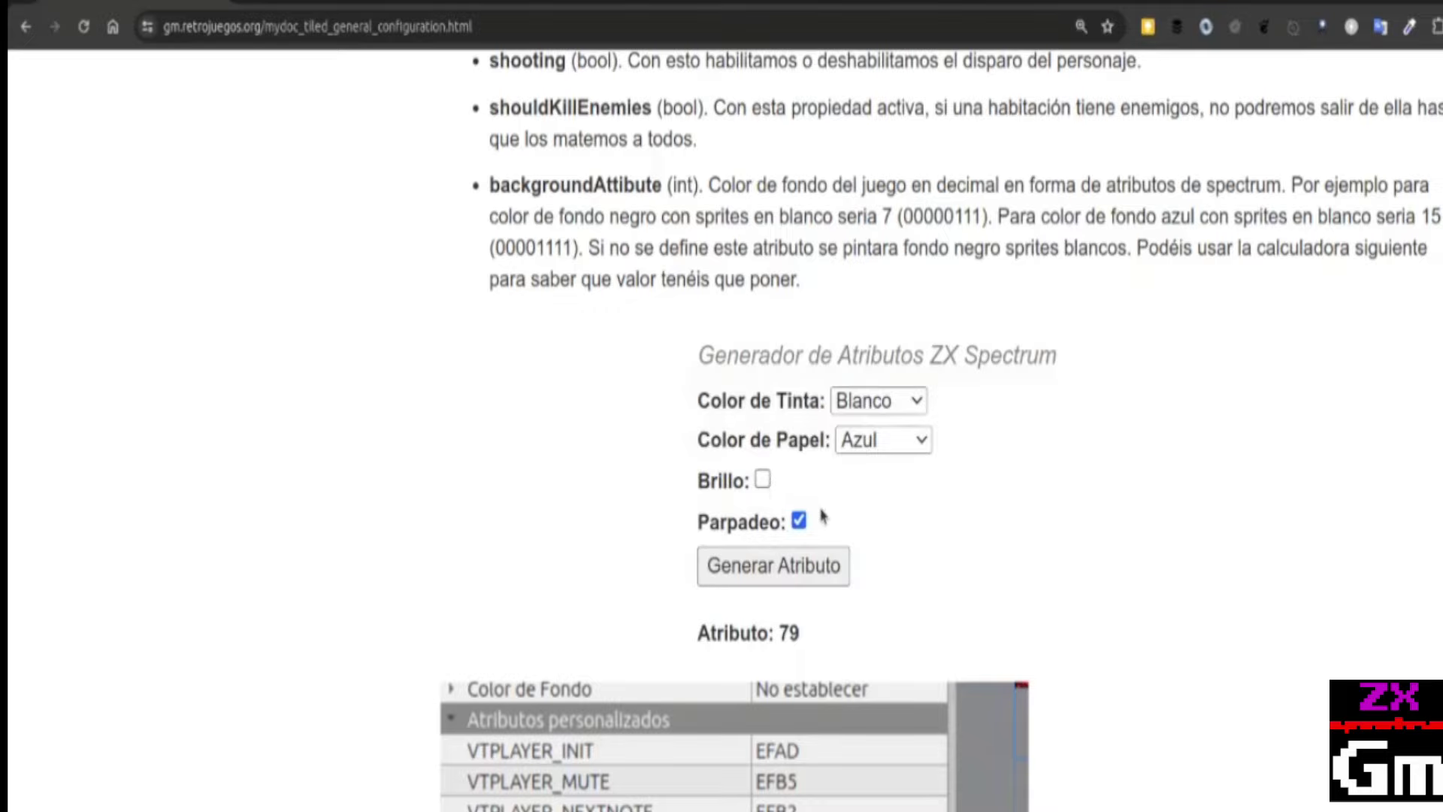
{"action": "key", "text": "alt+Tab"}
{"action": "key", "text": "alt+Tab"}
{"action": "key", "text": "alt+Tab"}
{"action": "key", "text": "alt+Tab"}
{"action": "key", "text": "alt+Tab"}
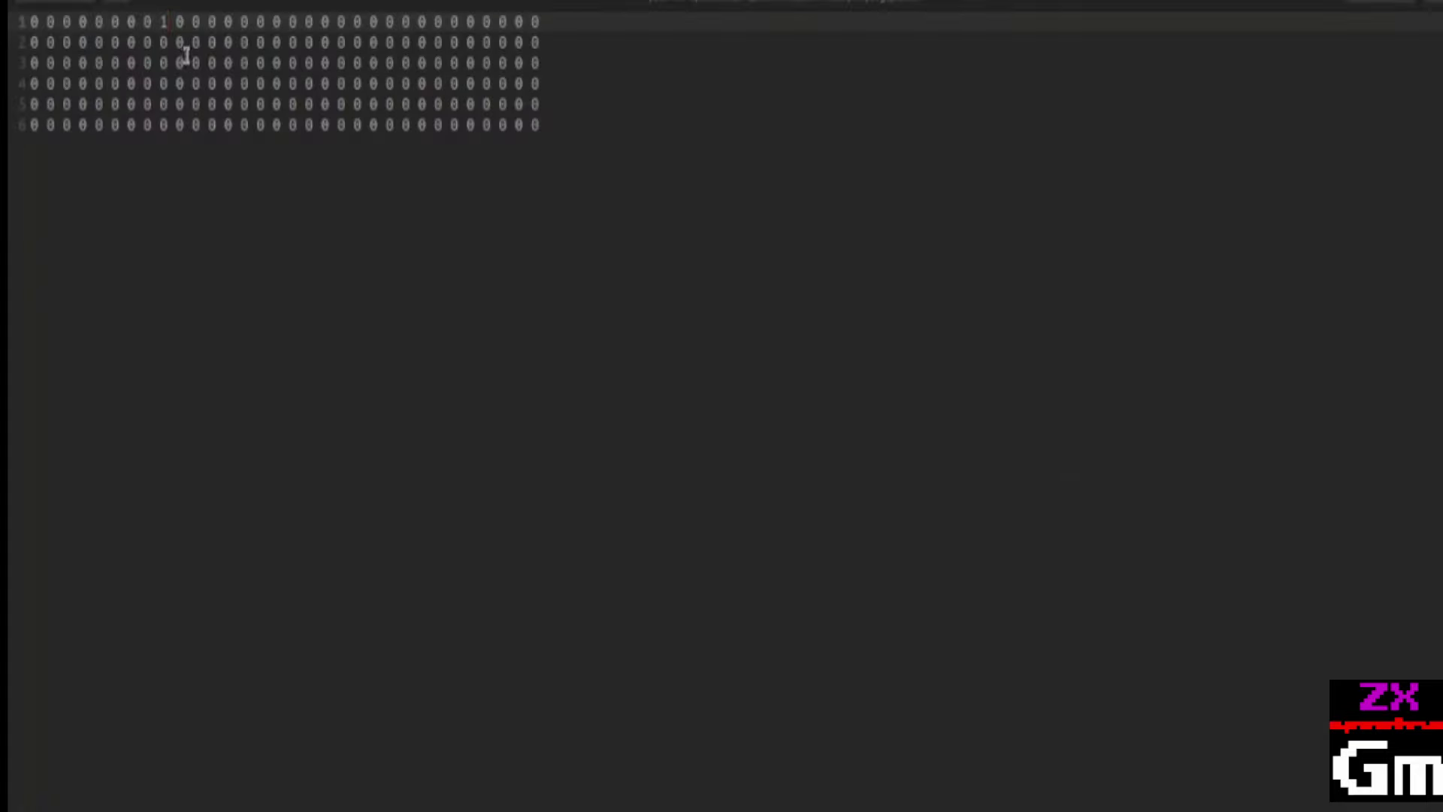
{"action": "key", "text": "alt+Tab"}
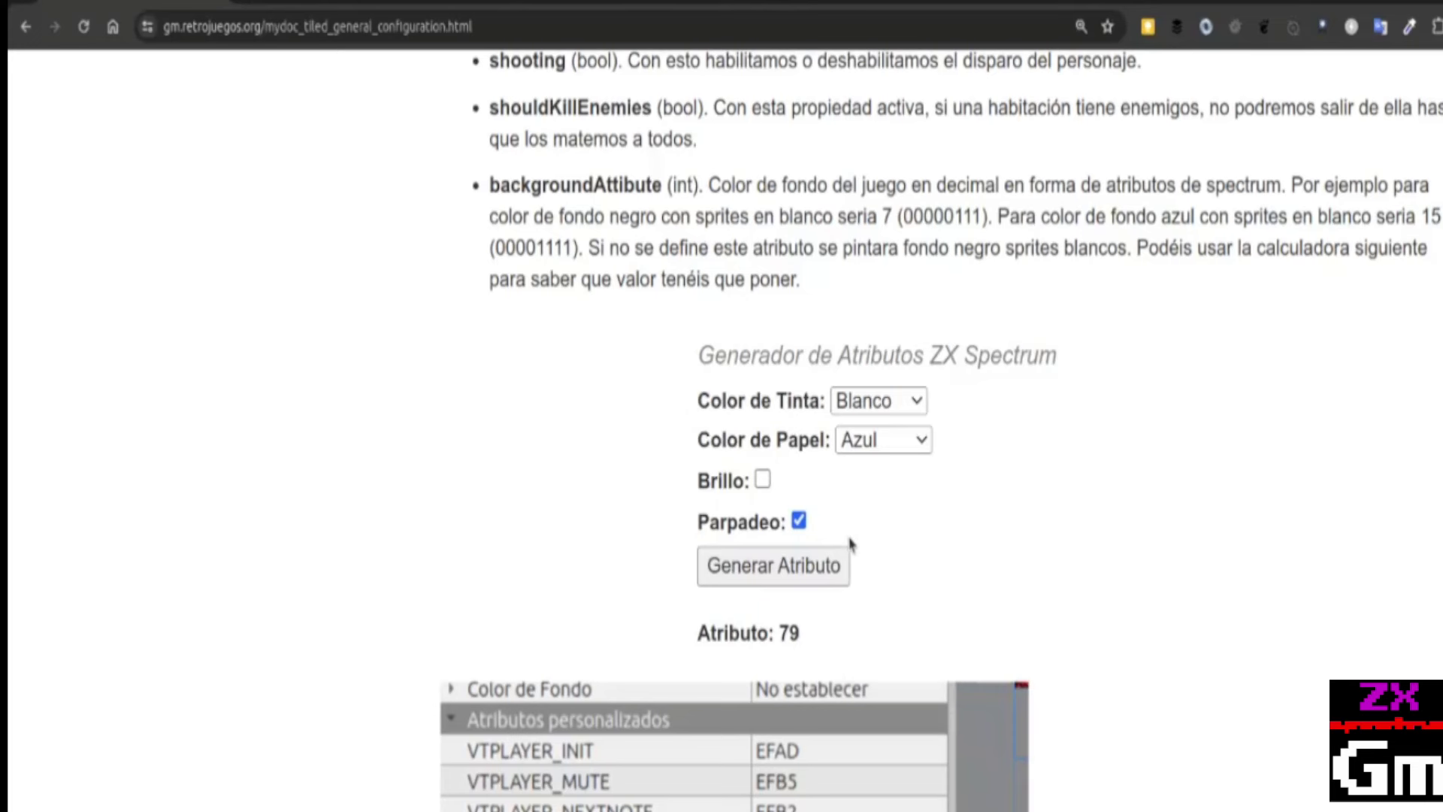
Close the Fuse emulator running the game and confirm the exit.
{"action": "key", "text": "alt+Tab"}
{"action": "key", "text": "alt+Tab"}
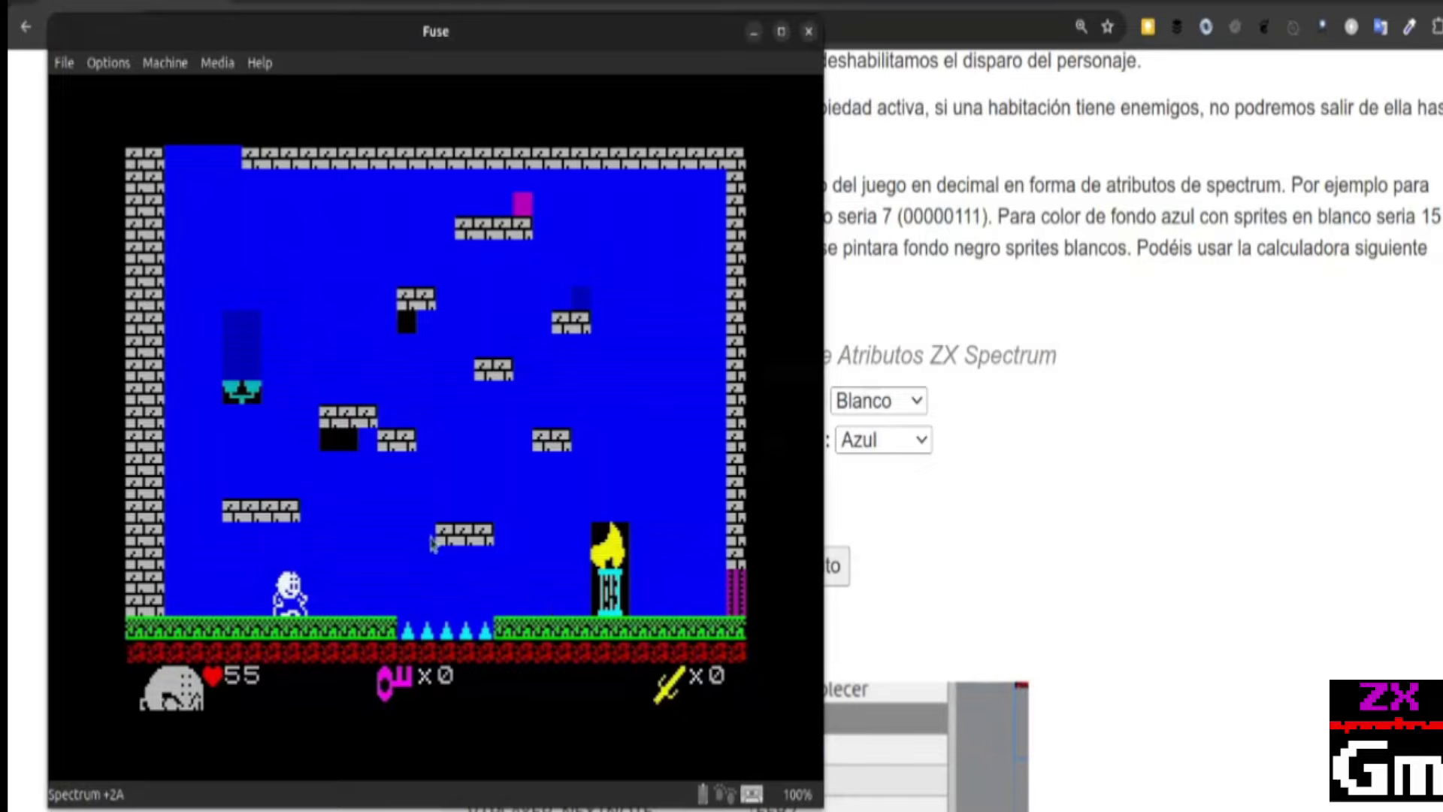
{"action": "left_click", "coordinate": [810, 32]}
{"action": "left_click", "coordinate": [475, 443]}
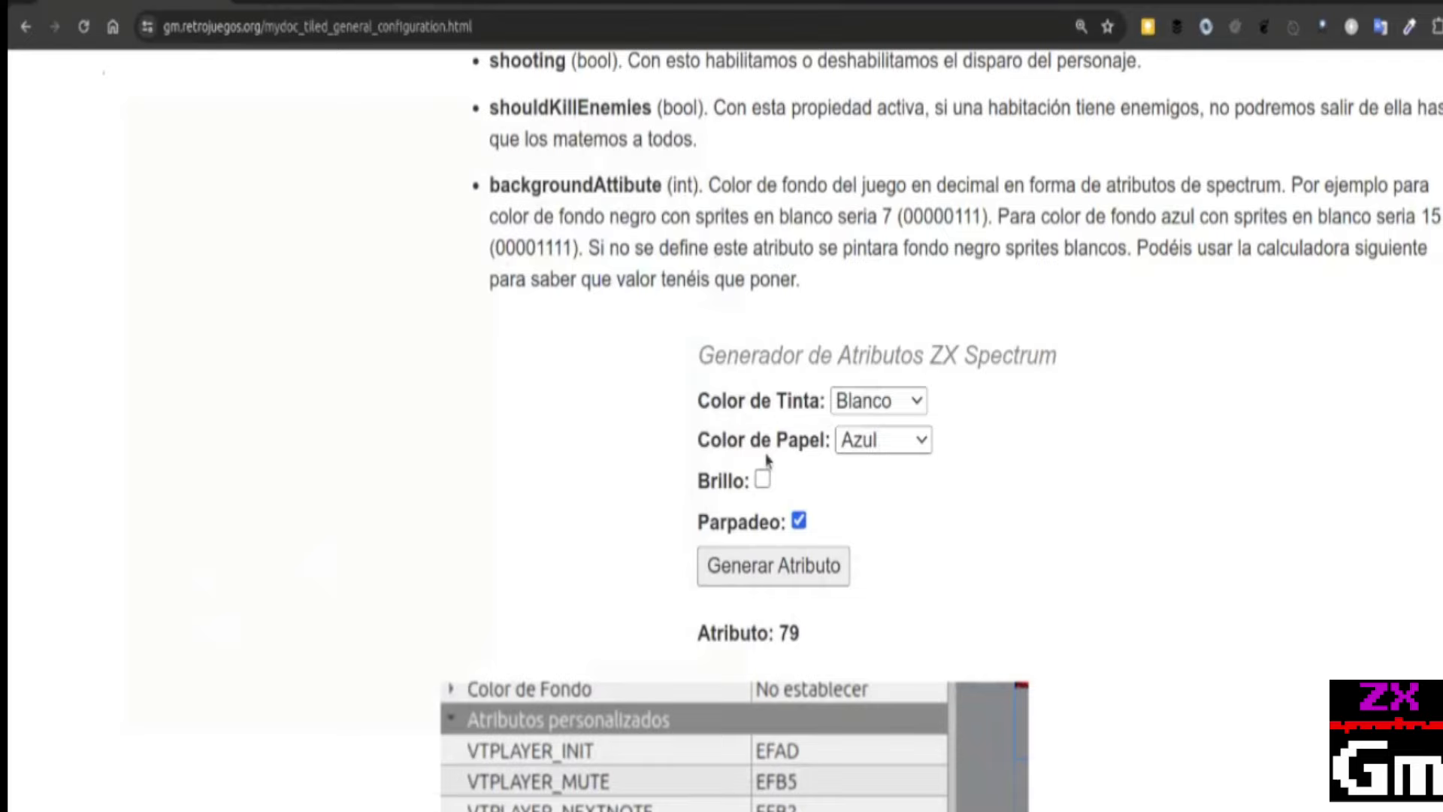
Switch to ZXPaintbrush with the tileset image, close it and return to the documentation in Chrome.
{"action": "key", "text": "alt+Tab"}
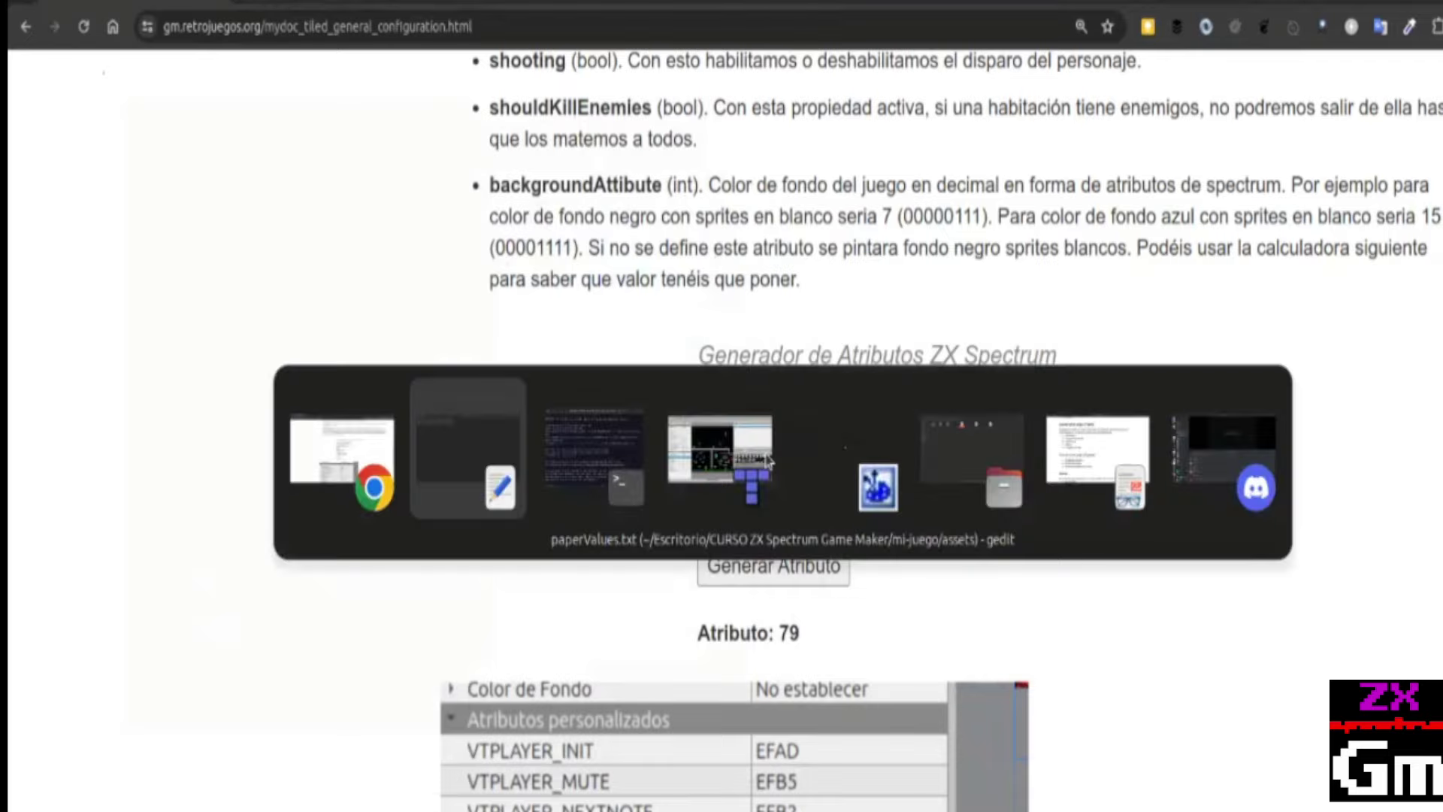
{"action": "key", "text": "alt+Tab"}
{"action": "key", "text": "alt+Tab"}
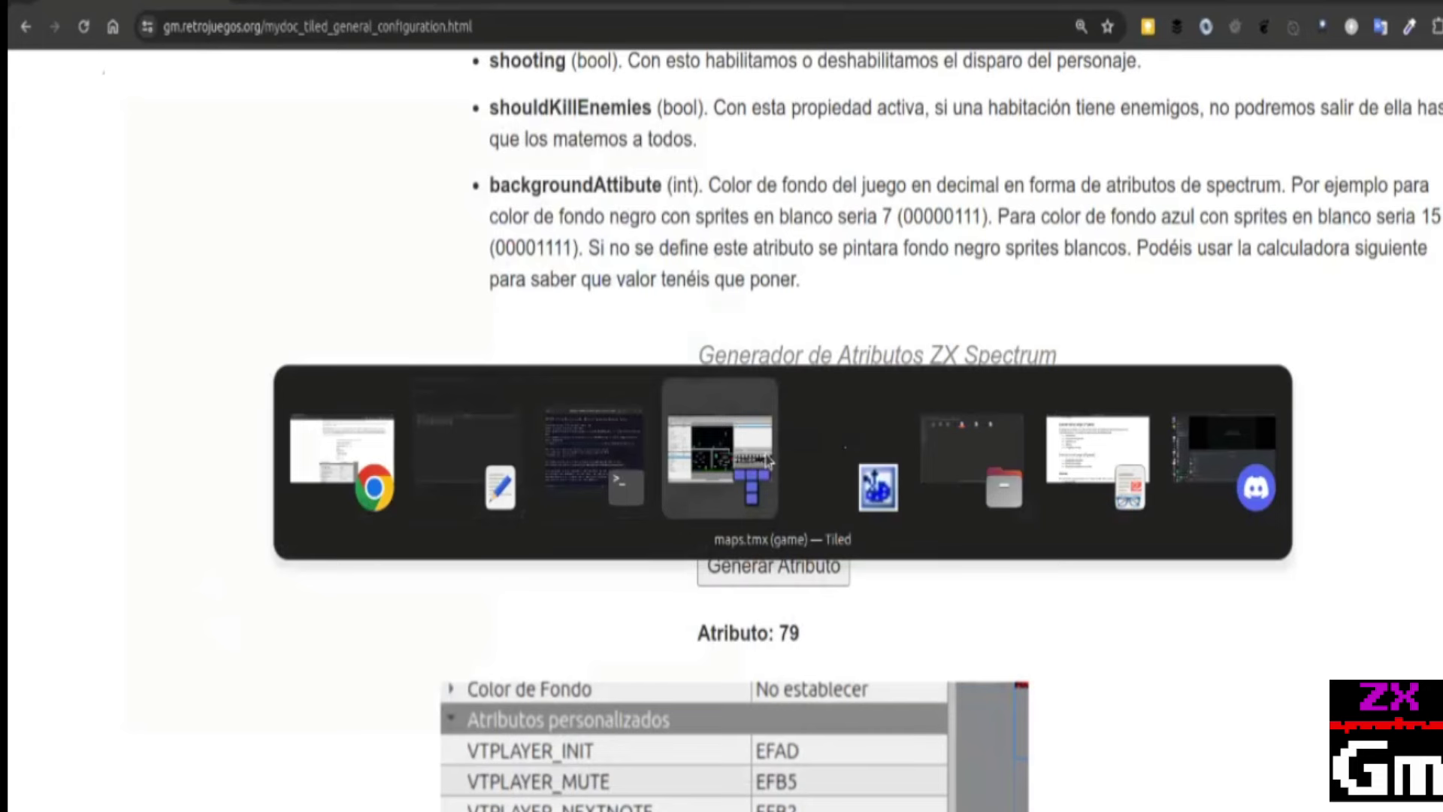
{"action": "key", "text": "alt+Tab"}
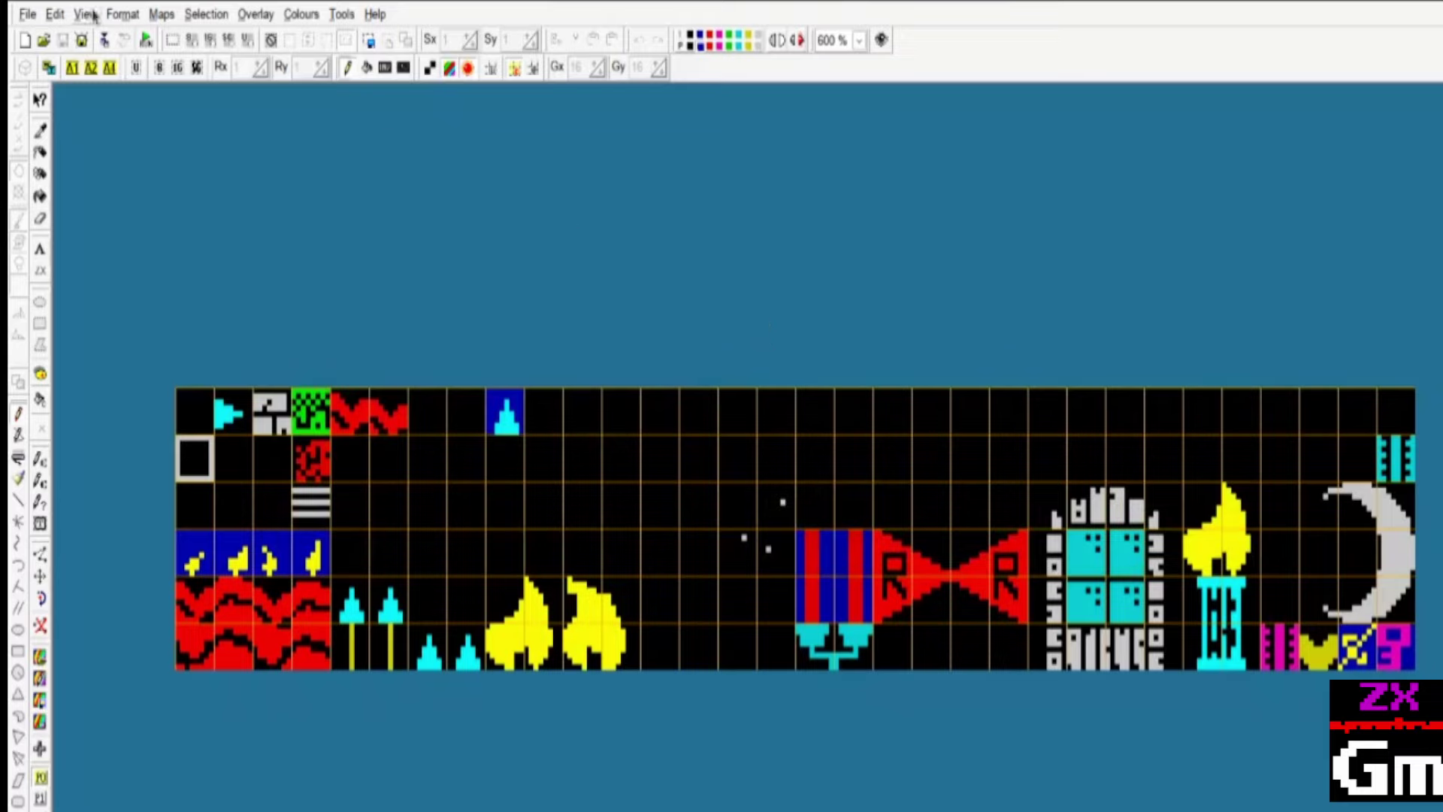
{"action": "left_click", "coordinate": [56, 15]}
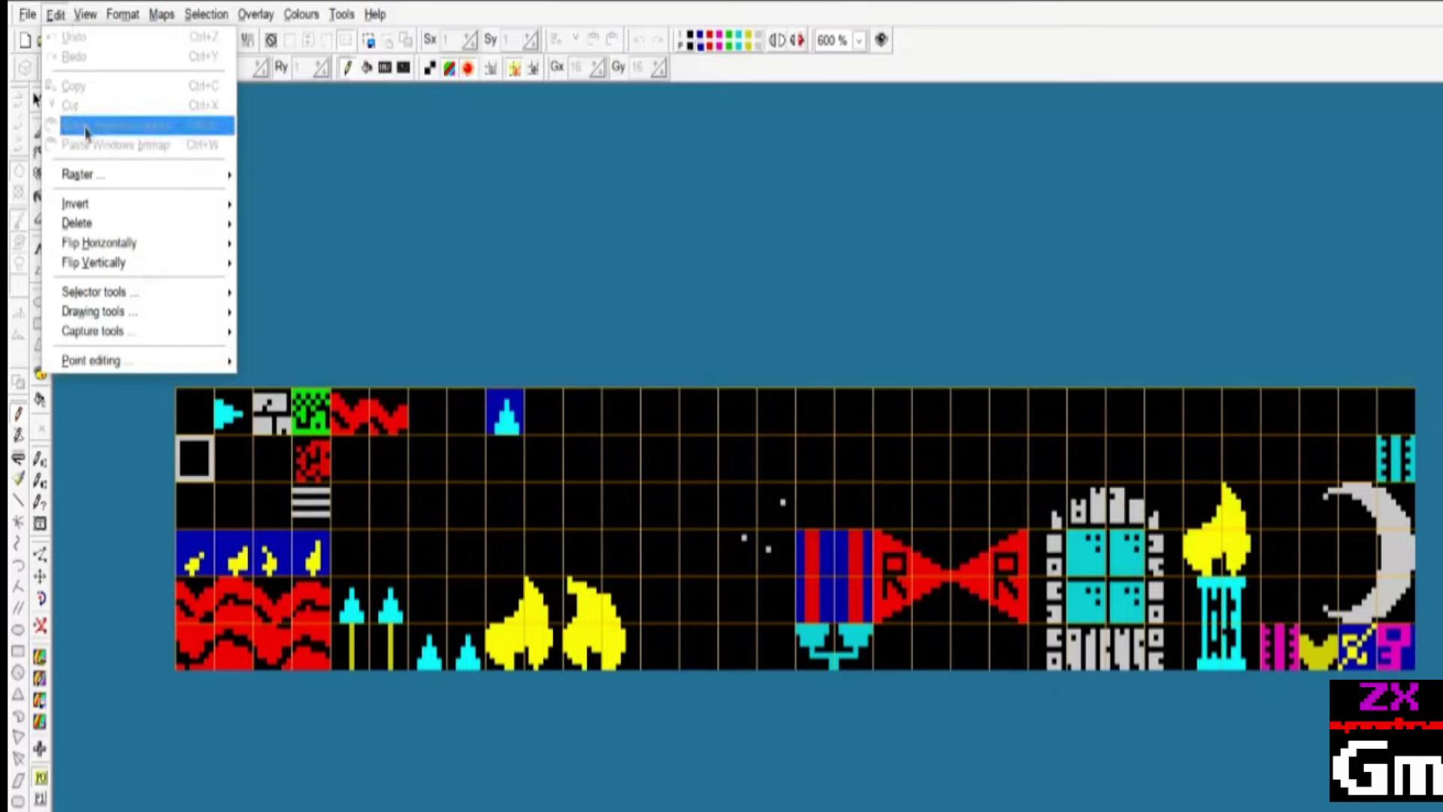
{"action": "left_click", "coordinate": [312, 161]}
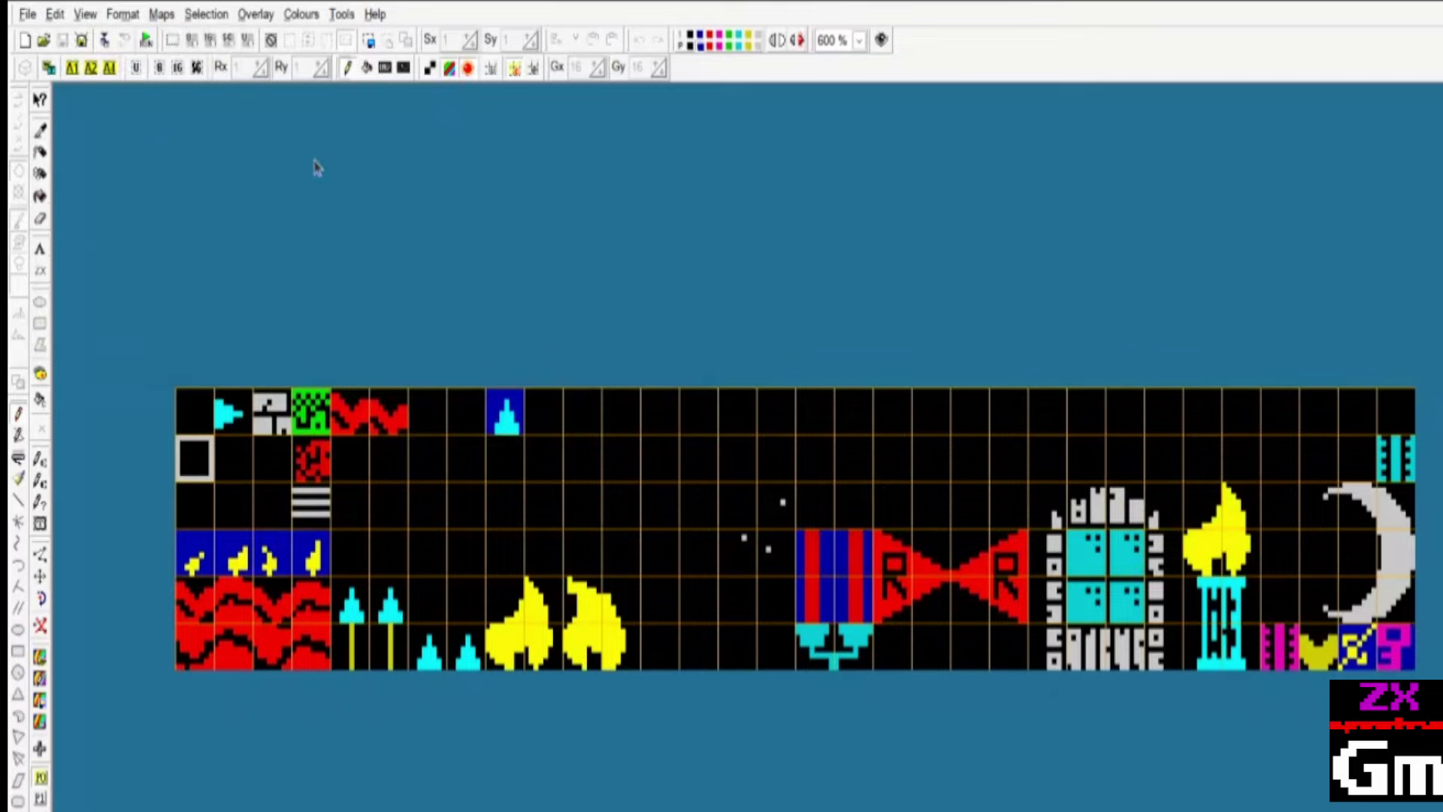
{"action": "key", "text": "alt+Tab"}
{"action": "key", "text": "alt+Tab"}
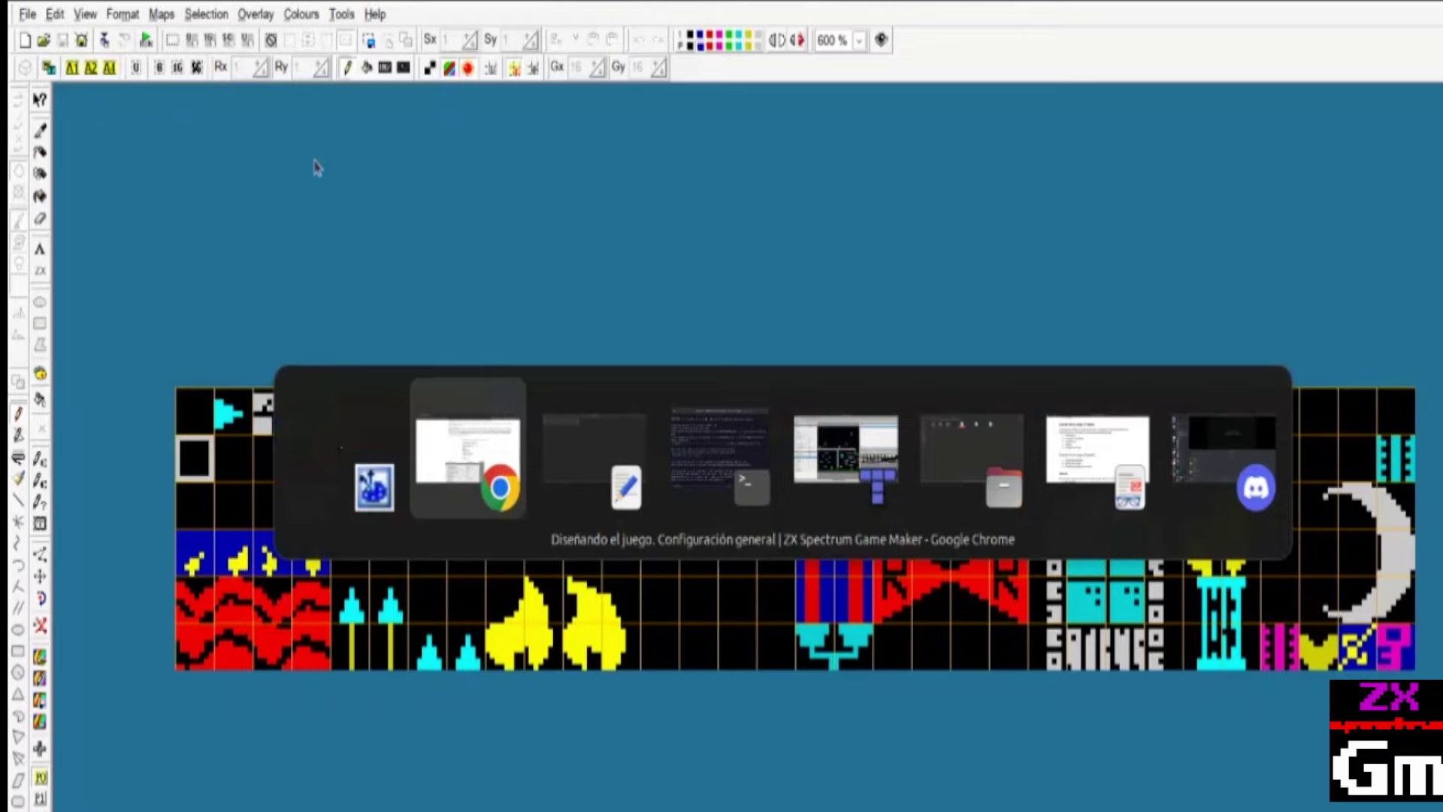
{"action": "key", "text": "Escape"}
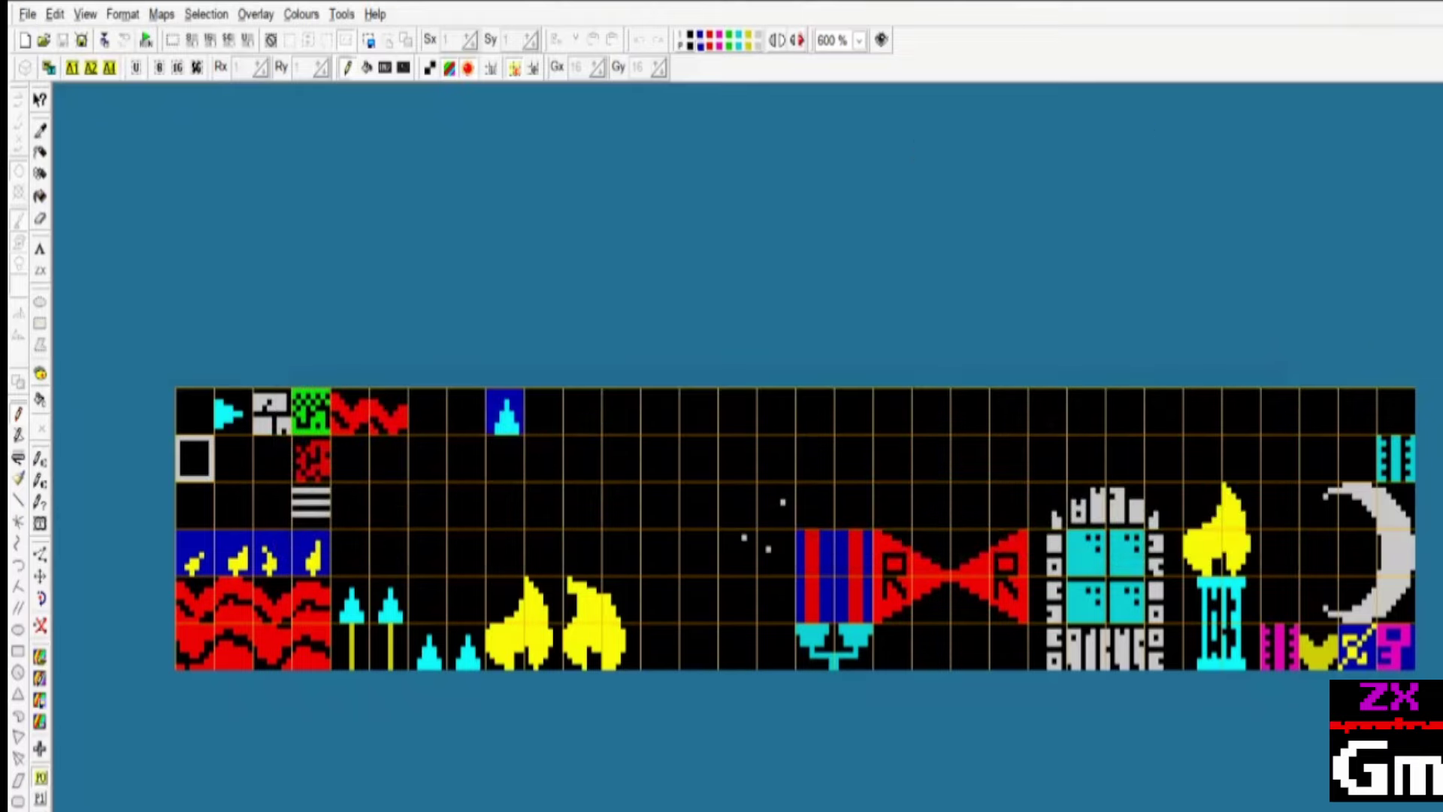
{"action": "key", "text": "alt+Tab"}
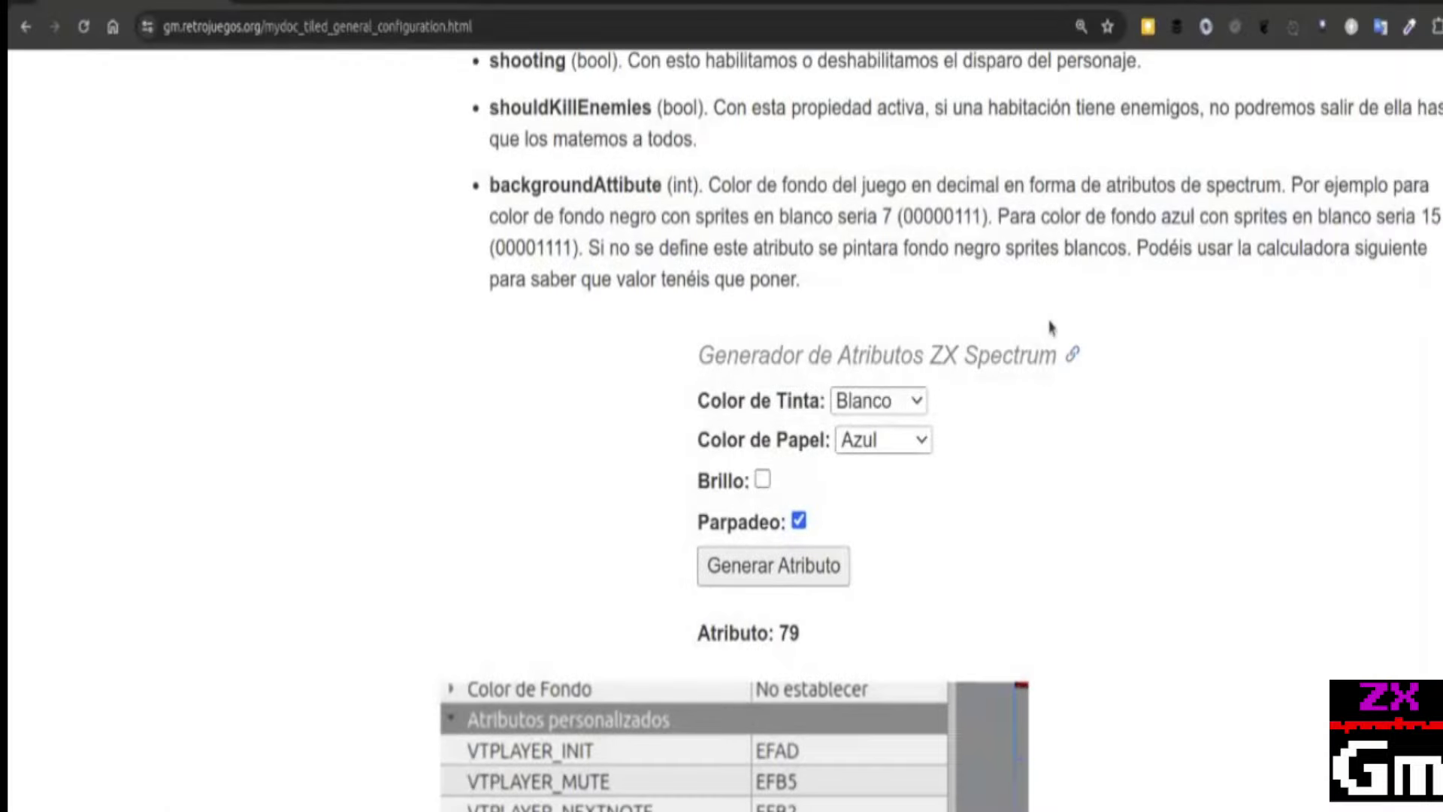
In the file manager, permanently delete the mi-juego folder from the CURSO ZX Spectrum Game Maker folder.
{"action": "key", "text": "alt+Tab"}
{"action": "key", "text": "alt+Tab"}
{"action": "key", "text": "alt+Tab"}
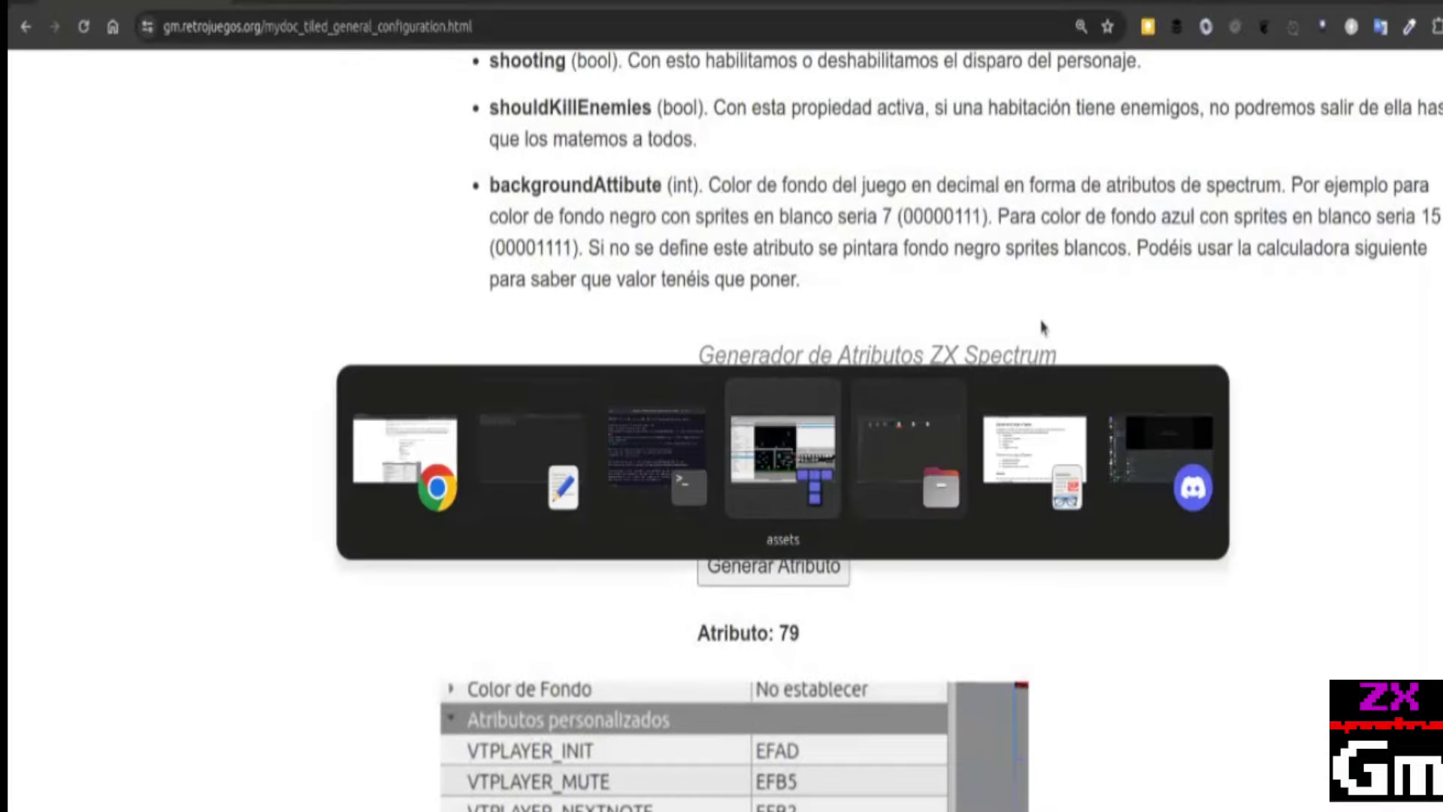
{"action": "key", "text": "alt+Tab"}
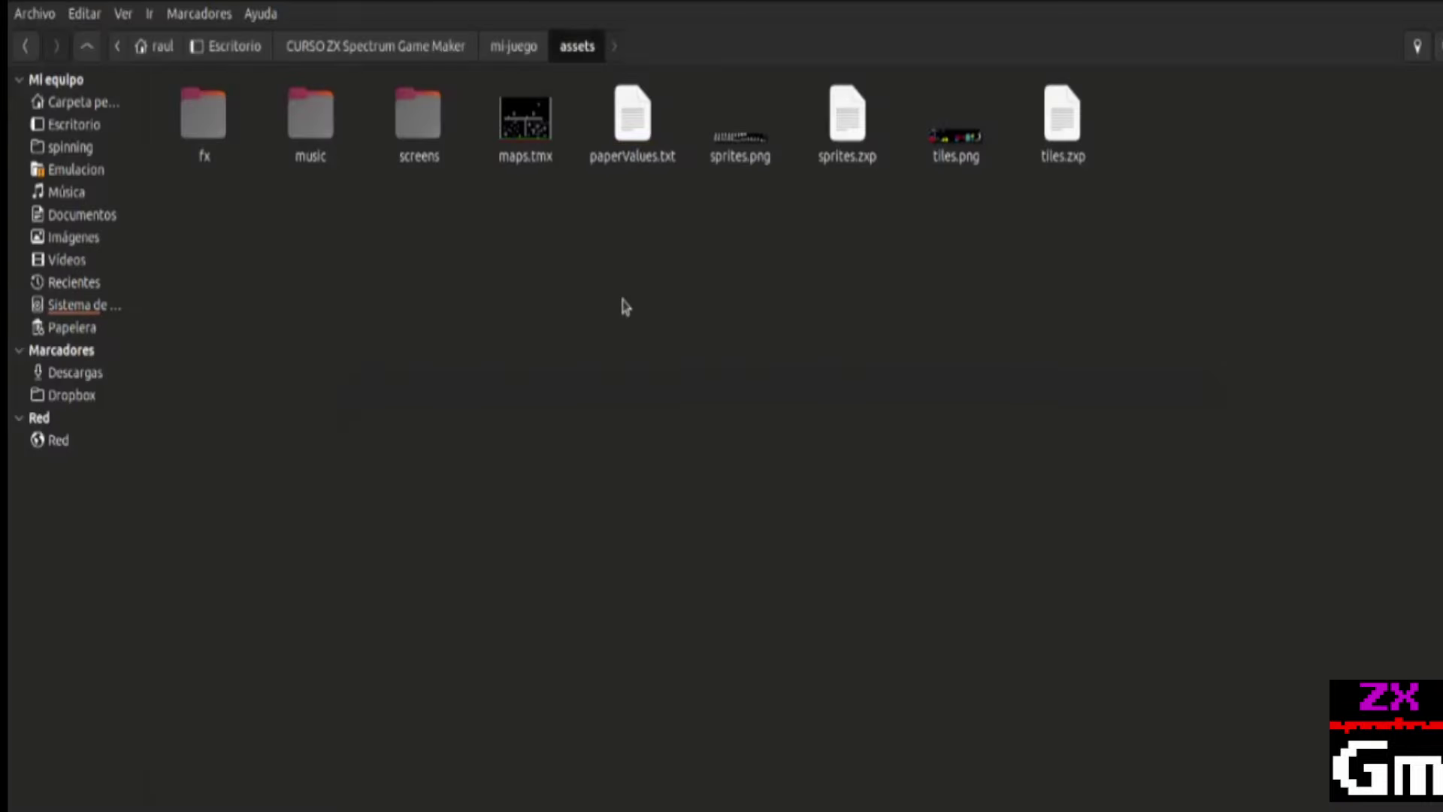
{"action": "left_click", "coordinate": [404, 54]}
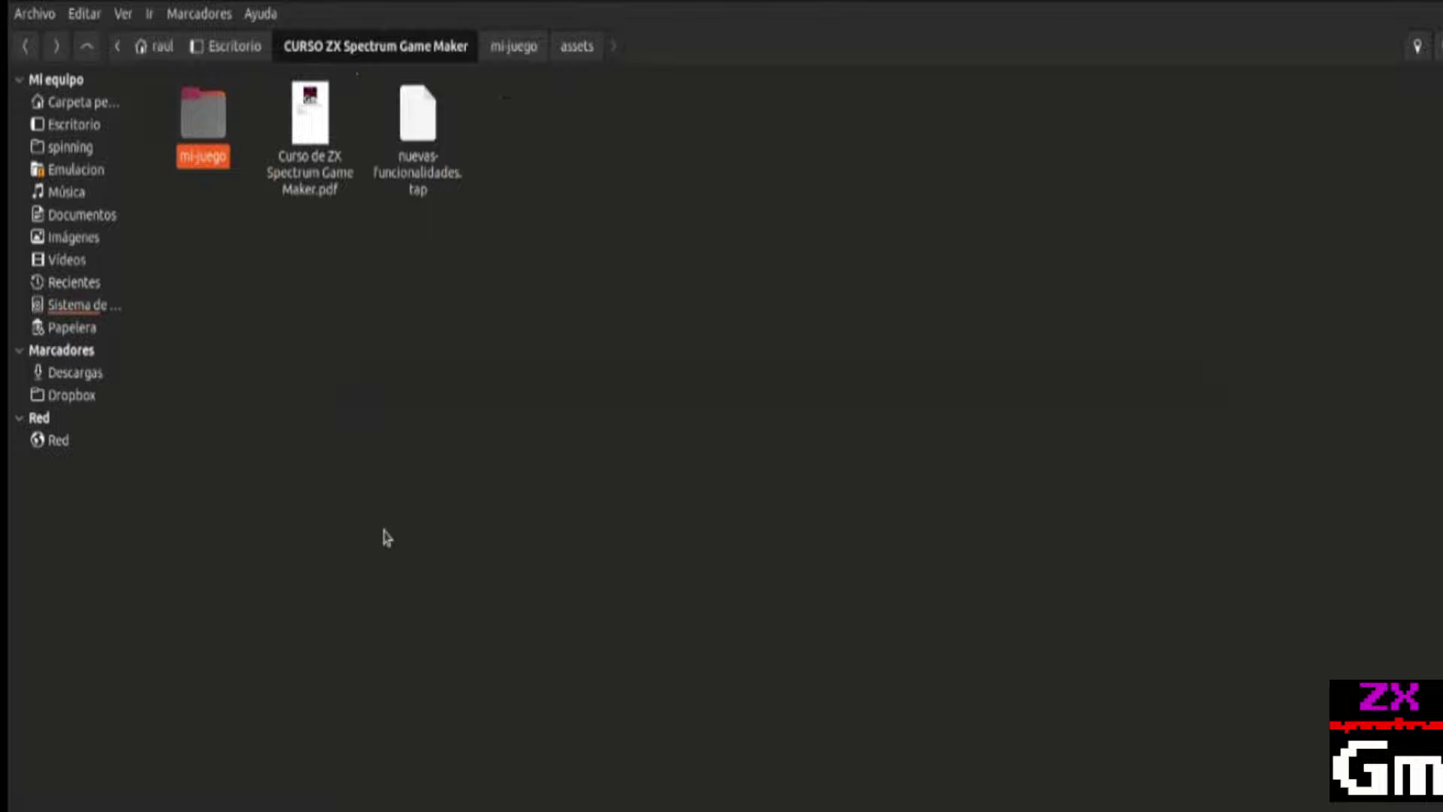
{"action": "key", "text": "shift+Delete"}
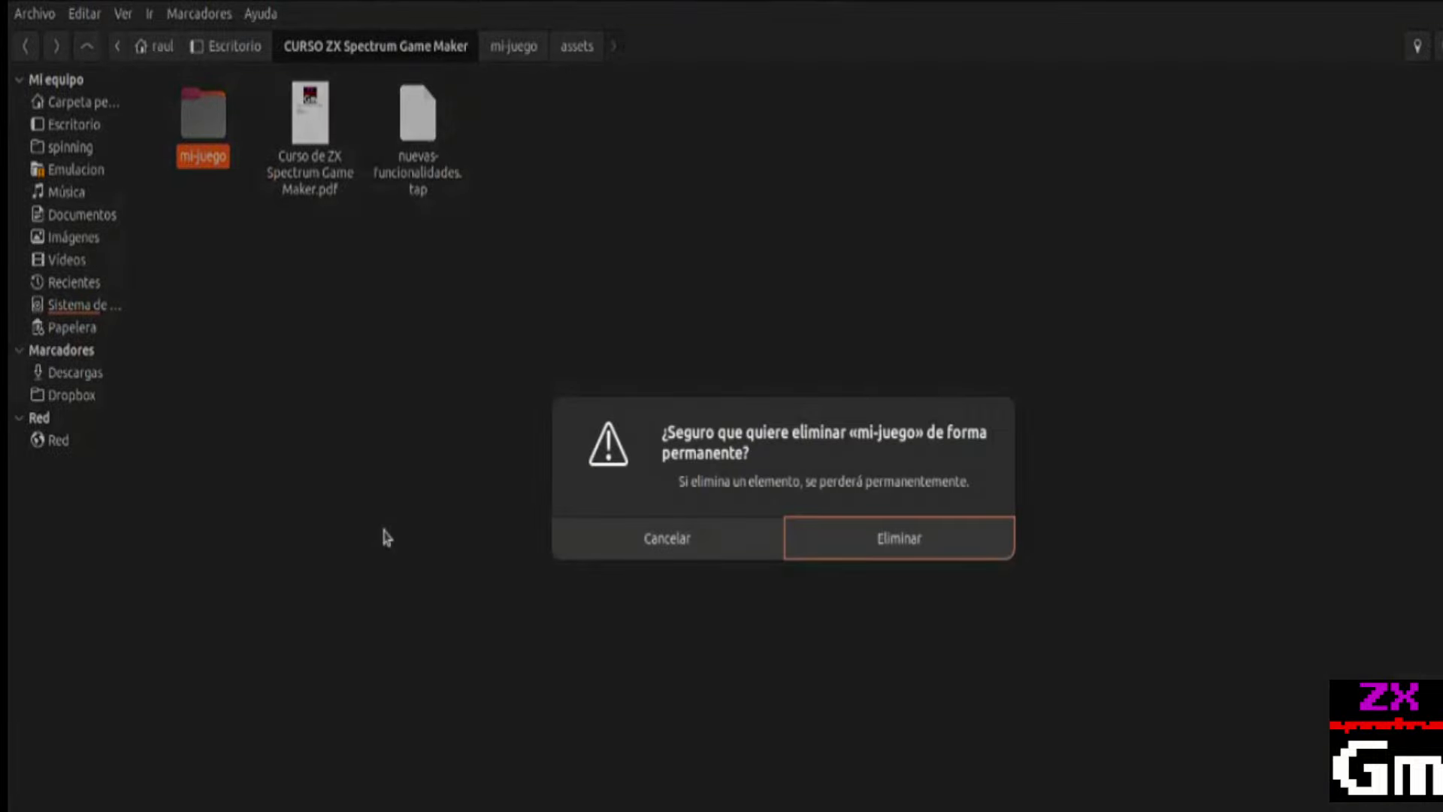
{"action": "key", "text": "Return"}
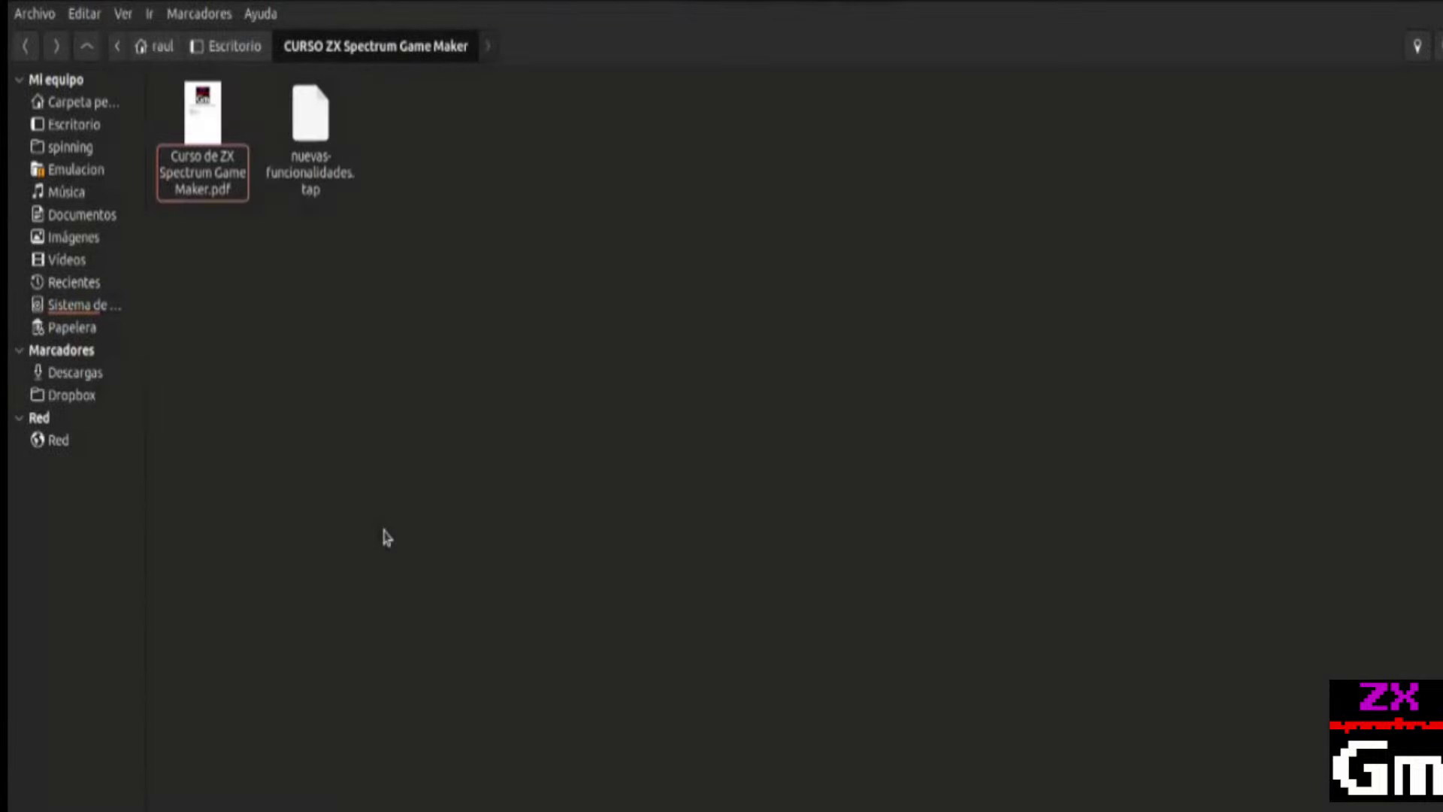
In Chrome, download the project skeleton from the documentation's Proyecto installation page into the course folder.
{"action": "key", "text": "alt+Tab"}
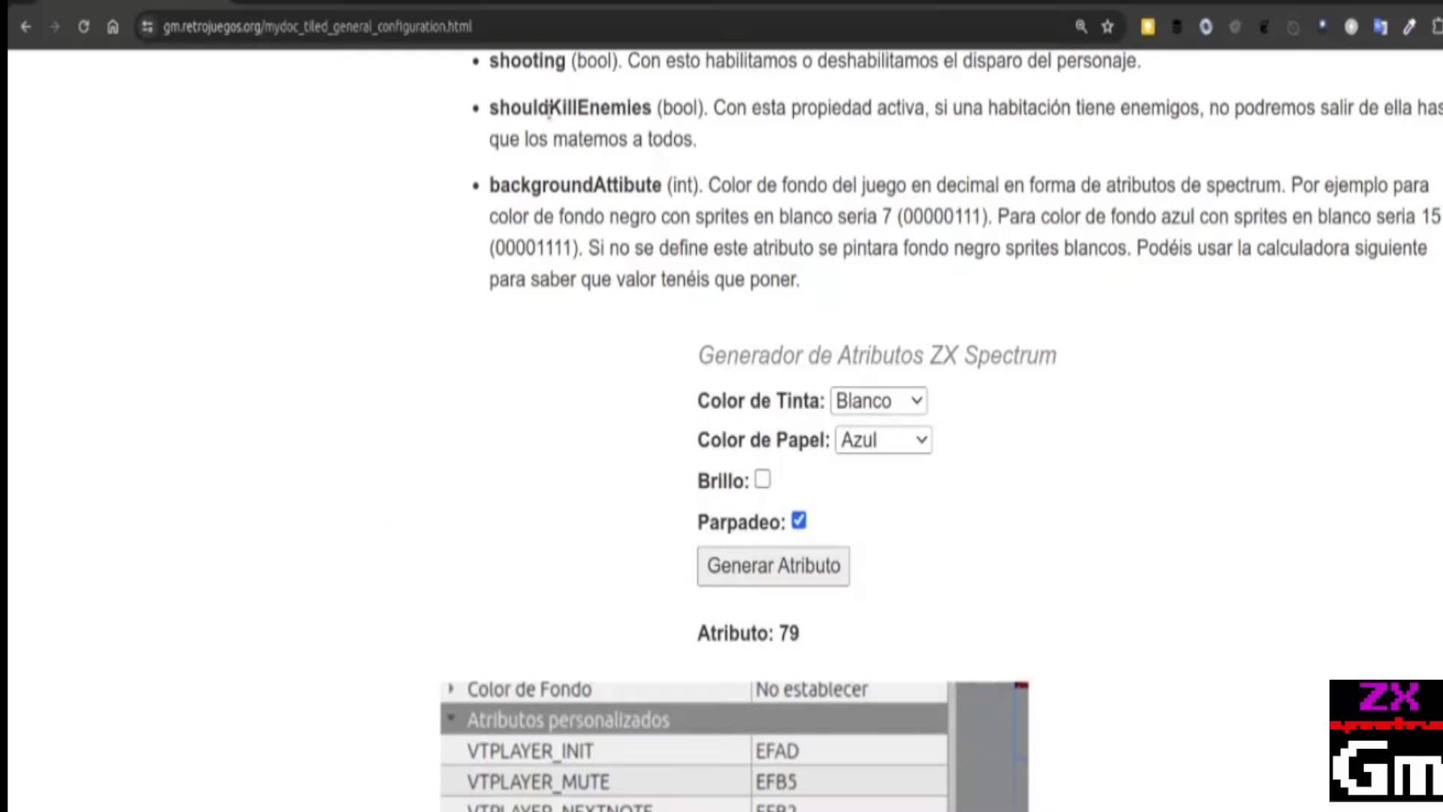
{"action": "scroll", "coordinate": [385, 538], "scroll_direction": "up", "scroll_amount": 15}
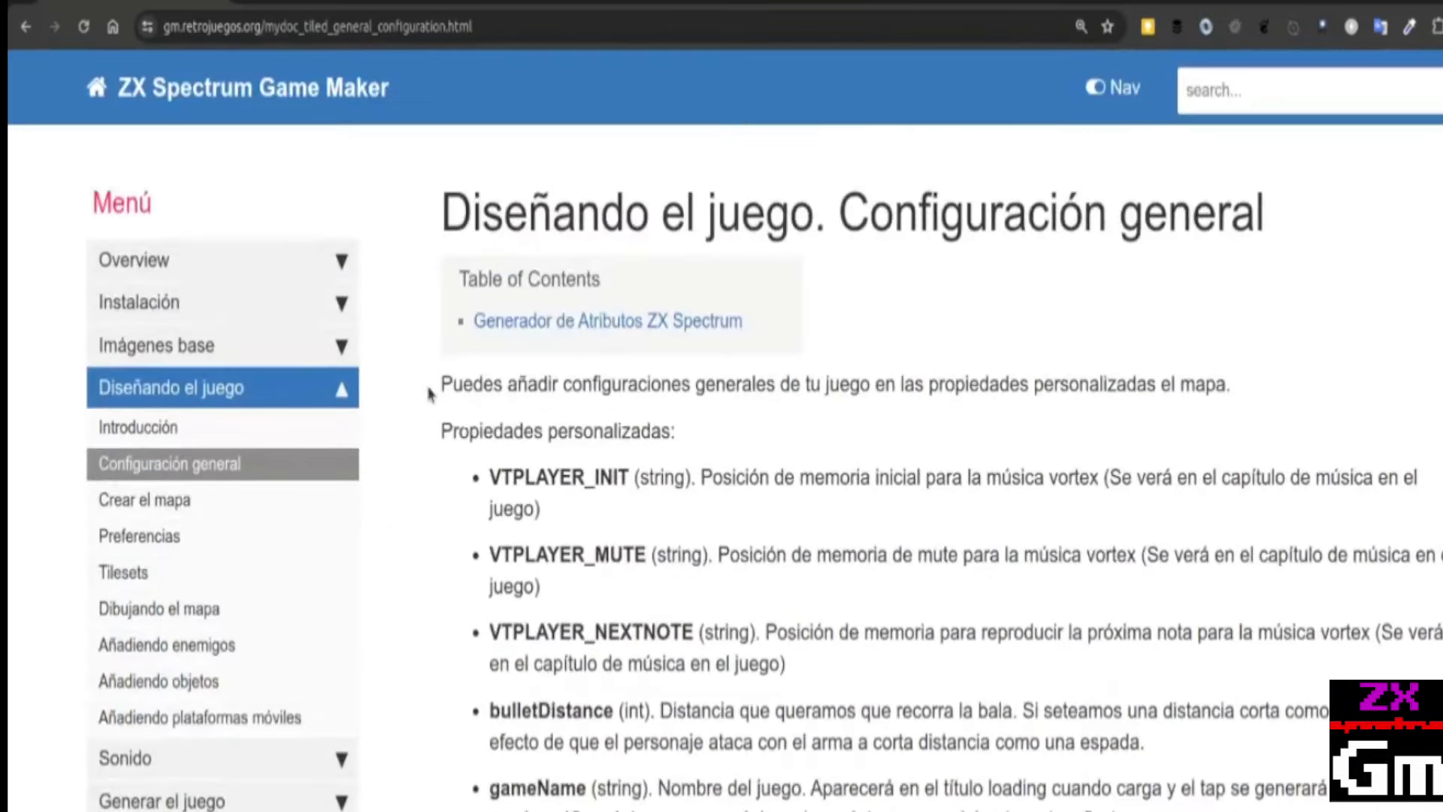
{"action": "left_click", "coordinate": [224, 310]}
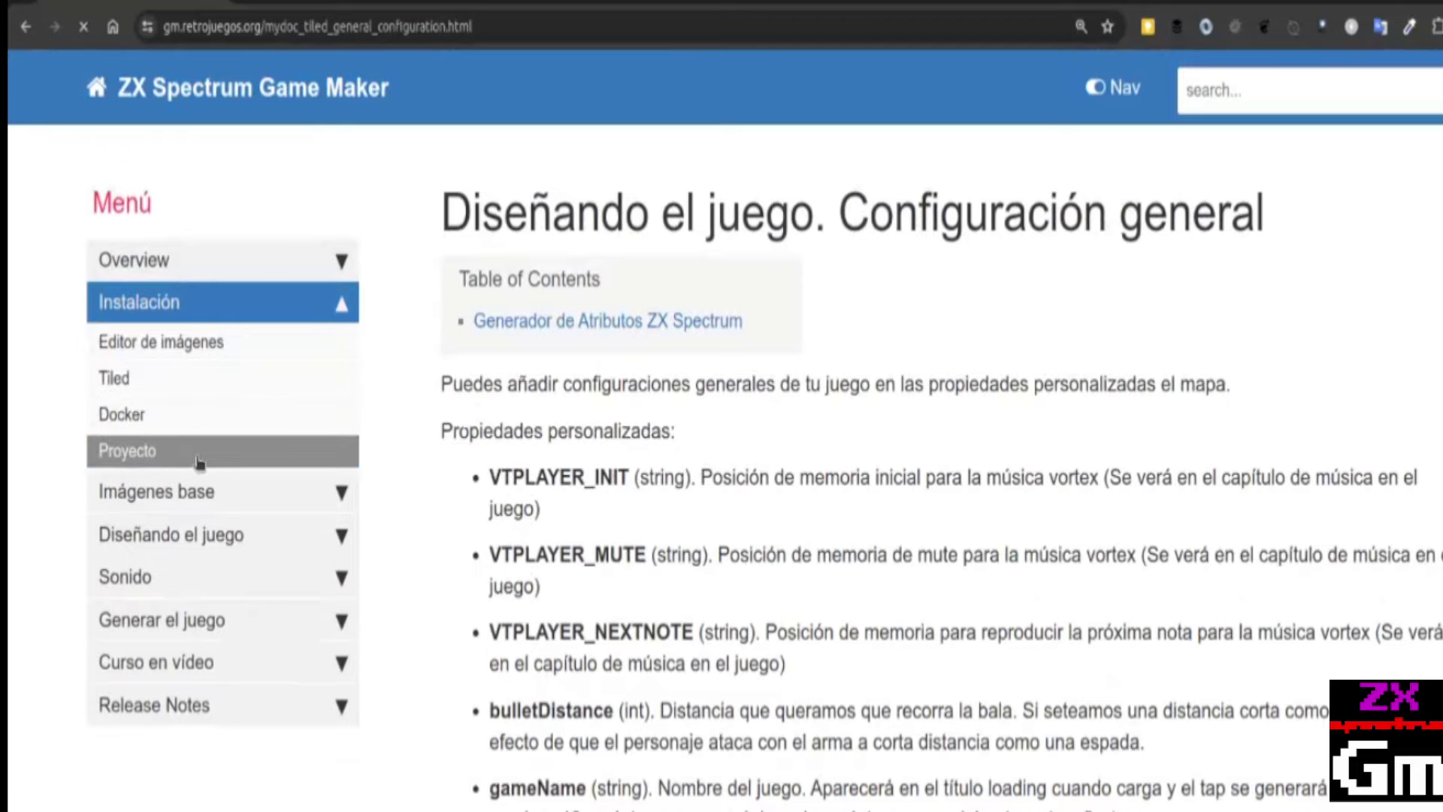
{"action": "left_click", "coordinate": [196, 458]}
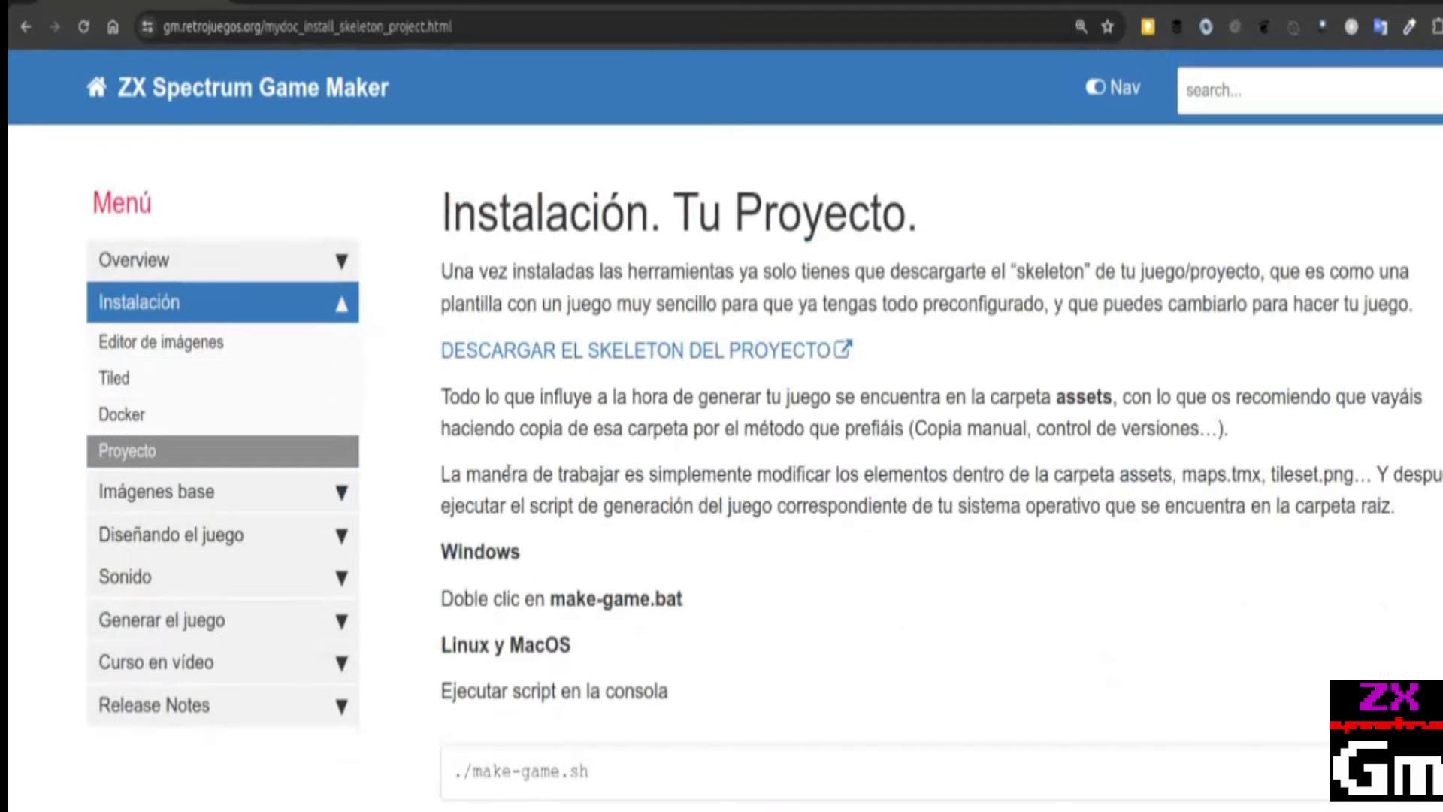
{"action": "left_click", "coordinate": [606, 354]}
{"action": "left_click", "coordinate": [1305, 145]}
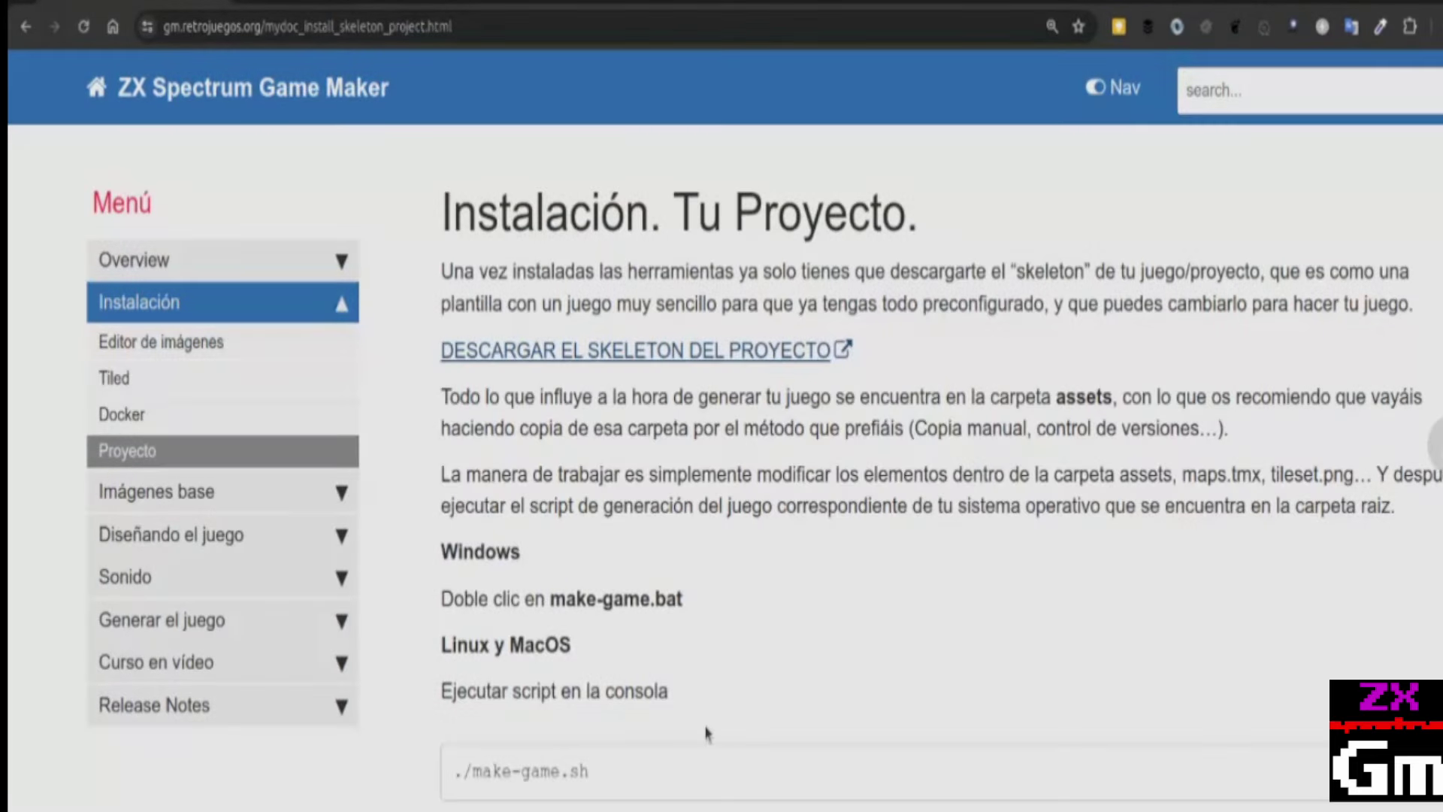
In the file manager, extract zx-game-maker-skeleton-main.zip into the course folder.
{"action": "key", "text": "alt+Tab"}
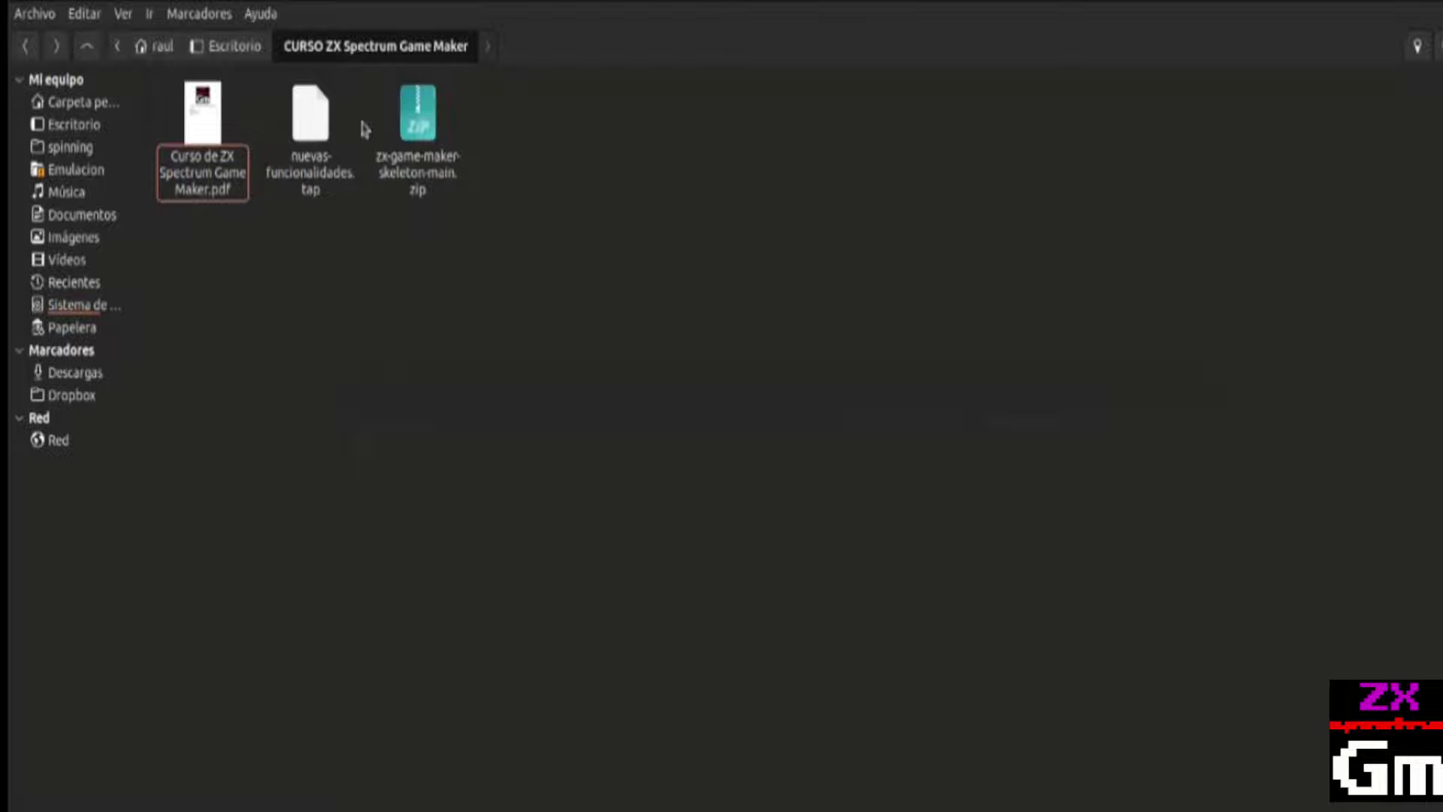
{"action": "right_click", "coordinate": [417, 130]}
{"action": "left_click", "coordinate": [434, 396]}
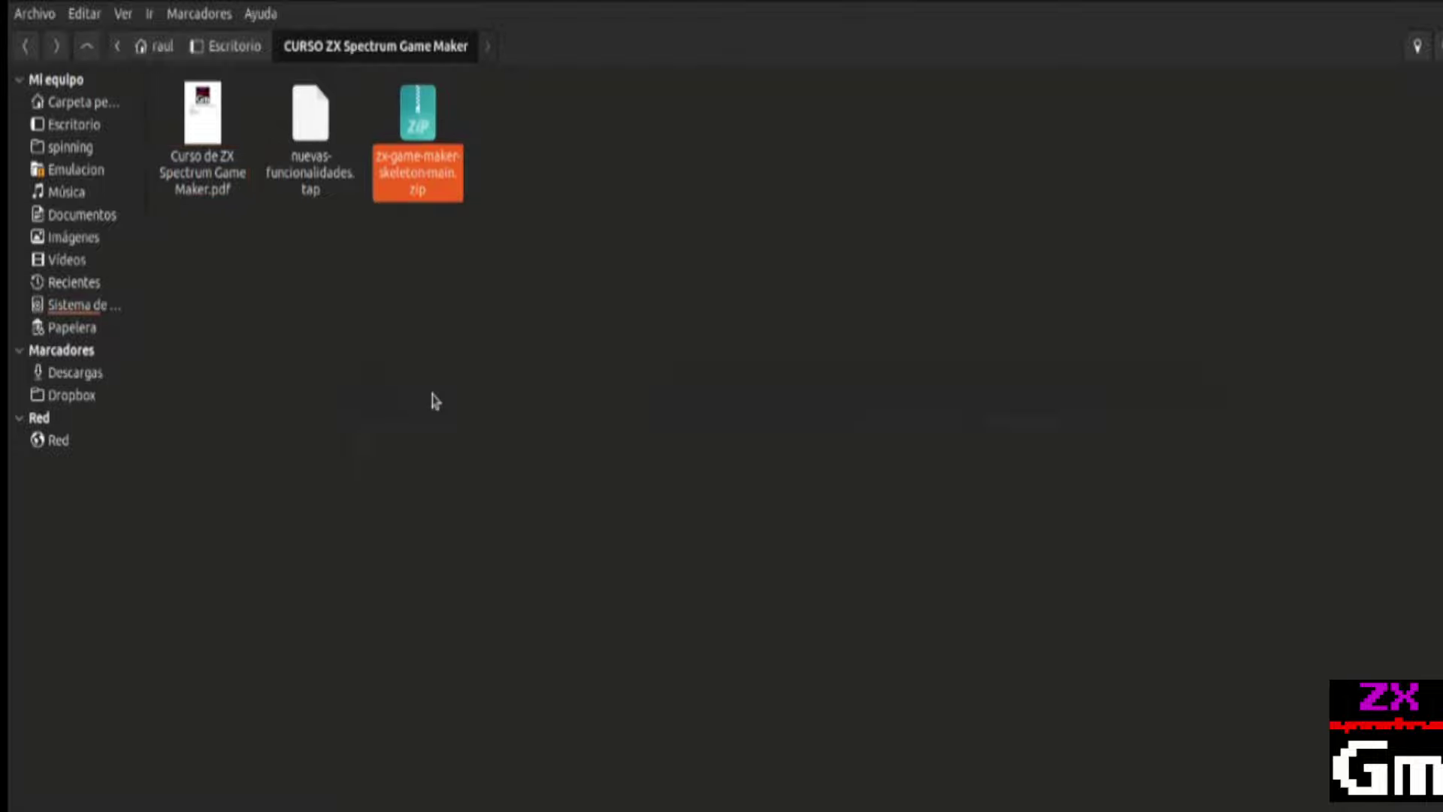
Rename the extracted zx-game-maker-skeleton-main folder as mi-juego.
{"action": "left_click", "coordinate": [197, 117]}
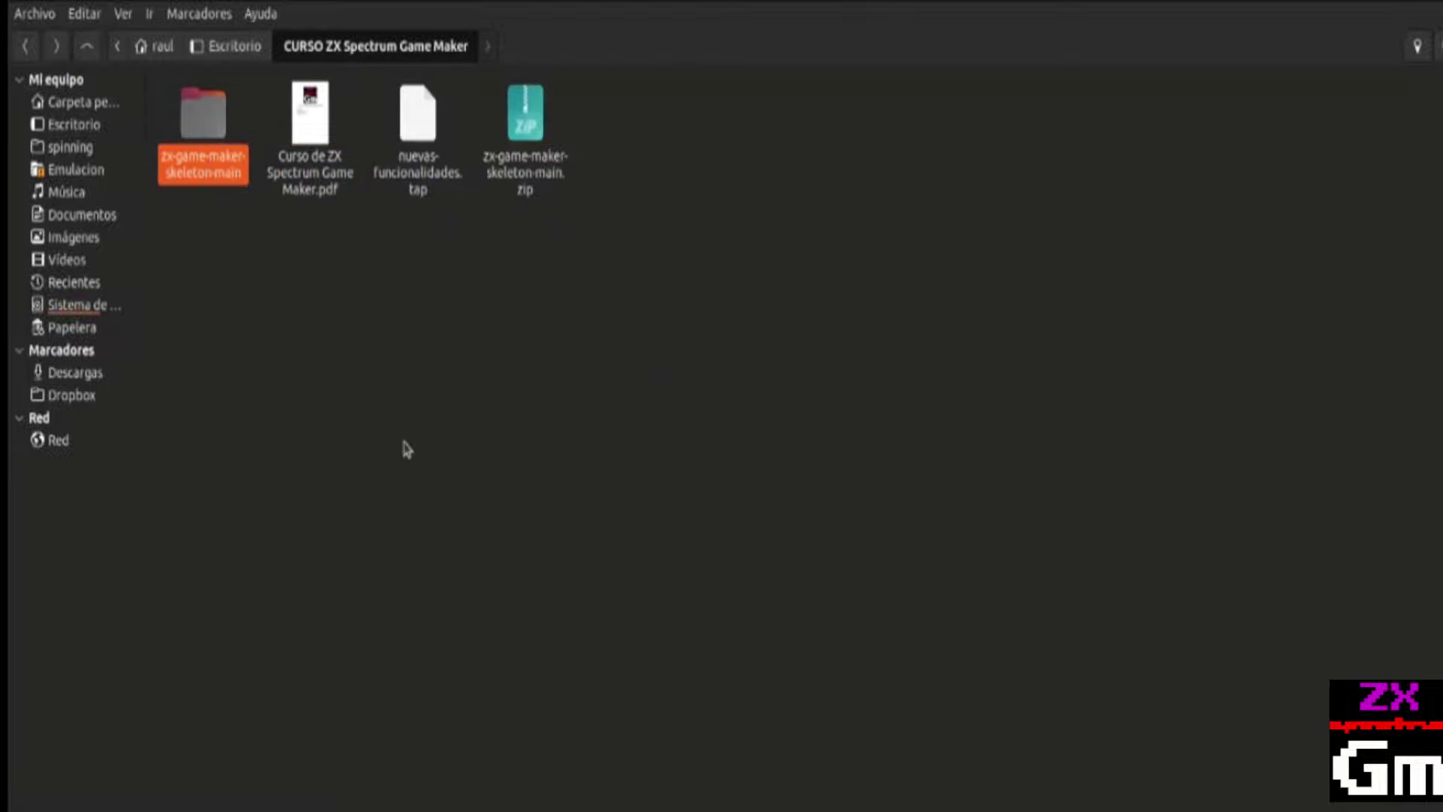
{"action": "key", "text": "F2"}
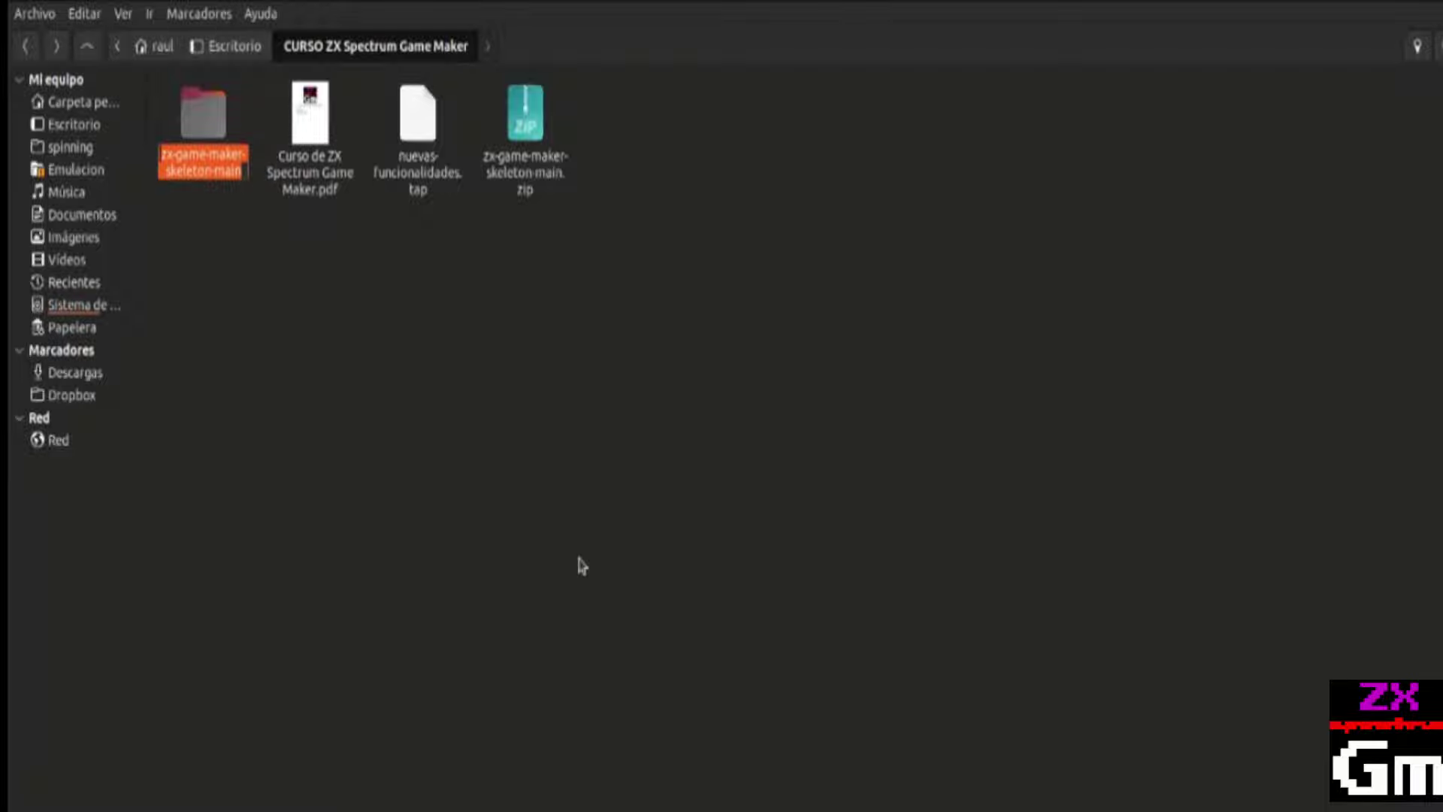
{"action": "type", "text": "mi- juego"}
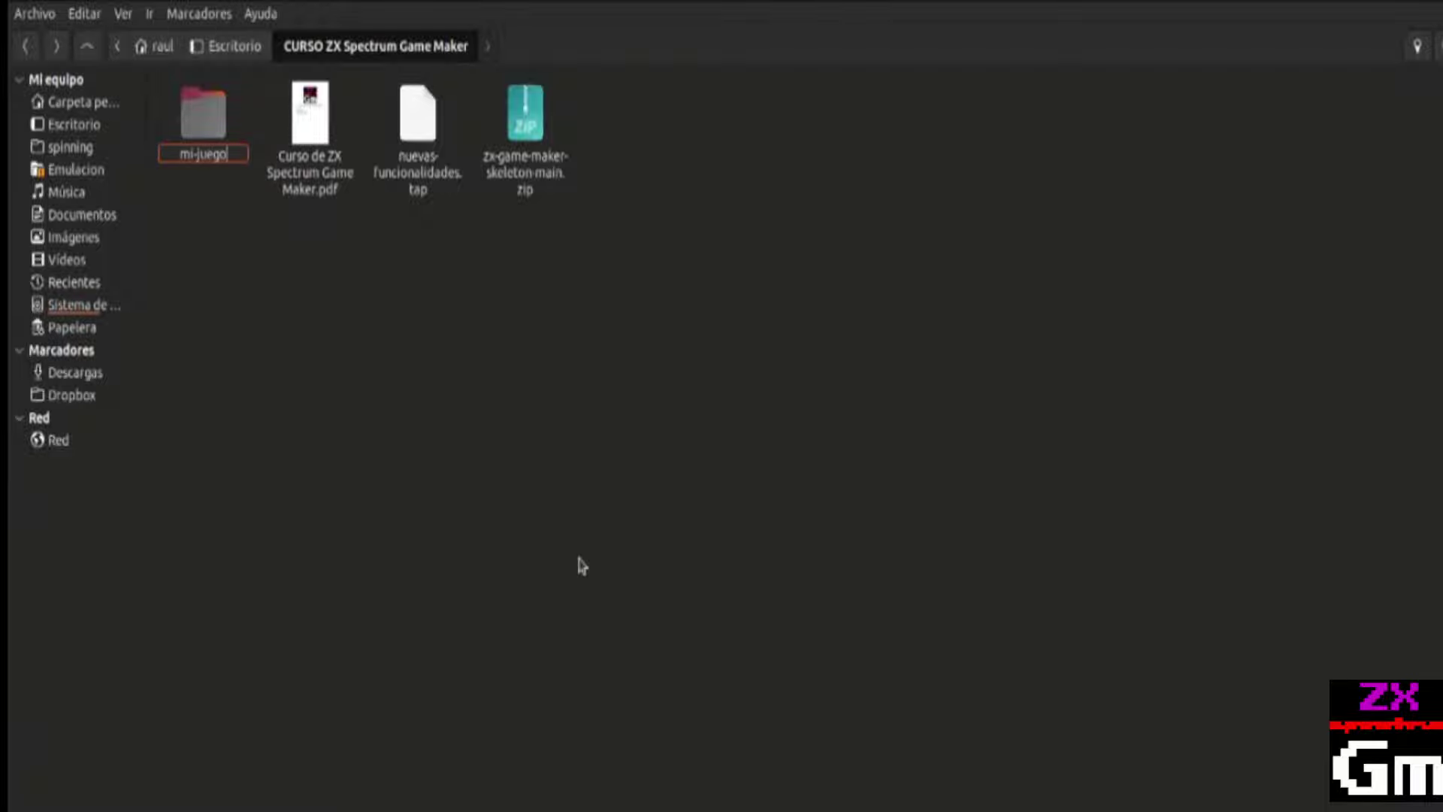
{"action": "key", "text": "Escape"}
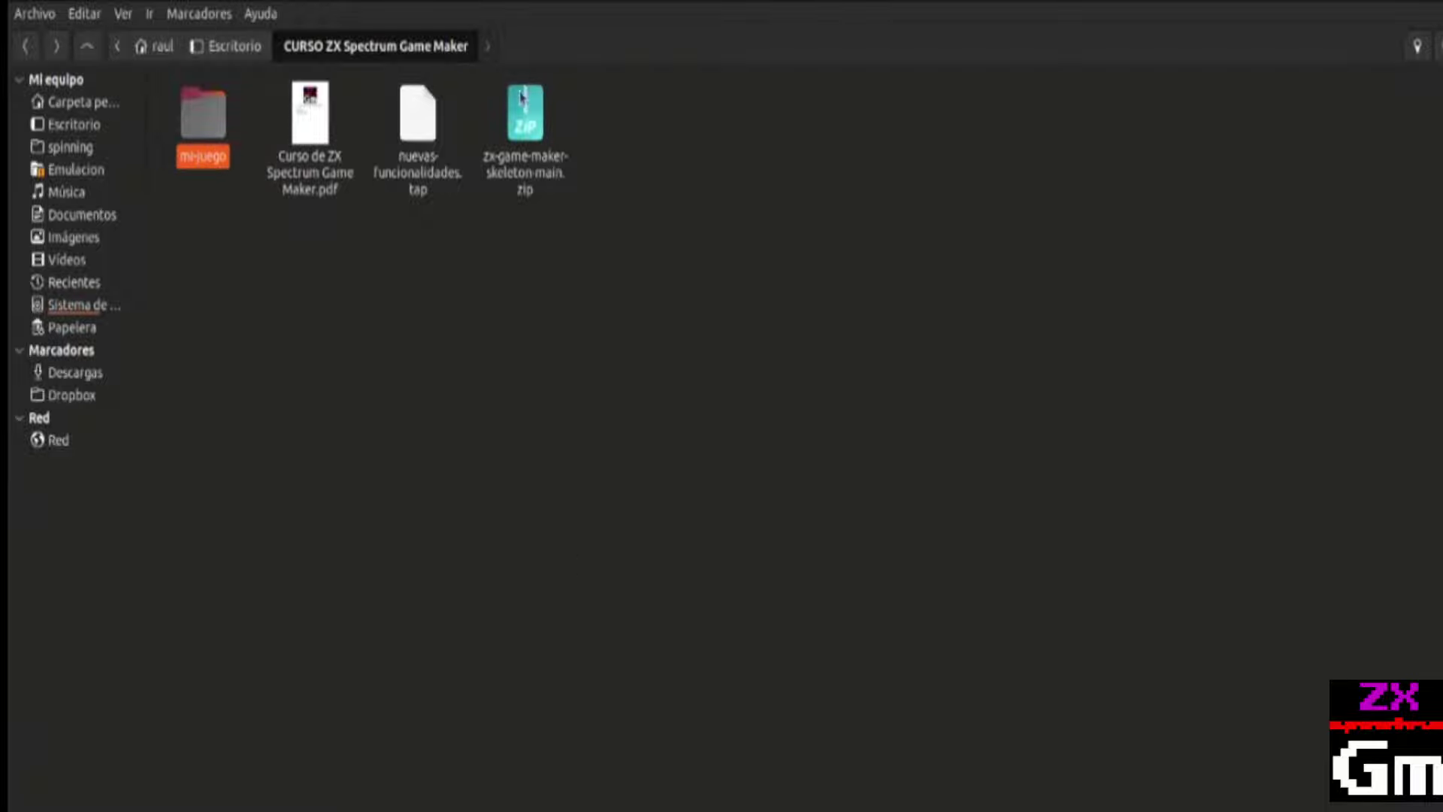
Permanently delete zx-game-maker-skeleton-main.zip and open the mi-juego folder.
{"action": "key", "text": "End"}
{"action": "key", "text": "shift+Delete"}
{"action": "key", "text": "Return"}
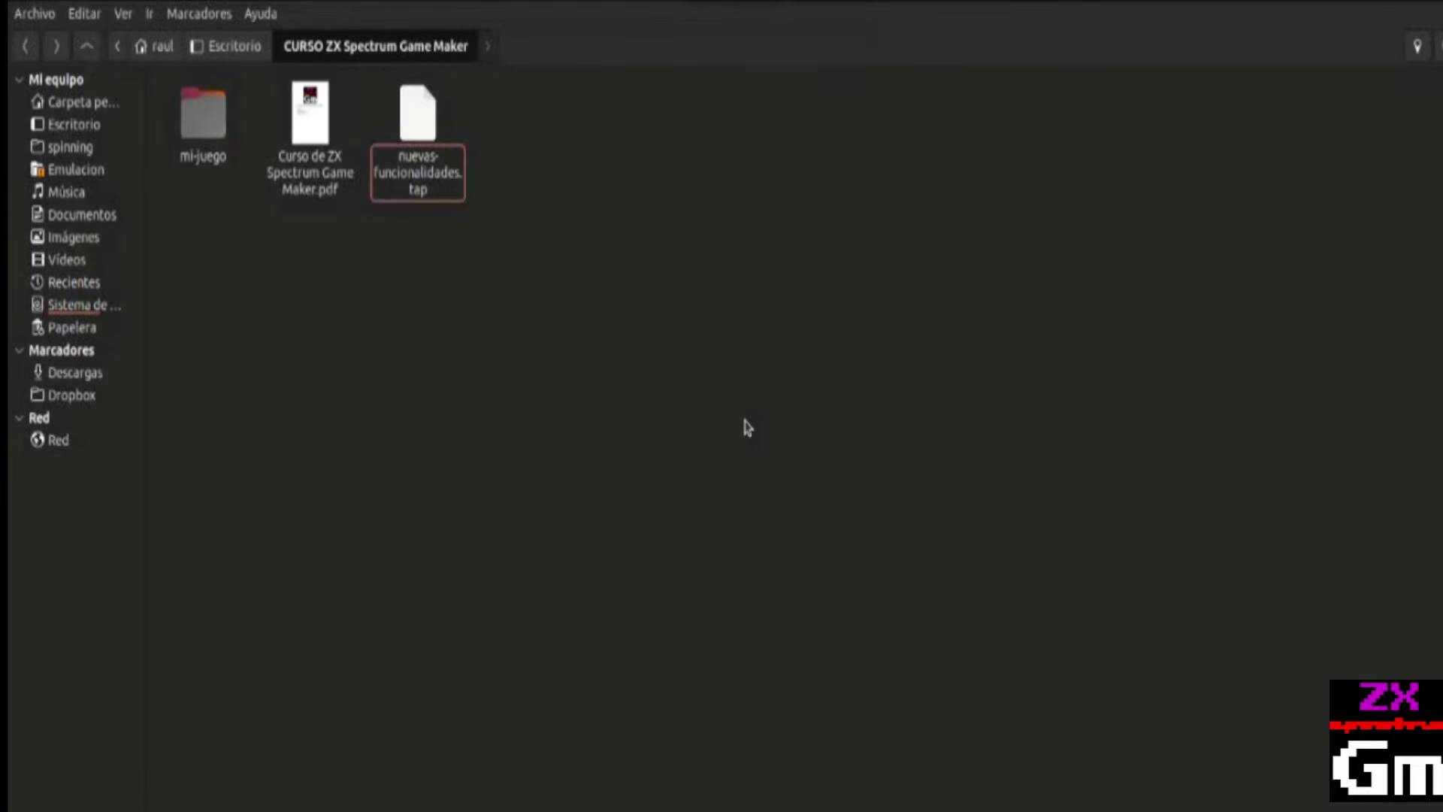
{"action": "double_click", "coordinate": [224, 117]}
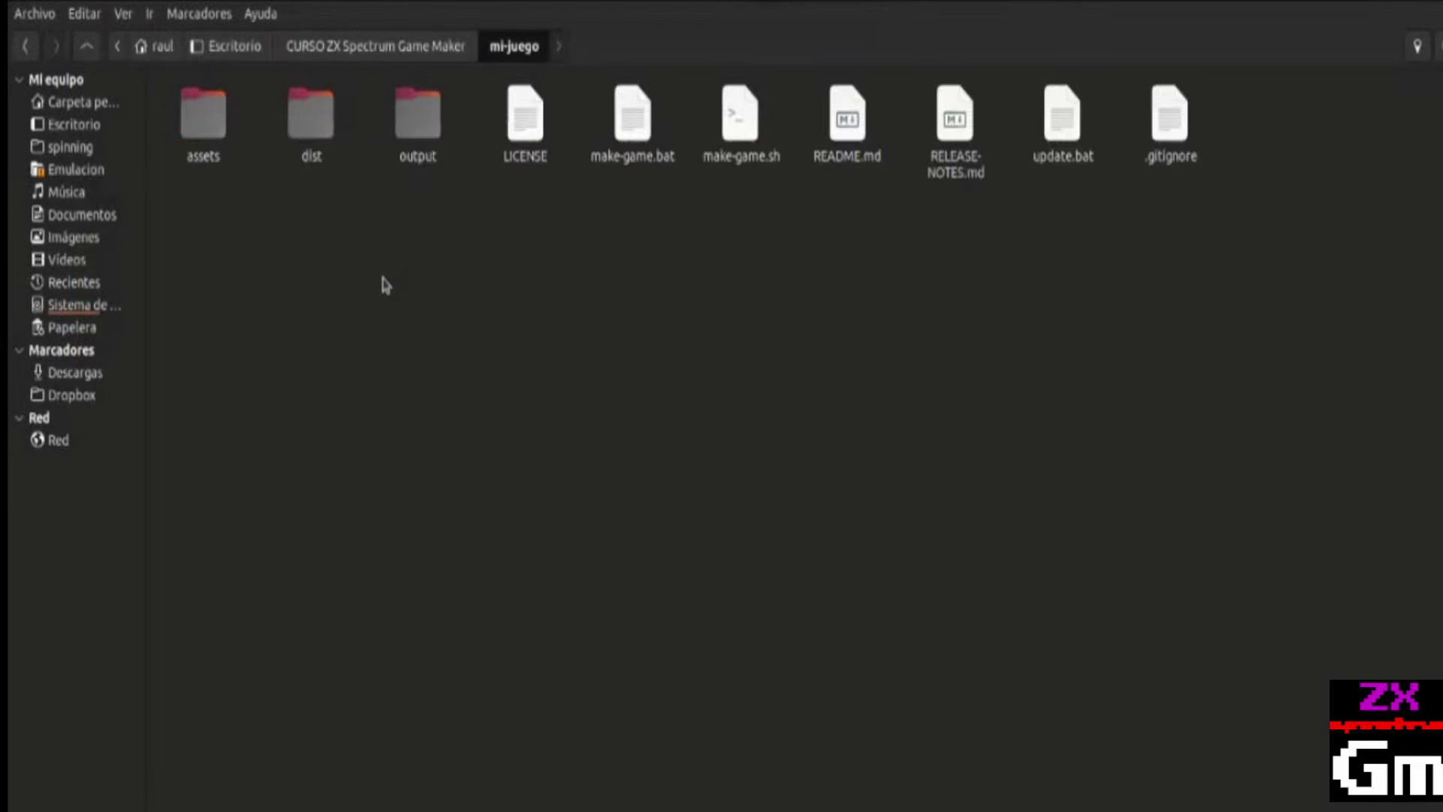
Search the installed applications for ZXPaintbrush and launch it.
{"action": "key", "text": "alt+Tab"}
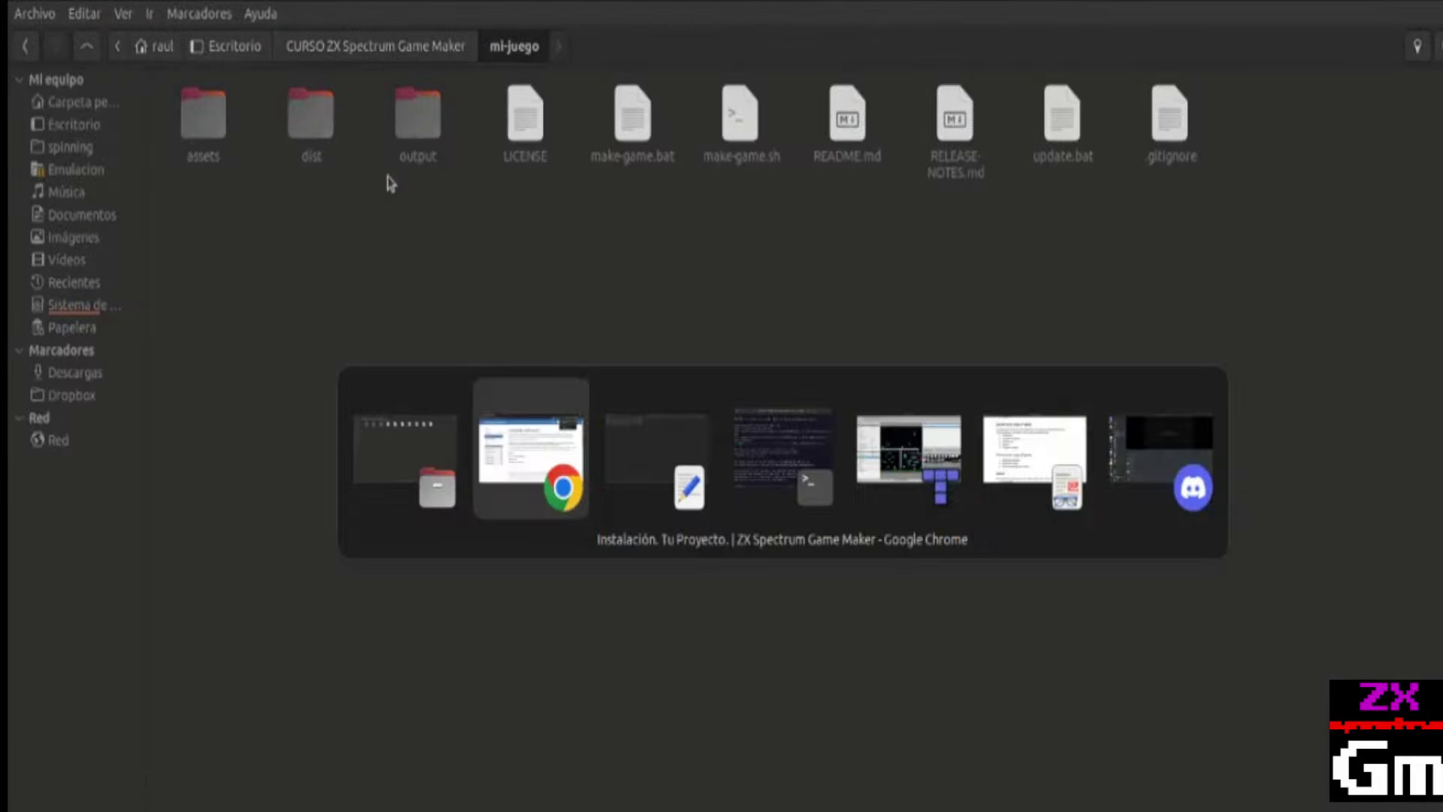
{"action": "key", "text": "Escape"}
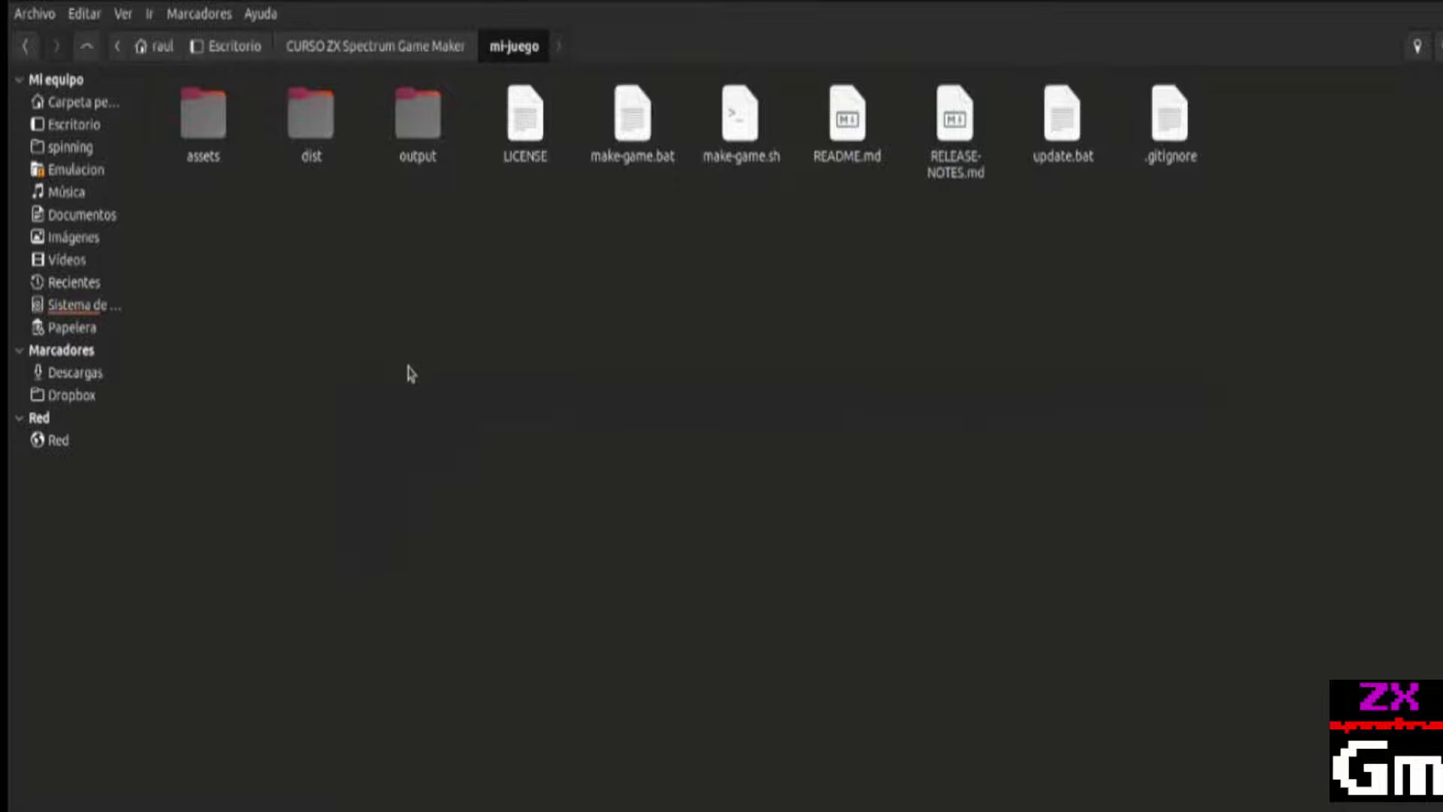
{"action": "key", "text": "super"}
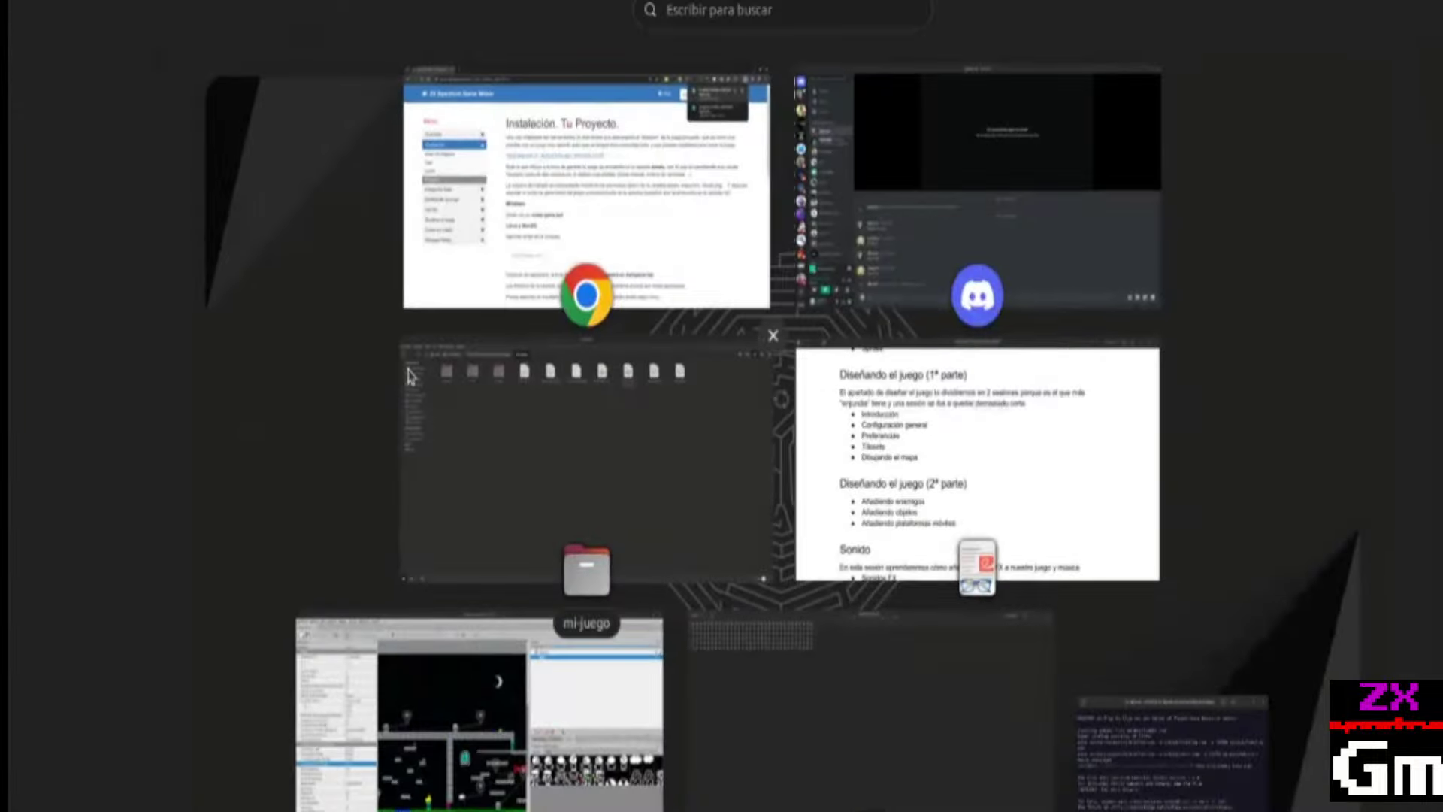
{"action": "type", "text": "zxpai"}
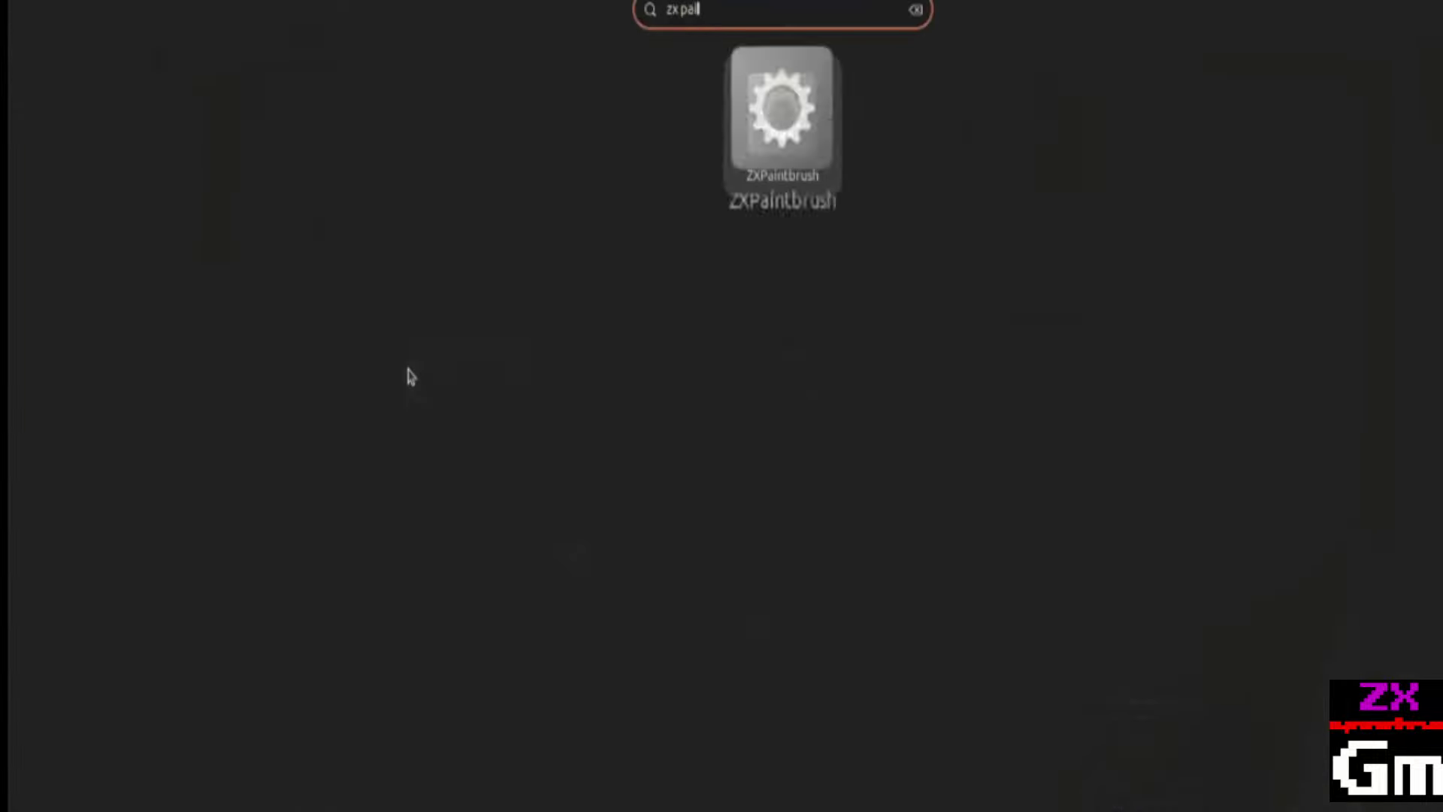
{"action": "key", "text": "Return"}
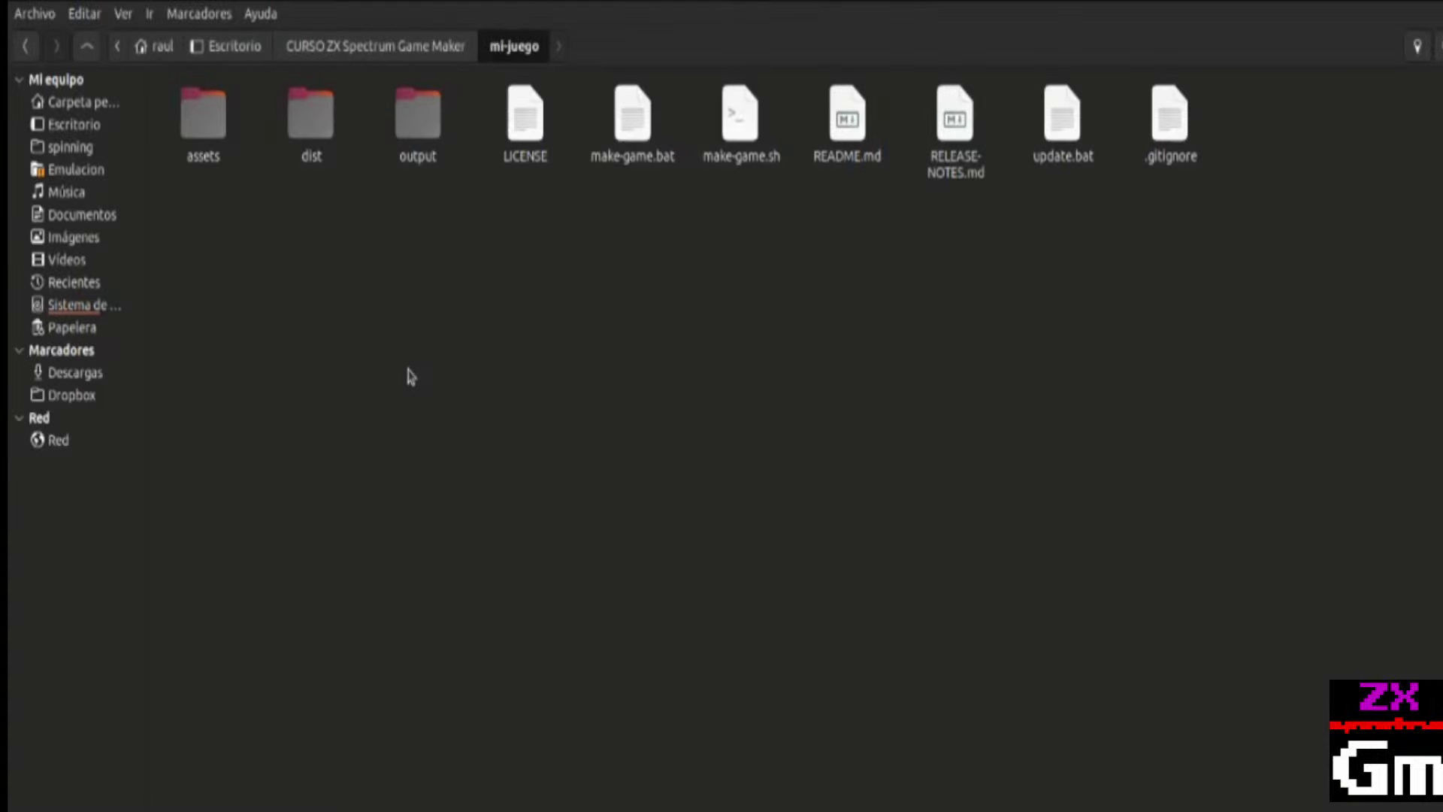
Open the assets folder of the mi-juego project.
{"action": "double_click", "coordinate": [222, 126]}
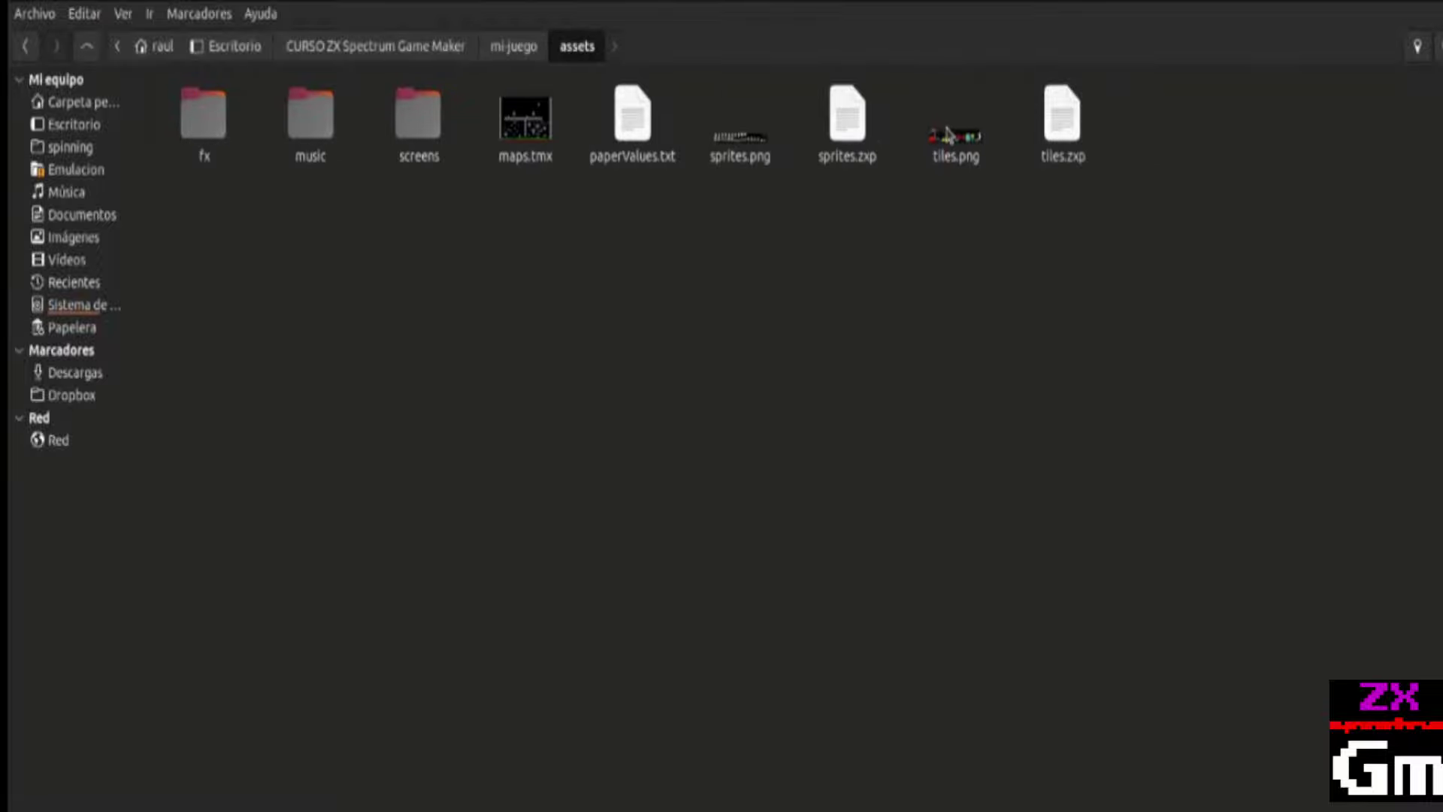
{"action": "mouse_move", "coordinate": [955, 128]}
{"action": "left_mouse_down"}
{"action": "mouse_move", "coordinate": [904, 424]}
{"action": "mouse_move", "coordinate": [860, 388]}
{"action": "left_mouse_up"}
{"action": "key", "text": "alt+Tab"}
{"action": "key", "text": "shift+Tab"}
{"action": "key", "text": "alt+Tab"}
{"action": "key", "text": "Escape"}
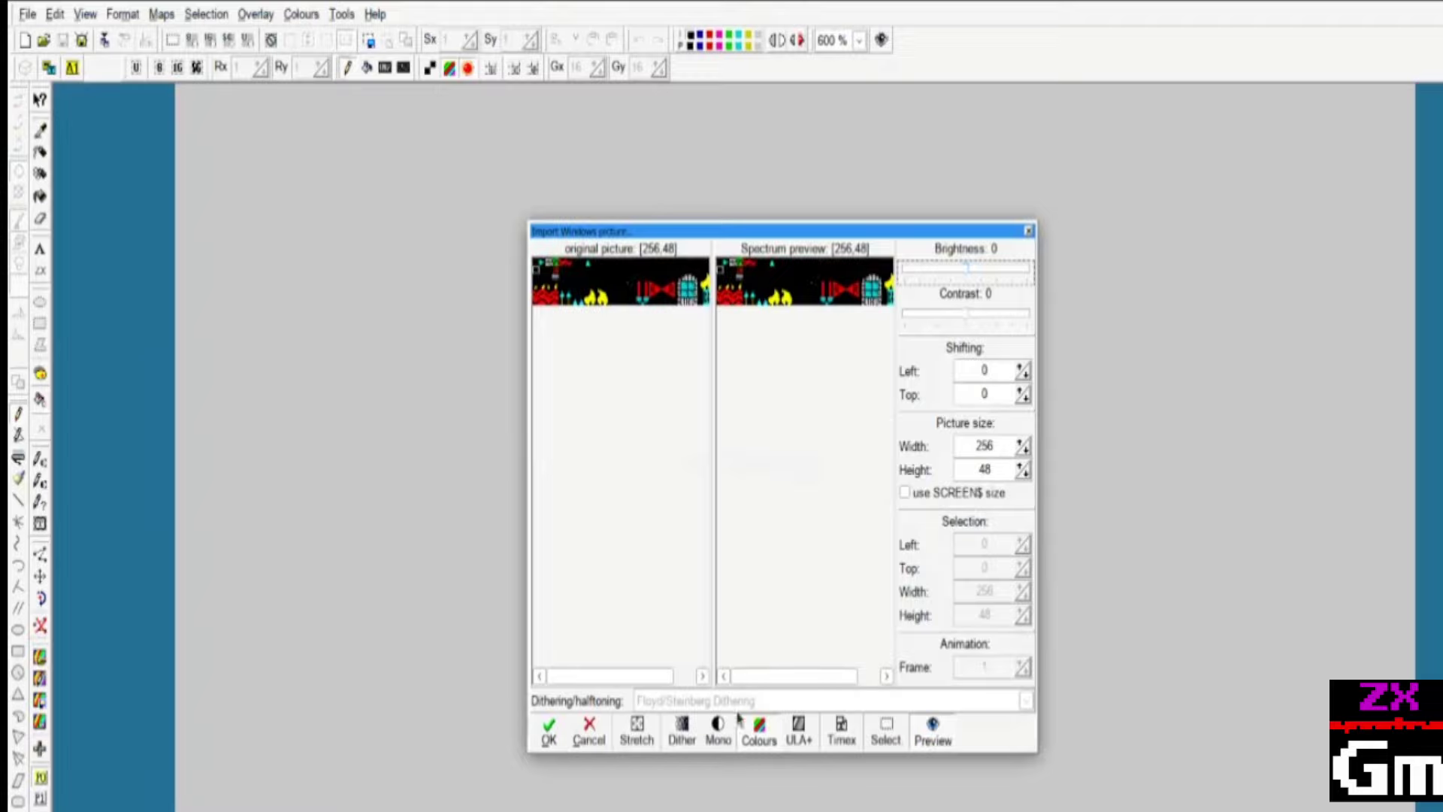
{"action": "left_click", "coordinate": [588, 735]}
{"action": "key", "text": "alt+Tab"}
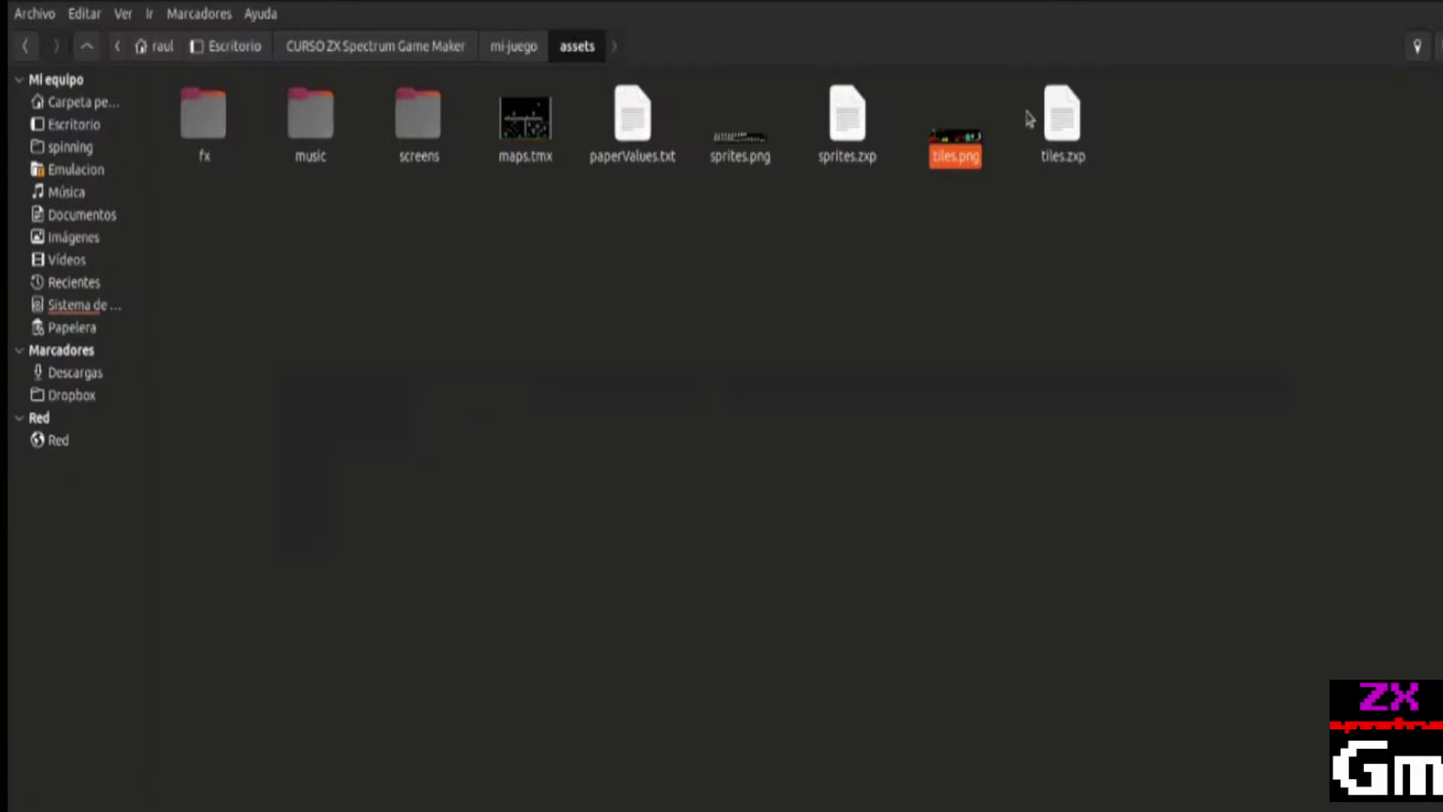
Load tiles.zxp from the assets folder into ZX-Paintbrush without saving the current picture, and show the grid over the tiles.
{"action": "left_click_drag", "start_coordinate": [1061, 116], "coordinate": [836, 492]}
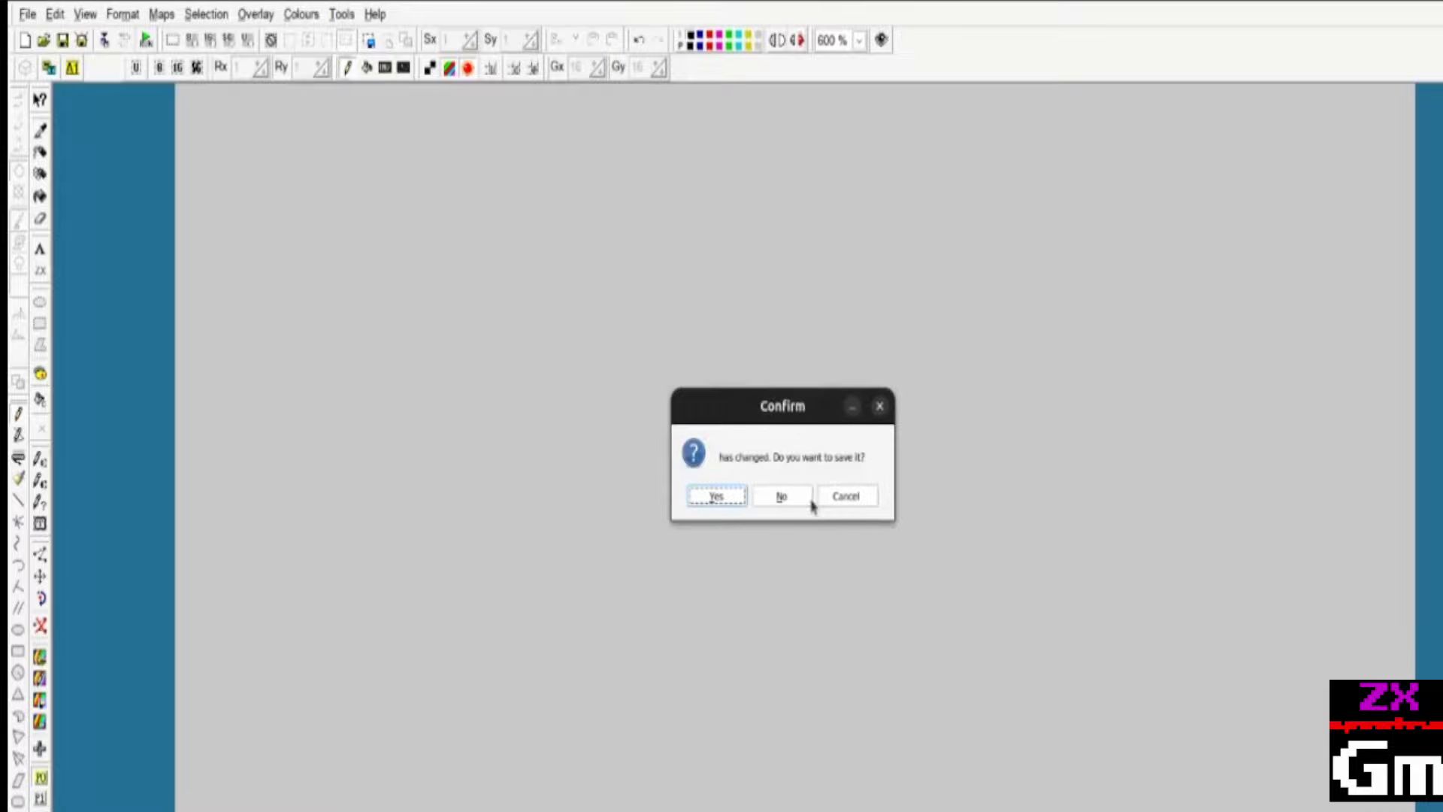
{"action": "left_click", "coordinate": [774, 496]}
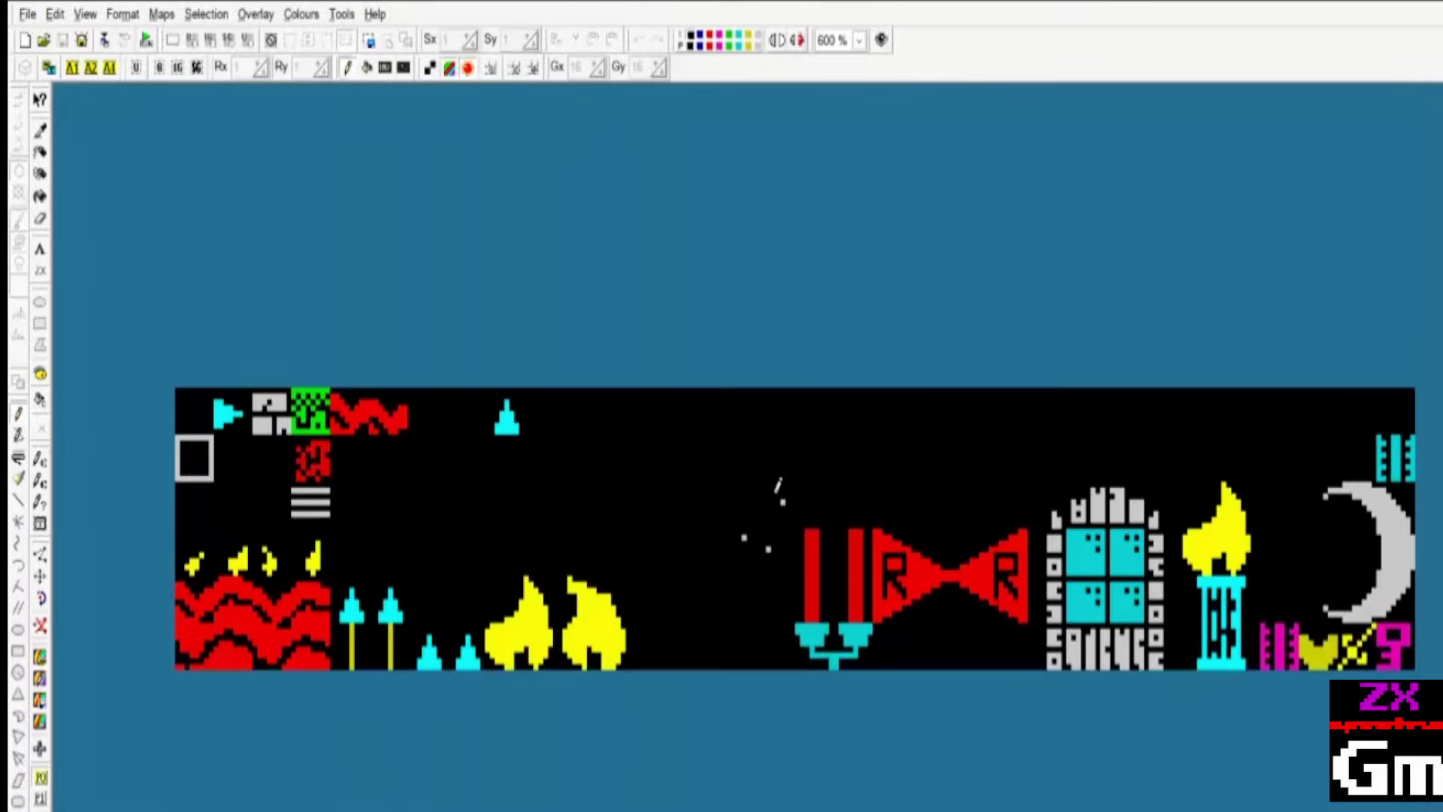
{"action": "left_click", "coordinate": [514, 69]}
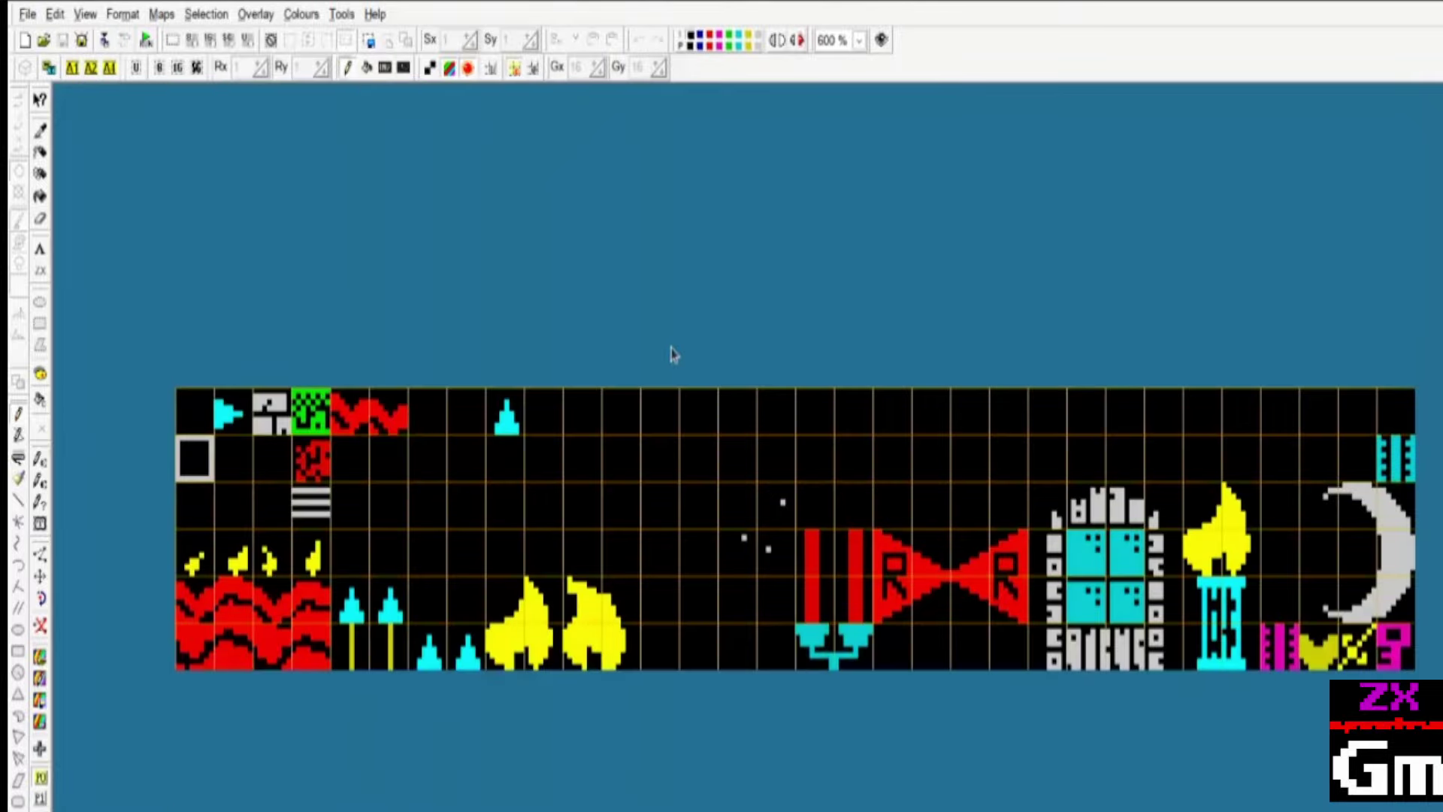
Switch to the terminal, move to the parent directory and enter the new mi-juego folder again.
{"action": "key", "text": "alt+Tab"}
{"action": "key", "text": "alt+Tab"}
{"action": "key", "text": "alt+Tab"}
{"action": "key", "text": "alt+Tab"}
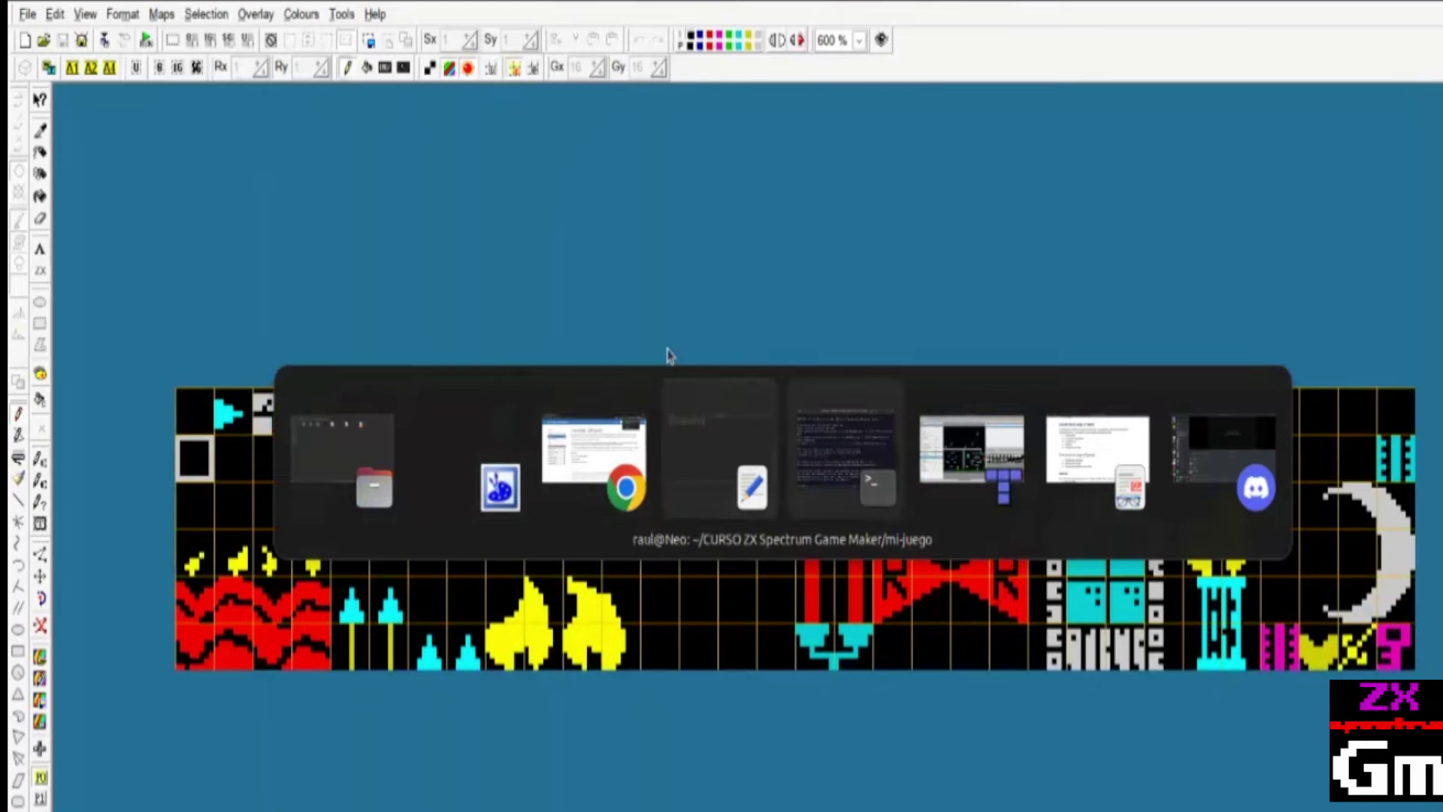
{"action": "type", "text": "cd .."}
{"action": "key", "text": "Return"}
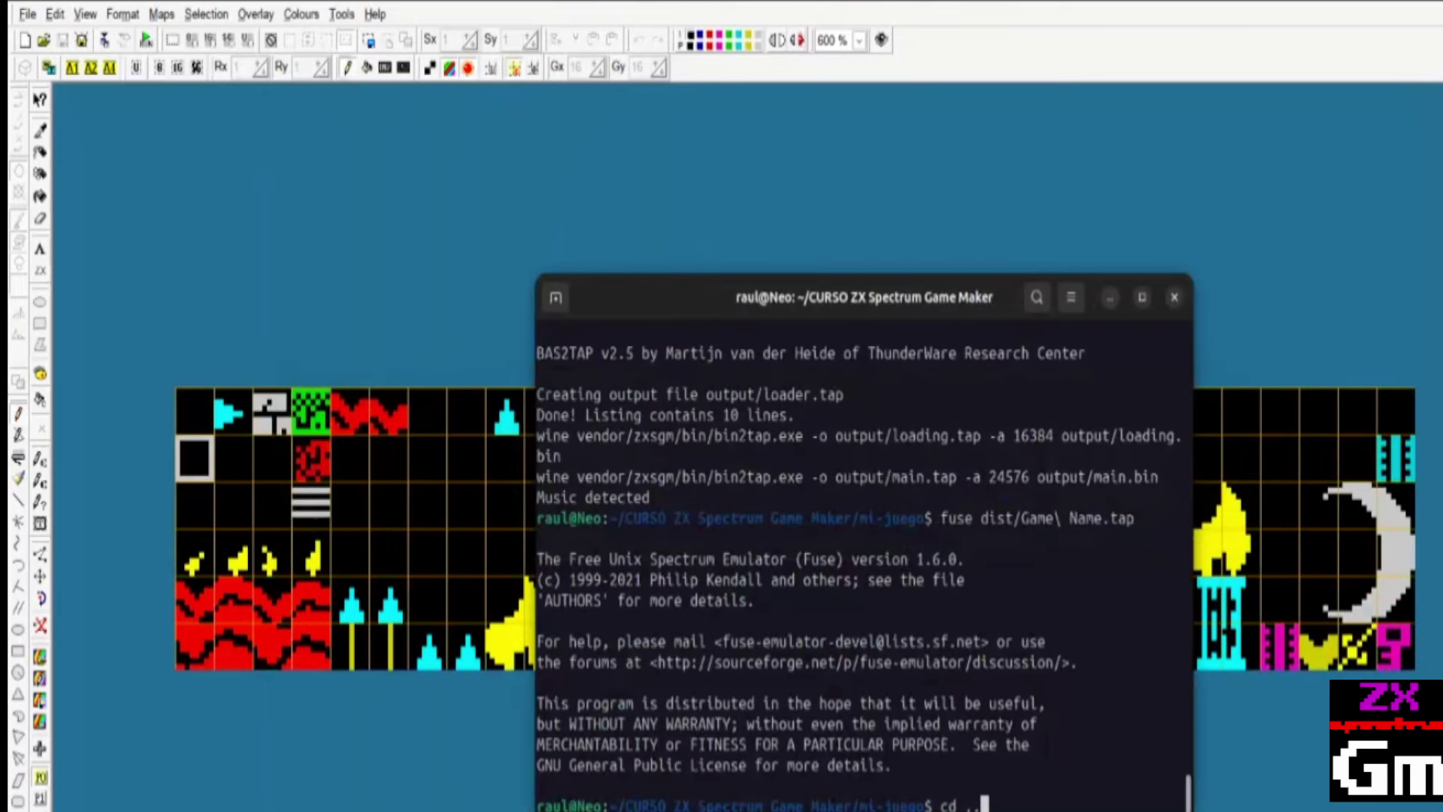
{"action": "type", "text": "cd mi-juego/"}
{"action": "key", "text": "Return"}
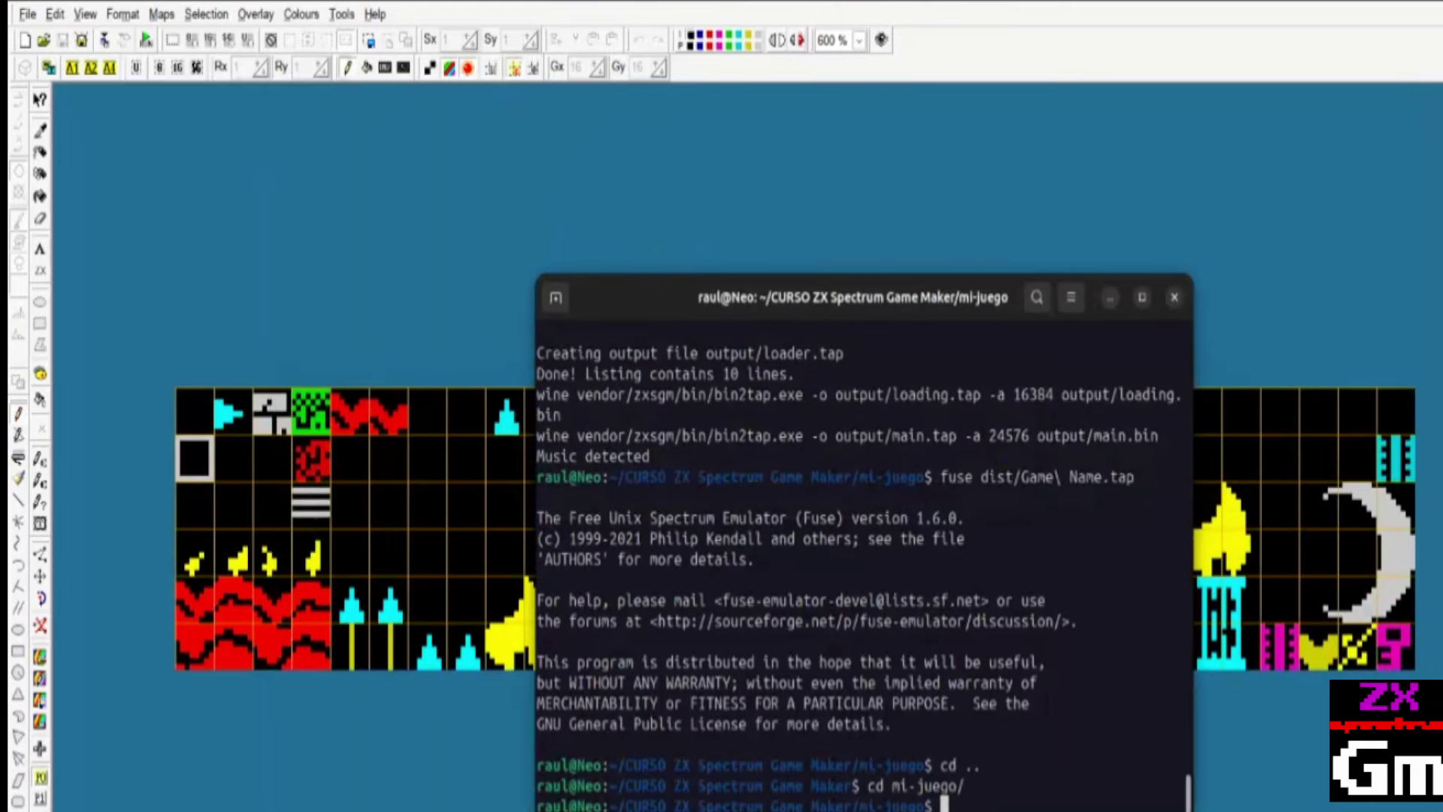
Switch to the ZX Spectrum Game Maker documentation in the browser and look over the Crear el mapa page under Diseñando el juego.
{"action": "key", "text": "alt+Tab"}
{"action": "key", "text": "alt+Tab"}
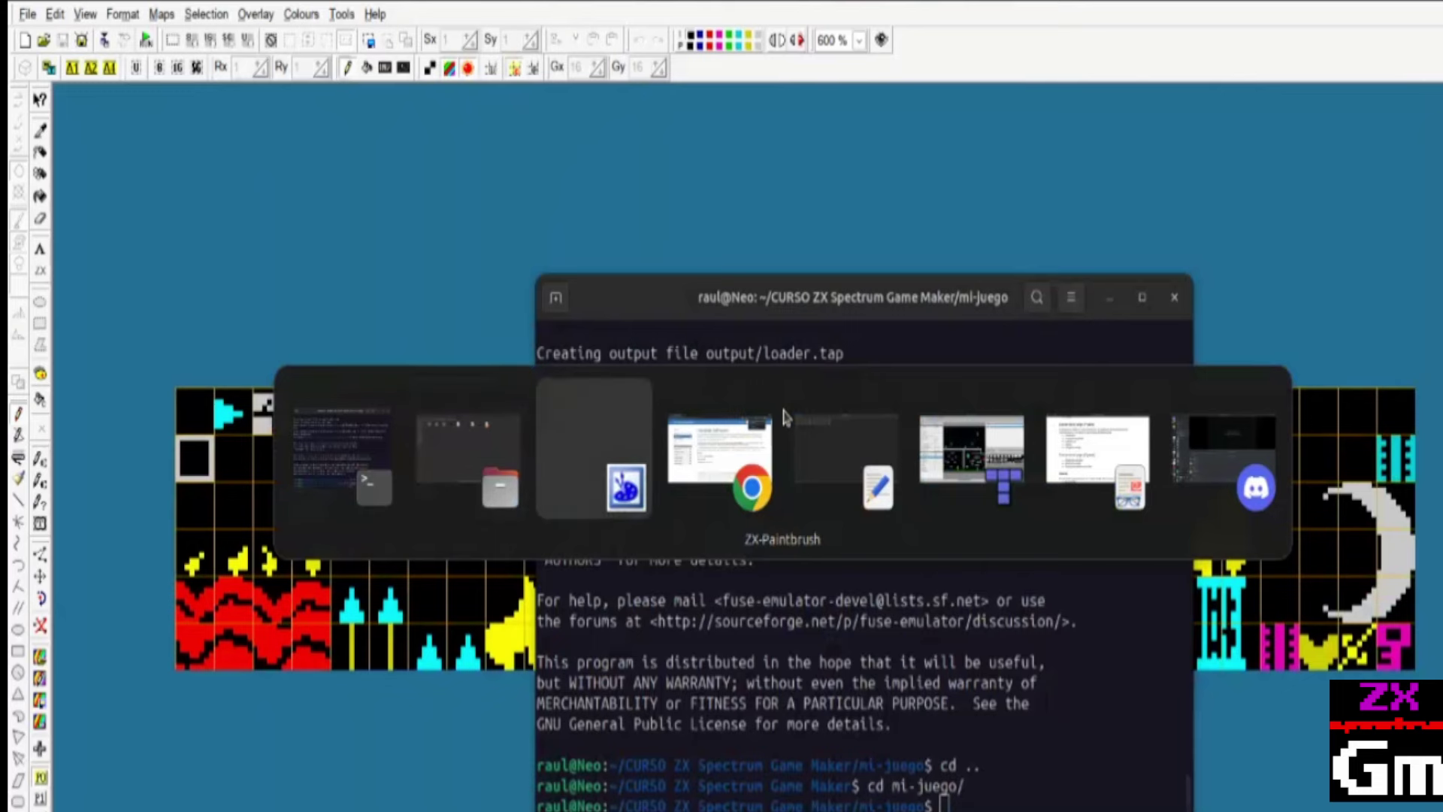
{"action": "key", "text": "alt+Tab"}
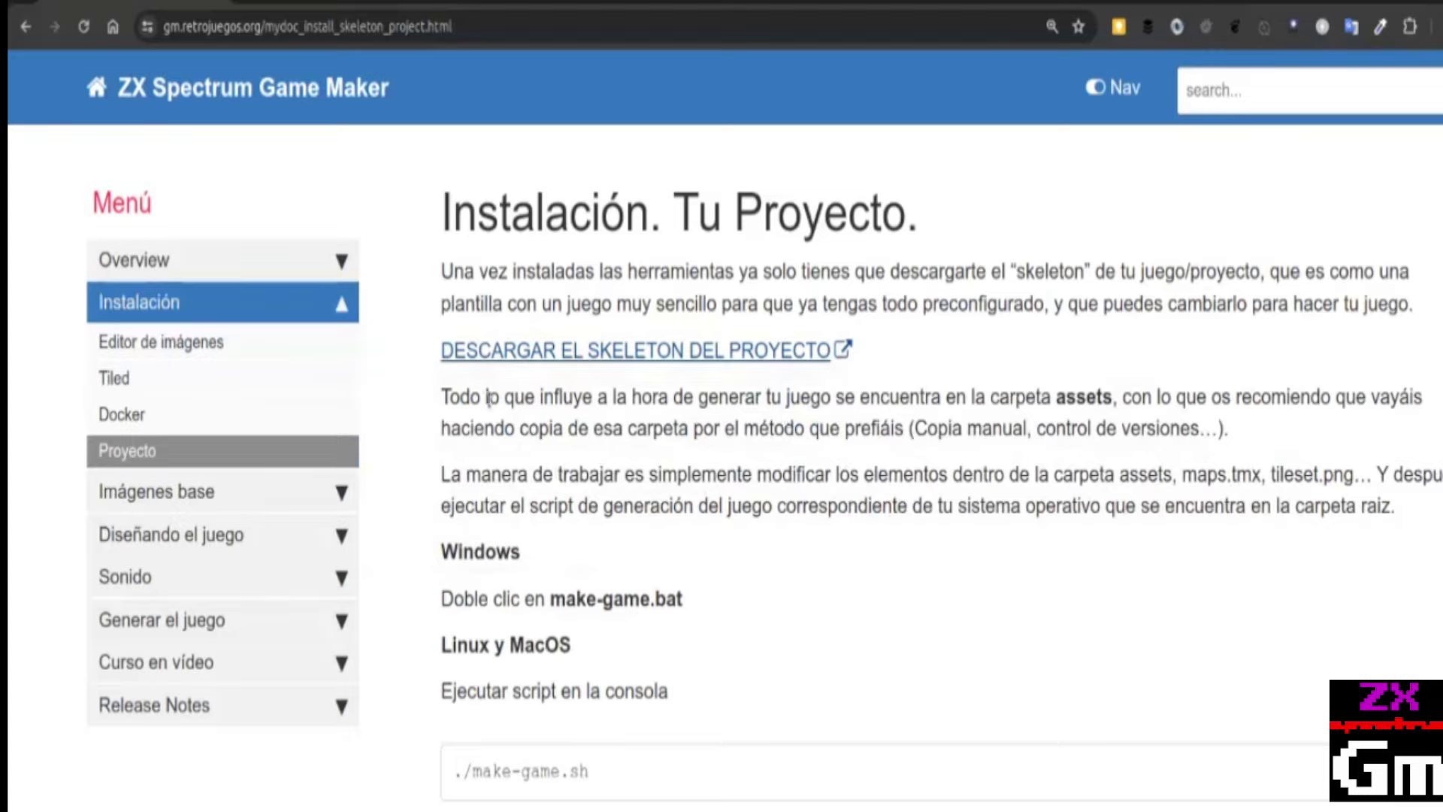
{"action": "left_click", "coordinate": [252, 492]}
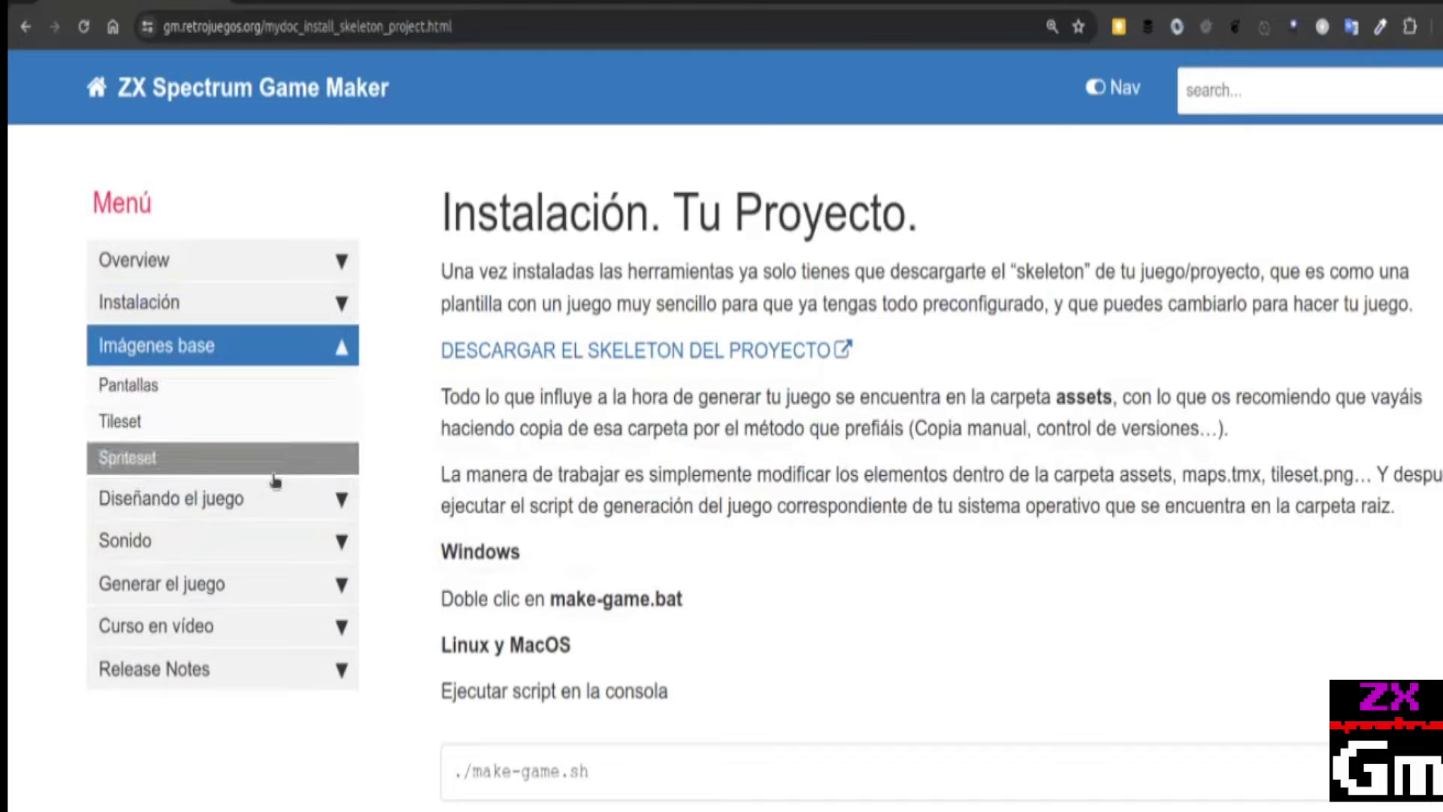
{"action": "left_click", "coordinate": [272, 496]}
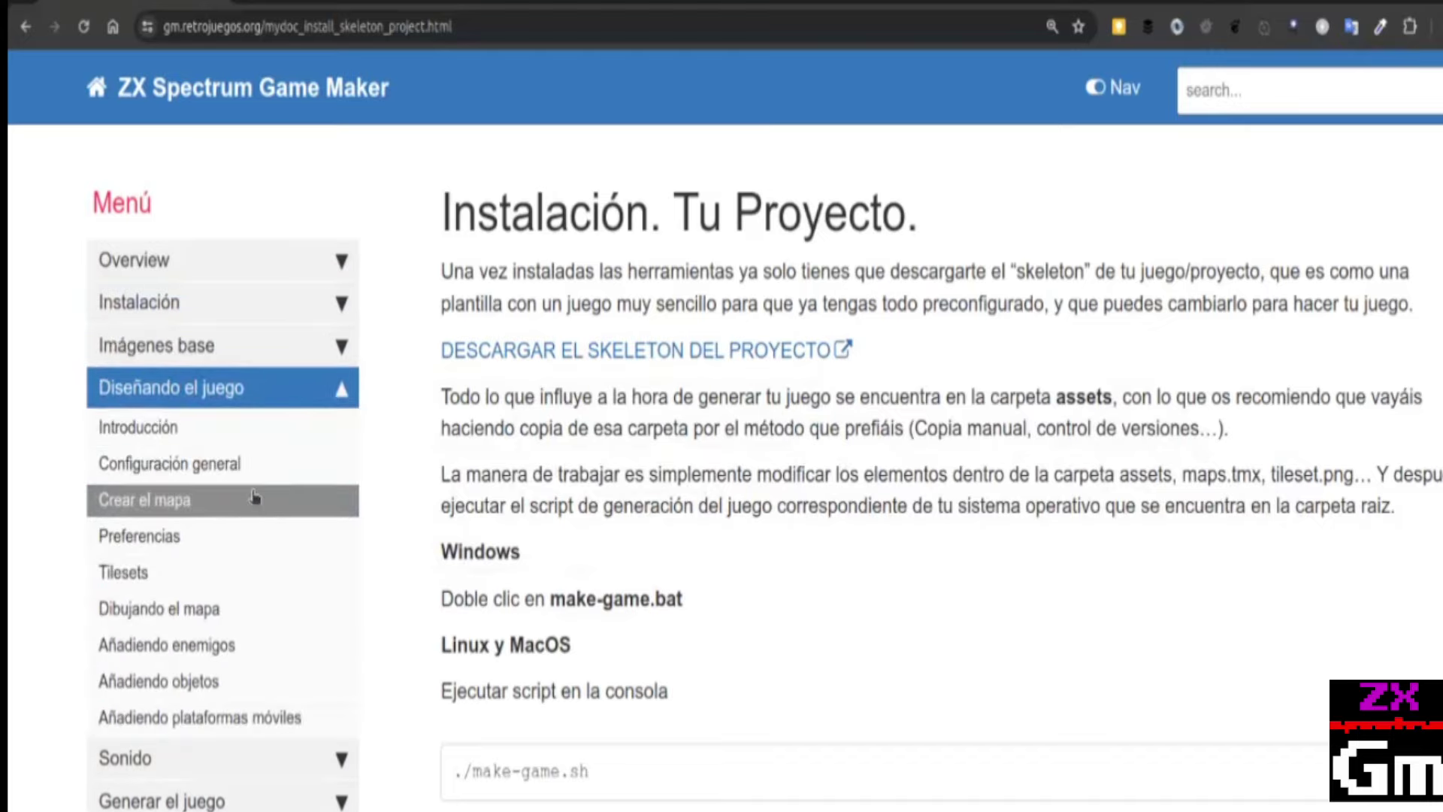
{"action": "left_click", "coordinate": [254, 497]}
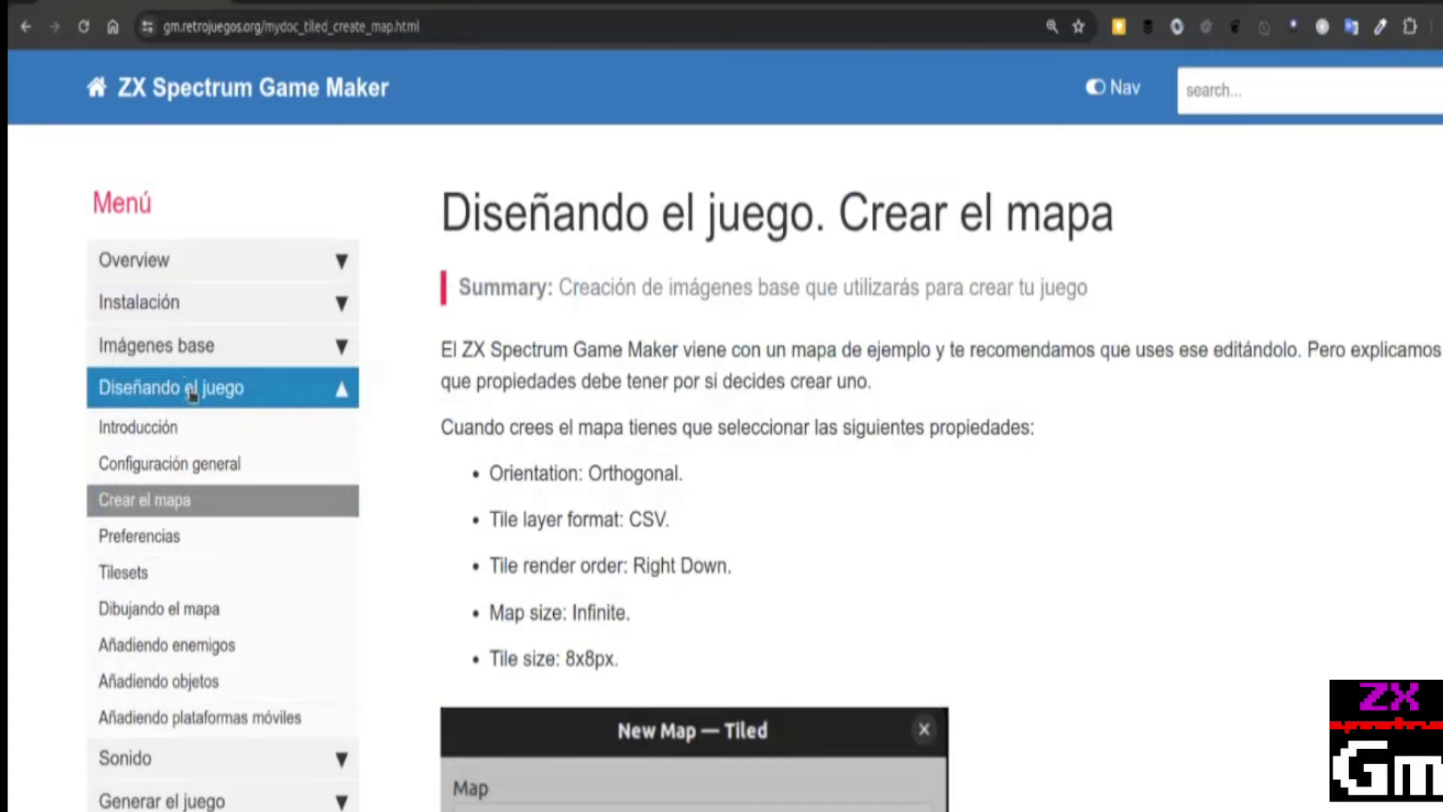
{"action": "left_click", "coordinate": [218, 472]}
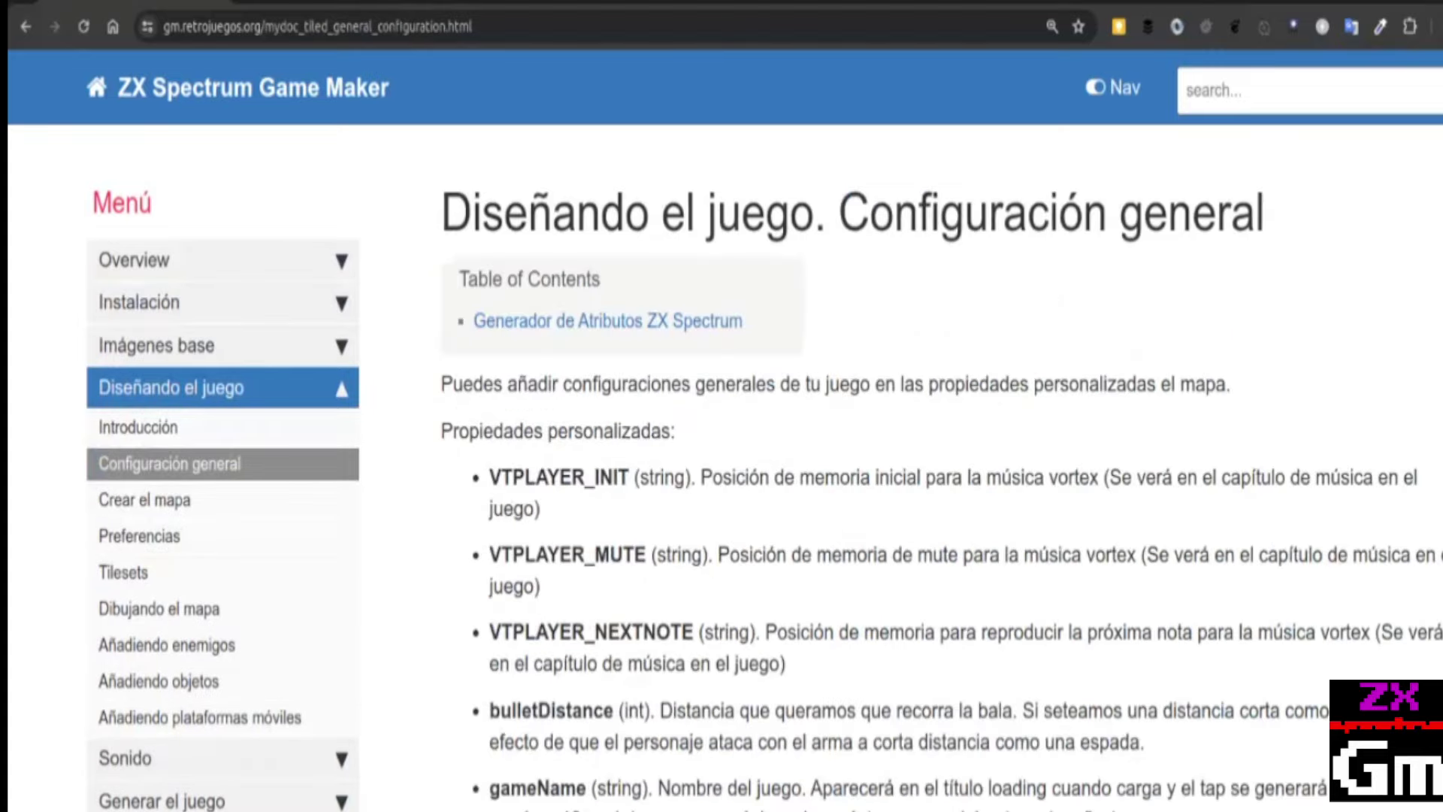
{"action": "left_click", "coordinate": [241, 502]}
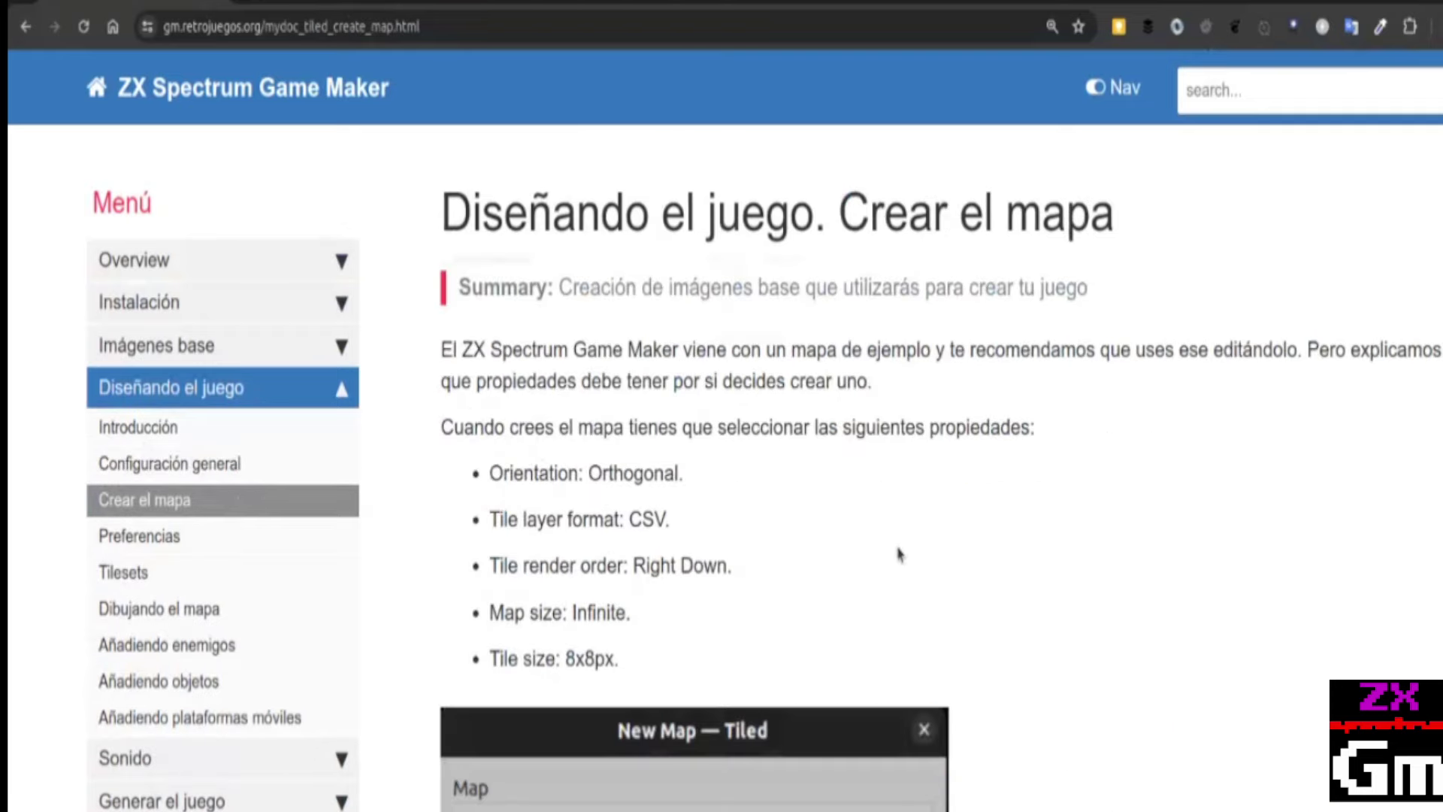
{"action": "scroll", "coordinate": [910, 535], "scroll_direction": "down", "scroll_amount": 5}
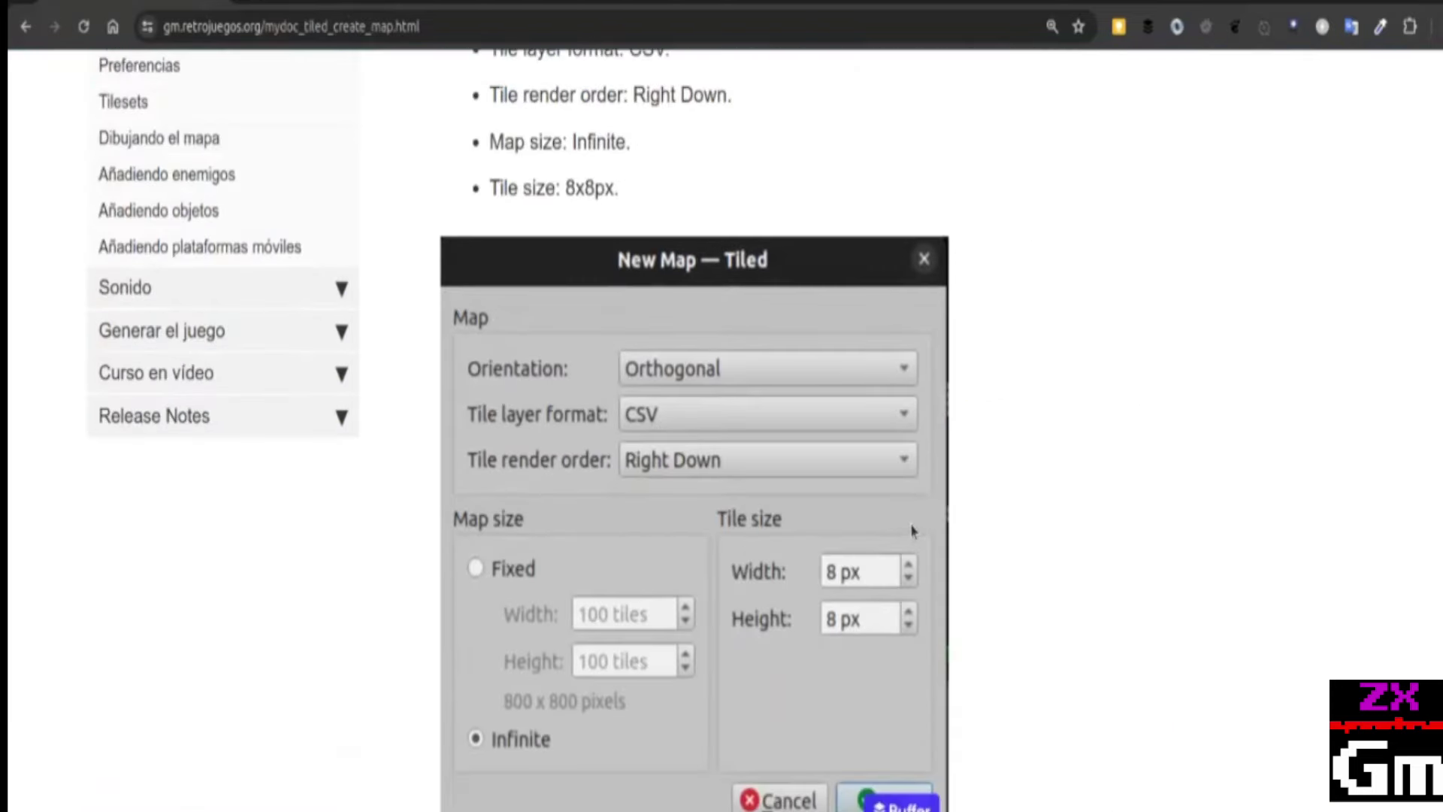
{"action": "scroll", "coordinate": [911, 529], "scroll_direction": "up", "scroll_amount": 5}
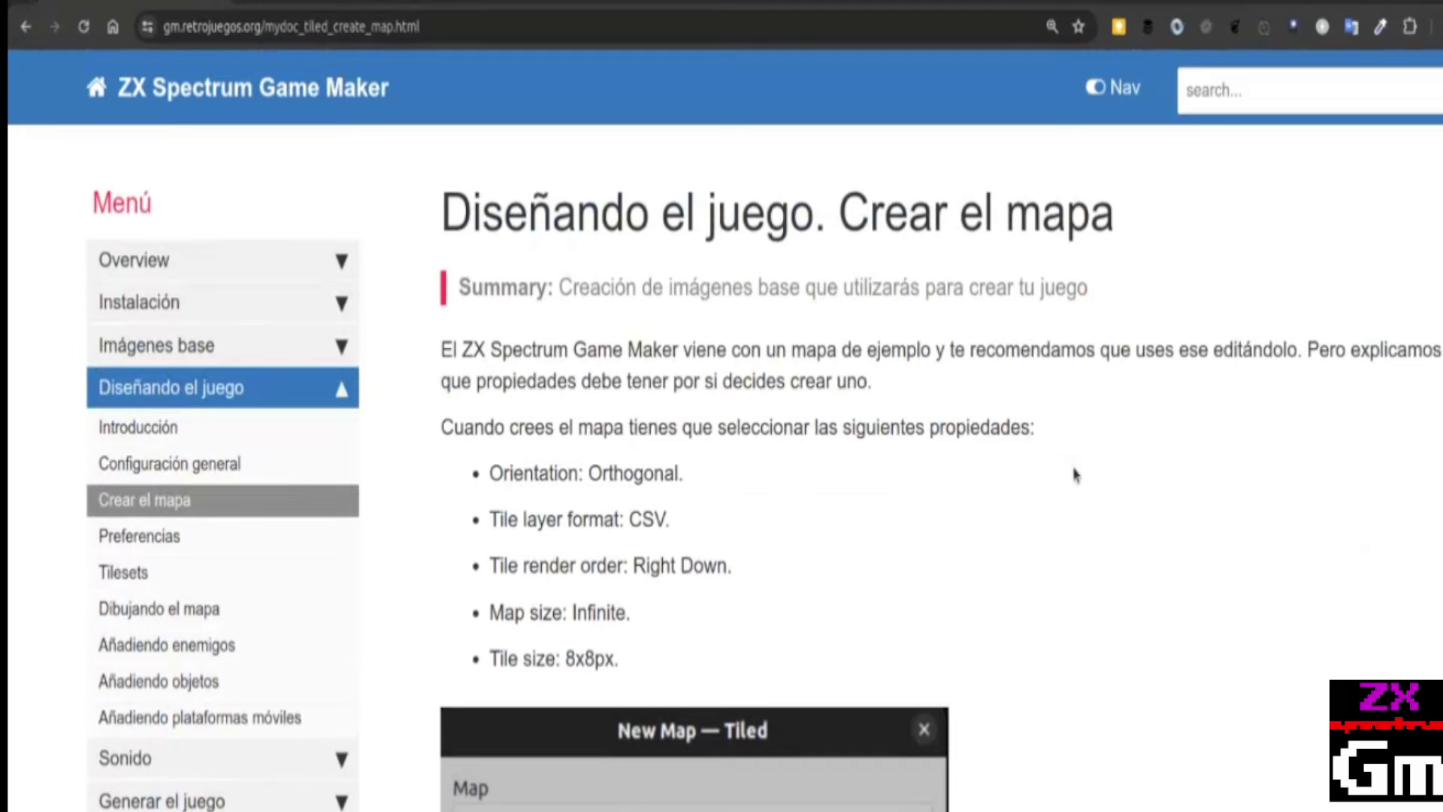
Glance at the maps.tmx map and its attributes in Tiled, and return to the documentation in the browser.
{"action": "key", "text": "alt+Tab"}
{"action": "key", "text": "alt+Tab"}
{"action": "key", "text": "alt+Tab"}
{"action": "key", "text": "alt+Tab"}
{"action": "key", "text": "alt+Tab"}
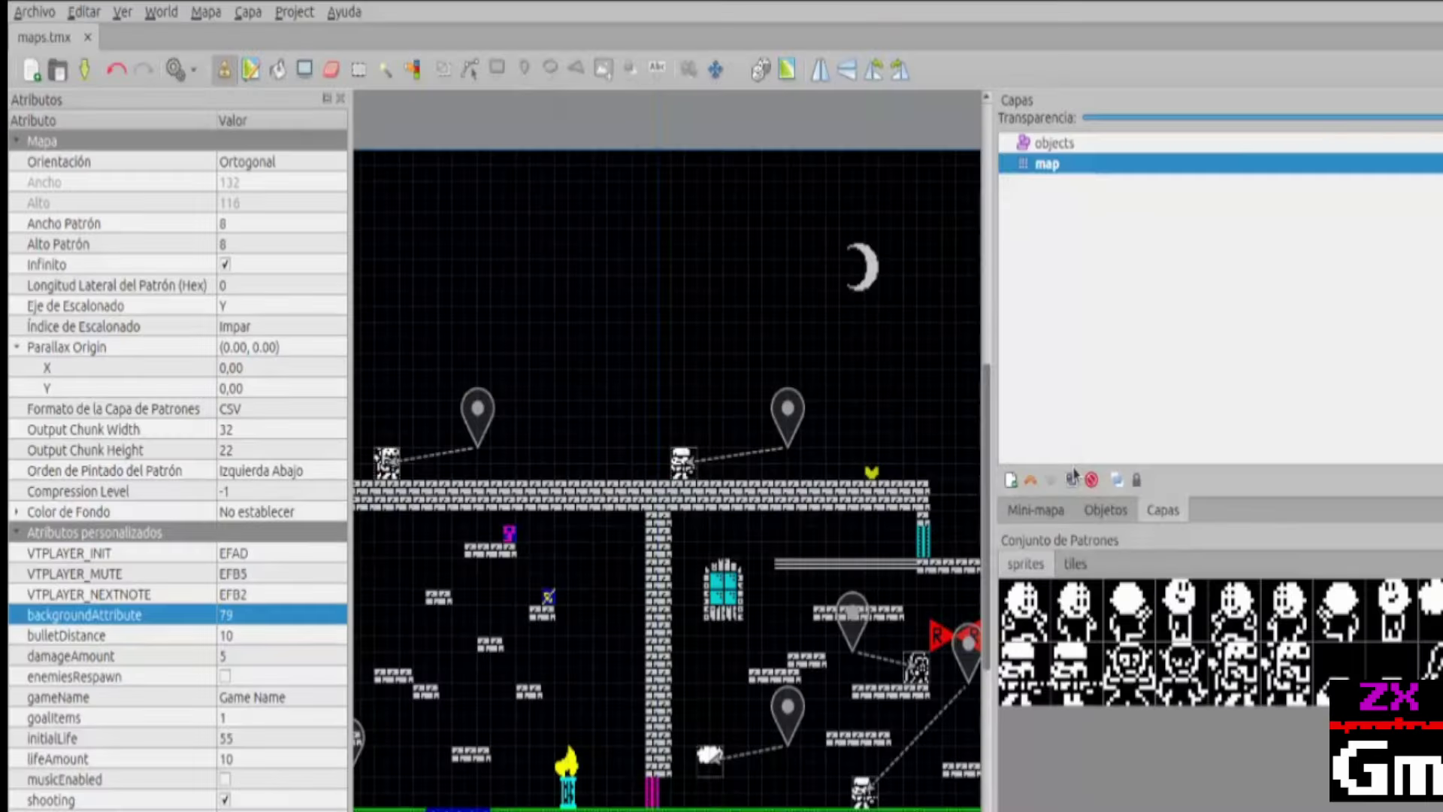
{"action": "key", "text": "alt+Tab"}
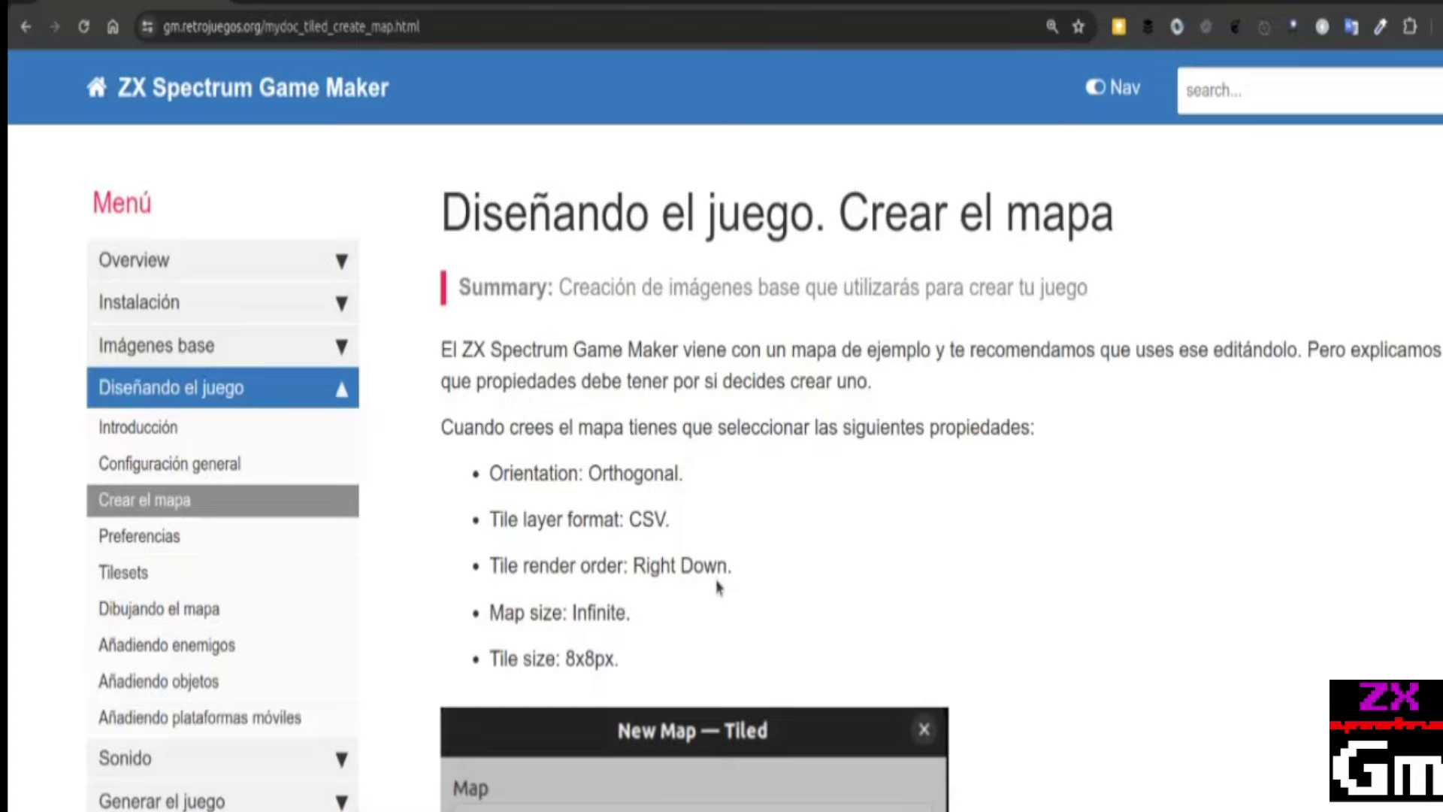
Read the Crear el mapa instructions on the New Map settings and on the tile size, infinite and output chunk properties.
{"action": "scroll", "coordinate": [864, 590], "scroll_direction": "down", "scroll_amount": 5}
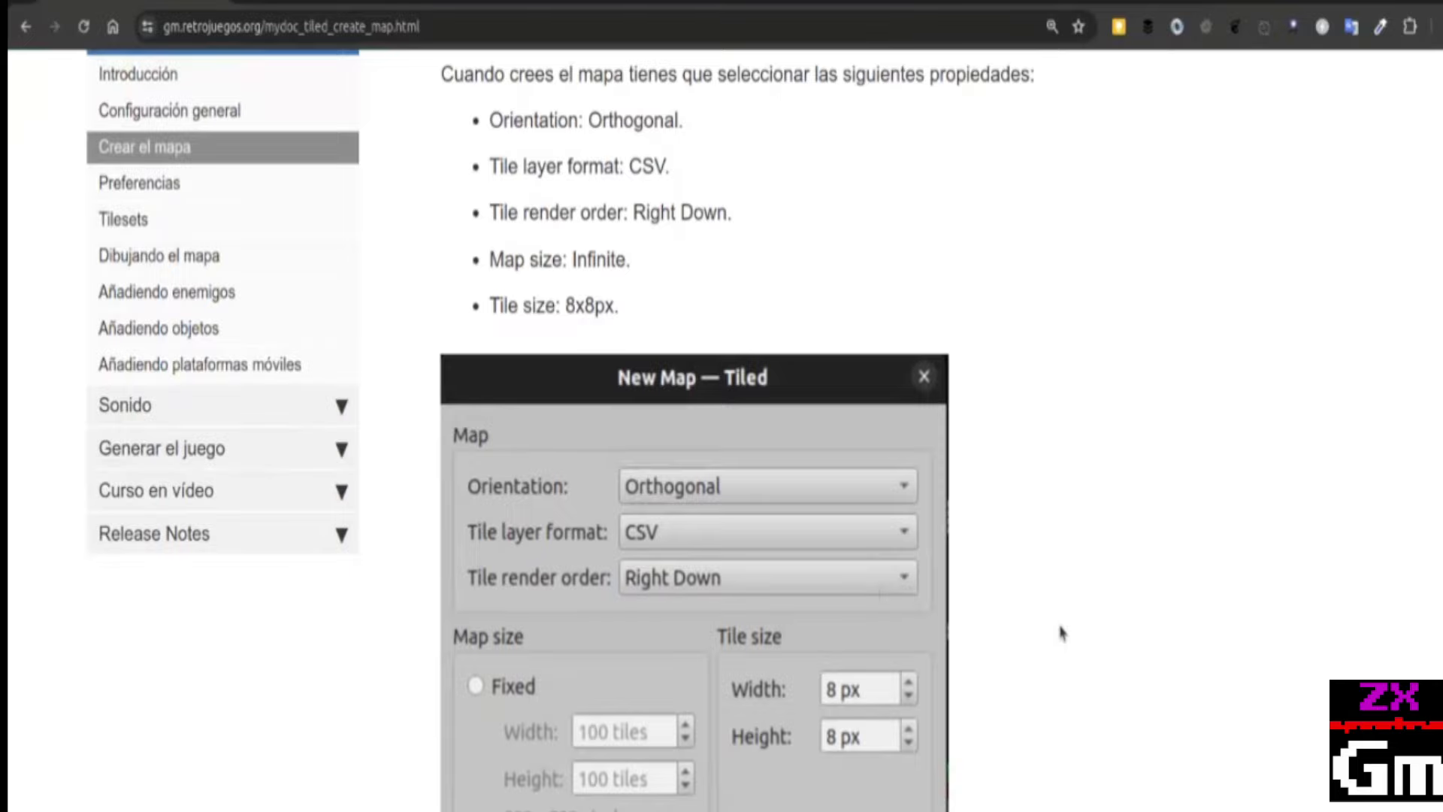
{"action": "scroll", "coordinate": [1014, 653], "scroll_direction": "up", "scroll_amount": 5}
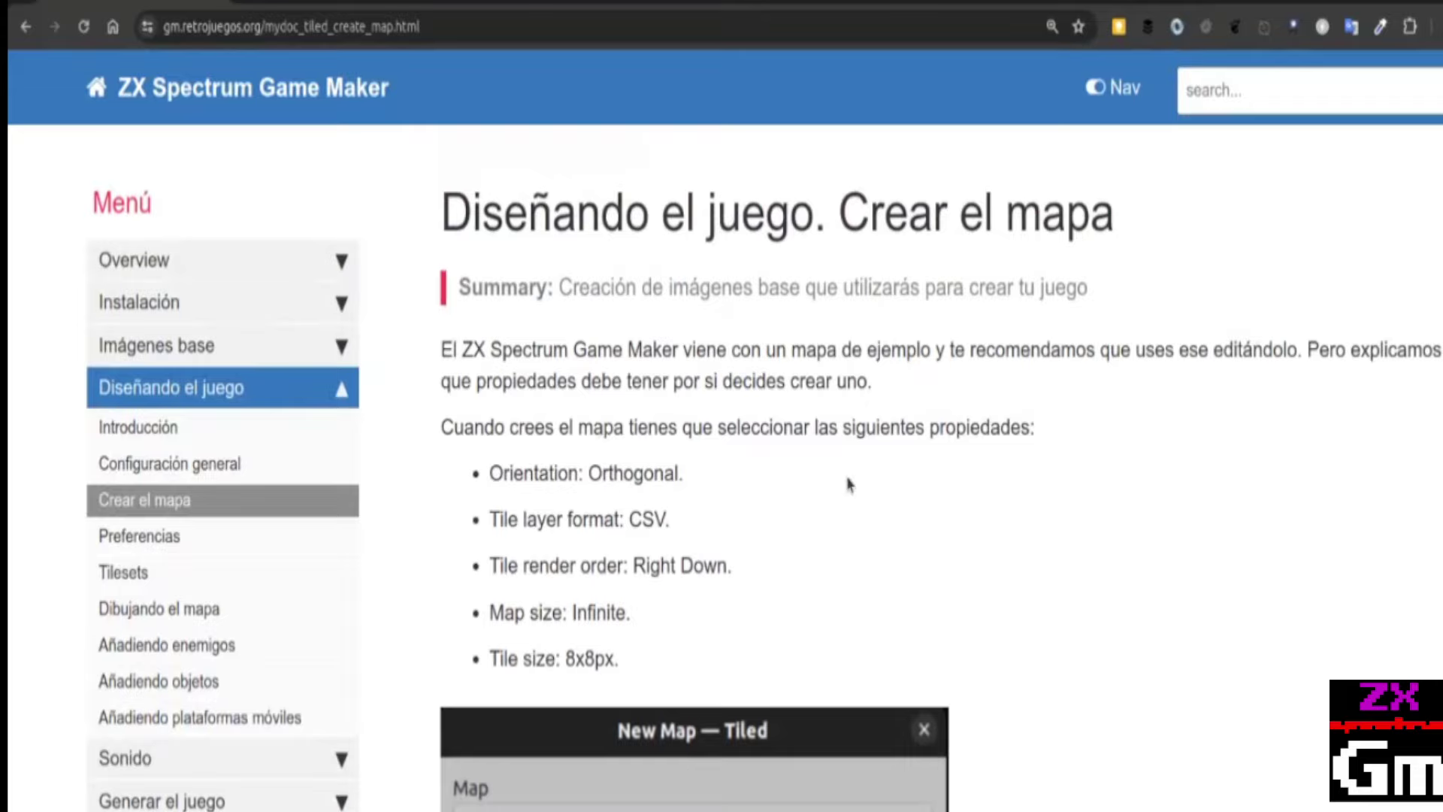
{"action": "scroll", "coordinate": [1309, 475], "scroll_direction": "down", "scroll_amount": 2}
{"action": "scroll", "coordinate": [1309, 476], "scroll_direction": "down", "scroll_amount": 1}
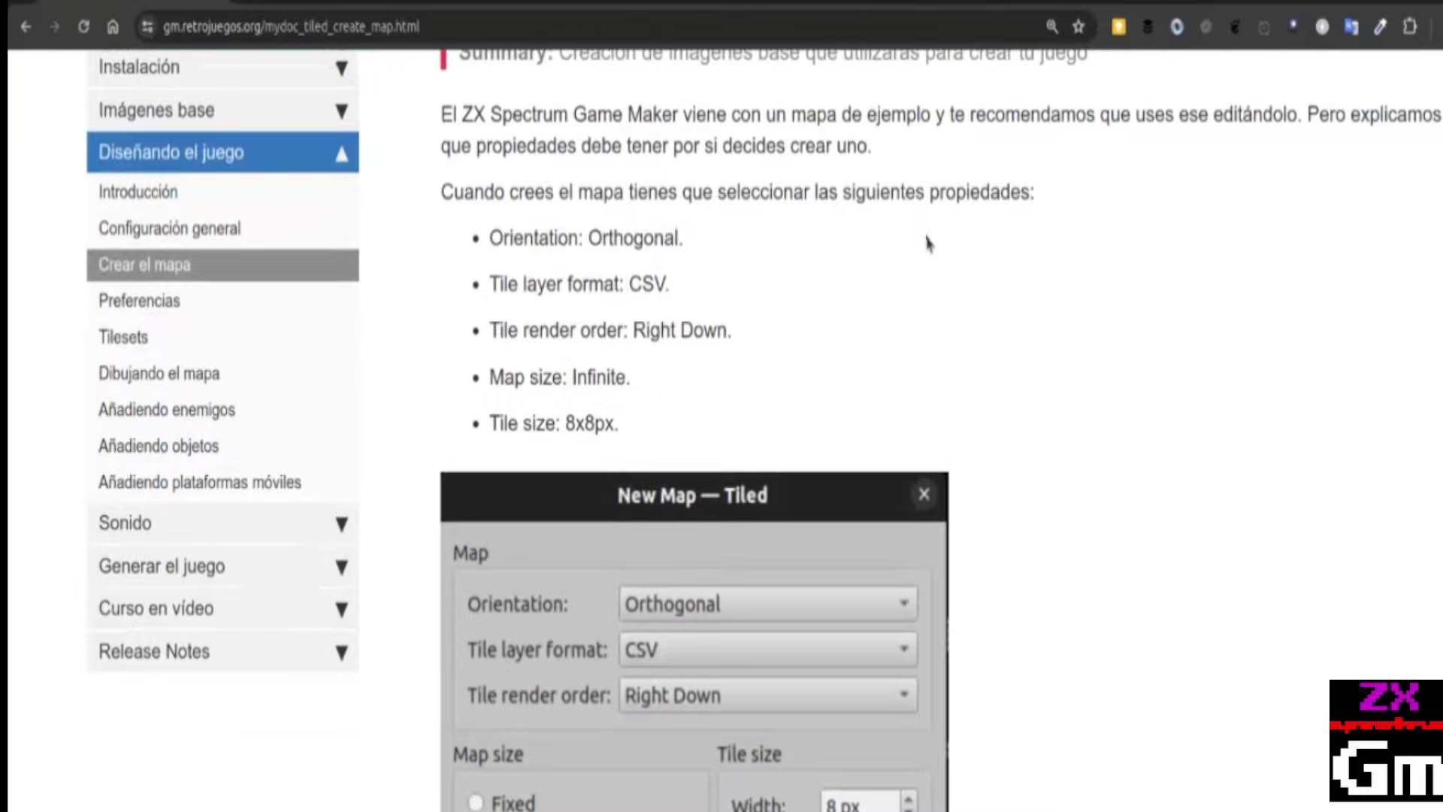
{"action": "scroll", "coordinate": [759, 255], "scroll_direction": "down", "scroll_amount": 3}
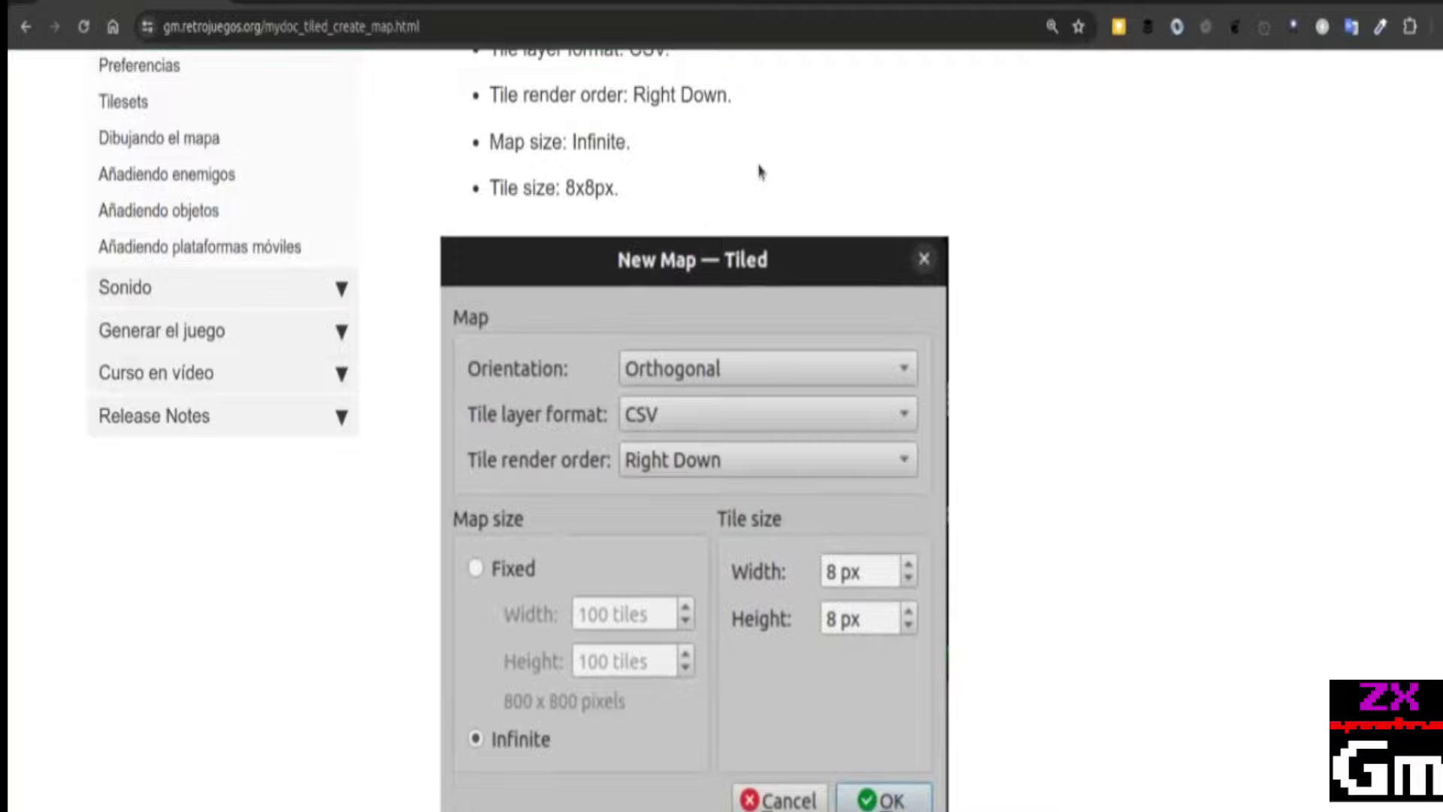
{"action": "scroll", "coordinate": [761, 172], "scroll_direction": "down", "scroll_amount": 7}
{"action": "mouse_move", "coordinate": [938, 405]}
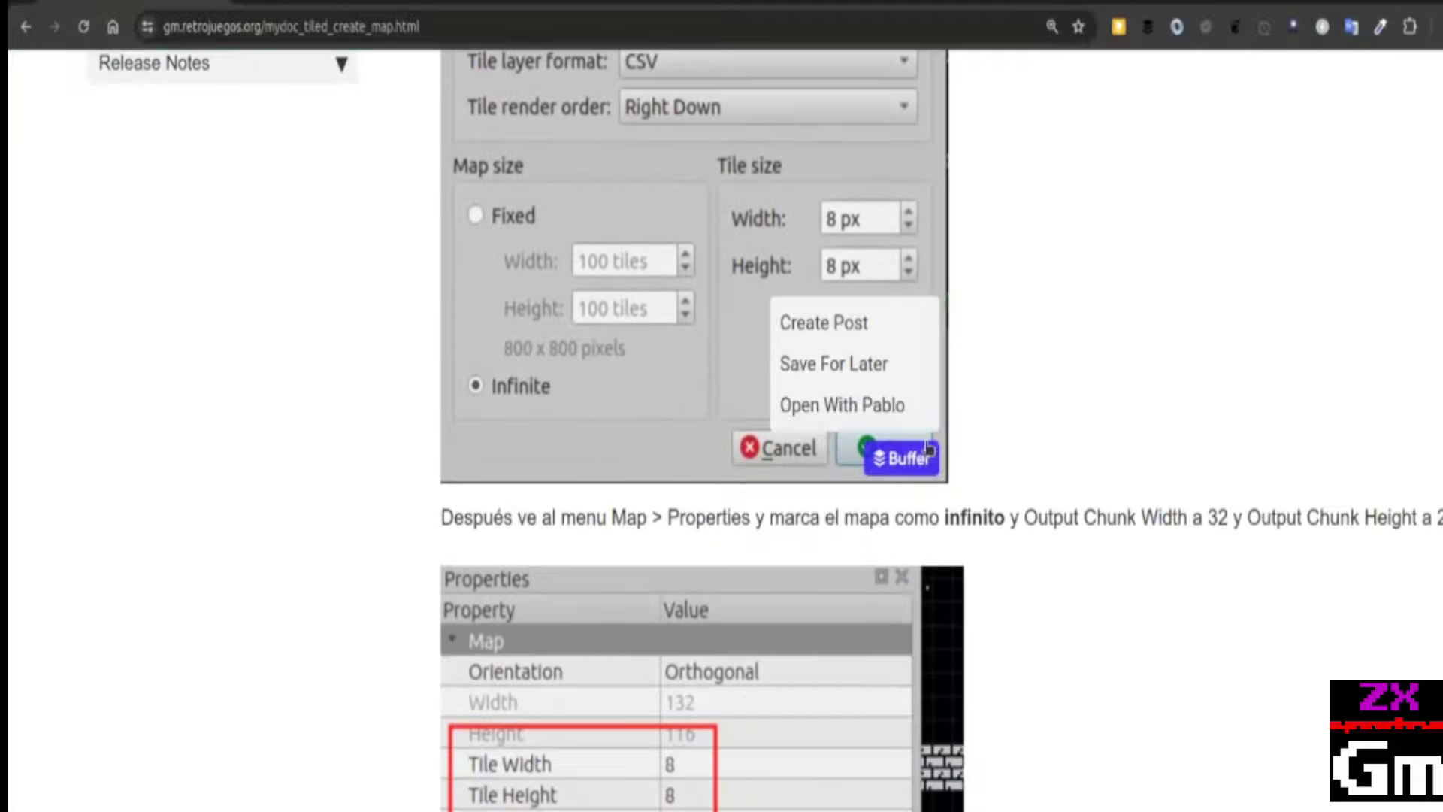
{"action": "scroll", "coordinate": [939, 405], "scroll_direction": "up", "scroll_amount": 1}
{"action": "scroll", "coordinate": [938, 406], "scroll_direction": "up", "scroll_amount": 7}
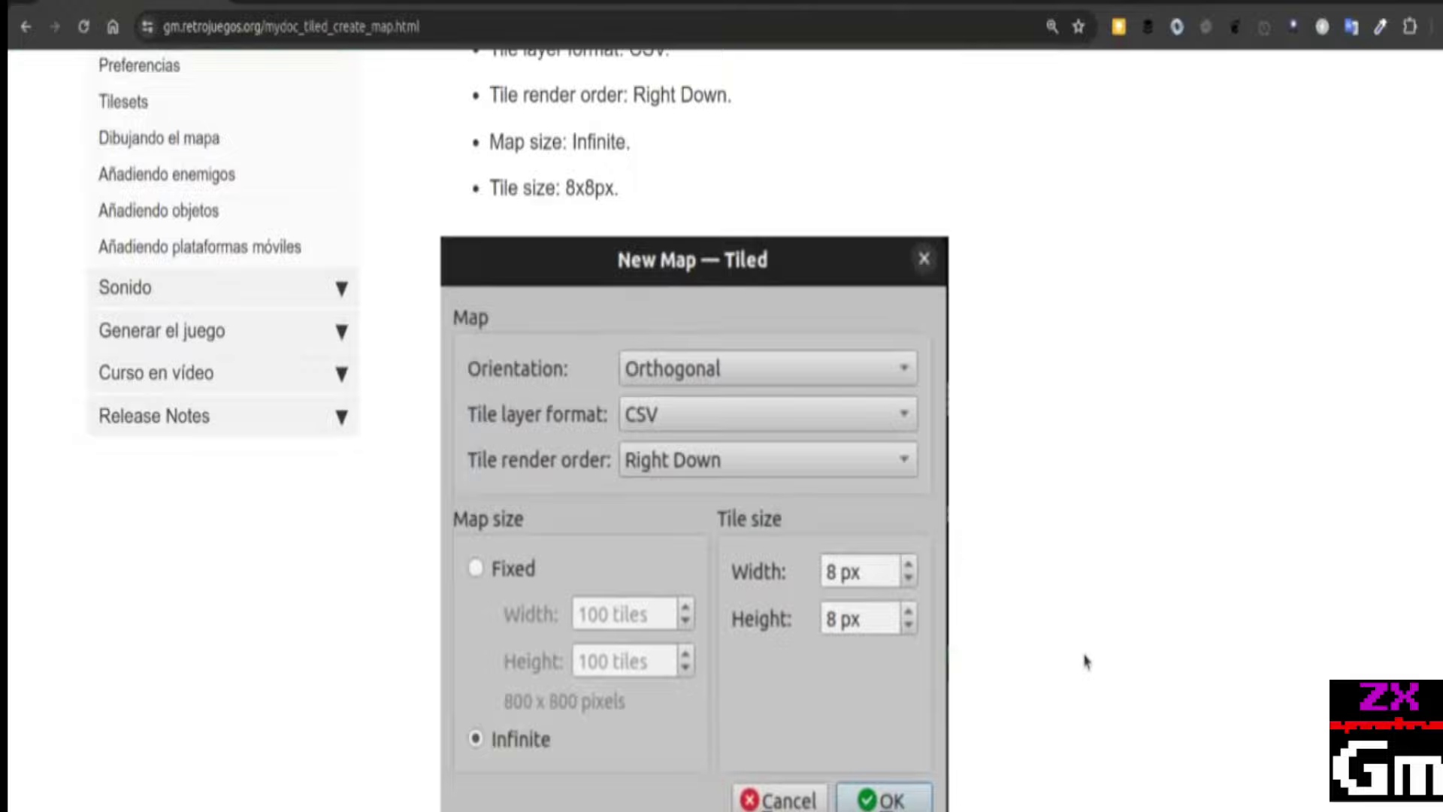
{"action": "scroll", "coordinate": [1086, 647], "scroll_direction": "down", "scroll_amount": 11}
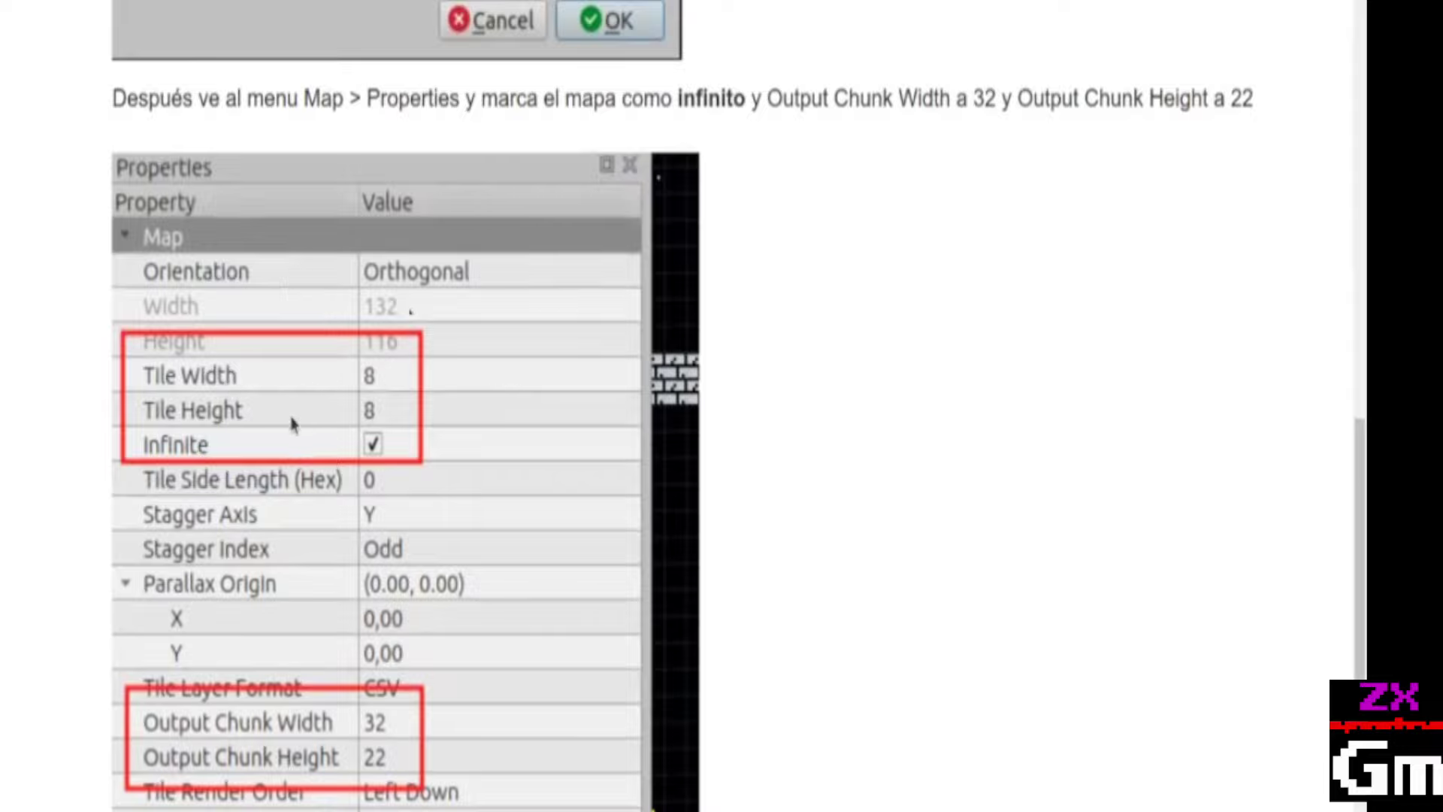
{"action": "scroll", "coordinate": [641, 551], "scroll_direction": "down", "scroll_amount": 3}
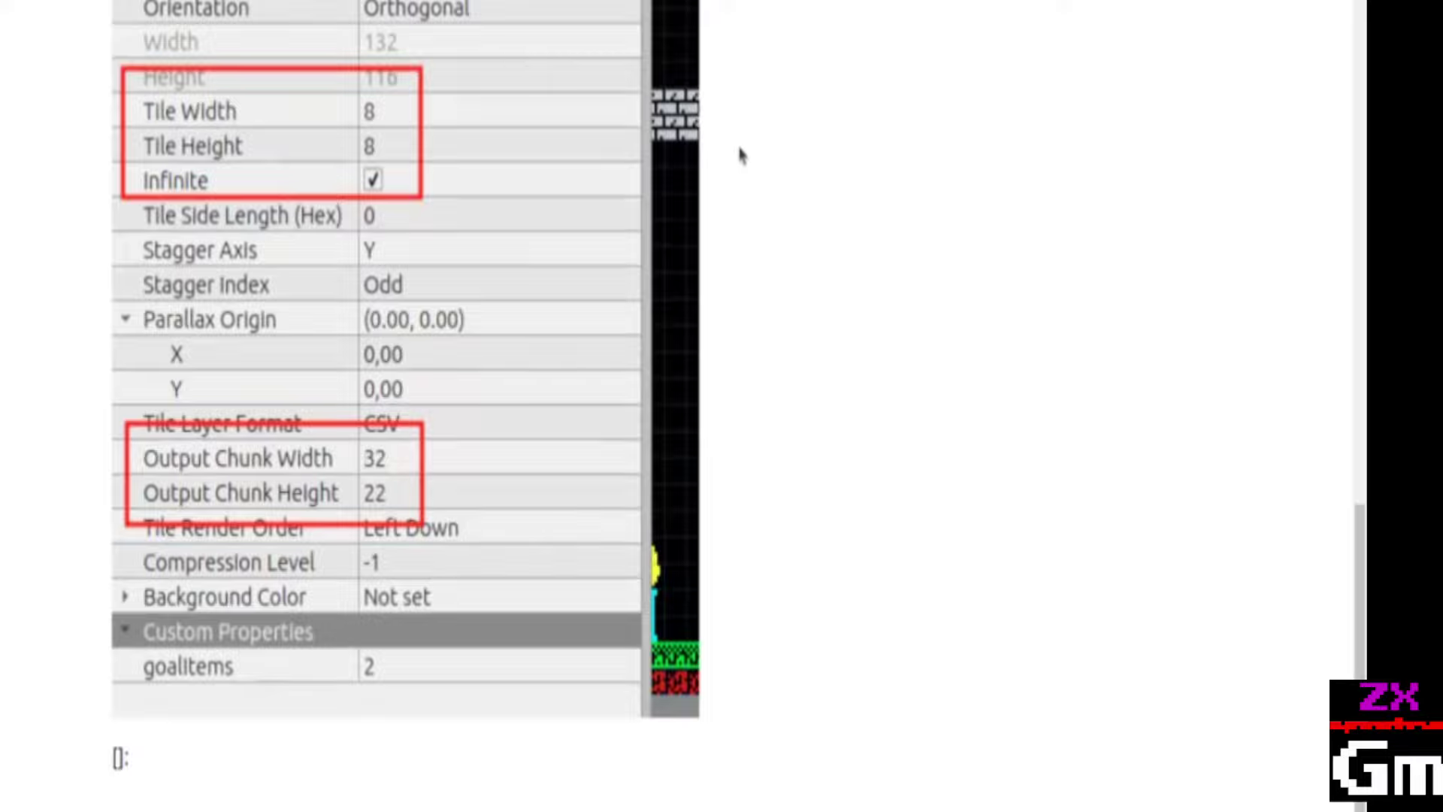
Switch to Tiled and examine the overall layout of the example map and the empty area beneath it.
{"action": "key", "text": "alt+Tab"}
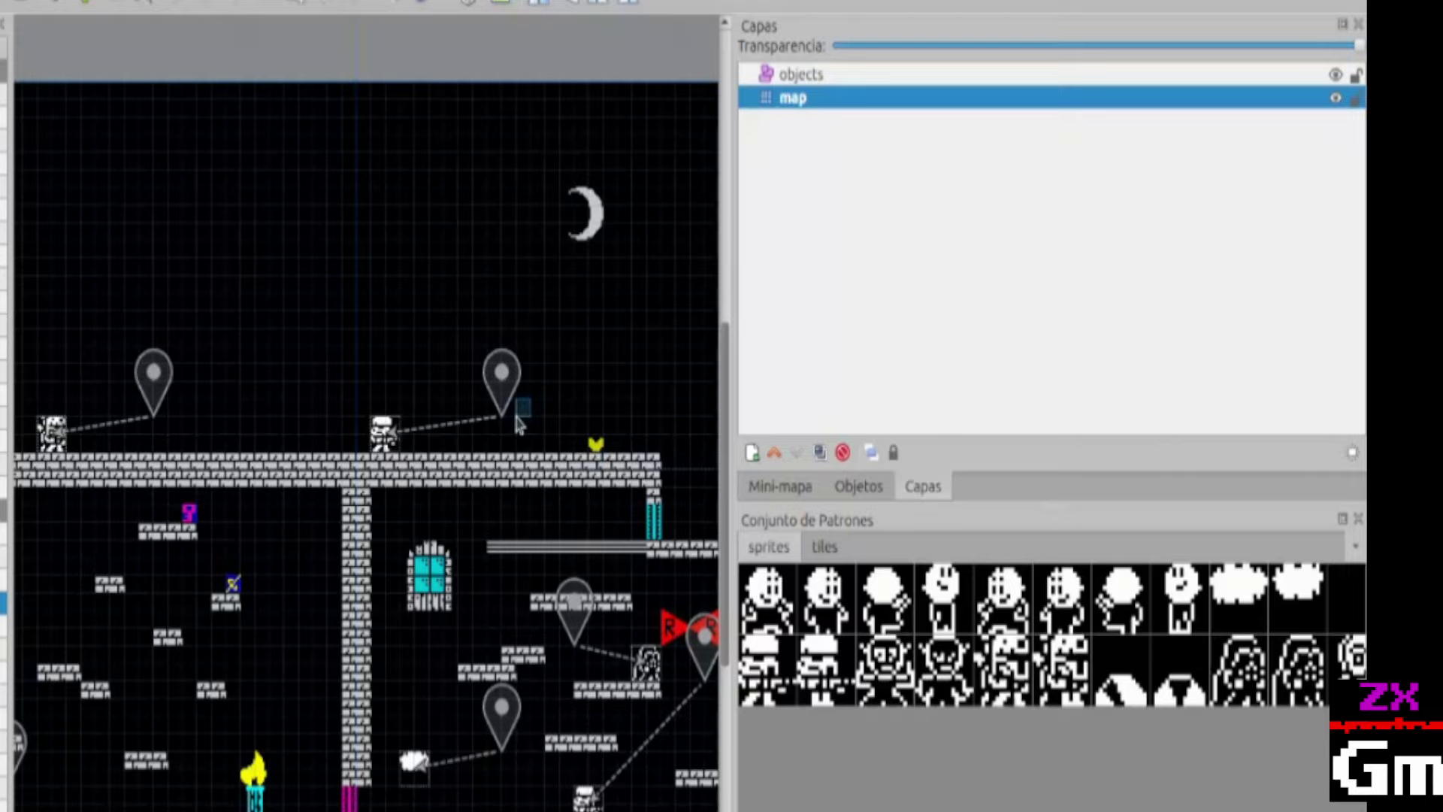
{"action": "scroll", "coordinate": [517, 424], "scroll_direction": "down", "scroll_amount": 10}
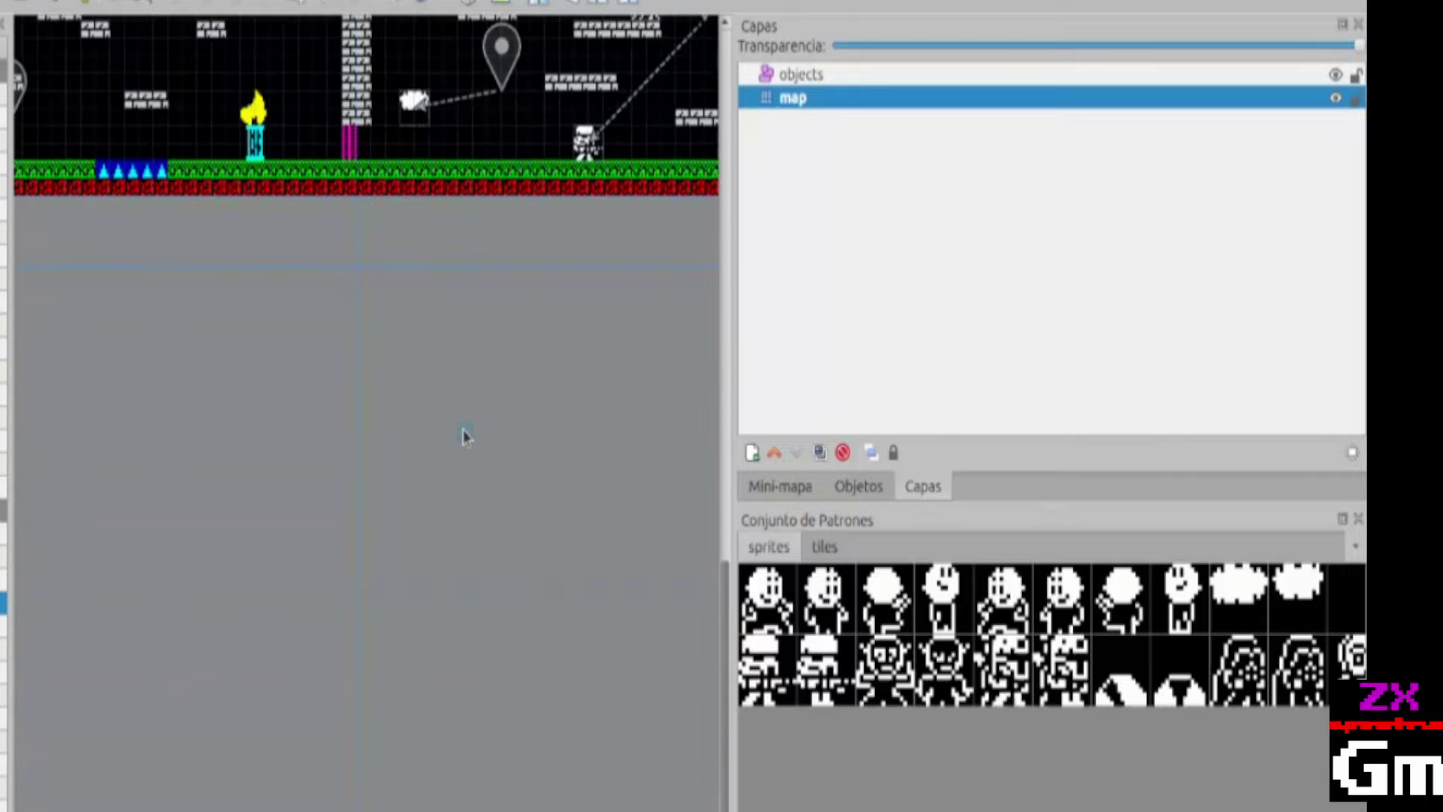
{"action": "scroll", "coordinate": [488, 414], "scroll_direction": "down", "scroll_amount": 2}
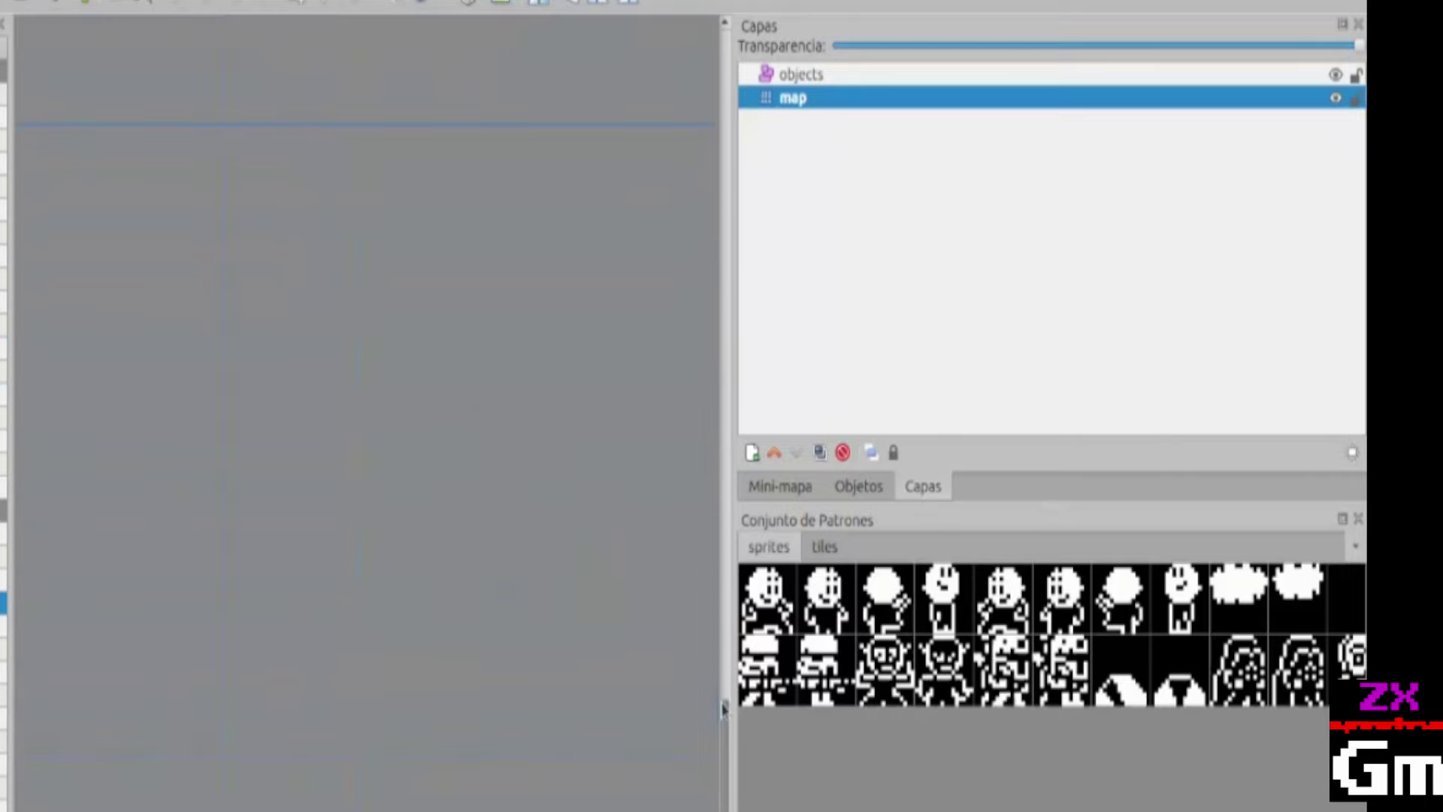
{"action": "left_click_drag", "start_coordinate": [723, 710], "coordinate": [723, 583]}
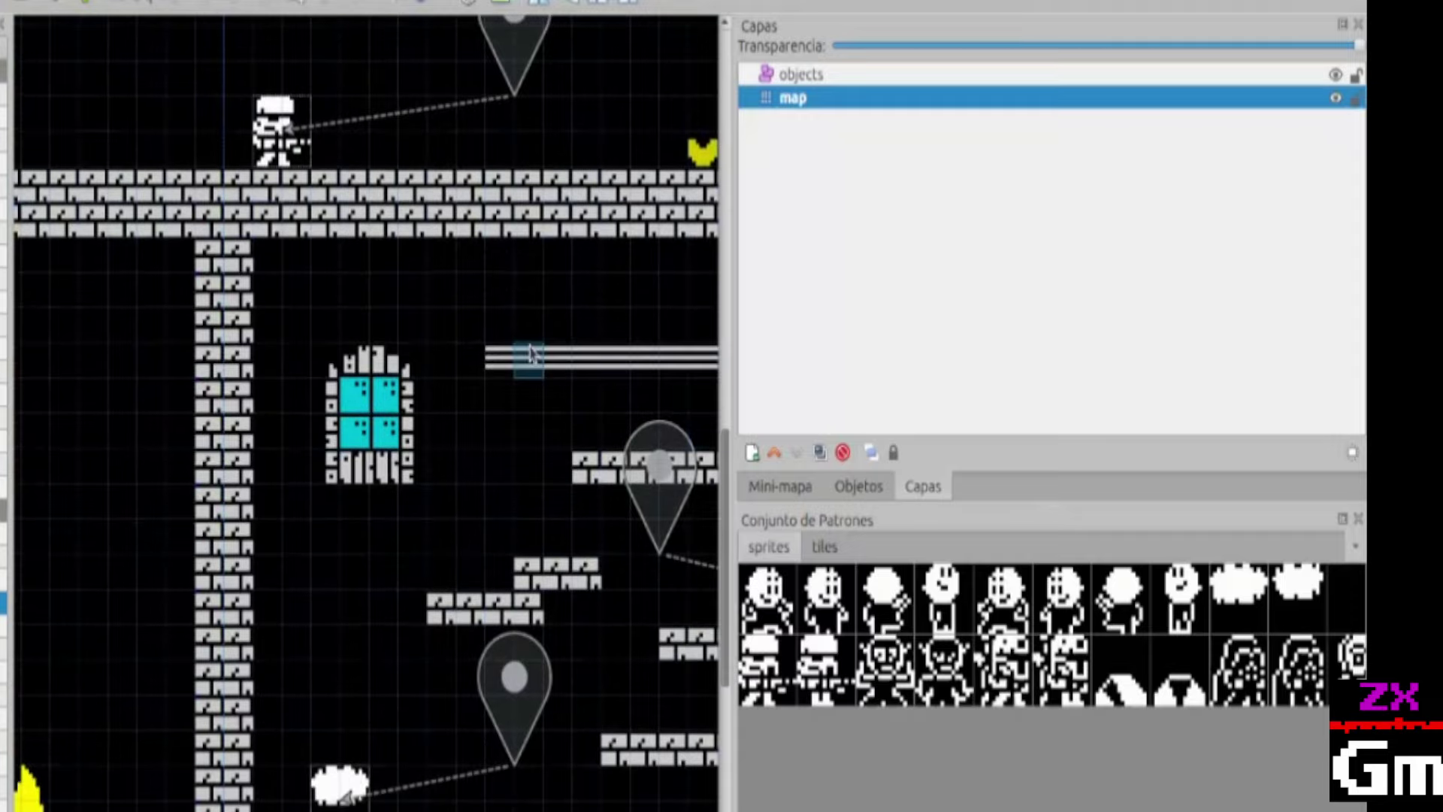
{"action": "scroll", "coordinate": [529, 355], "scroll_direction": "down", "scroll_amount": 4, "text": "ctrl"}
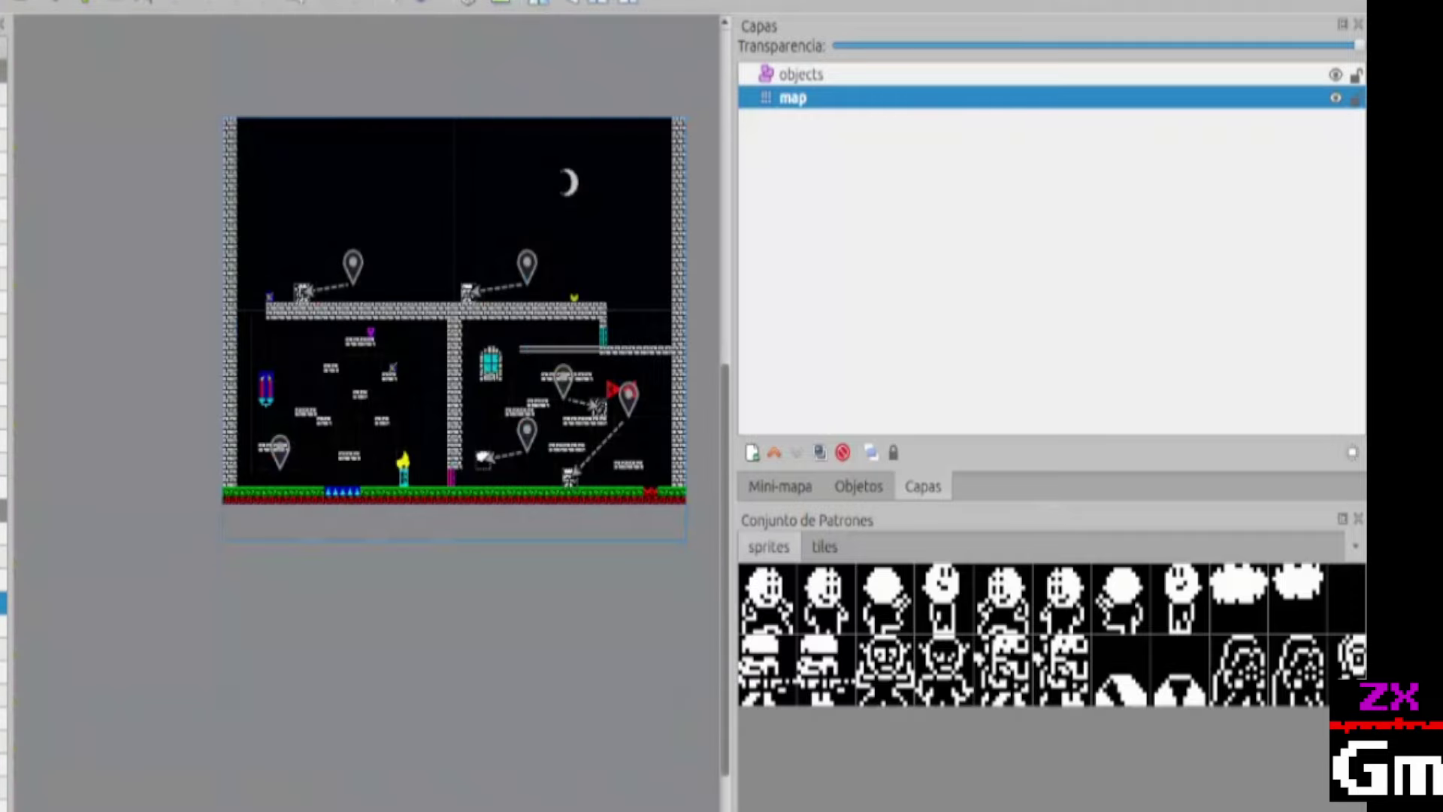
{"action": "scroll", "coordinate": [361, 308], "scroll_direction": "right", "scroll_amount": 4}
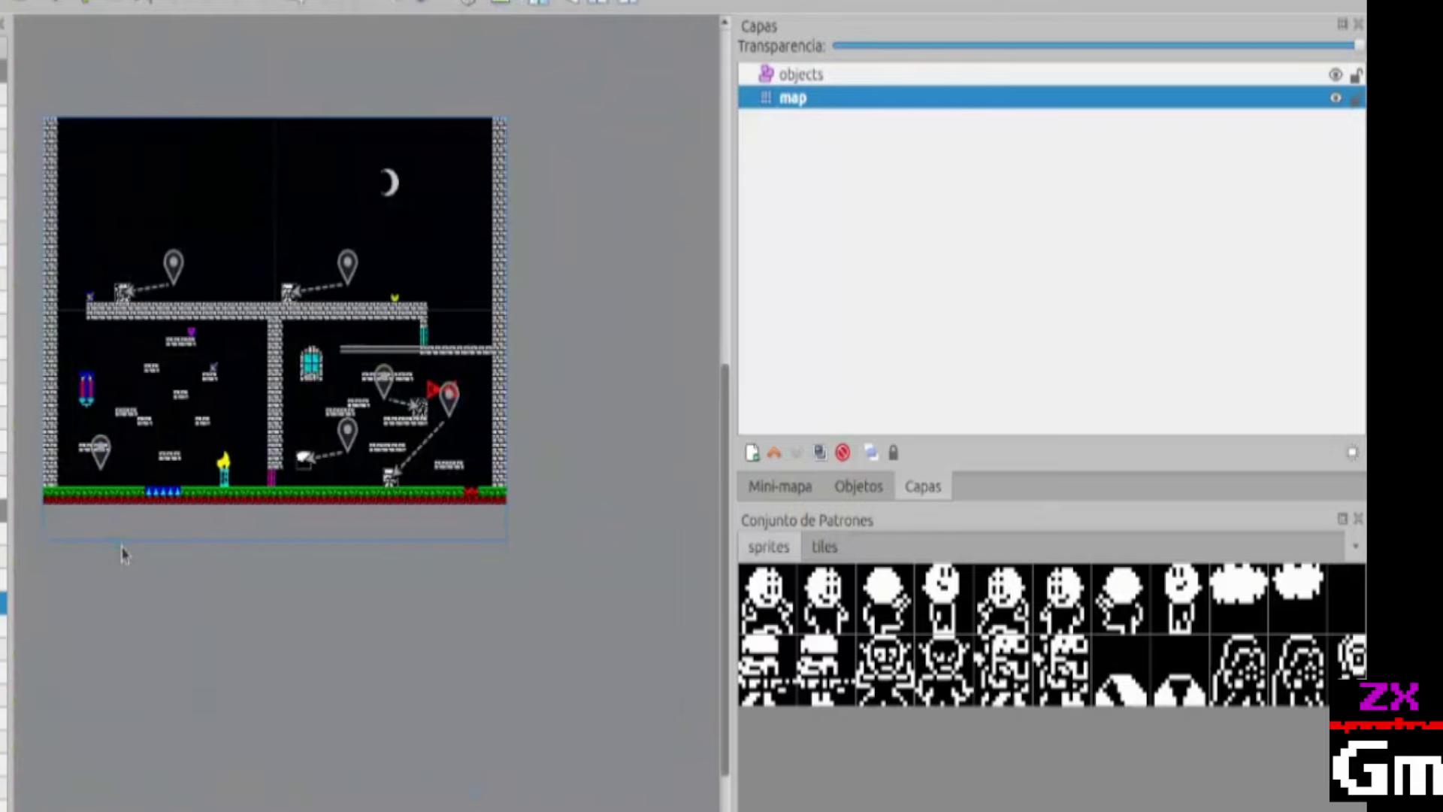
{"action": "scroll", "coordinate": [122, 554], "scroll_direction": "up", "scroll_amount": 2, "text": "ctrl"}
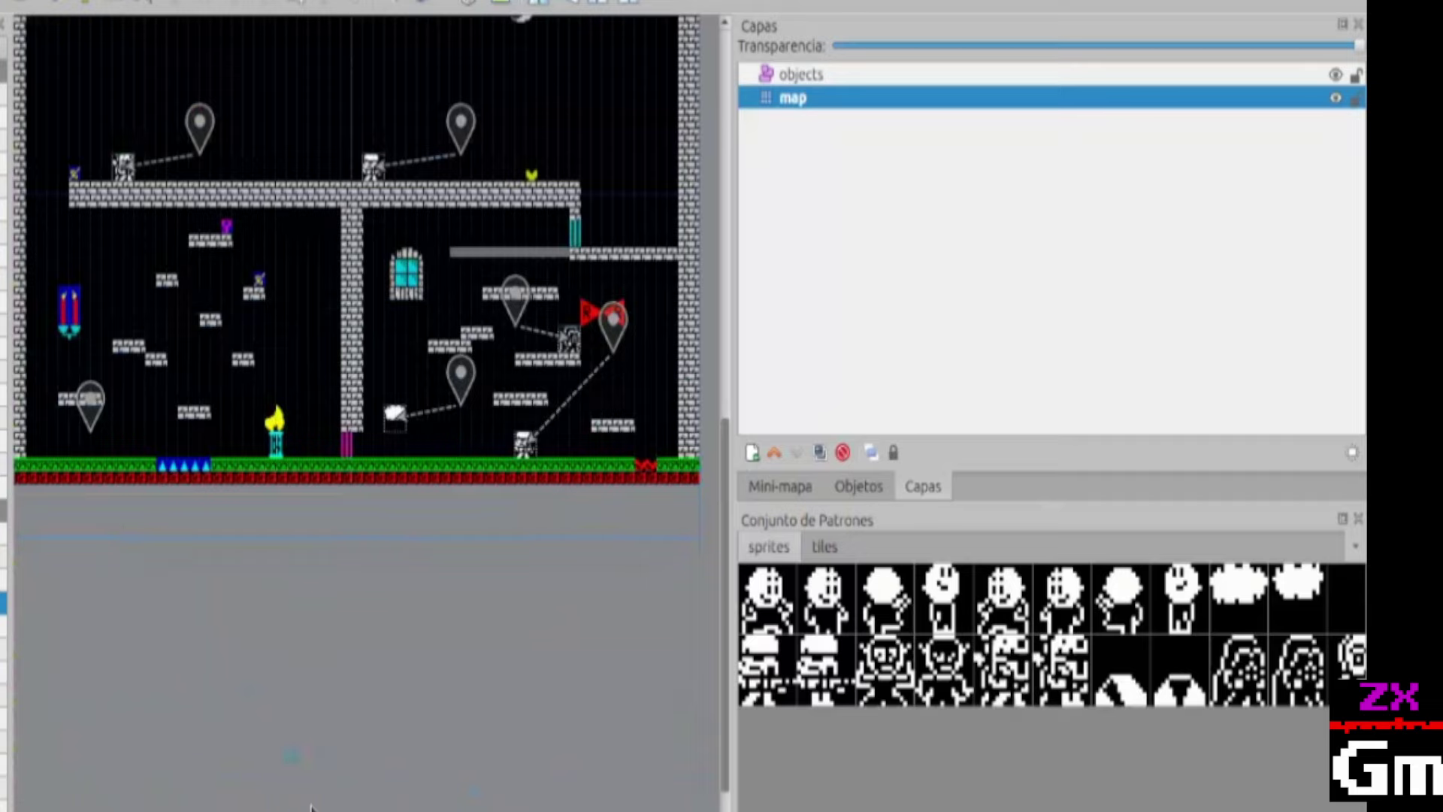
Look over the lower part and the overall layout of the example map in Tiled.
{"action": "scroll", "coordinate": [409, 583], "scroll_direction": "left", "scroll_amount": 4}
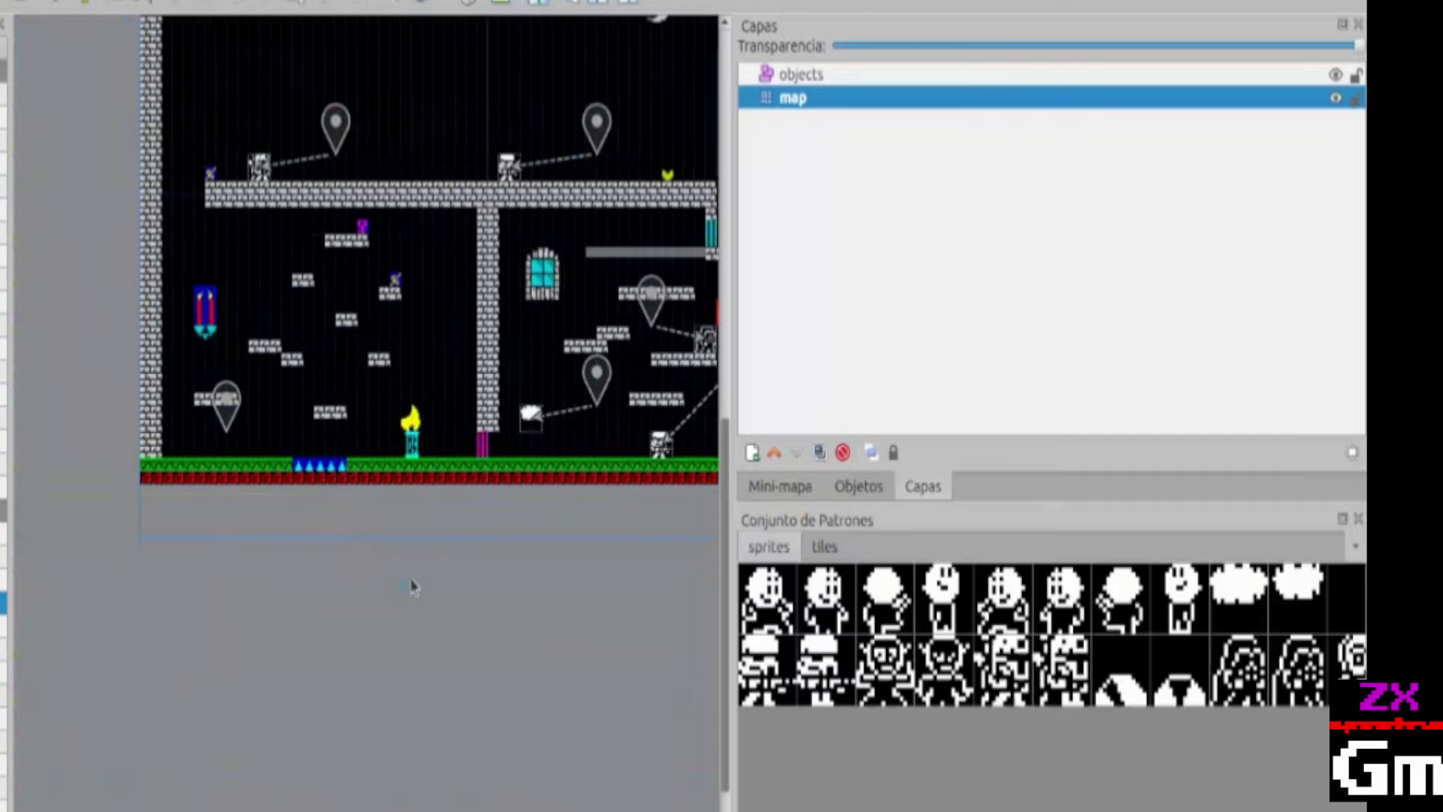
{"action": "scroll", "coordinate": [410, 586], "scroll_direction": "up", "scroll_amount": 1, "text": "ctrl"}
{"action": "scroll", "coordinate": [410, 586], "scroll_direction": "down", "scroll_amount": 2, "text": "ctrl"}
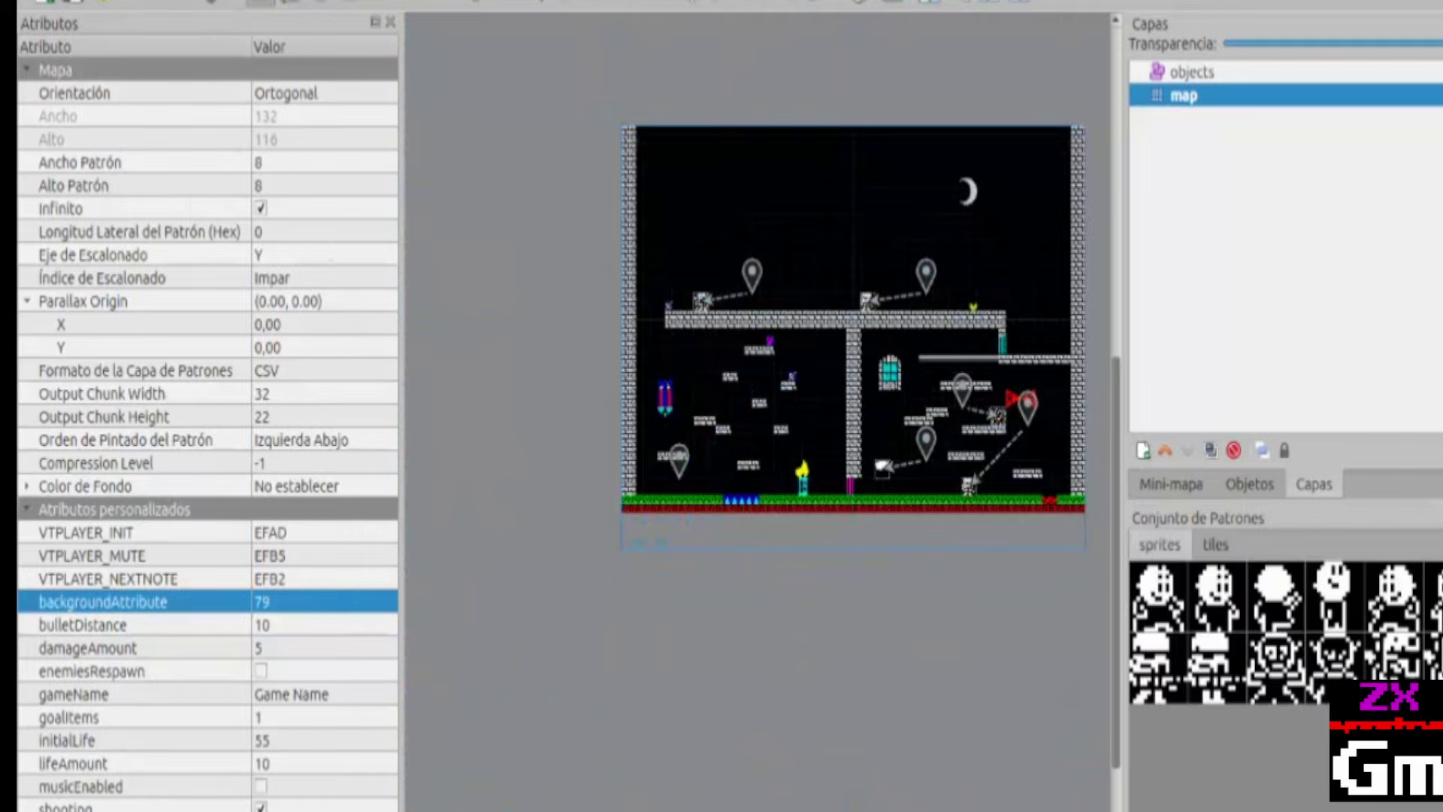
Return to the documentation and reread the Crear el mapa instructions on the New Map settings and the map properties.
{"action": "left_click", "coordinate": [225, 0]}
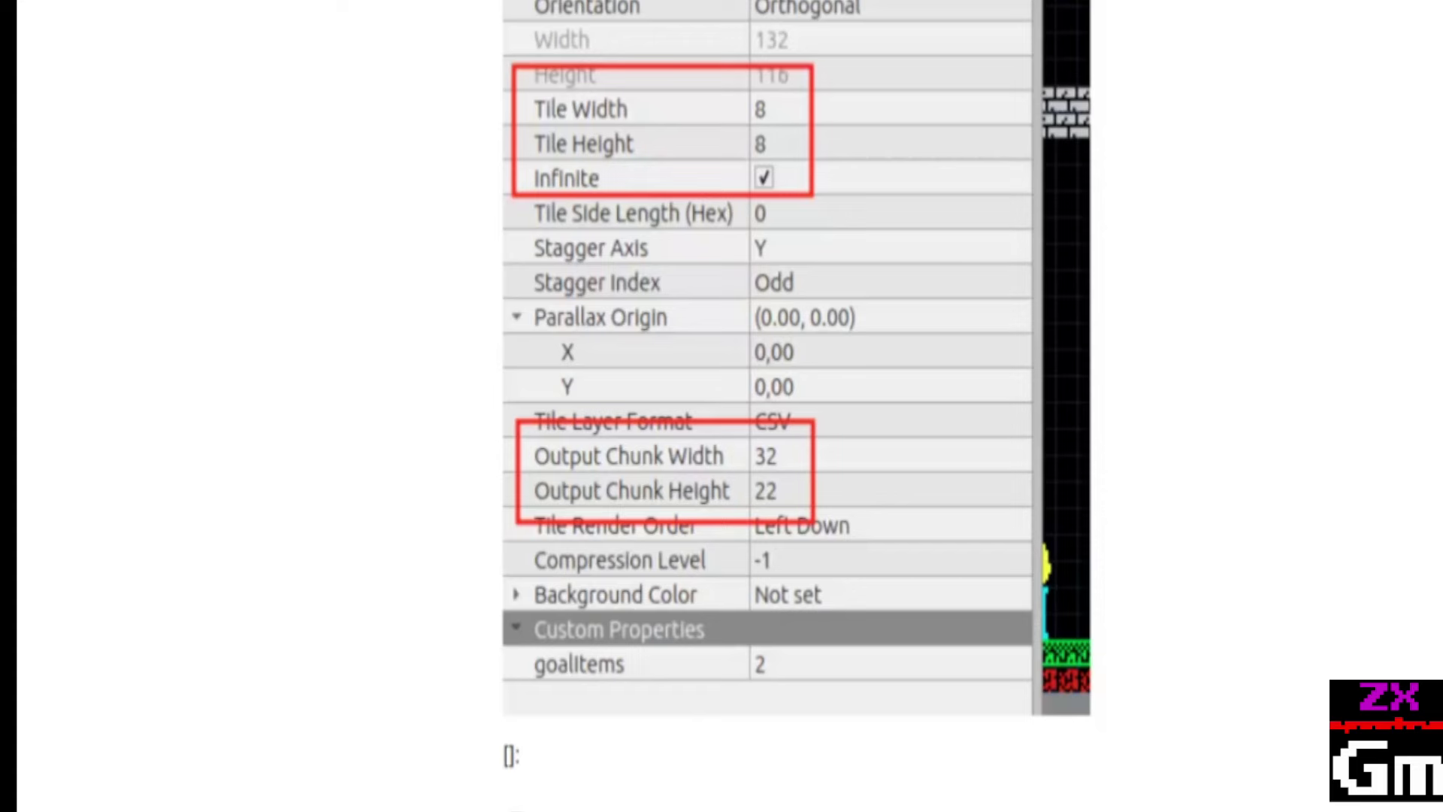
{"action": "scroll", "coordinate": [1317, 541], "scroll_direction": "up", "scroll_amount": 10}
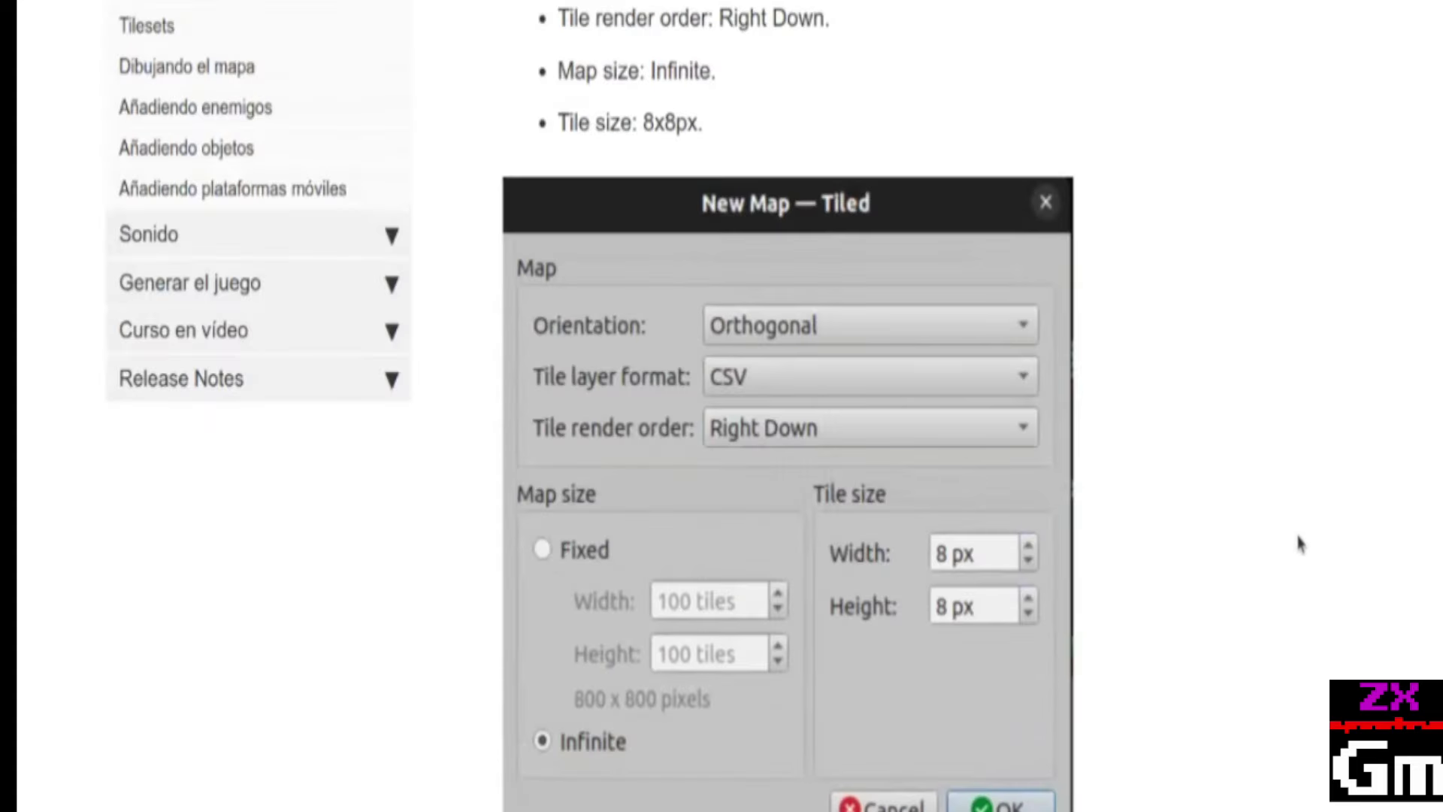
{"action": "scroll", "coordinate": [1147, 780], "scroll_direction": "down", "scroll_amount": 1}
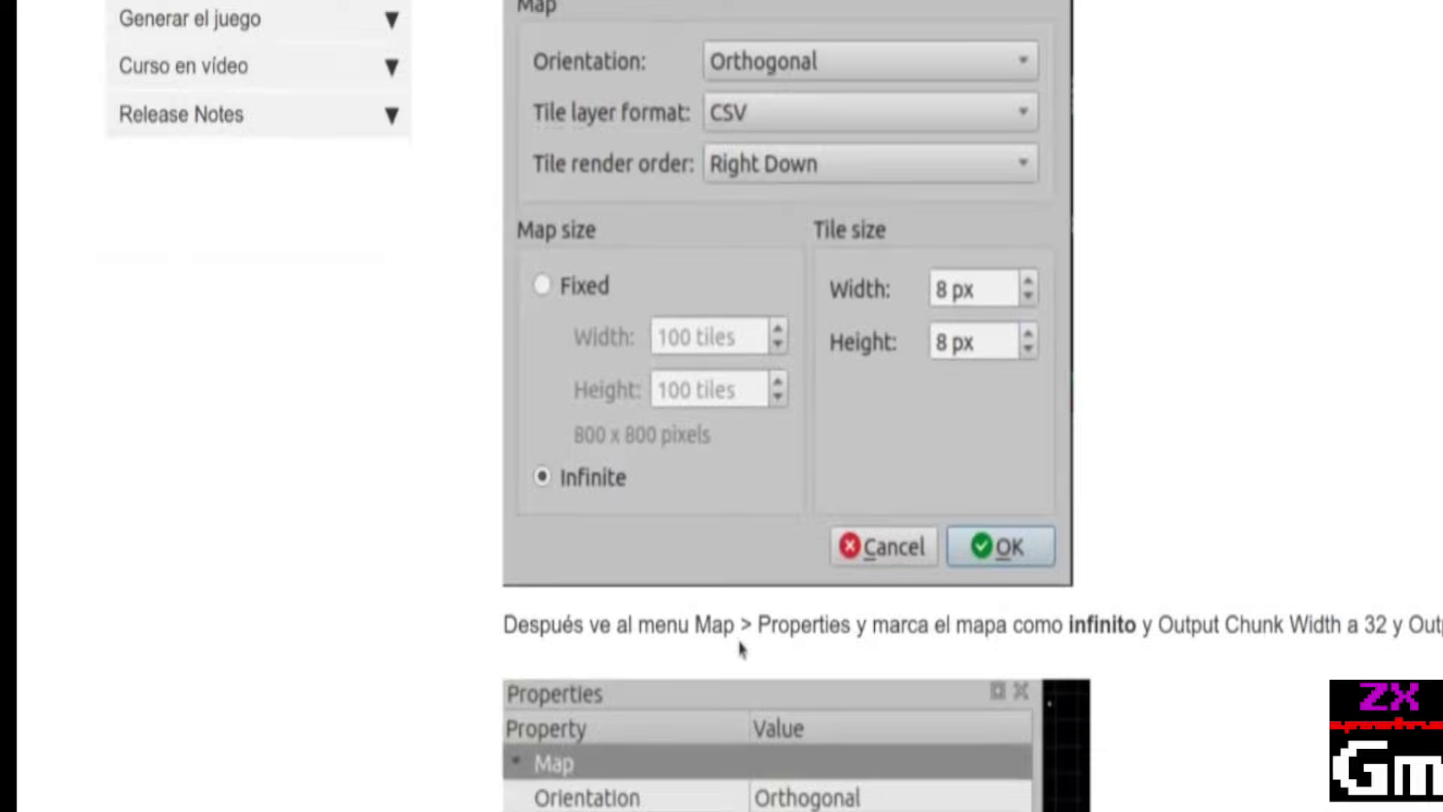
{"action": "scroll", "coordinate": [819, 406], "scroll_direction": "down", "scroll_amount": 13}
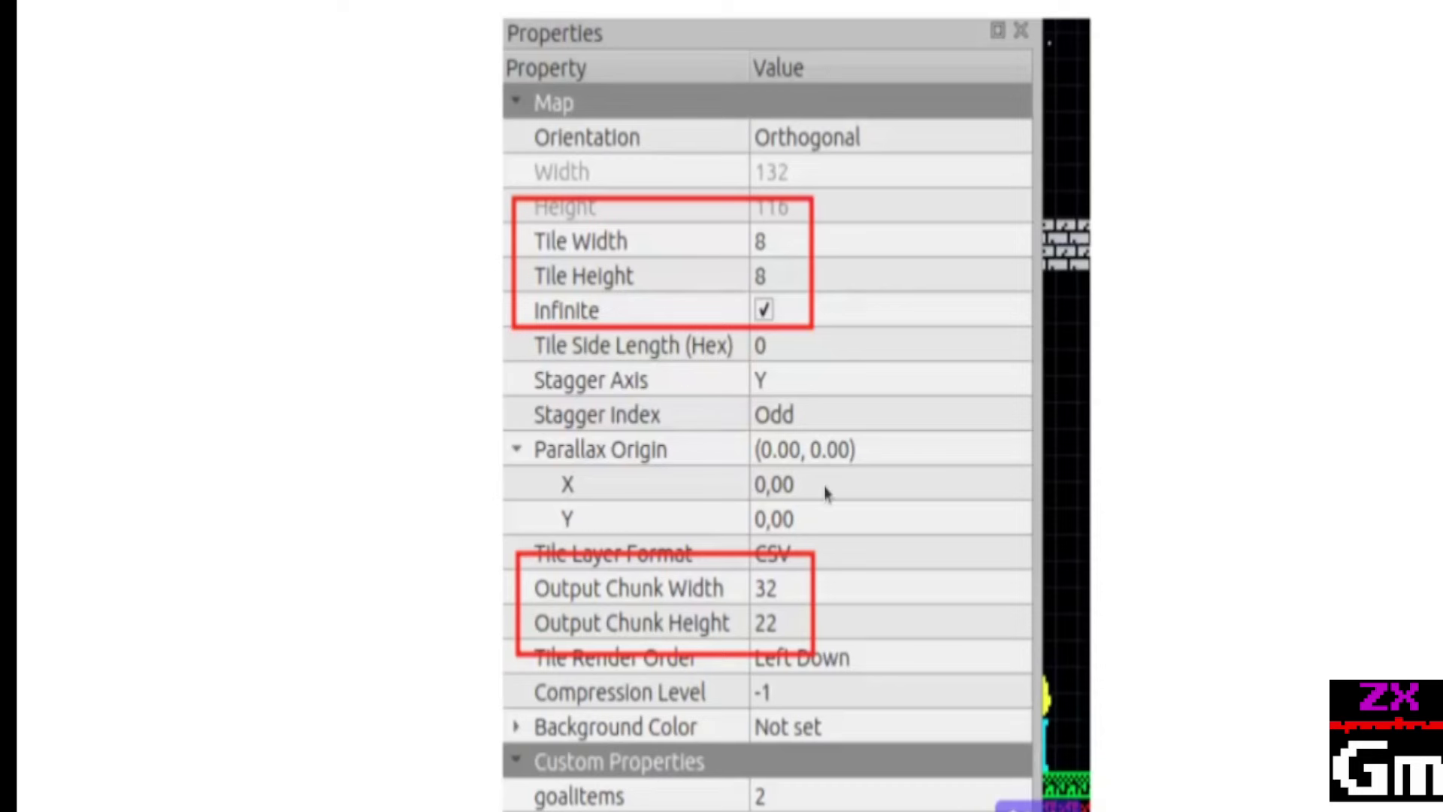
{"action": "scroll", "coordinate": [951, 496], "scroll_direction": "down", "scroll_amount": 6}
{"action": "scroll", "coordinate": [953, 505], "scroll_direction": "up", "scroll_amount": 8}
{"action": "scroll", "coordinate": [954, 512], "scroll_direction": "up", "scroll_amount": 12}
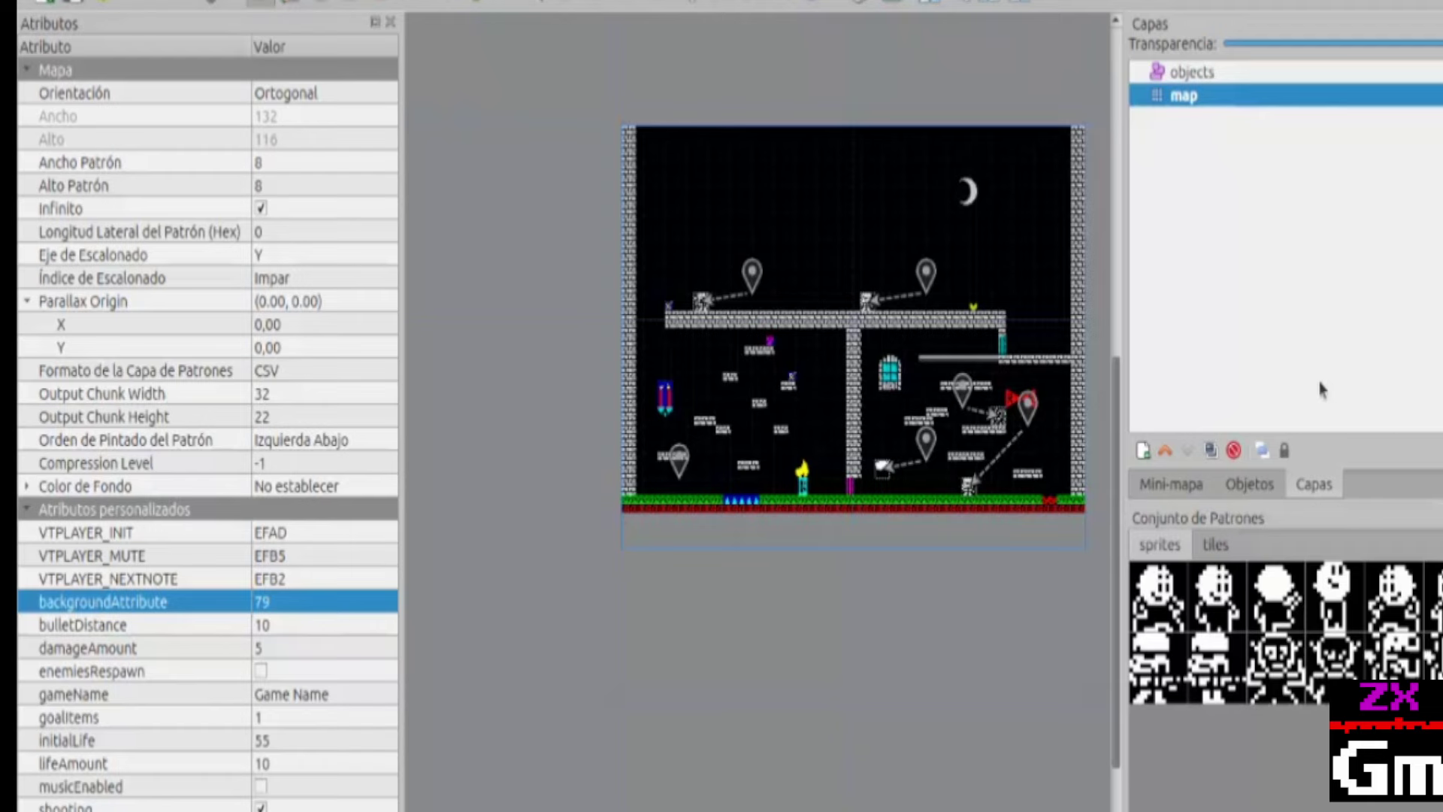
Bring up the export dialog for the tiles in ZX-Paintbrush, and return to Tiled to view the tiles tileset.
{"action": "key", "text": "alt+Tab"}
{"action": "key", "text": "alt+Tab"}
{"action": "key", "text": "alt+Tab"}
{"action": "key", "text": "alt+Tab"}
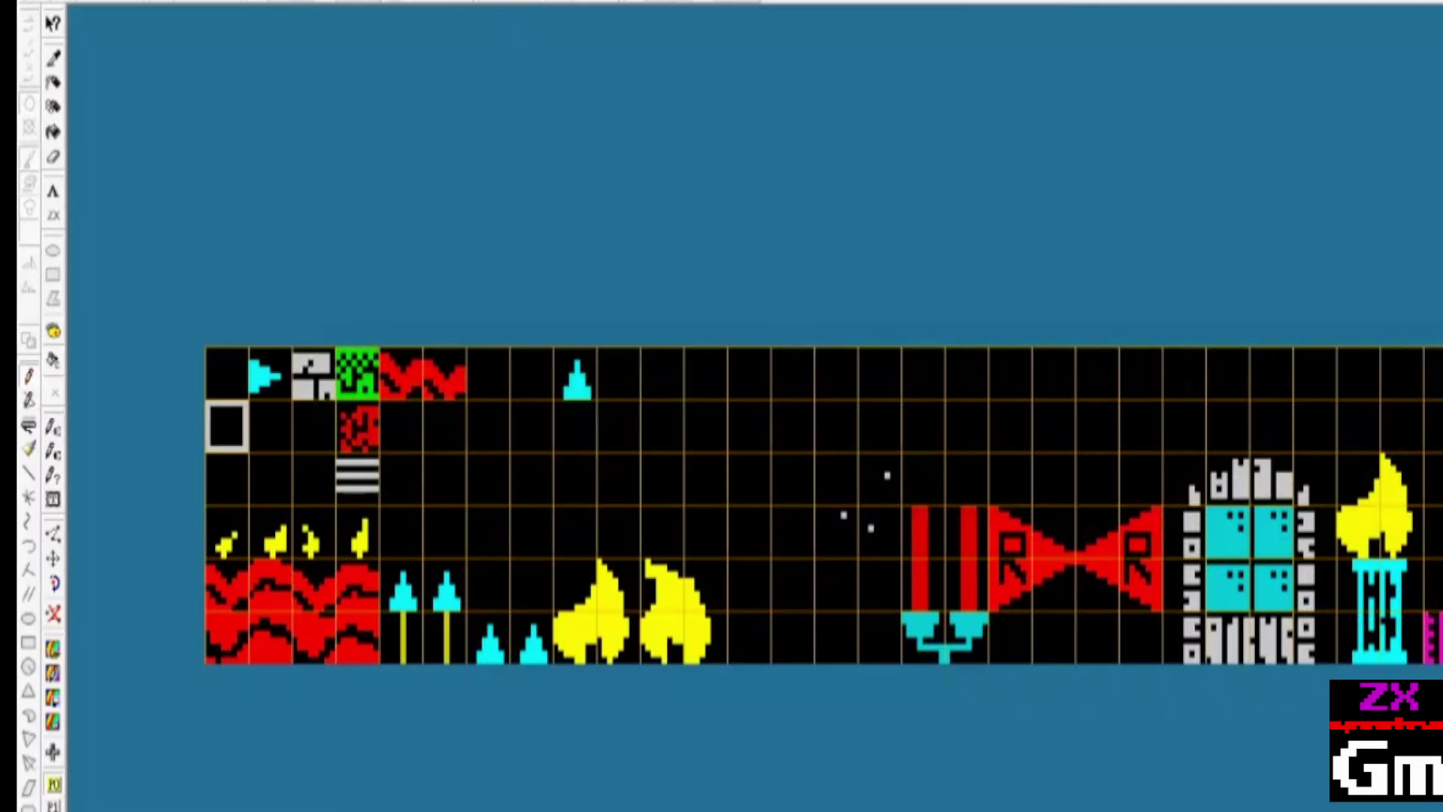
{"action": "key", "text": "alt+f"}
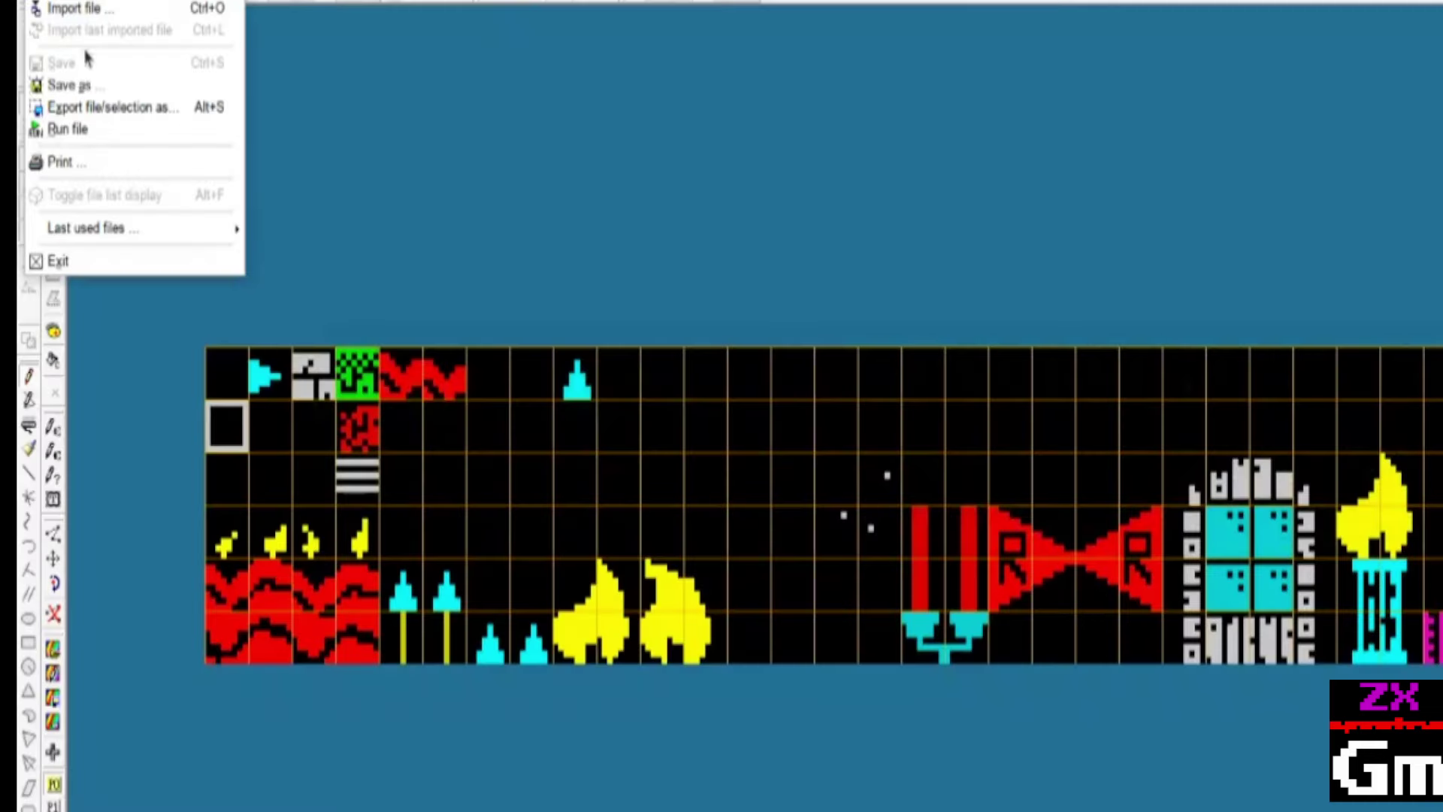
{"action": "left_click", "coordinate": [91, 112]}
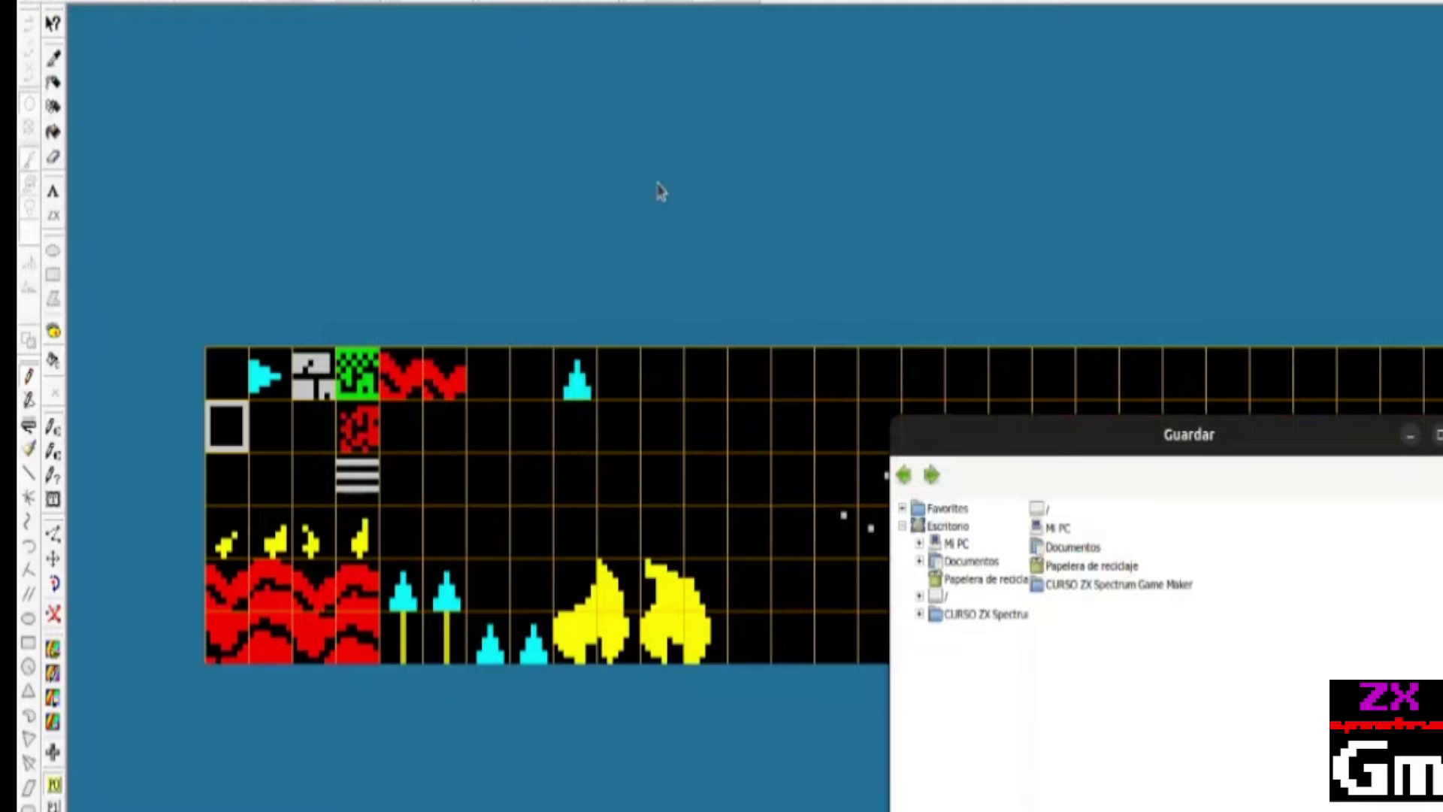
{"action": "key", "text": "alt+Tab"}
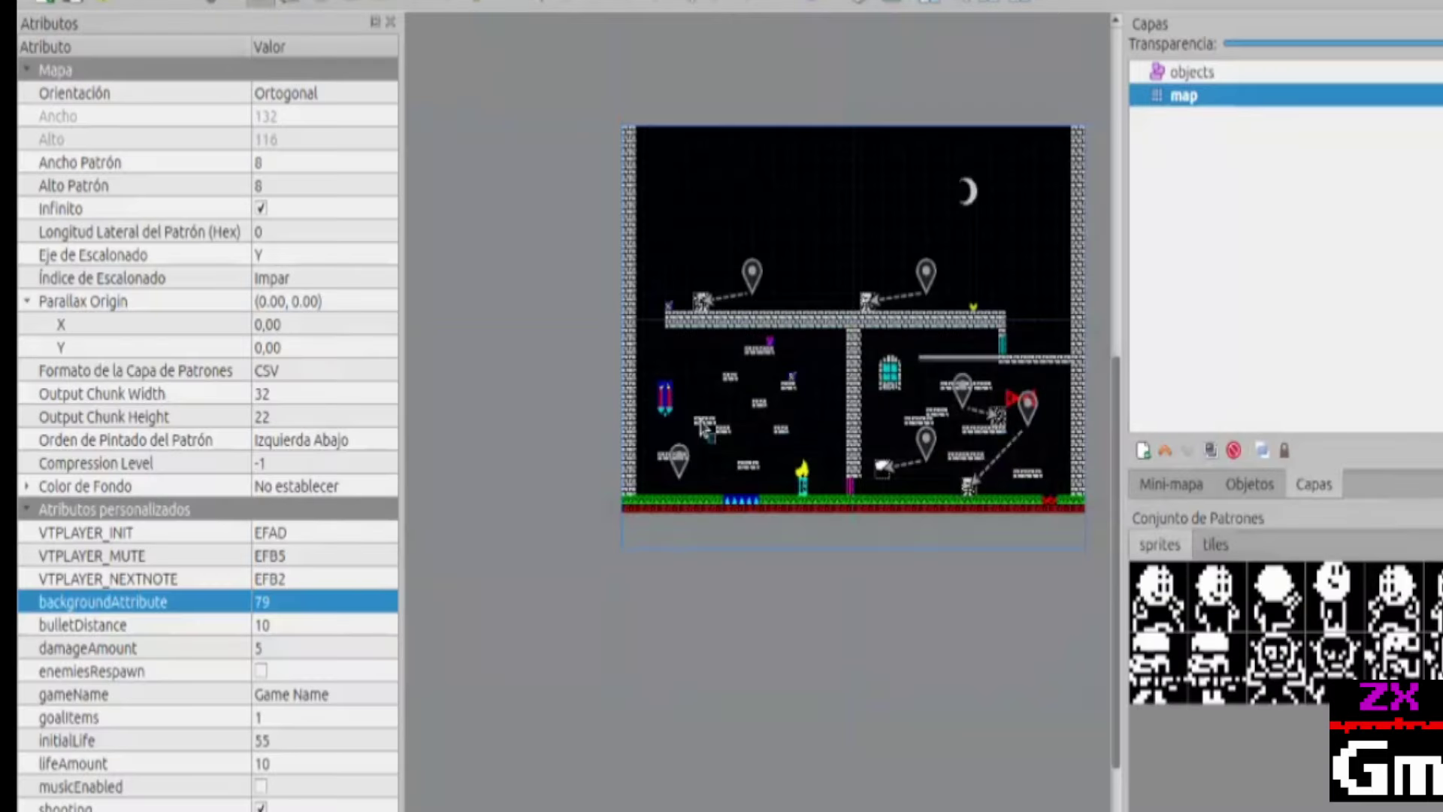
{"action": "left_click", "coordinate": [1215, 545]}
Switch to the file manager, go up to the project folder and reopen its assets folder.
{"action": "key", "text": "alt+Tab"}
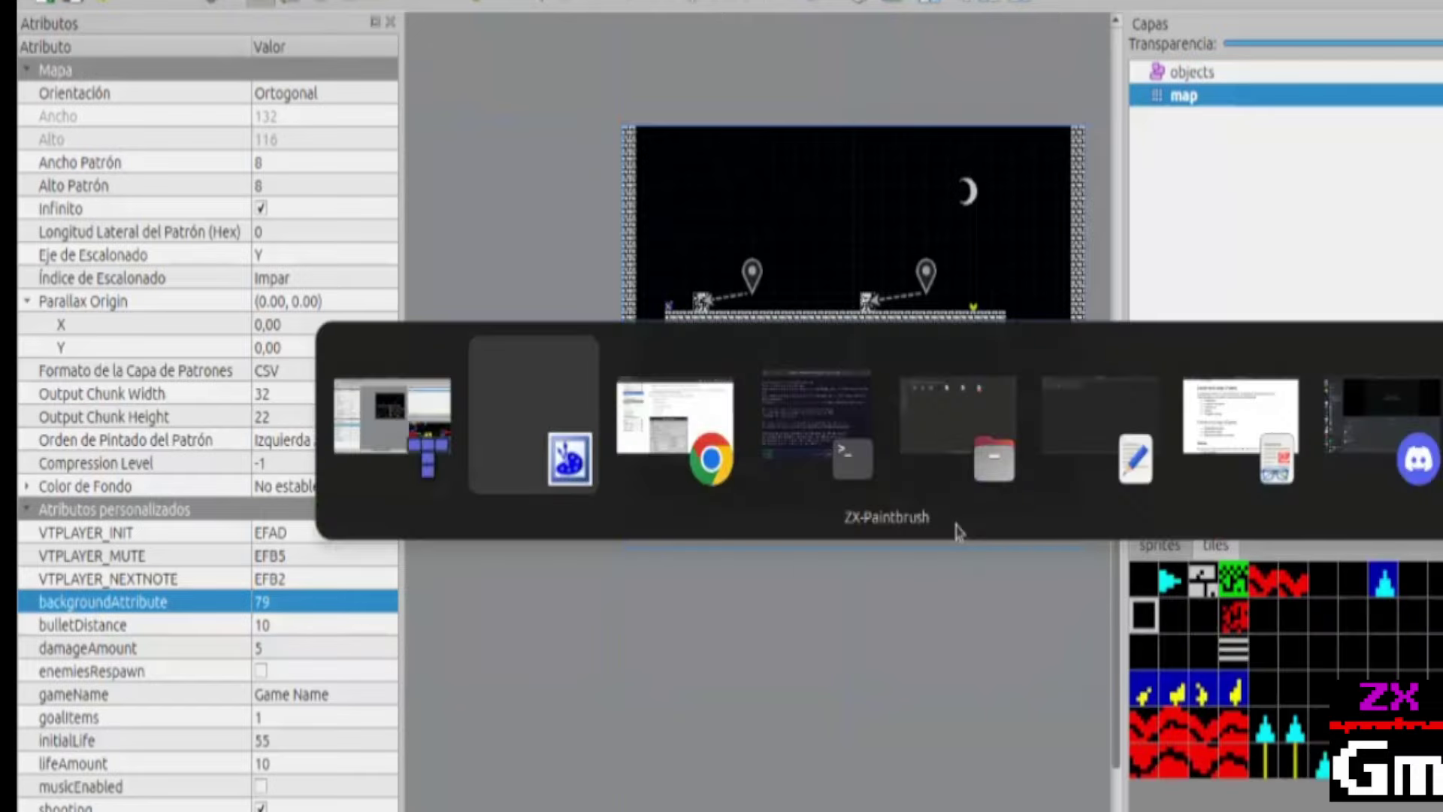
{"action": "key", "text": "alt+Tab"}
{"action": "key", "text": "alt+Tab"}
{"action": "key", "text": "alt+Tab"}
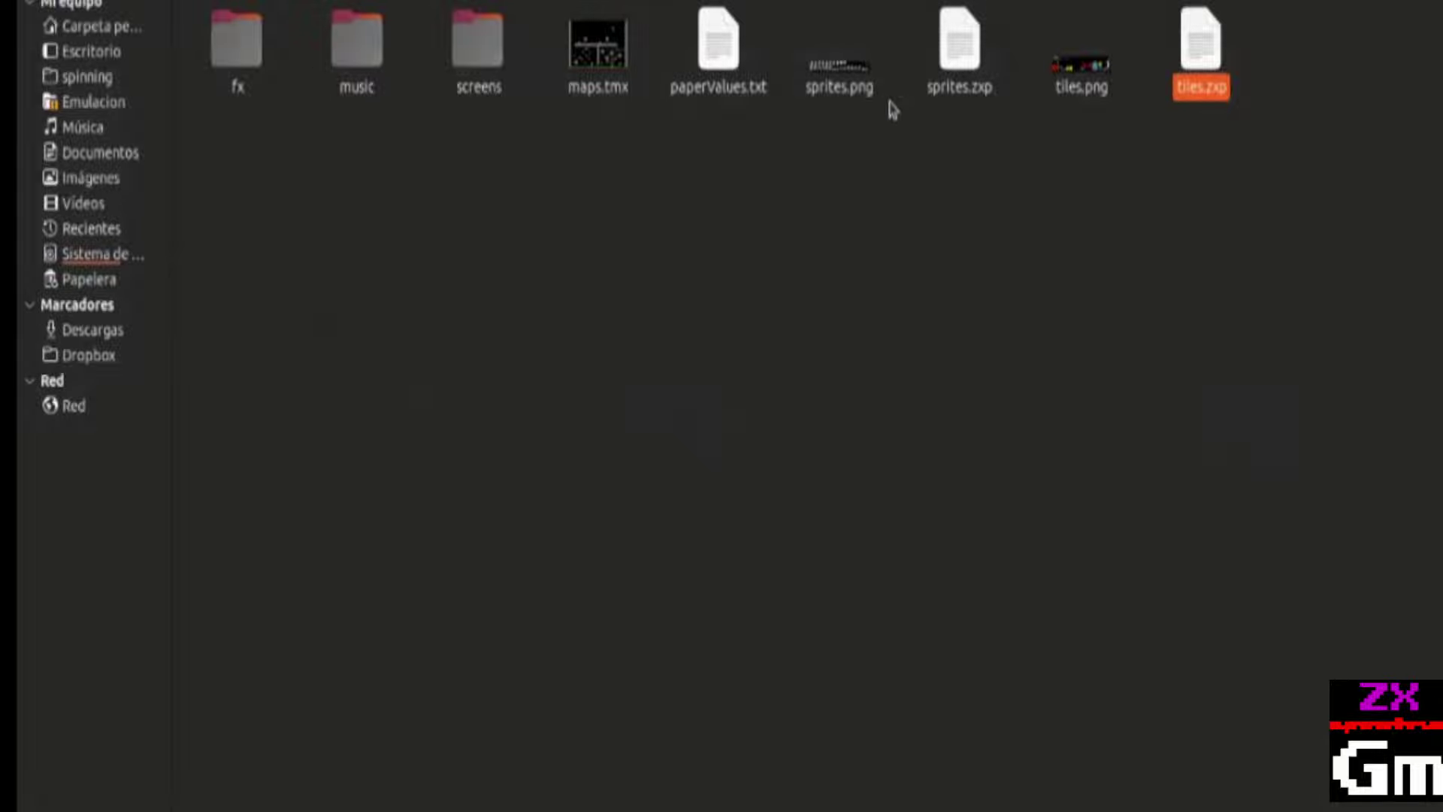
{"action": "key", "text": "alt+Up"}
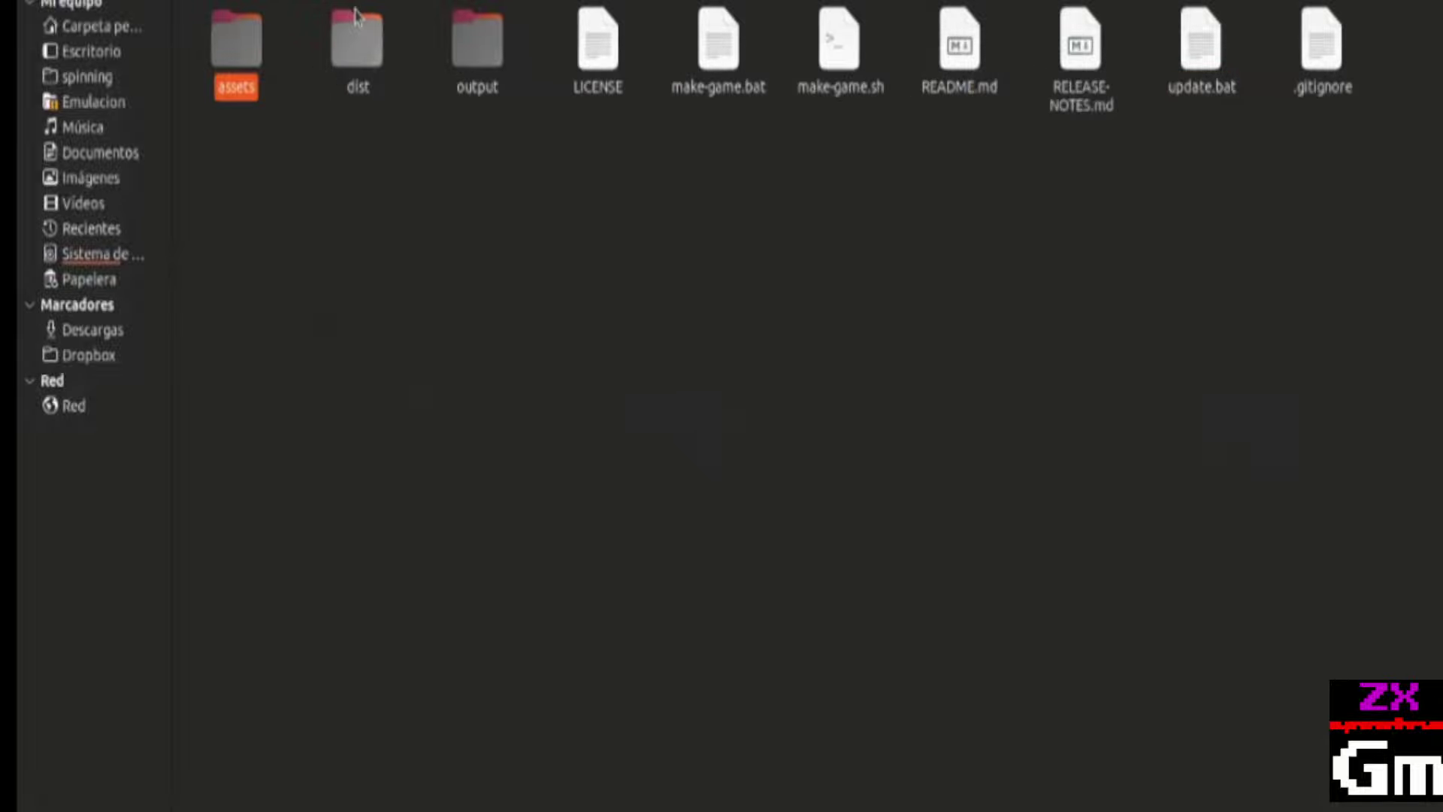
{"action": "double_click", "coordinate": [279, 26]}
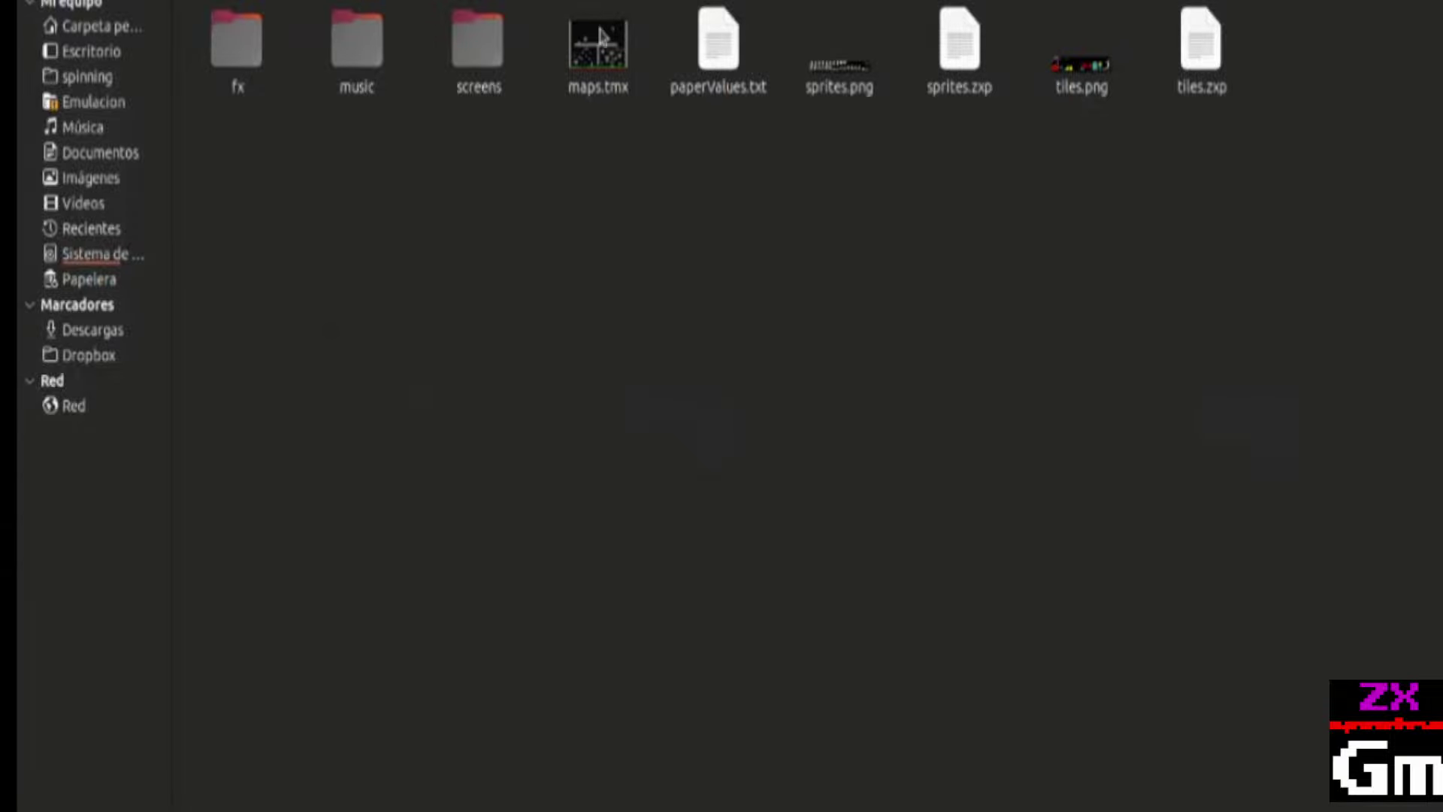
Close the map already open in Tiled and load maps.tmx from the assets folder in its place.
{"action": "left_click_drag", "start_coordinate": [601, 36], "coordinate": [812, 396]}
{"action": "key", "text": "alt+Tab"}
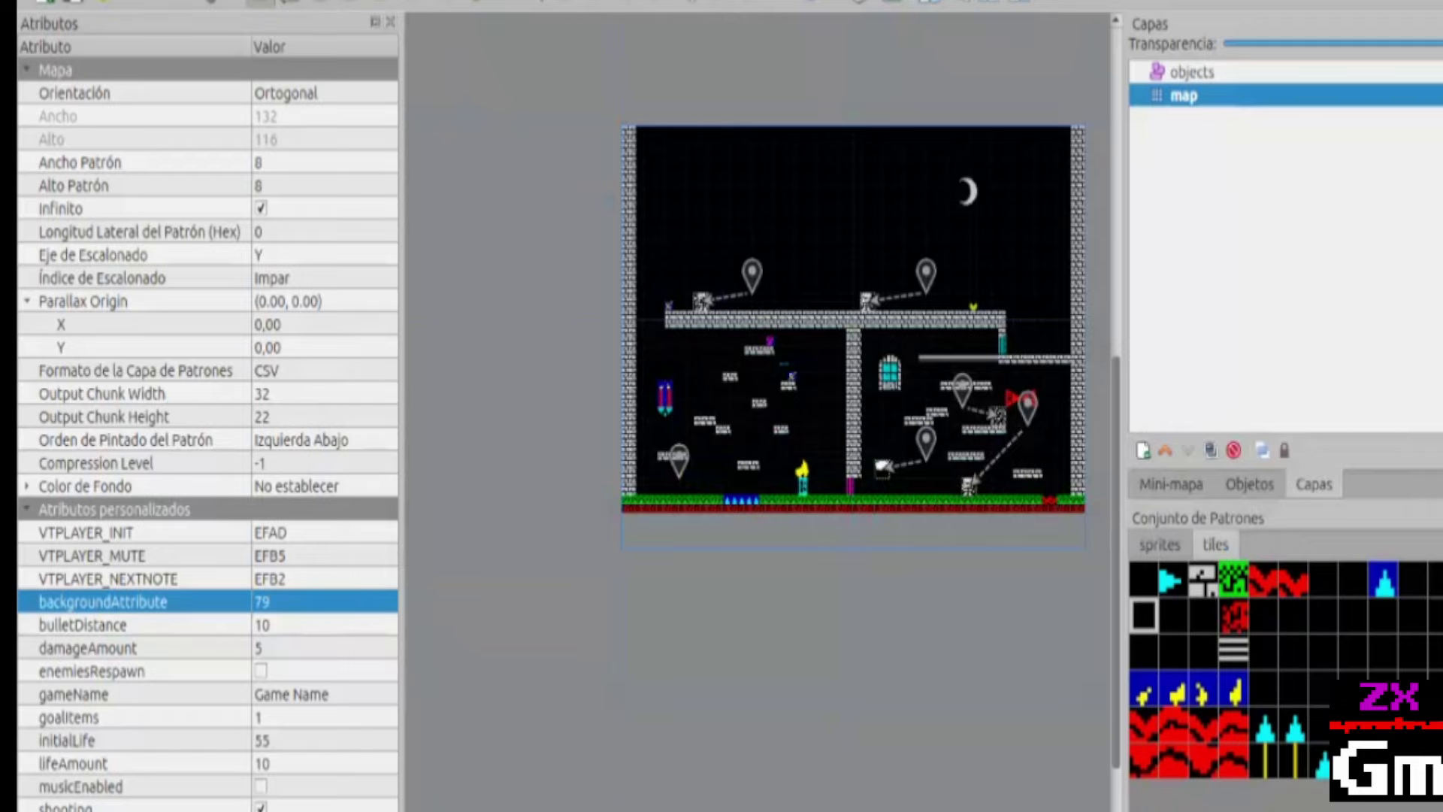
{"action": "key", "text": "ctrl+w"}
{"action": "key", "text": "alt+Tab"}
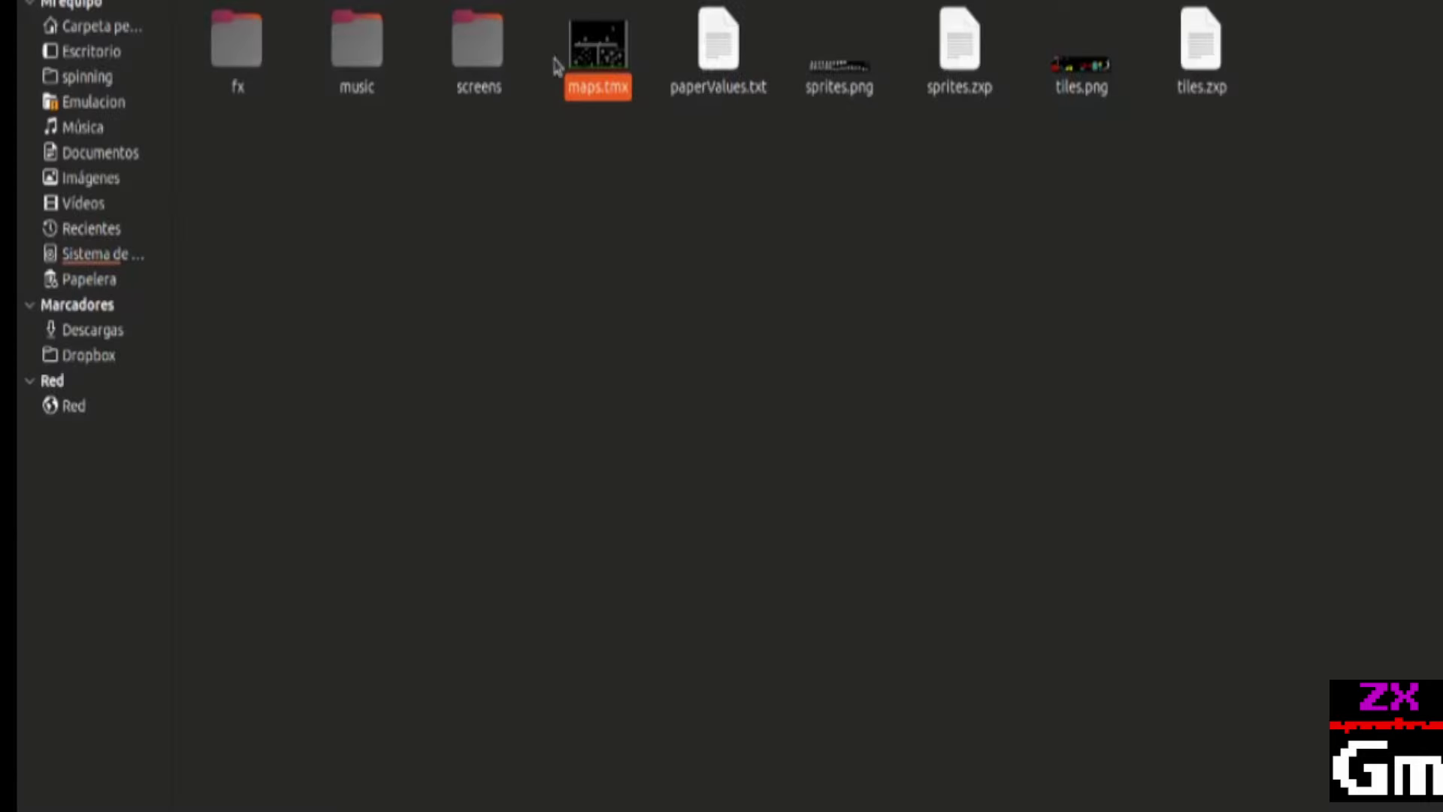
{"action": "left_click_drag", "start_coordinate": [560, 60], "coordinate": [814, 438]}
{"action": "key", "text": "alt+Tab"}
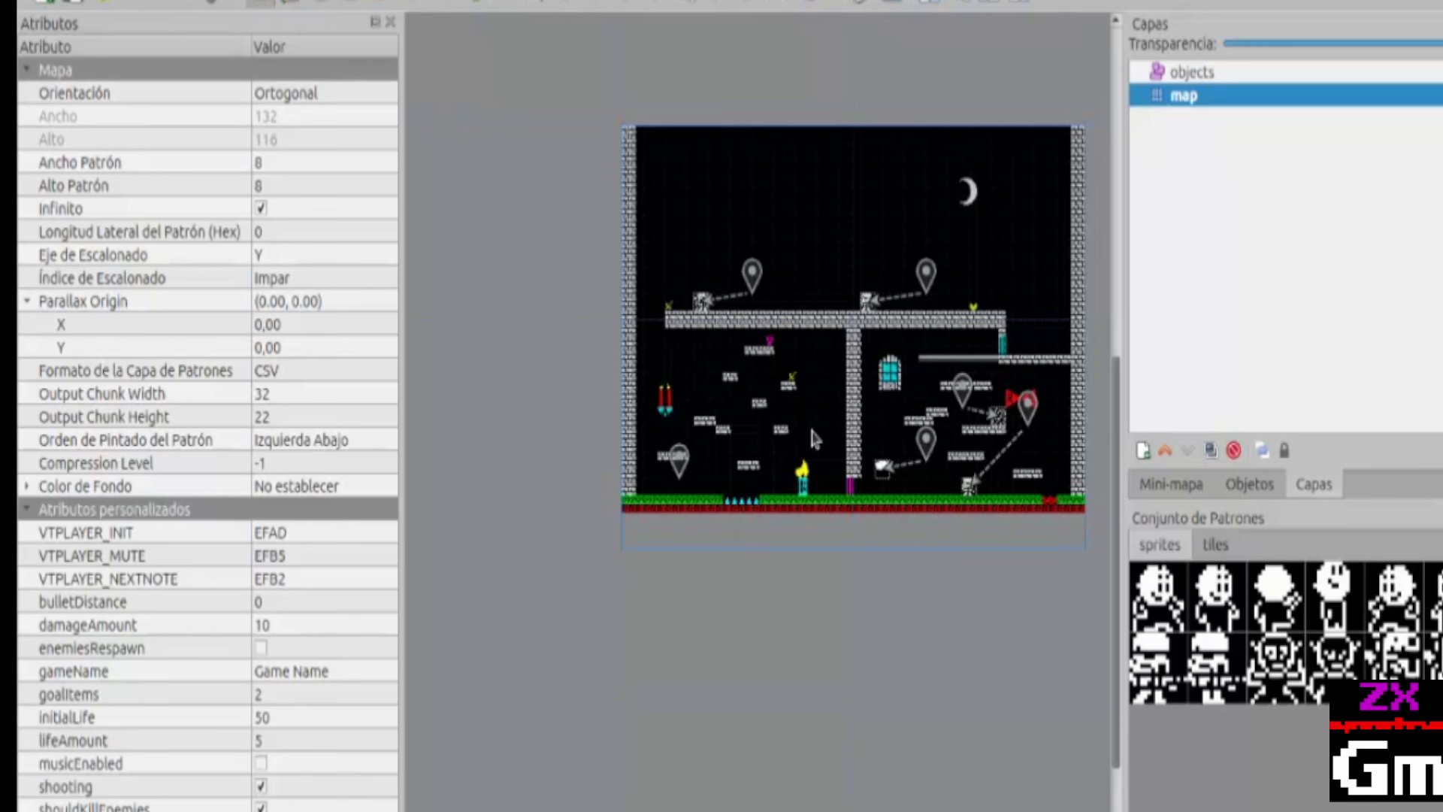
{"action": "scroll", "coordinate": [816, 439], "scroll_direction": "up", "scroll_amount": 1, "text": "ctrl"}
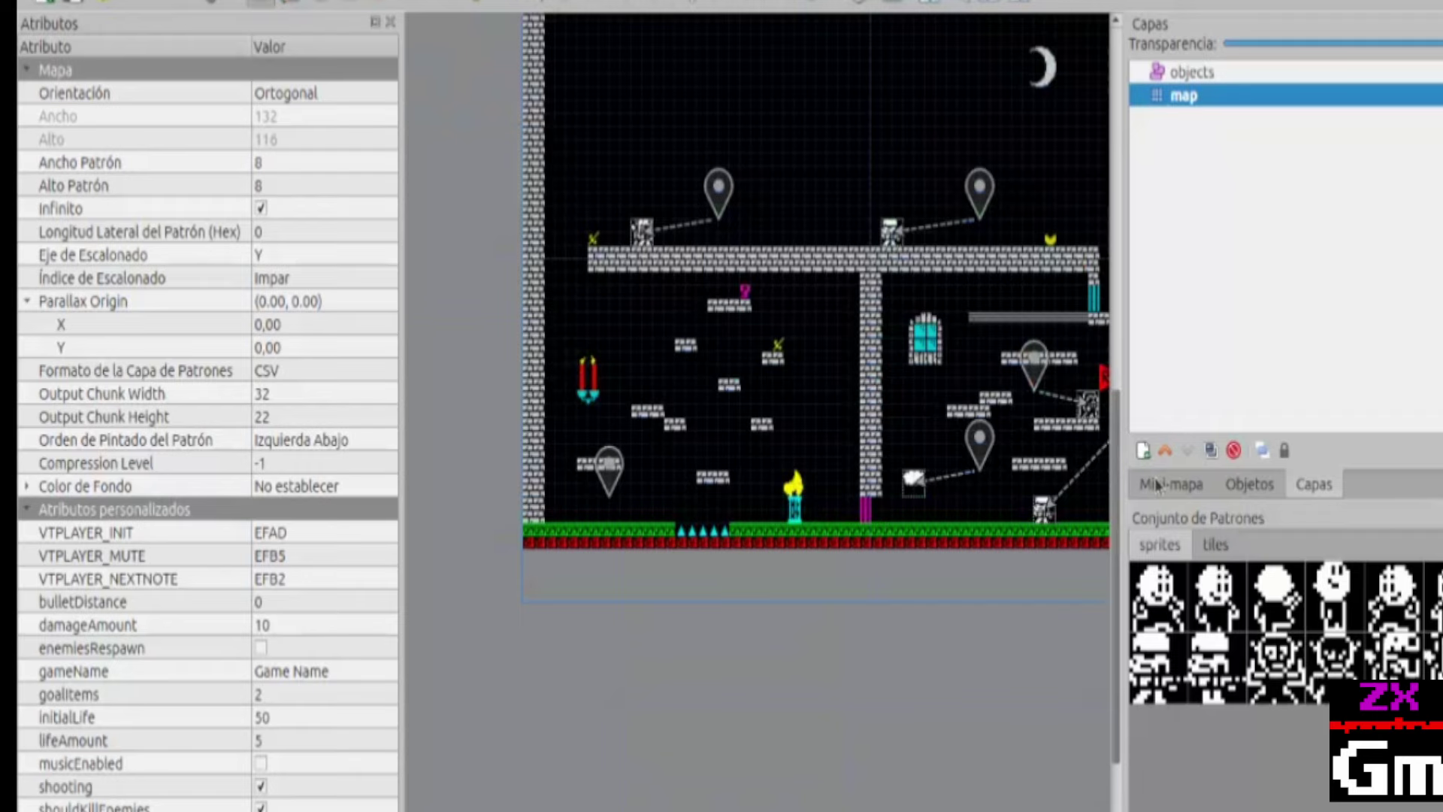
{"action": "left_click_drag", "start_coordinate": [1118, 488], "coordinate": [1119, 394]}
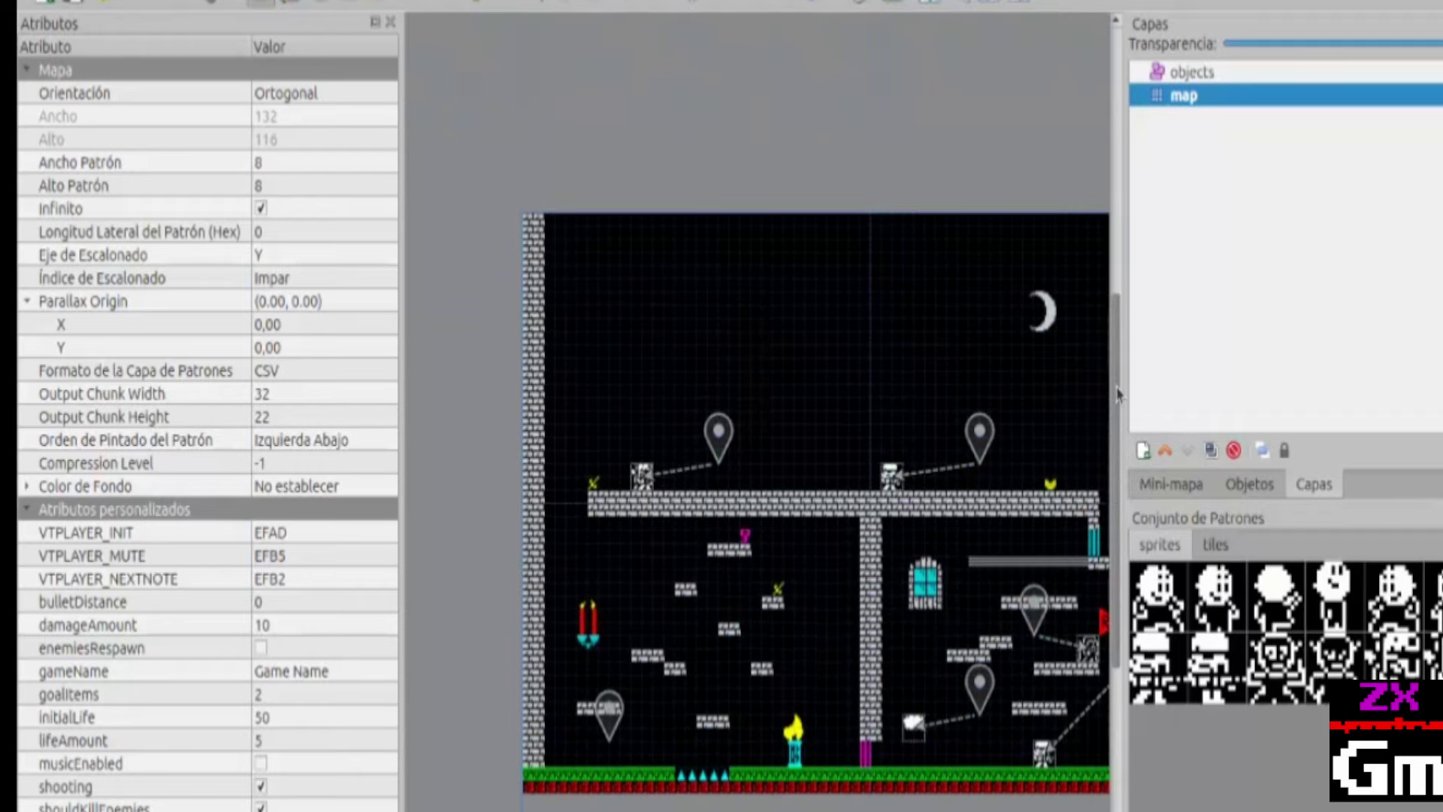
{"action": "scroll", "coordinate": [758, 503], "scroll_direction": "right", "scroll_amount": 3}
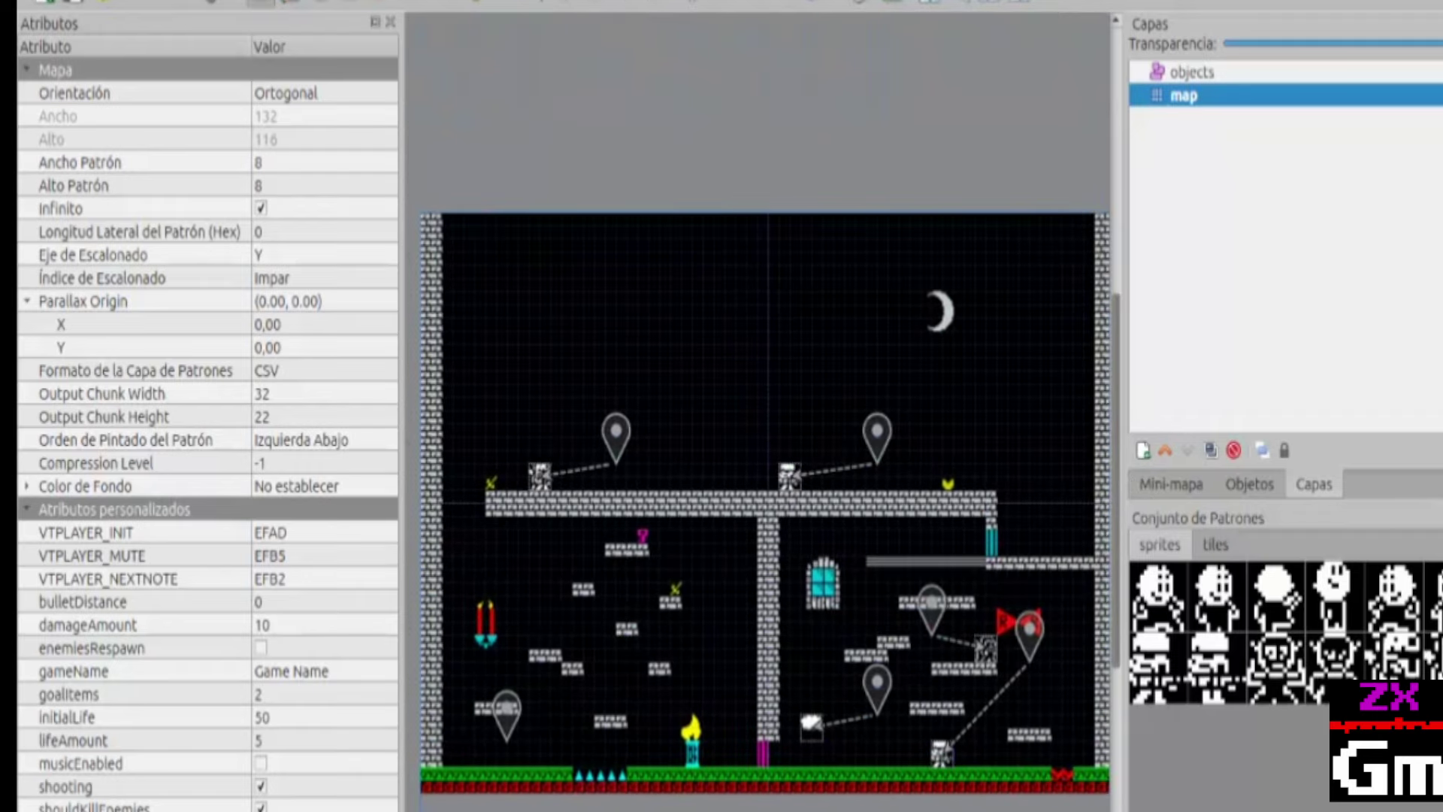
Open the Preferencias page of the documentation in the browser and read the Interface settings for Tiled.
{"action": "key", "text": "alt+Tab"}
{"action": "key", "text": "alt+Tab"}
{"action": "key", "text": "alt+Tab"}
{"action": "key", "text": "alt+Tab"}
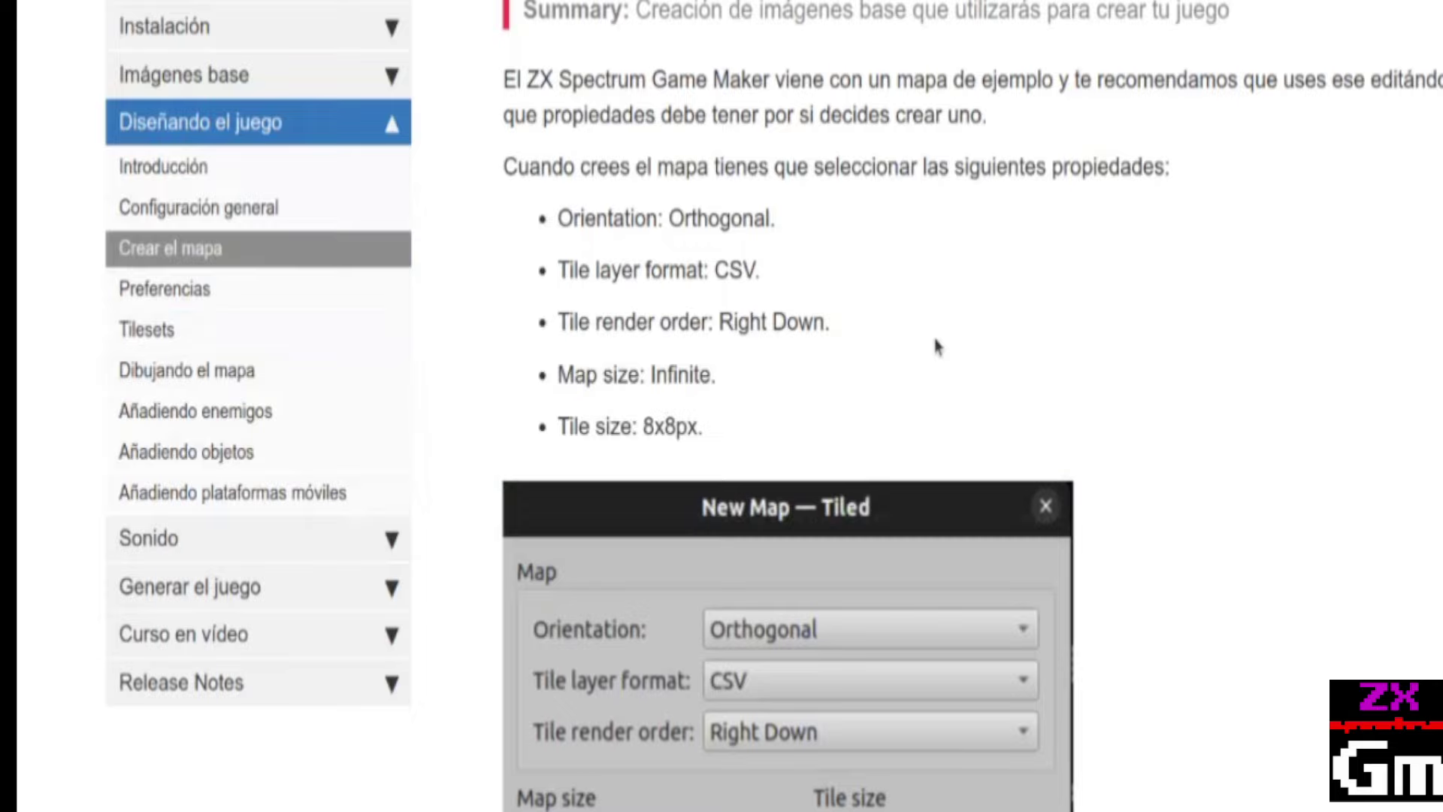
{"action": "left_click", "coordinate": [268, 290]}
{"action": "scroll", "coordinate": [1324, 248], "scroll_direction": "down", "scroll_amount": 5}
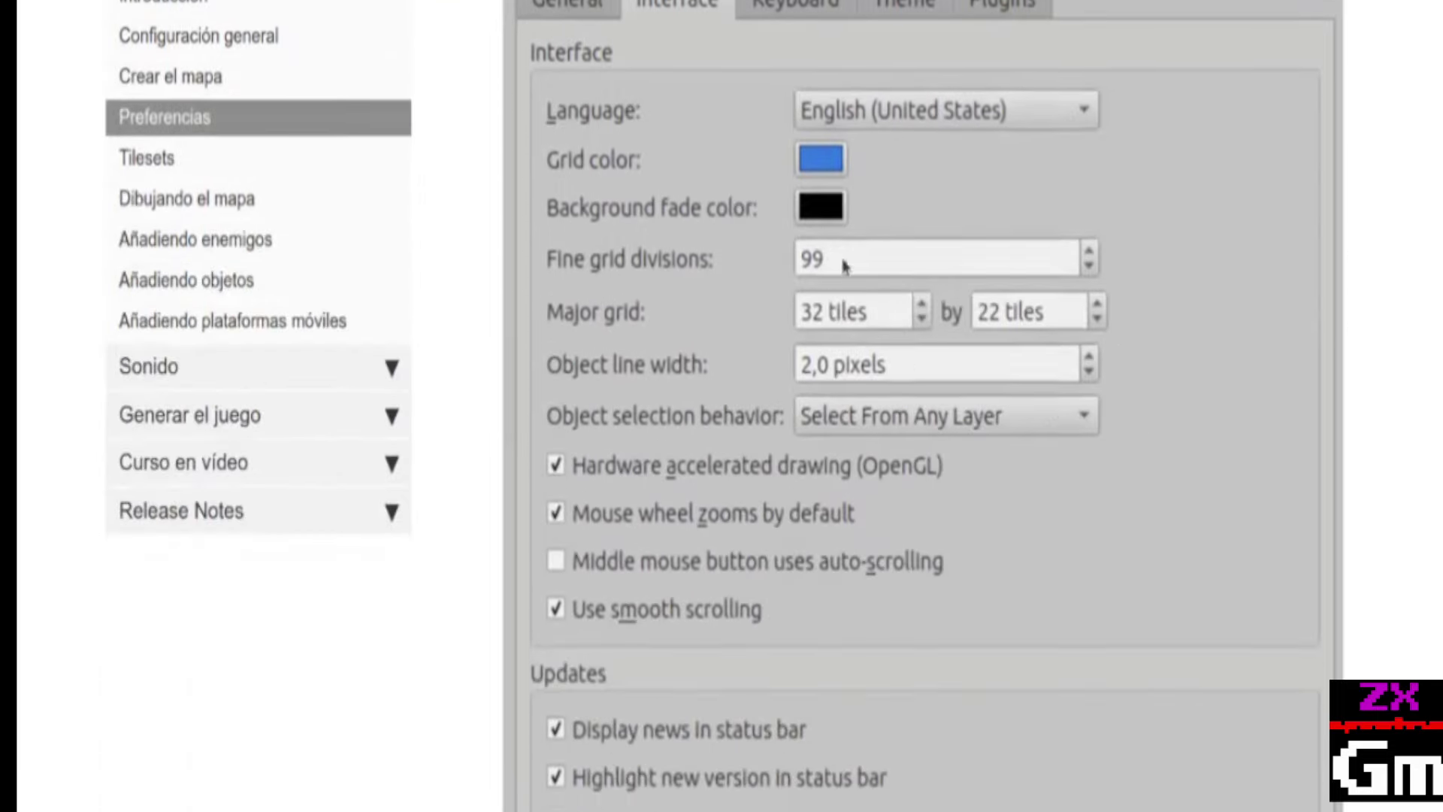
Compare the documented grid preferences with the screen divisions on the map in Tiled.
{"action": "key", "text": "alt+Tab"}
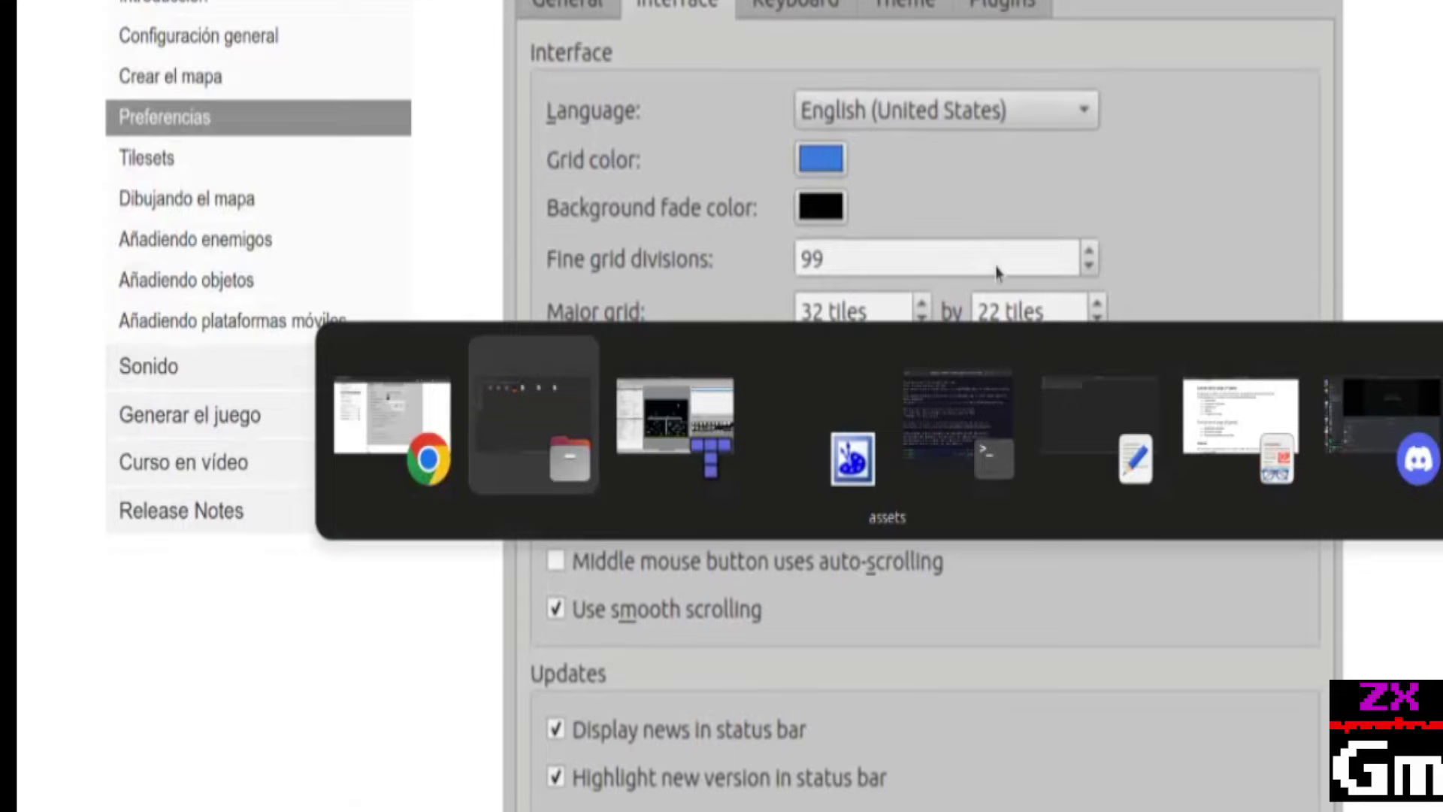
{"action": "key", "text": "alt+Tab"}
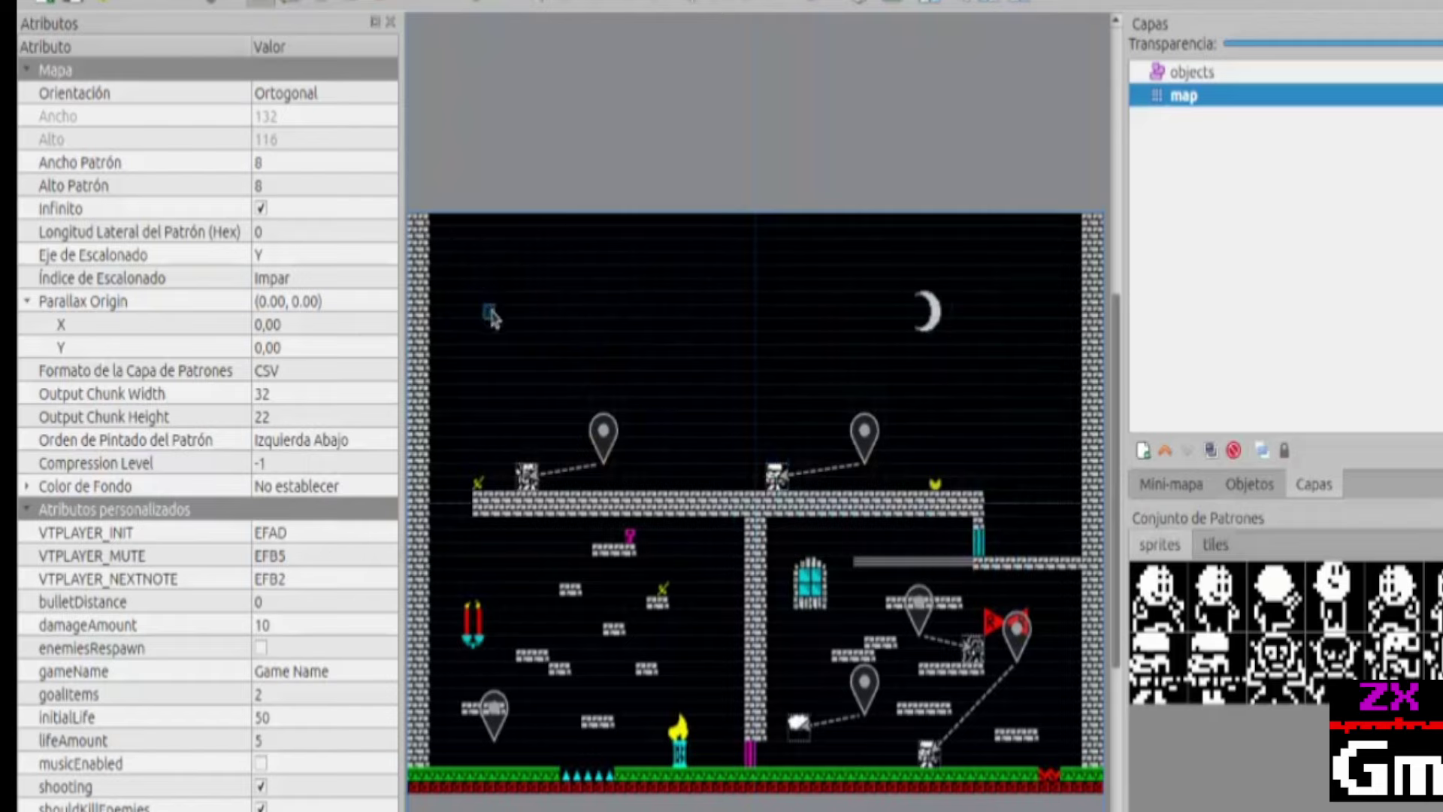
{"action": "key", "text": "alt+Tab"}
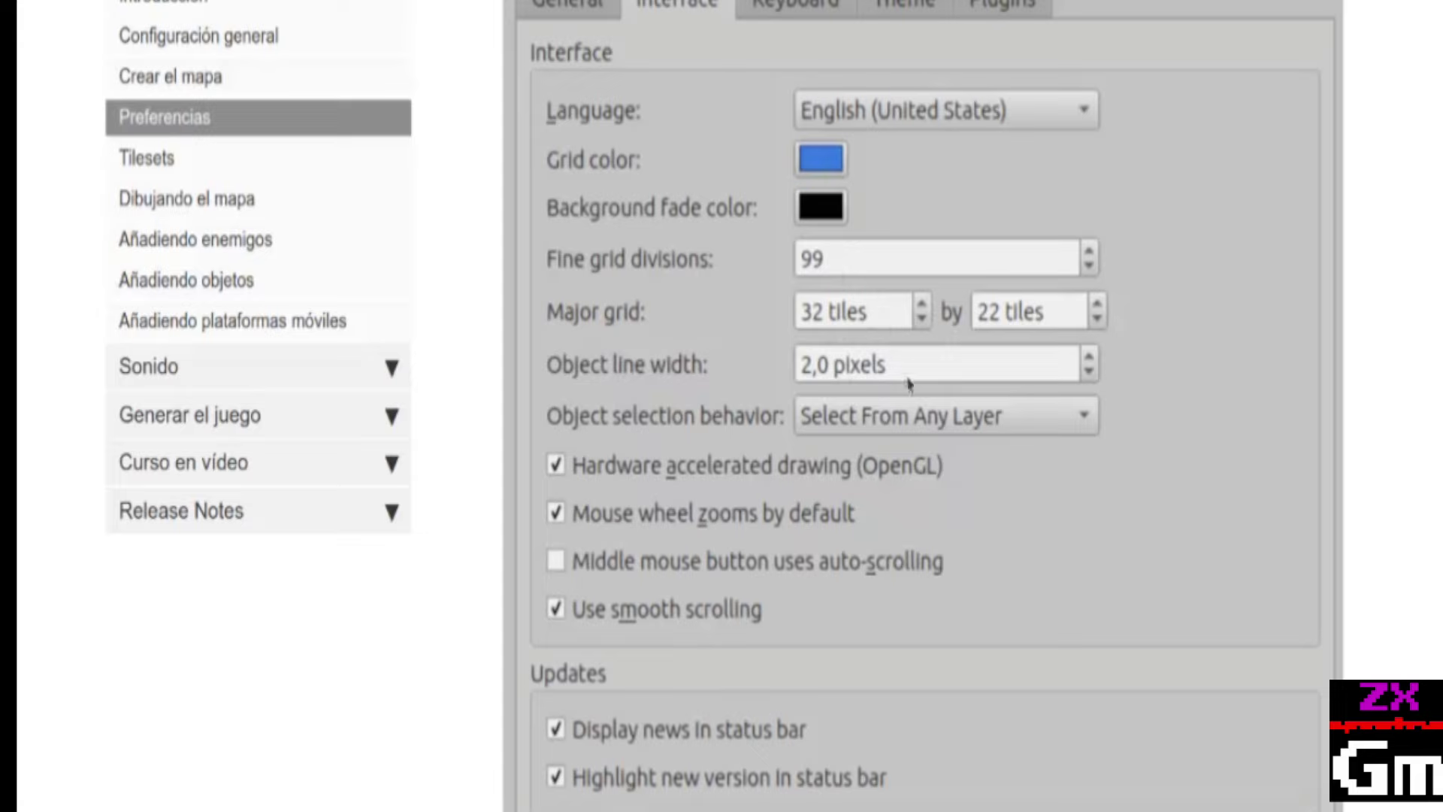
{"action": "key", "text": "alt+Tab"}
{"action": "key", "text": "alt+Tab"}
{"action": "key", "text": "alt+Tab"}
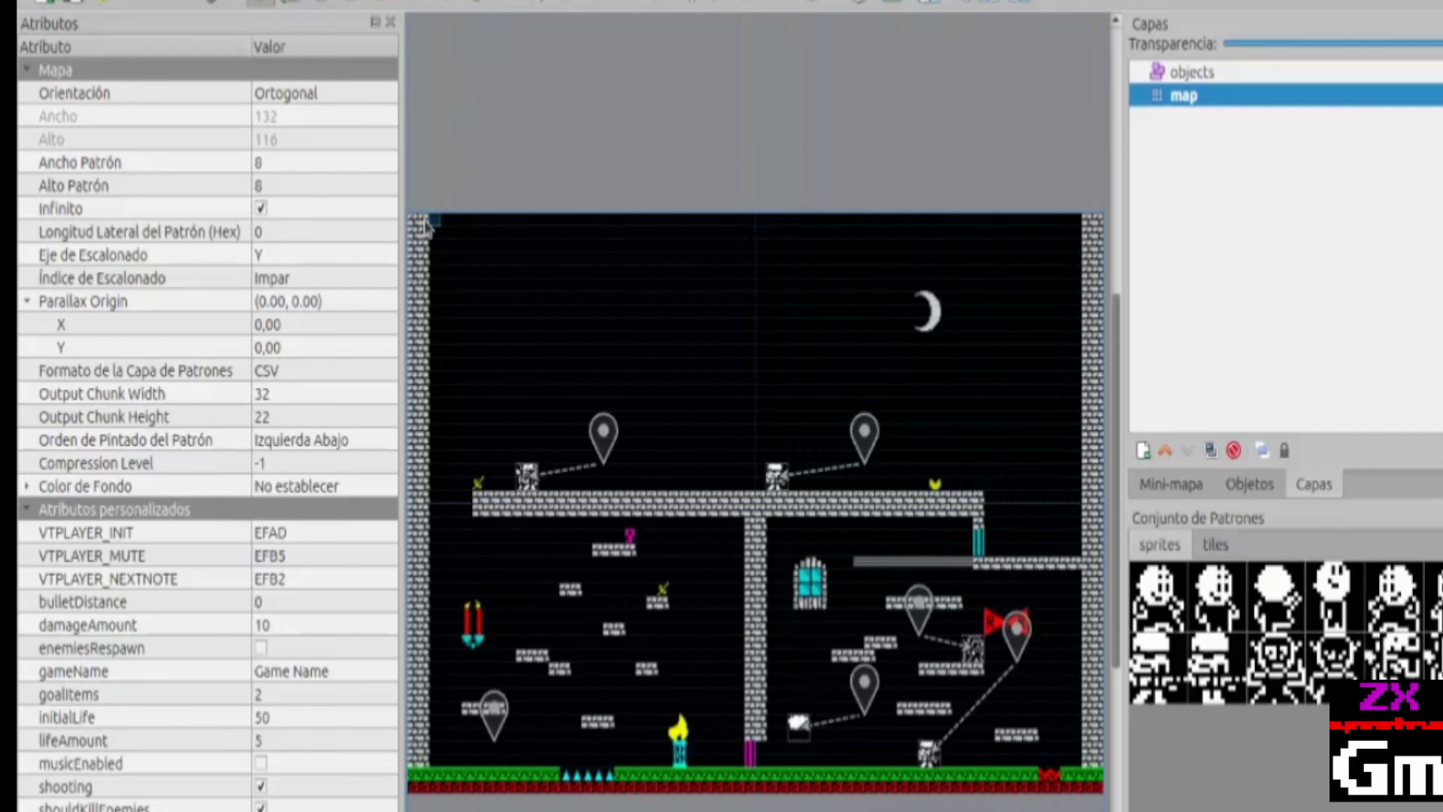
Go to the Tilesets page of the documentation and read how to create the tiles and sprites tilesets.
{"action": "key", "text": "alt+Tab"}
{"action": "key", "text": "alt+Tab"}
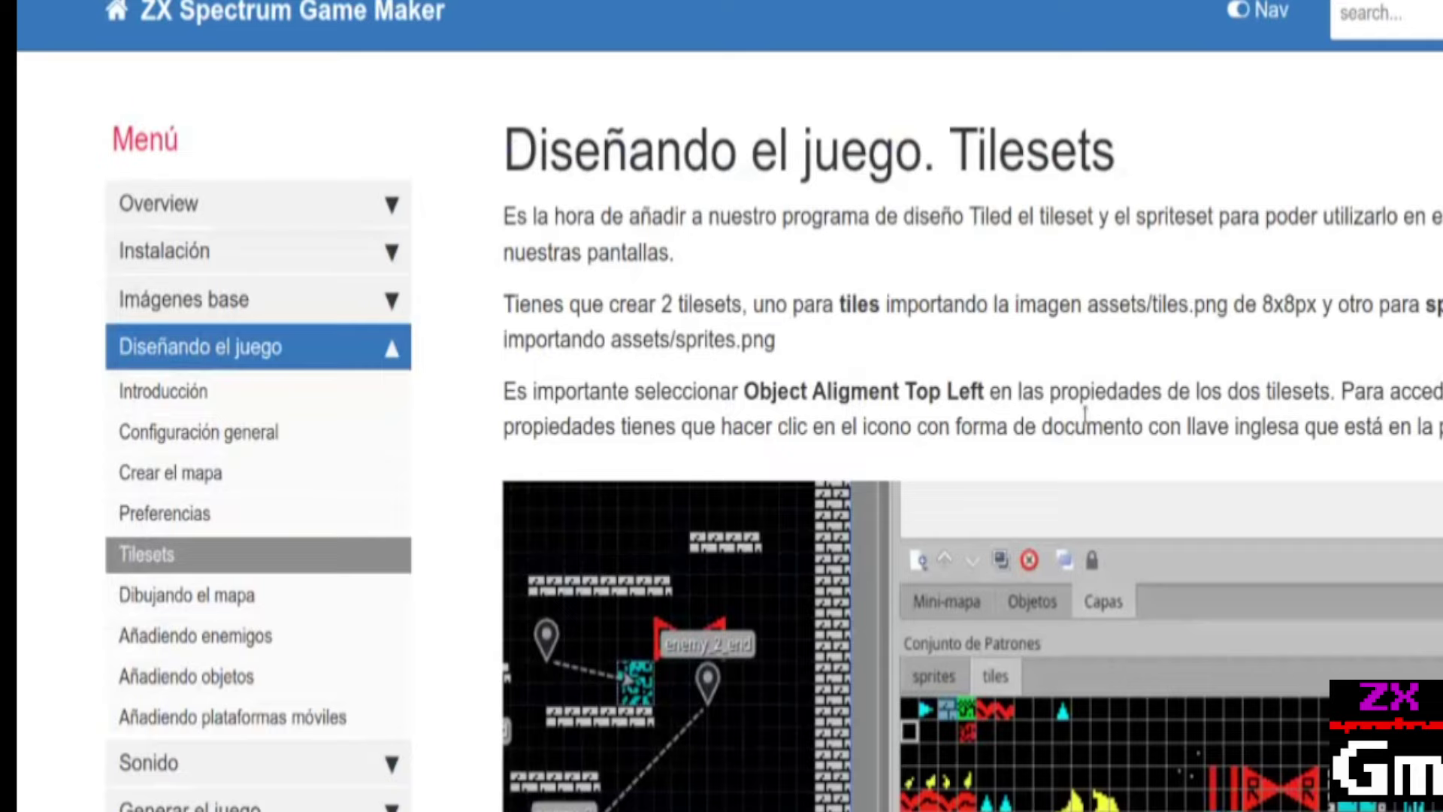
{"action": "scroll", "coordinate": [1223, 697], "scroll_direction": "down", "scroll_amount": 5}
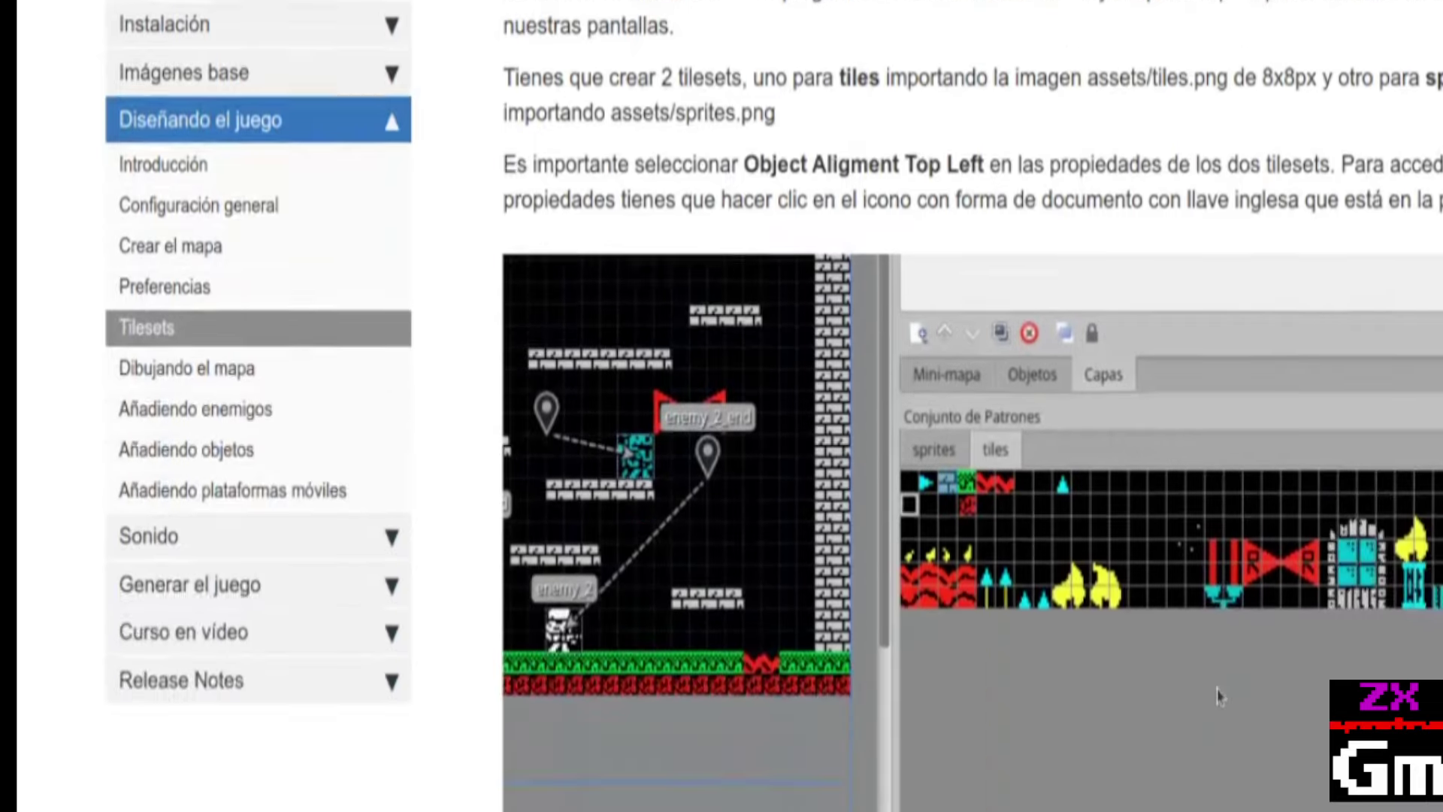
{"action": "scroll", "coordinate": [1167, 575], "scroll_direction": "up", "scroll_amount": 3}
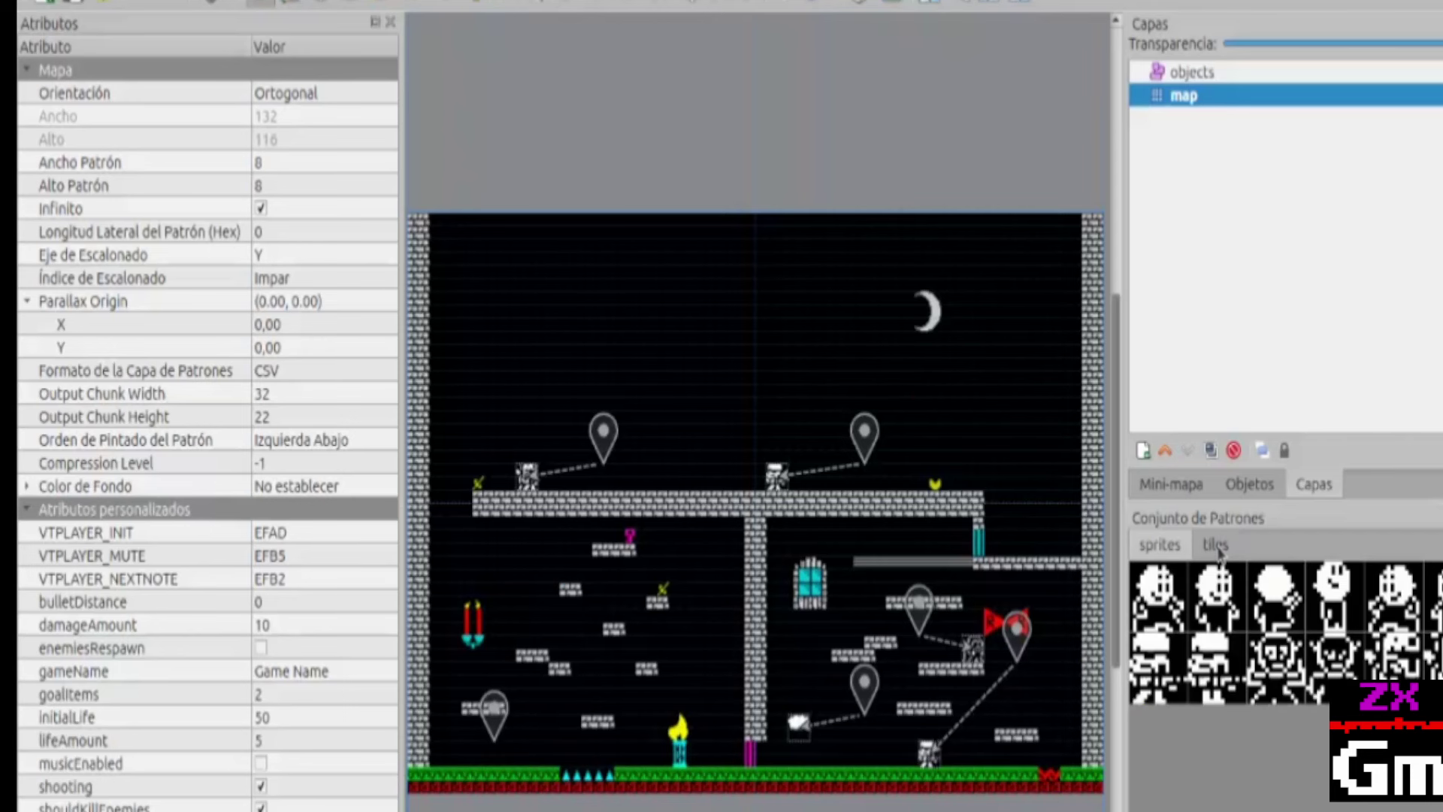
Compare the sprites and tiles tilesets in Tiled, and pick the grey brick tile from the tiles set.
{"action": "left_click_drag", "start_coordinate": [1358, 507], "coordinate": [1357, 551]}
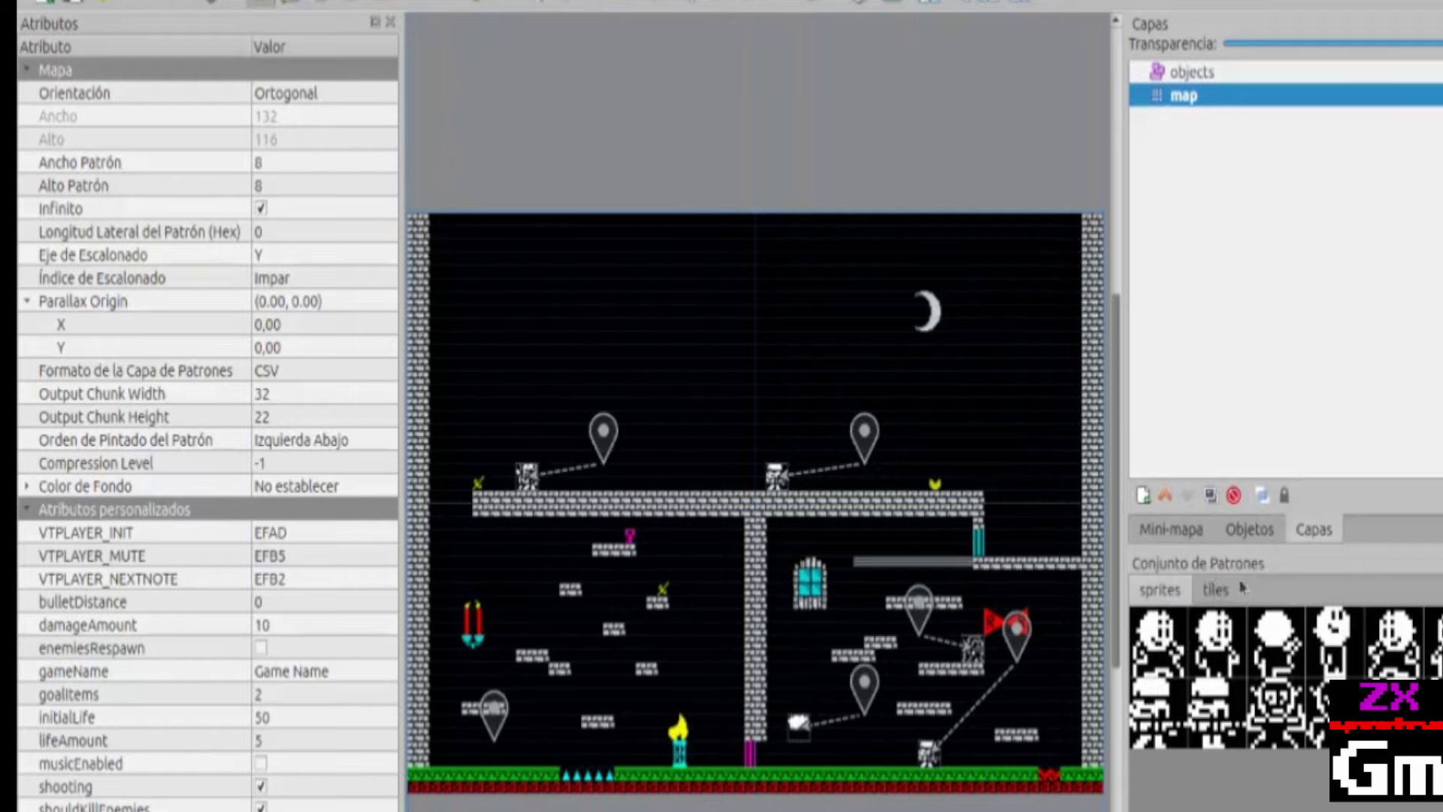
{"action": "left_click", "coordinate": [1202, 594]}
{"action": "left_click", "coordinate": [1169, 598]}
{"action": "left_click", "coordinate": [1202, 594]}
{"action": "left_click", "coordinate": [1176, 587]}
{"action": "left_click", "coordinate": [1214, 589]}
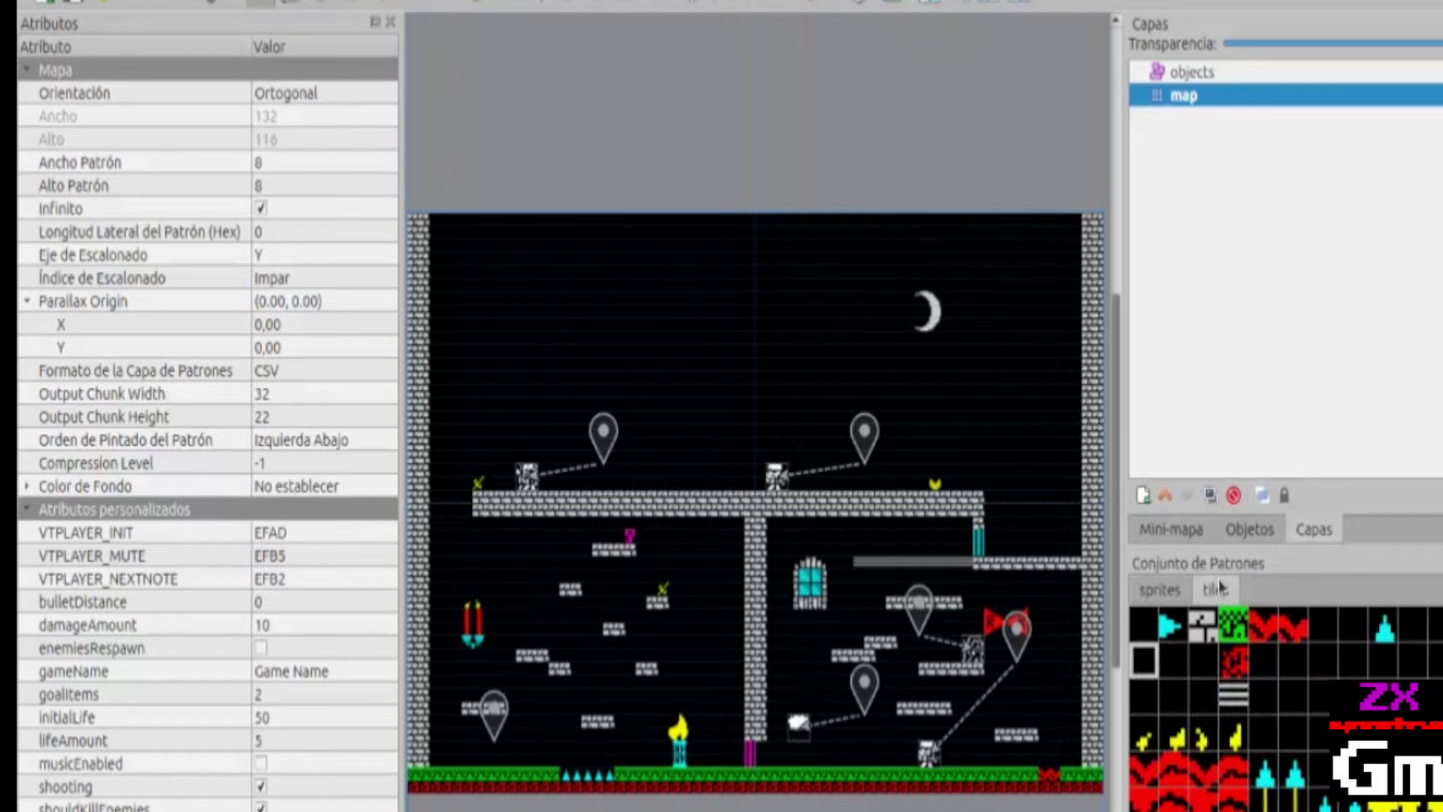
{"action": "left_click", "coordinate": [1203, 626]}
{"action": "left_click_drag", "start_coordinate": [909, 406], "coordinate": [1037, 406]}
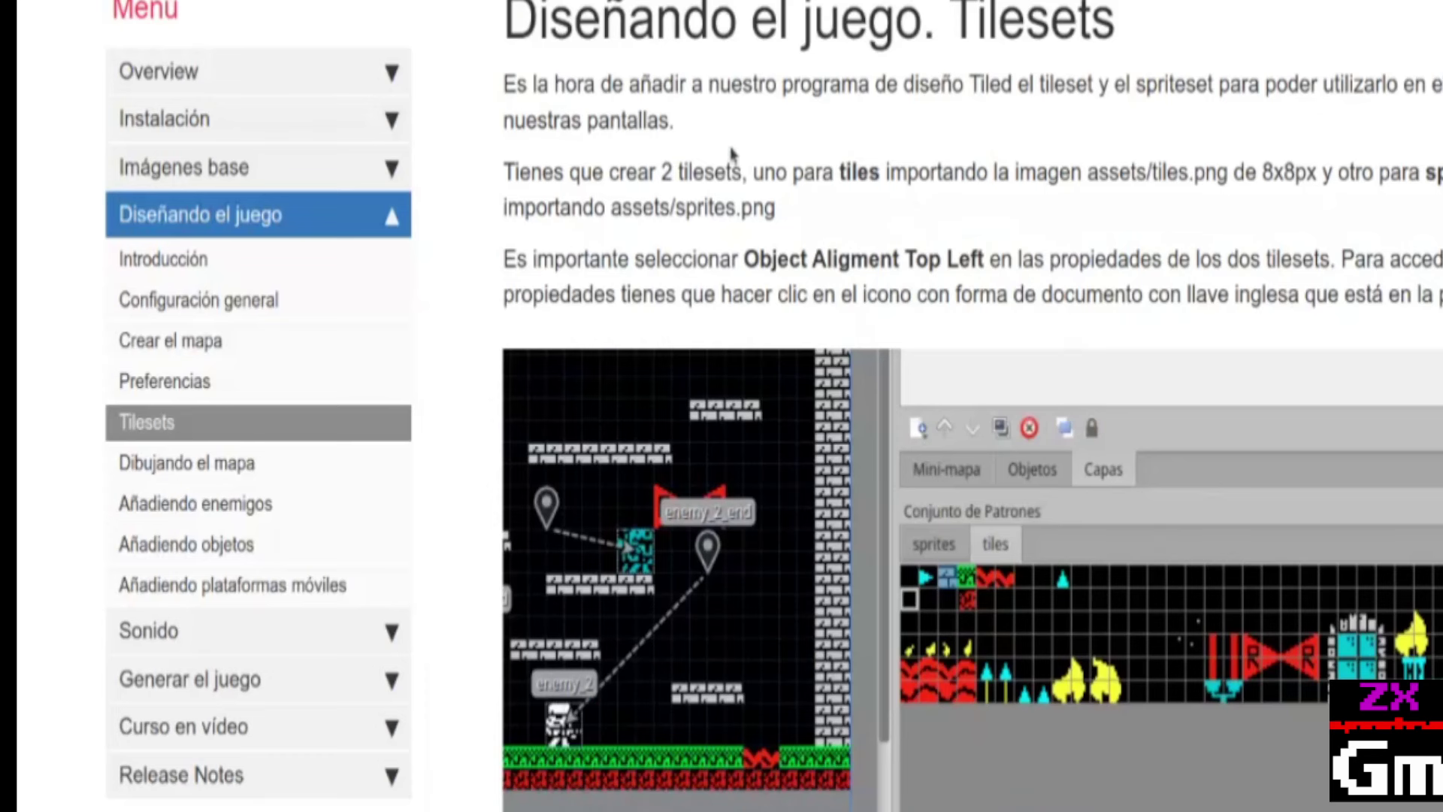
Read the Tilesets page on object alignment, and inspect the attributes of the tiles tileset in Tiled's tileset editor.
{"action": "scroll", "coordinate": [1225, 203], "scroll_direction": "down", "scroll_amount": 9}
{"action": "scroll", "coordinate": [1224, 269], "scroll_direction": "up", "scroll_amount": 11}
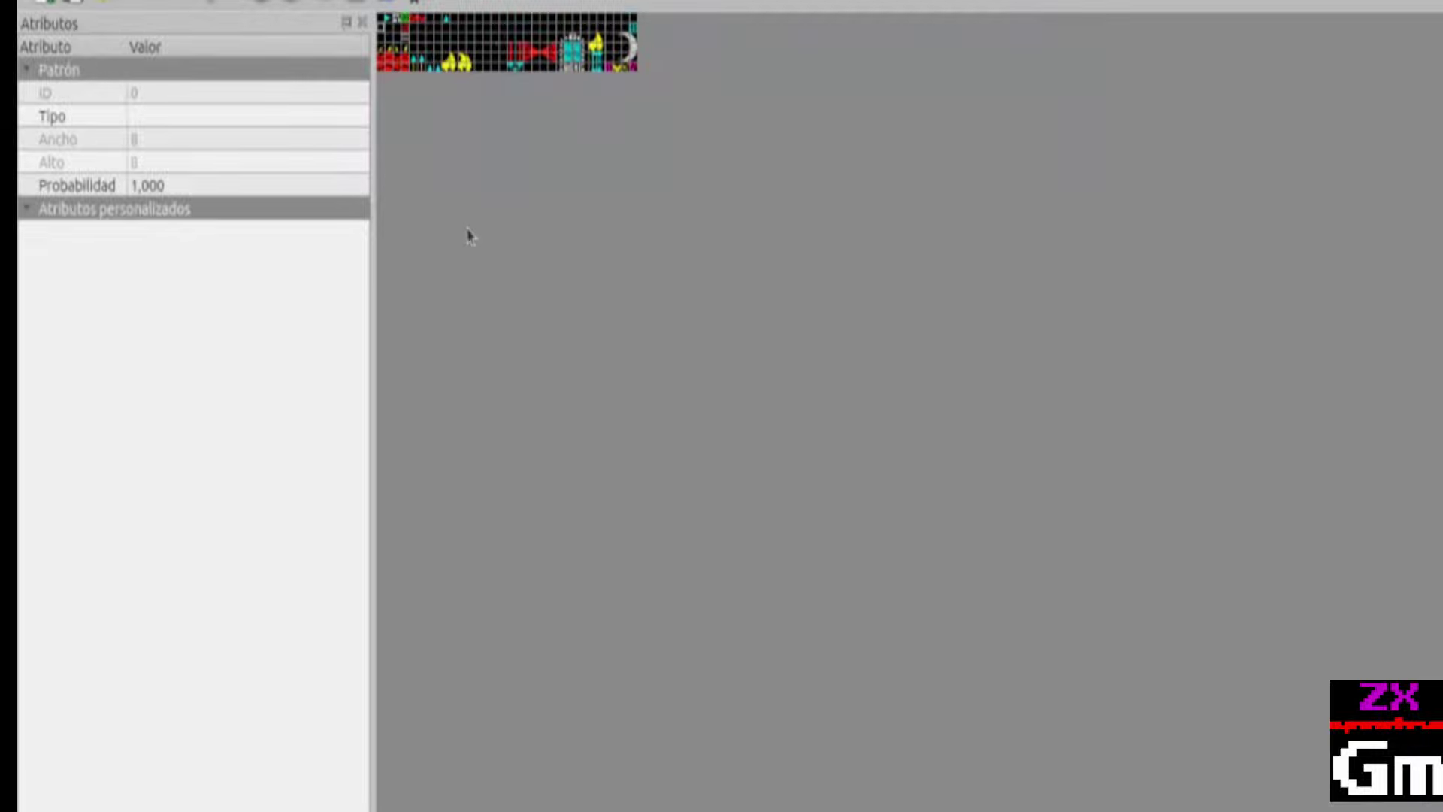
{"action": "left_click", "coordinate": [102, 208]}
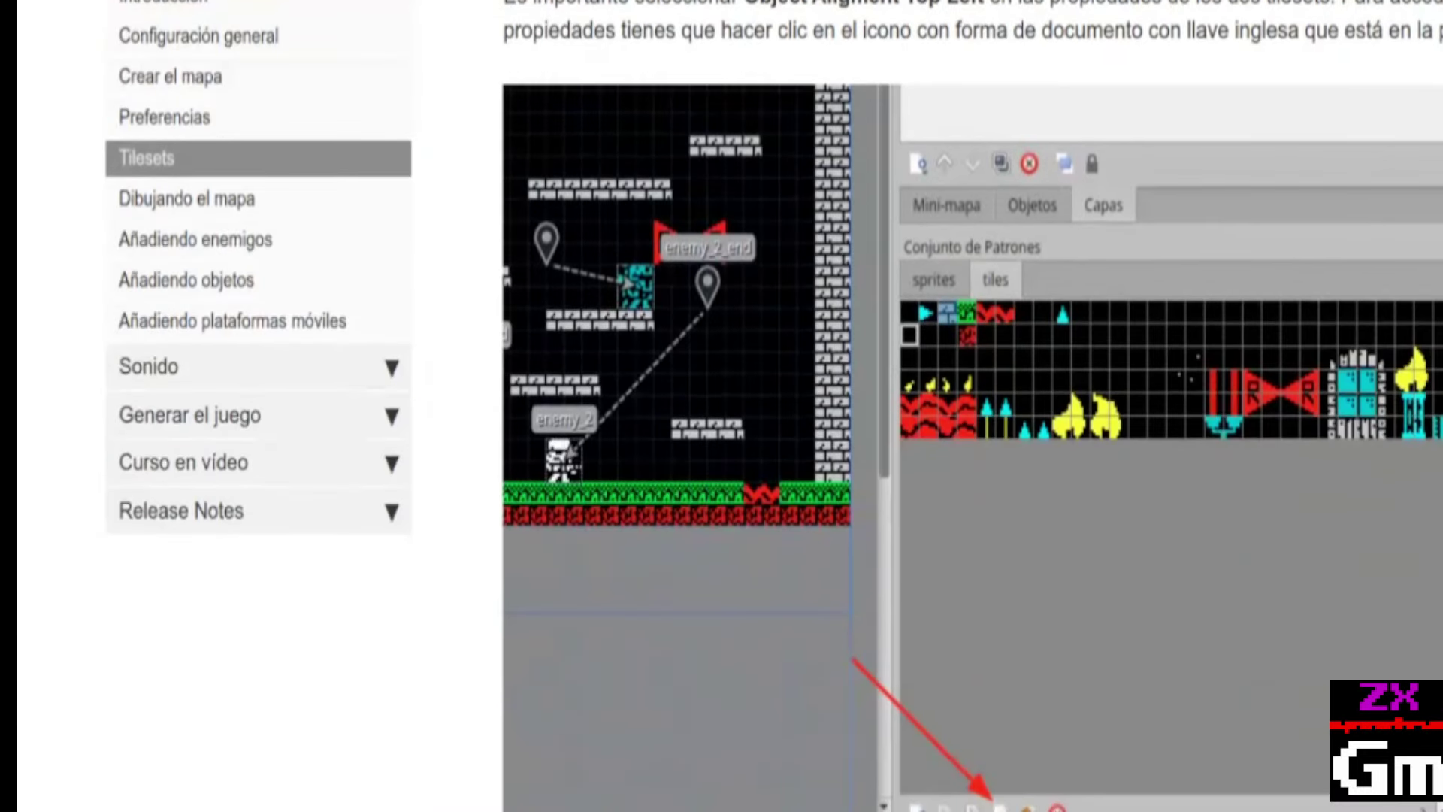
Compare the documentation with the tileset editor, and examine the attributes of individual tiles in the enlarged tiles tileset.
{"action": "scroll", "coordinate": [752, 451], "scroll_direction": "down", "scroll_amount": 5}
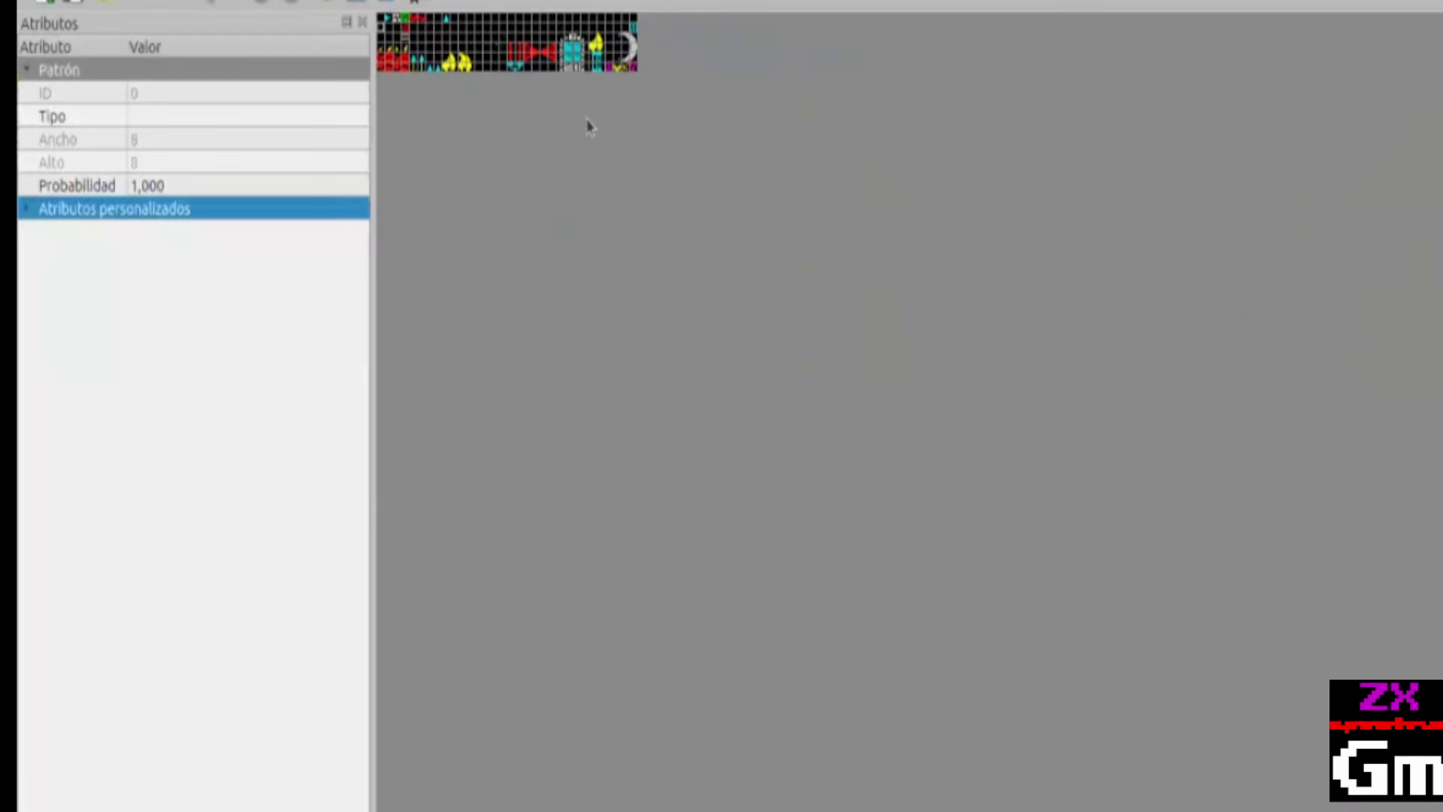
{"action": "left_click", "coordinate": [528, 65]}
{"action": "left_click", "coordinate": [518, 32]}
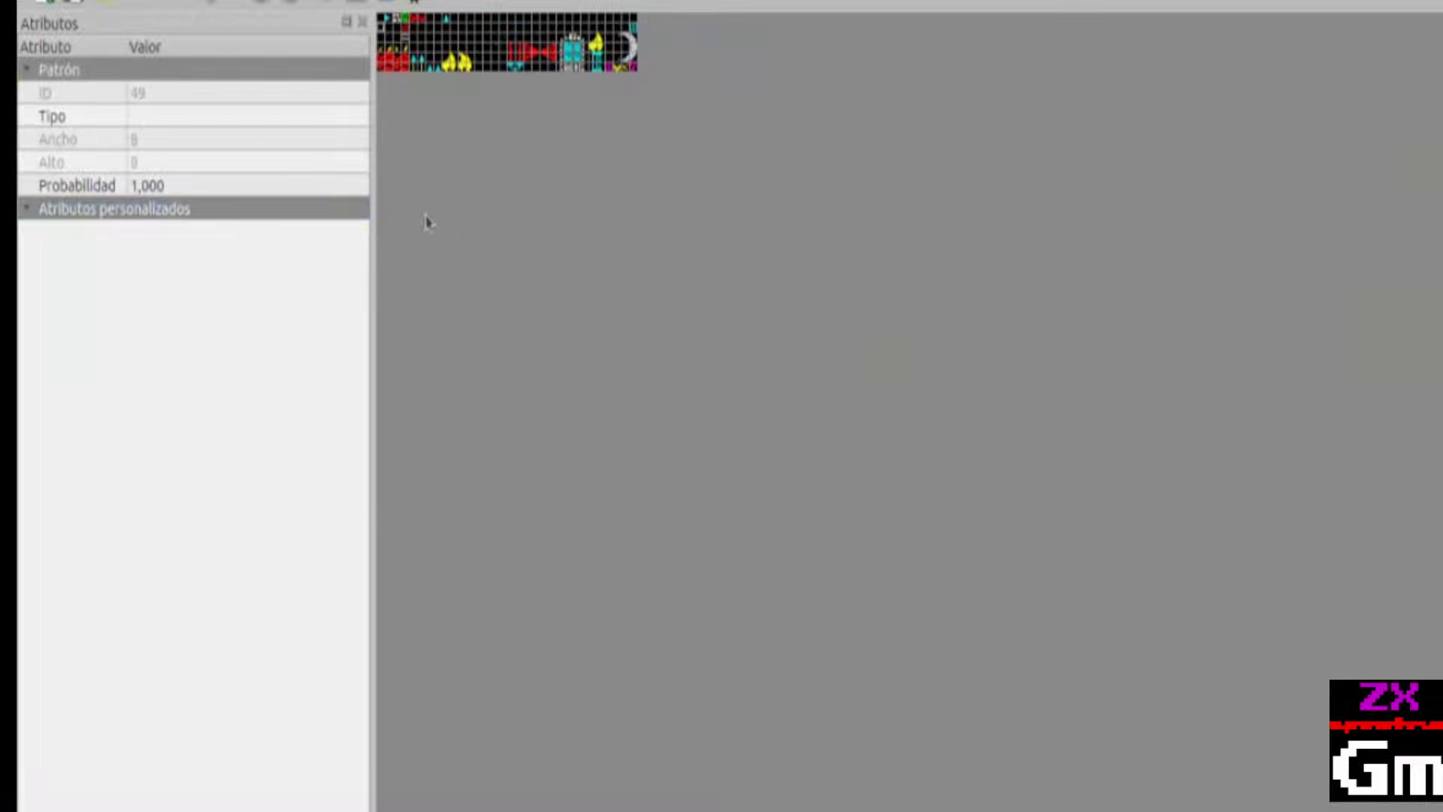
{"action": "key", "text": "ctrl+Tab"}
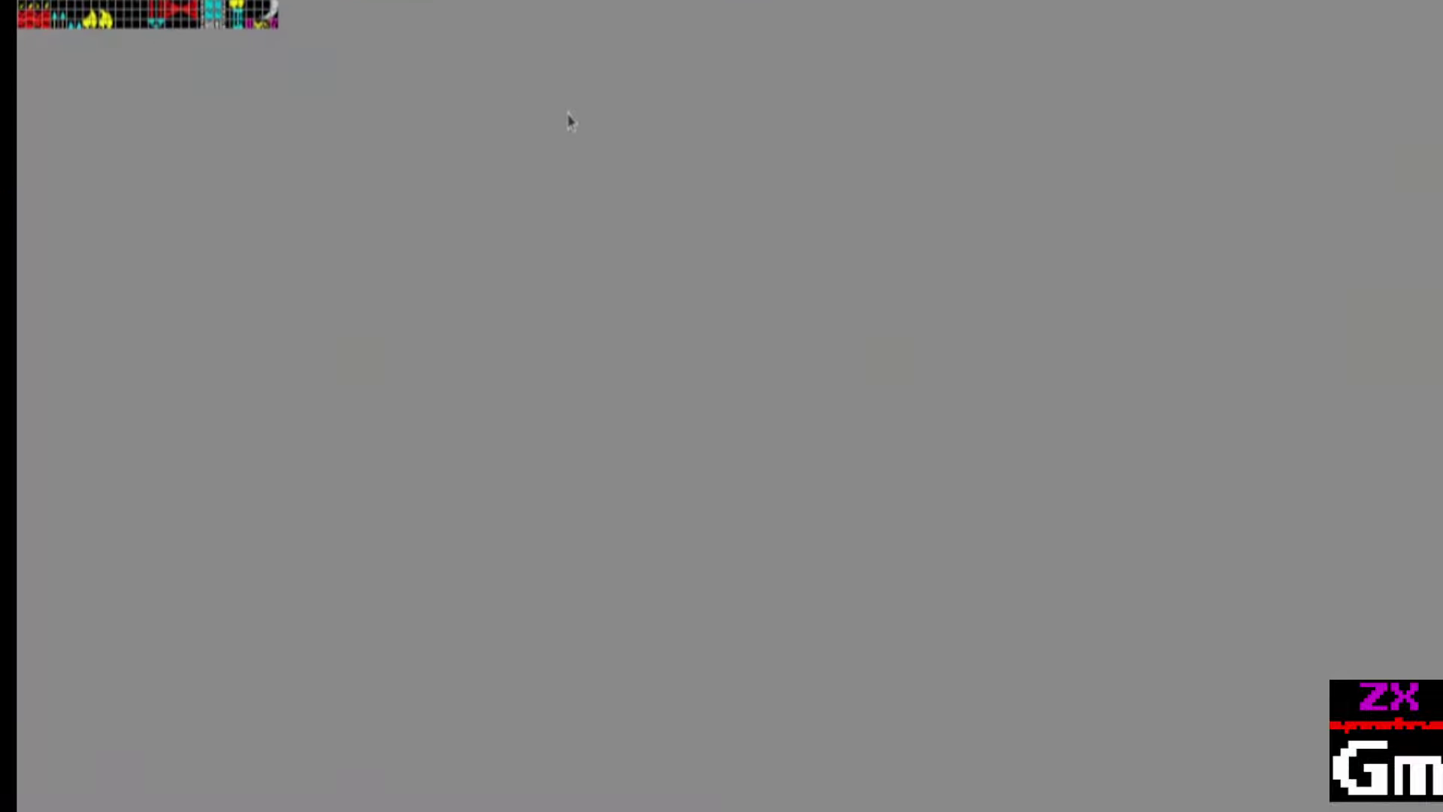
{"action": "key", "text": "ctrl+Tab"}
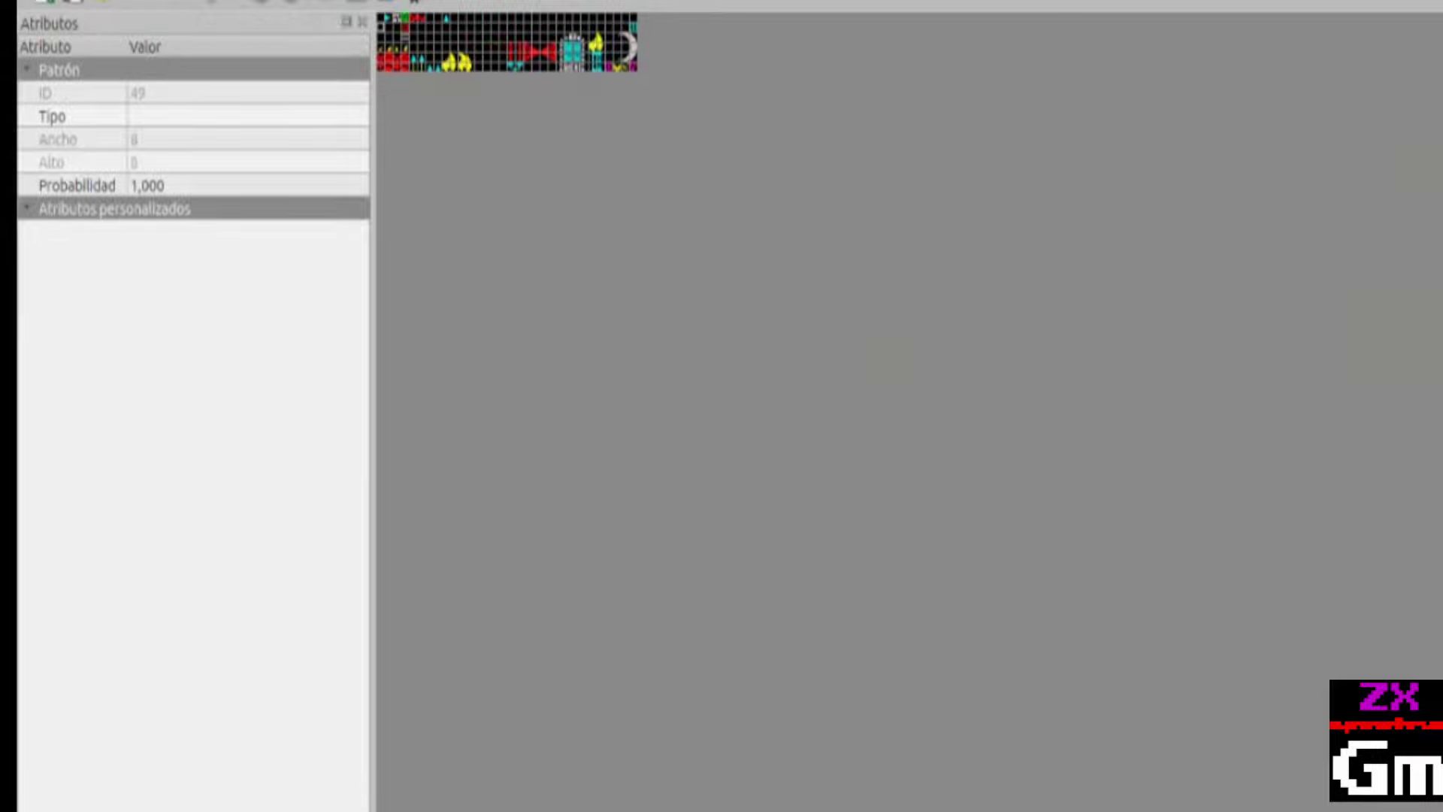
{"action": "scroll", "coordinate": [589, 155], "scroll_direction": "up", "scroll_amount": 5, "text": "ctrl"}
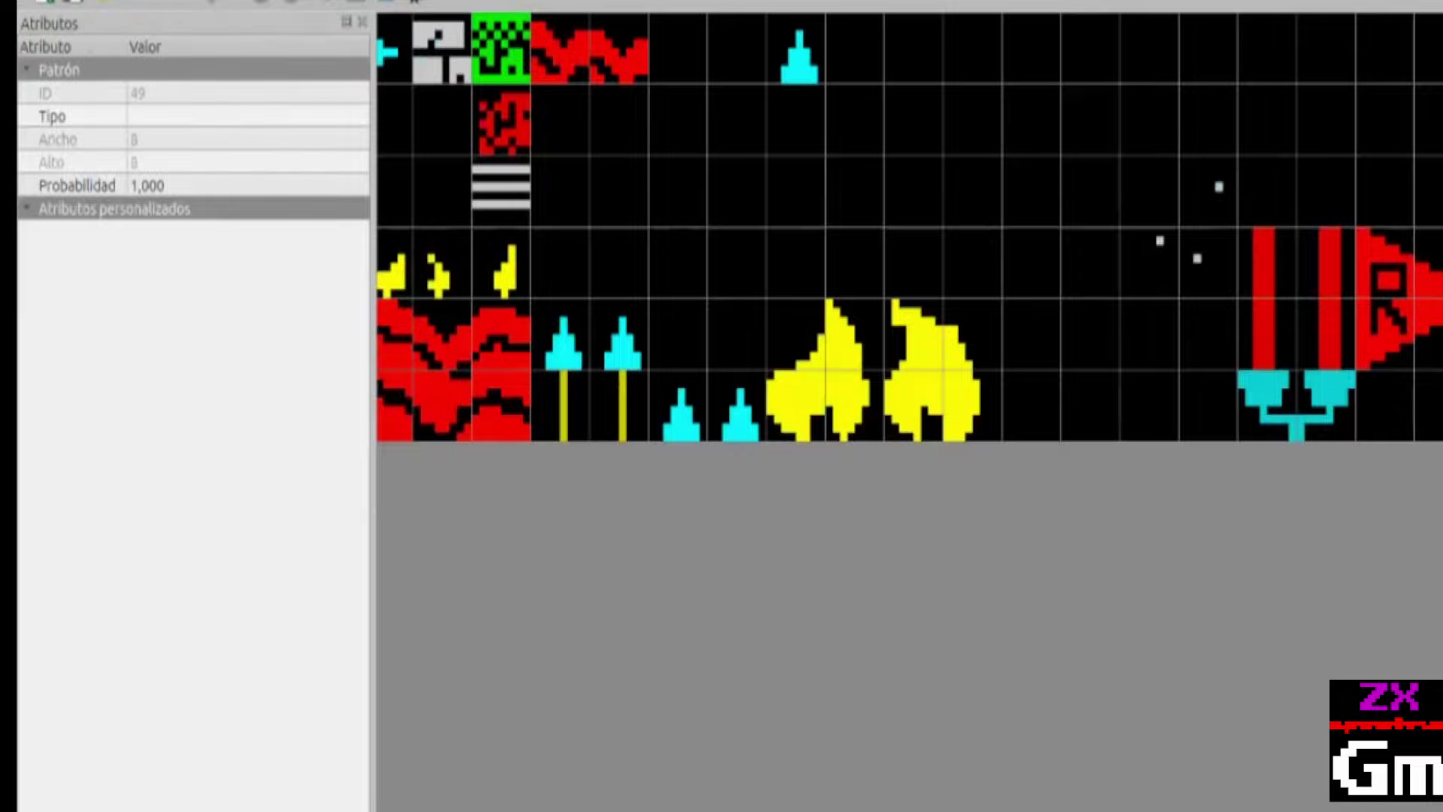
Look through the Object Alignment choices in the tiles tileset's attributes alongside the documented sprites example, leaving the setting unmodified.
{"action": "left_click", "coordinate": [269, 122]}
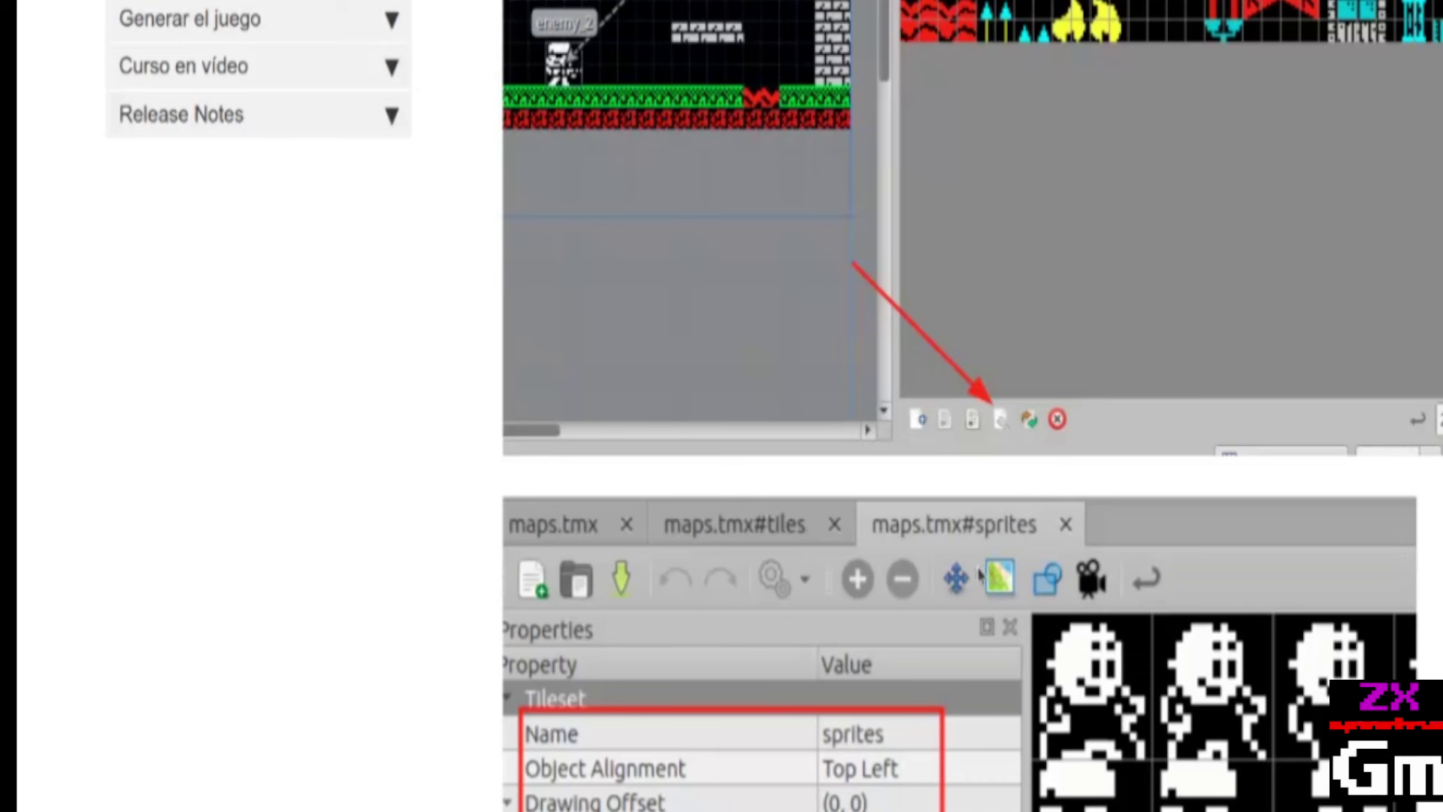
{"action": "scroll", "coordinate": [979, 575], "scroll_direction": "up", "scroll_amount": 10}
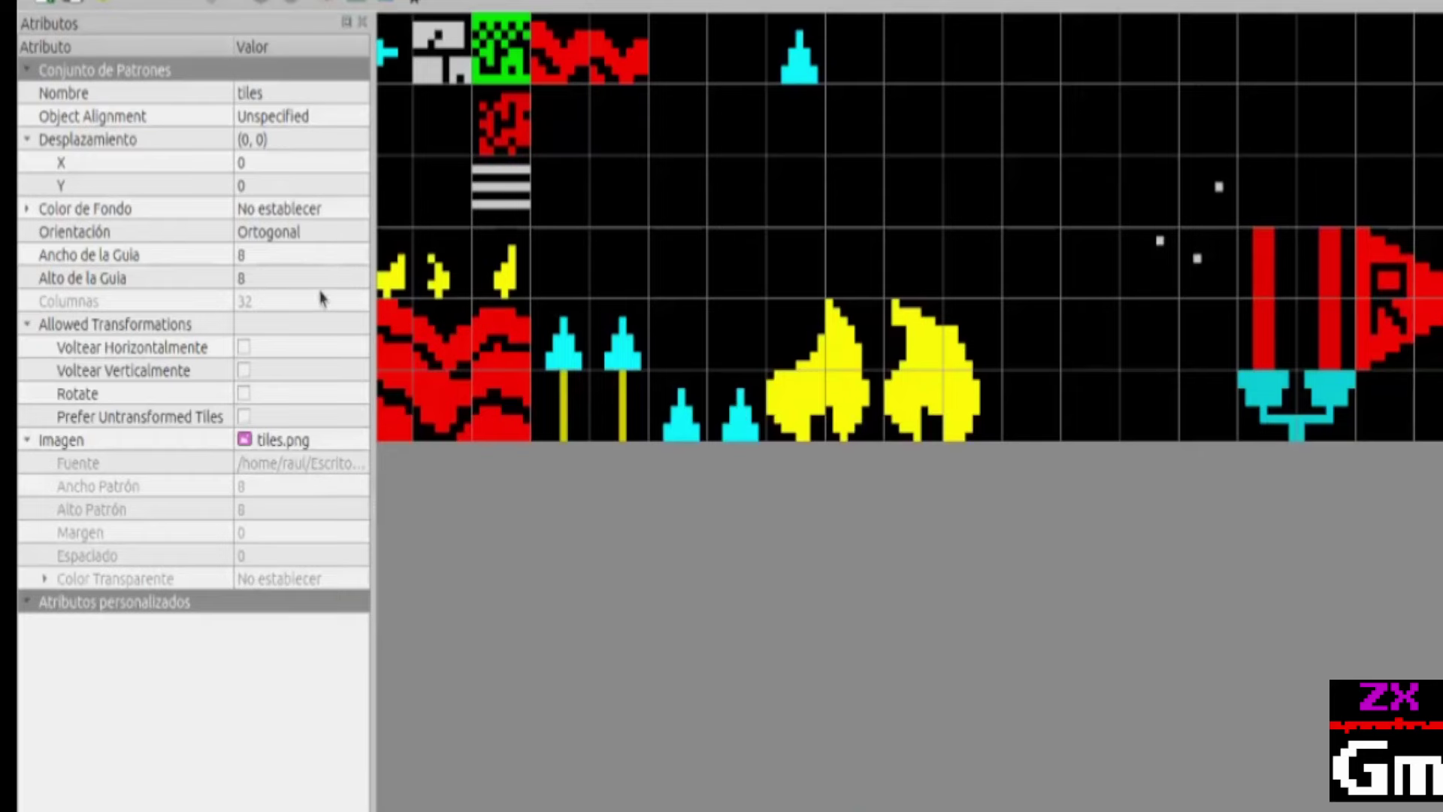
{"action": "left_click", "coordinate": [275, 125]}
{"action": "left_click", "coordinate": [278, 120]}
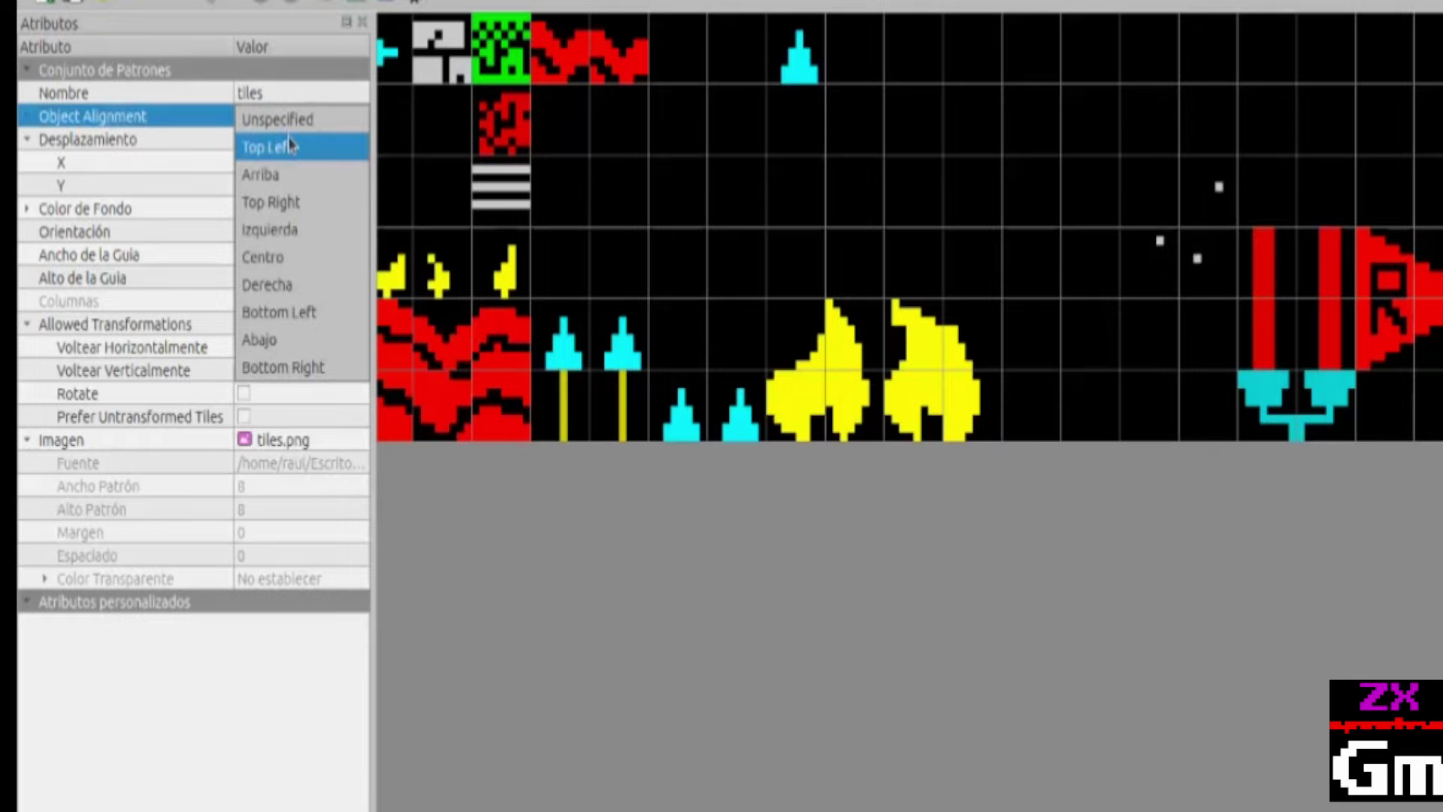
{"action": "key", "text": "Escape"}
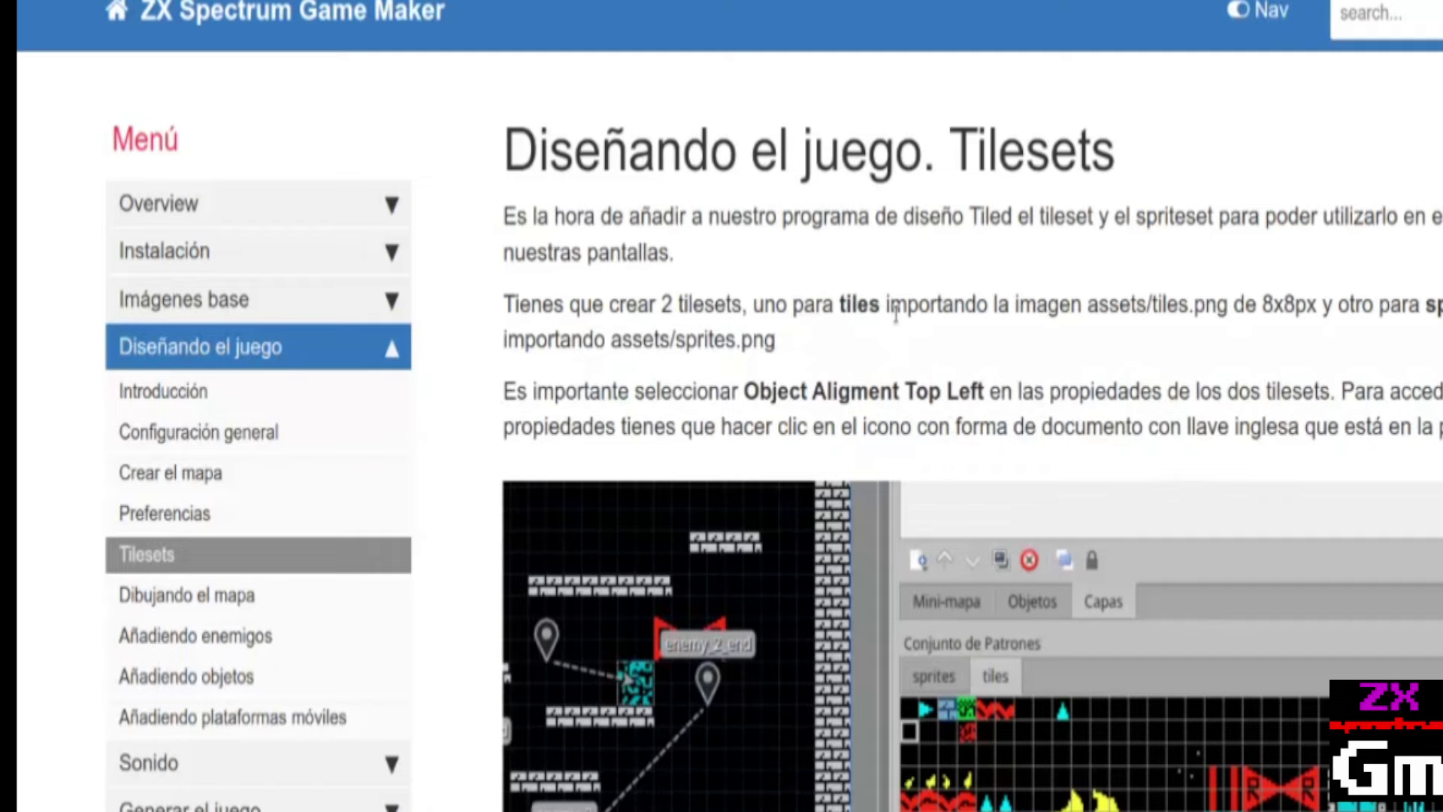
Read the rest of the Tilesets page, examining the example attributes and images of the sprites and tiles tilesets.
{"action": "scroll", "coordinate": [896, 312], "scroll_direction": "down", "scroll_amount": 15}
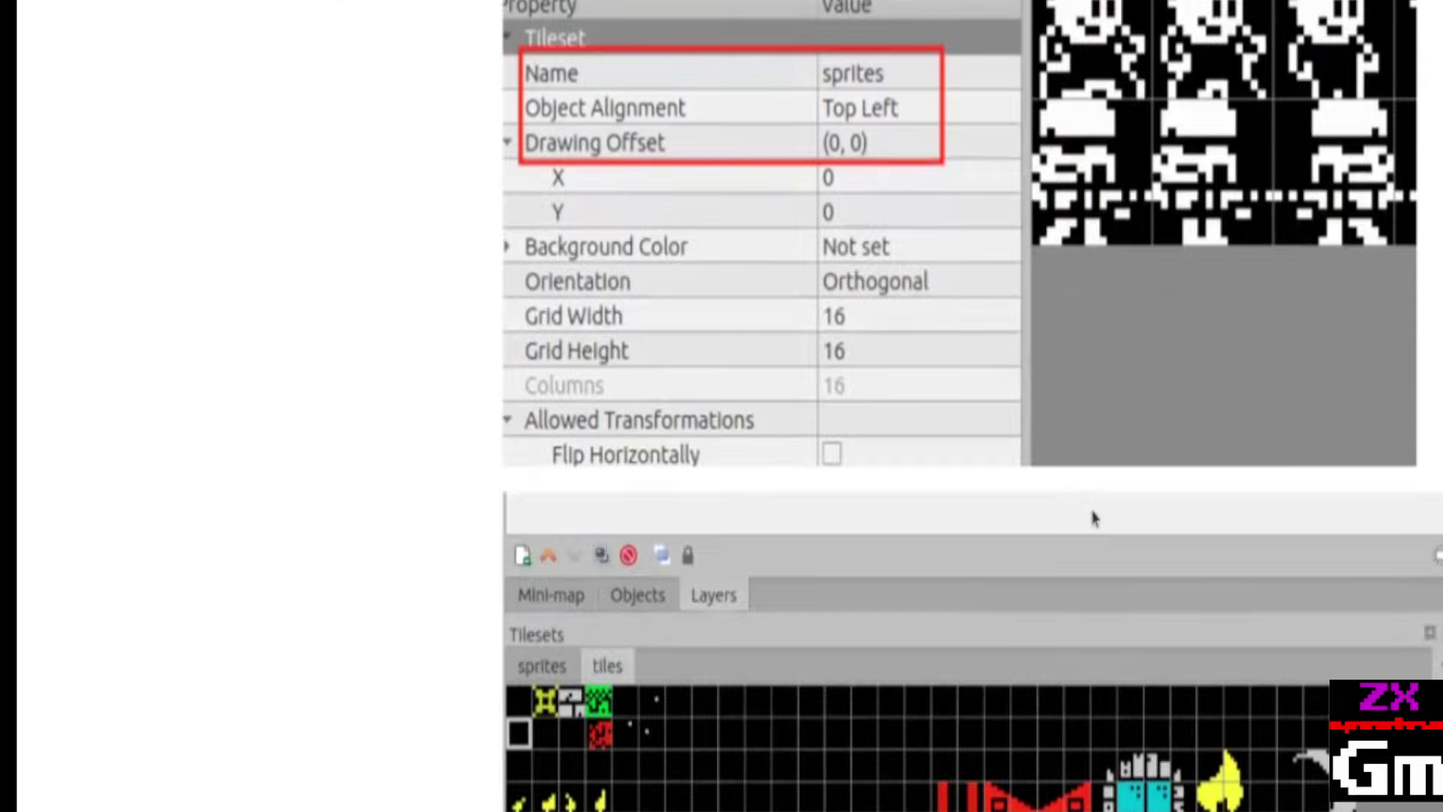
{"action": "scroll", "coordinate": [1079, 519], "scroll_direction": "up", "scroll_amount": 15}
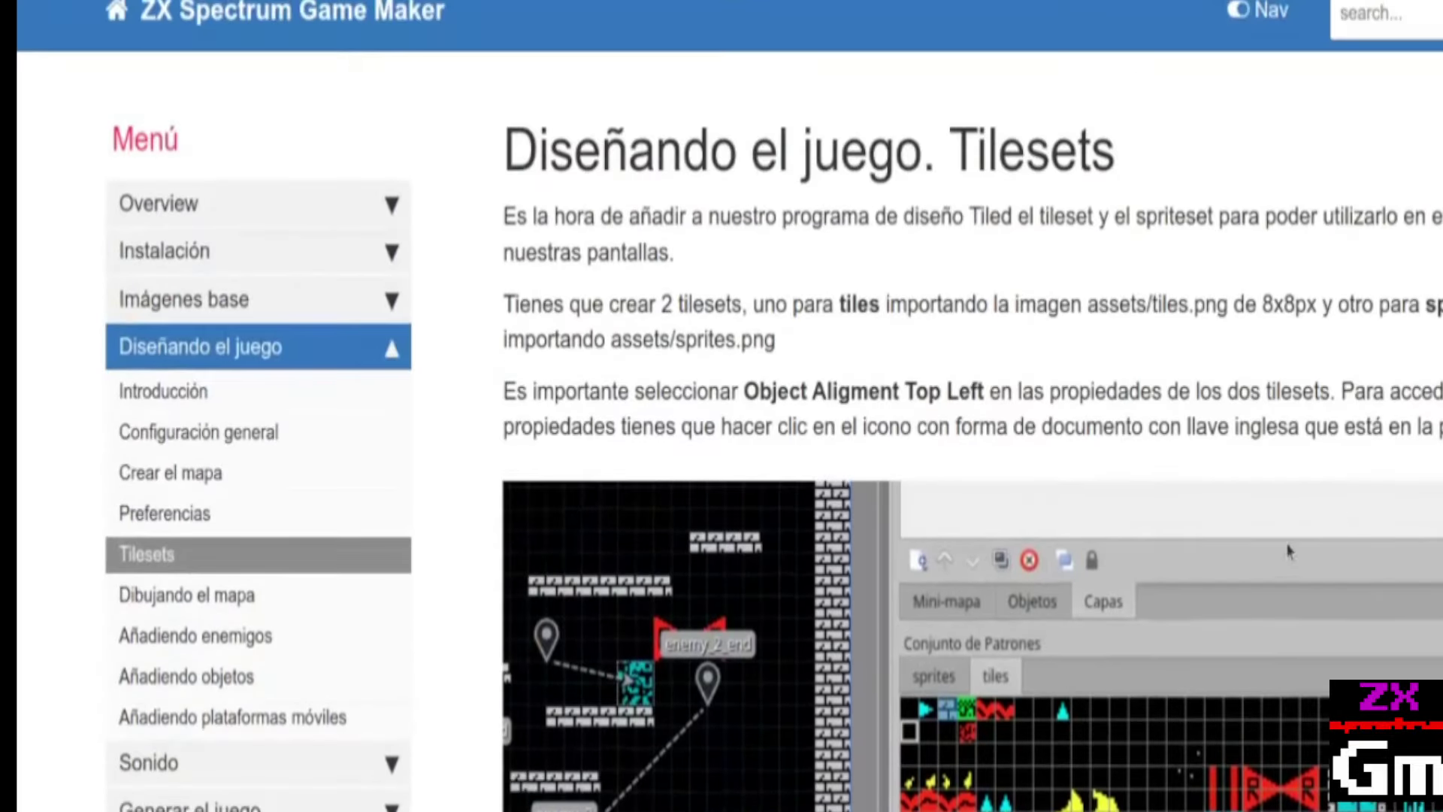
{"action": "scroll", "coordinate": [1097, 518], "scroll_direction": "down", "scroll_amount": 15}
{"action": "scroll", "coordinate": [961, 347], "scroll_direction": "down", "scroll_amount": 10}
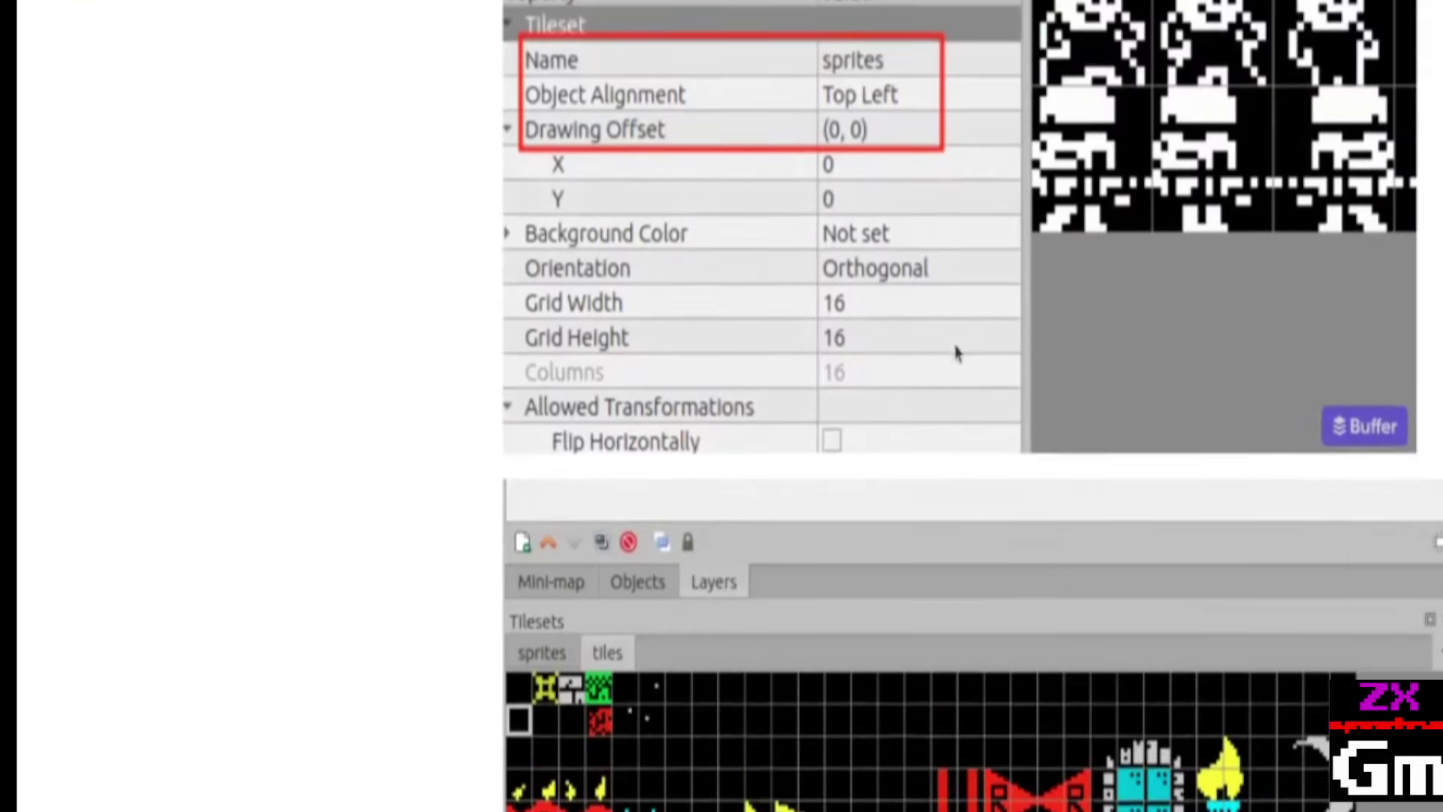
{"action": "scroll", "coordinate": [967, 348], "scroll_direction": "down", "scroll_amount": 3}
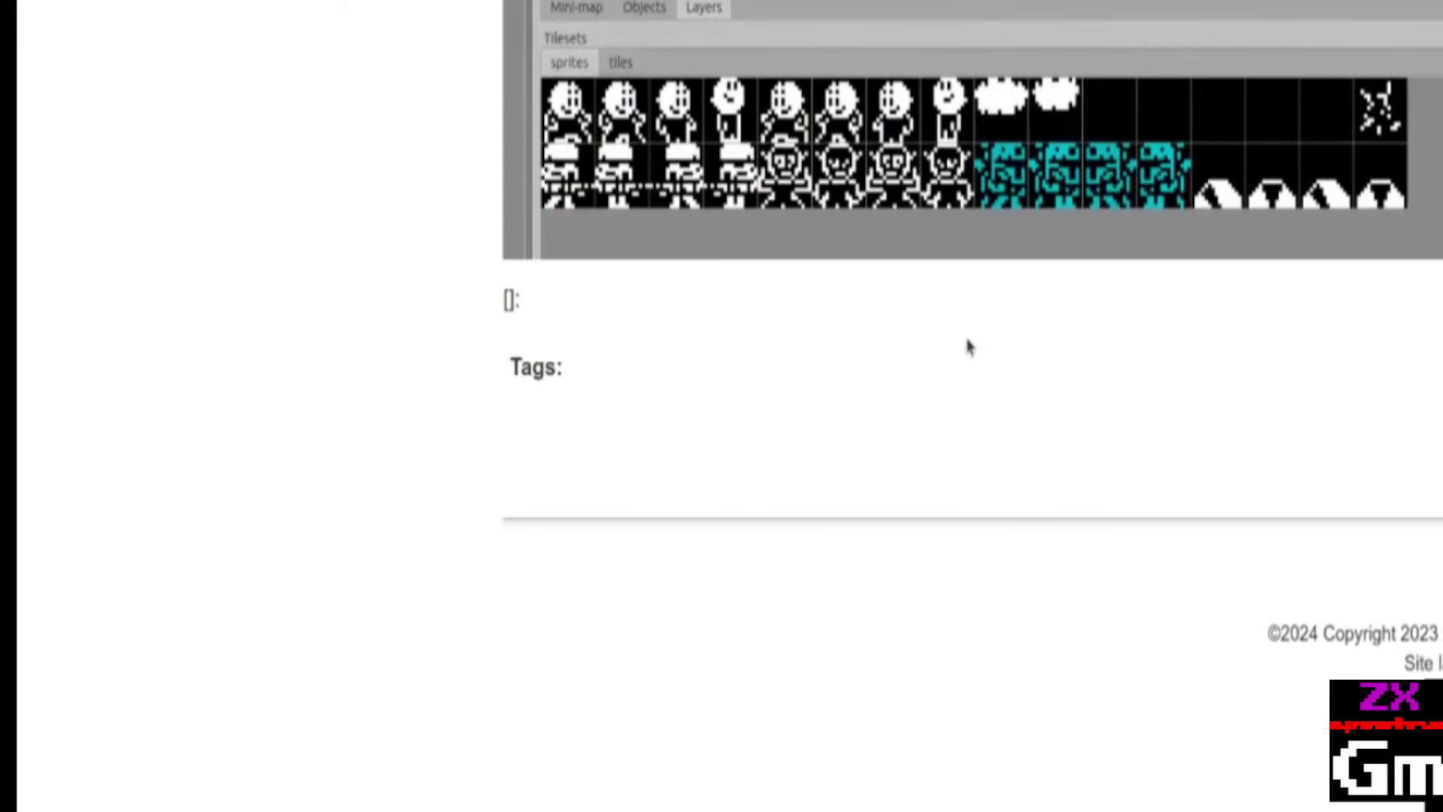
{"action": "scroll", "coordinate": [966, 345], "scroll_direction": "up", "scroll_amount": 20}
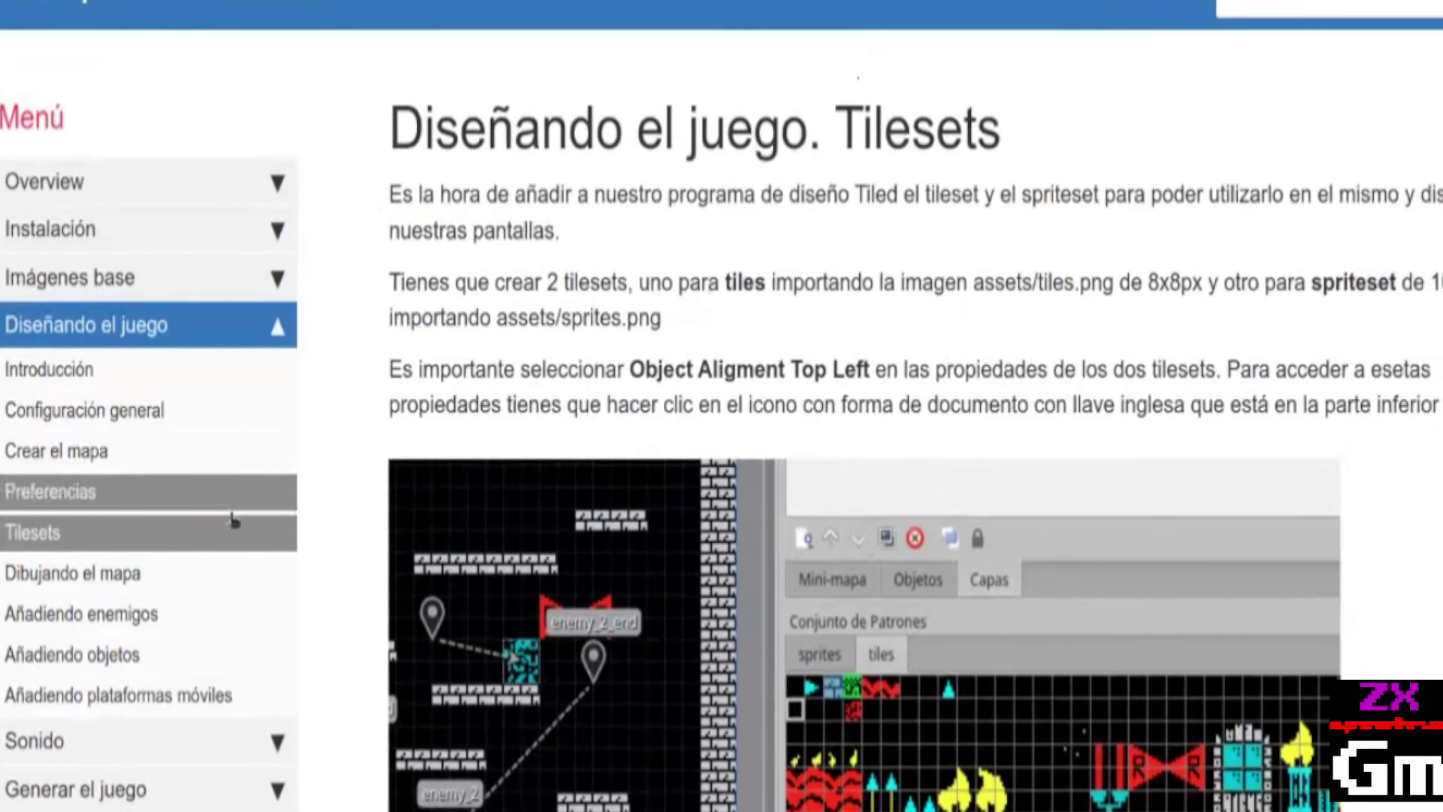
Open the Dibujando el mapa documentation page, and close the tiles tileset editor in Tiled to return to maps.tmx.
{"action": "left_click", "coordinate": [135, 568]}
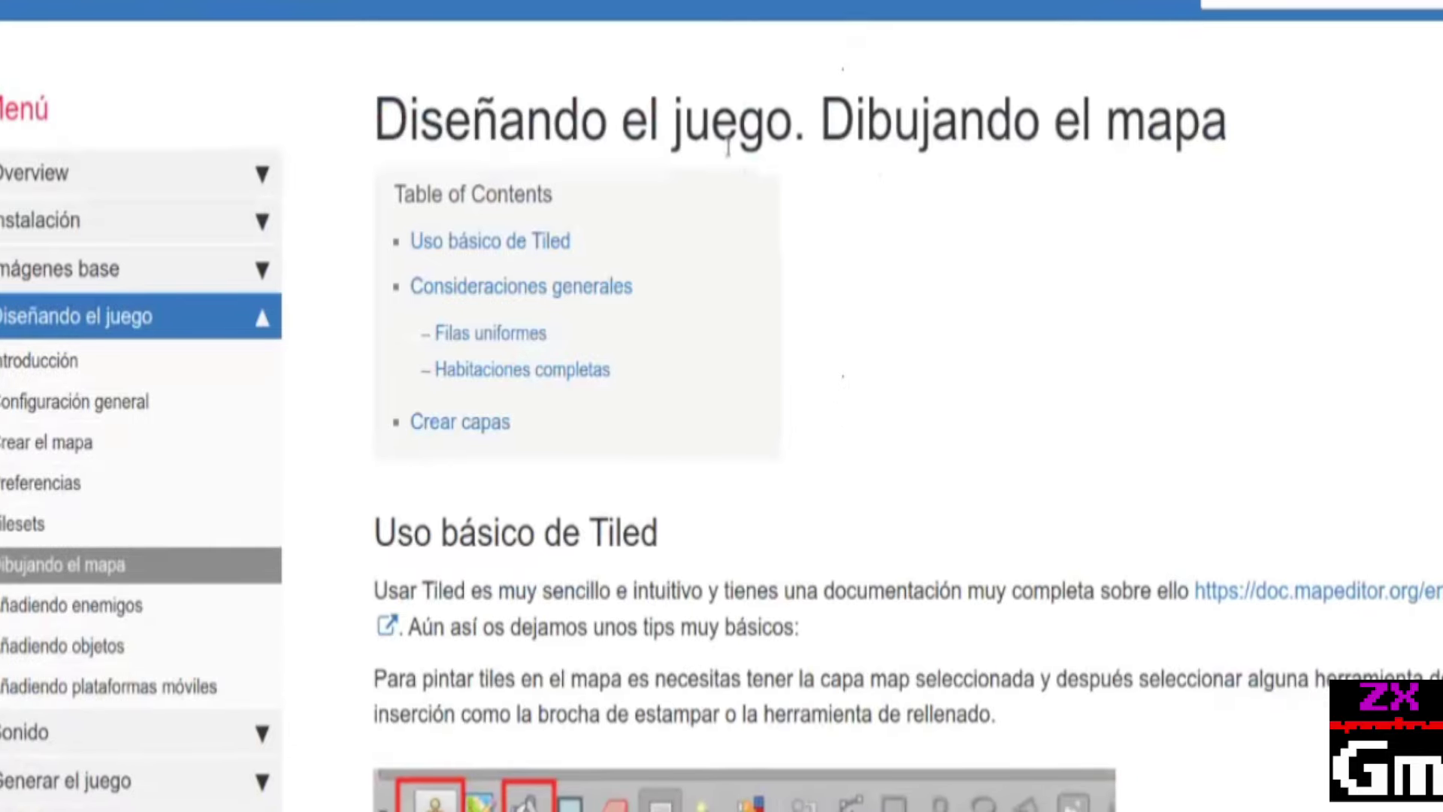
{"action": "key", "text": "alt+Tab"}
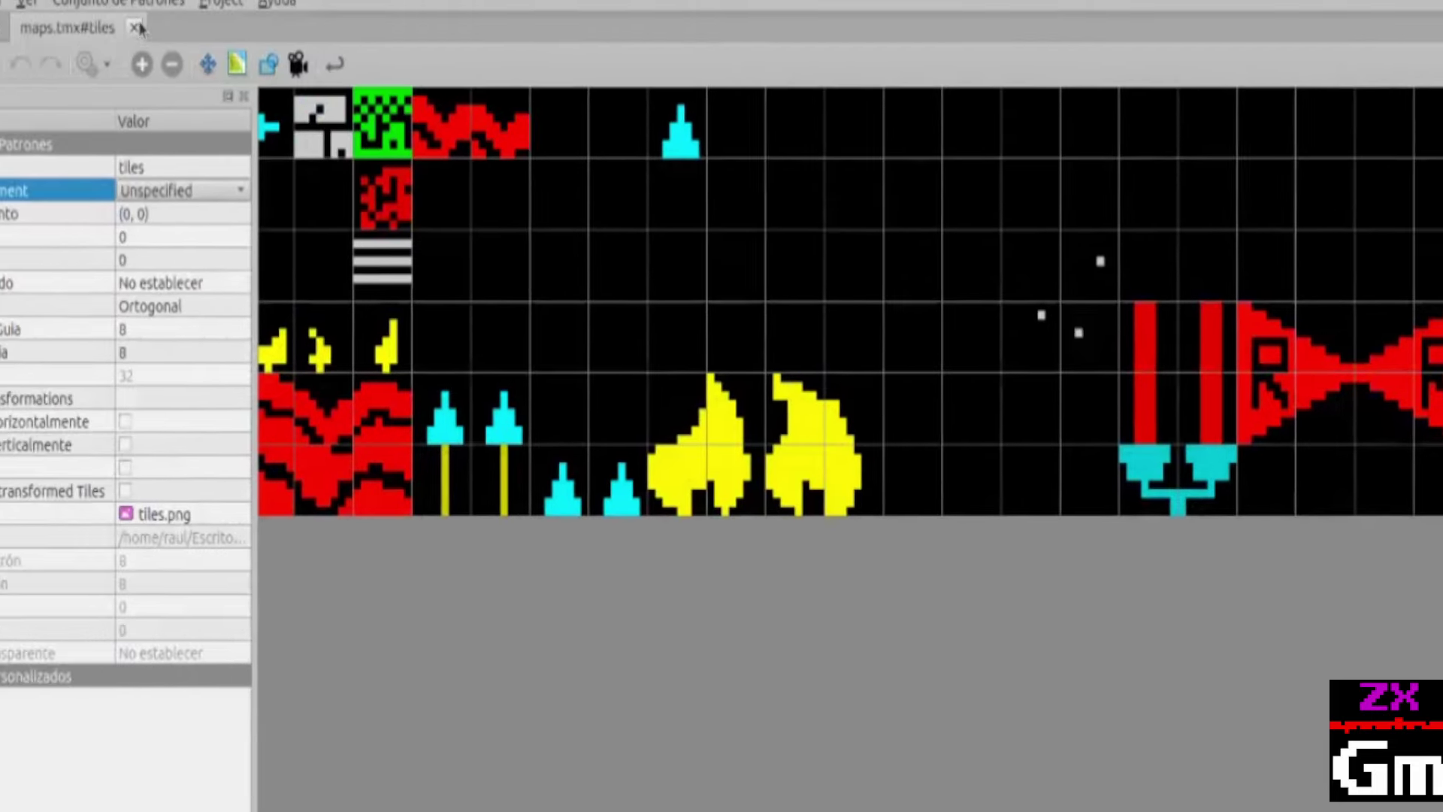
{"action": "left_click", "coordinate": [136, 28]}
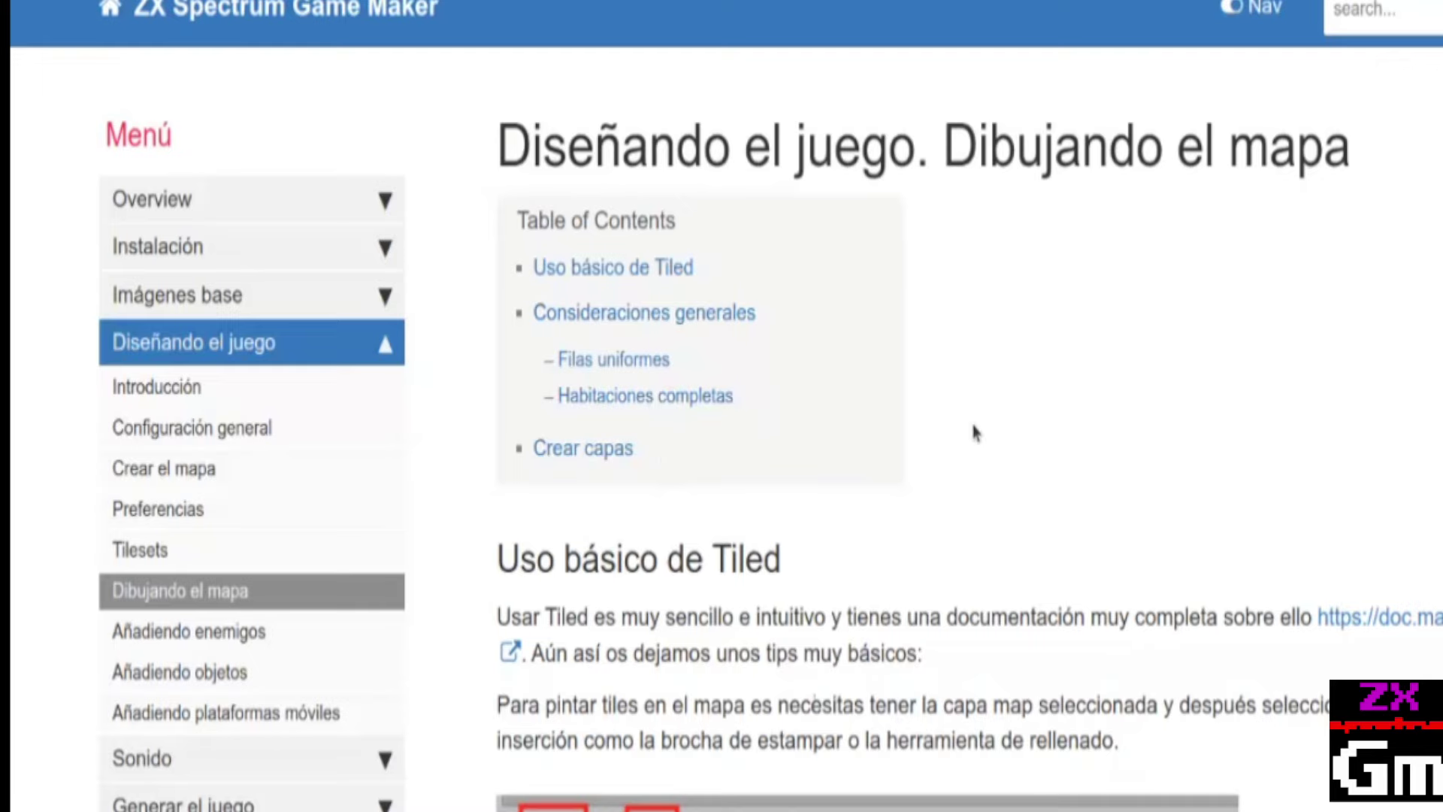
{"action": "scroll", "coordinate": [1022, 474], "scroll_direction": "down", "scroll_amount": 5}
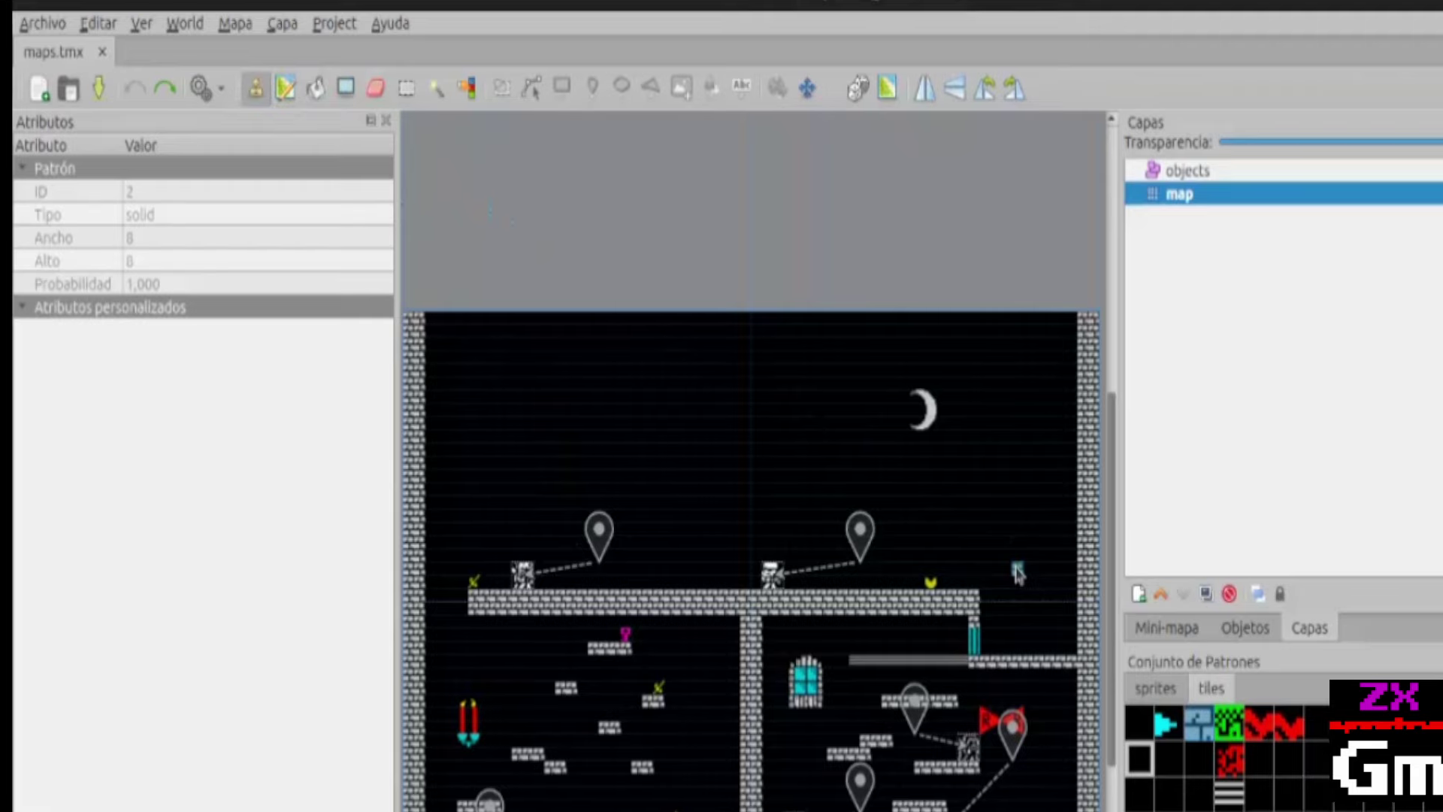
Paint an irregular grey brick platform below the moon on the map layer with the documented stamp brush.
{"action": "key", "text": "alt+Tab"}
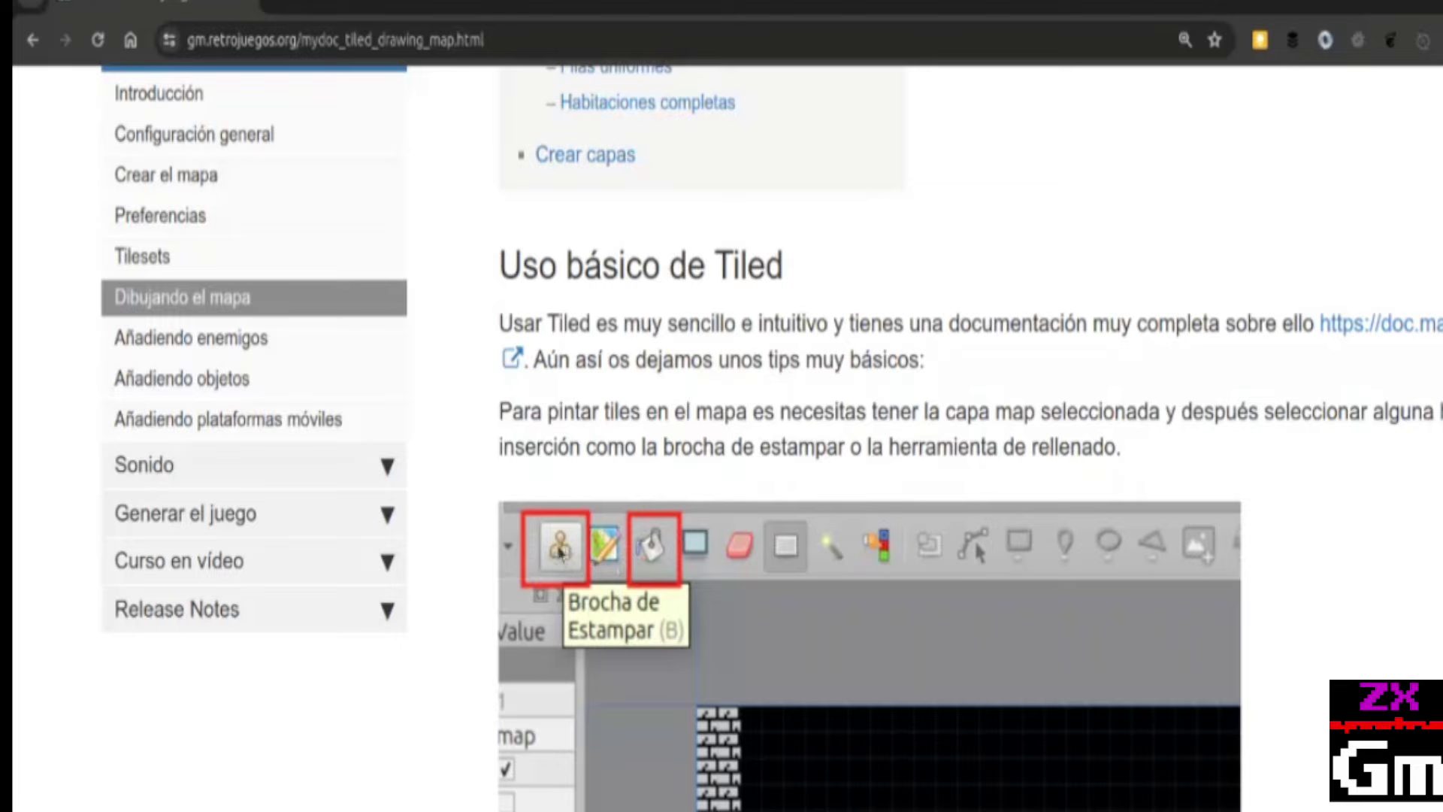
{"action": "key", "text": "alt+Tab"}
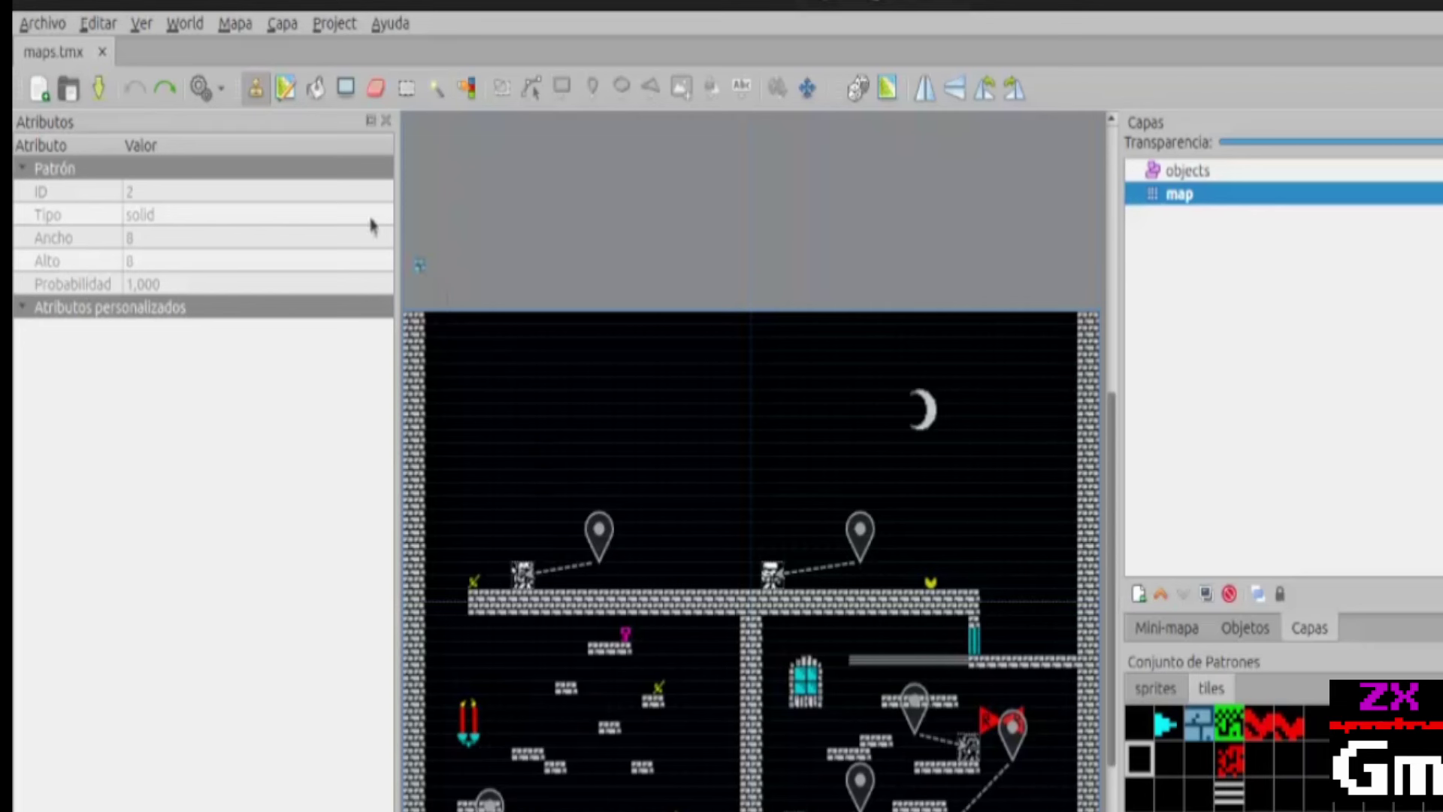
{"action": "left_click", "coordinate": [263, 96]}
{"action": "mouse_move", "coordinate": [770, 475]}
{"action": "left_mouse_down"}
{"action": "mouse_move", "coordinate": [851, 474]}
{"action": "mouse_move", "coordinate": [884, 447]}
{"action": "mouse_move", "coordinate": [909, 489]}
{"action": "left_mouse_up"}
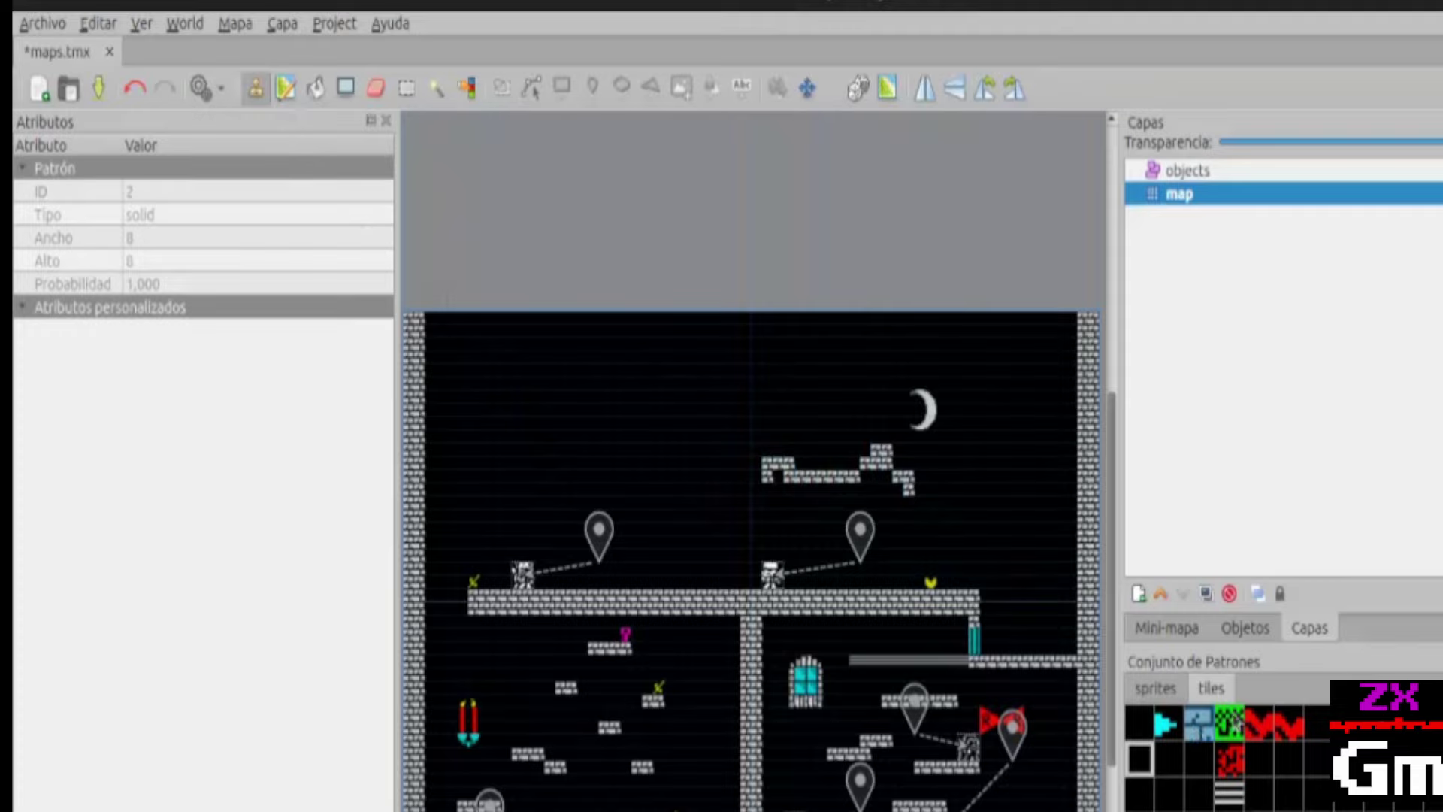
Stamp the green tile over the red ground tile as a two-row platform about six tiles wide near the outer wall.
{"action": "left_click", "coordinate": [1230, 761]}
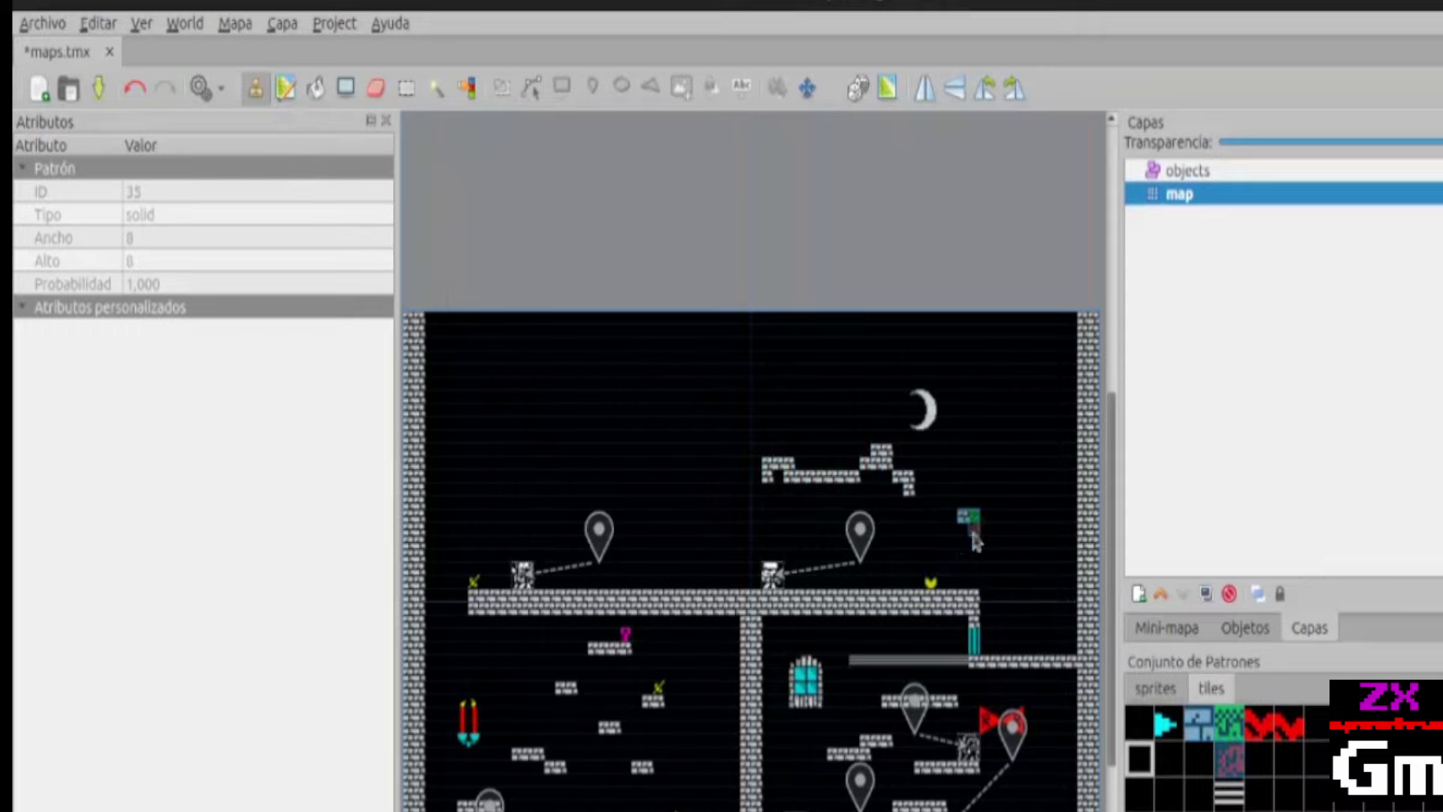
{"action": "left_click", "coordinate": [1222, 754]}
{"action": "left_click", "coordinate": [1199, 723]}
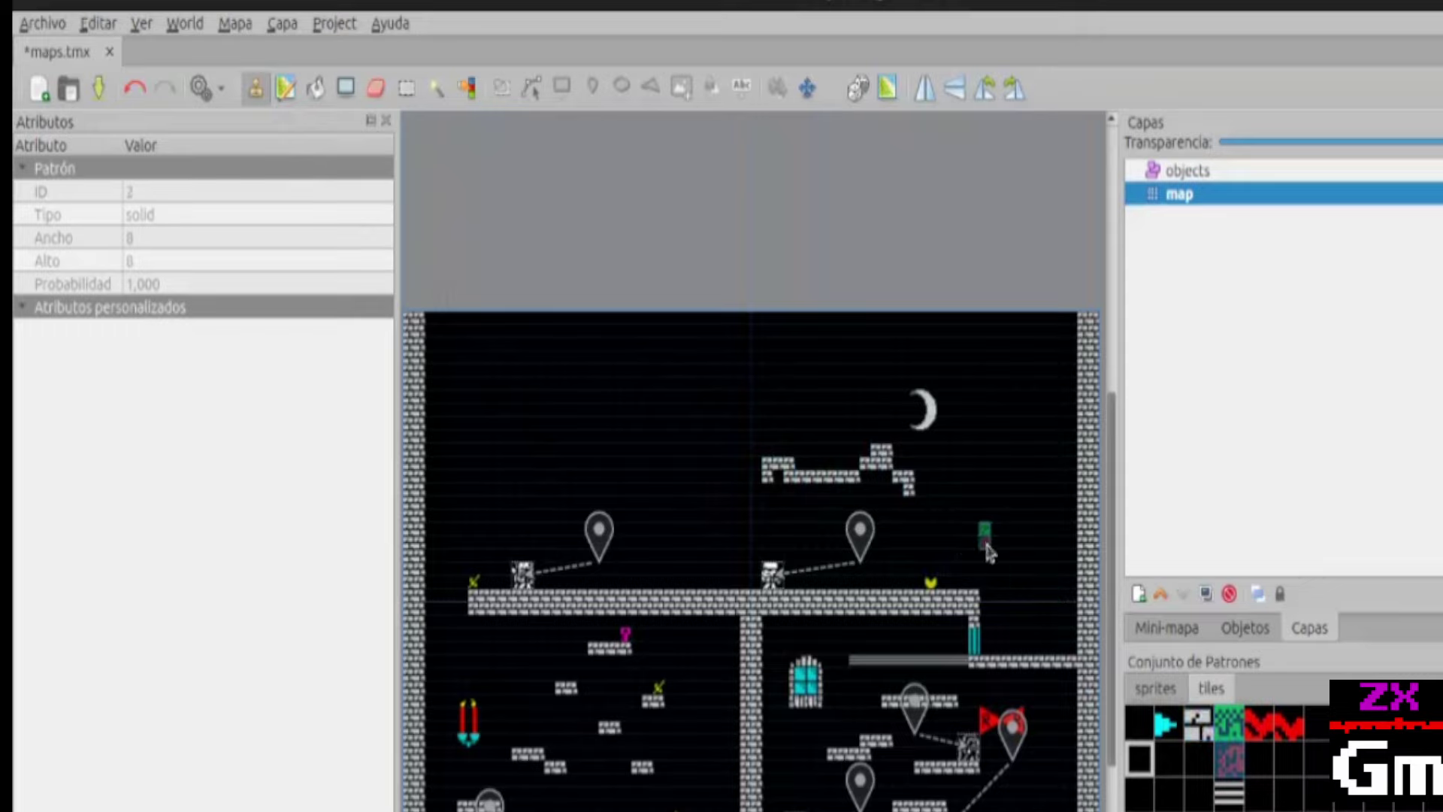
{"action": "left_click_drag", "start_coordinate": [994, 553], "coordinate": [1028, 551]}
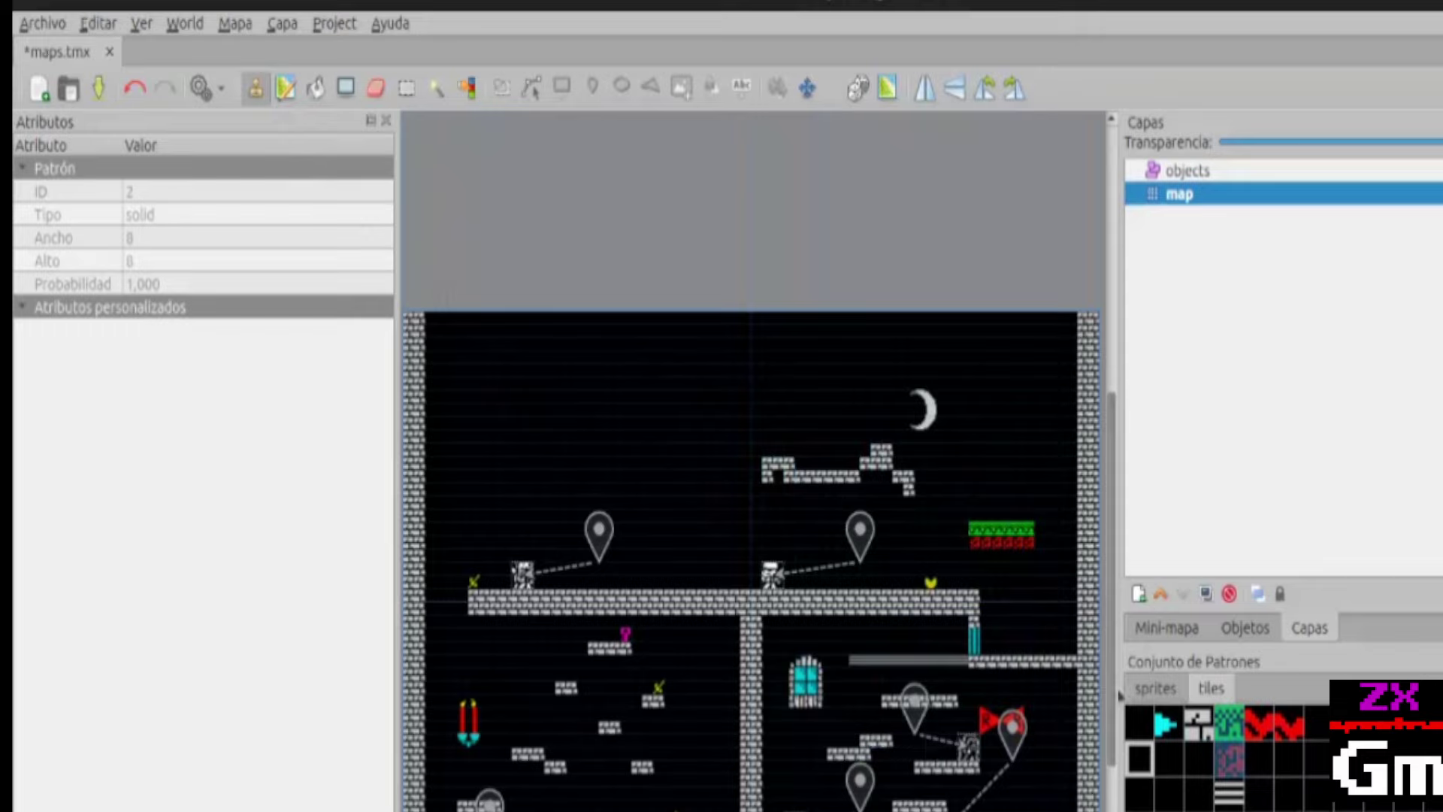
Paint over the green and red platform and the brick platform below the moon with the empty black tile.
{"action": "left_click", "coordinate": [1133, 723]}
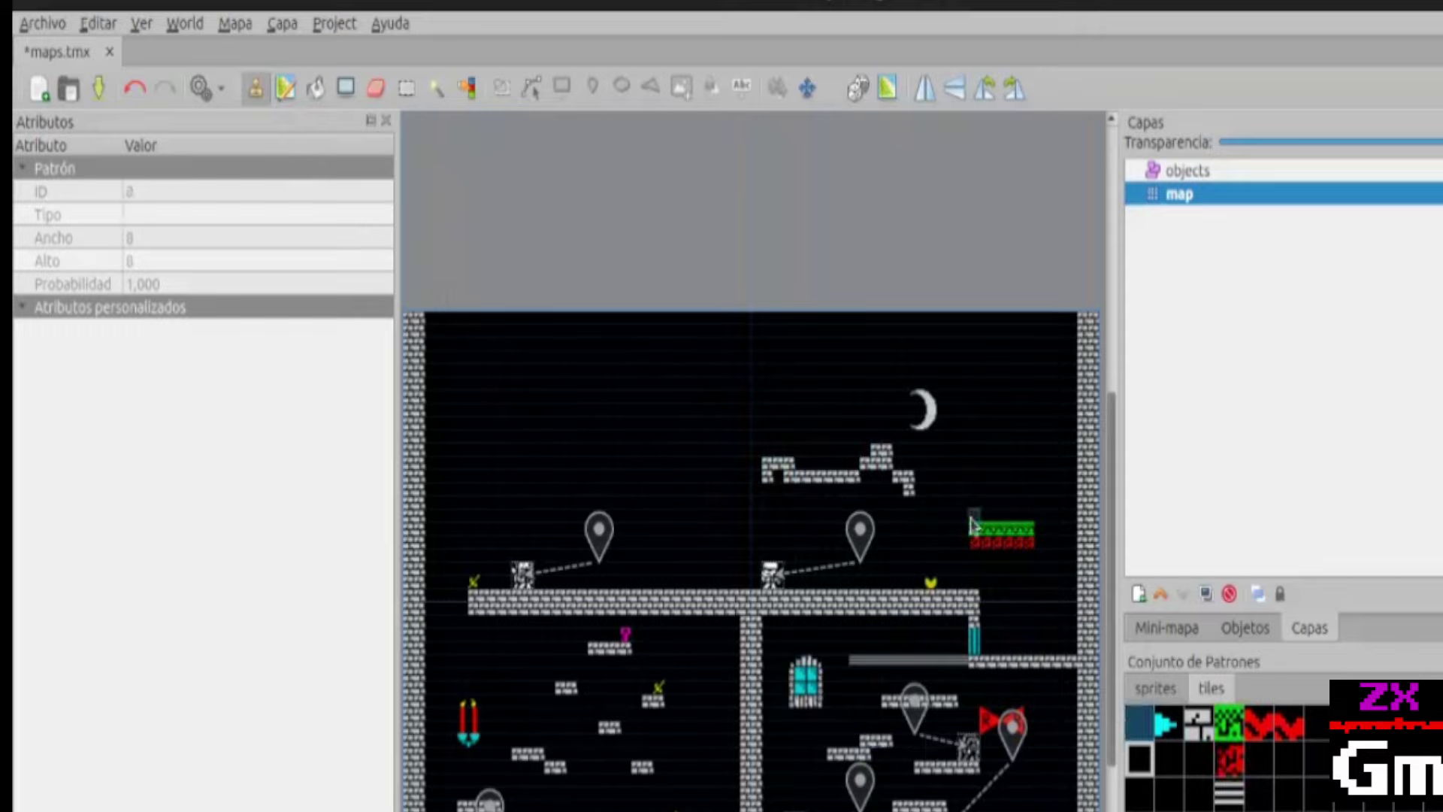
{"action": "left_click_drag", "start_coordinate": [973, 540], "coordinate": [1019, 542]}
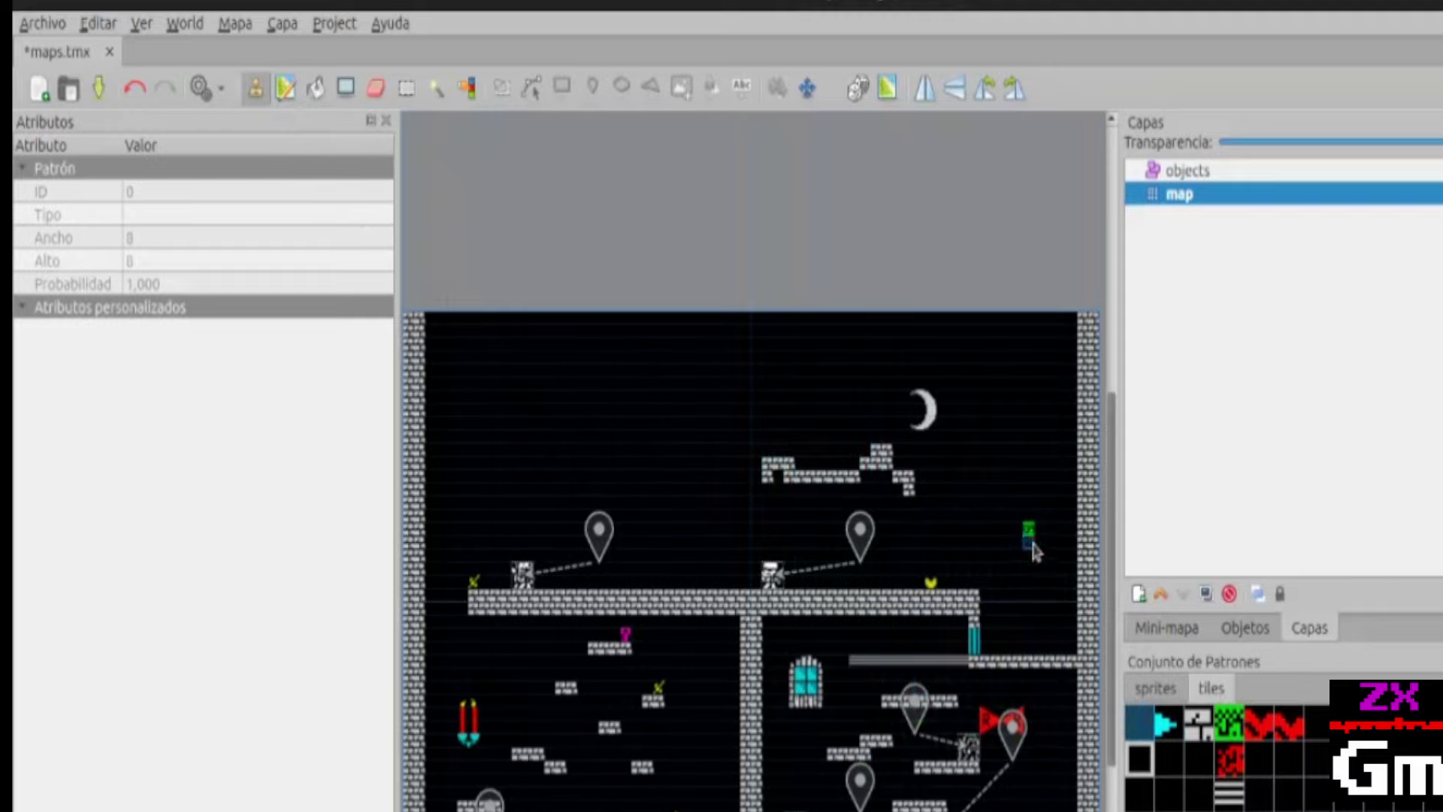
{"action": "left_click", "coordinate": [1027, 539]}
{"action": "mouse_move", "coordinate": [910, 489]}
{"action": "left_mouse_down"}
{"action": "mouse_move", "coordinate": [868, 460]}
{"action": "mouse_move", "coordinate": [779, 478]}
{"action": "mouse_move", "coordinate": [775, 461]}
{"action": "mouse_move", "coordinate": [908, 470]}
{"action": "left_mouse_up"}
Compare the stamp brush and fill tools illustrated on the Dibujando el mapa page with the map in Tiled.
{"action": "key", "text": "alt+Tab"}
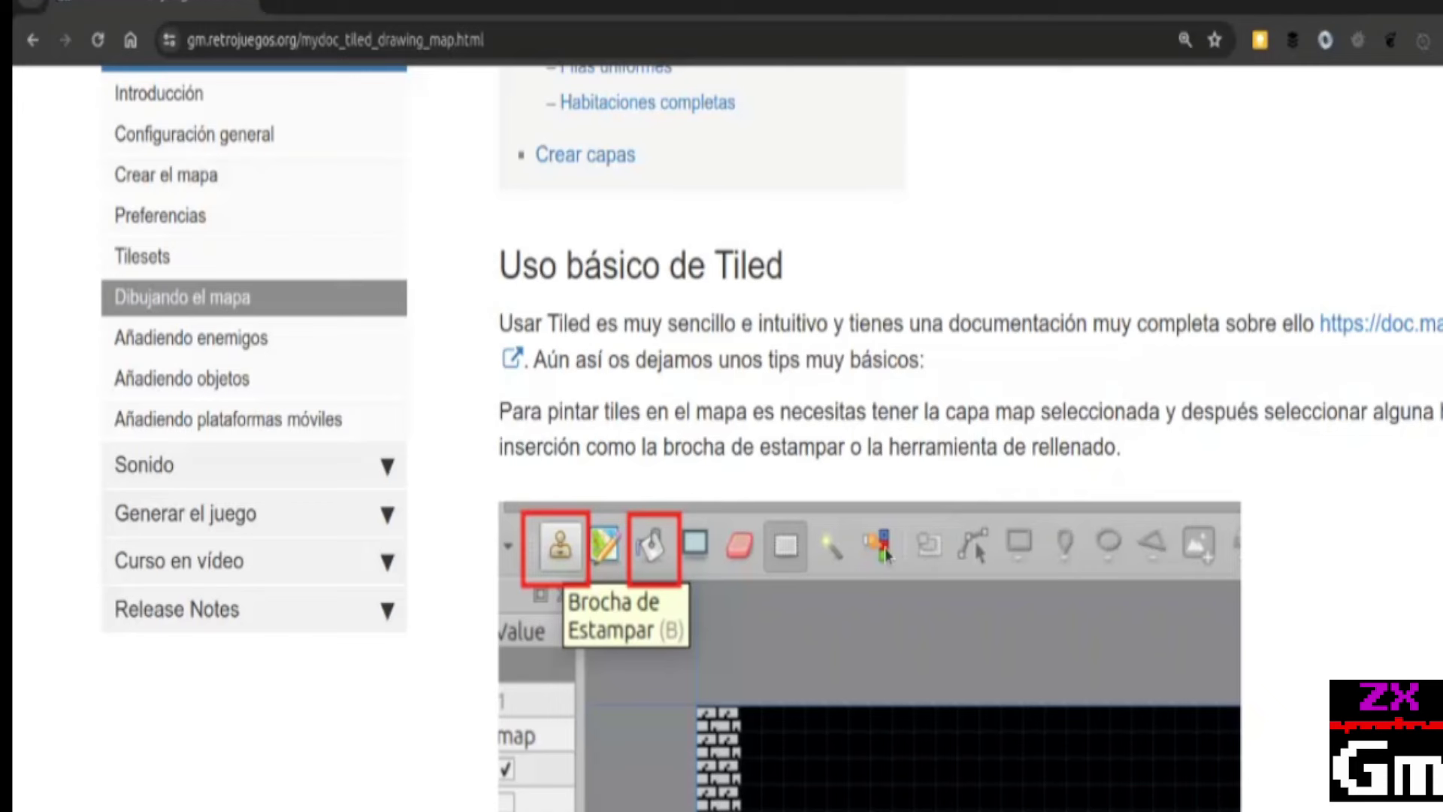
{"action": "key", "text": "alt+Tab"}
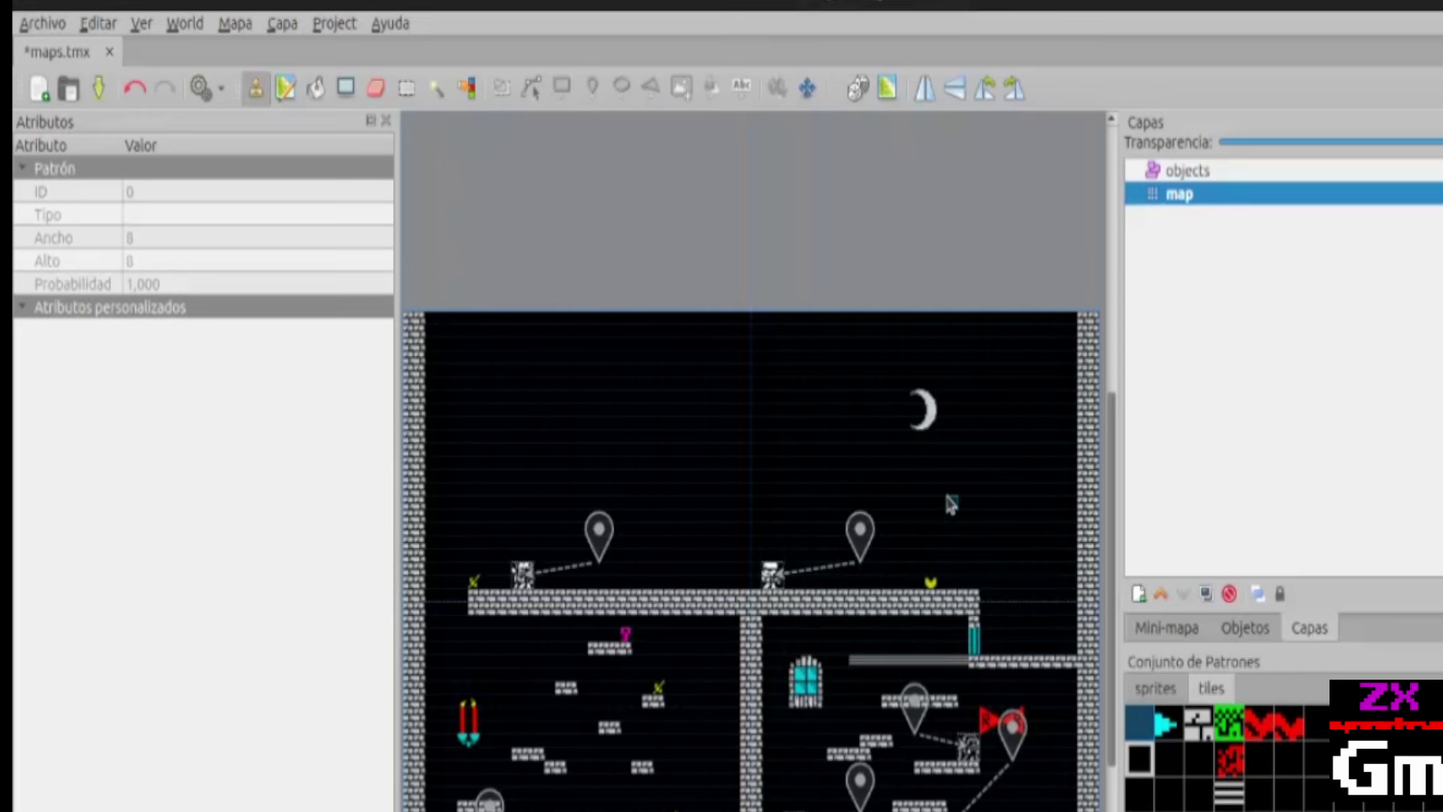
{"action": "key", "text": "alt+Tab"}
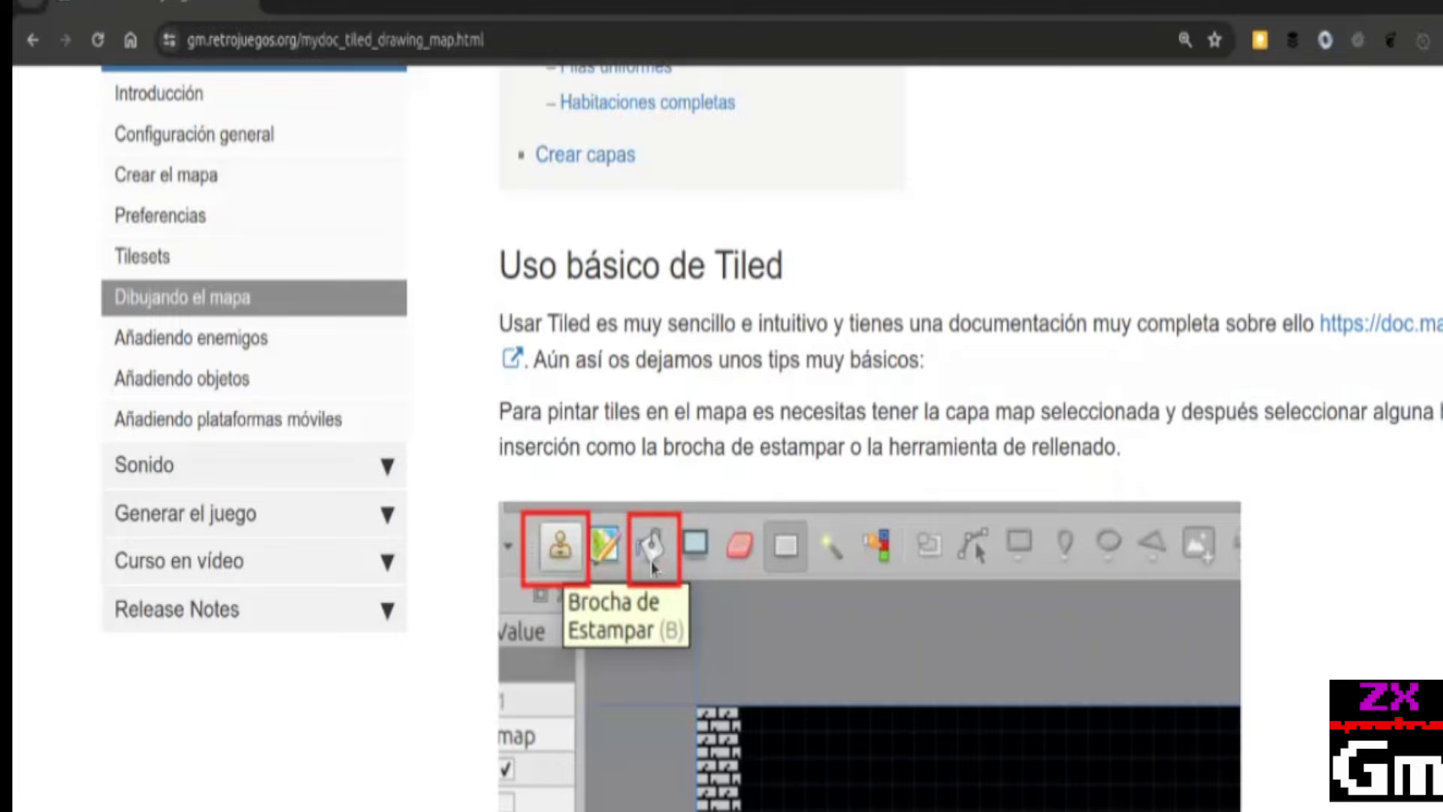
{"action": "key", "text": "alt+Tab"}
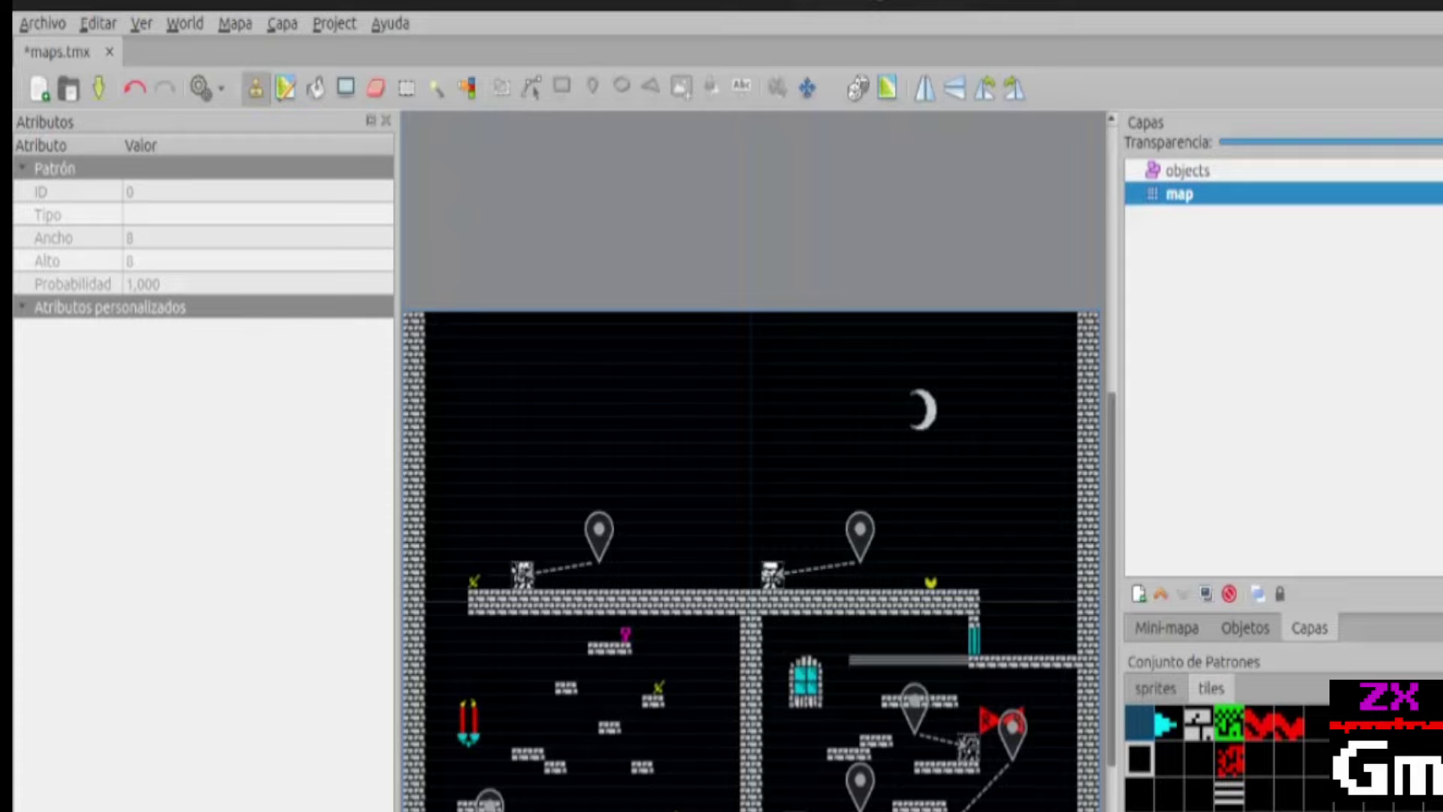
Try to paint over the inner column of the outer brick wall with the empty black tile.
{"action": "scroll", "coordinate": [973, 573], "scroll_direction": "right", "scroll_amount": 5}
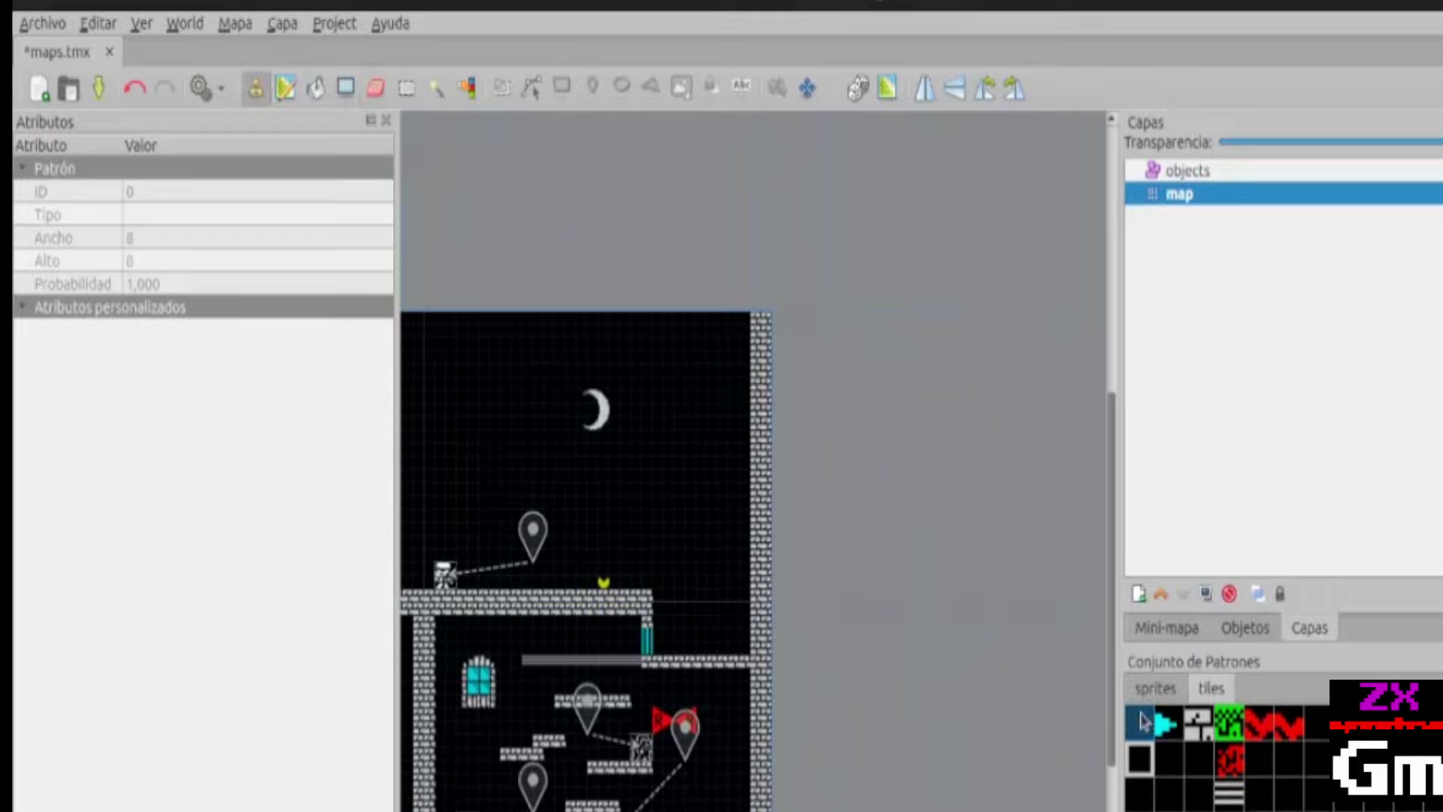
{"action": "left_click", "coordinate": [760, 318]}
{"action": "mouse_move", "coordinate": [761, 323]}
{"action": "left_mouse_down"}
{"action": "mouse_move", "coordinate": [756, 711]}
{"action": "mouse_move", "coordinate": [741, 442]}
{"action": "mouse_move", "coordinate": [760, 322]}
{"action": "left_mouse_up"}
{"action": "mouse_move", "coordinate": [759, 323]}
{"action": "left_mouse_down"}
{"action": "mouse_move", "coordinate": [754, 662]}
{"action": "mouse_move", "coordinate": [771, 789]}
{"action": "left_mouse_up"}
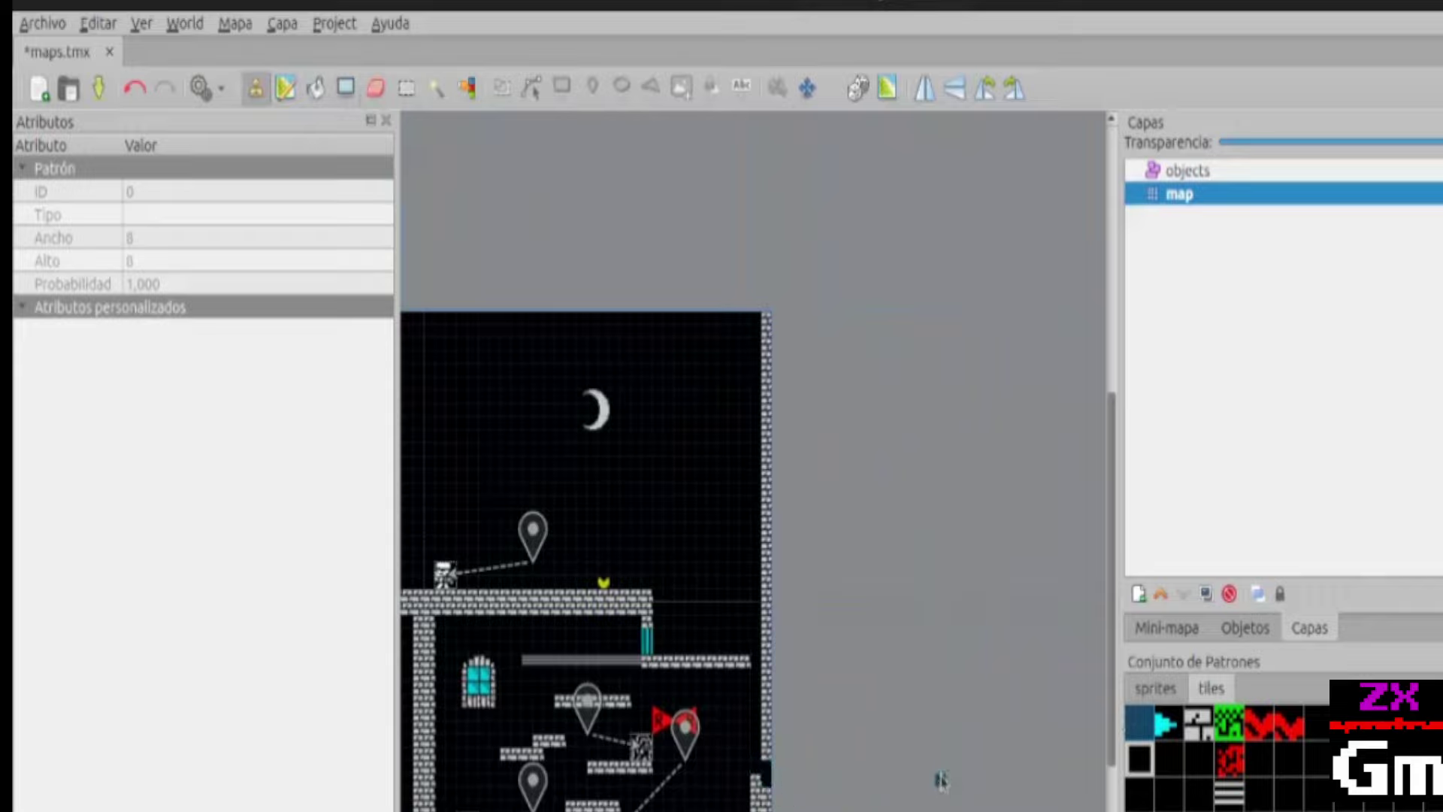
{"action": "key", "text": "ctrl+z"}
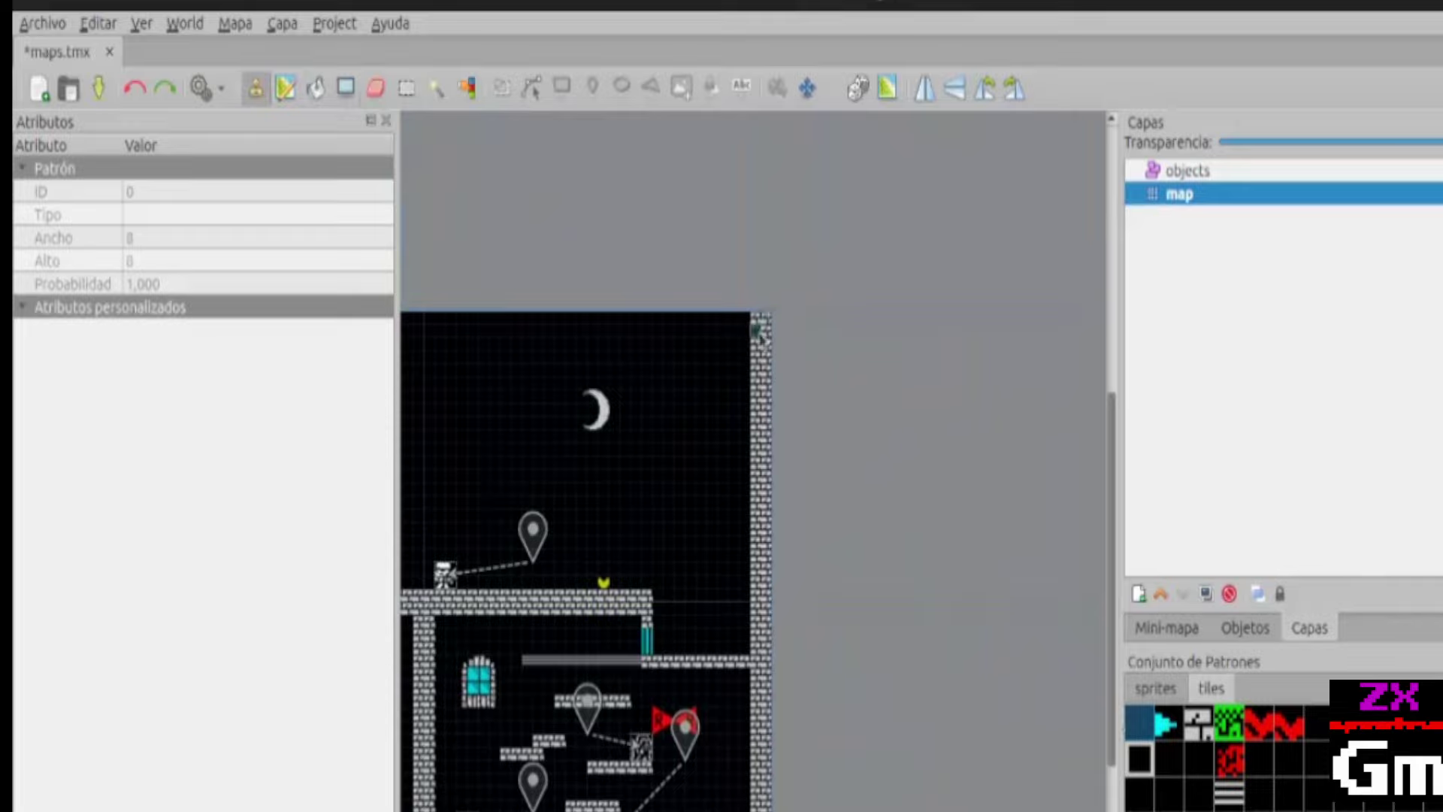
{"action": "mouse_move", "coordinate": [759, 331]}
{"action": "left_mouse_down"}
{"action": "mouse_move", "coordinate": [755, 808]}
{"action": "mouse_move", "coordinate": [744, 589]}
{"action": "left_mouse_up"}
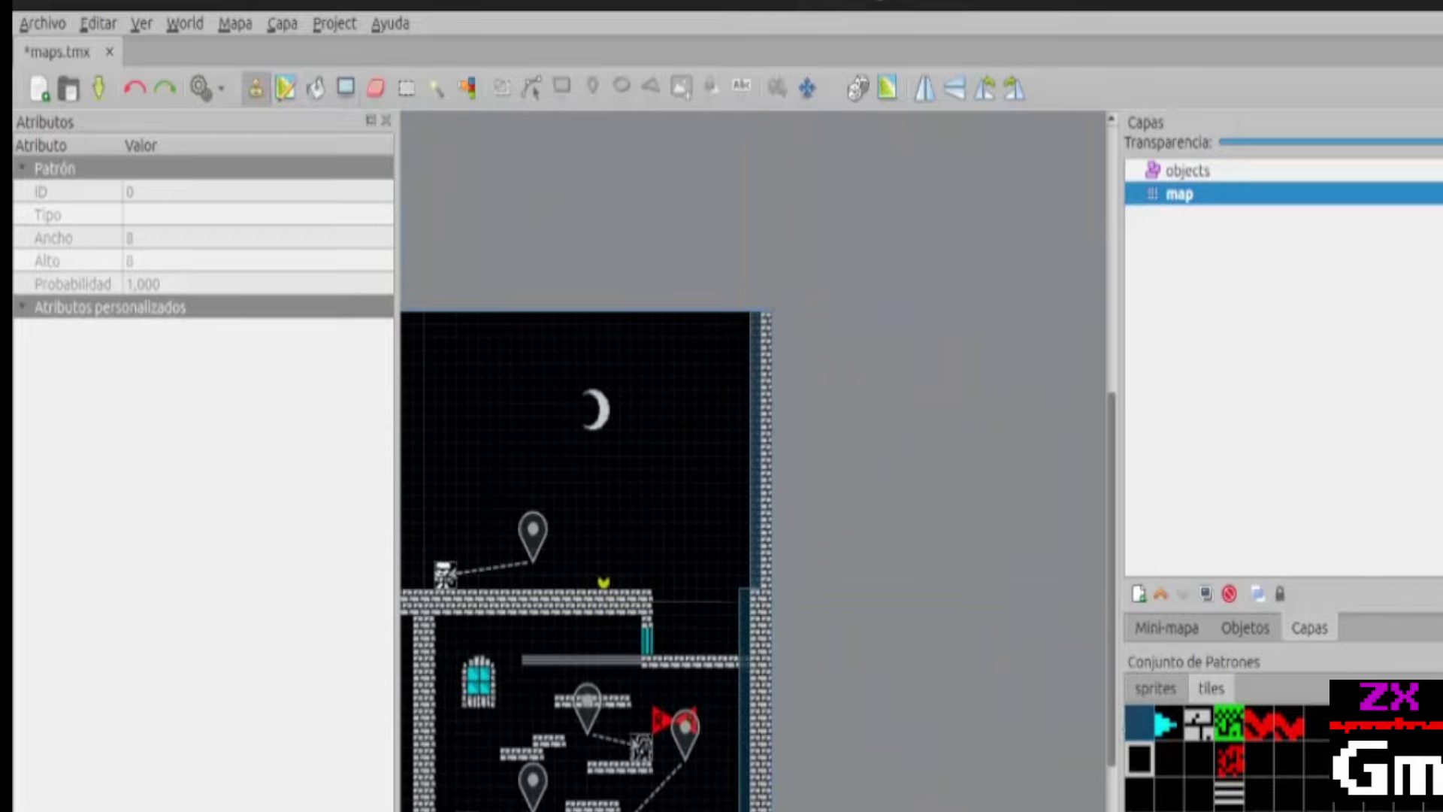
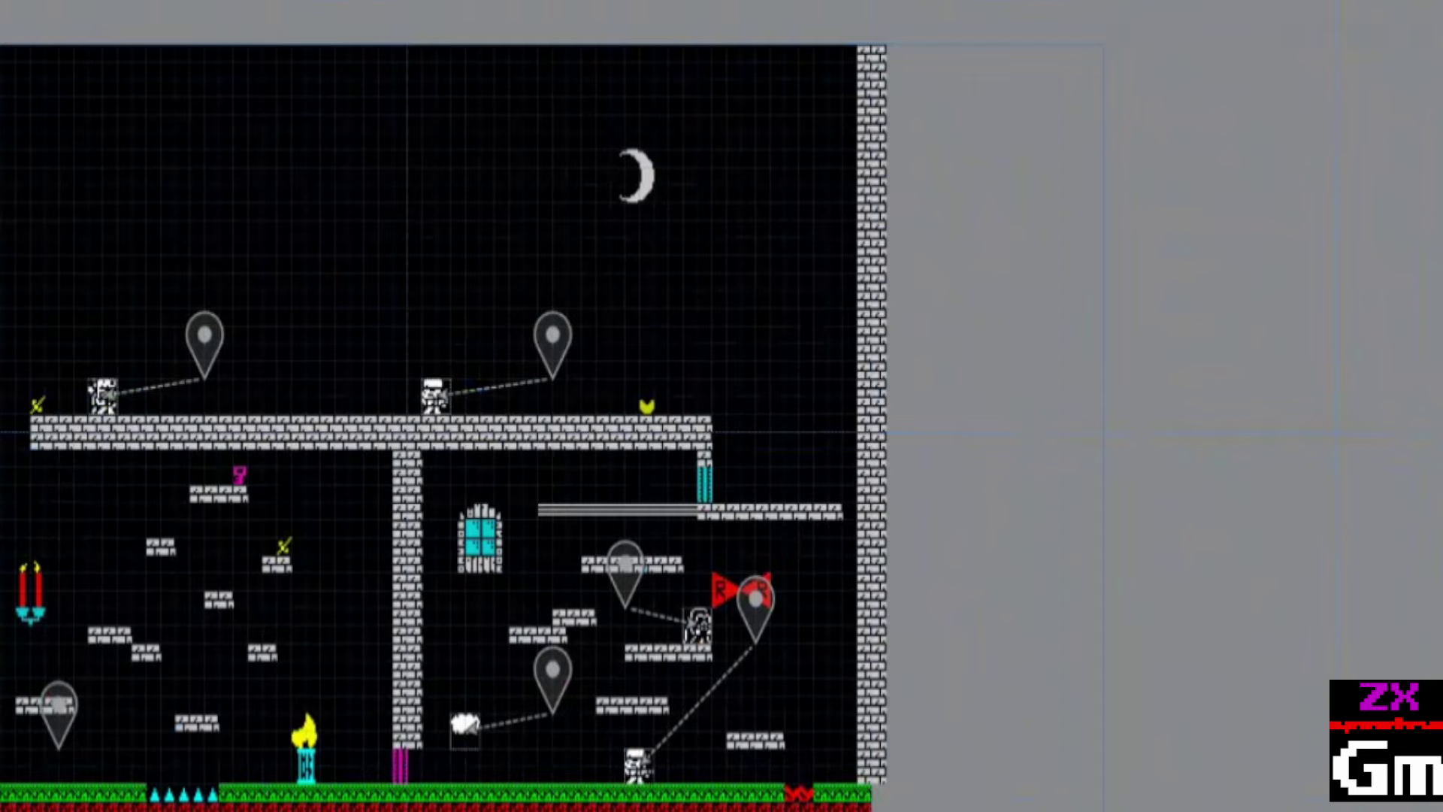
Check the major grid size in the interface preferences.
{"action": "left_click", "coordinate": [57, 1]}
{"action": "left_click", "coordinate": [86, 235]}
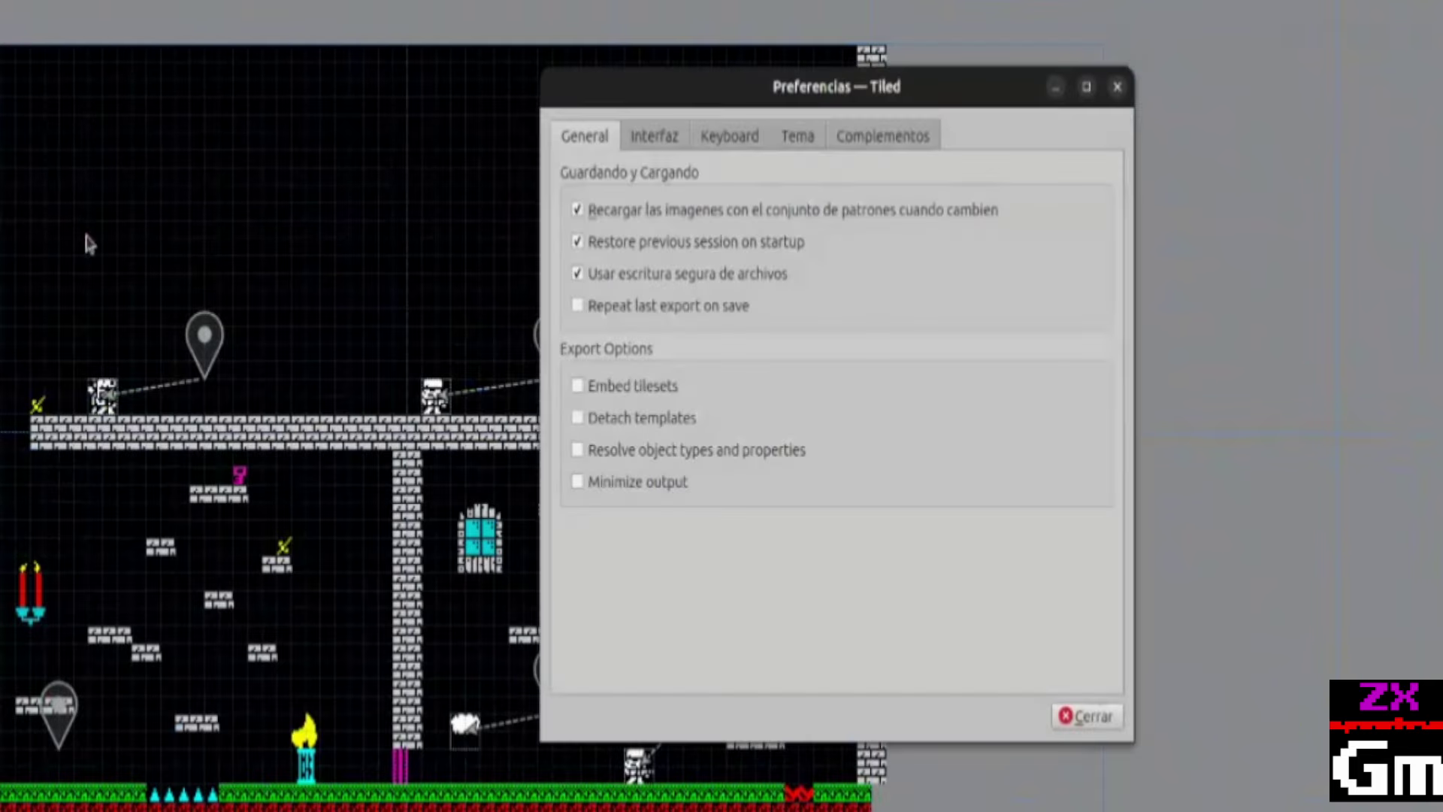
{"action": "left_click", "coordinate": [658, 134]}
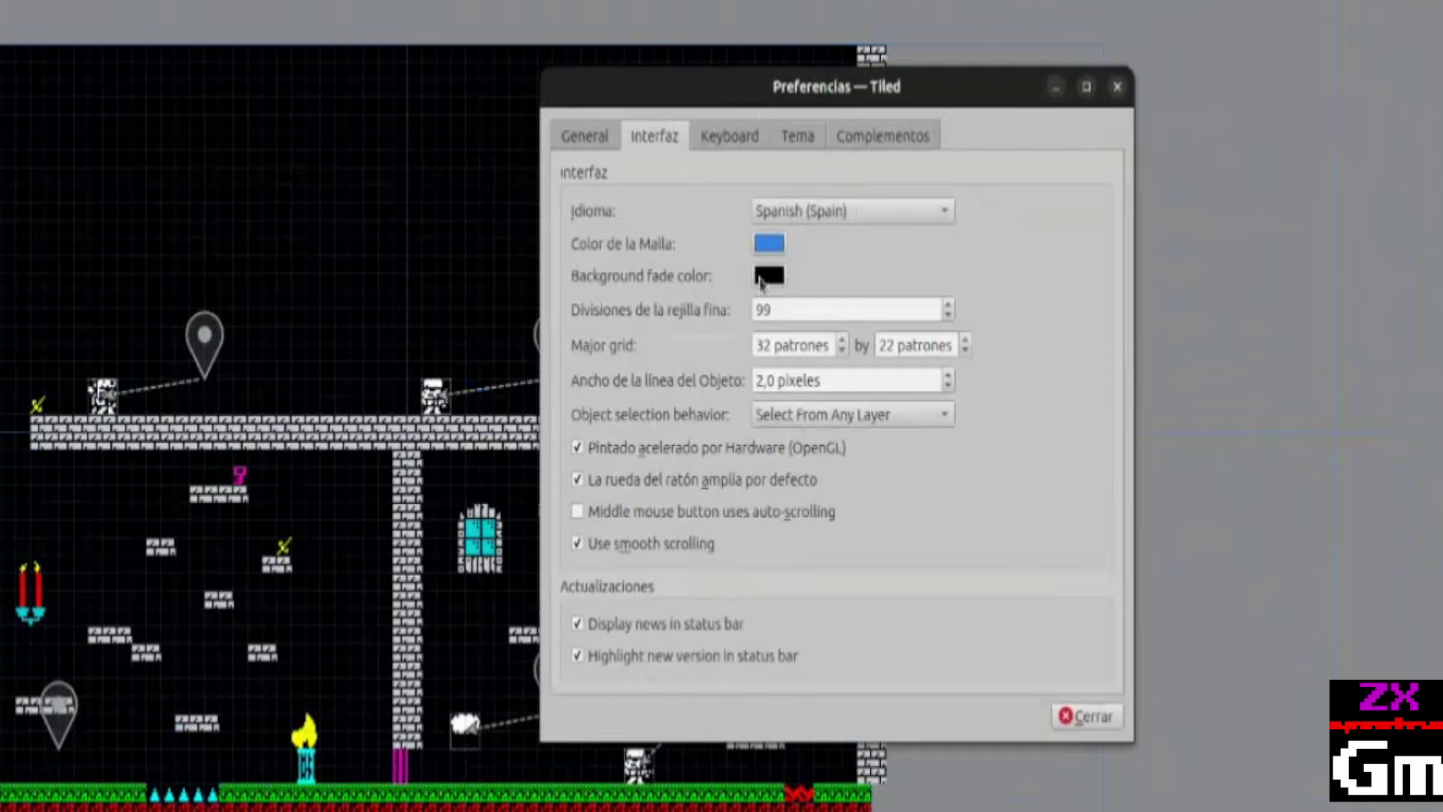
{"action": "key", "text": "Escape"}
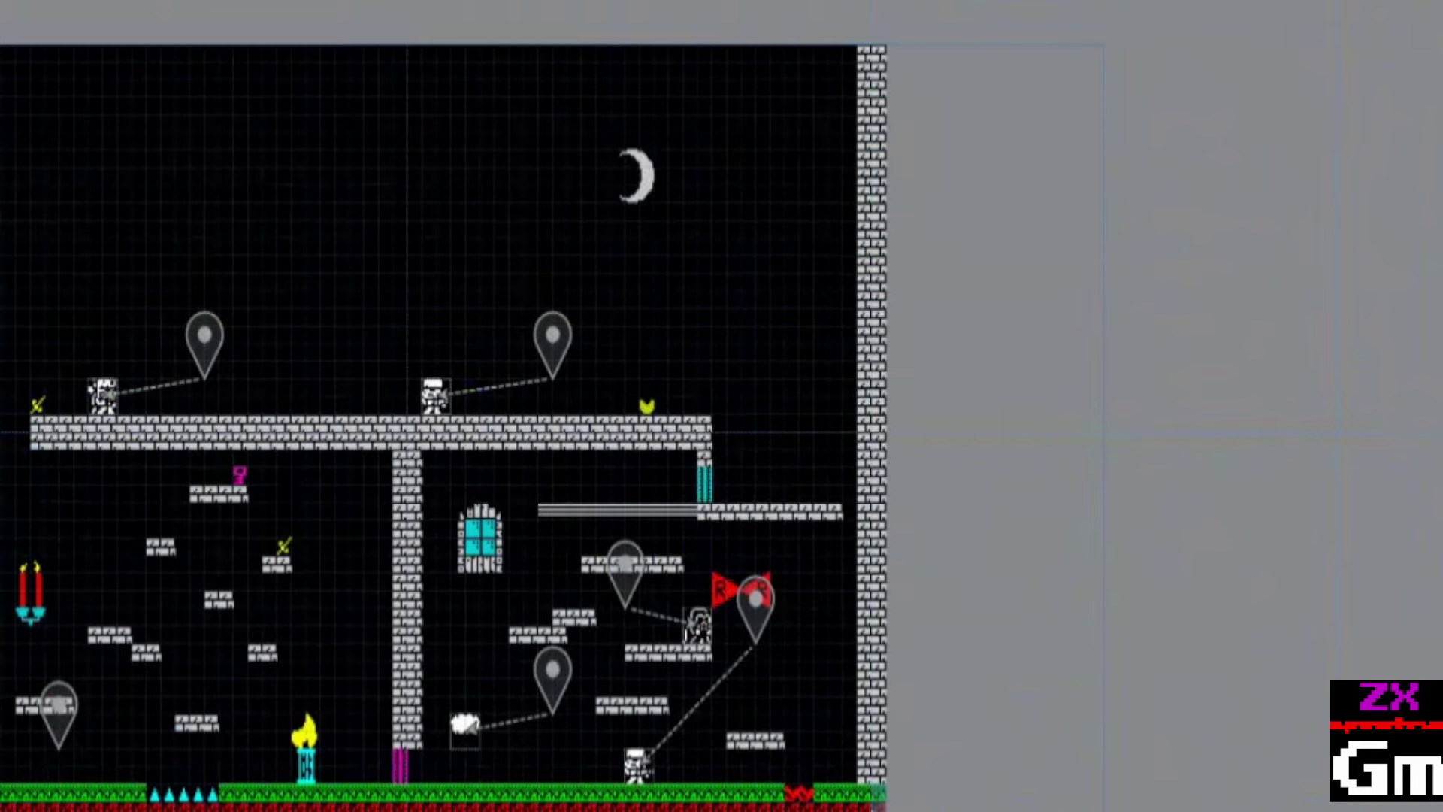
Extend the green and red ground in a straight line from the outer wall to the edge of the widened map.
{"action": "left_click_drag", "start_coordinate": [884, 797], "coordinate": [1330, 797]}
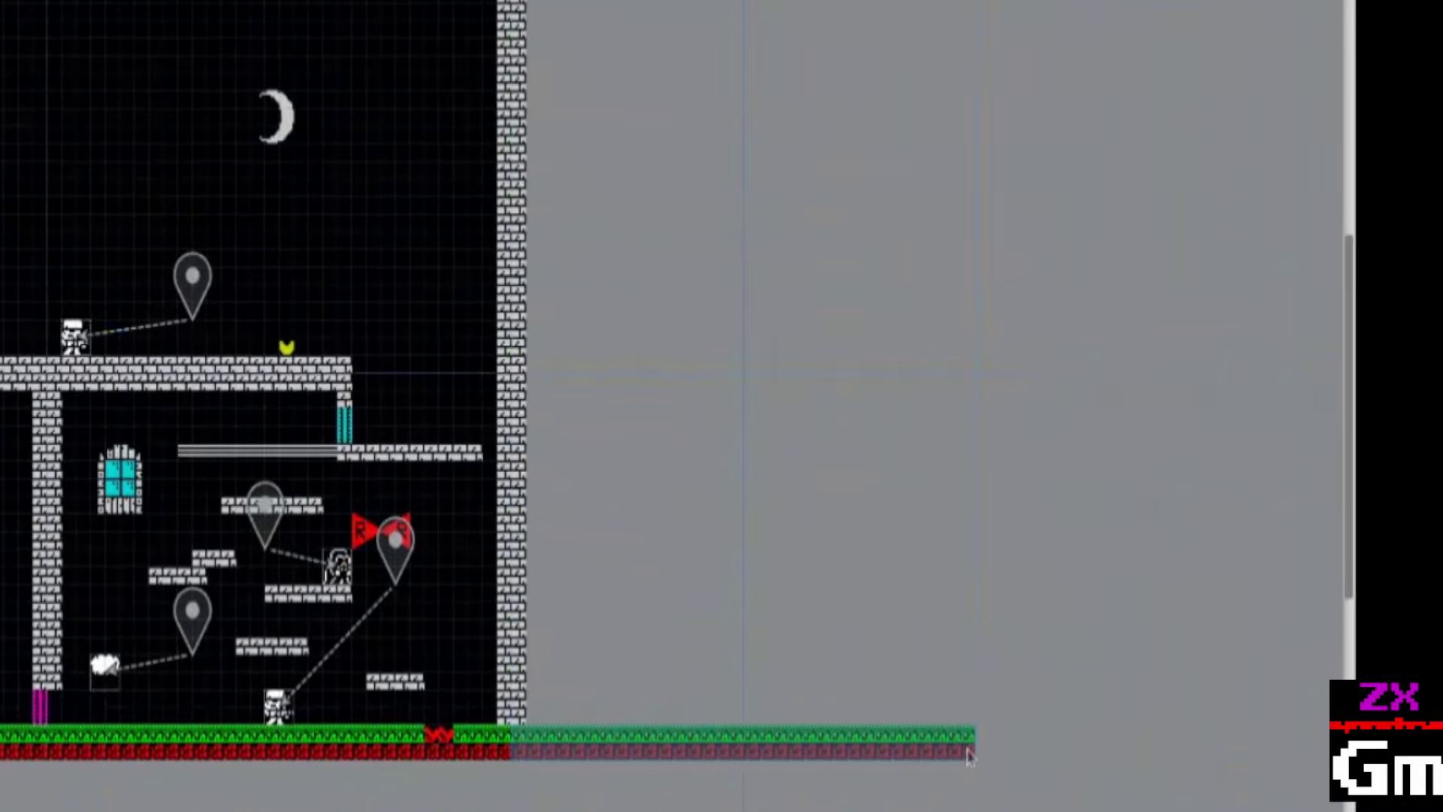
{"action": "left_click", "coordinate": [970, 756]}
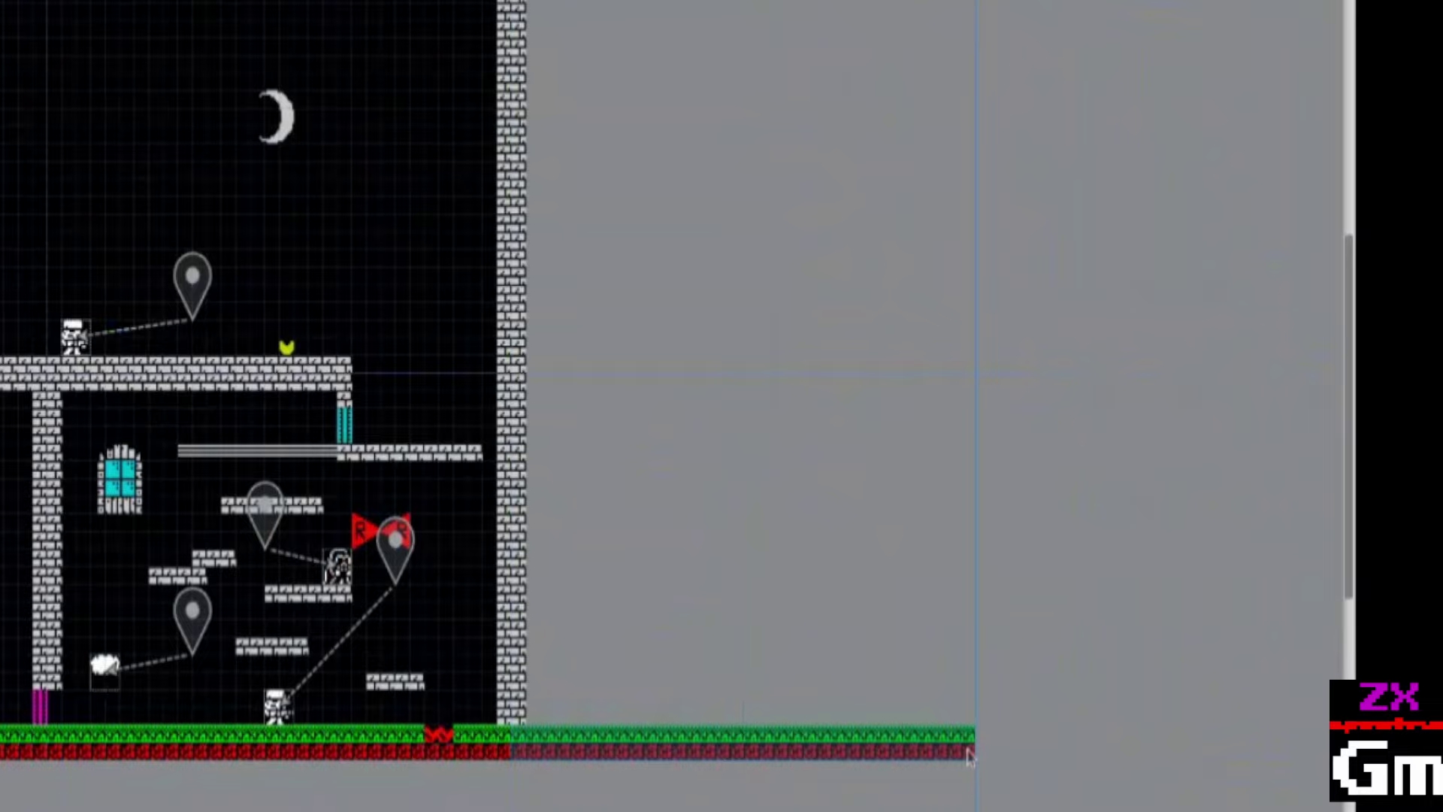
{"action": "left_click", "coordinate": [969, 757]}
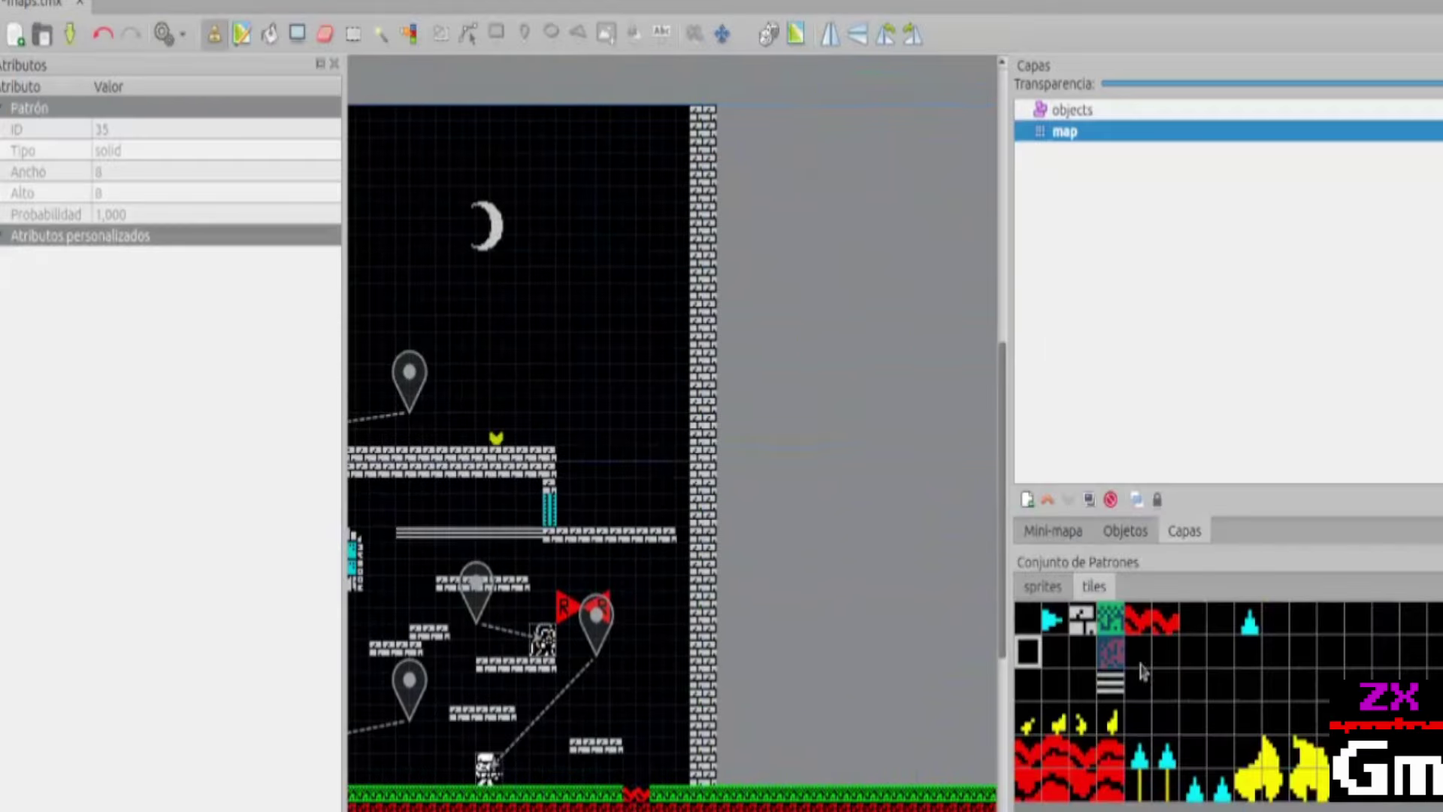
Stamp a one-tile-thick brick ceiling and outer wall around the blank new area beside the existing wall.
{"action": "left_click", "coordinate": [1088, 636]}
{"action": "key", "text": "ctrl+Tab"}
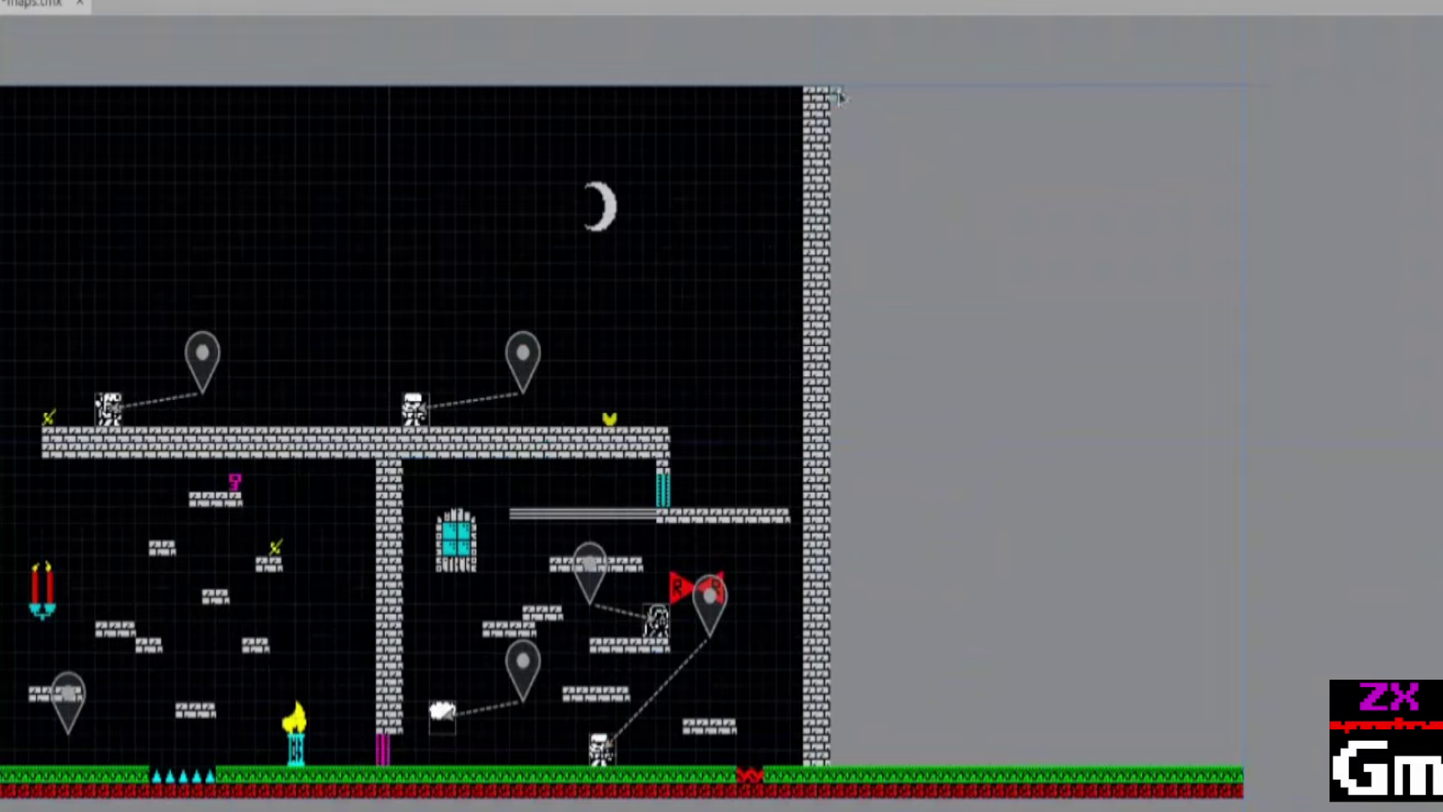
{"action": "mouse_move", "coordinate": [840, 96]}
{"action": "left_mouse_down"}
{"action": "mouse_move", "coordinate": [1180, 87]}
{"action": "mouse_move", "coordinate": [1231, 100]}
{"action": "mouse_move", "coordinate": [1212, 366]}
{"action": "mouse_move", "coordinate": [1237, 759]}
{"action": "left_mouse_up"}
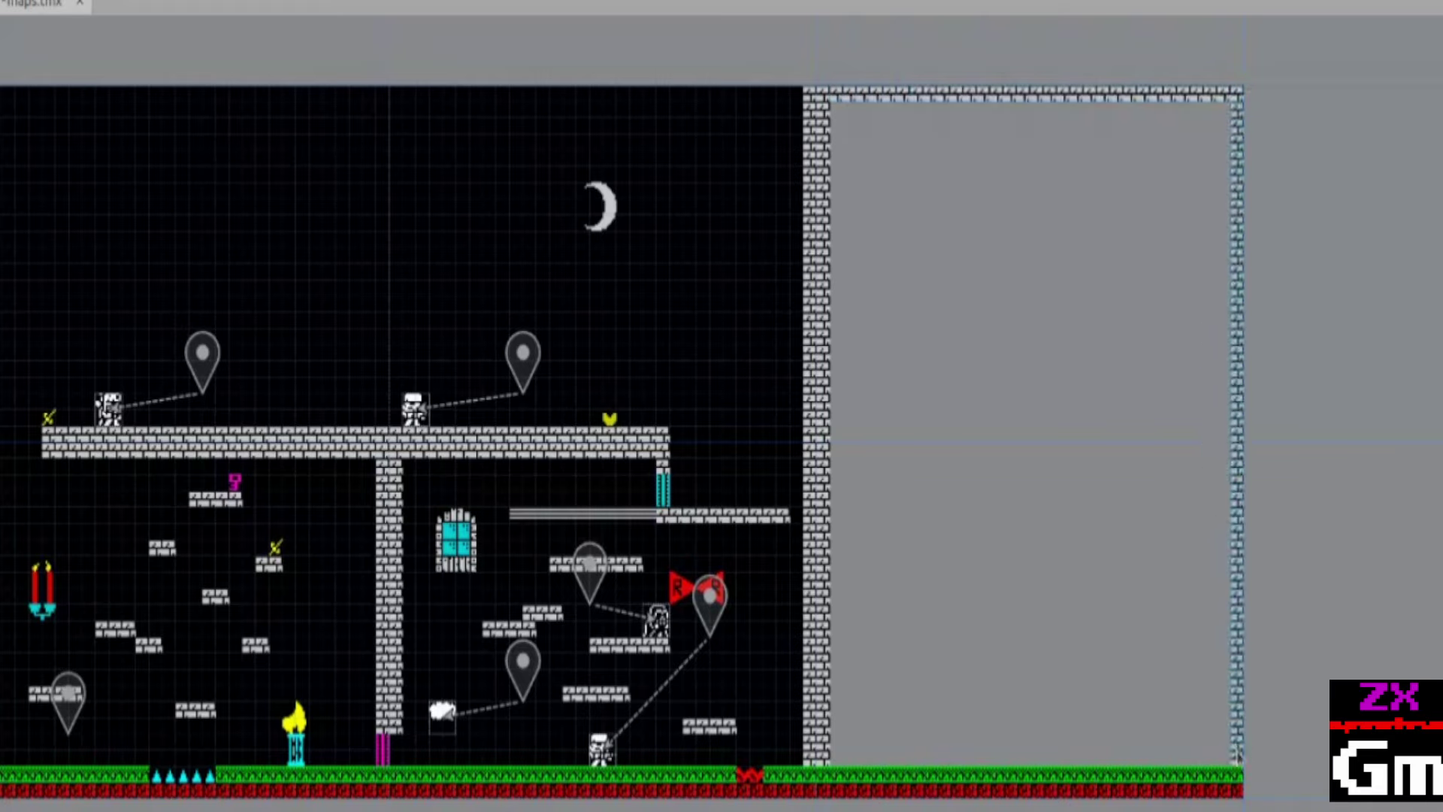
{"action": "key", "text": "alt+Tab"}
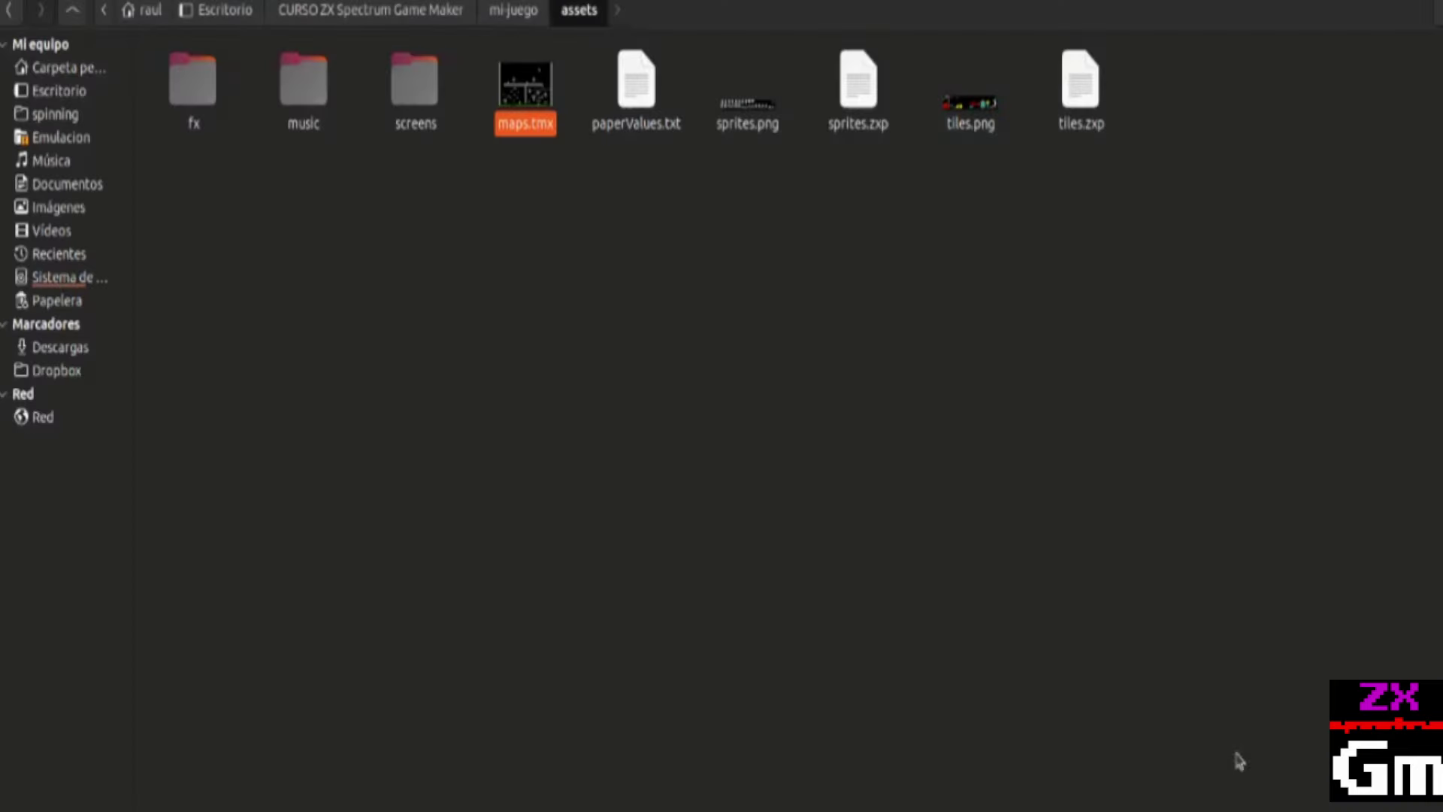
{"action": "key", "text": "alt+Tab"}
{"action": "left_click", "coordinate": [729, 222]}
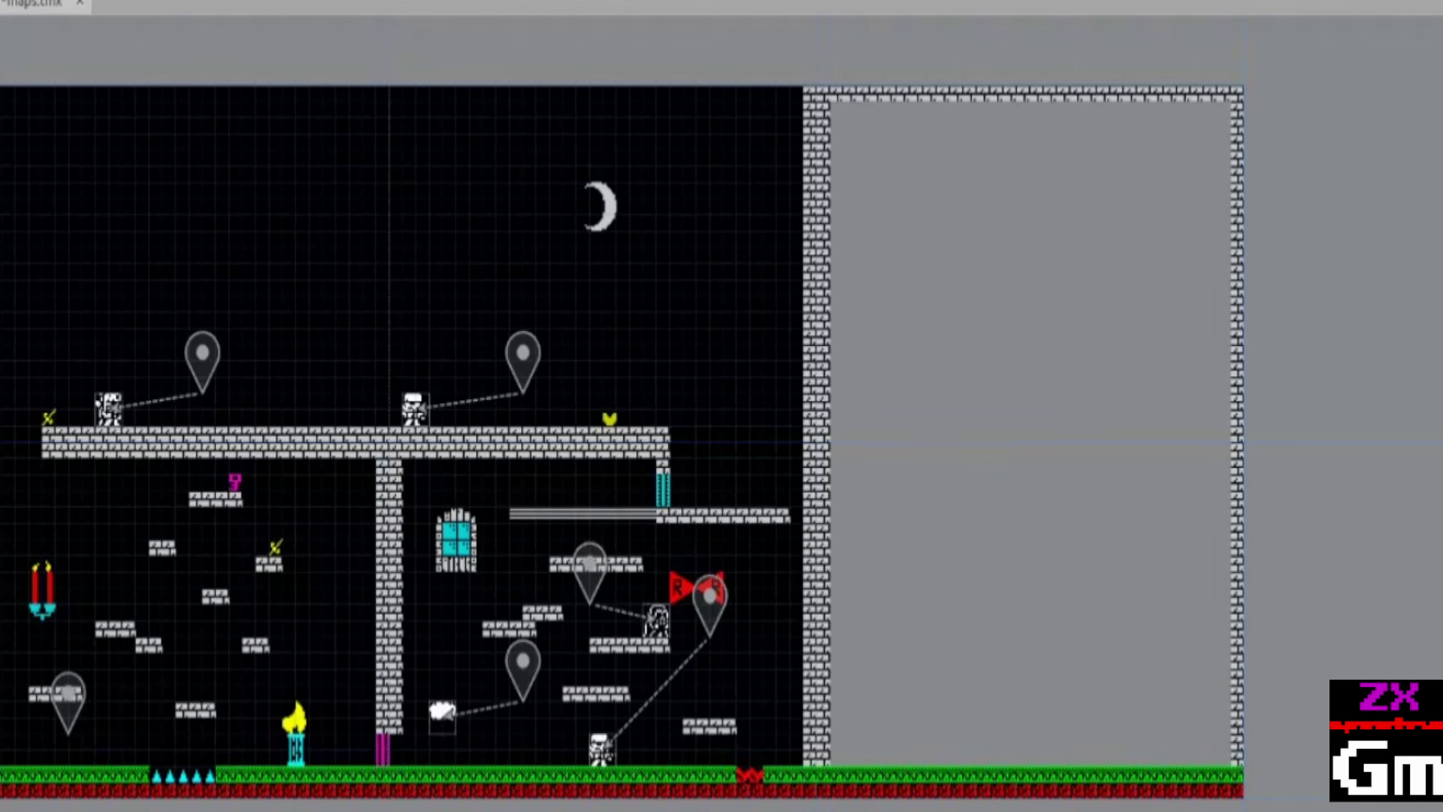
Bucket-fill the enclosed new area with the empty black tile and clear a passage at the foot of the dividing wall.
{"action": "key", "text": "ctrl+Tab"}
{"action": "left_click", "coordinate": [277, 41]}
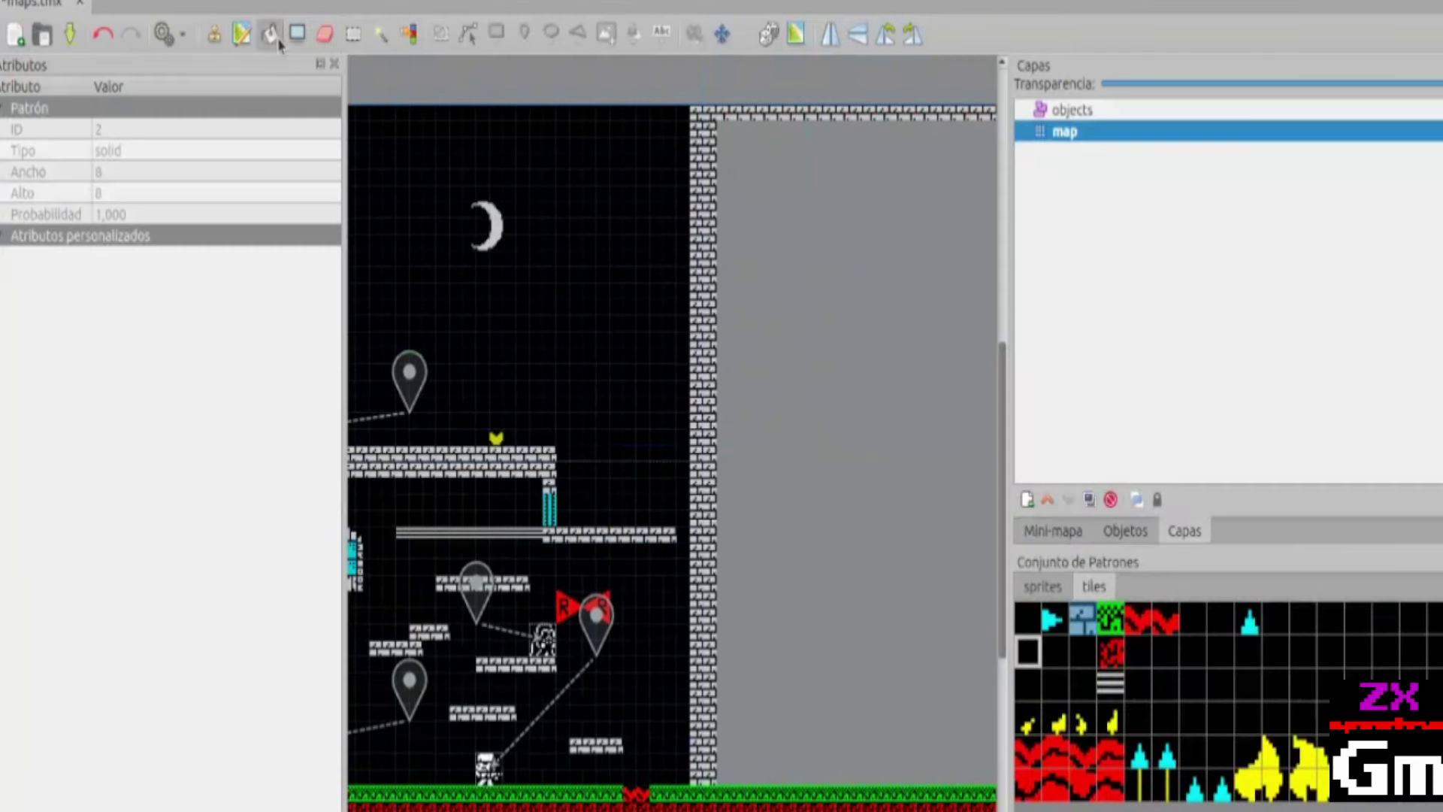
{"action": "left_click", "coordinate": [1030, 620]}
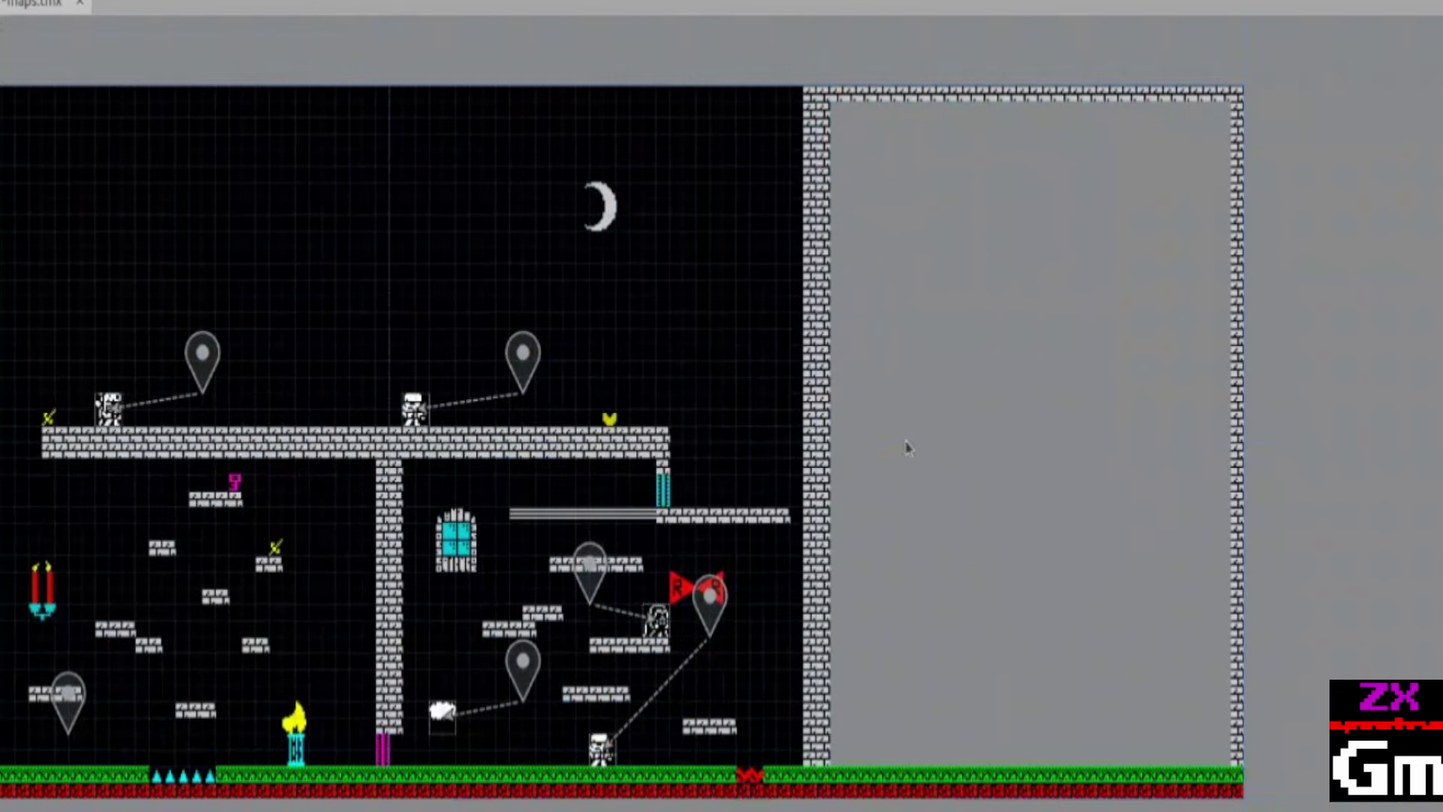
{"action": "key", "text": "ctrl+Tab"}
{"action": "key", "text": "ctrl+Tab"}
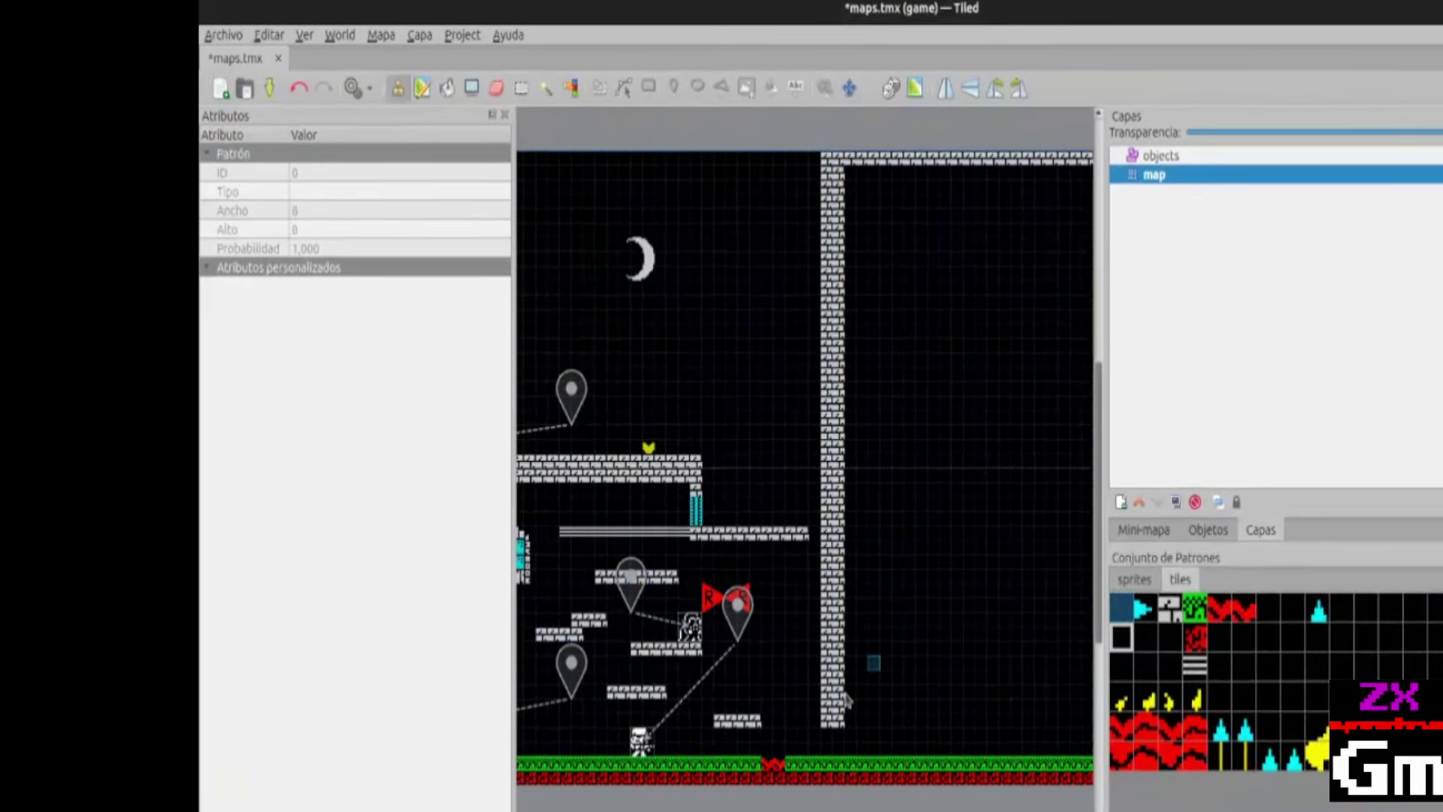
Stamp four brick platforms, 5, 4, 3 and 4 tiles wide, climbing from the dividing wall towards the outer wall.
{"action": "middle_click_drag", "start_coordinate": [976, 653], "coordinate": [739, 727]}
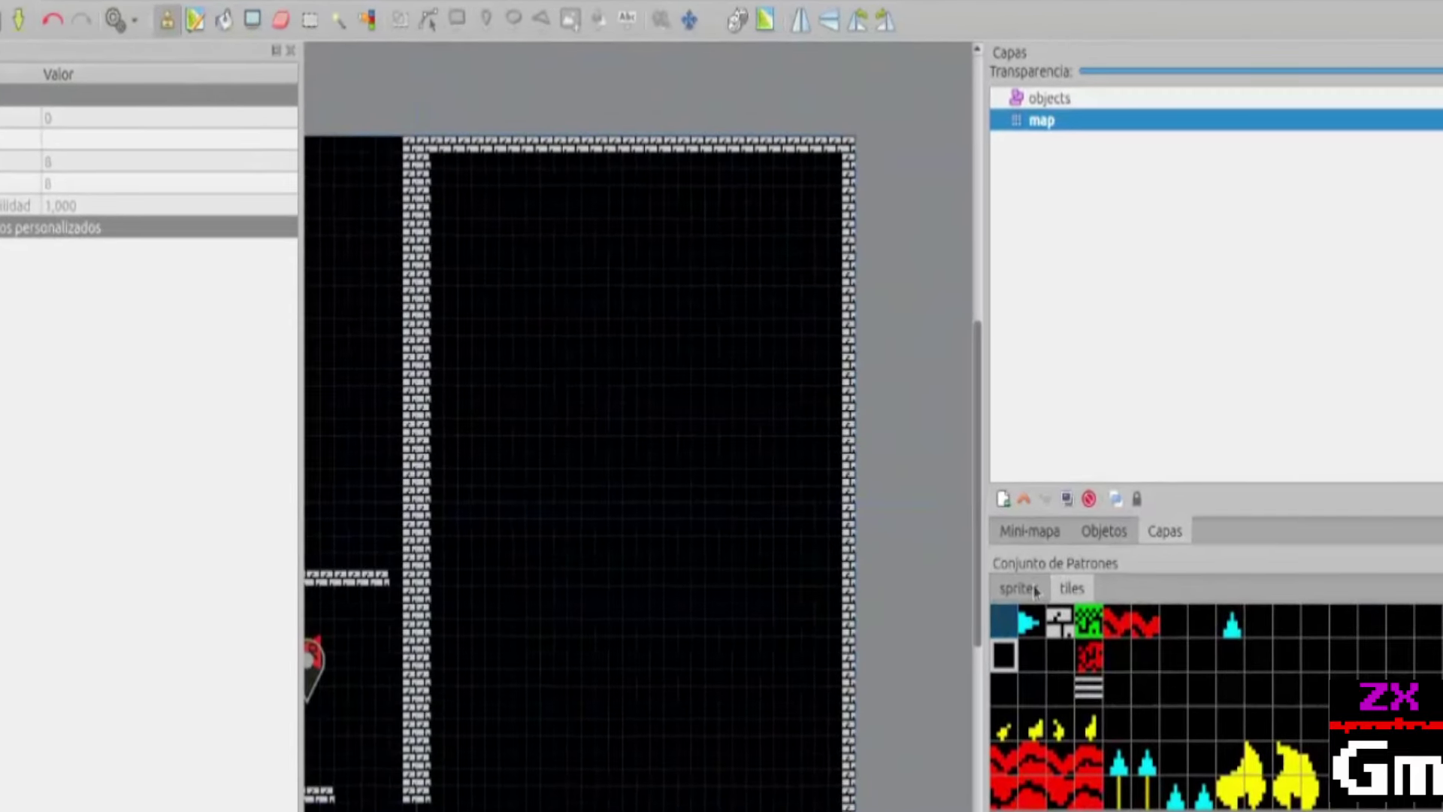
{"action": "left_click", "coordinate": [1092, 623]}
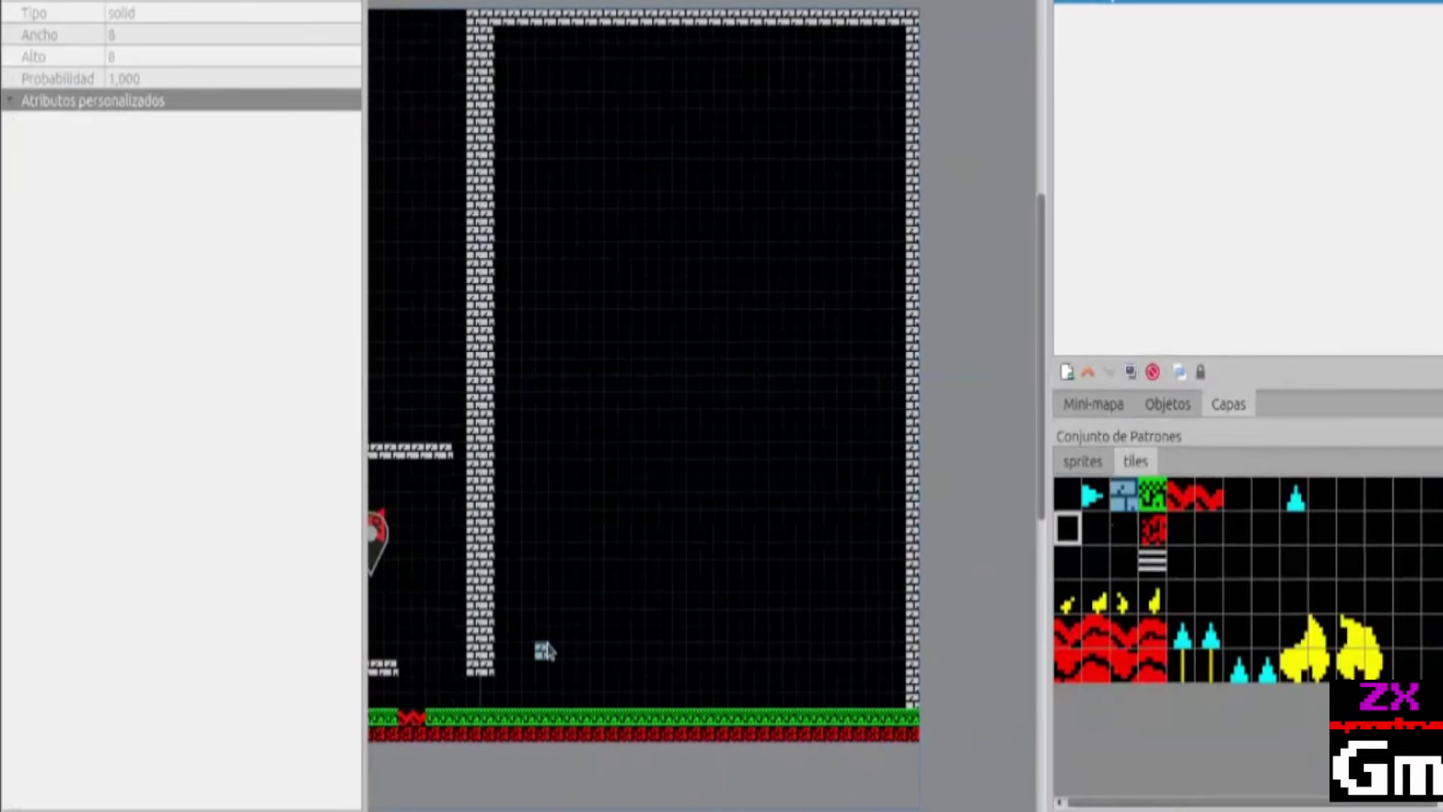
{"action": "left_click_drag", "start_coordinate": [475, 779], "coordinate": [542, 782]}
{"action": "left_click_drag", "start_coordinate": [673, 609], "coordinate": [720, 606]}
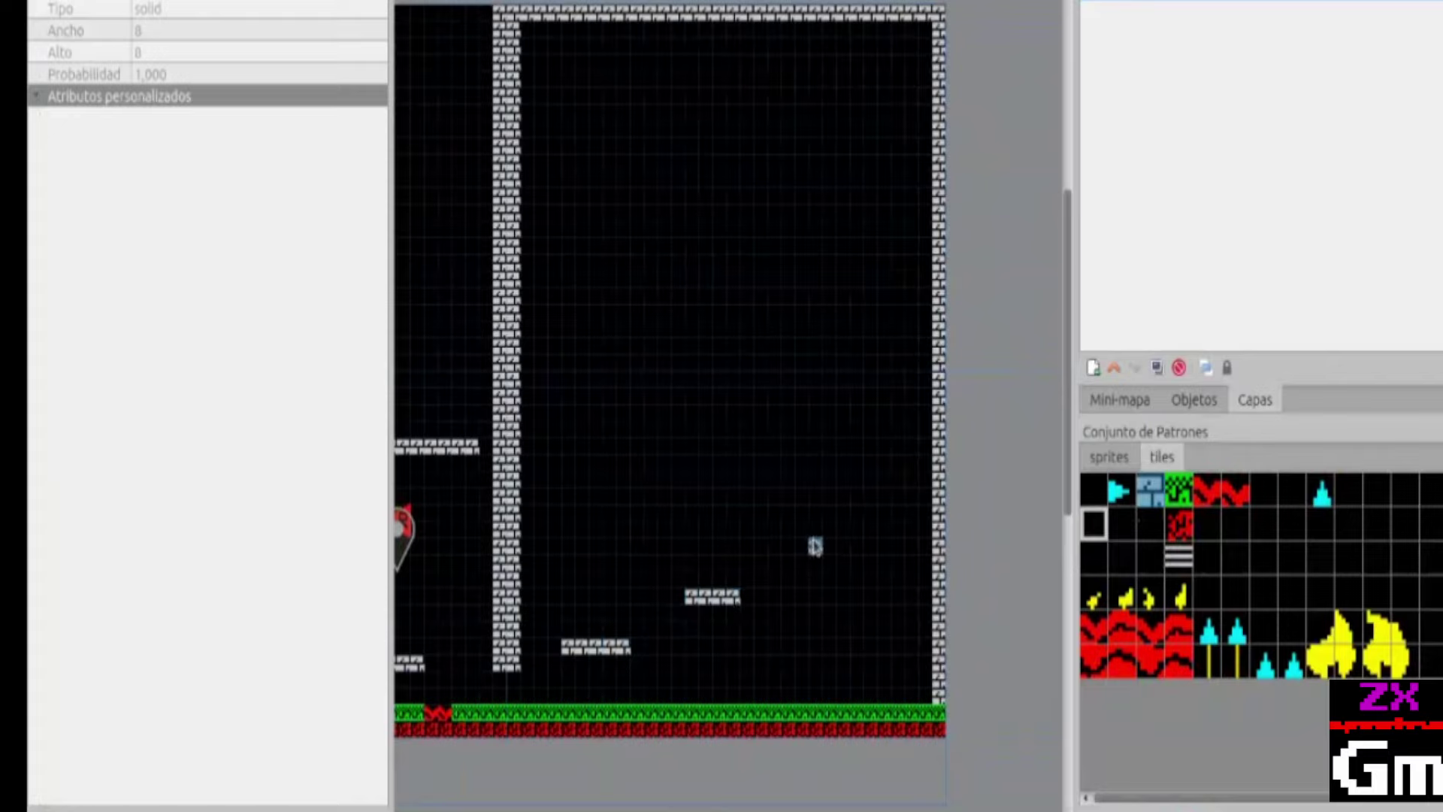
{"action": "left_click_drag", "start_coordinate": [766, 552], "coordinate": [806, 554]}
{"action": "left_click_drag", "start_coordinate": [827, 463], "coordinate": [872, 465]}
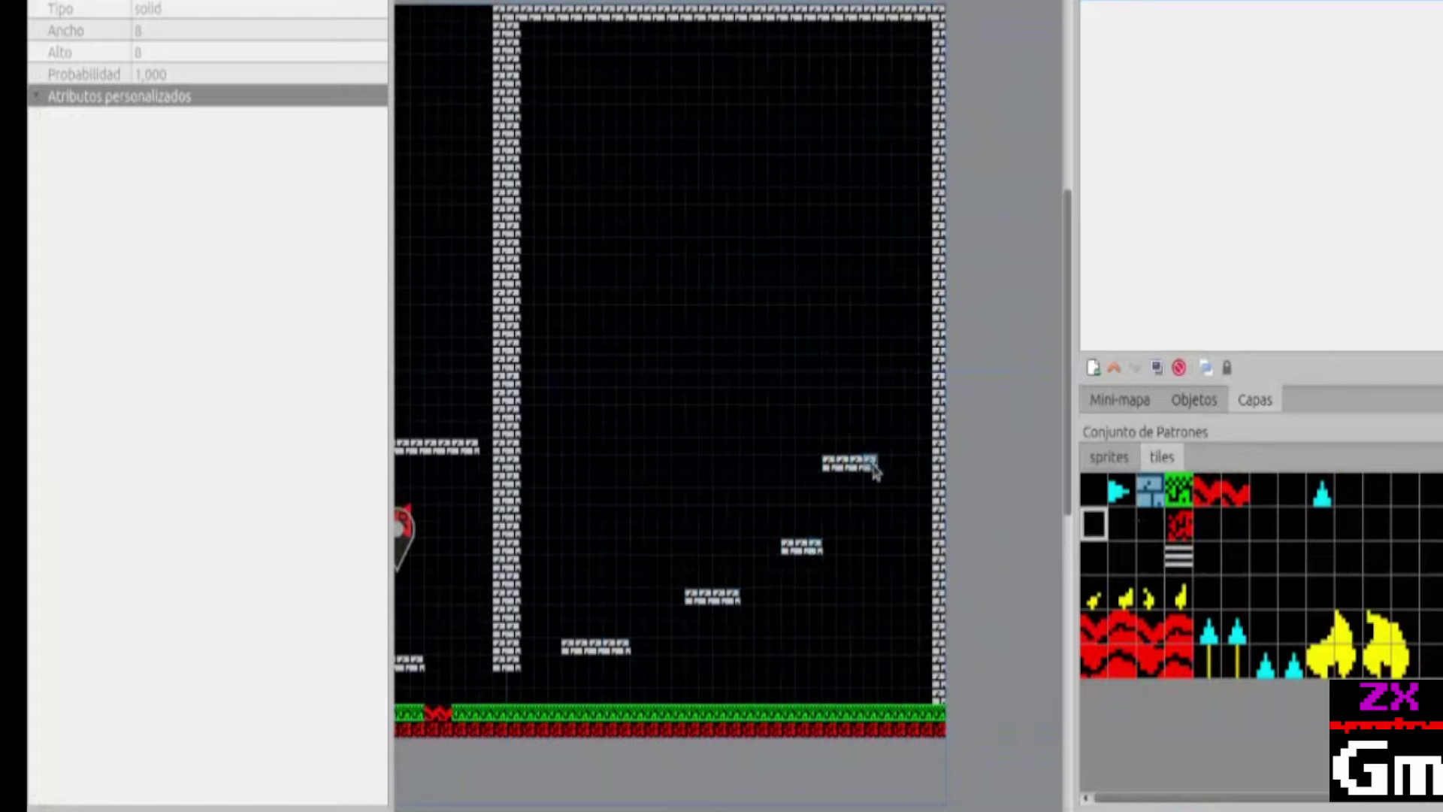
Add two five-tile brick platforms higher up towards the dividing wall, making the lower one two rows thick.
{"action": "mouse_move", "coordinate": [776, 430]}
{"action": "left_mouse_down"}
{"action": "mouse_move", "coordinate": [719, 430]}
{"action": "mouse_move", "coordinate": [640, 399]}
{"action": "left_mouse_up"}
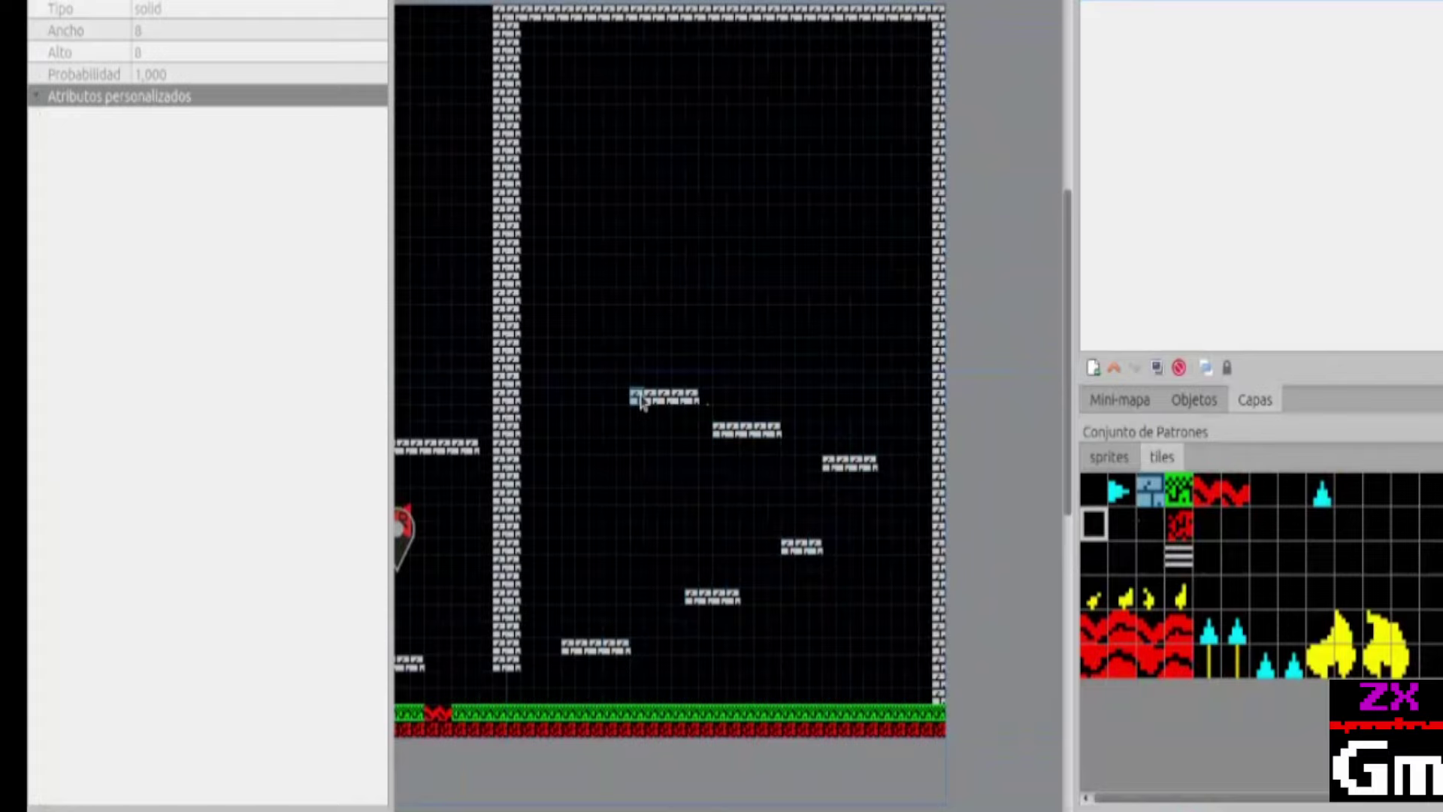
{"action": "key", "text": "ctrl+z"}
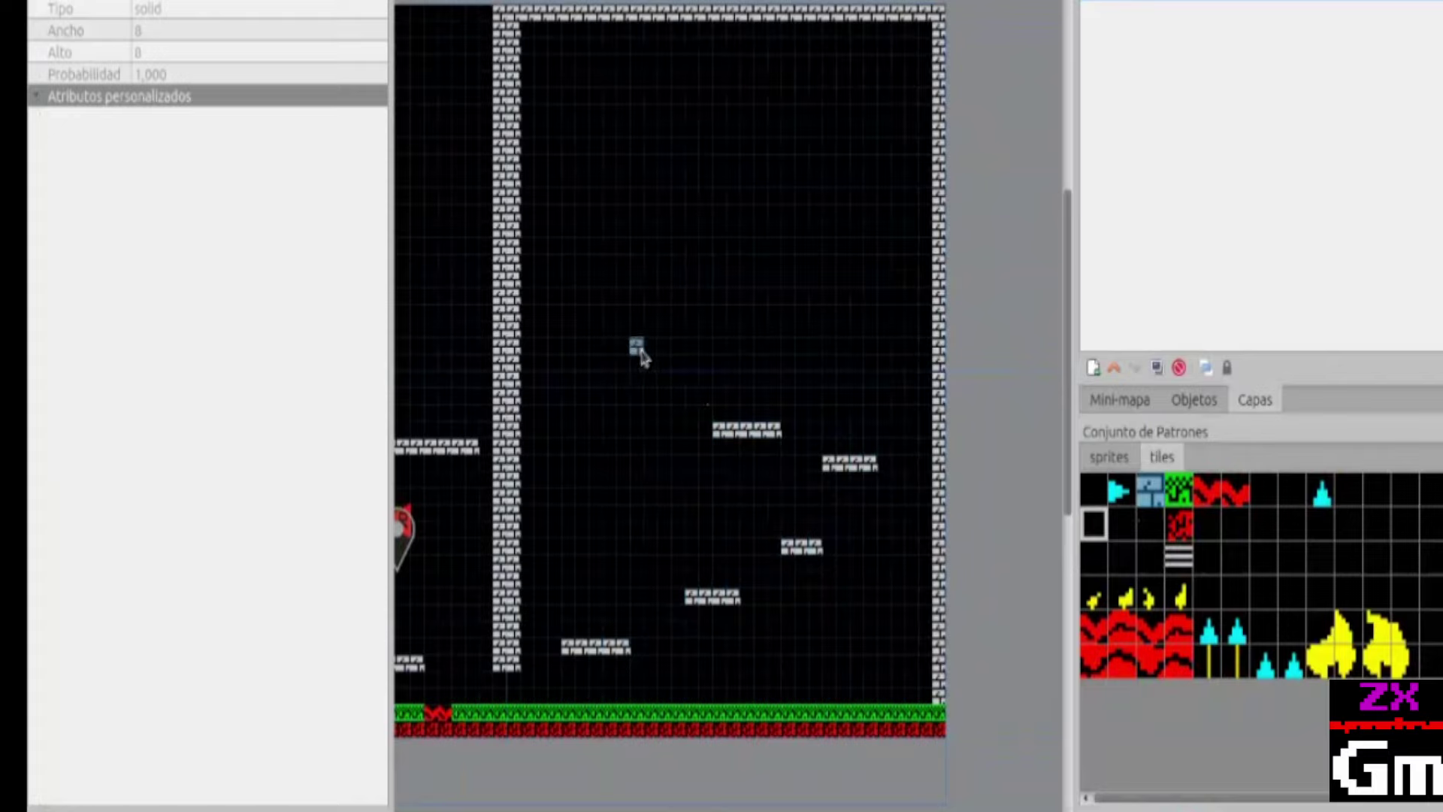
{"action": "left_click_drag", "start_coordinate": [638, 348], "coordinate": [696, 361]}
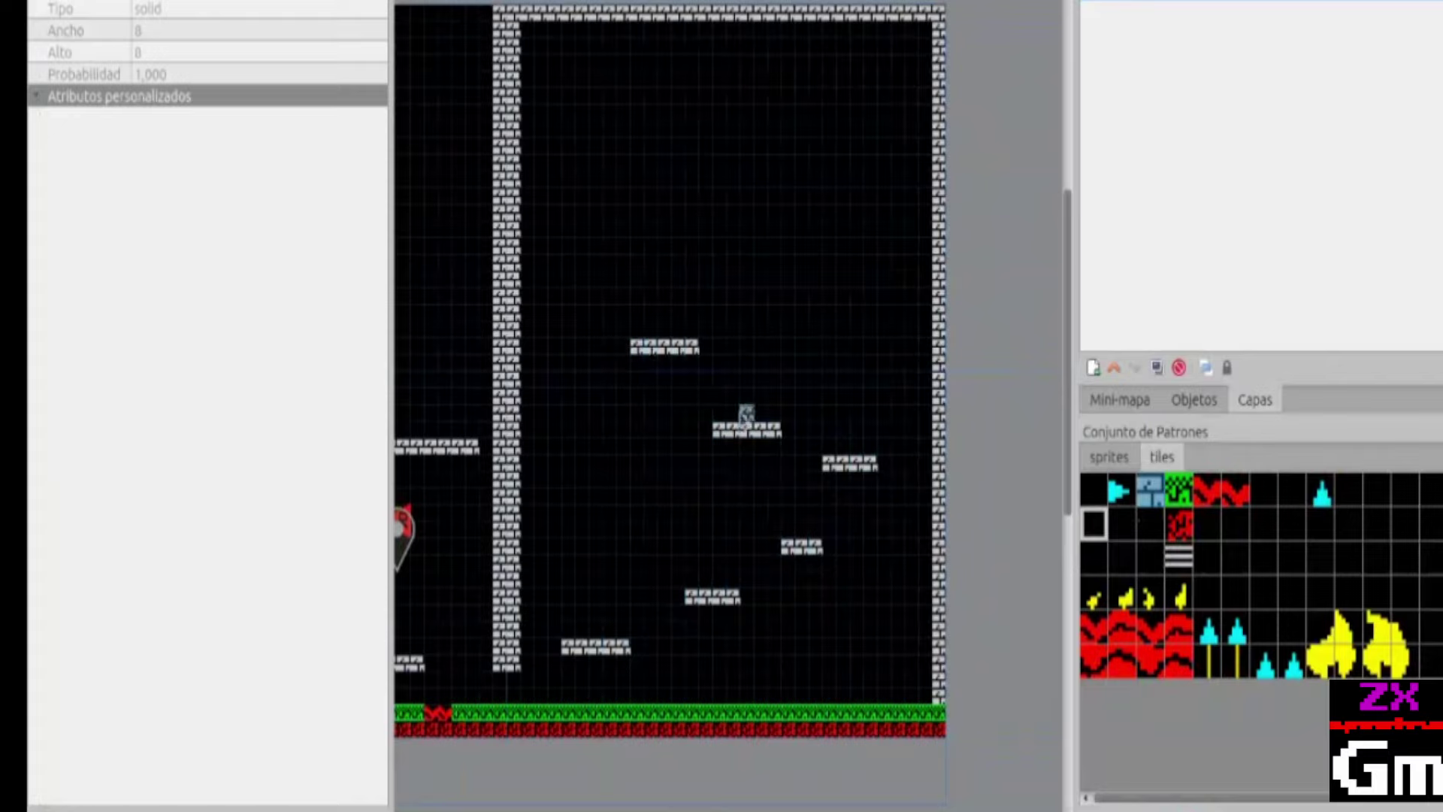
{"action": "left_click_drag", "start_coordinate": [724, 416], "coordinate": [775, 416]}
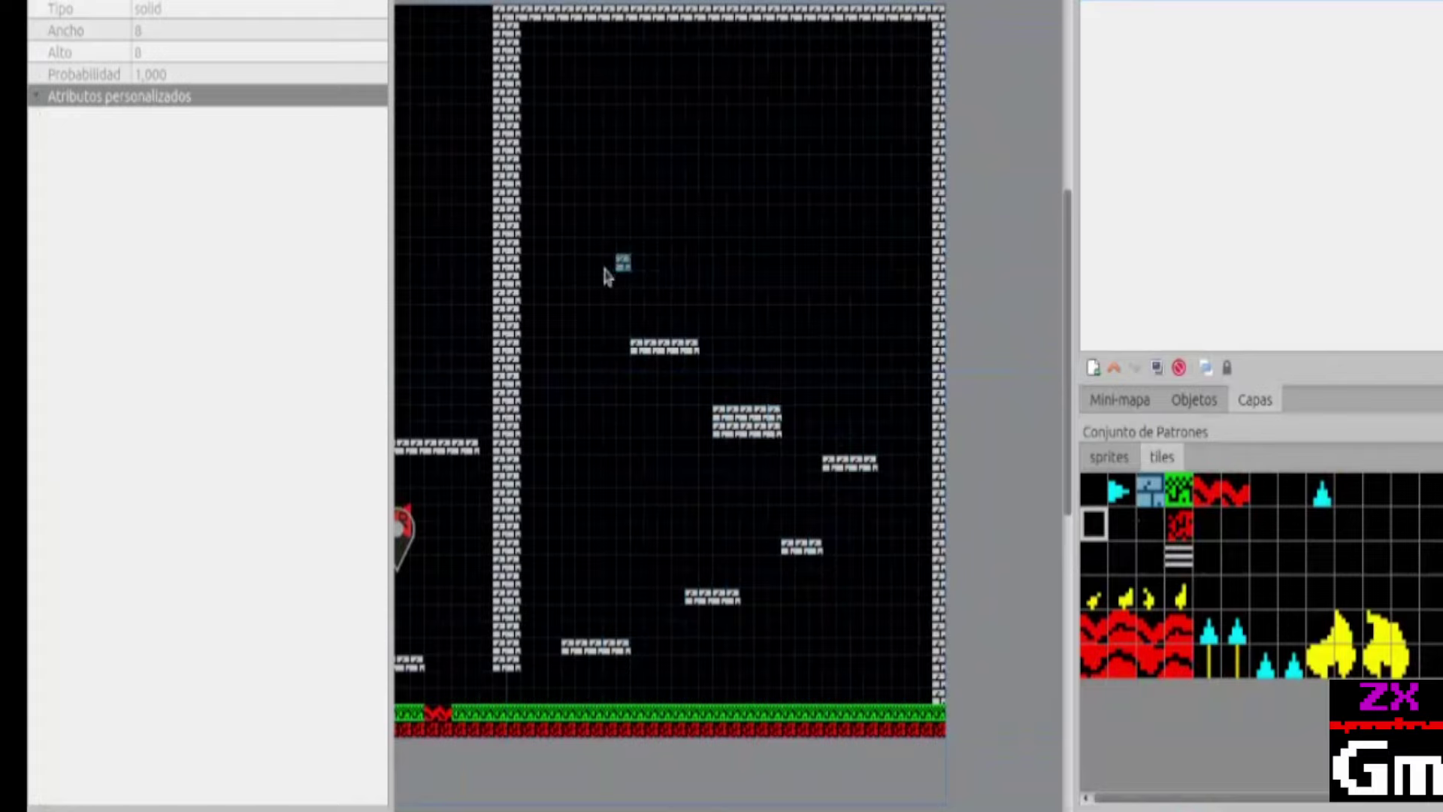
Stamp four more brick platforms, 3, 6, 6 and 5 tiles wide, climbing from near the dividing wall to the upper outer corner.
{"action": "left_click_drag", "start_coordinate": [567, 314], "coordinate": [650, 325]}
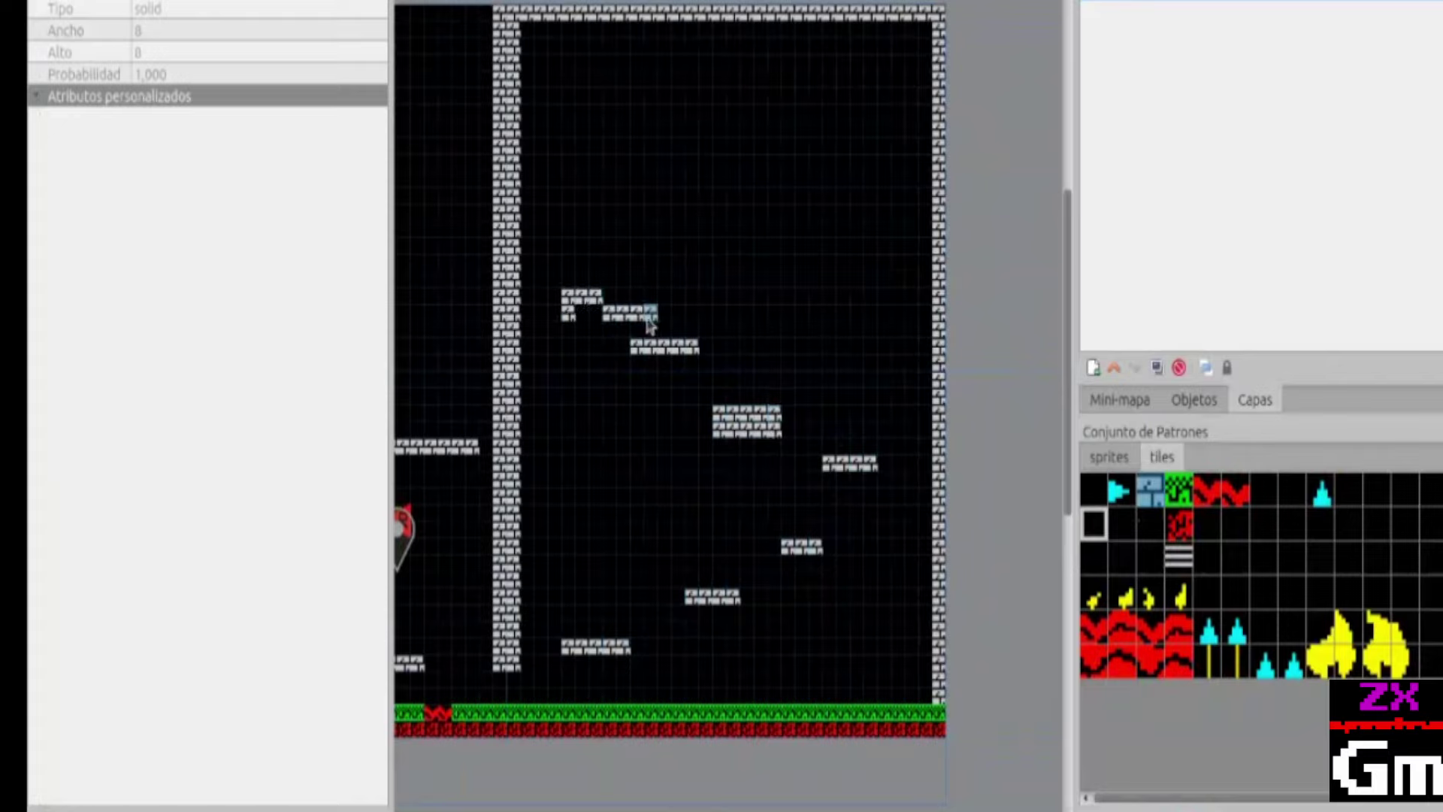
{"action": "key", "text": "ctrl+z"}
{"action": "left_click_drag", "start_coordinate": [567, 279], "coordinate": [599, 280]}
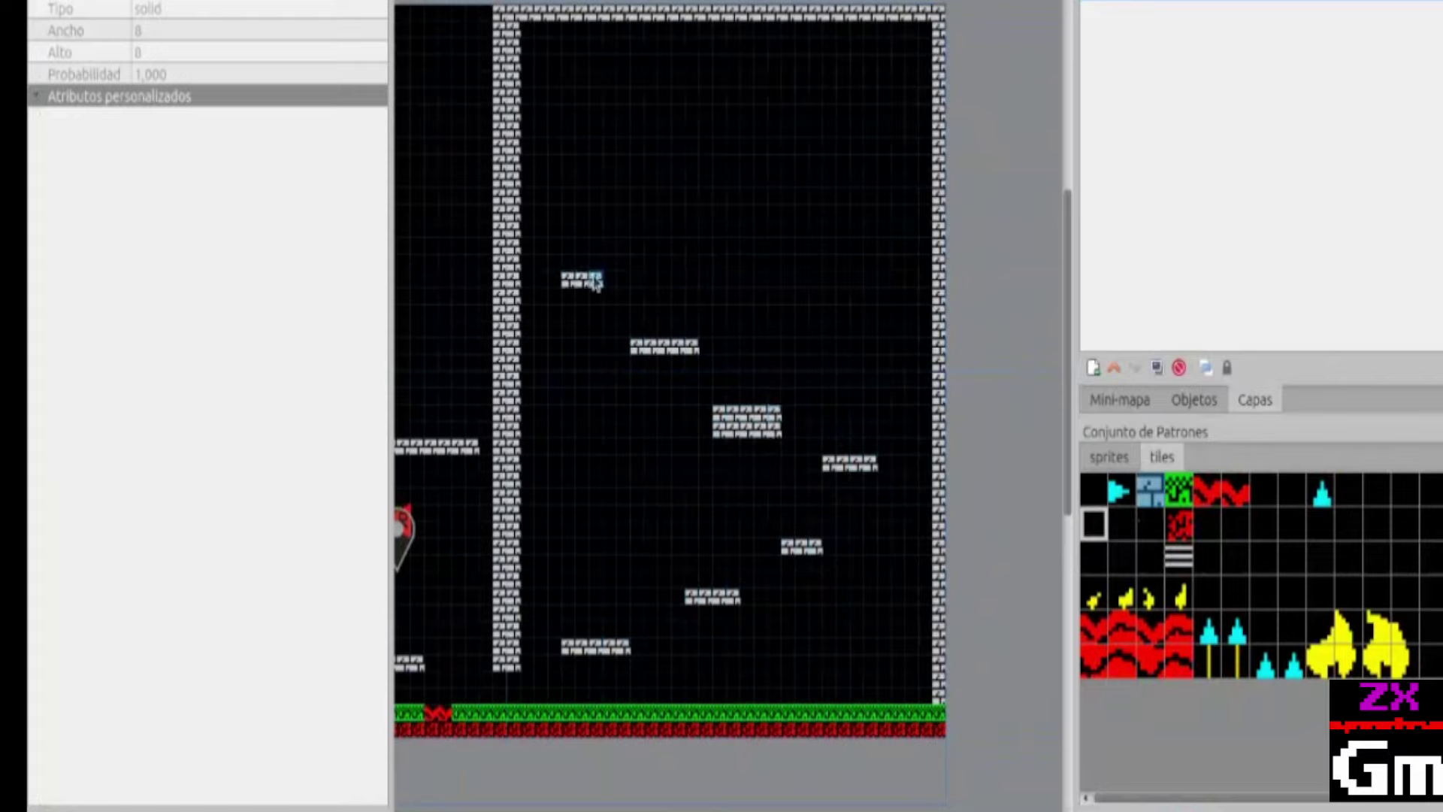
{"action": "left_click_drag", "start_coordinate": [635, 215], "coordinate": [710, 214]}
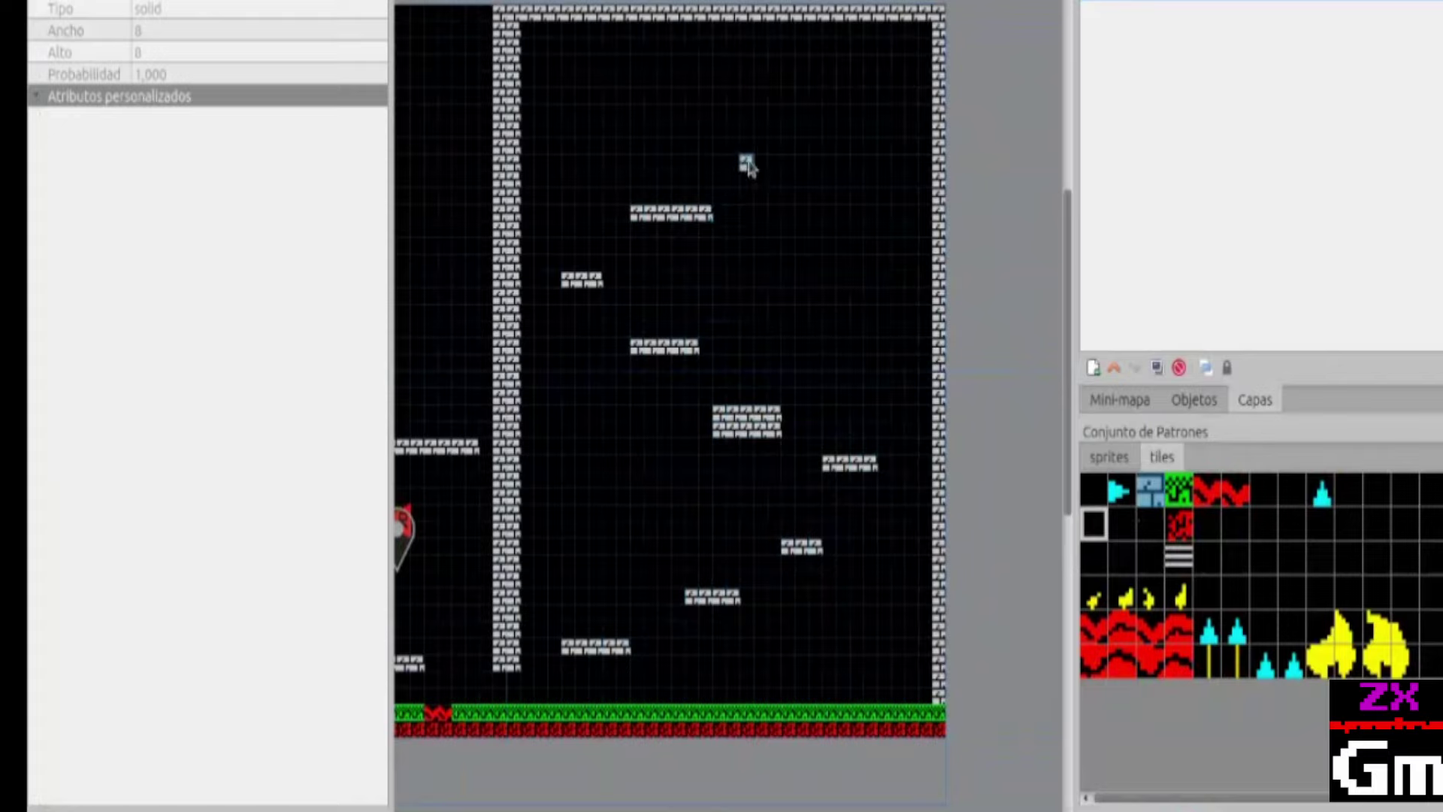
{"action": "left_click_drag", "start_coordinate": [747, 161], "coordinate": [817, 160]}
{"action": "left_click_drag", "start_coordinate": [843, 96], "coordinate": [899, 97]}
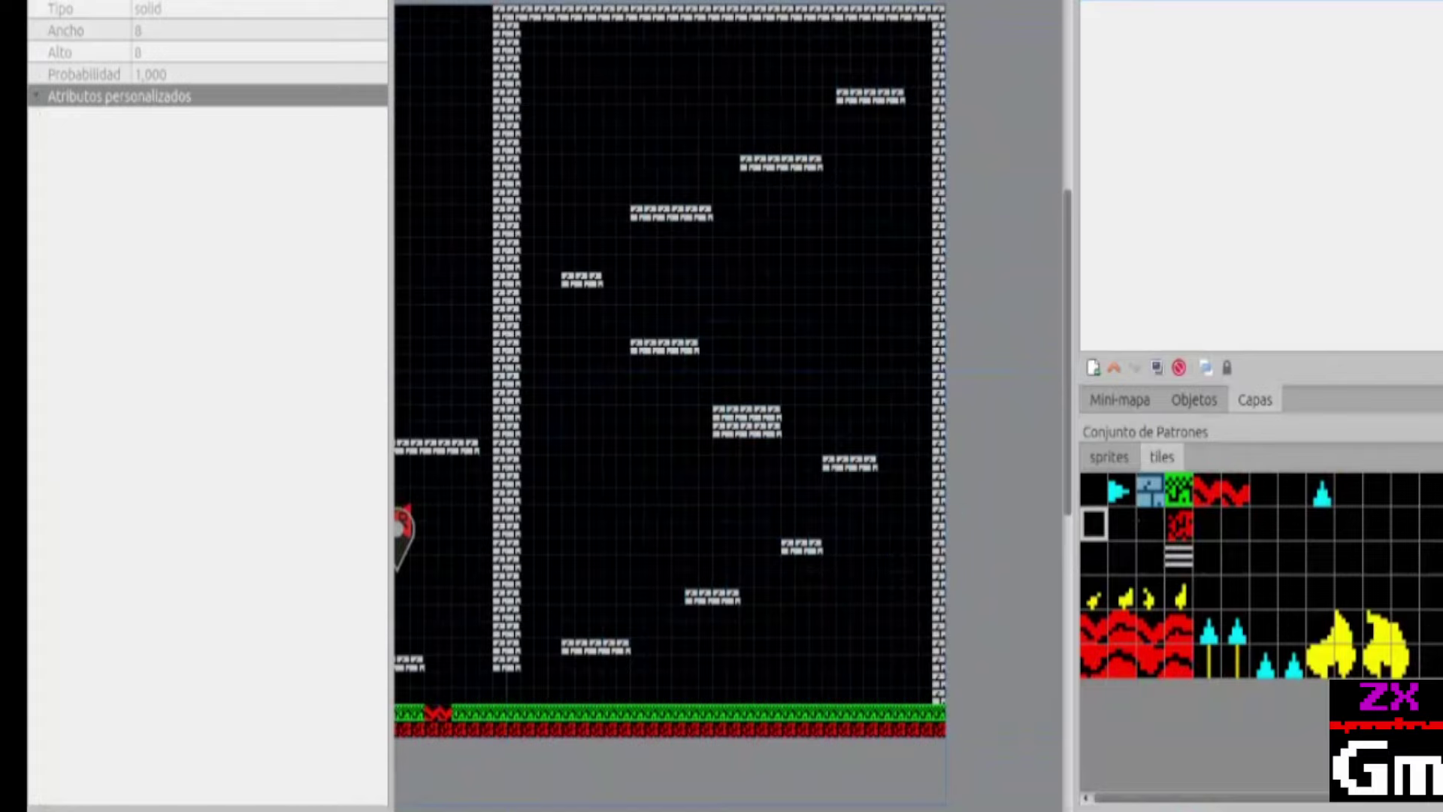
Save the map and build the game from the mi-juego folder in the terminal with ./make-game.sh.
{"action": "scroll", "coordinate": [1202, 797], "scroll_direction": "right", "scroll_amount": 5}
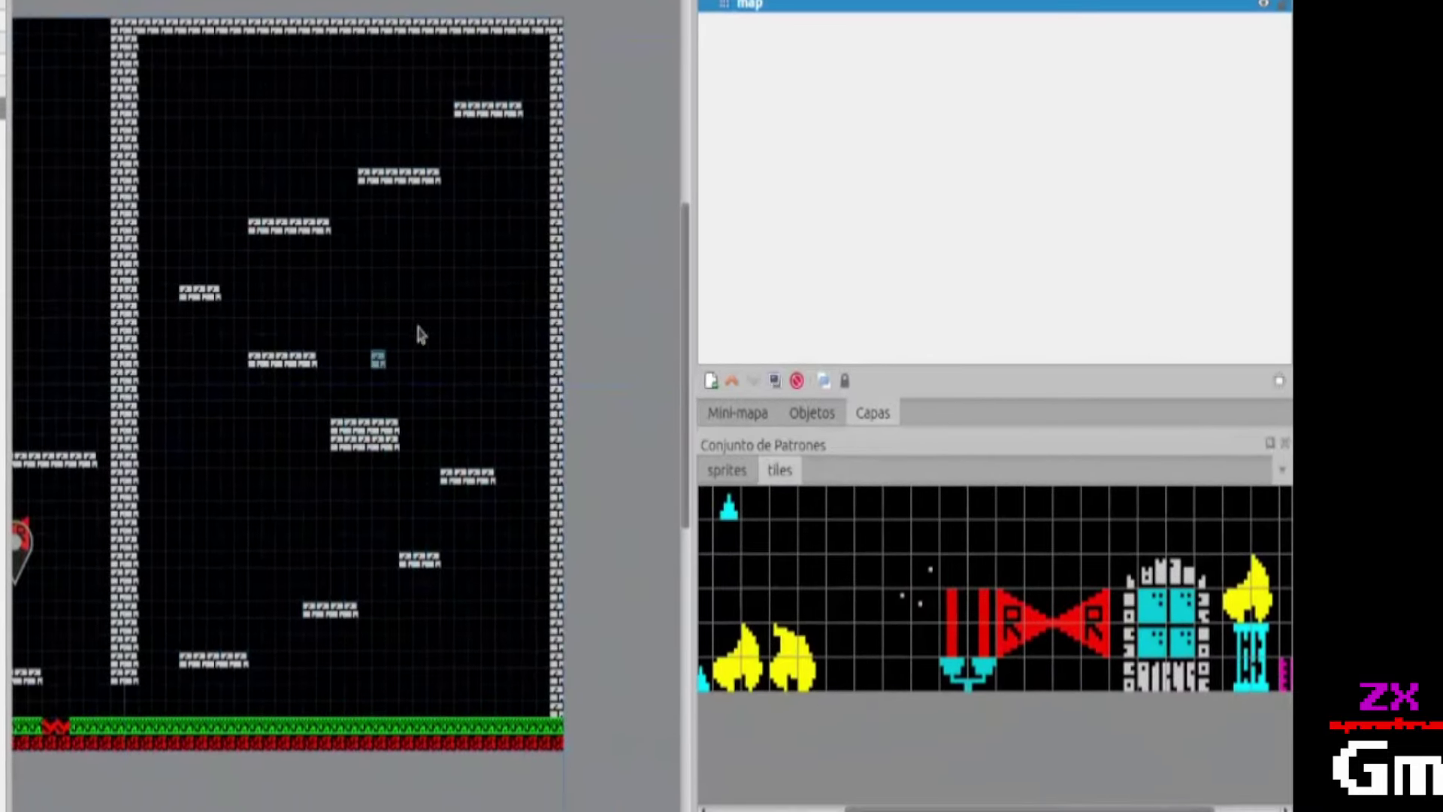
{"action": "key", "text": "alt+Tab"}
{"action": "key", "text": "alt+Tab"}
{"action": "key", "text": "alt+Tab"}
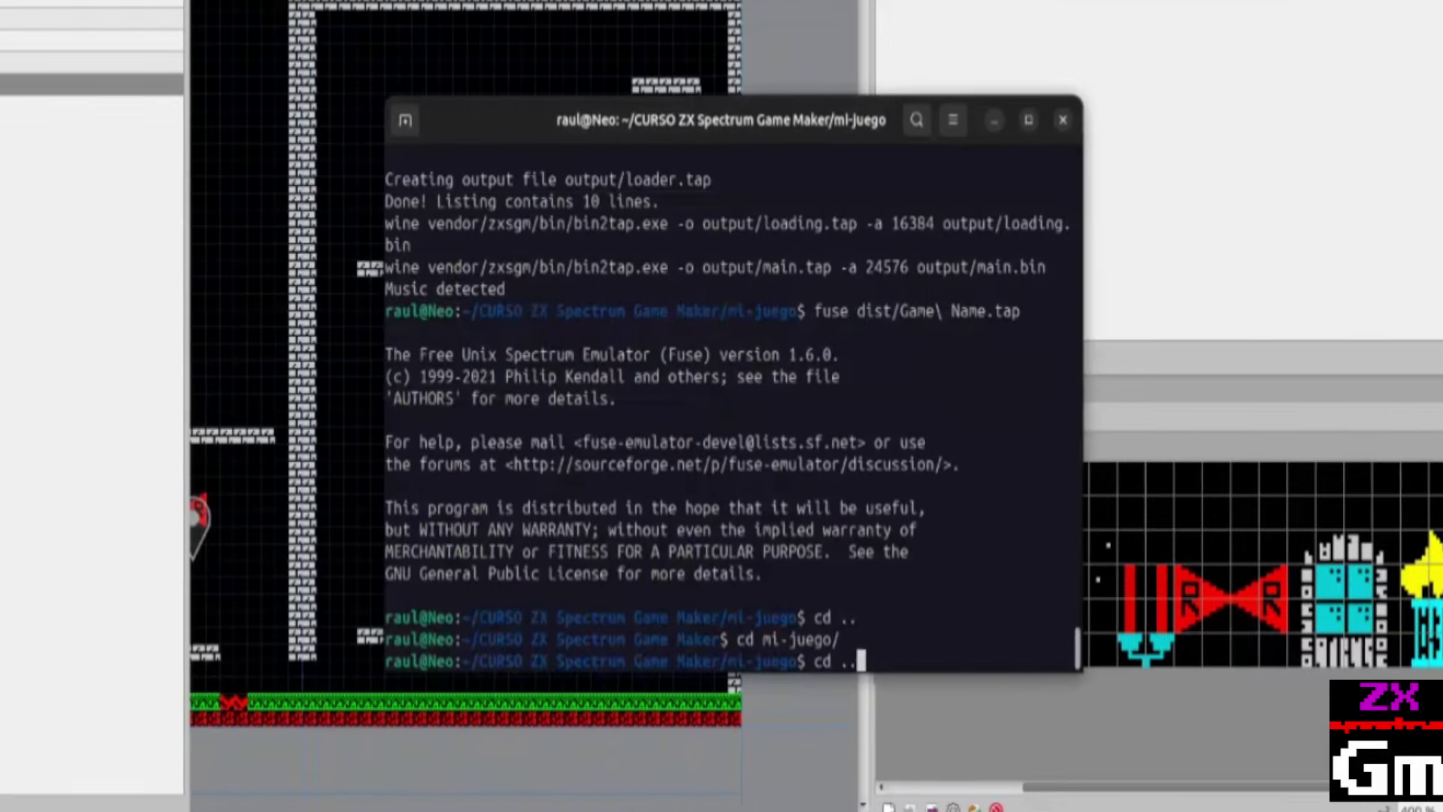
{"action": "key", "text": "Up"}
{"action": "key", "text": "Up"}
{"action": "key", "text": "Up"}
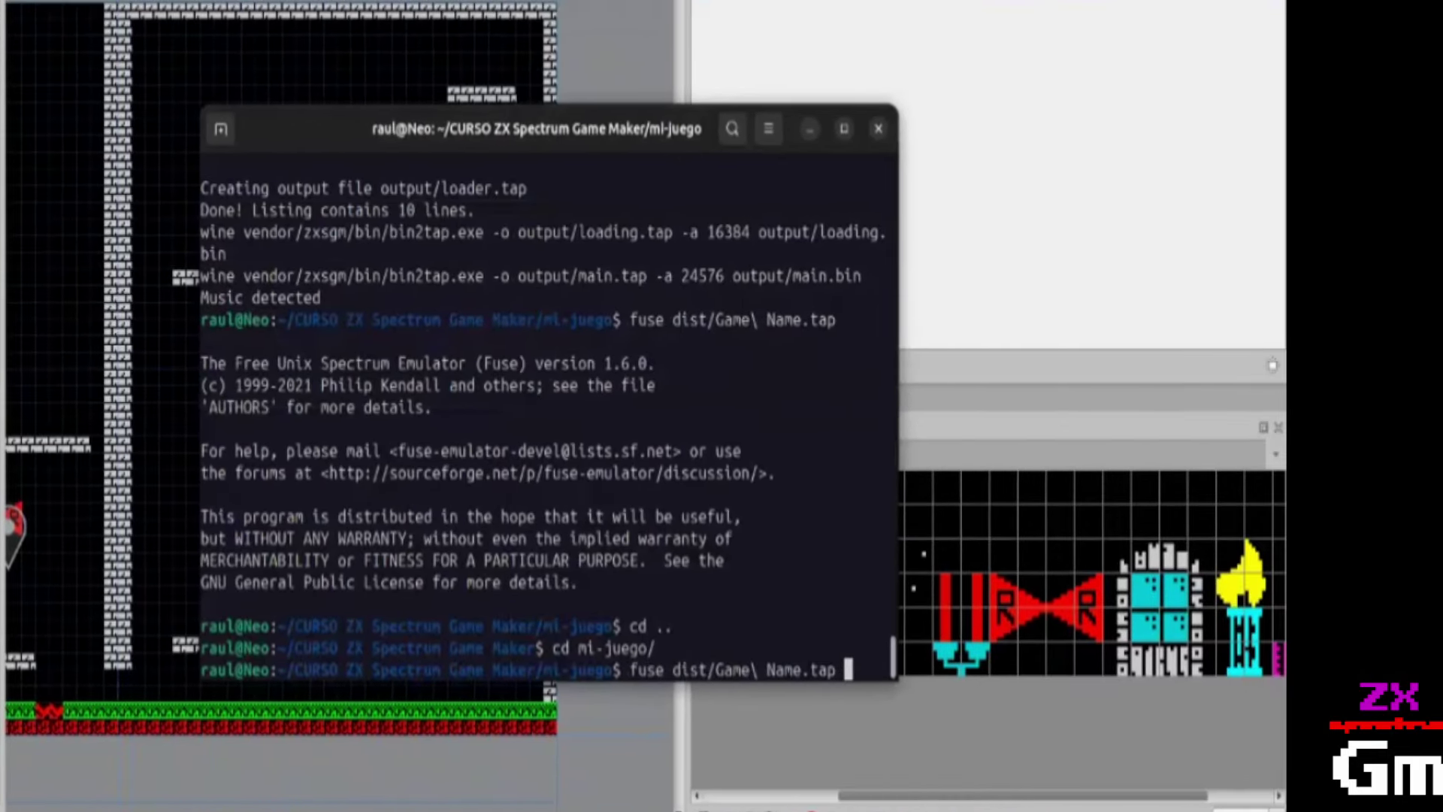
{"action": "key", "text": "Up"}
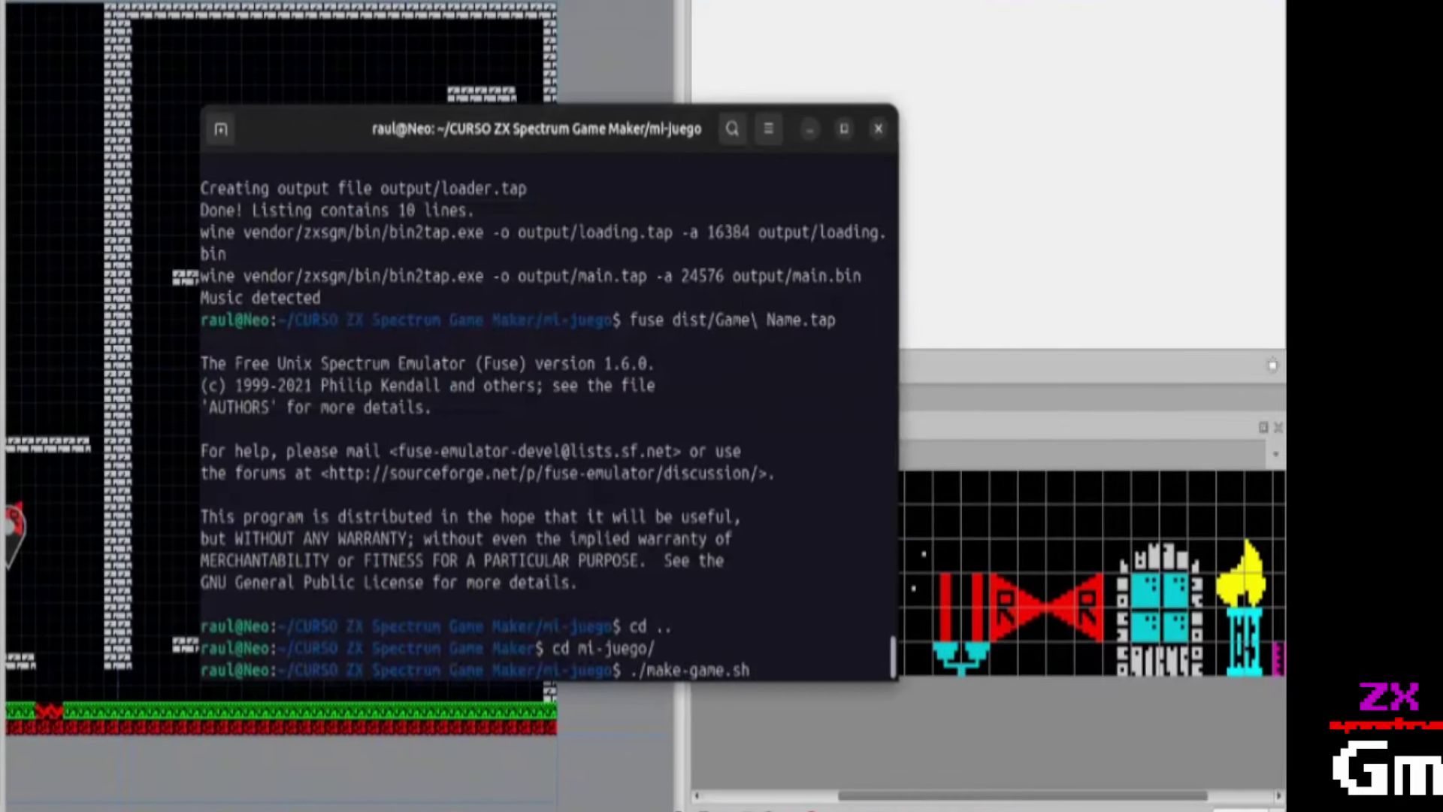
{"action": "key", "text": "Return"}
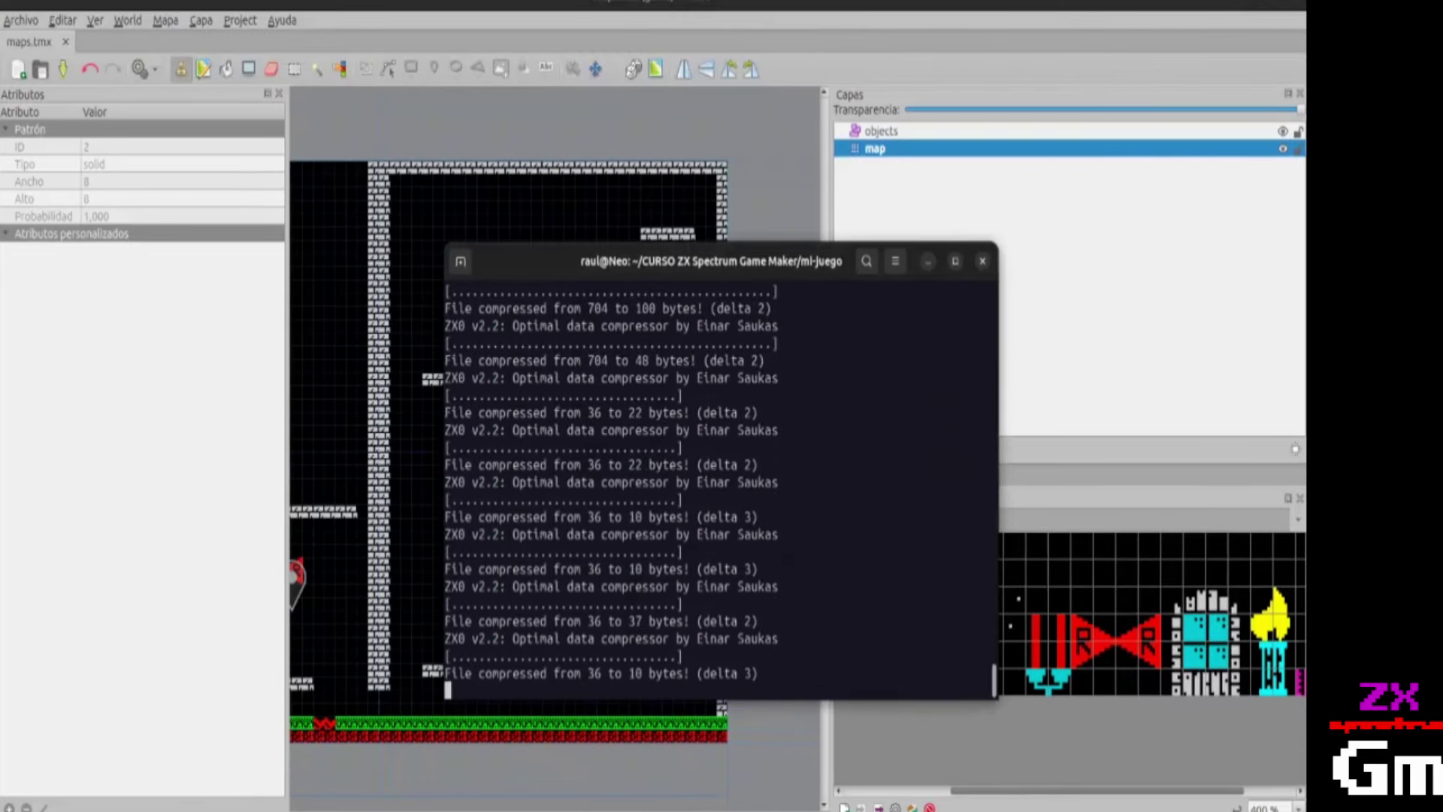
Switch to Tiled to review the new platform area of the map, and return to the terminal.
{"action": "left_click", "coordinate": [684, 577]}
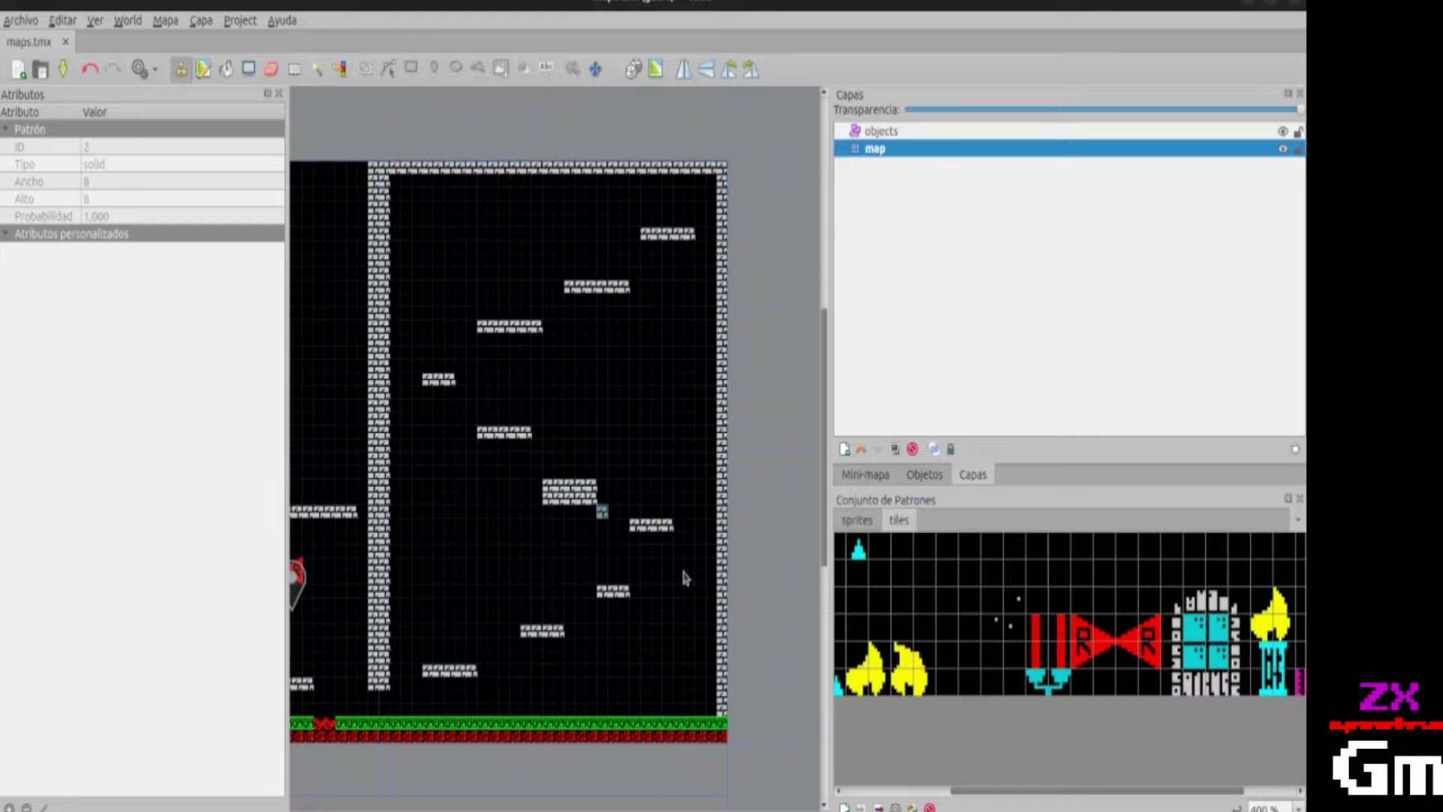
{"action": "key", "text": "F5"}
{"action": "key", "text": "alt+Tab"}
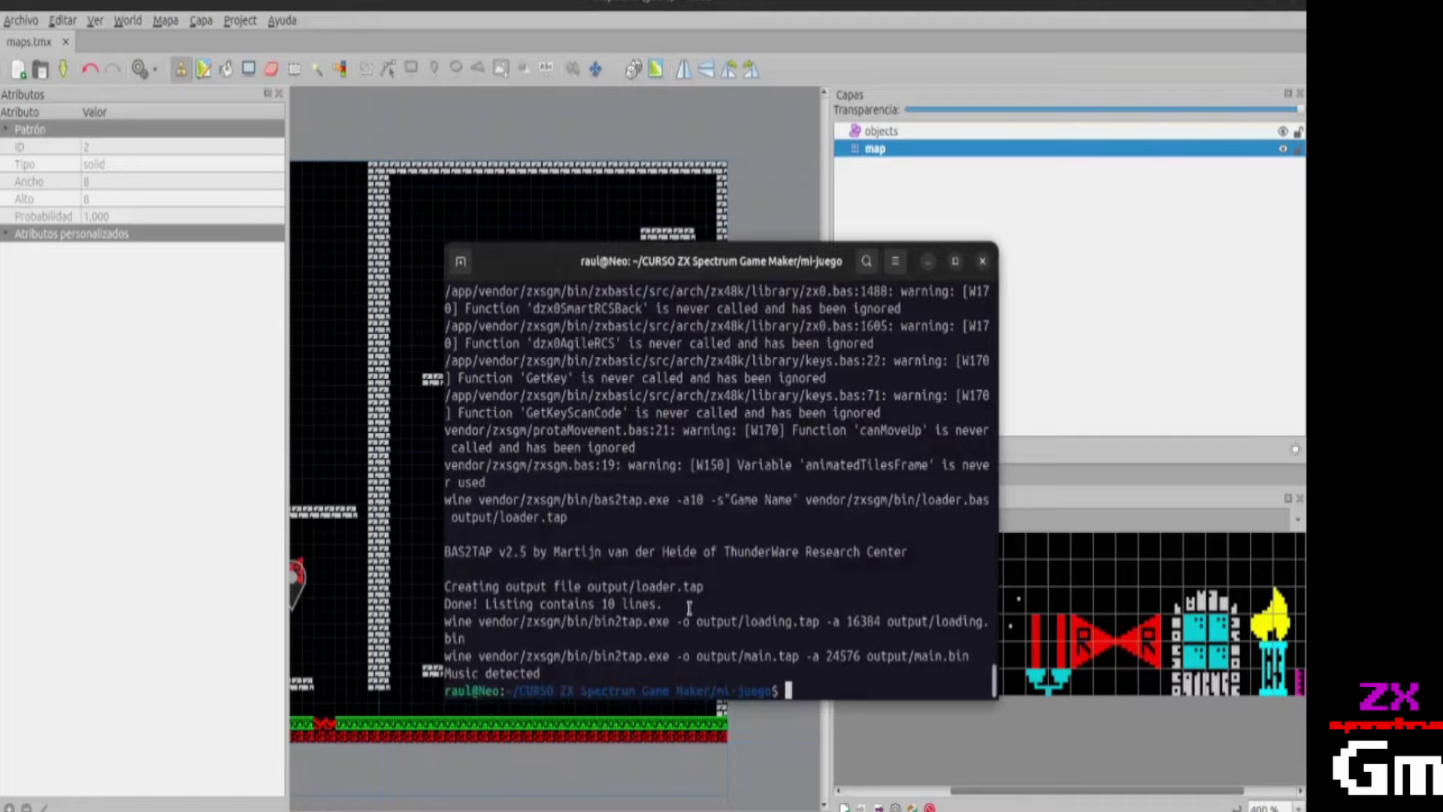
{"action": "type", "text": "cd mi-juego/"}
{"action": "key", "text": "BackSpace"}
{"action": "key", "text": "BackSpace"}
{"action": "key", "text": "BackSpace"}
{"action": "key", "text": "BackSpace"}
{"action": "key", "text": "BackSpace"}
{"action": "key", "text": "BackSpace"}
{"action": "key", "text": "BackSpace"}
{"action": "key", "text": "BackSpace"}
{"action": "key", "text": "BackSpace"}
{"action": "key", "text": "BackSpace"}
{"action": "key", "text": "BackSpace"}
{"action": "key", "text": "BackSpace"}
Run fuse dist/Game\ Name.tap in the terminal to load the built game in the emulator, and start it with option 1.
{"action": "key", "text": "Up"}
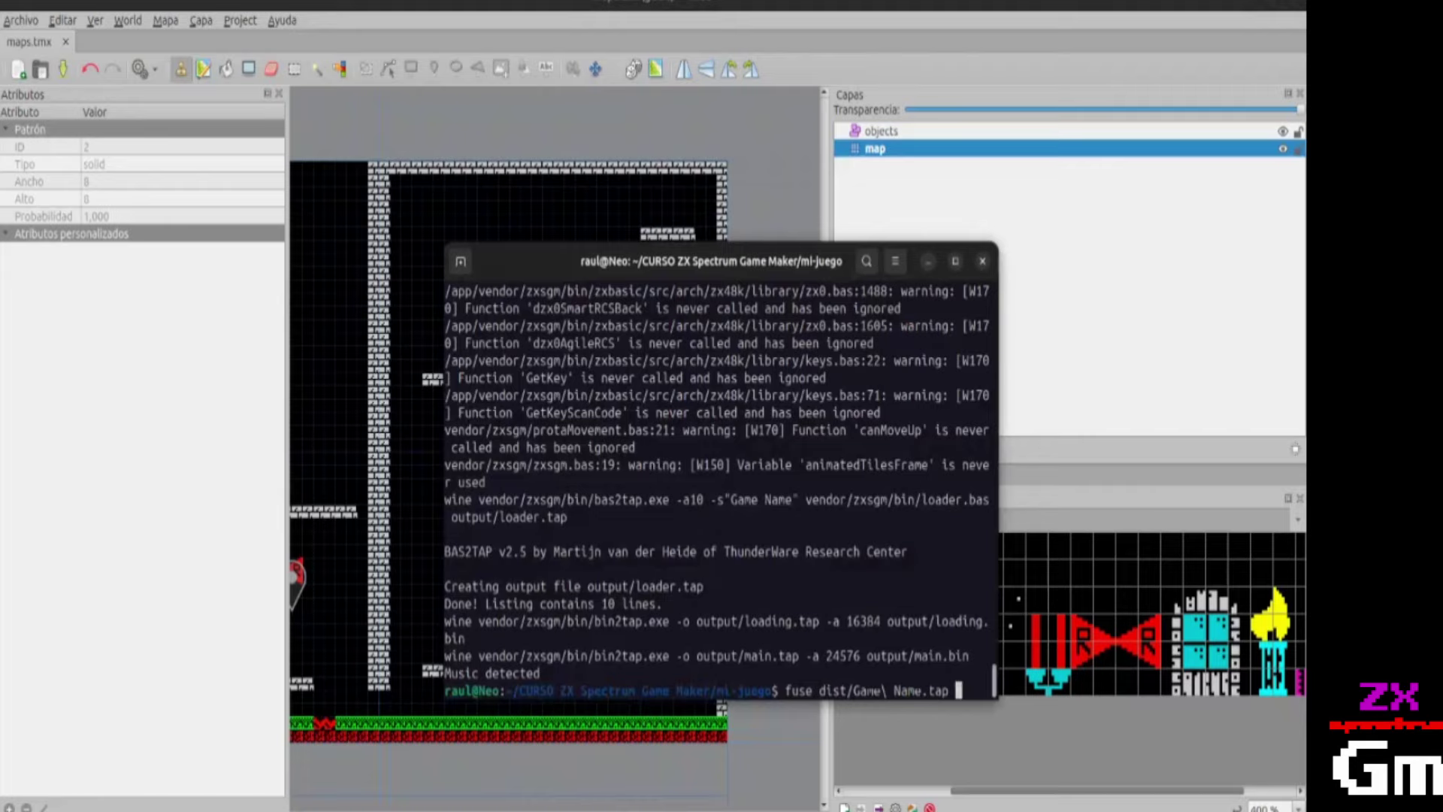
{"action": "key", "text": "Return"}
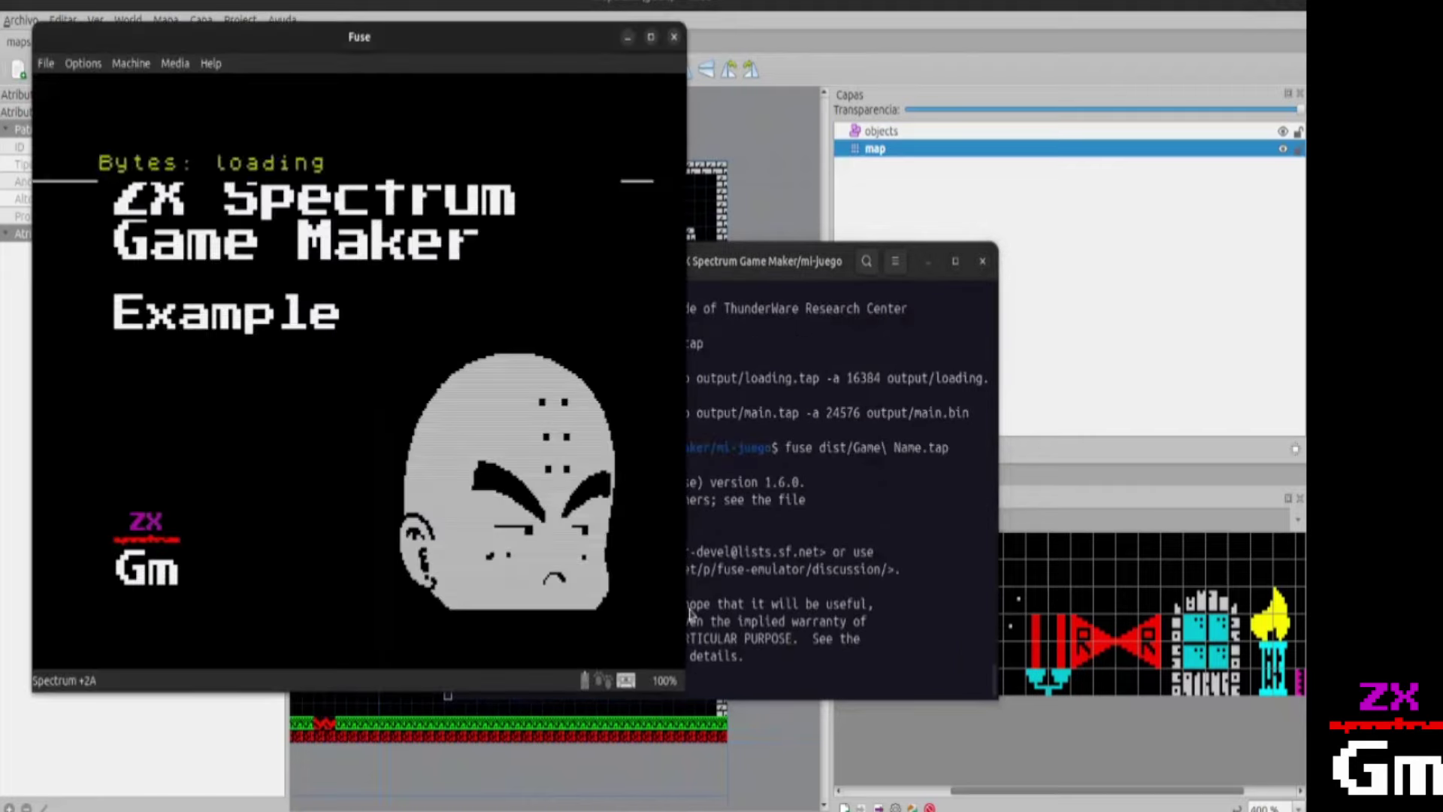
{"action": "key", "text": "1"}
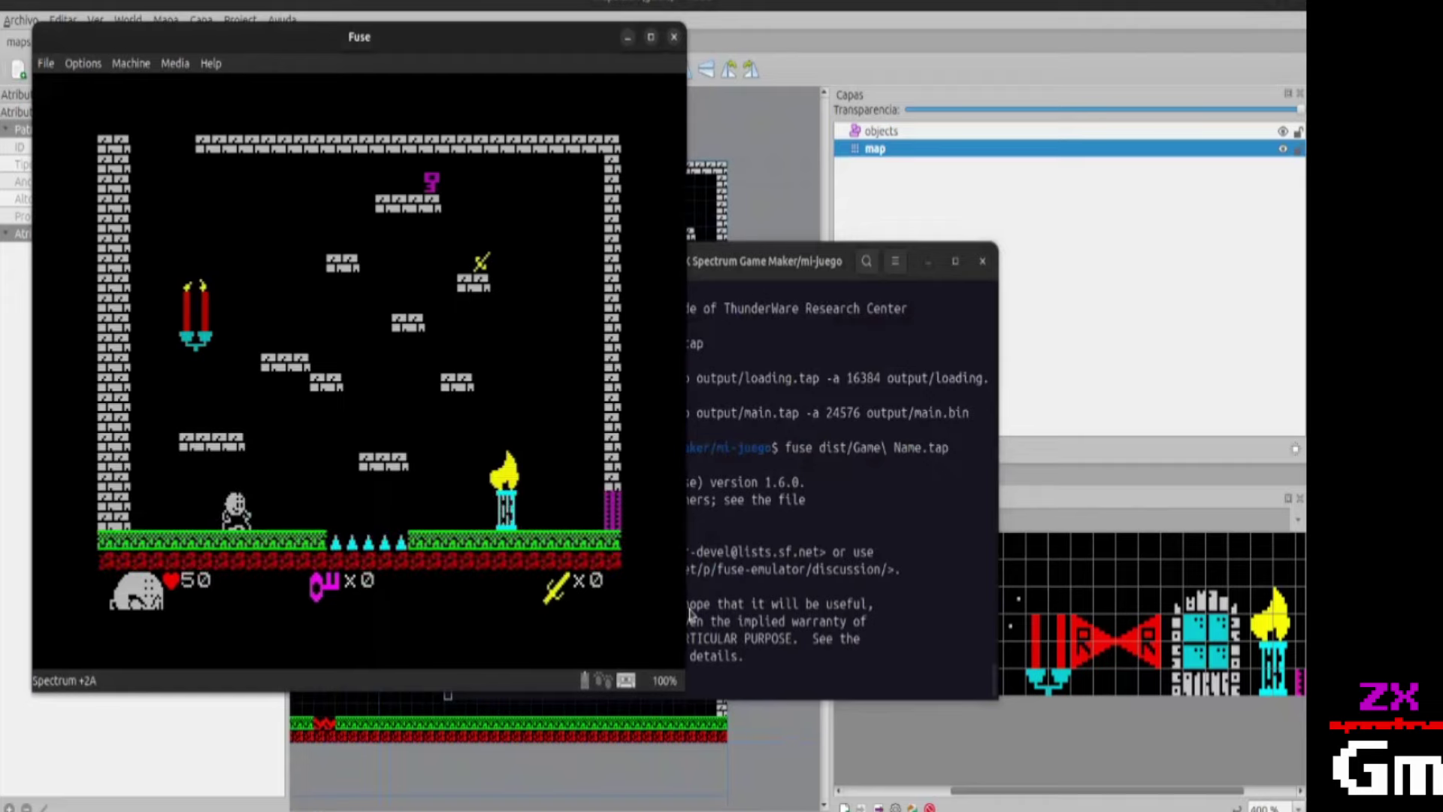
Play through the first room, collecting the key and the dagger, and leave through the magenta door.
{"action": "key", "text": "p"}
{"action": "key", "text": "q"}
{"action": "key", "text": "o"}
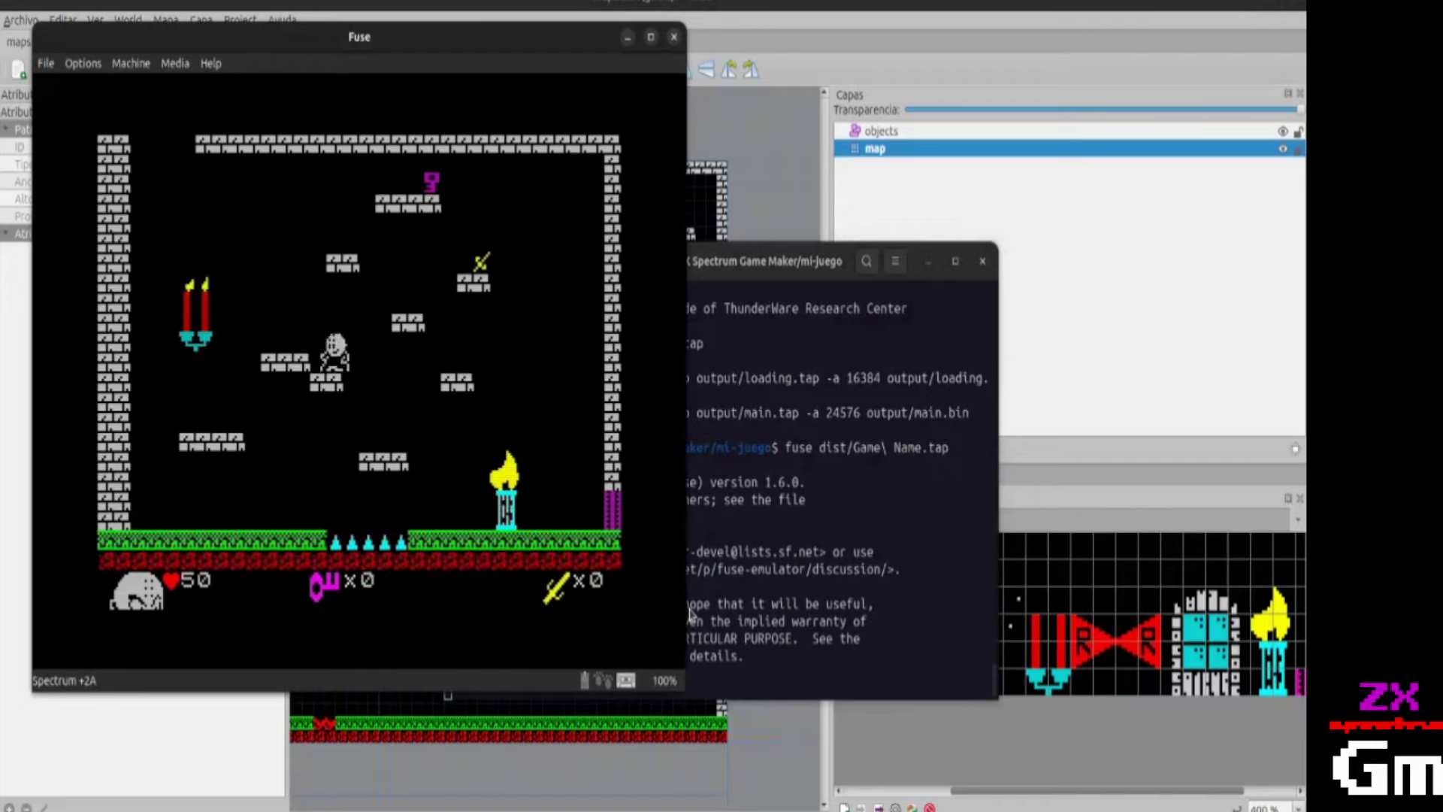
{"action": "key", "text": "q"}
{"action": "key", "text": "p"}
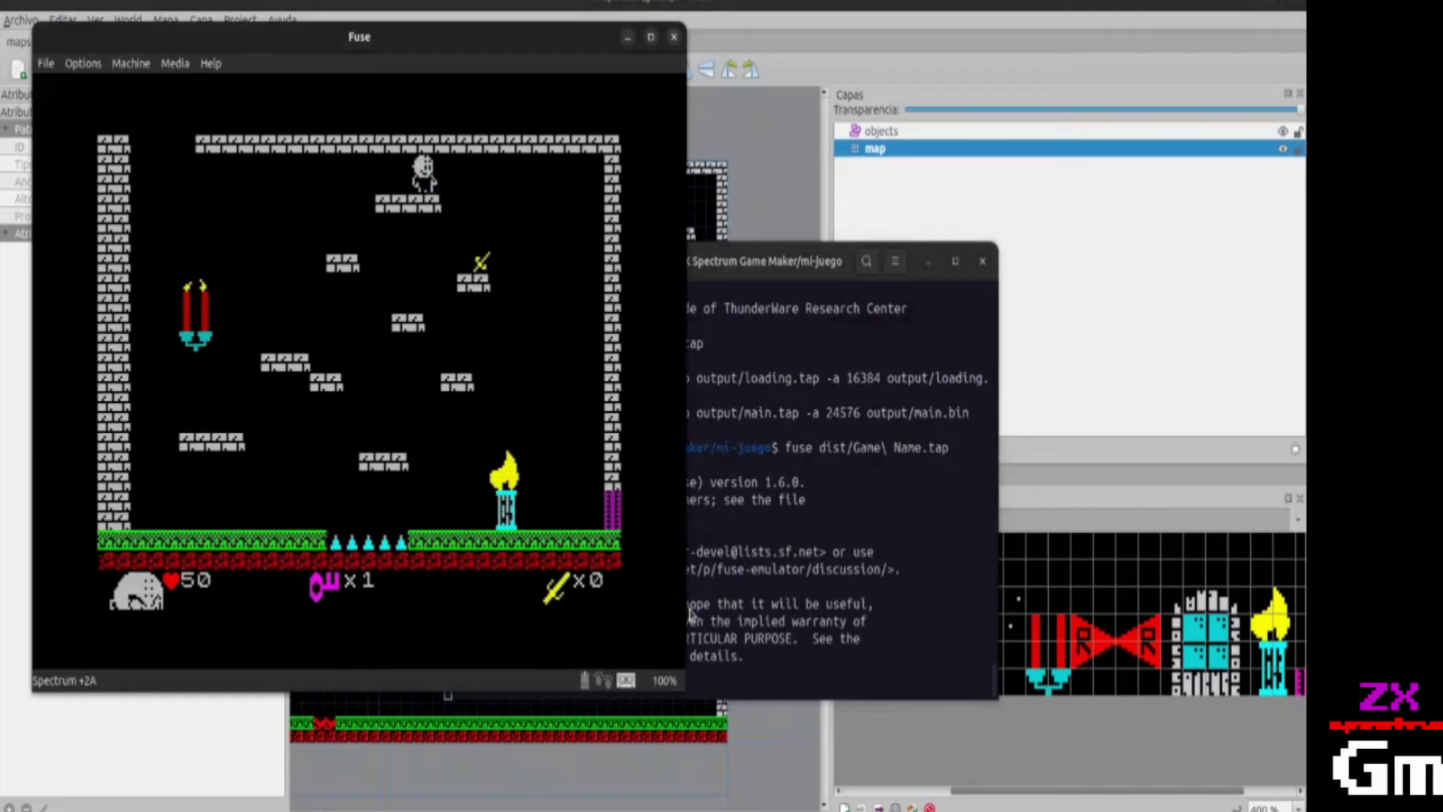
{"action": "key", "text": "o"}
{"action": "key", "text": "p"}
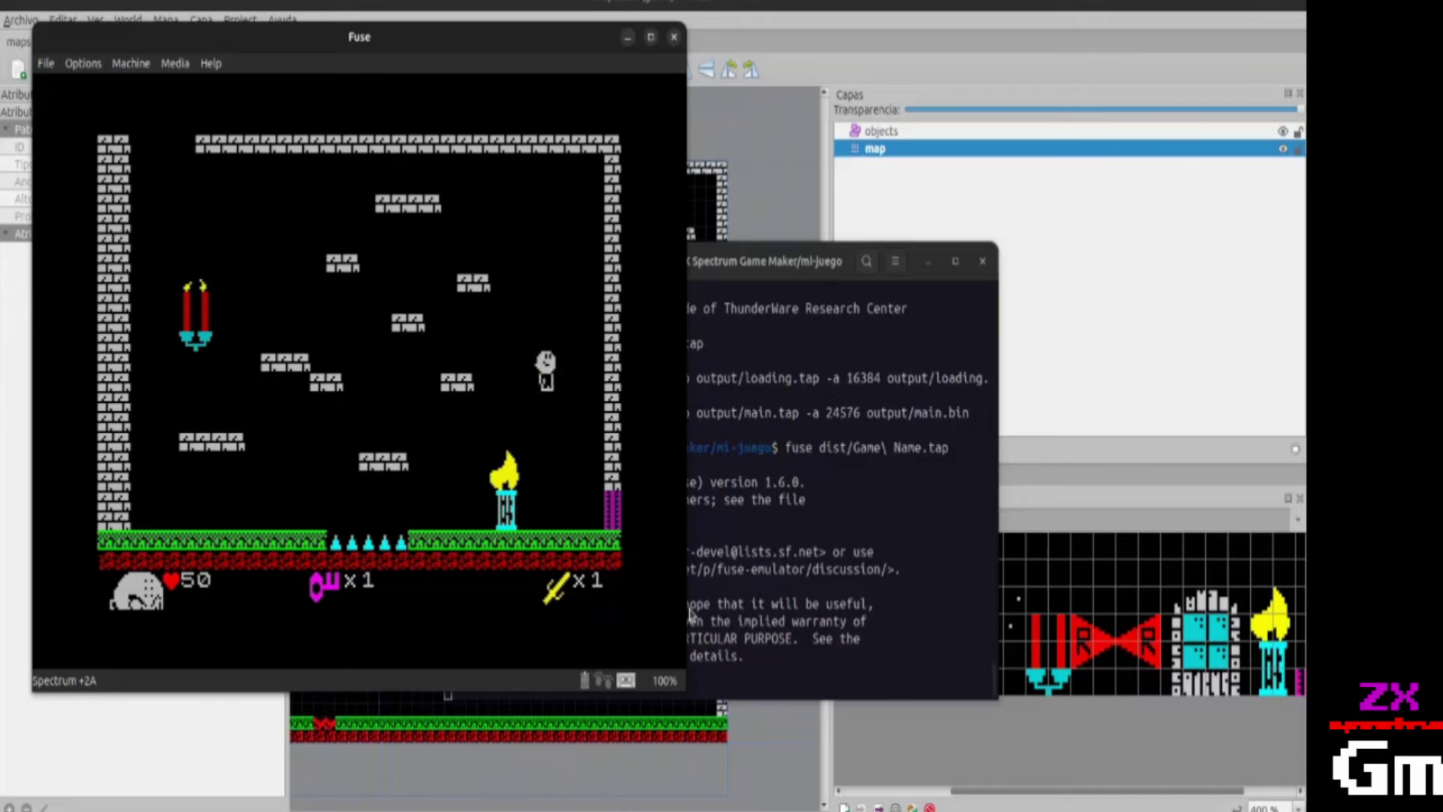
{"action": "key", "text": "p"}
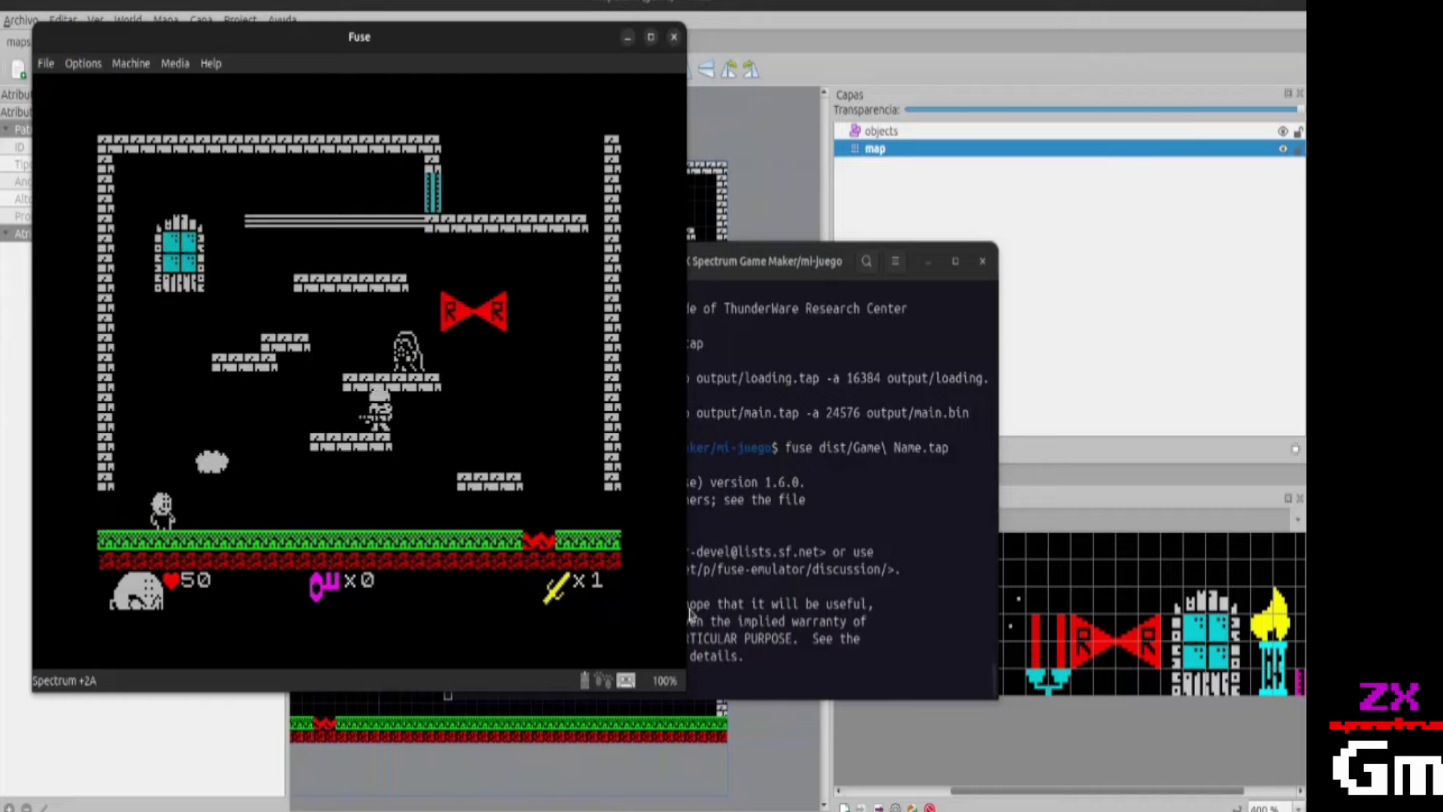
Cross the second room along the ground, test the exit both ways, and enter the newly drawn area.
{"action": "key", "text": "p"}
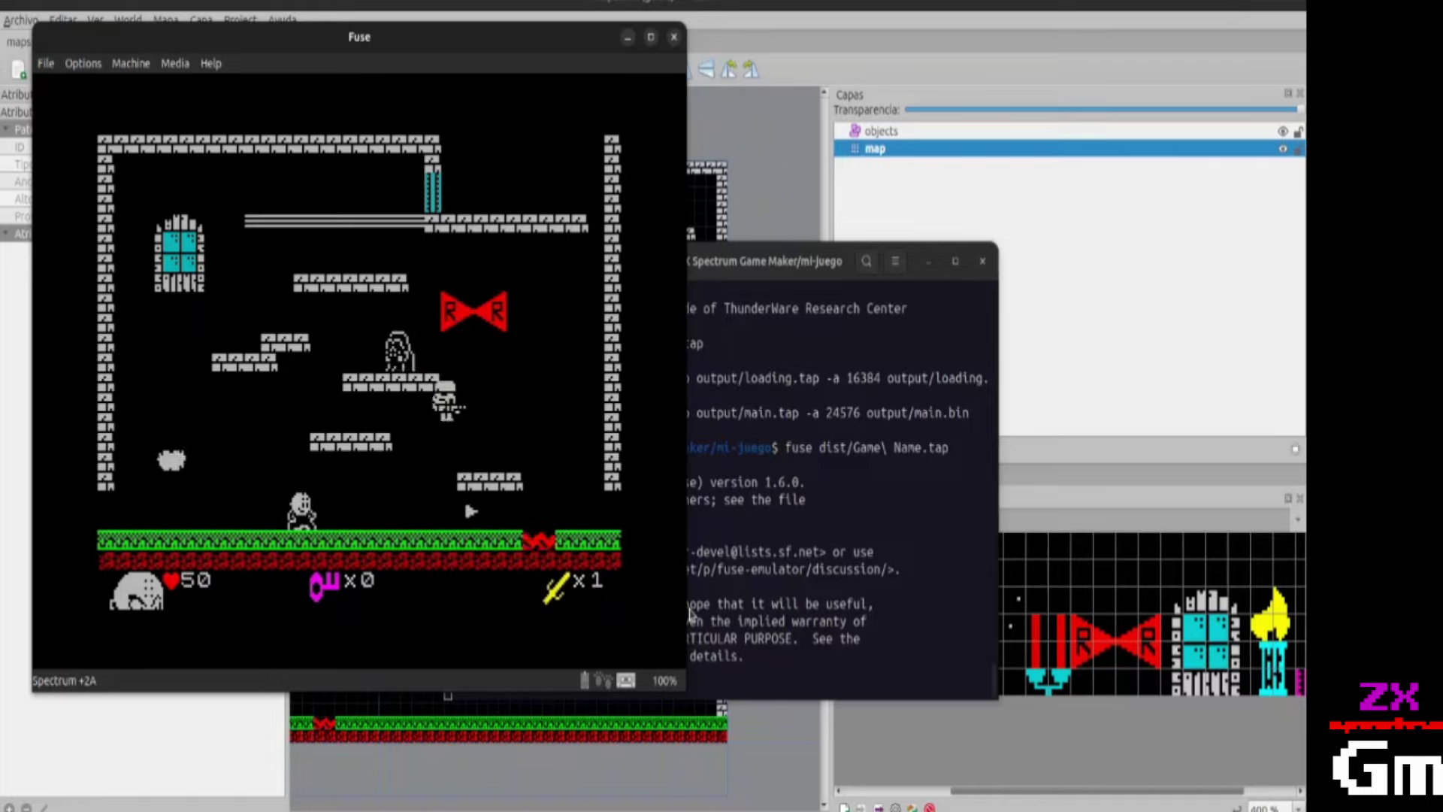
{"action": "key", "text": "p"}
{"action": "key", "text": "p"}
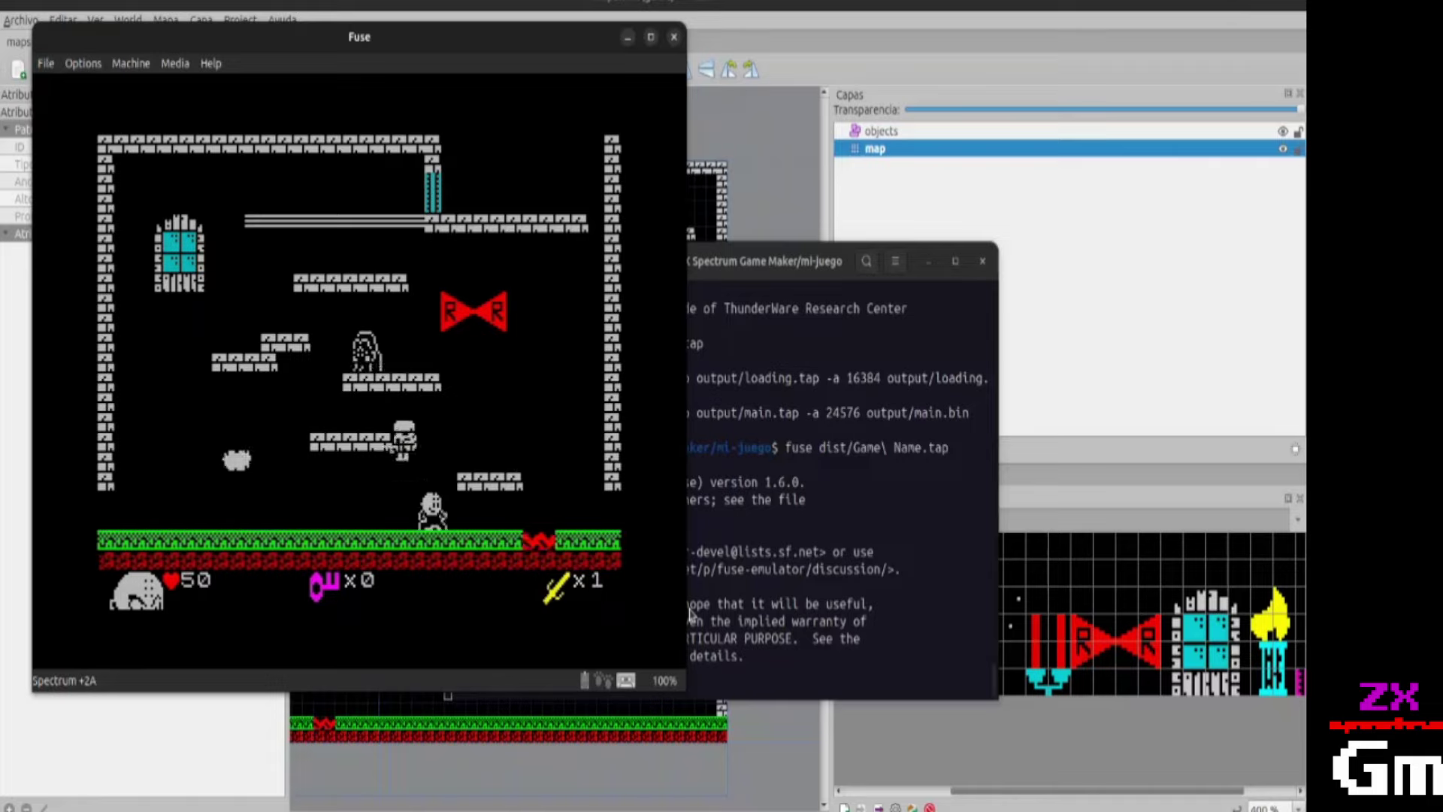
{"action": "key", "text": "p"}
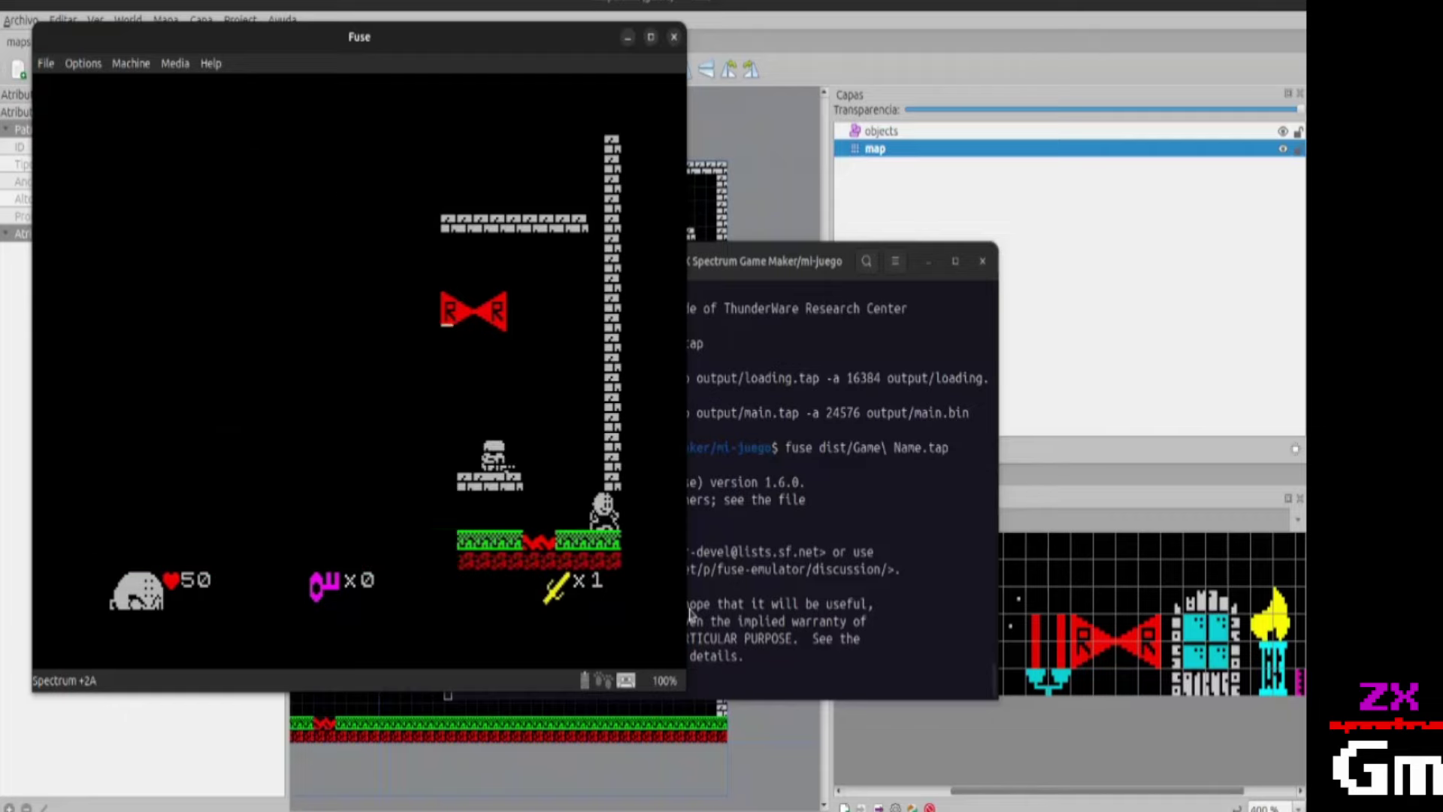
{"action": "key", "text": "o"}
{"action": "key", "text": "p"}
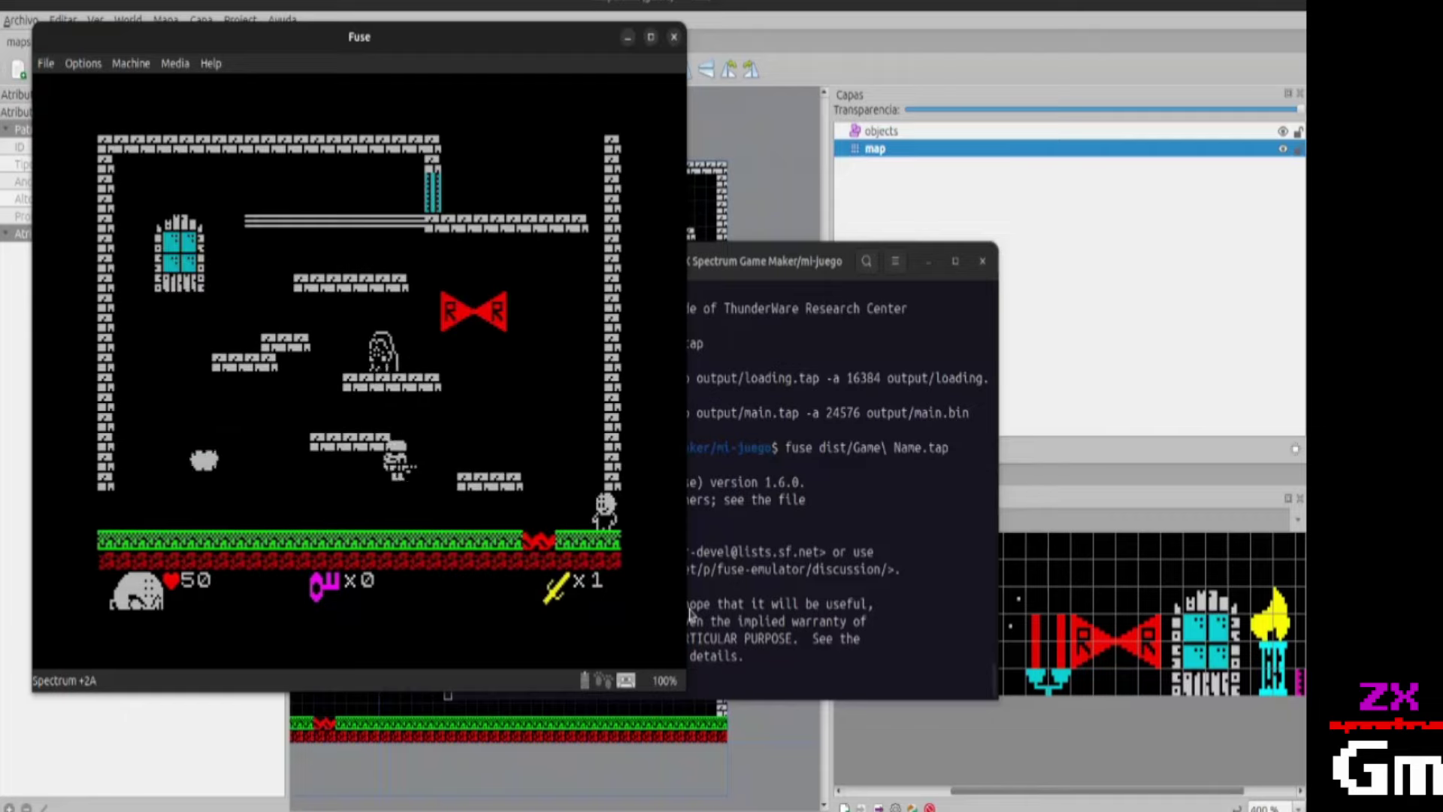
{"action": "key", "text": "p"}
Climb the platforms of the new area's lower screen until the character reaches the upper screen.
{"action": "key", "text": "q"}
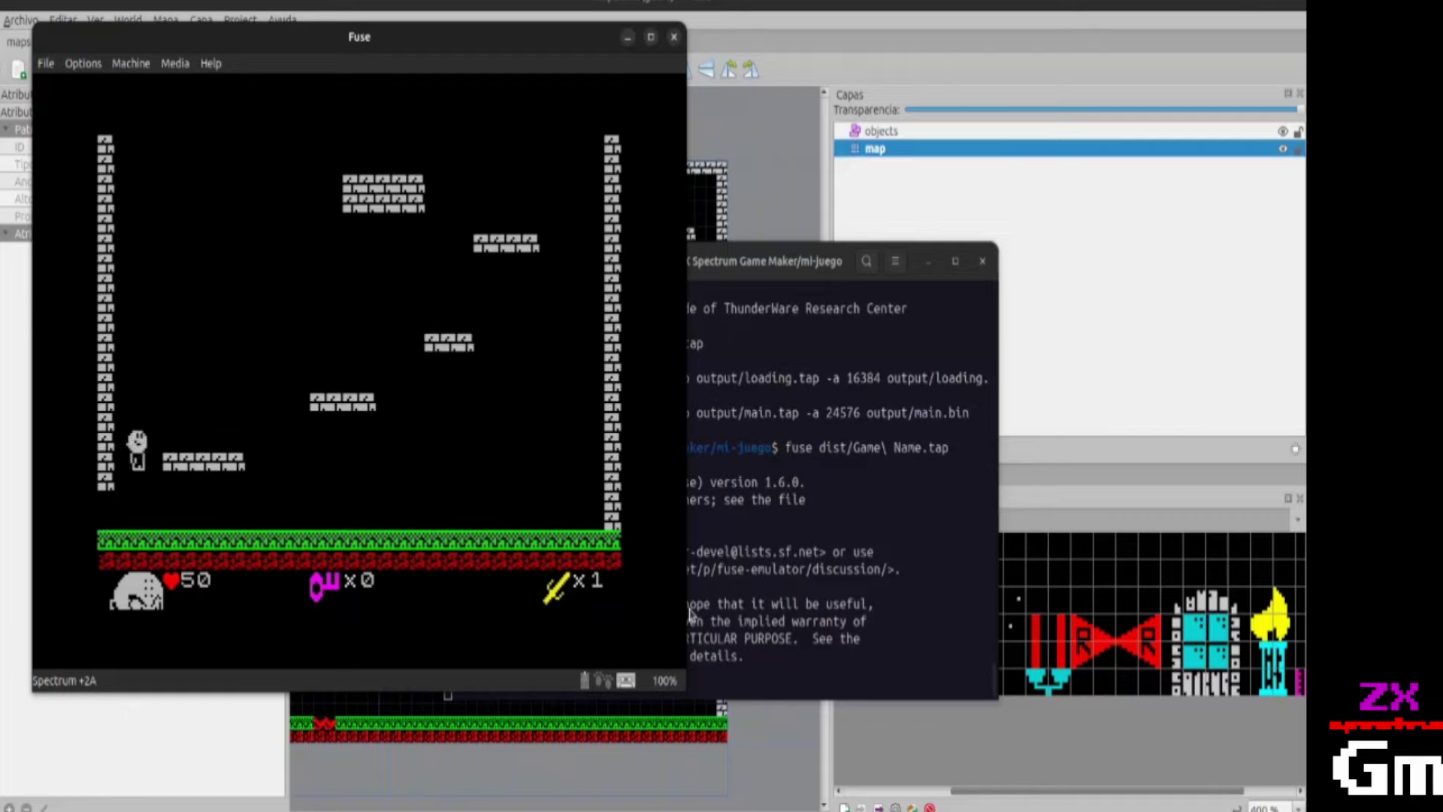
{"action": "key", "text": "p"}
{"action": "key", "text": "q"}
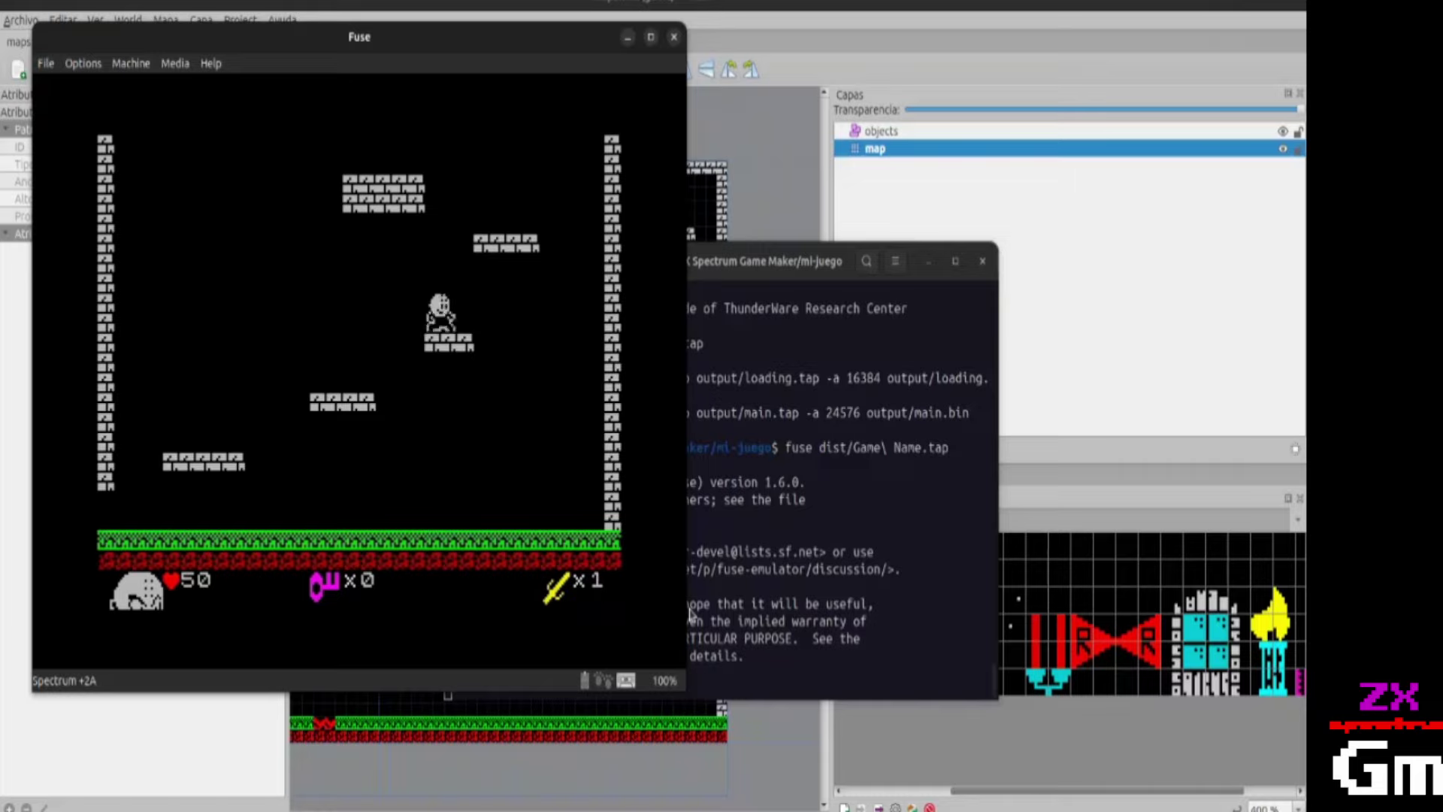
{"action": "key", "text": "p"}
{"action": "key", "text": "q"}
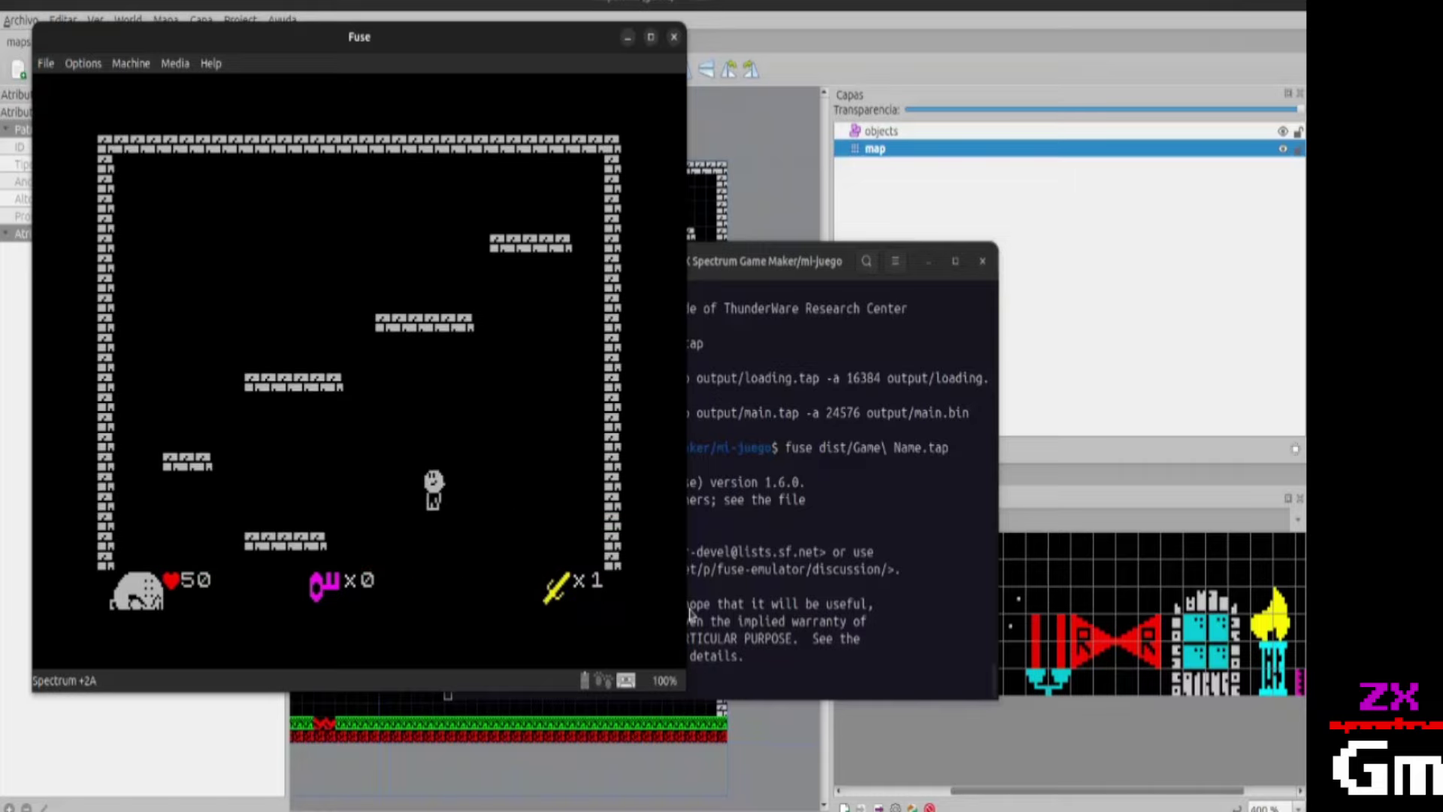
Climb the upper screen's platforms from the lowest one to the highest one near the outer wall.
{"action": "key", "text": "o"}
{"action": "key", "text": "o"}
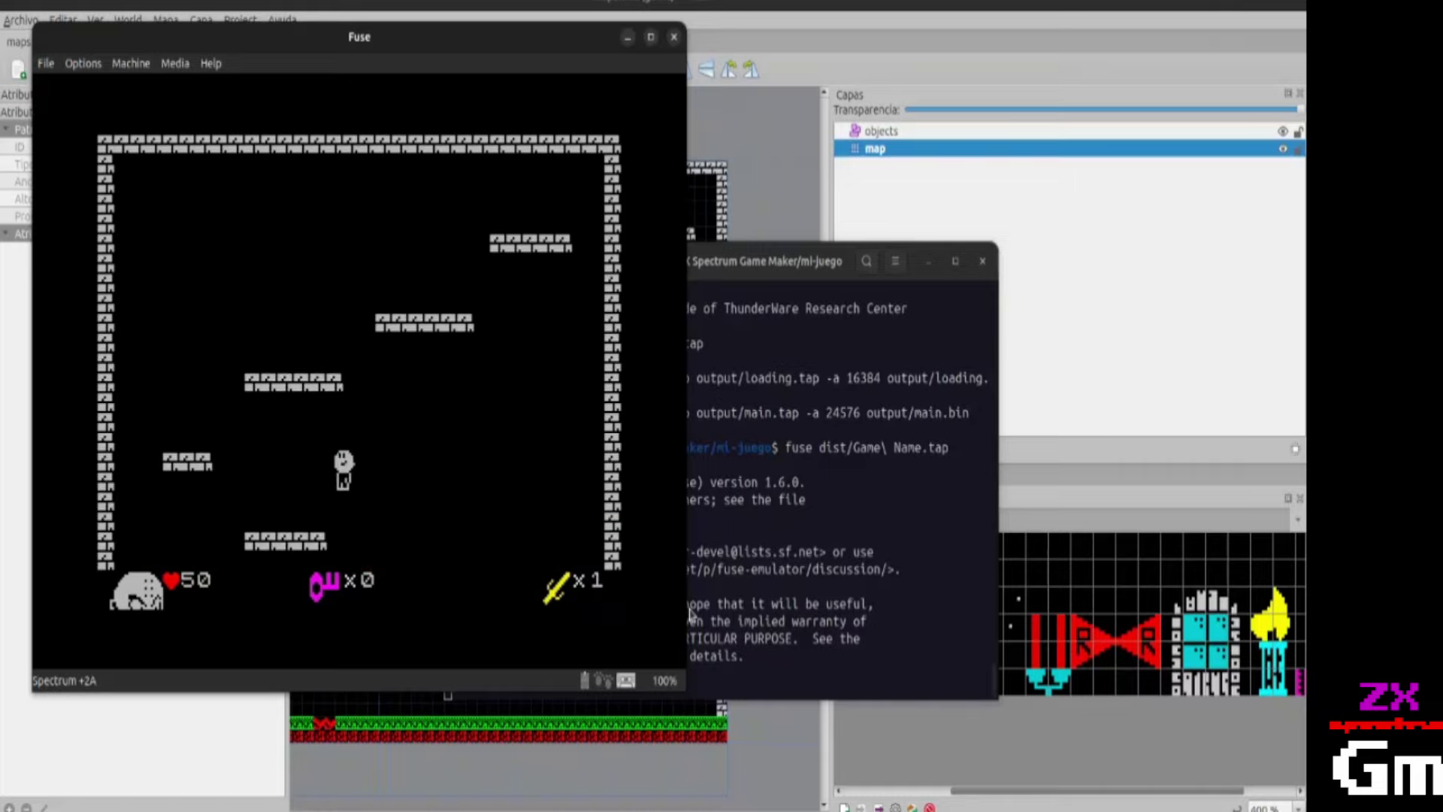
{"action": "key", "text": "q"}
{"action": "key", "text": "o"}
{"action": "key", "text": "p"}
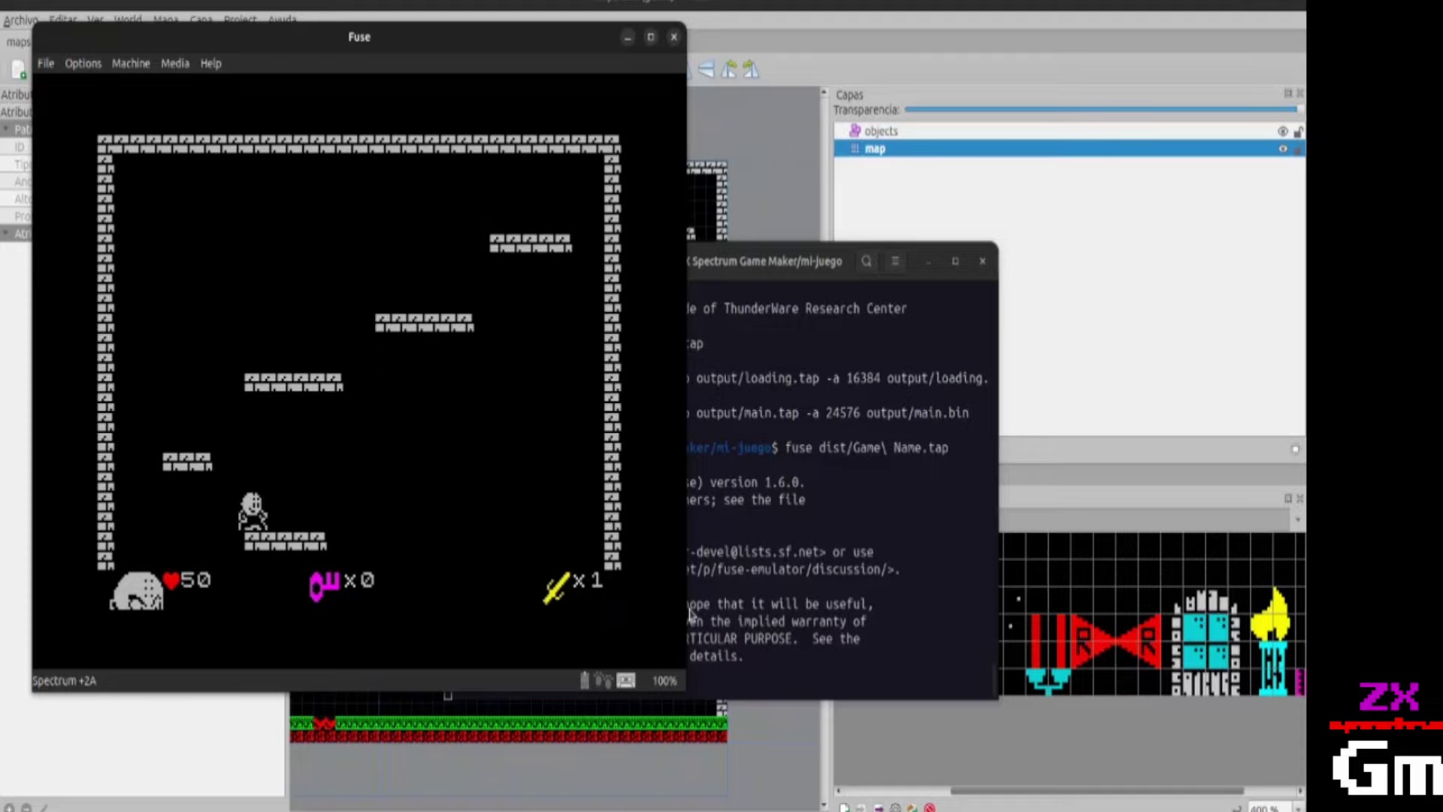
{"action": "key", "text": "q"}
{"action": "key", "text": "o"}
{"action": "key", "text": "q"}
{"action": "key", "text": "p"}
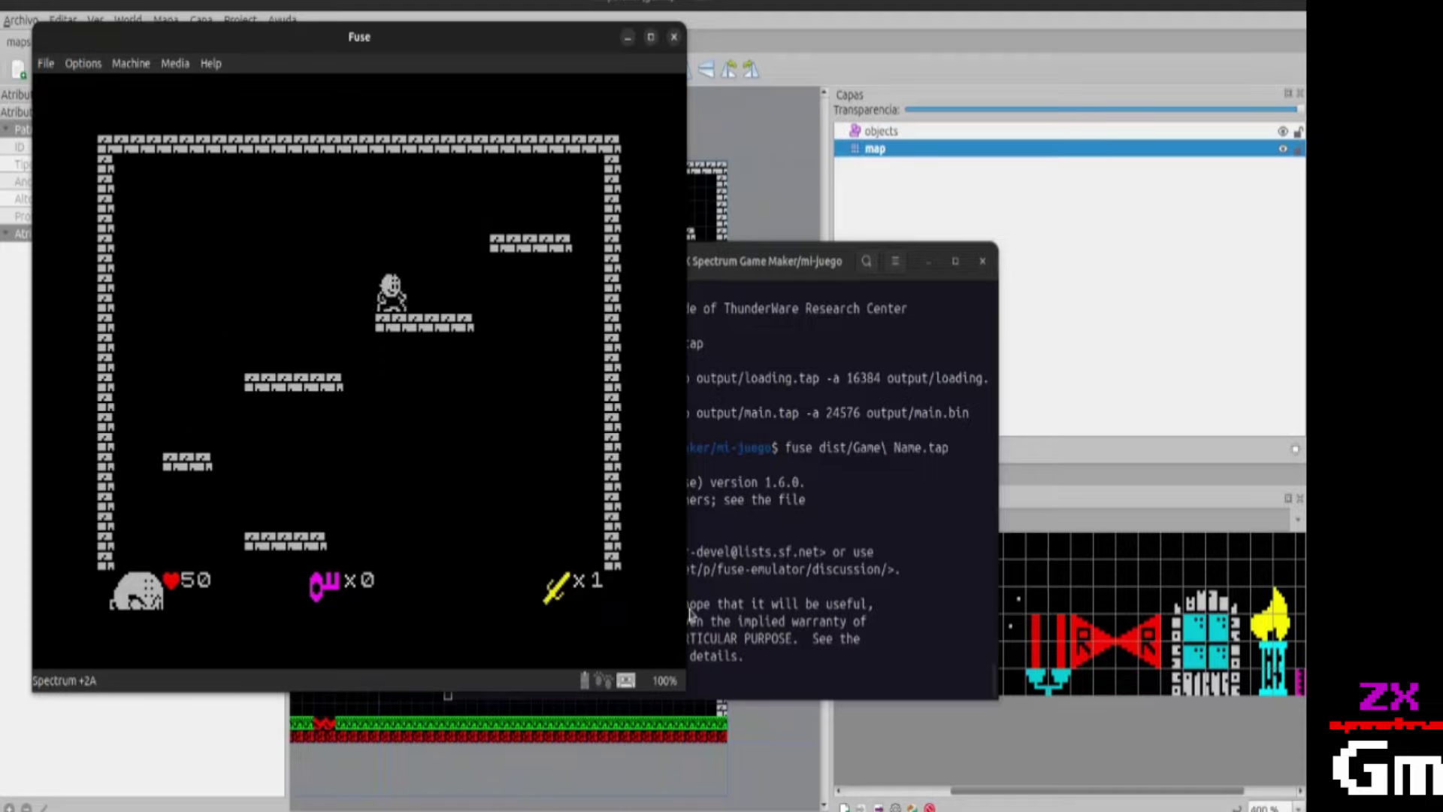
{"action": "key", "text": "q"}
{"action": "key", "text": "p"}
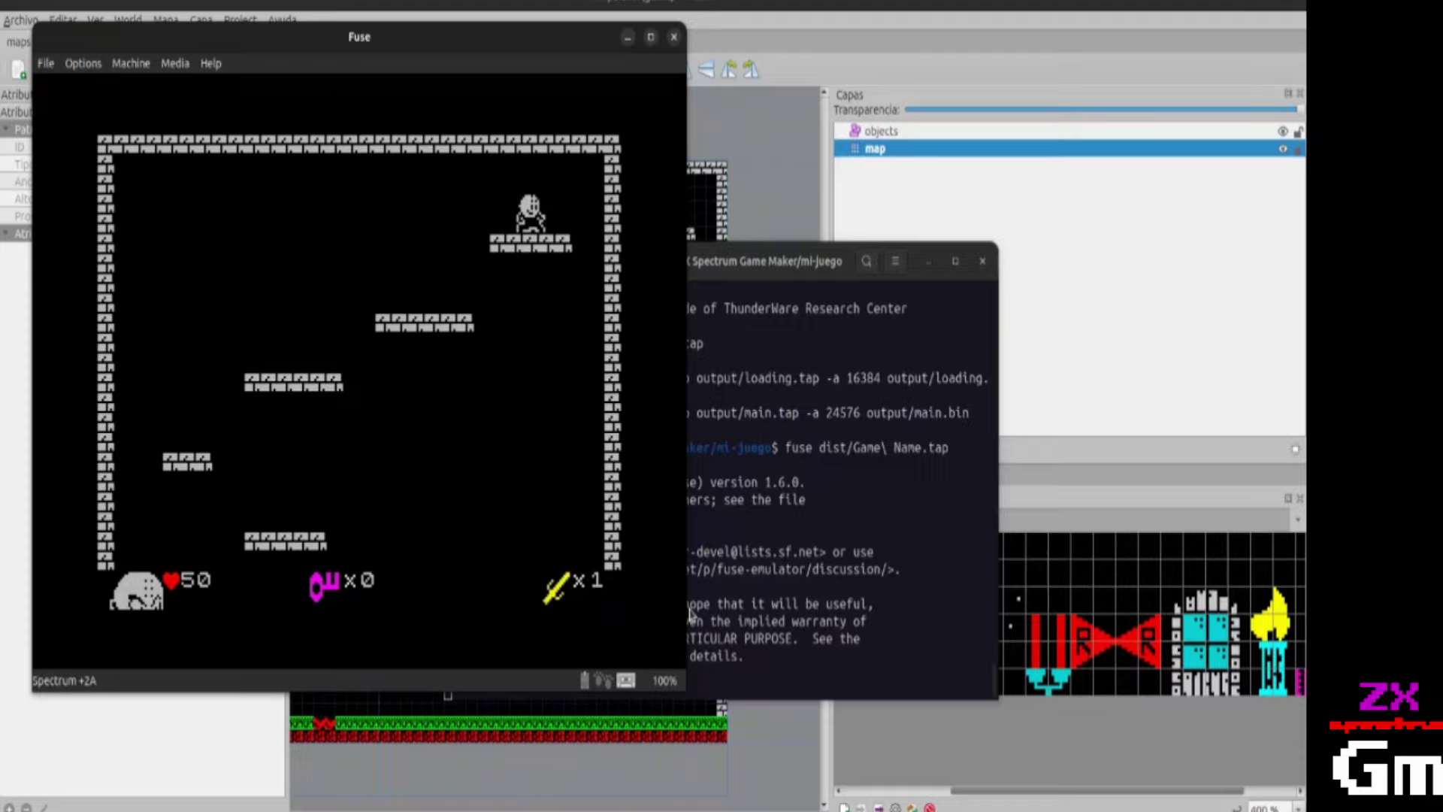
Drop back down the upper screen's platforms to the lowest one and try jumping there.
{"action": "key", "text": "o"}
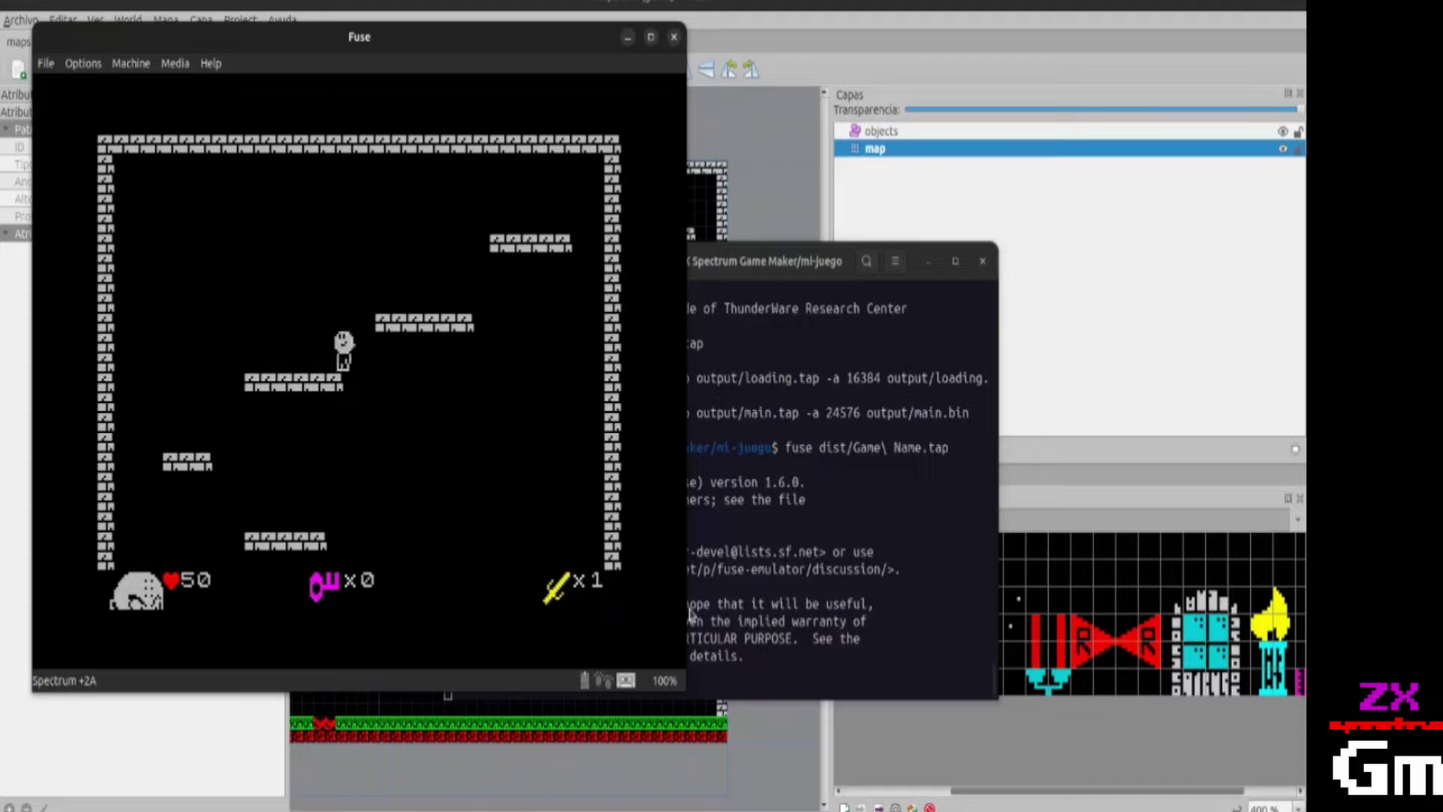
{"action": "key", "text": "o"}
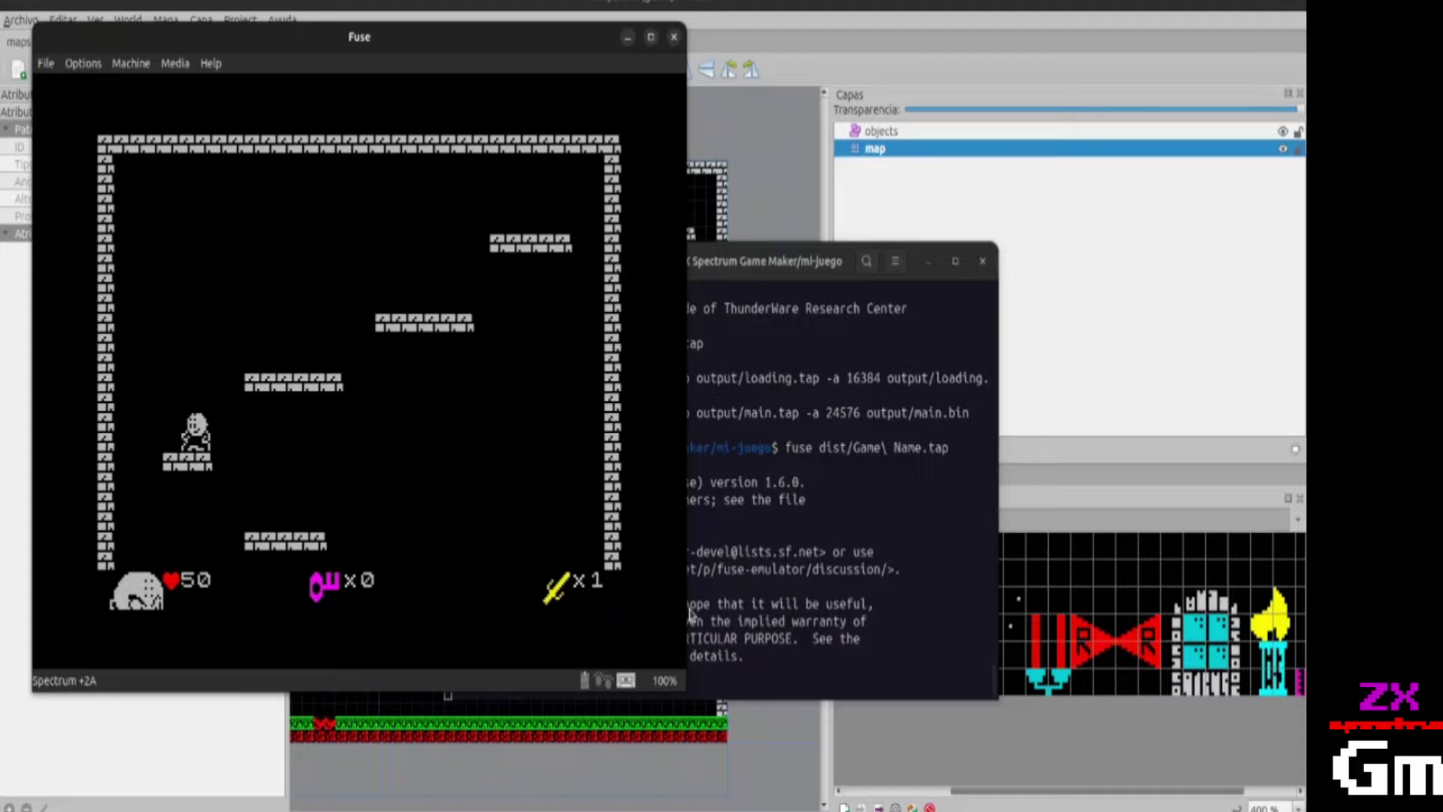
{"action": "key", "text": "p"}
{"action": "key", "text": "q"}
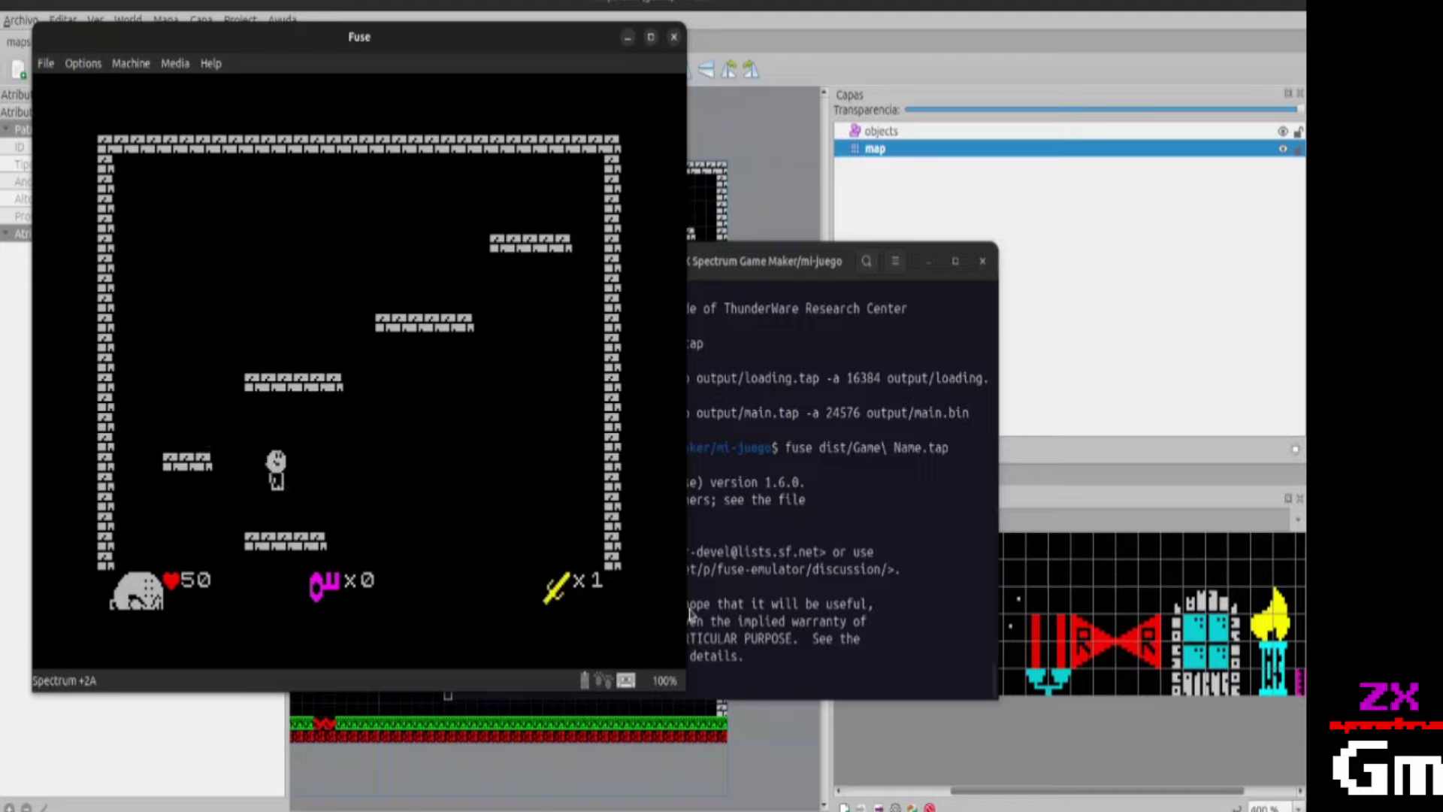
{"action": "key", "text": "q"}
{"action": "key", "text": "q"}
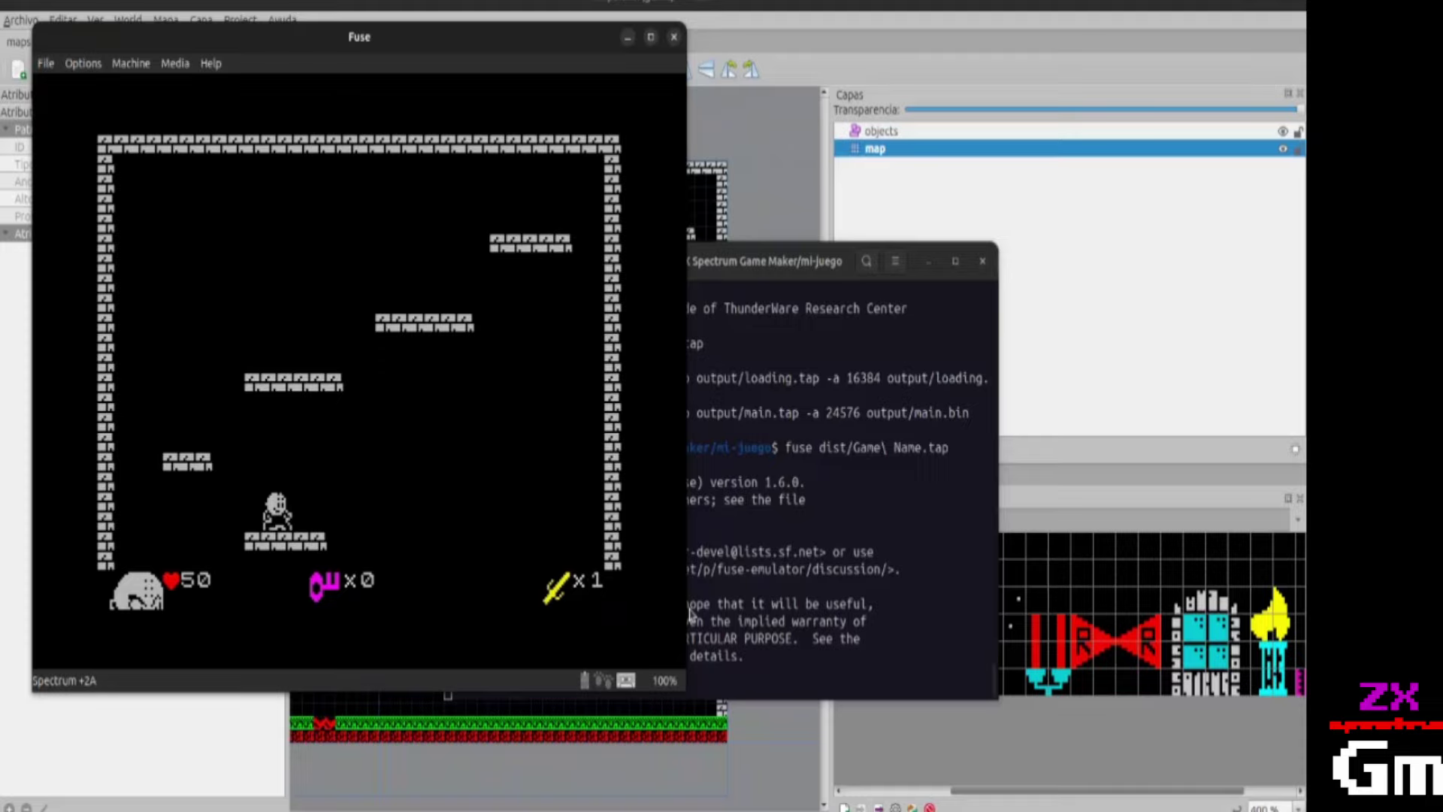
Test the upper screen's route again by jumping from the lowest platform up to the highest one.
{"action": "key", "text": "o"}
{"action": "key", "text": "q"}
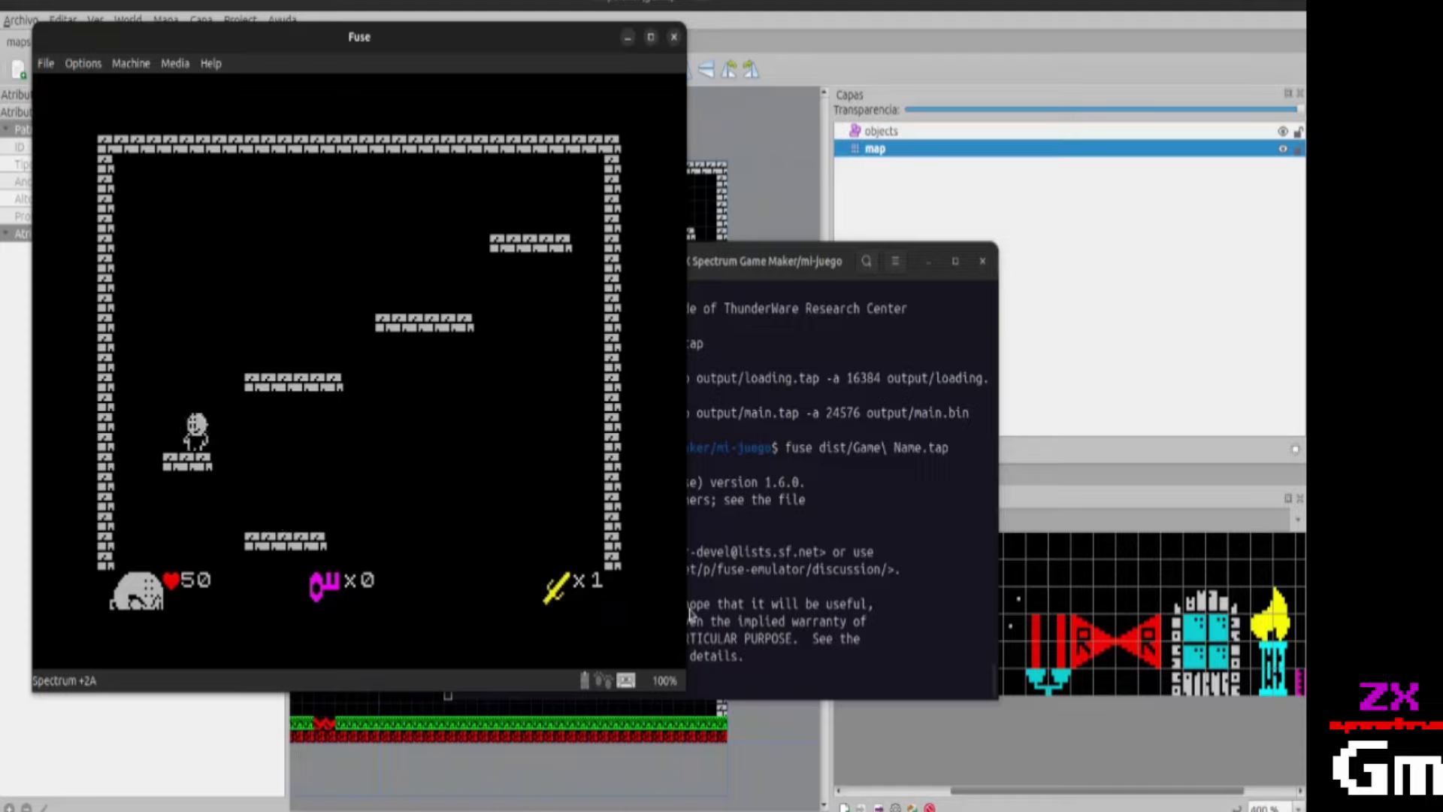
{"action": "key", "text": "q"}
{"action": "key", "text": "p"}
{"action": "key", "text": "p"}
{"action": "key", "text": "q"}
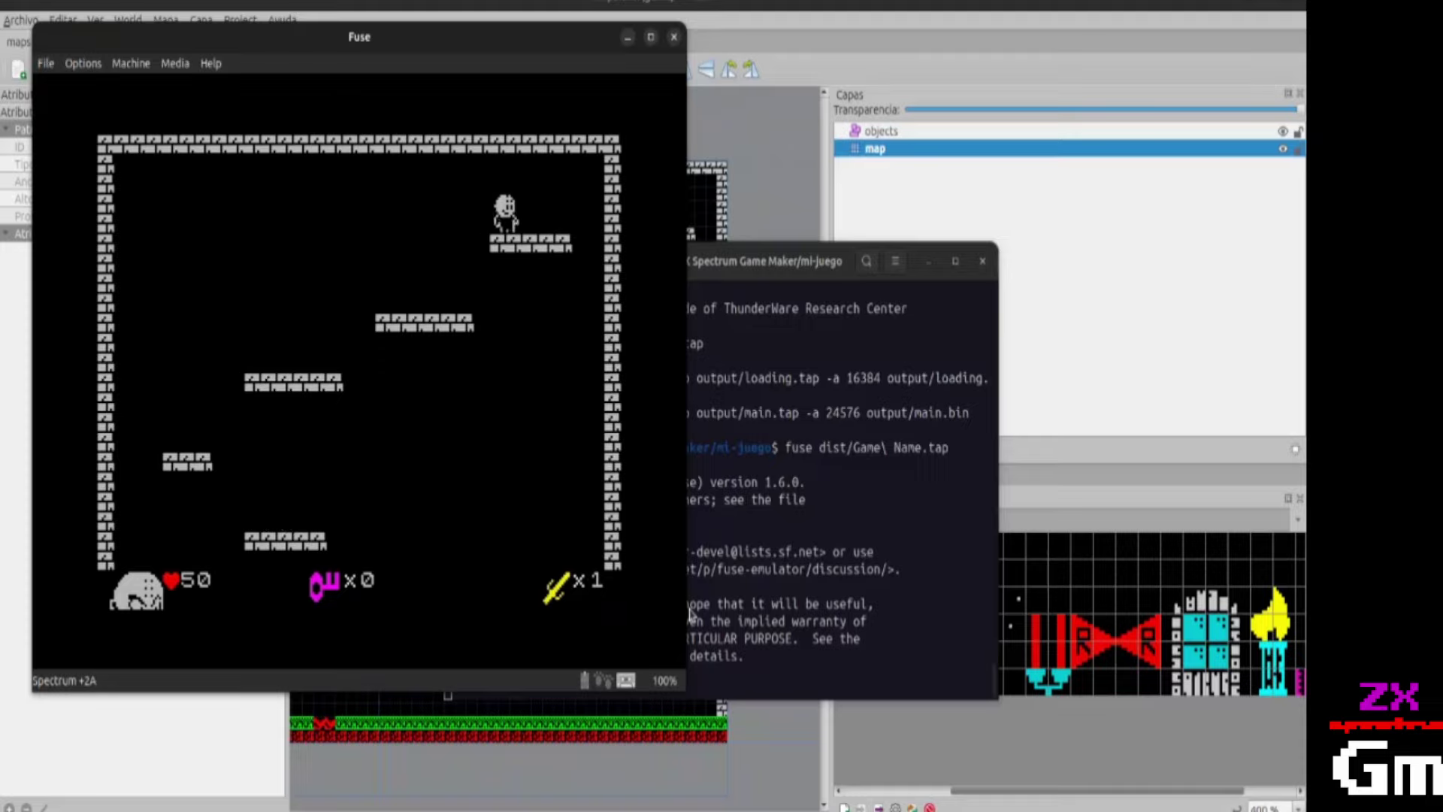
Descend from the highest platform to the two-row platform on the lower screen of the new area.
{"action": "key", "text": "o"}
{"action": "key", "text": "o"}
{"action": "key", "text": "q"}
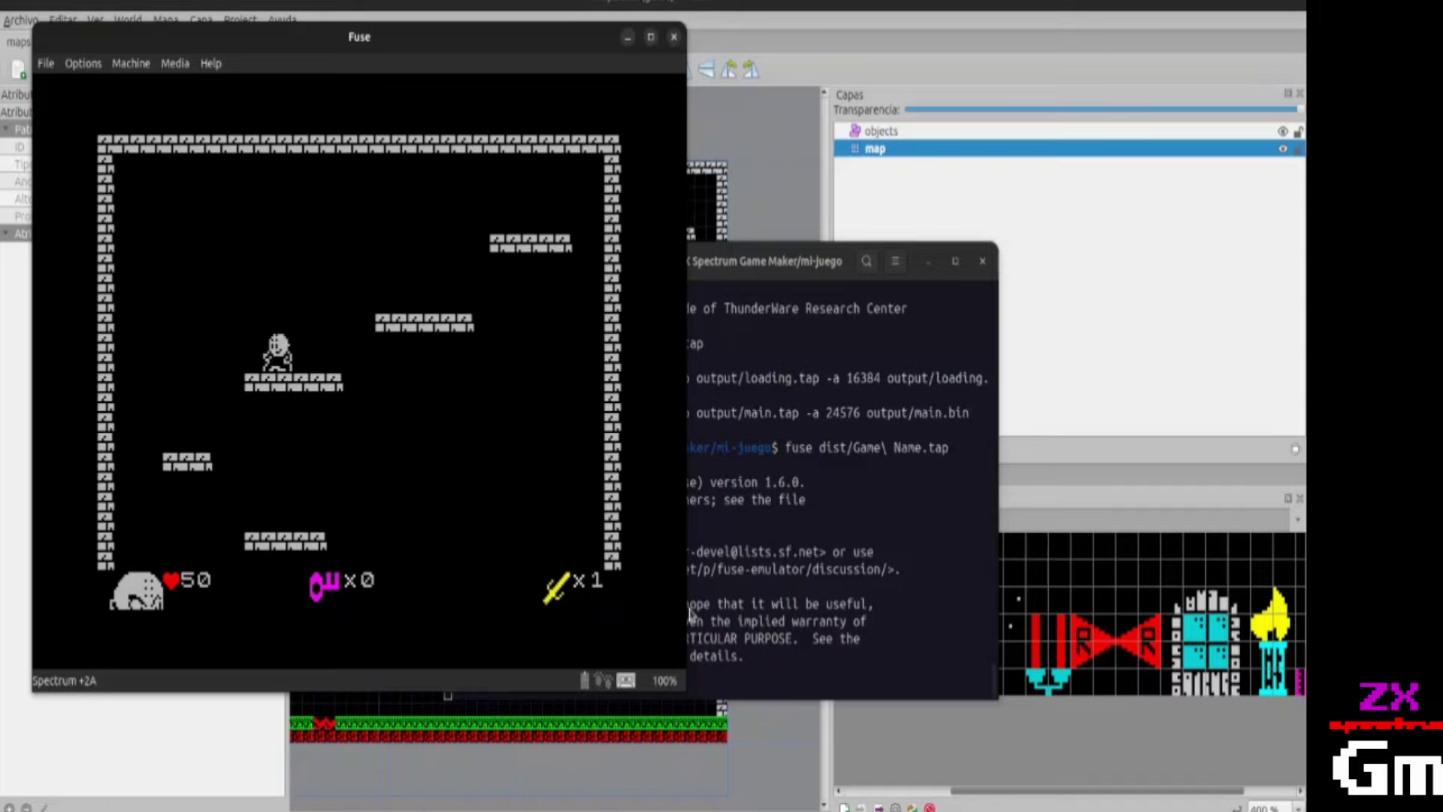
{"action": "key", "text": "o"}
{"action": "key", "text": "q"}
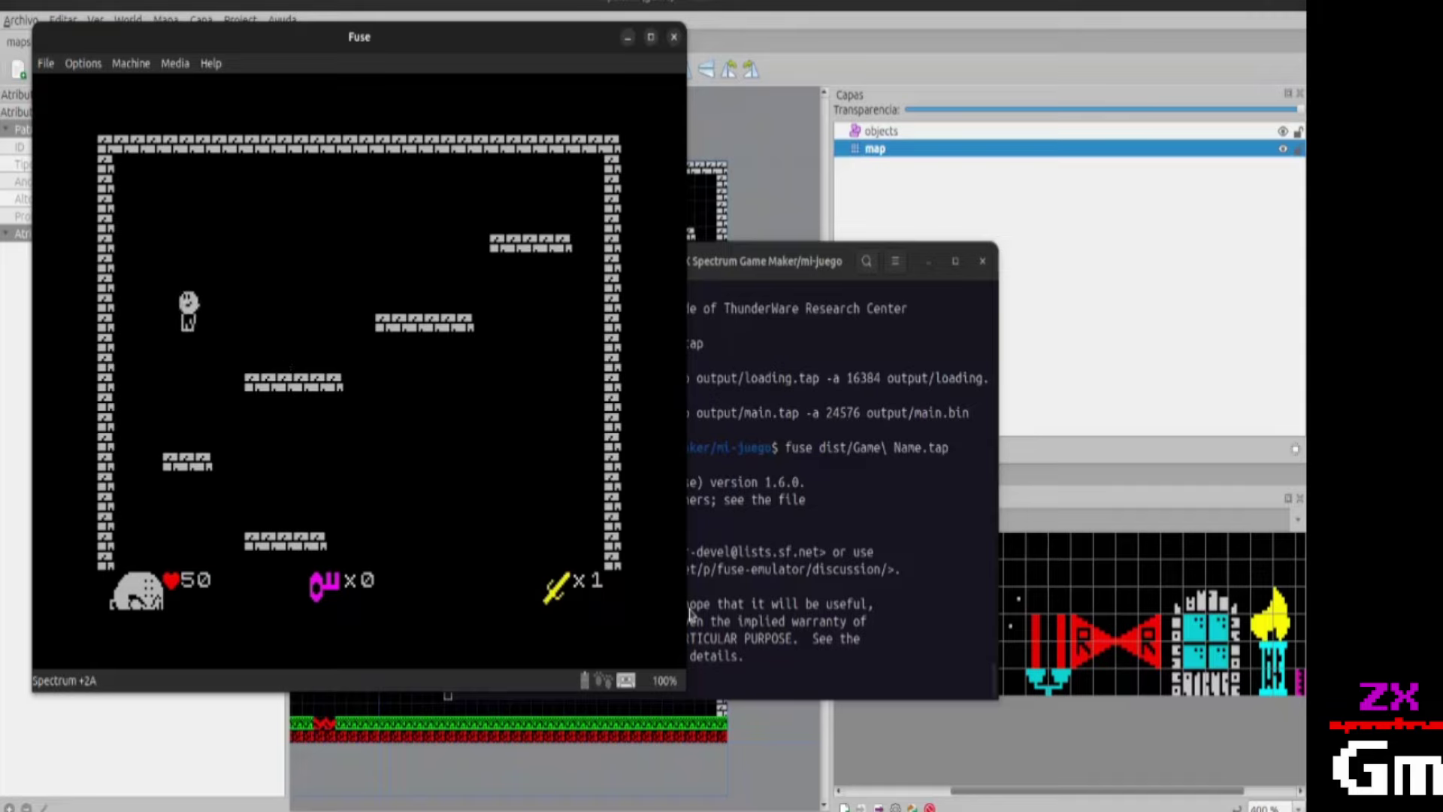
{"action": "key", "text": "p"}
{"action": "key", "text": "q"}
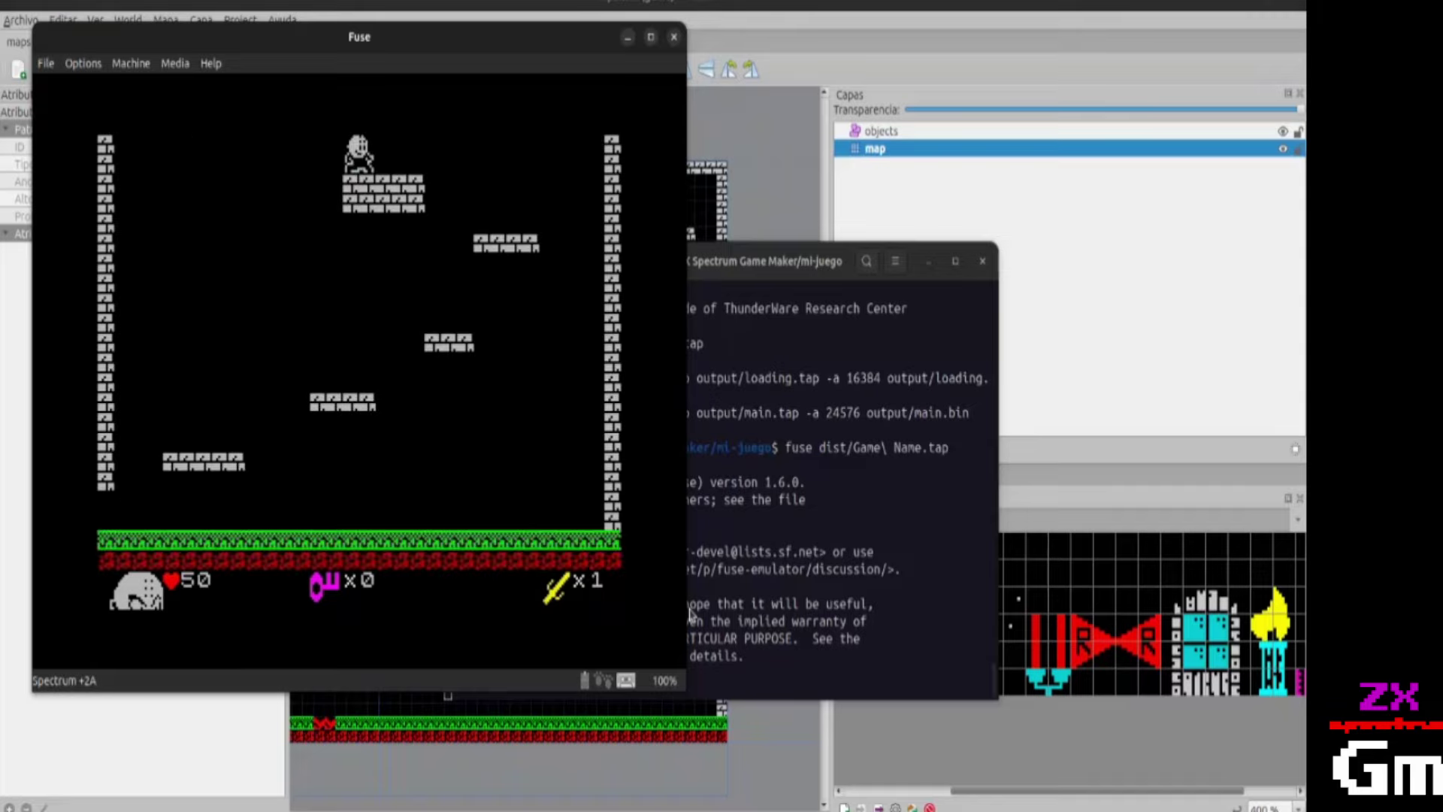
Descend the lower screen's platforms and go back into the second room.
{"action": "key", "text": "p"}
{"action": "key", "text": "o"}
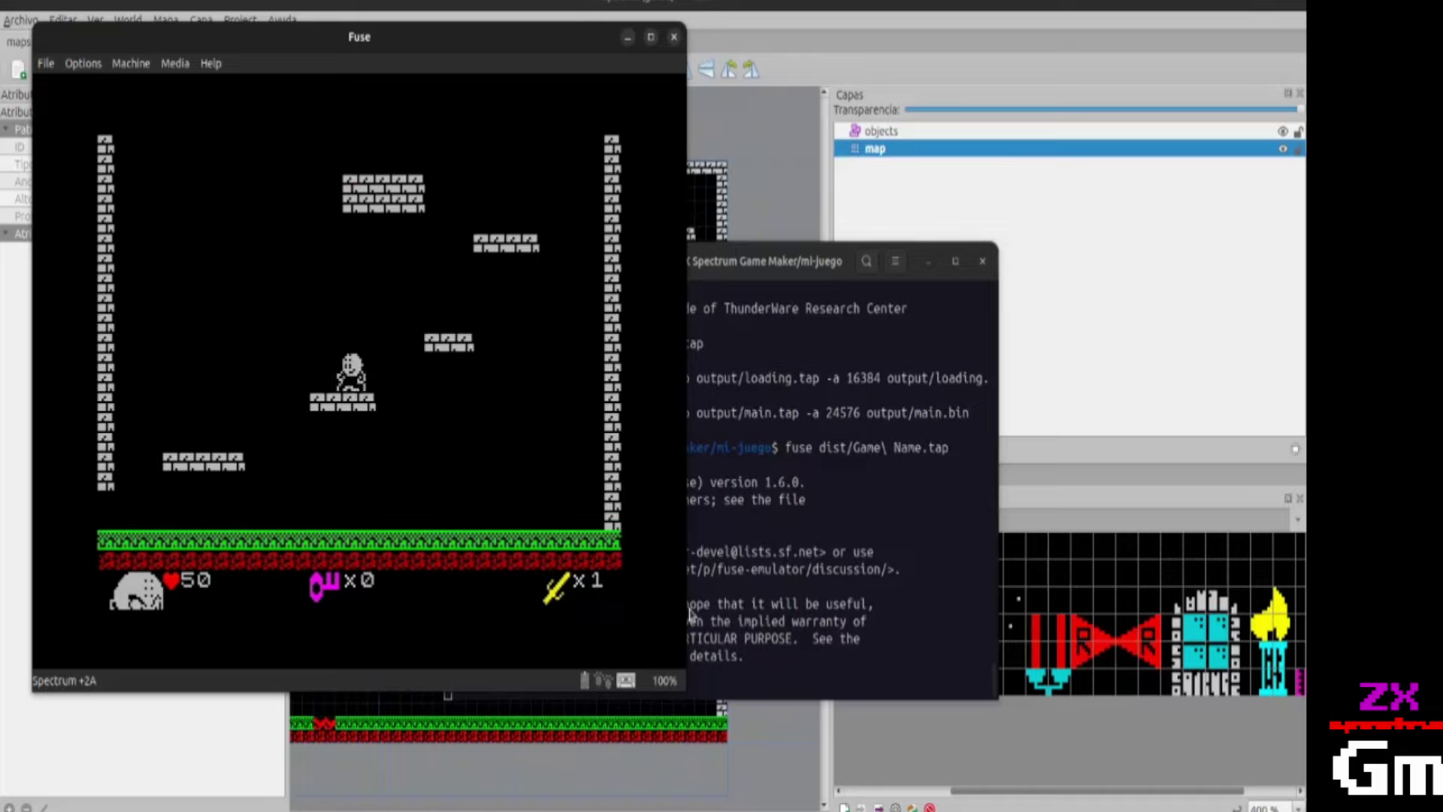
{"action": "key", "text": "q"}
{"action": "key", "text": "p"}
{"action": "key", "text": "o"}
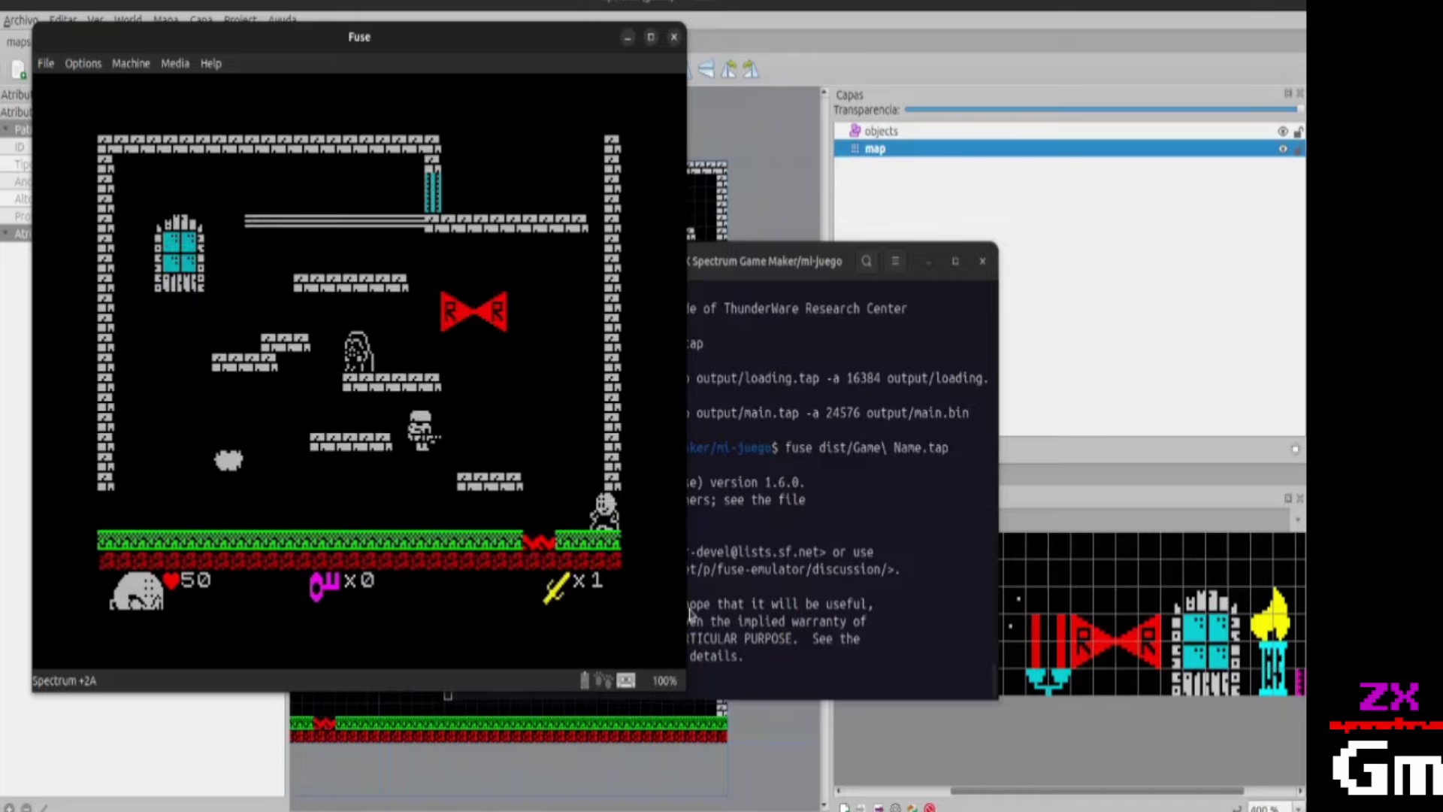
Re-enter the new area and climb from its first platform to the three-tile one.
{"action": "key", "text": "p"}
{"action": "key", "text": "q"}
{"action": "key", "text": "o"}
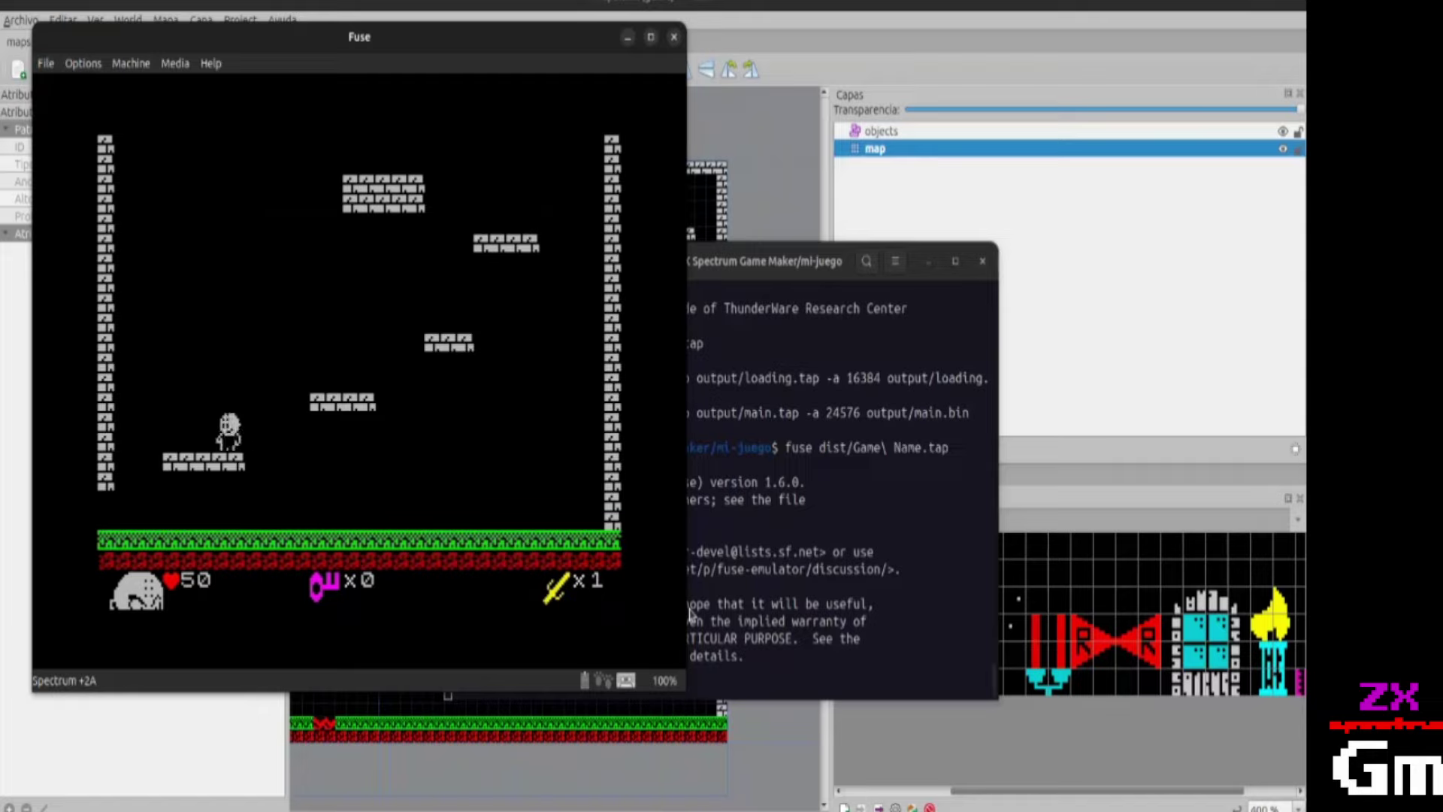
{"action": "key", "text": "p"}
{"action": "key", "text": "q"}
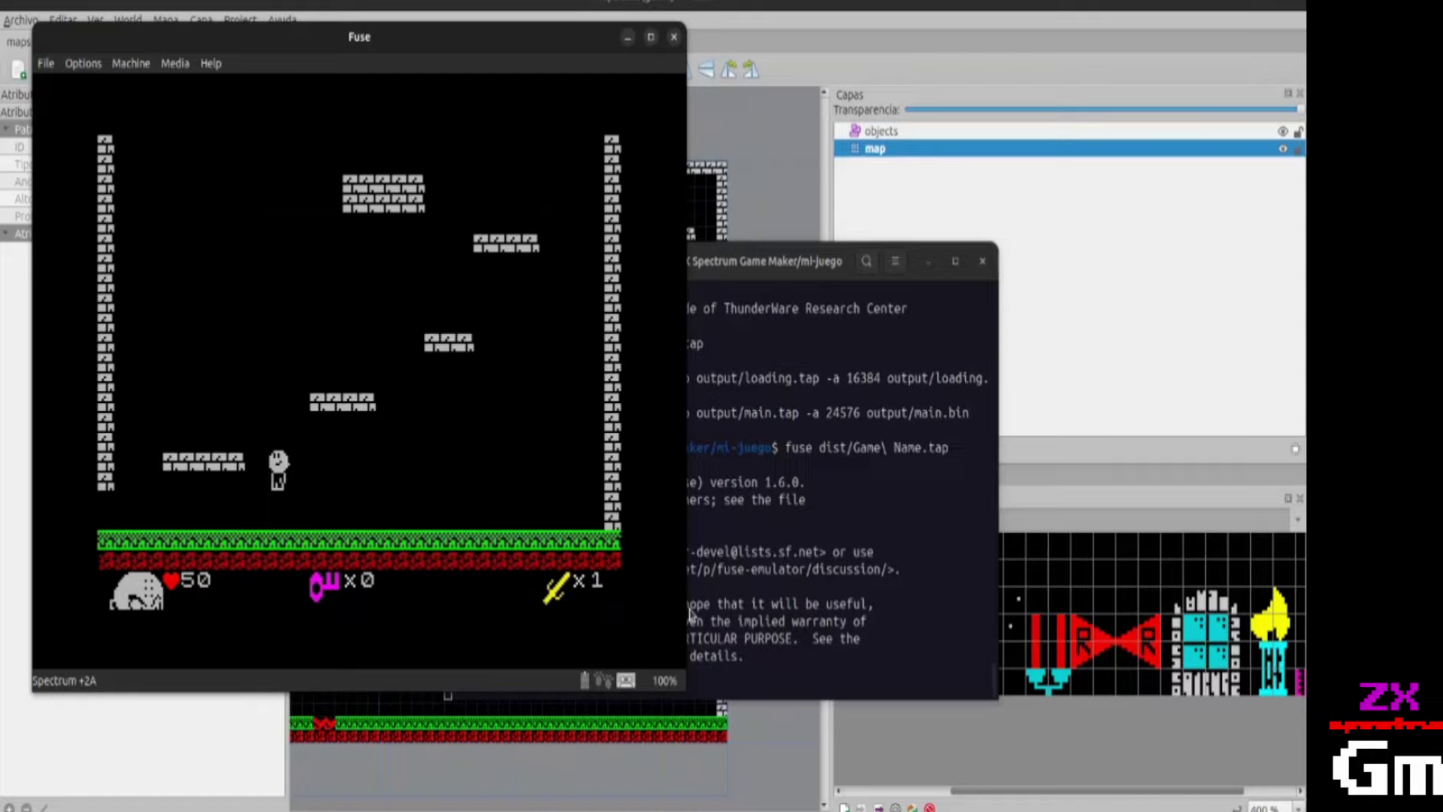
{"action": "key", "text": "p"}
{"action": "key", "text": "p"}
{"action": "key", "text": "q"}
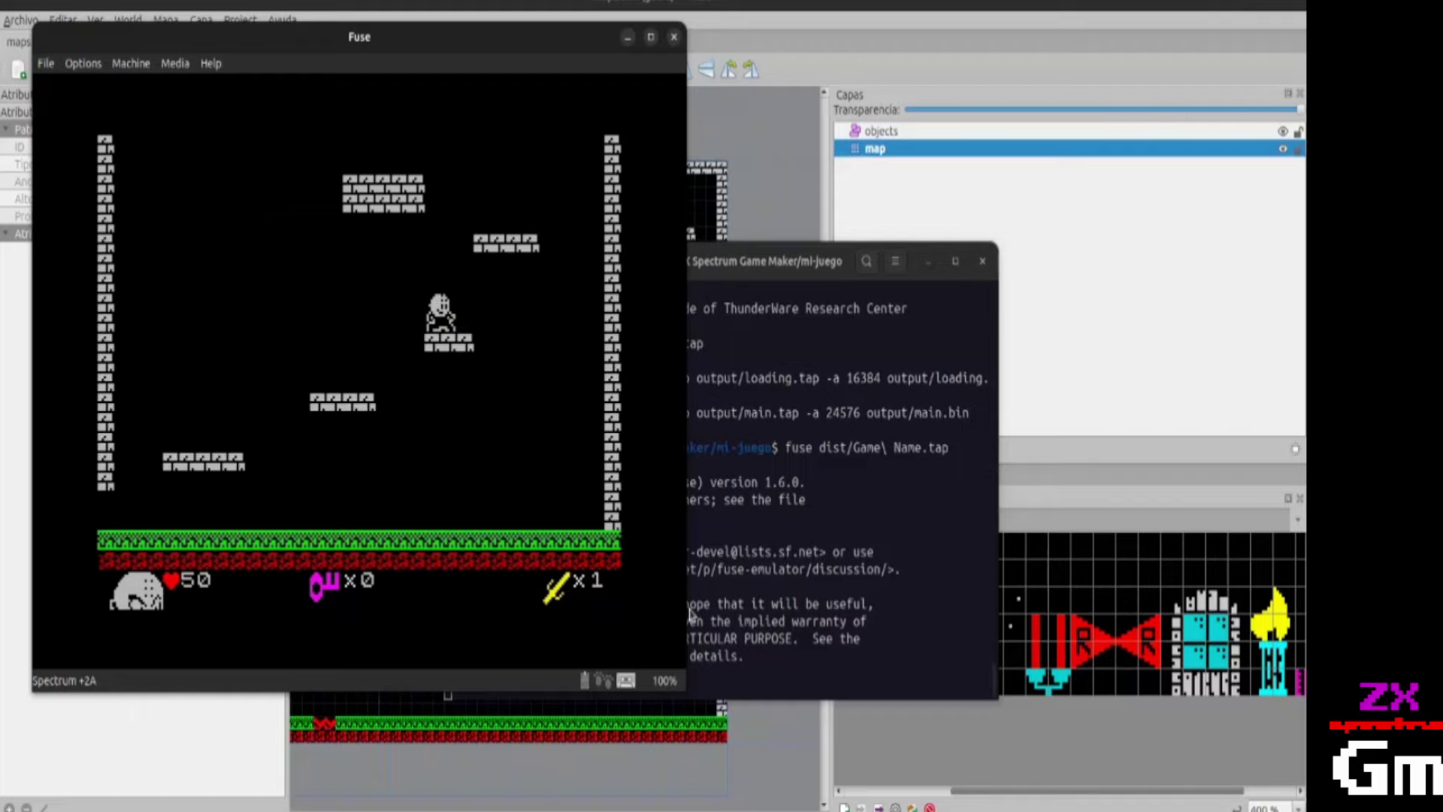
Switch to Tiled and try the red bow decoration at two heights above the new area's lowest platform.
{"action": "key", "text": "alt+Tab"}
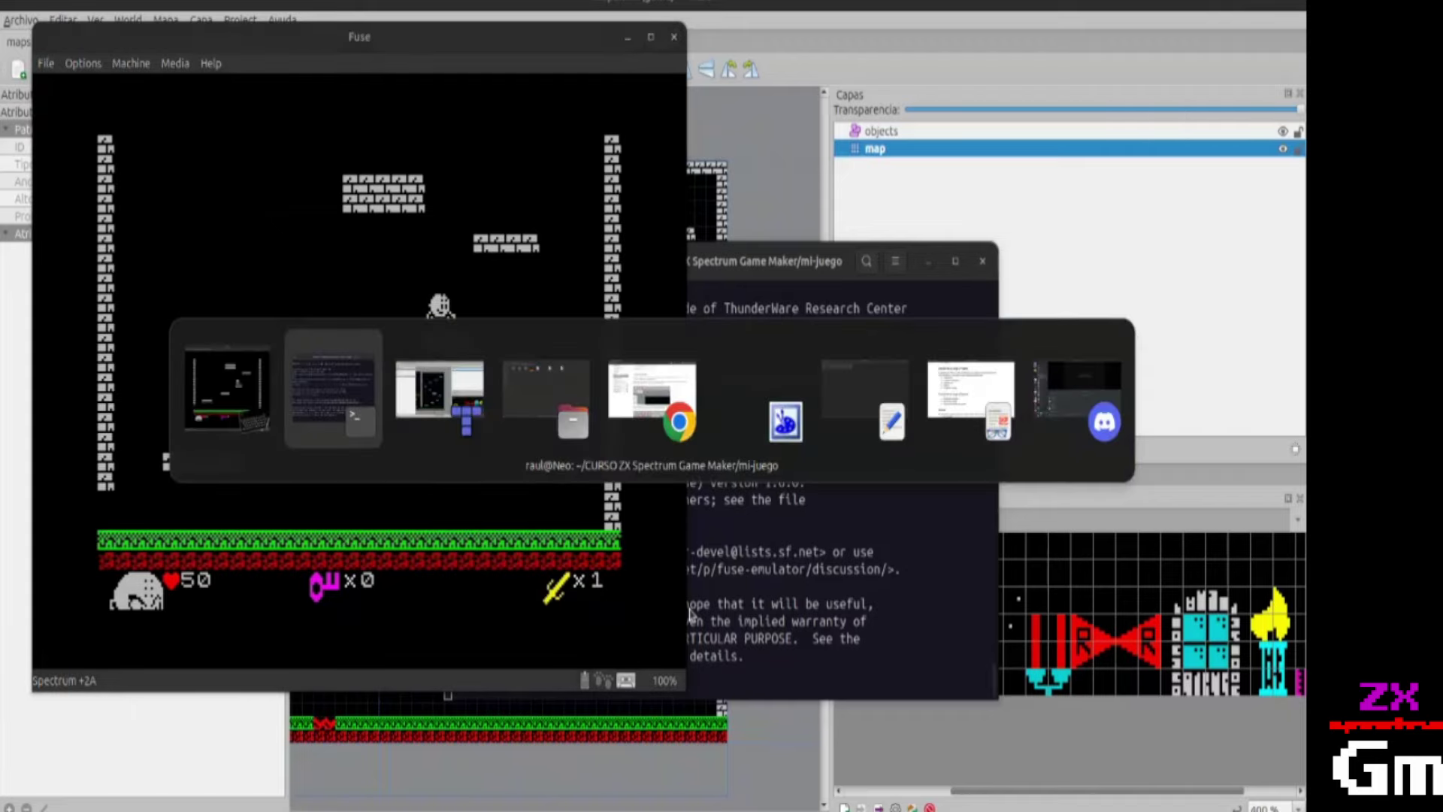
{"action": "key", "text": "alt+Tab"}
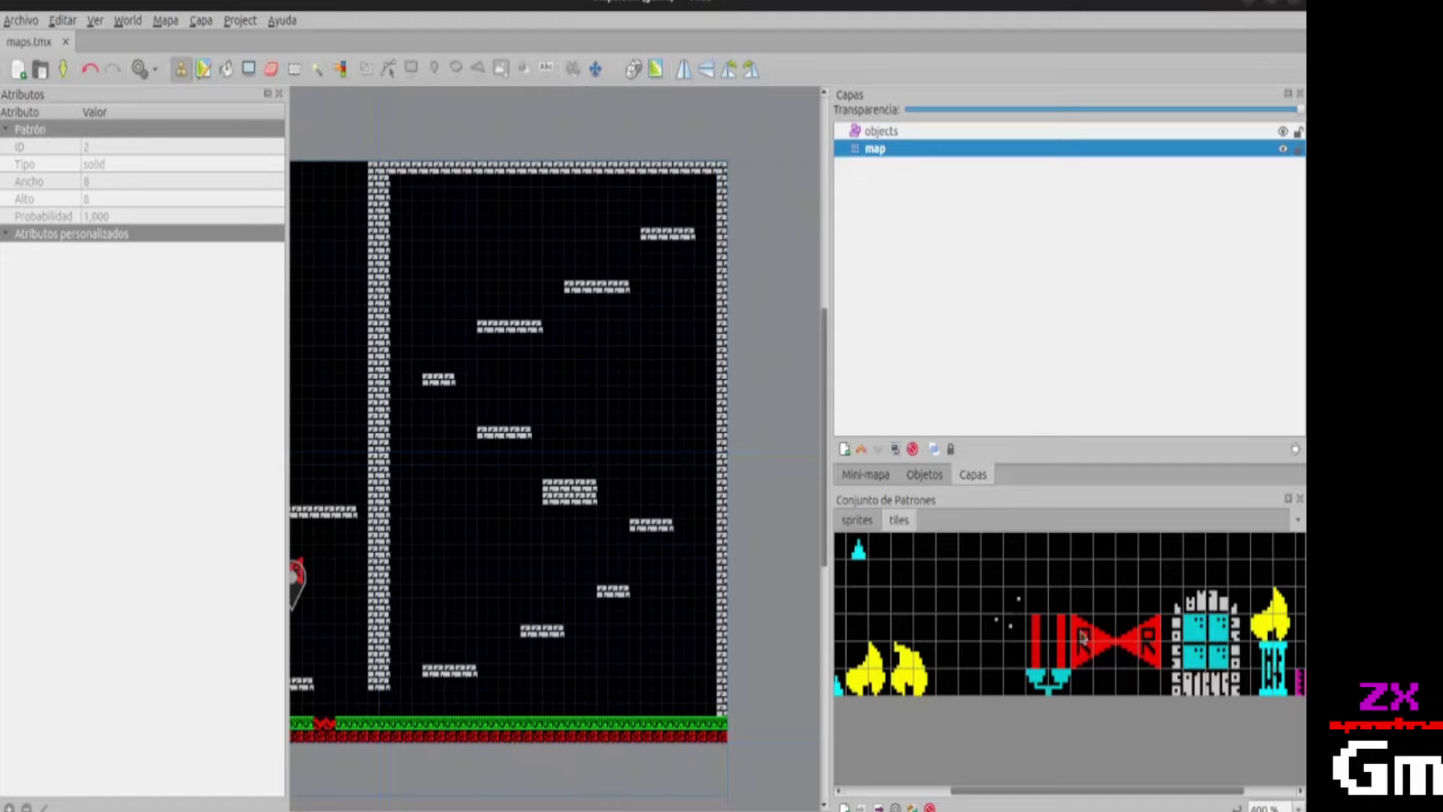
{"action": "left_click_drag", "start_coordinate": [1083, 637], "coordinate": [1147, 658]}
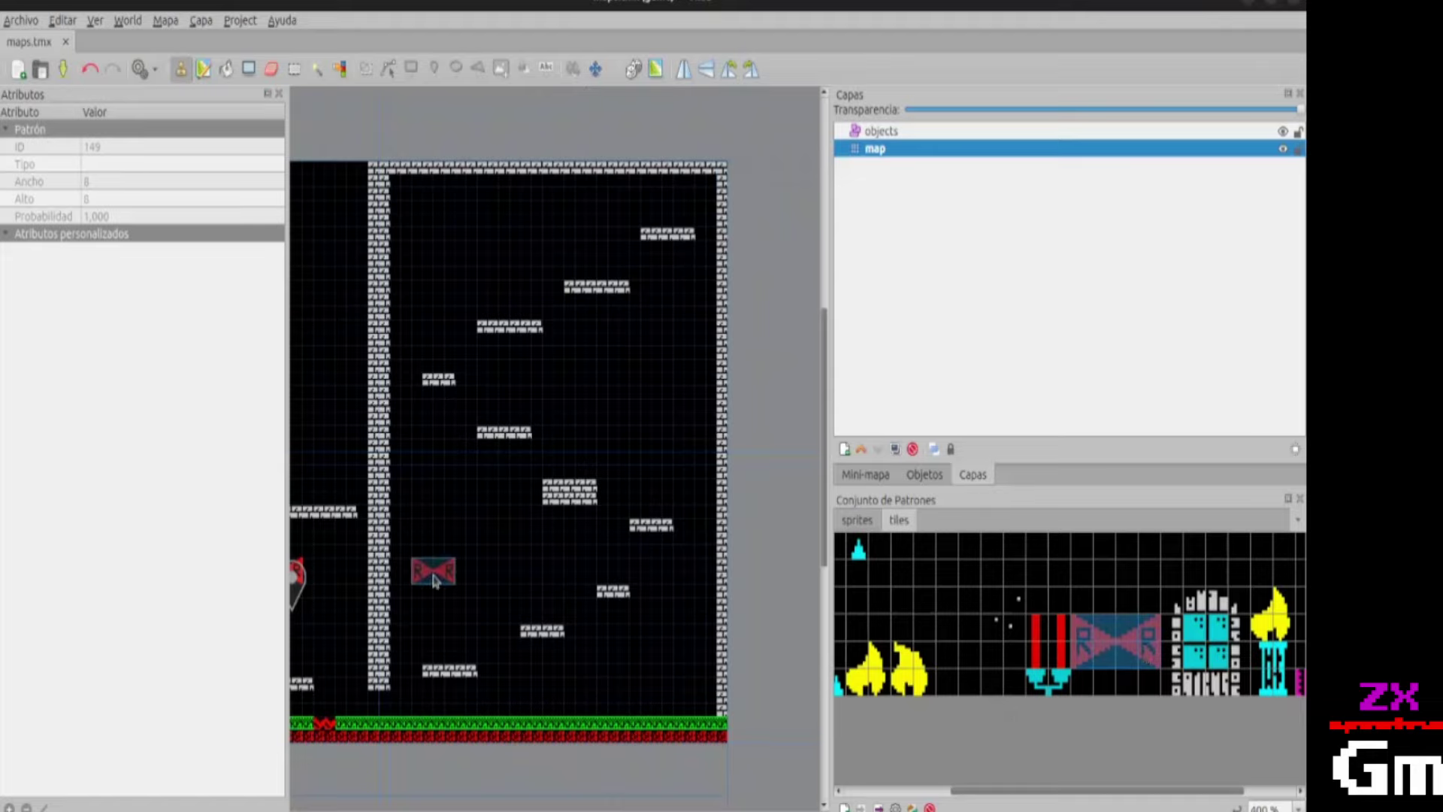
{"action": "left_click", "coordinate": [467, 565]}
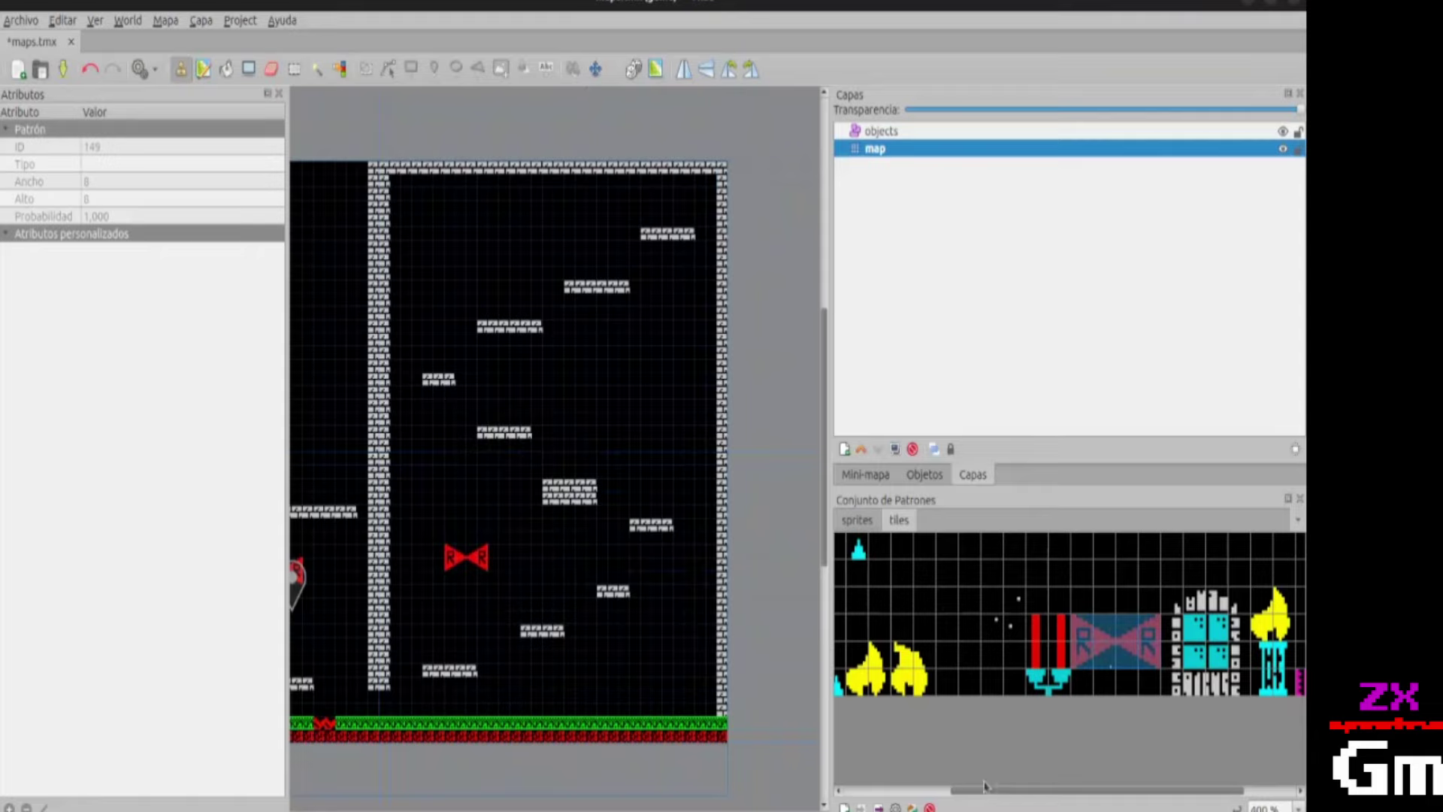
{"action": "left_click_drag", "start_coordinate": [984, 791], "coordinate": [919, 794]}
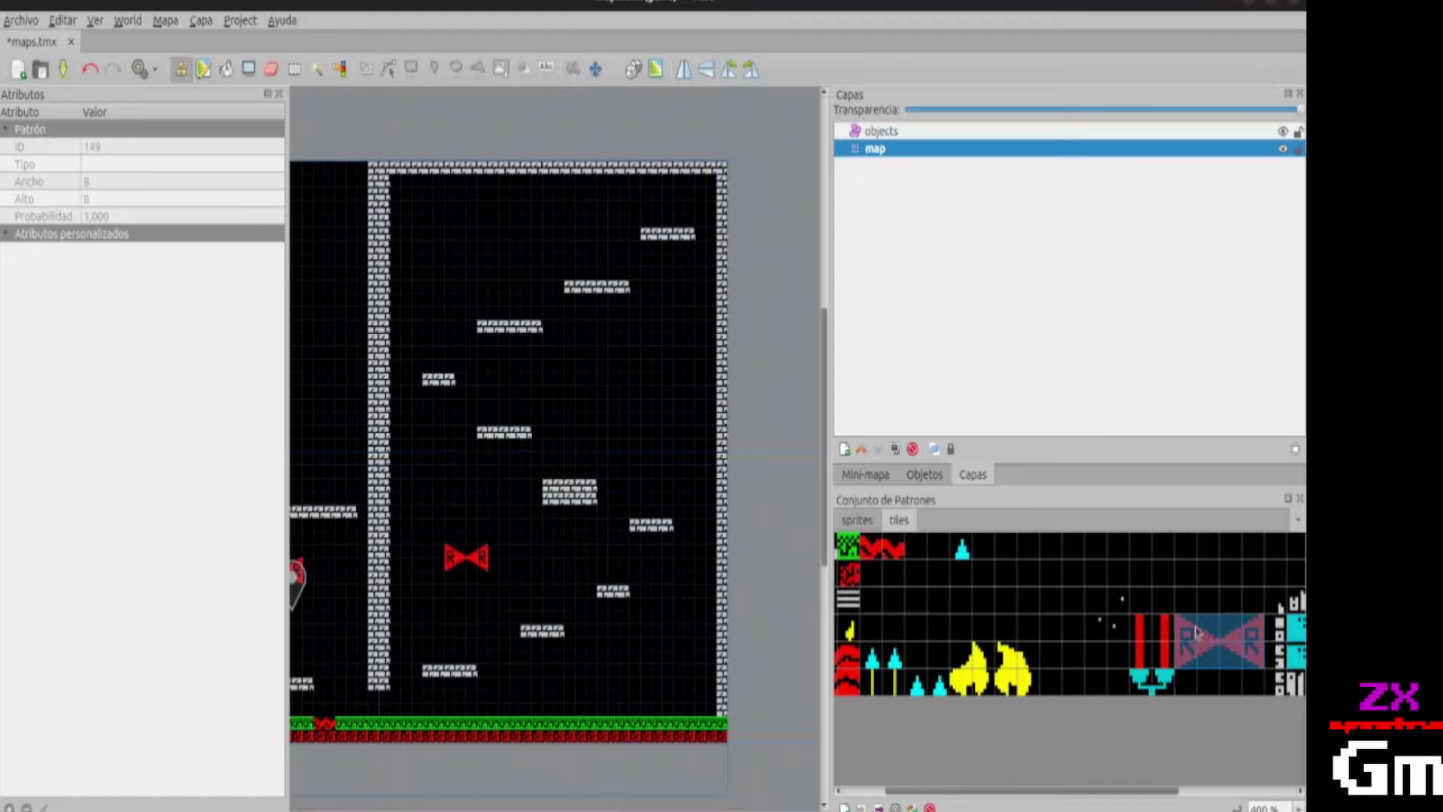
{"action": "left_click", "coordinate": [461, 628]}
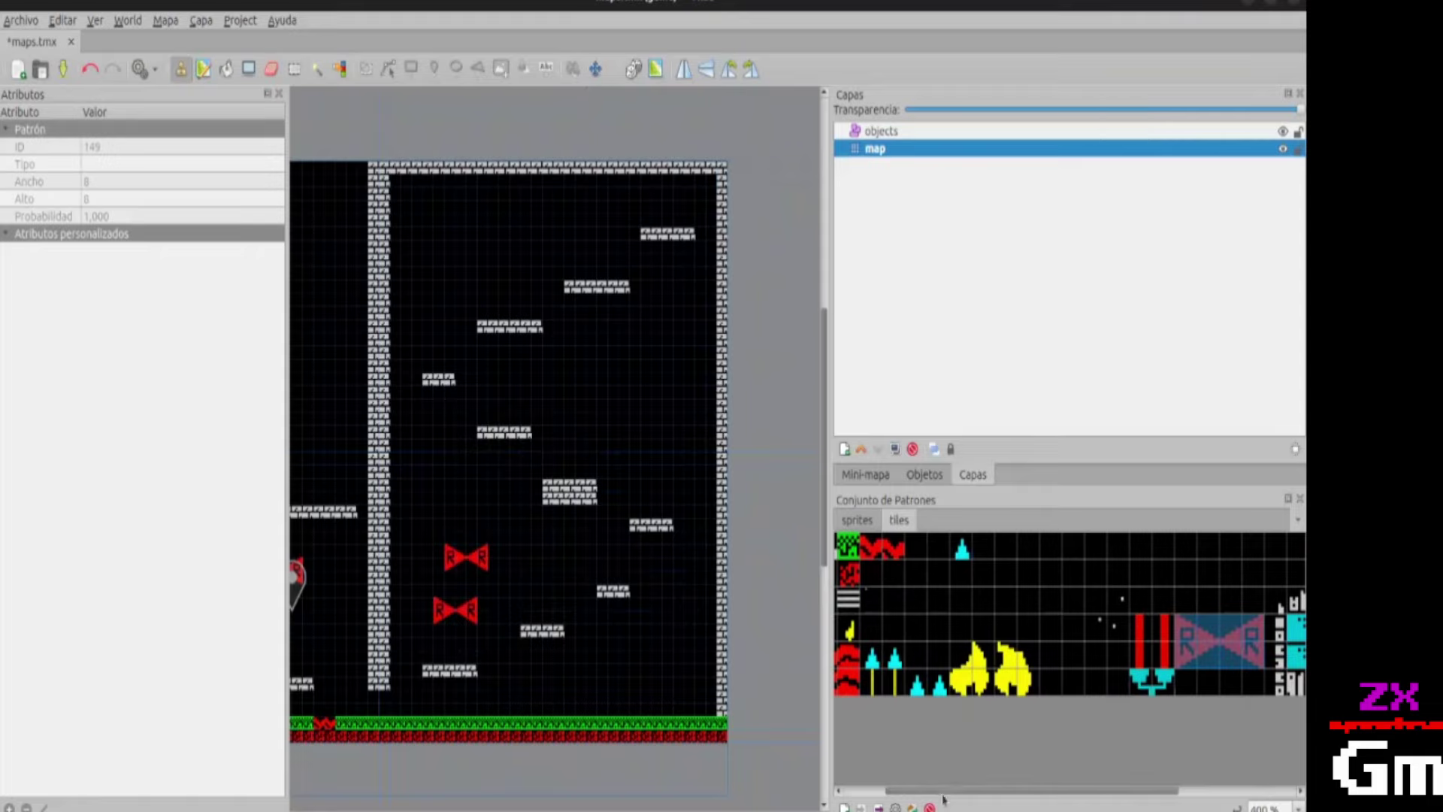
Erase both red bows from the new area with the empty tile.
{"action": "left_click_drag", "start_coordinate": [945, 791], "coordinate": [904, 790]}
{"action": "left_click", "coordinate": [843, 553]}
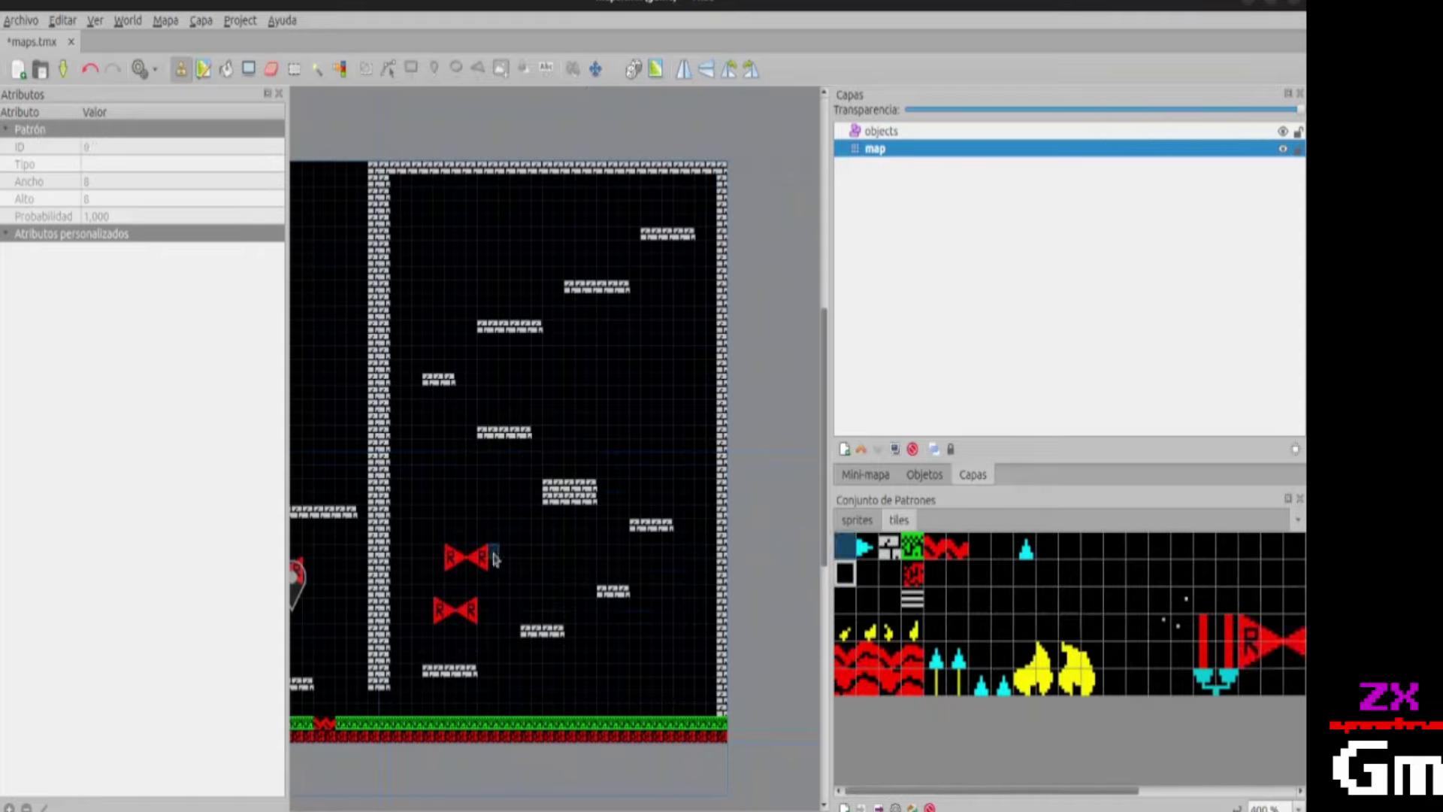
{"action": "left_click", "coordinate": [454, 556]}
{"action": "left_click", "coordinate": [479, 562]}
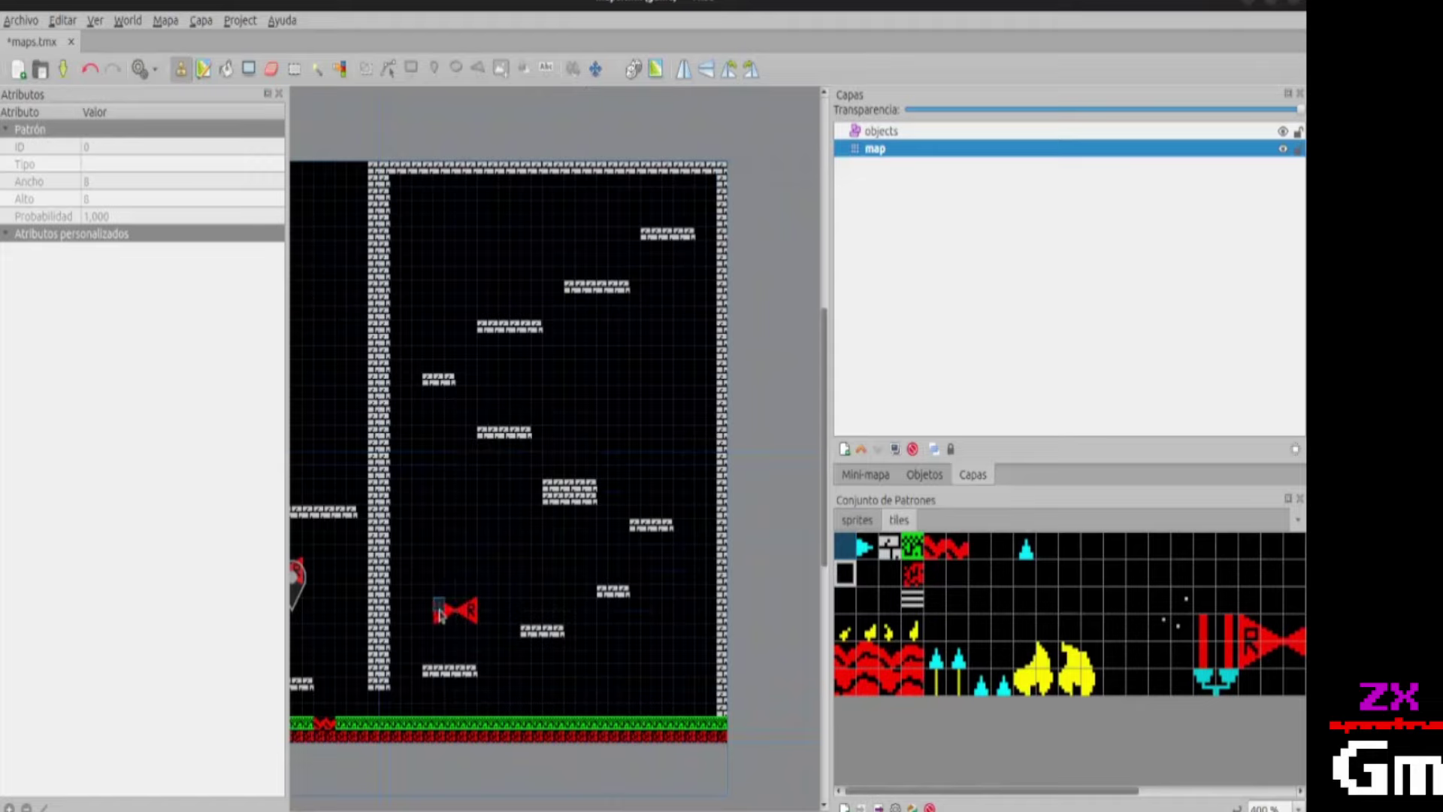
{"action": "left_click_drag", "start_coordinate": [447, 609], "coordinate": [455, 612]}
Stamp the red bow decoration just above the new area's lowest platform and save the map.
{"action": "left_click_drag", "start_coordinate": [1248, 625], "coordinate": [1305, 662]}
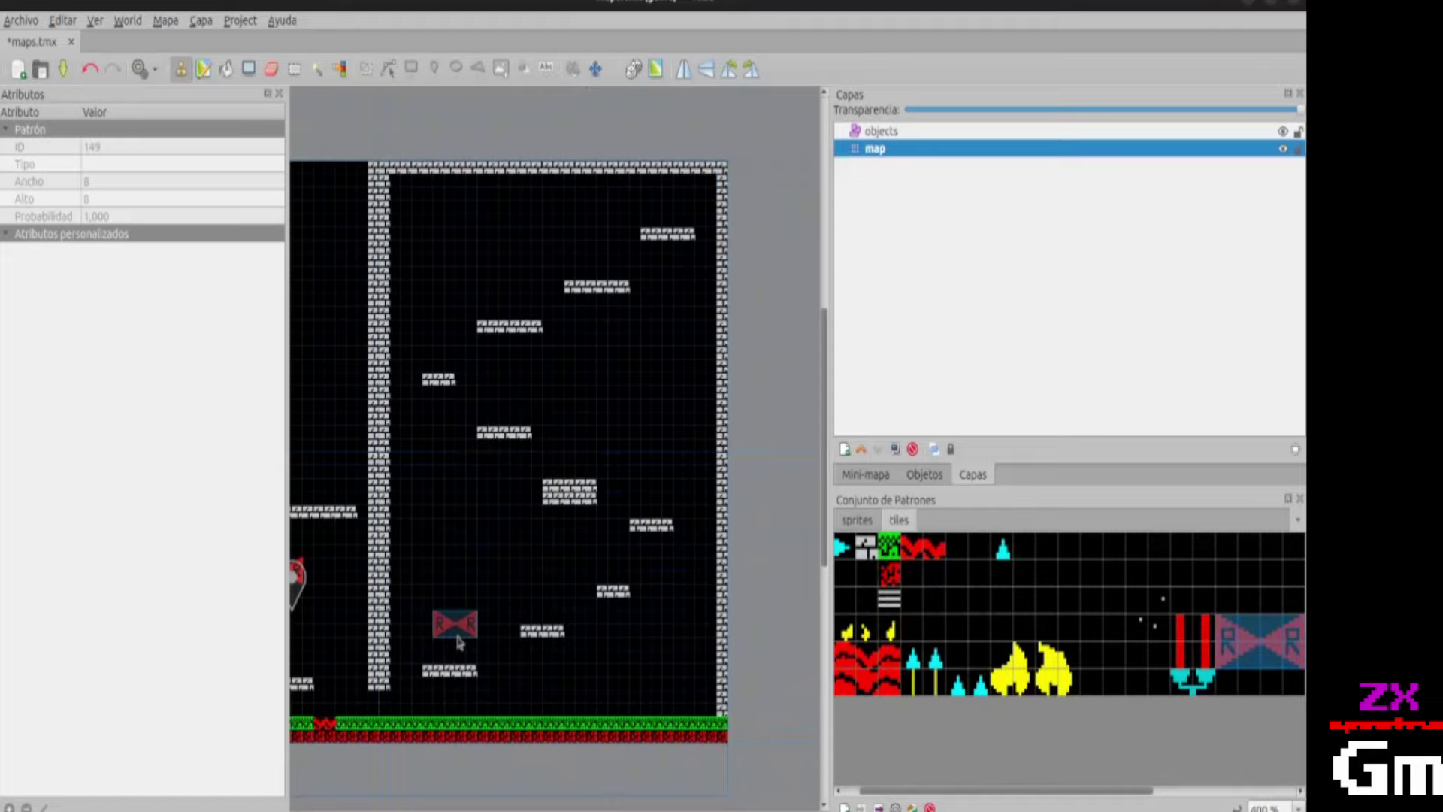
{"action": "left_click", "coordinate": [459, 646]}
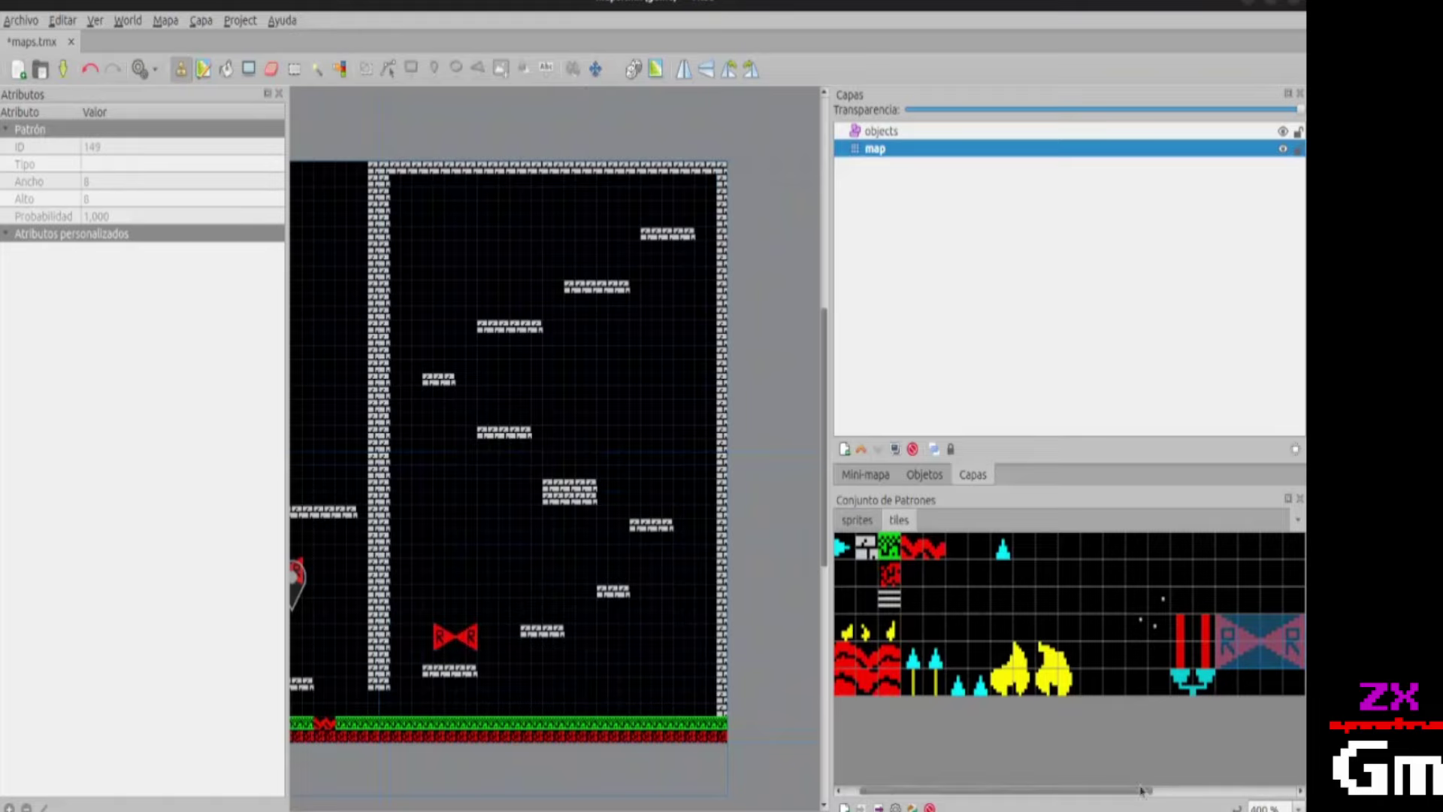
{"action": "left_click_drag", "start_coordinate": [1141, 793], "coordinate": [1208, 793]}
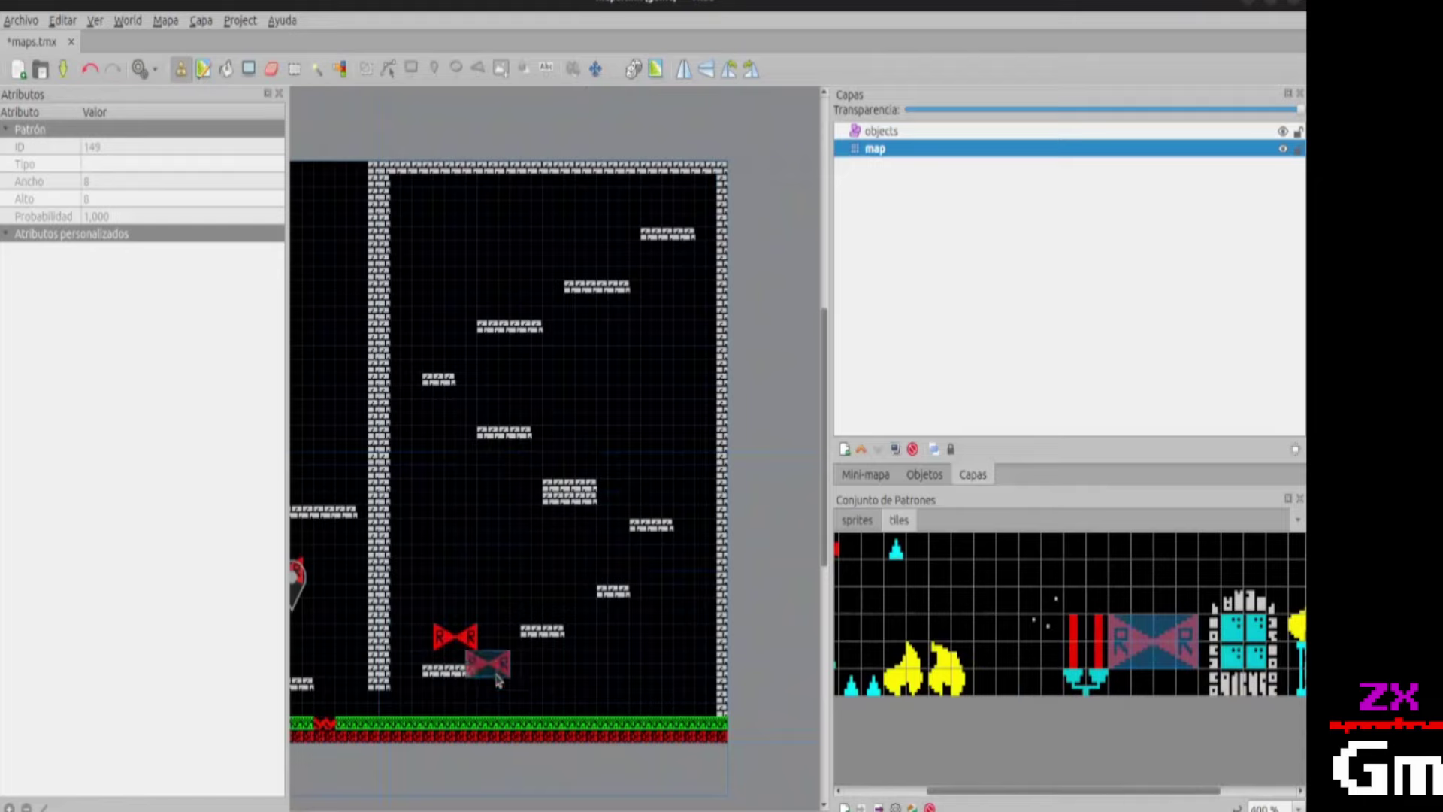
{"action": "key", "text": "ctrl+s"}
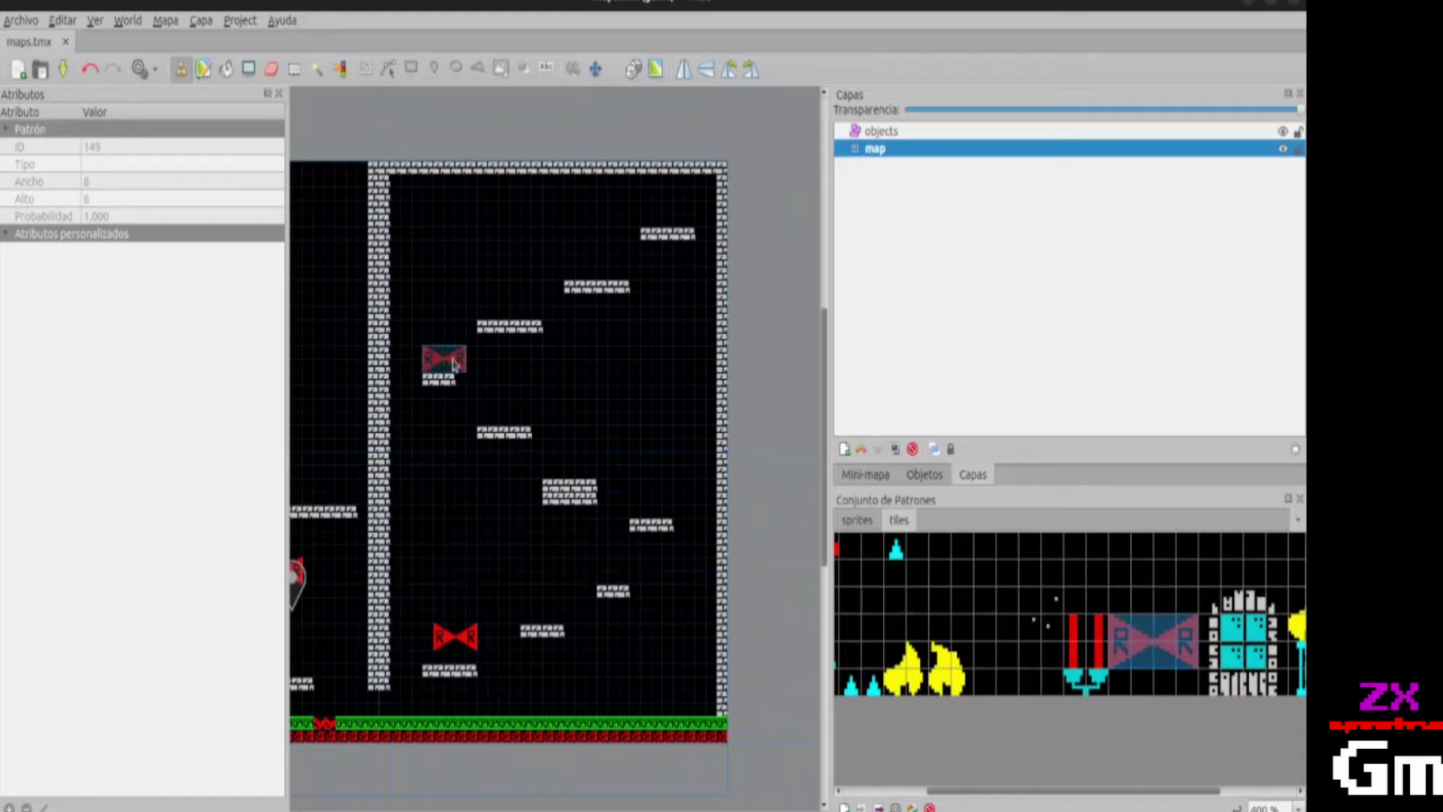
{"action": "key", "text": "alt+Tab"}
{"action": "key", "text": "alt+Tab"}
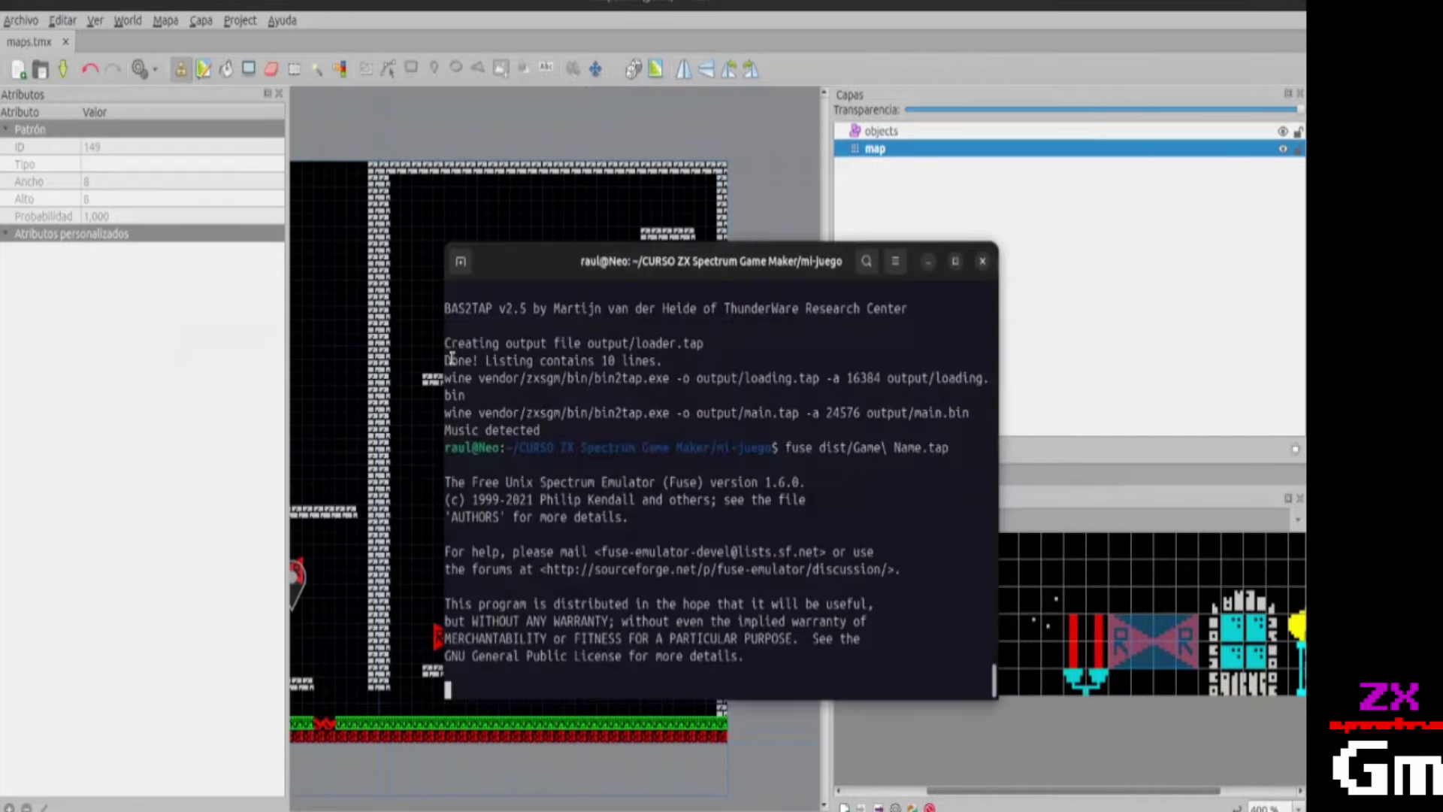
{"action": "key", "text": "alt+Tab"}
{"action": "key", "text": "alt+Tab"}
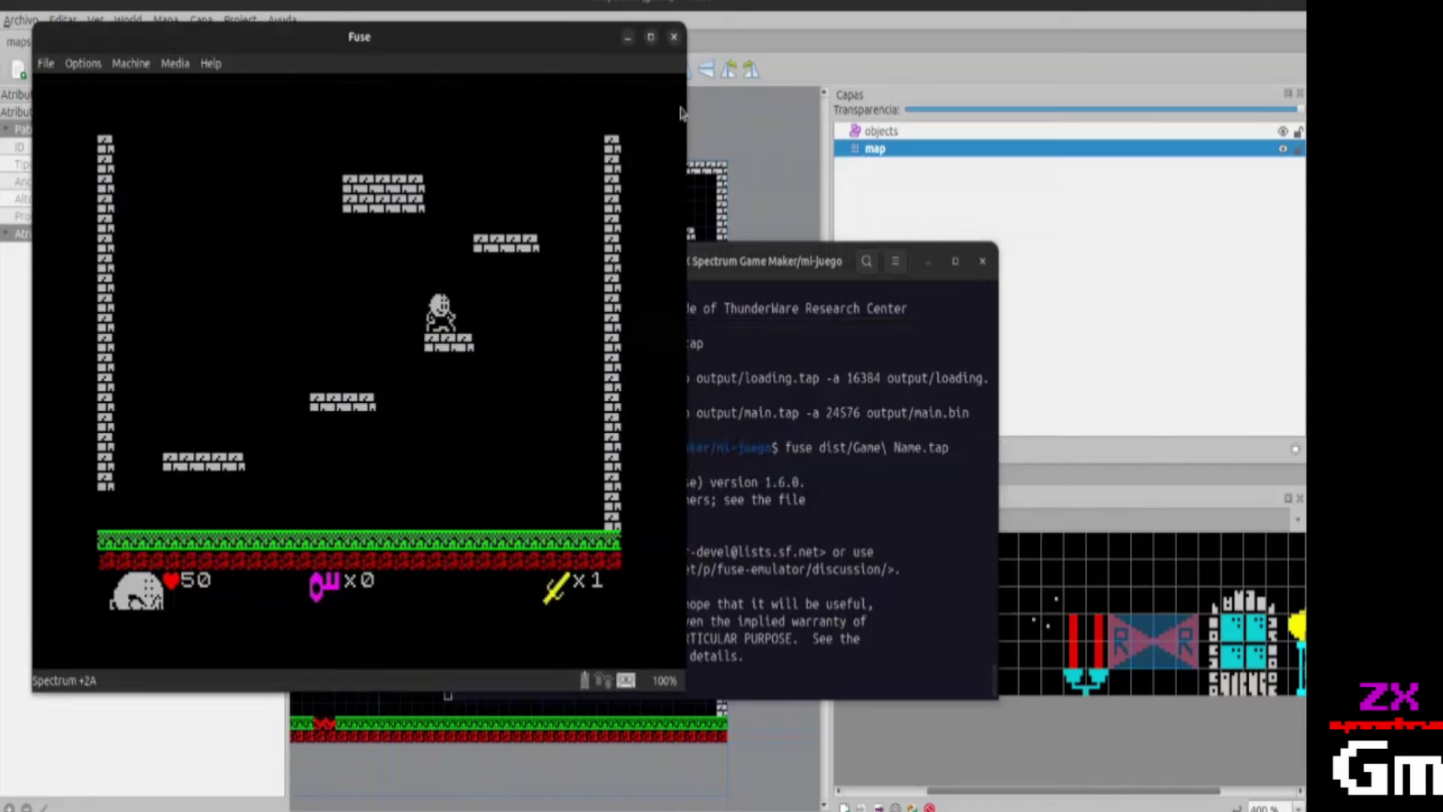
{"action": "key", "text": "alt+Tab"}
{"action": "key", "text": "alt+Tab"}
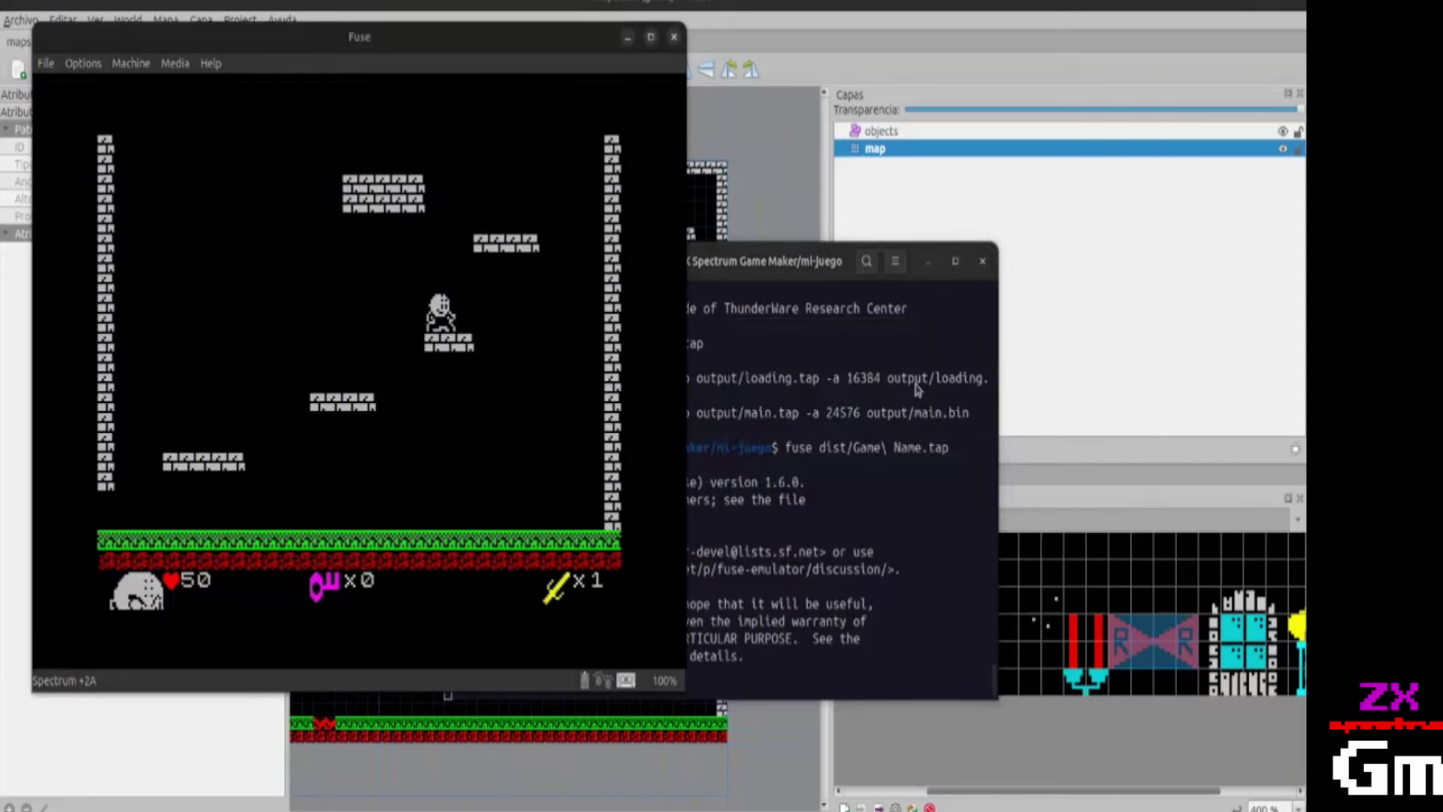
{"action": "key", "text": "alt+Tab"}
{"action": "key", "text": "alt+Tab"}
{"action": "key", "text": "alt+Tab"}
{"action": "key", "text": "alt+Tab"}
{"action": "key", "text": "alt+shift+Tab"}
{"action": "key", "text": "alt+shift+Tab"}
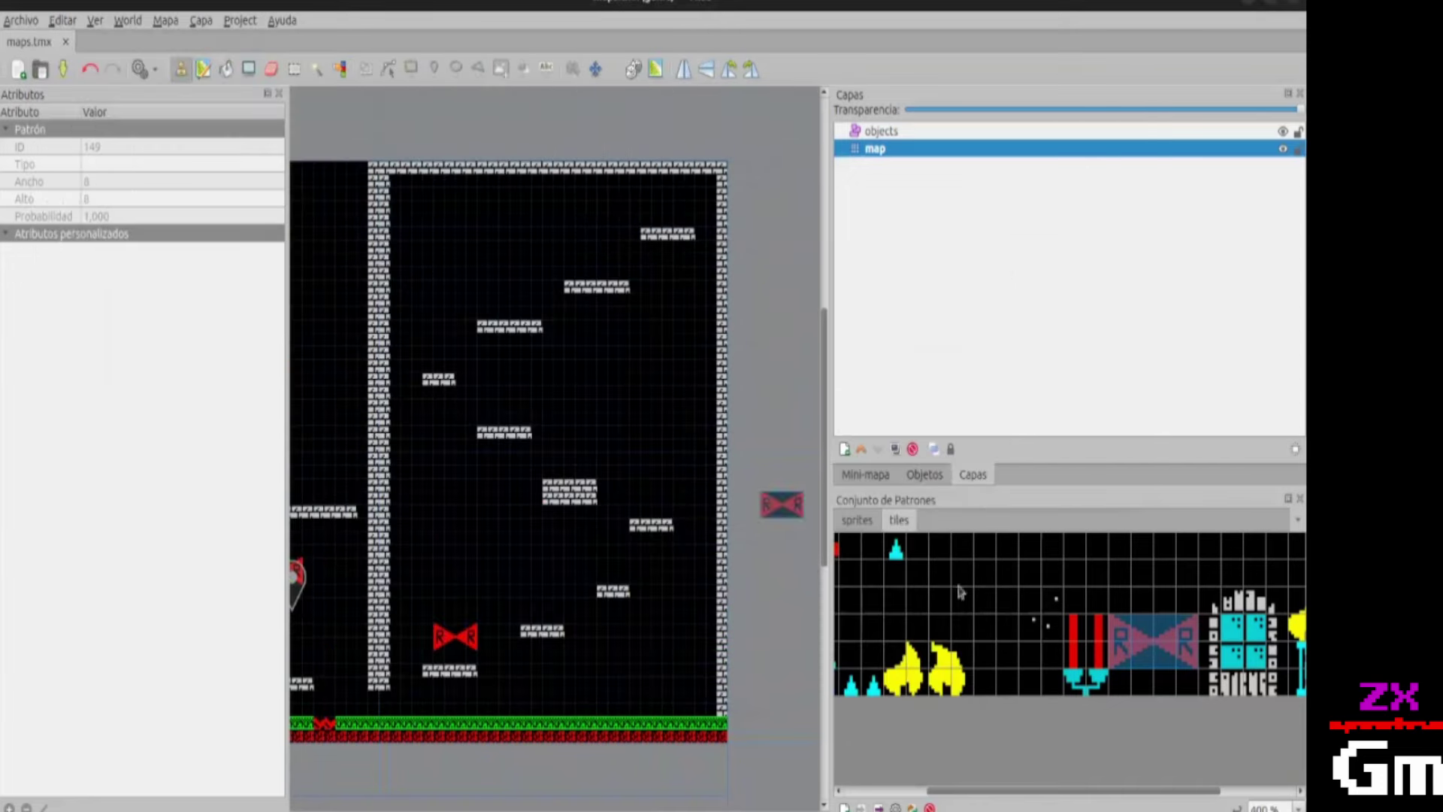
Paint striped-tile platforms: four tiles joining the lower screen's highest single-row platform, and ten tiles ending at the upper screen's outer wall.
{"action": "left_click_drag", "start_coordinate": [1039, 794], "coordinate": [932, 806]}
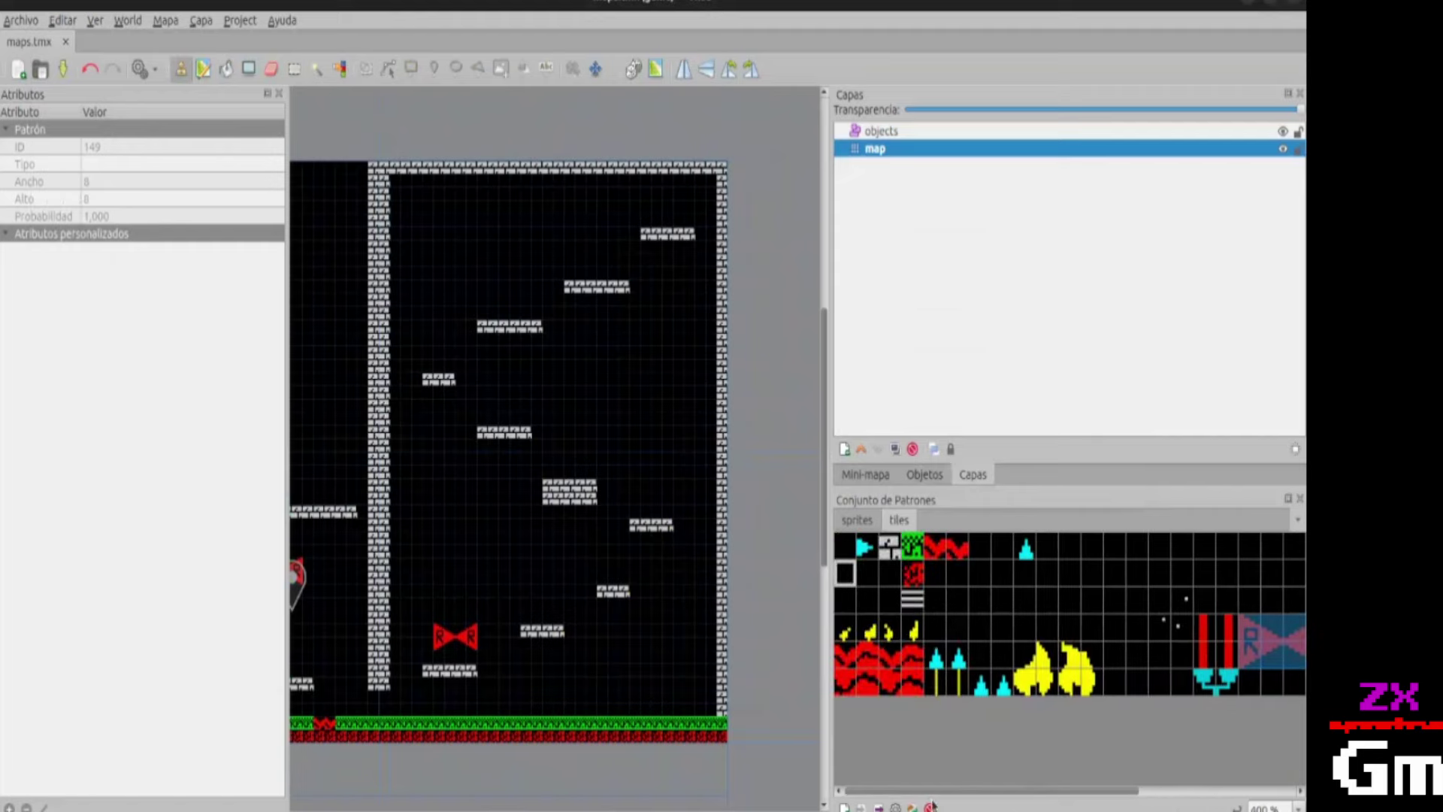
{"action": "left_click", "coordinate": [912, 599]}
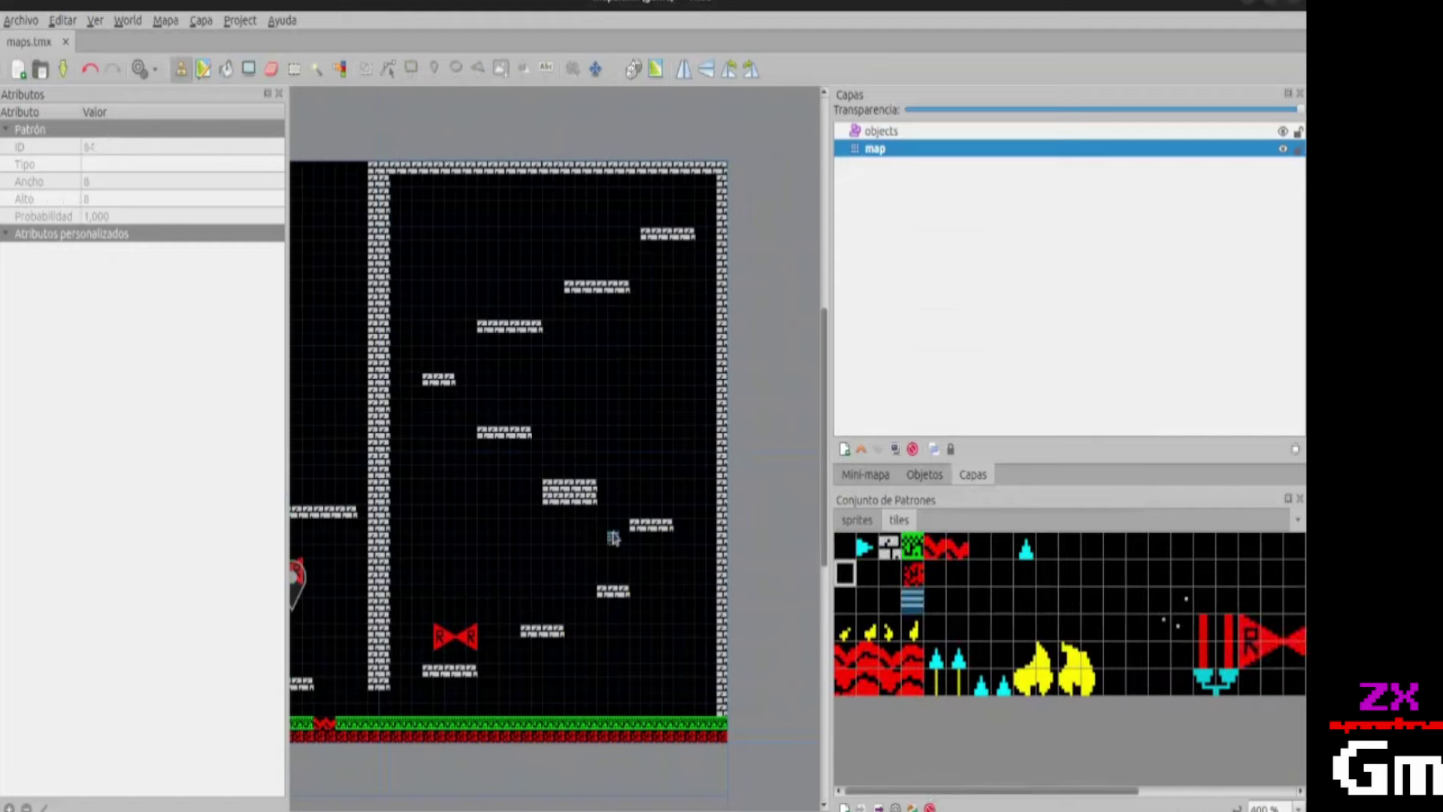
{"action": "left_click_drag", "start_coordinate": [623, 525], "coordinate": [586, 526]}
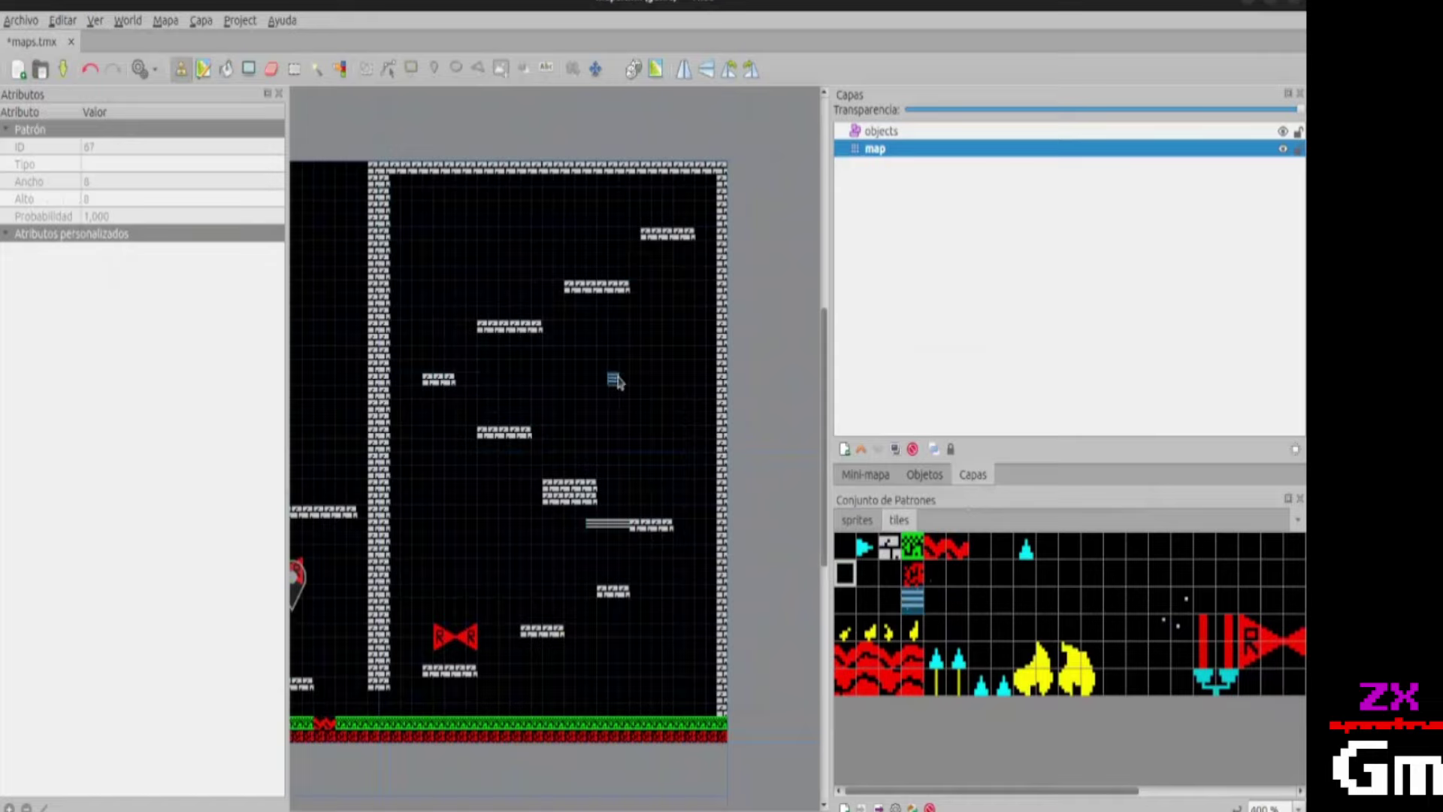
{"action": "left_click_drag", "start_coordinate": [616, 380], "coordinate": [710, 381]}
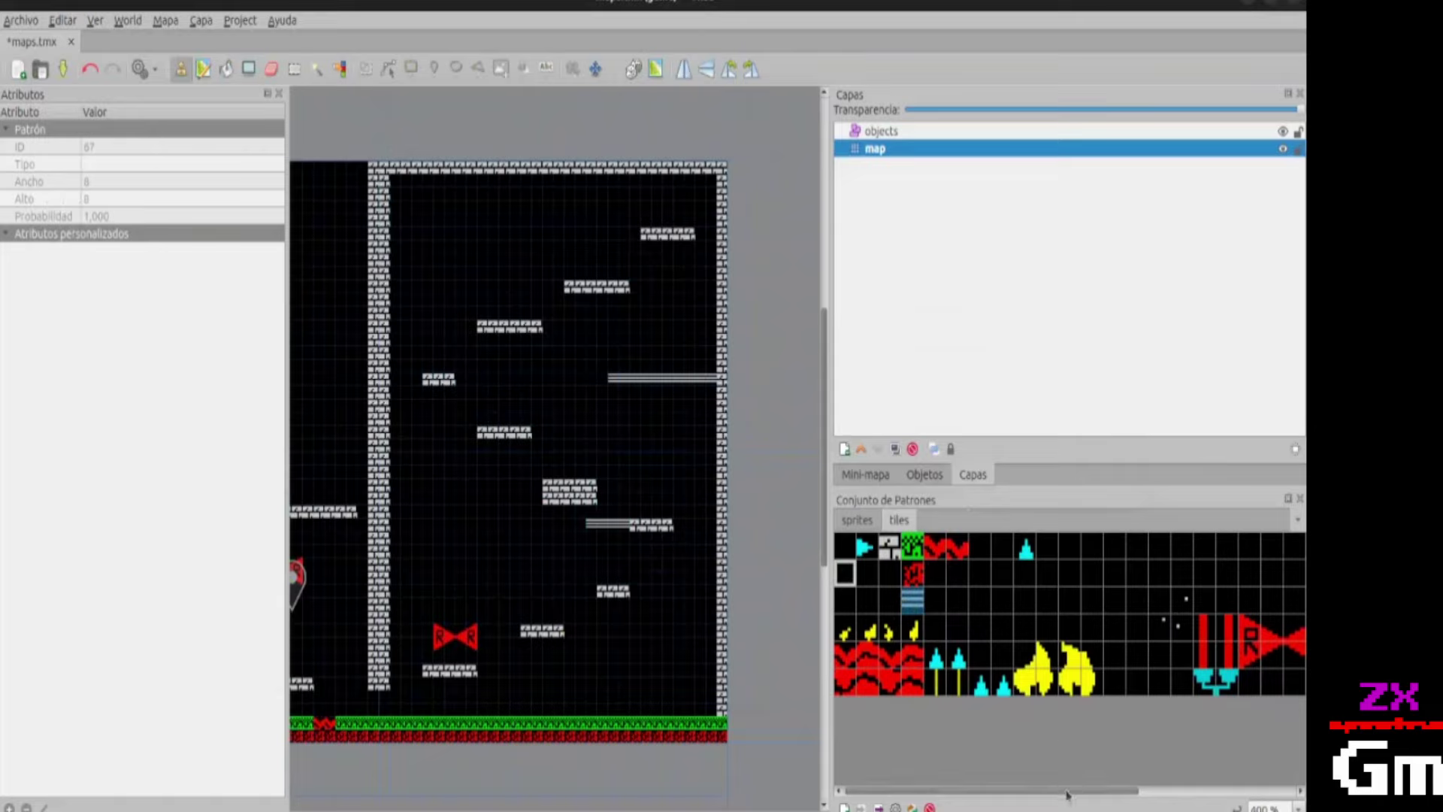
Place the two-candle holder above the red bow and add an animated flame tile on top of each candle.
{"action": "left_click_drag", "start_coordinate": [1052, 790], "coordinate": [1088, 791]}
{"action": "left_click_drag", "start_coordinate": [1143, 642], "coordinate": [1170, 687]}
{"action": "left_click", "coordinate": [456, 551]}
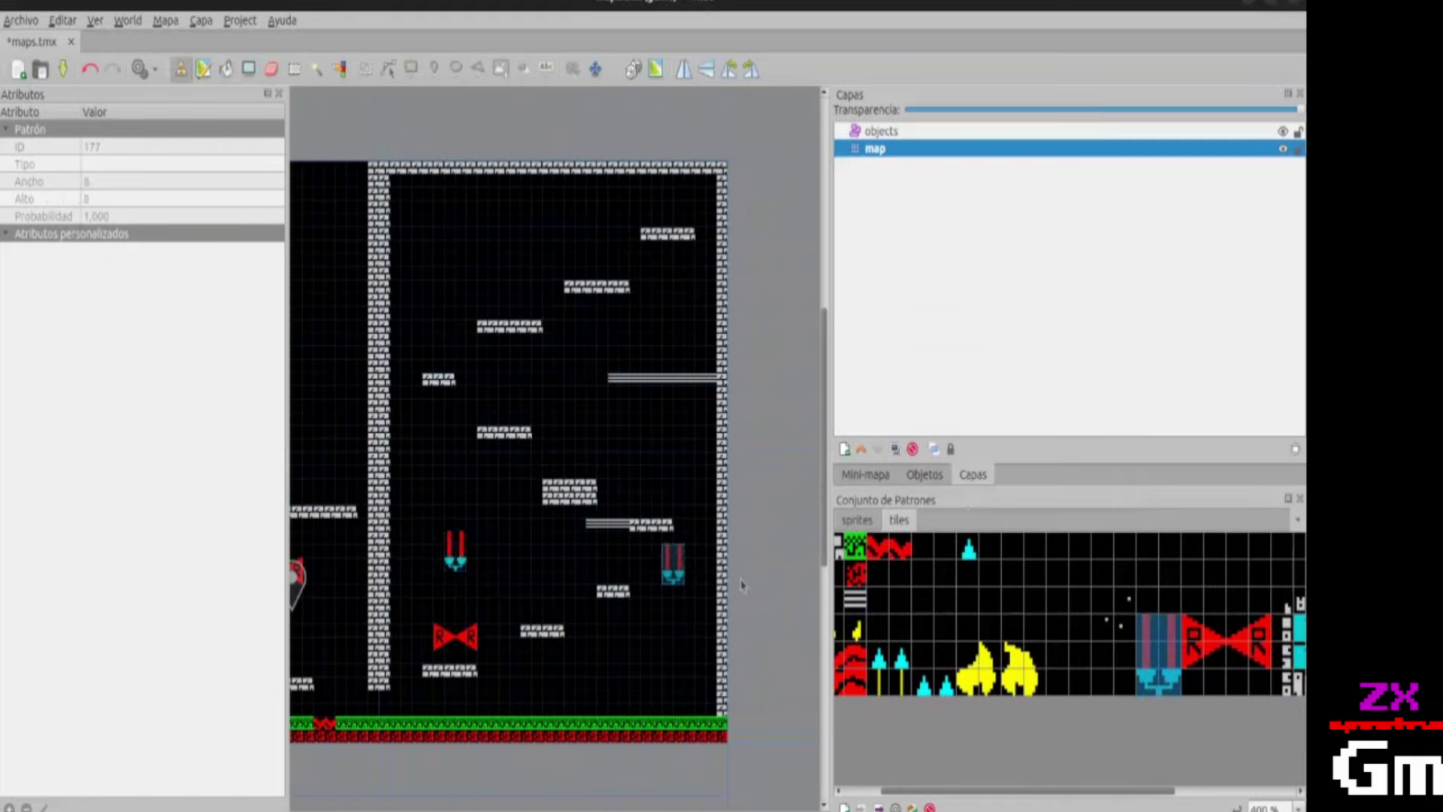
{"action": "left_click_drag", "start_coordinate": [943, 789], "coordinate": [838, 789]}
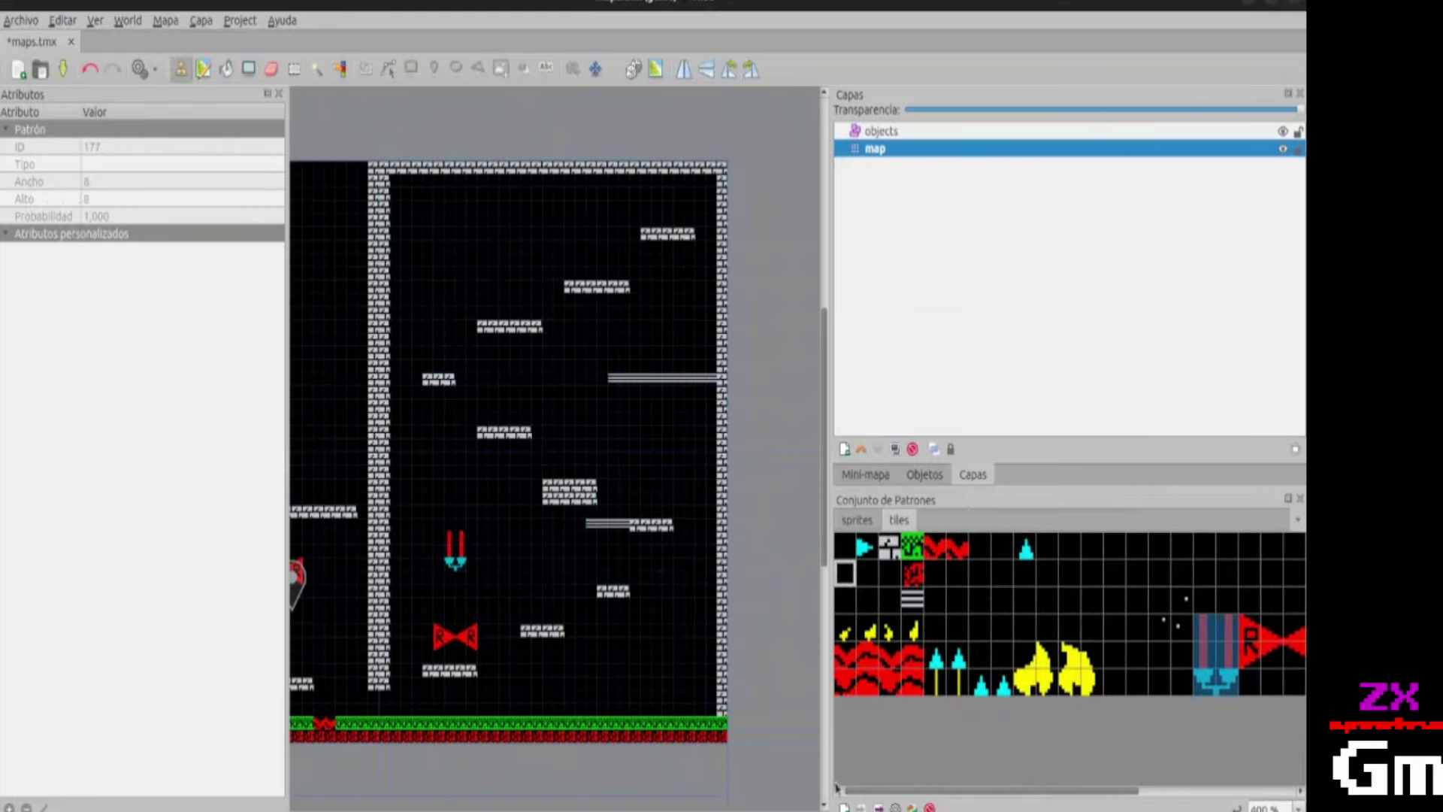
{"action": "left_click", "coordinate": [847, 635]}
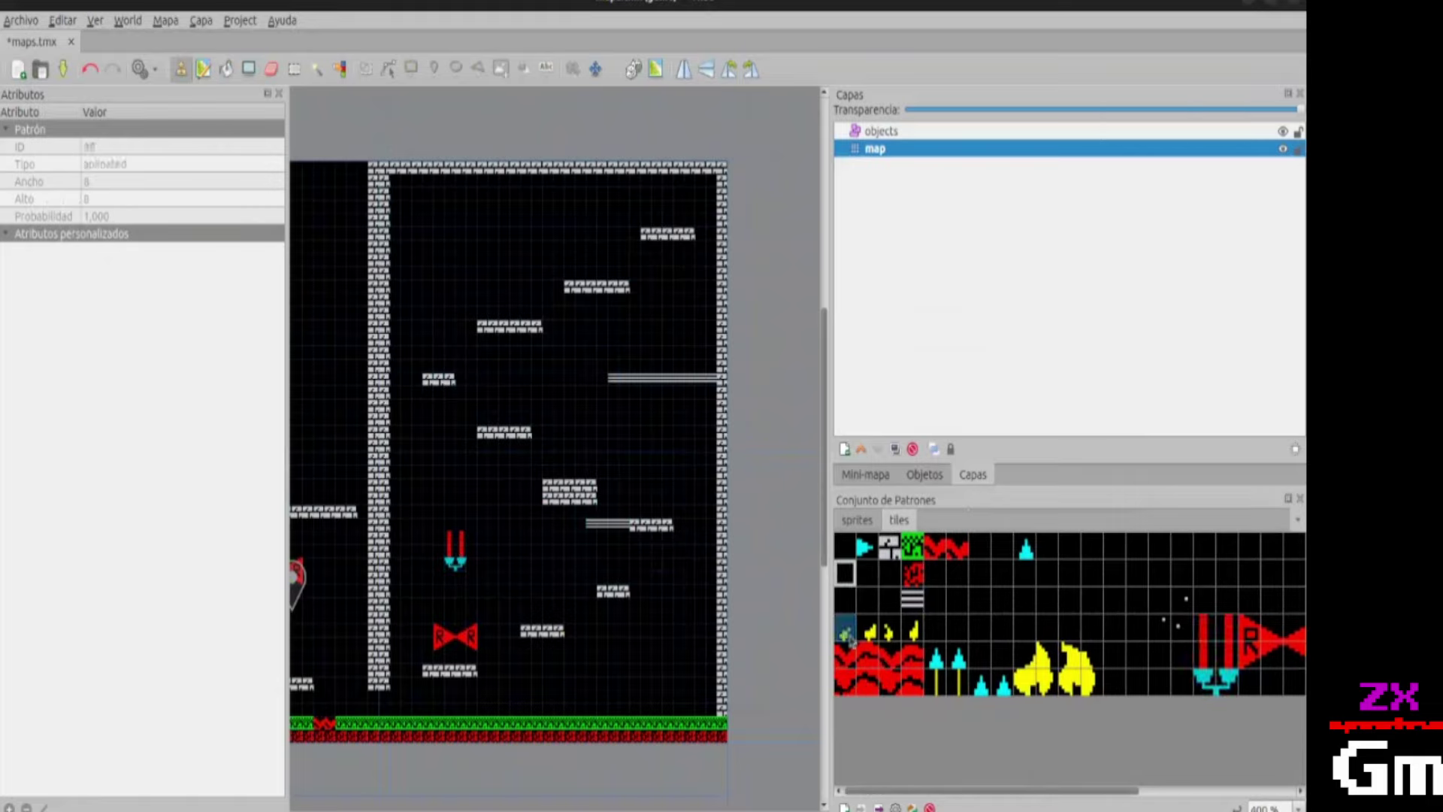
{"action": "left_click", "coordinate": [448, 528]}
{"action": "left_click", "coordinate": [889, 630]}
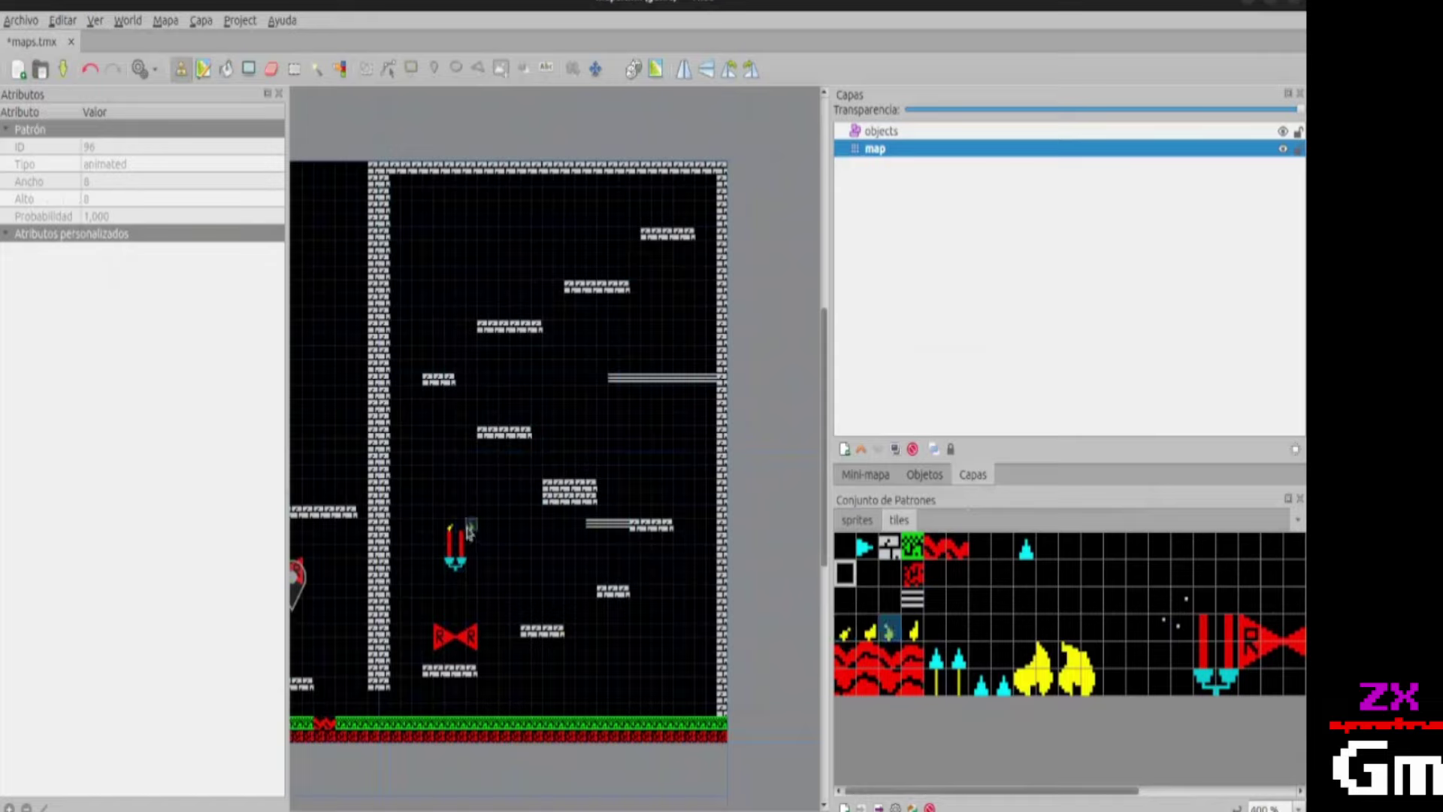
{"action": "left_click", "coordinate": [460, 528]}
Stamp two arched windows in the new area, one above the second-lowest platform and one beside the wall above the candles.
{"action": "left_click_drag", "start_coordinate": [1131, 786], "coordinate": [1238, 789]}
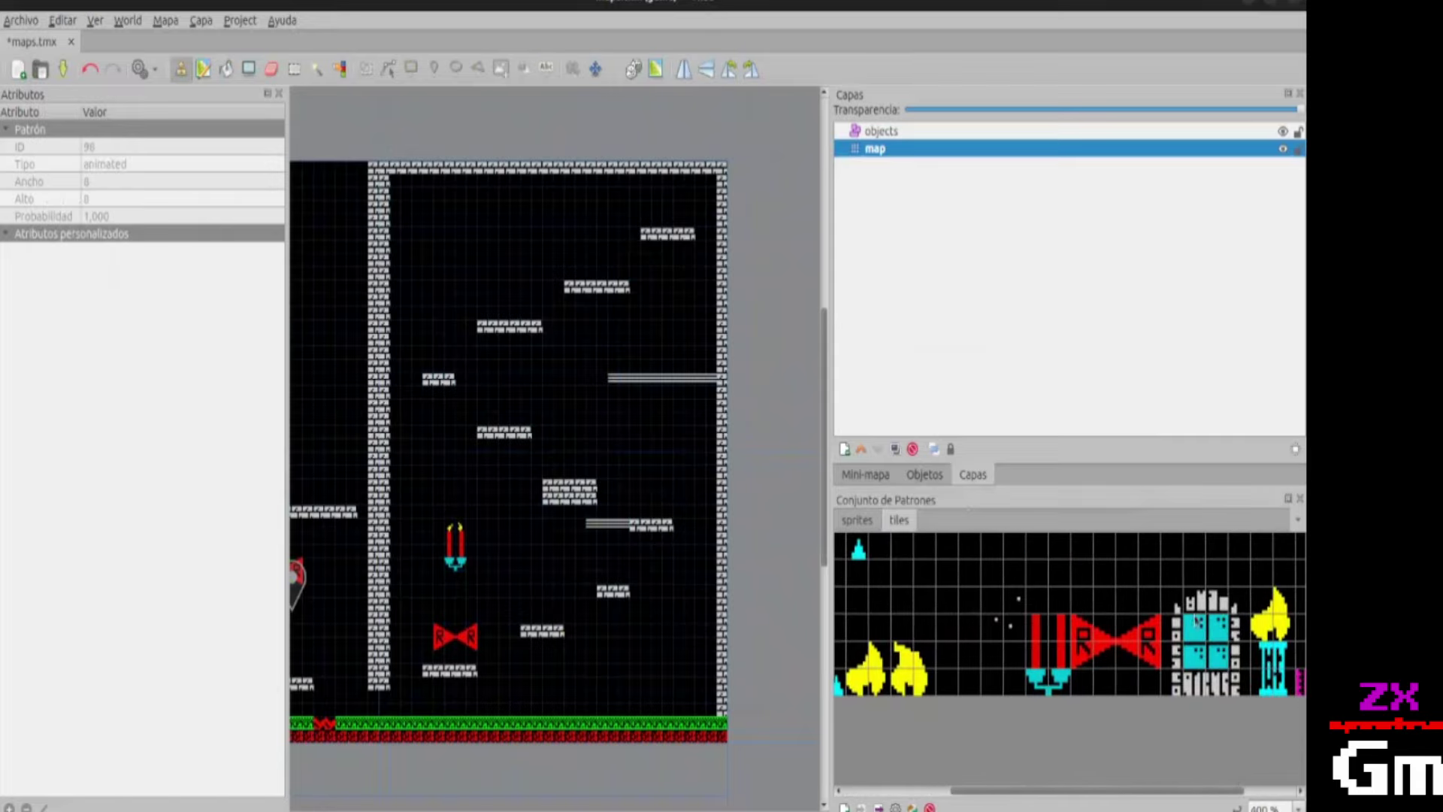
{"action": "left_click_drag", "start_coordinate": [1169, 608], "coordinate": [1244, 690]}
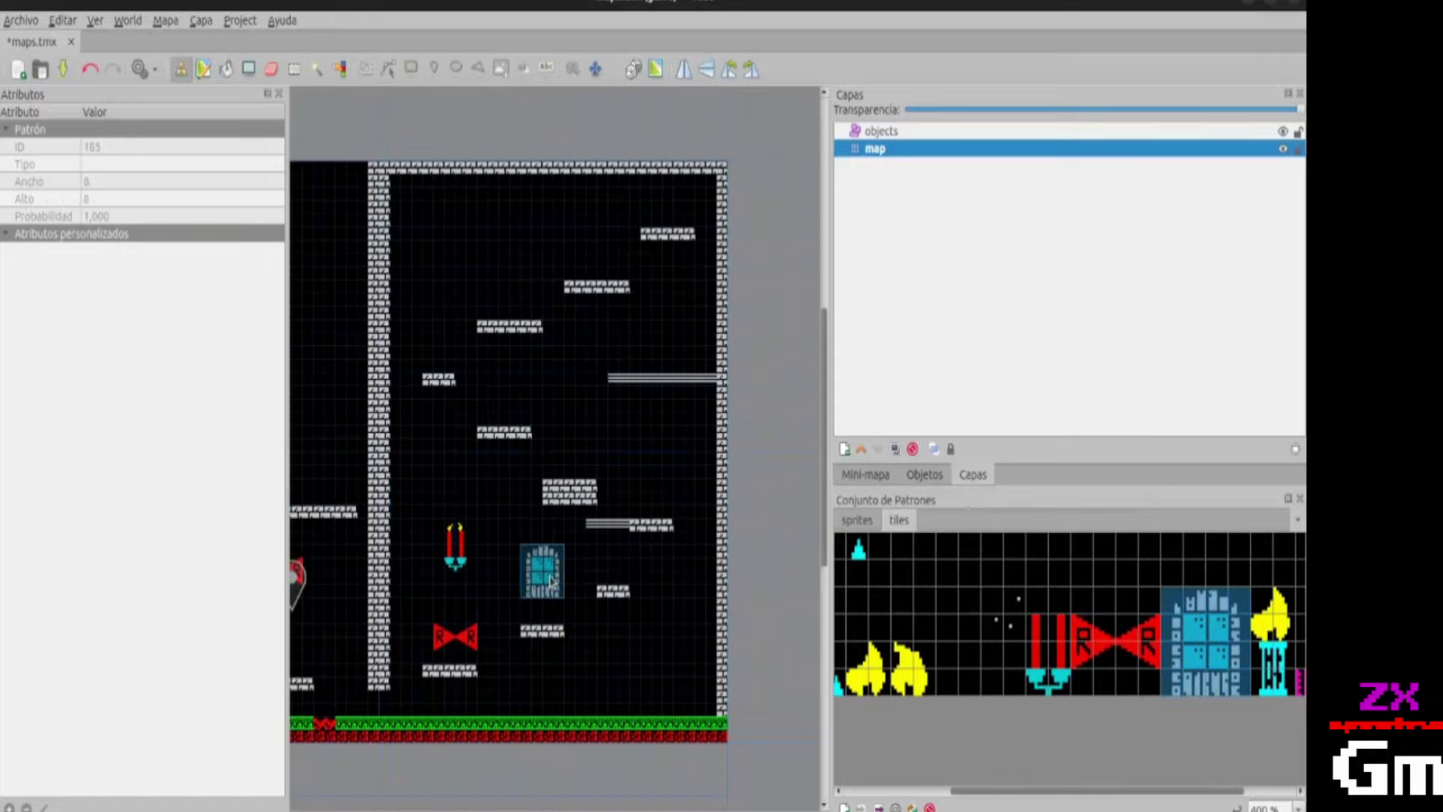
{"action": "left_click", "coordinate": [550, 582]}
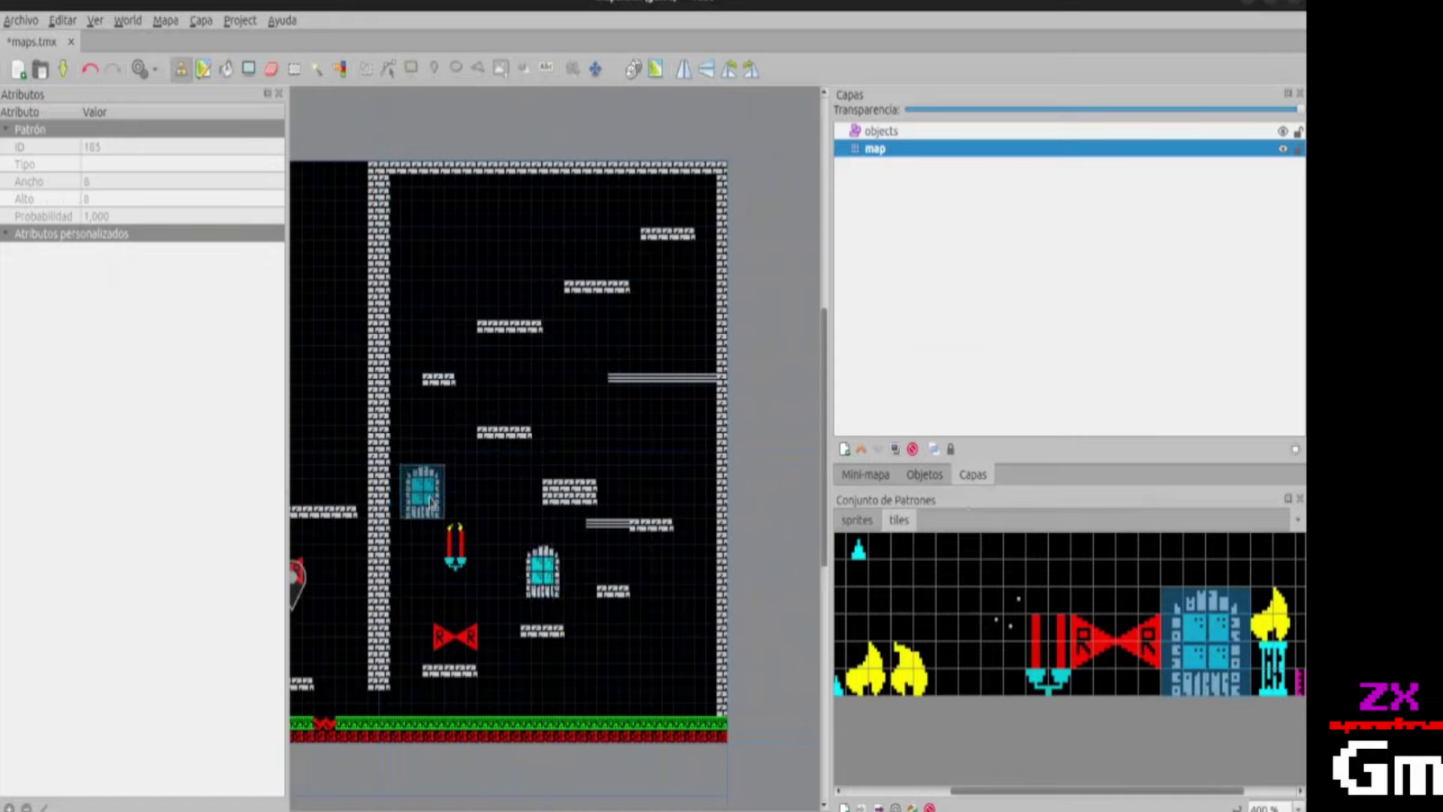
{"action": "left_click", "coordinate": [431, 502]}
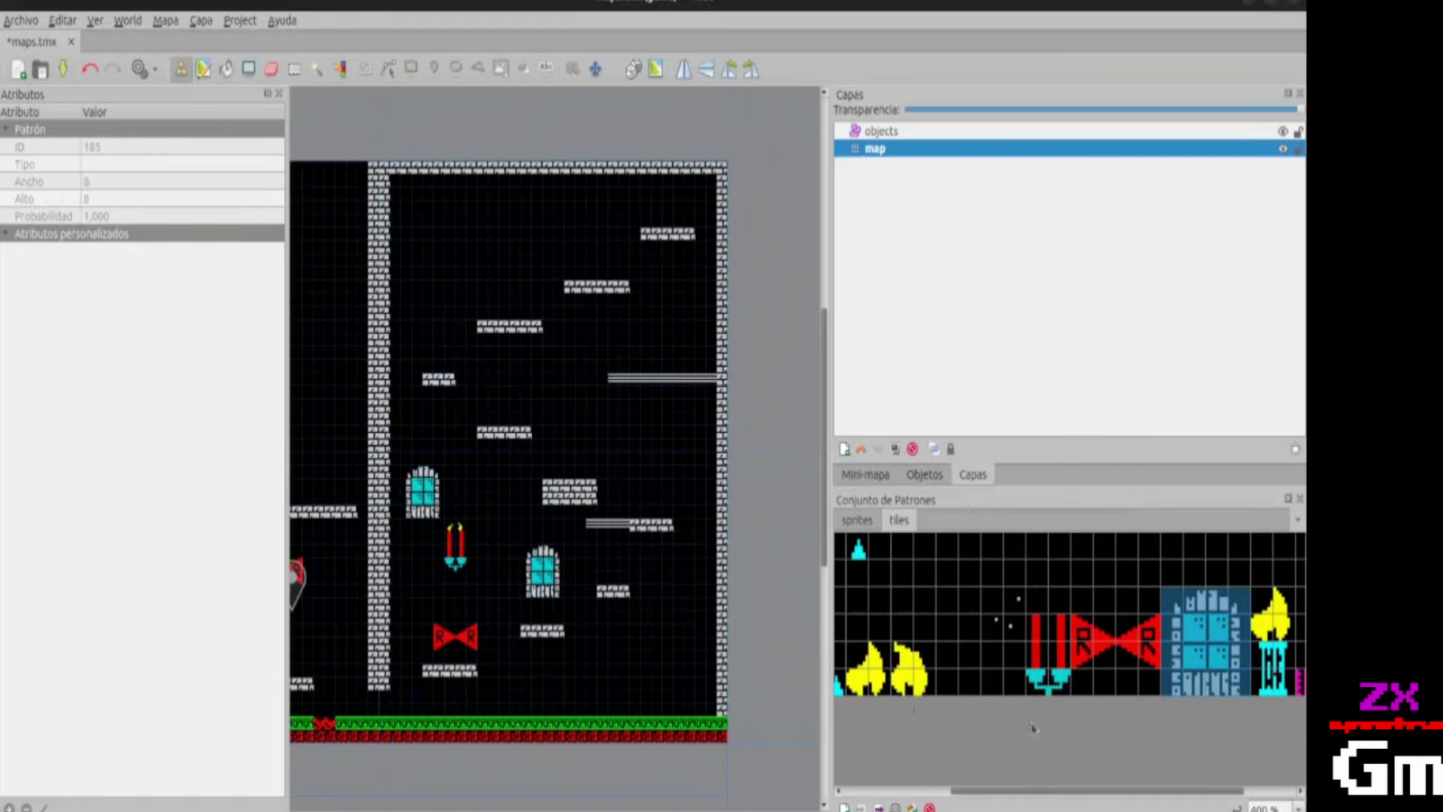
Erase the arched window above the second-lowest platform with the empty tile and save the map.
{"action": "left_click_drag", "start_coordinate": [996, 788], "coordinate": [857, 787]}
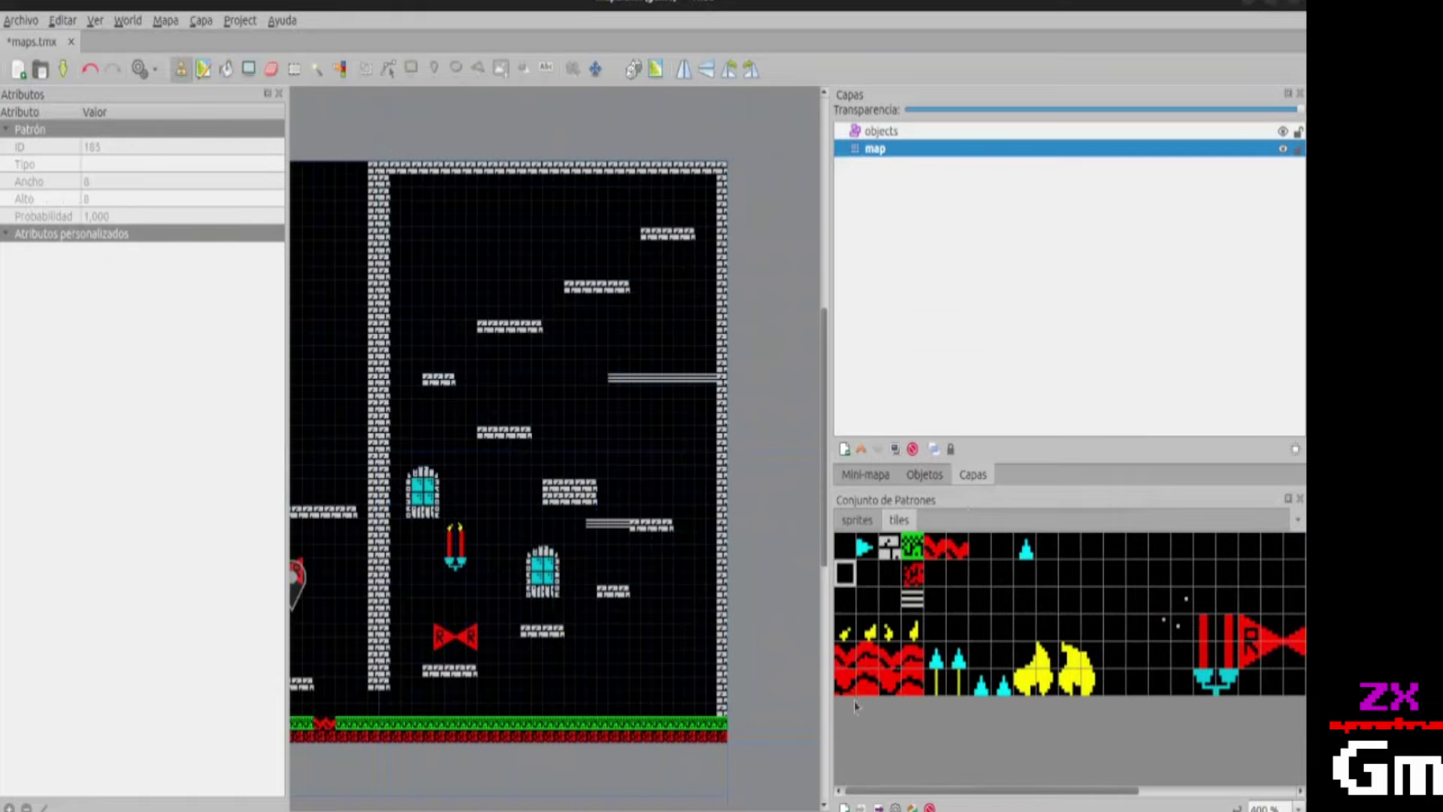
{"action": "left_click", "coordinate": [846, 549]}
{"action": "mouse_move", "coordinate": [555, 594]}
{"action": "left_mouse_down"}
{"action": "mouse_move", "coordinate": [537, 538]}
{"action": "mouse_move", "coordinate": [558, 548]}
{"action": "mouse_move", "coordinate": [556, 576]}
{"action": "mouse_move", "coordinate": [529, 593]}
{"action": "mouse_move", "coordinate": [536, 553]}
{"action": "mouse_move", "coordinate": [560, 605]}
{"action": "left_mouse_up"}
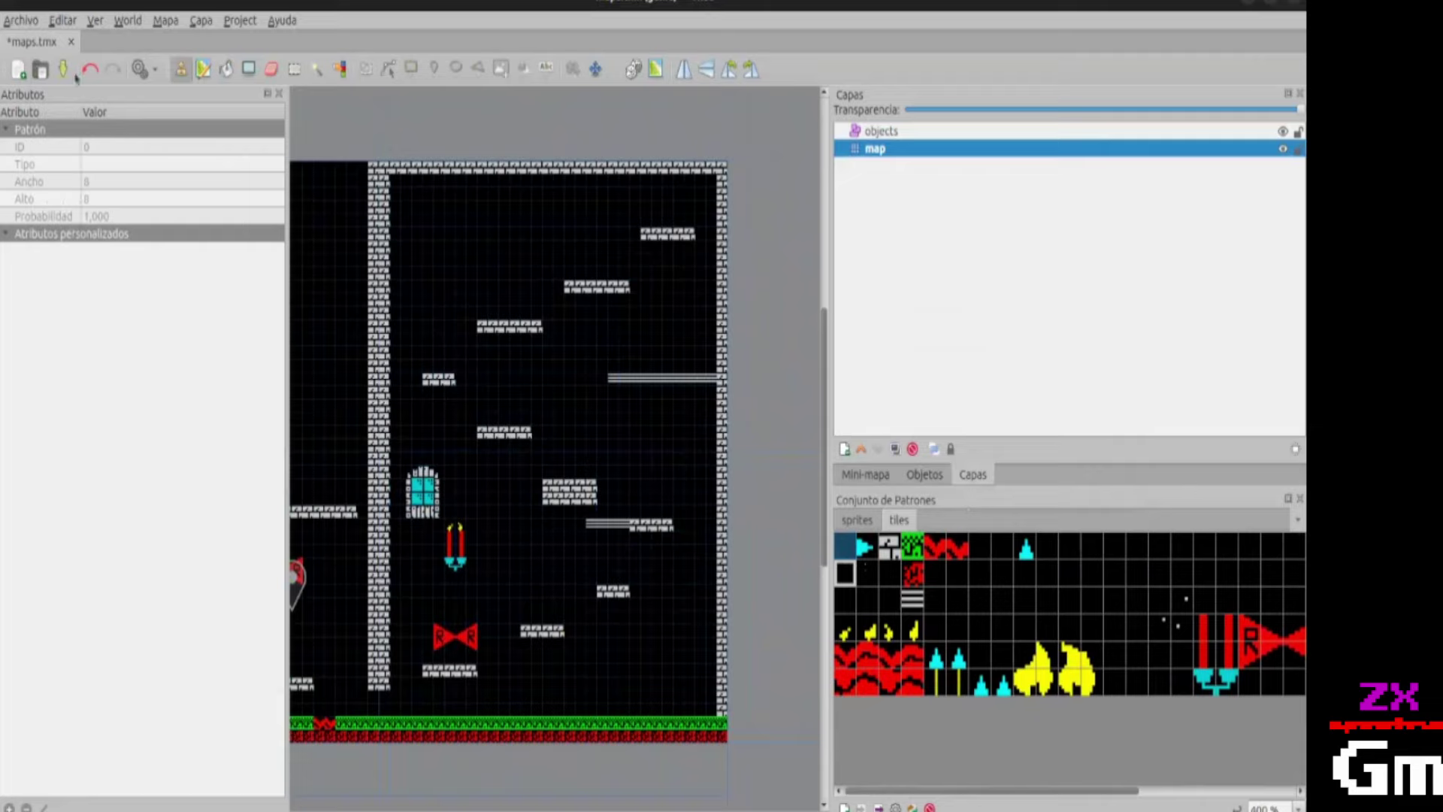
{"action": "key", "text": "ctrl+s"}
Close Fuse and rerun the game build from the command history in the mi-juego terminal.
{"action": "key", "text": "alt+Tab"}
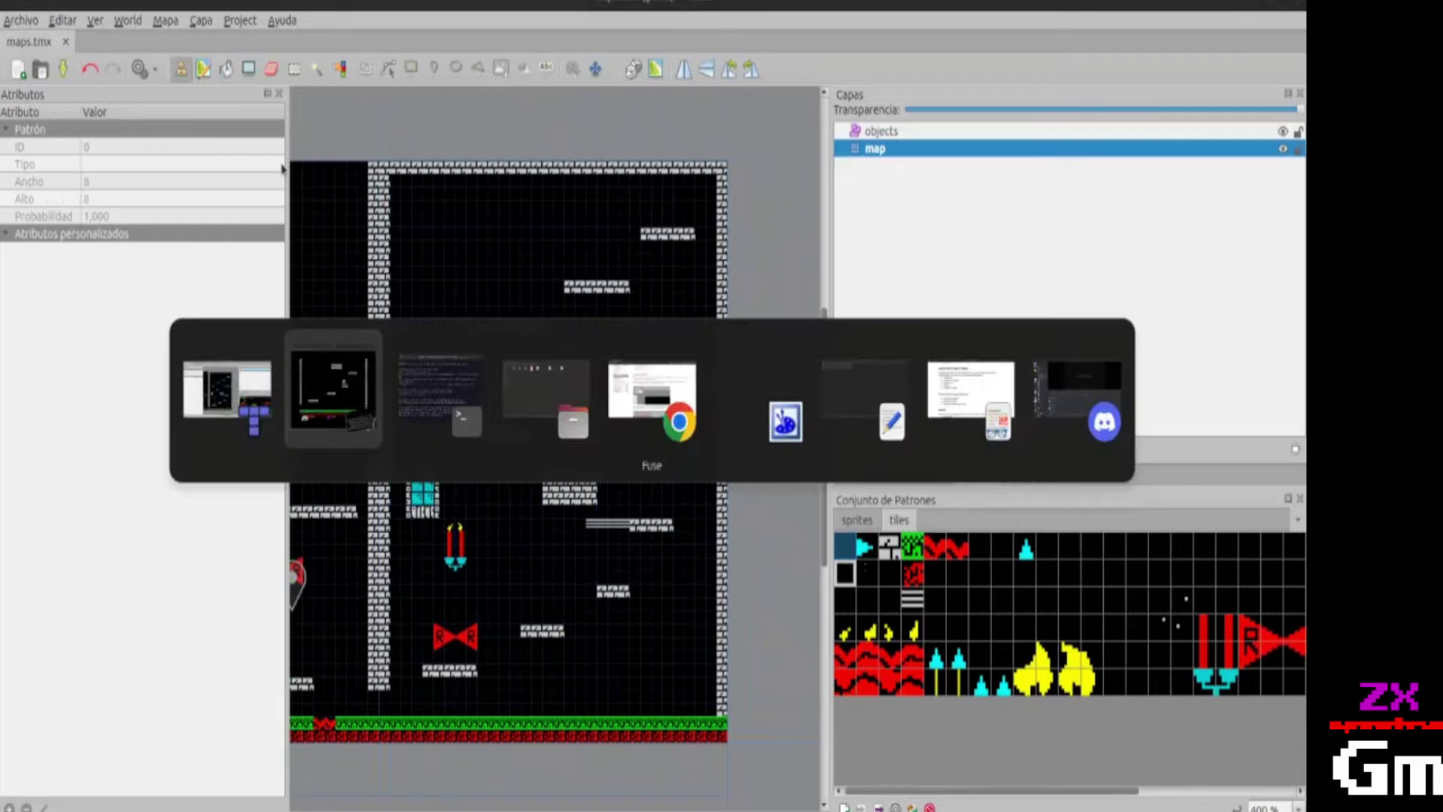
{"action": "key", "text": "alt+Tab"}
{"action": "key", "text": "alt+Tab"}
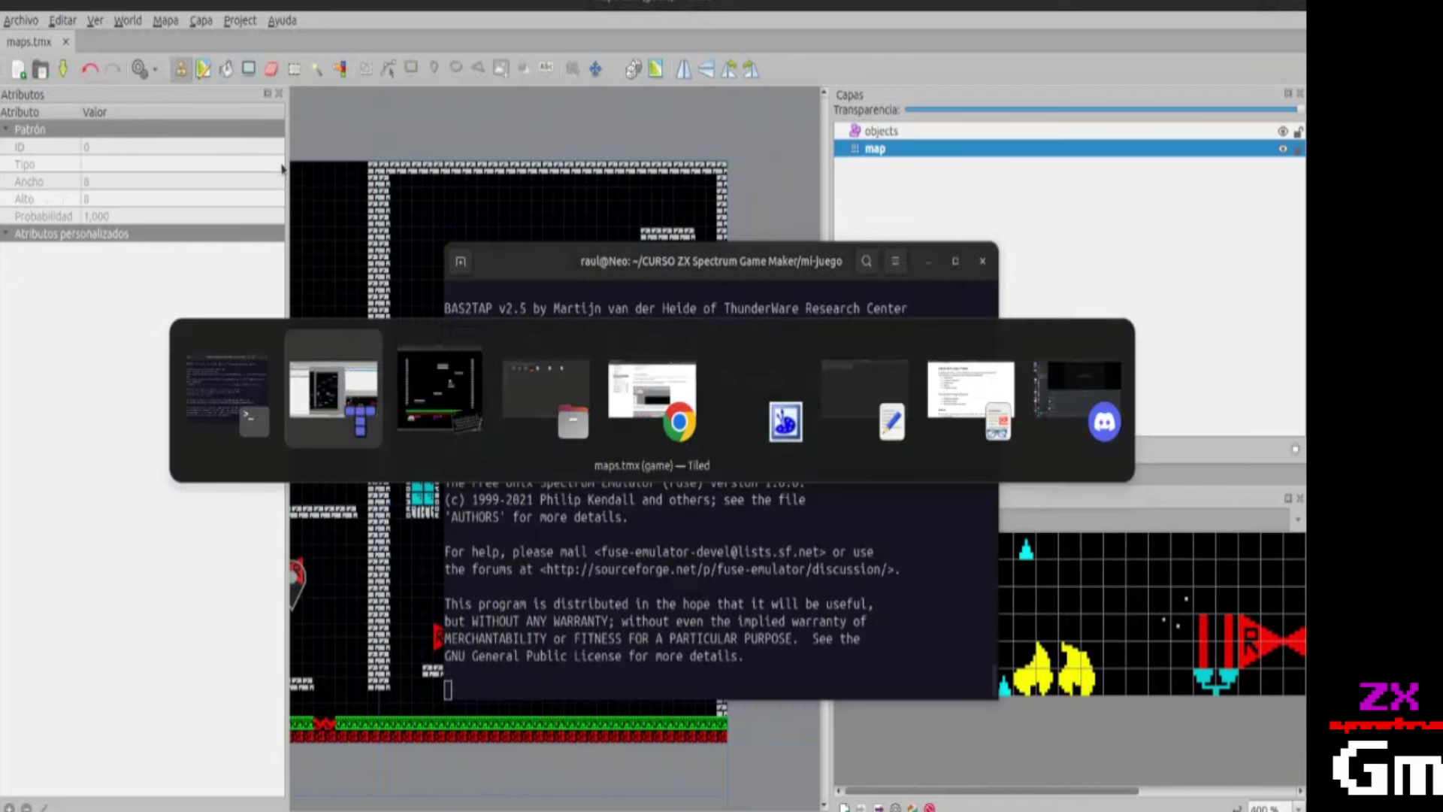
{"action": "key", "text": "alt+F4"}
{"action": "key", "text": "Return"}
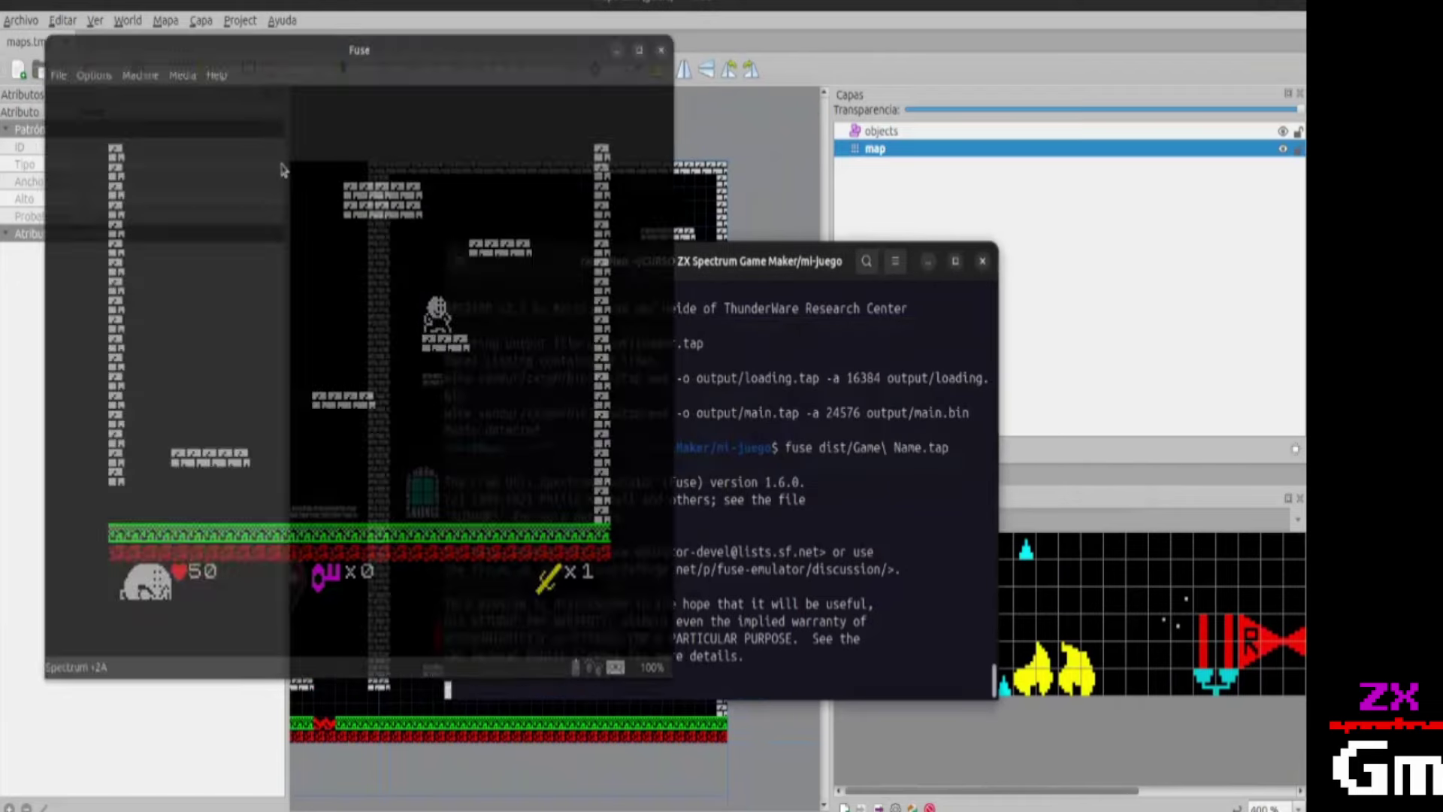
{"action": "key", "text": "Up"}
{"action": "key", "text": "Up"}
{"action": "key", "text": "Return"}
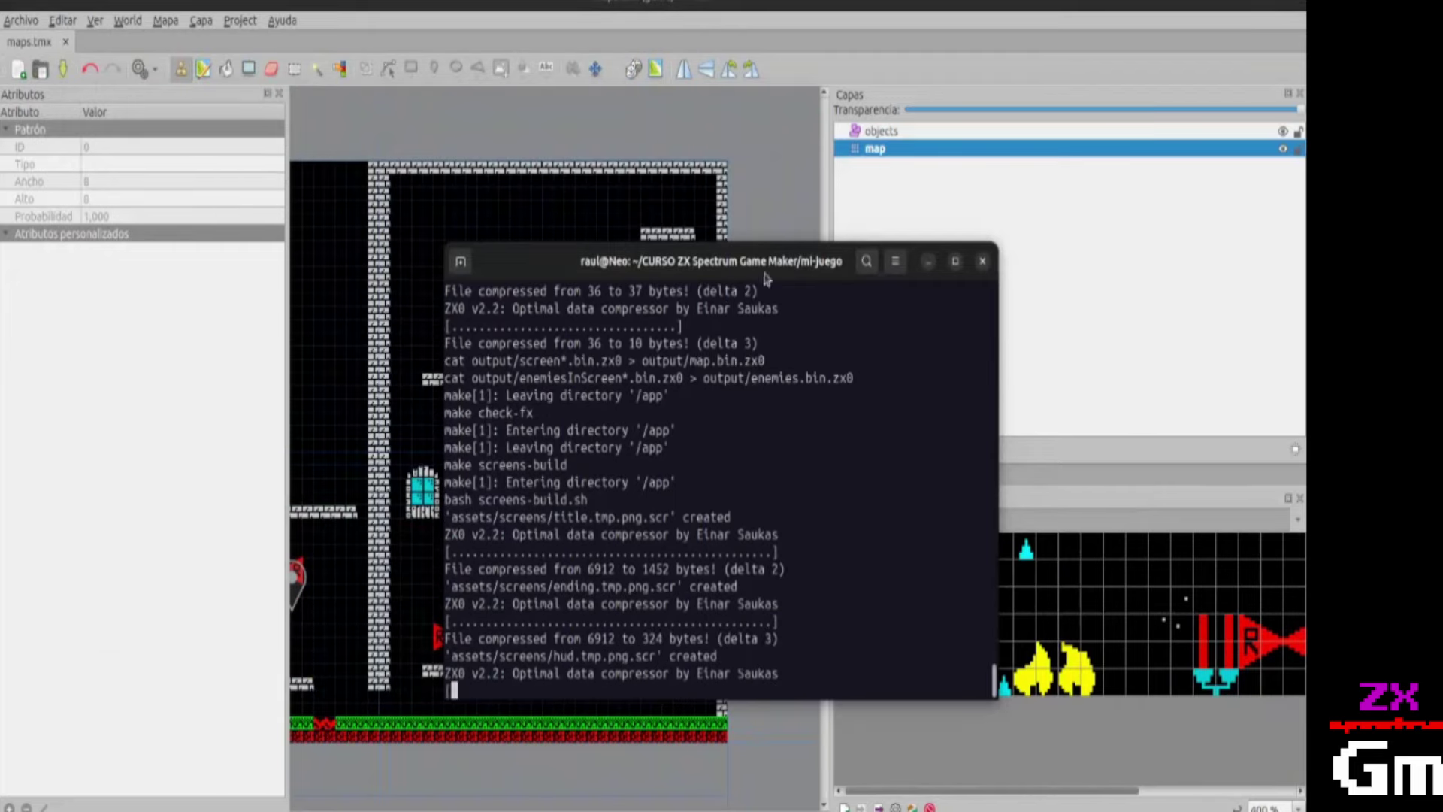
Switch to the browser's documentation page on drawing the map in Tiled.
{"action": "key", "text": "alt+Tab"}
{"action": "key", "text": "alt+Tab"}
{"action": "key", "text": "alt+Tab"}
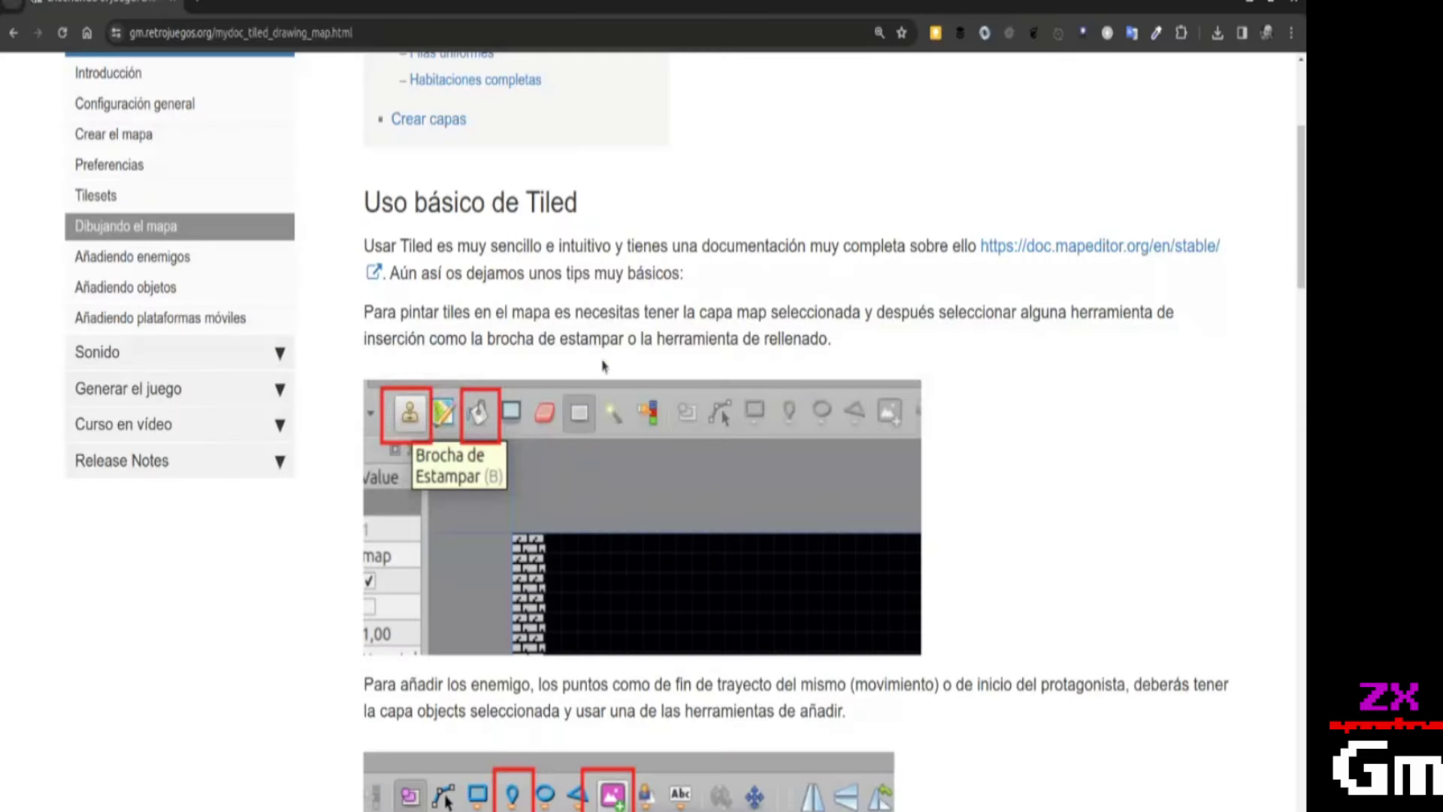
Review the map-drawing documentation on basic Tiled tools, uniform rows, complete rooms and creating the map and objects layers.
{"action": "scroll", "coordinate": [601, 370], "scroll_direction": "down", "scroll_amount": 10}
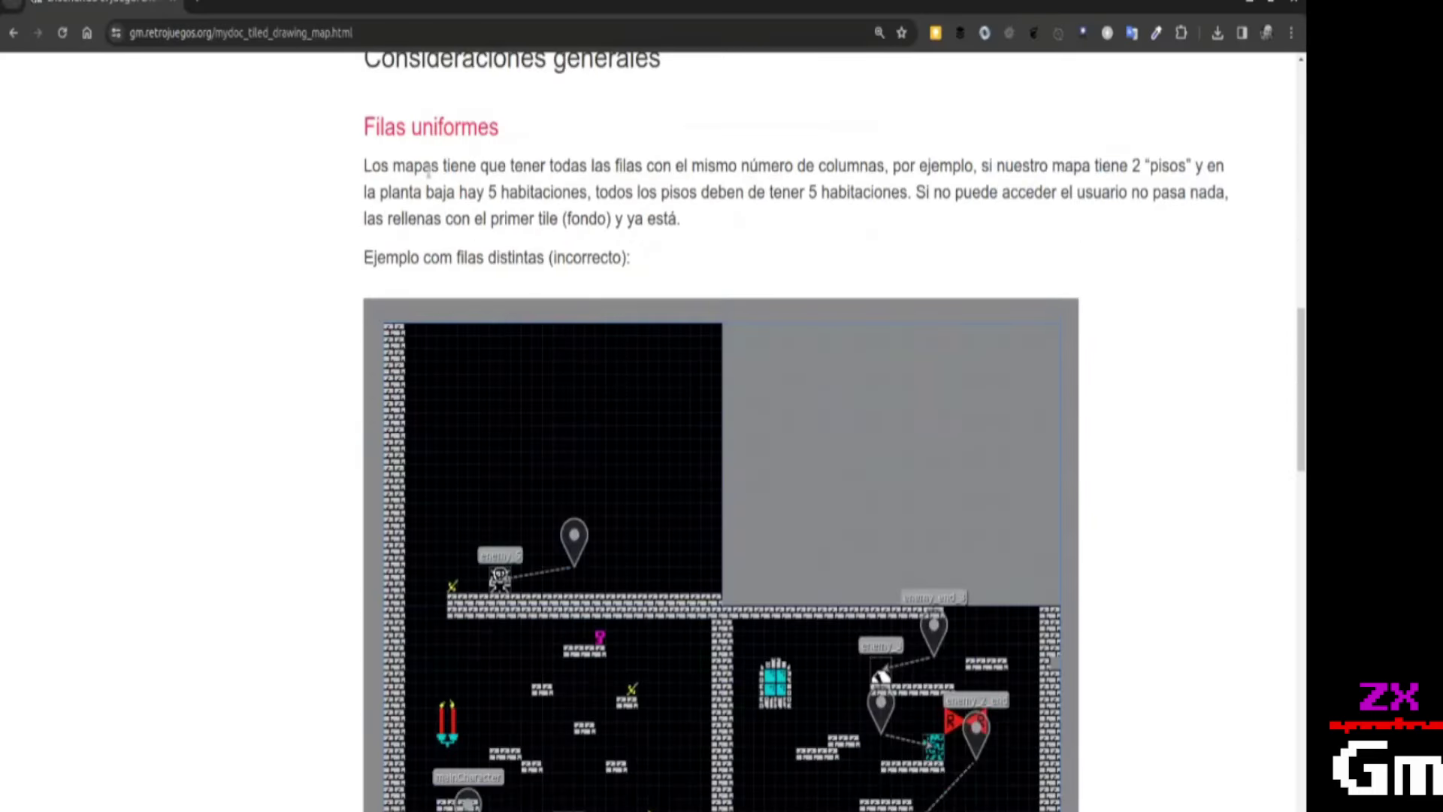
{"action": "scroll", "coordinate": [481, 301], "scroll_direction": "up", "scroll_amount": 4}
{"action": "scroll", "coordinate": [854, 519], "scroll_direction": "down", "scroll_amount": 9}
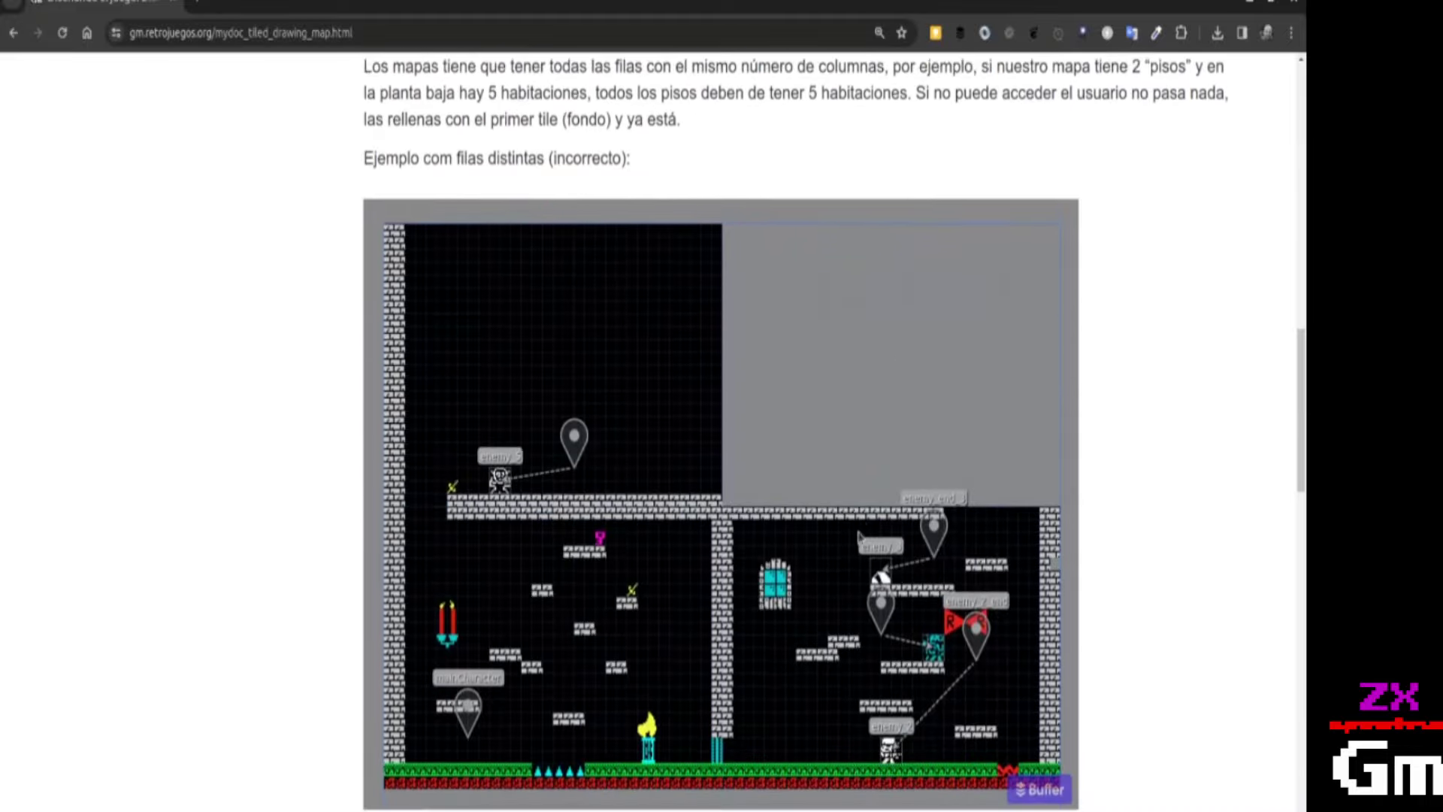
{"action": "scroll", "coordinate": [857, 535], "scroll_direction": "down", "scroll_amount": 13}
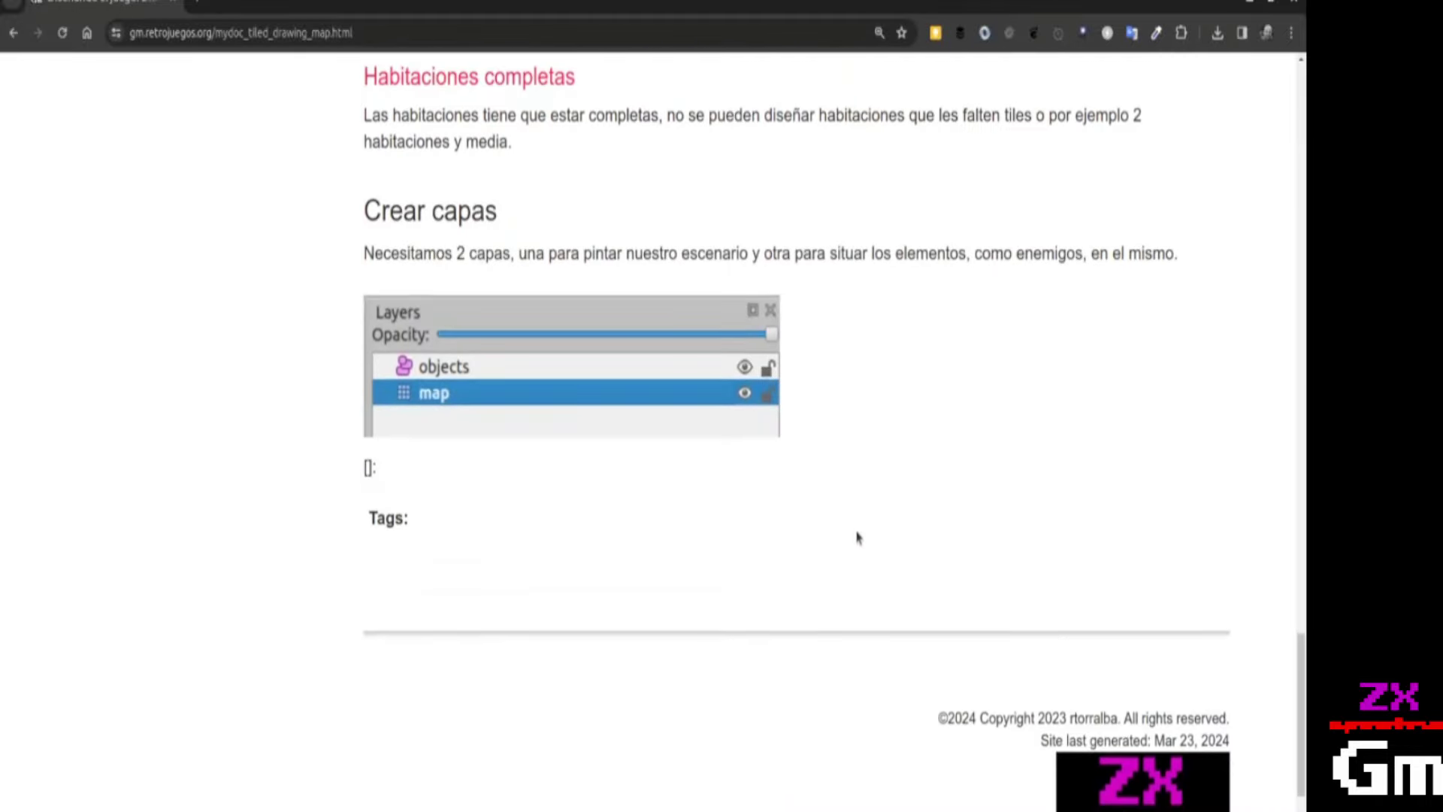
{"action": "scroll", "coordinate": [857, 535], "scroll_direction": "up", "scroll_amount": 5}
{"action": "scroll", "coordinate": [856, 530], "scroll_direction": "up", "scroll_amount": 5}
{"action": "scroll", "coordinate": [857, 530], "scroll_direction": "down", "scroll_amount": 5}
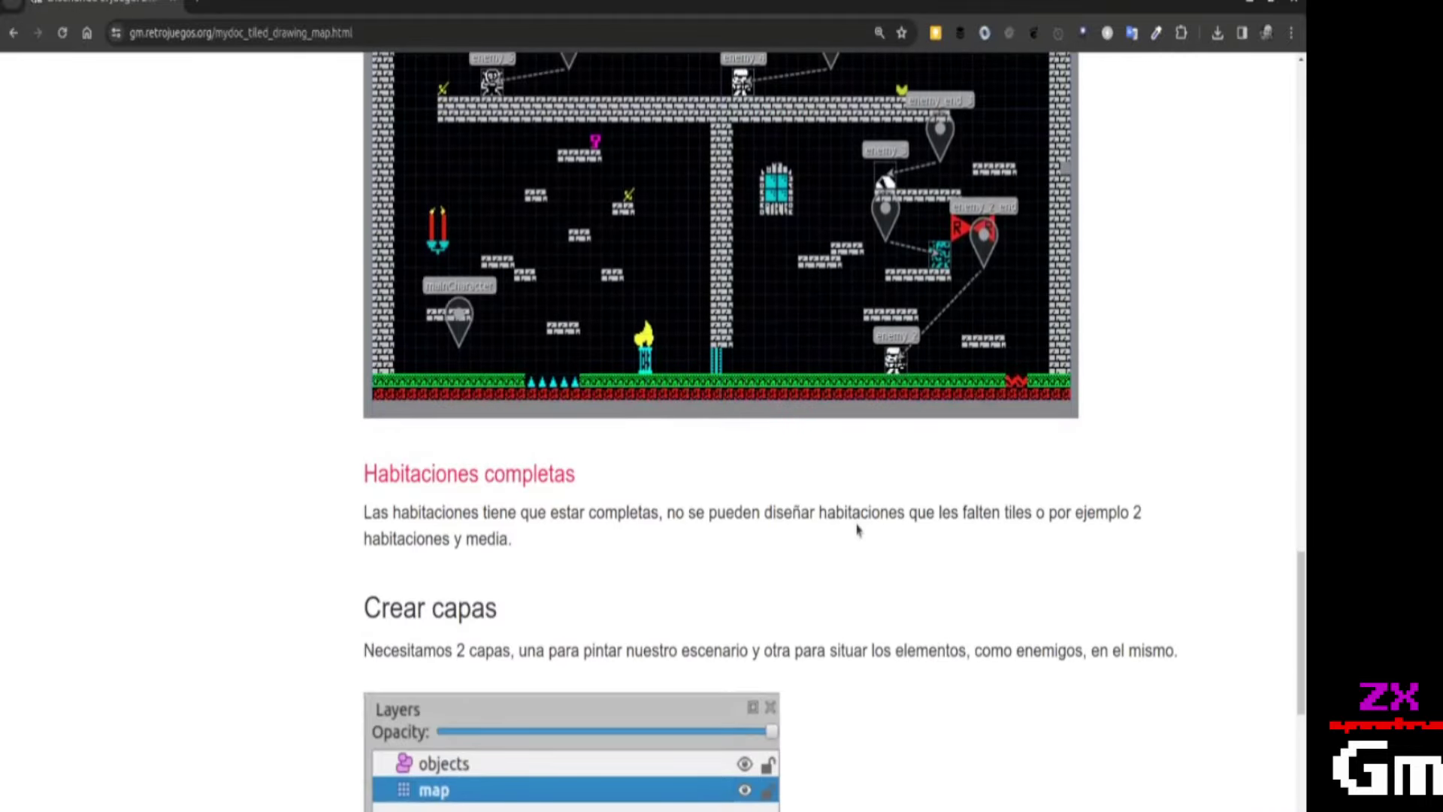
{"action": "scroll", "coordinate": [859, 530], "scroll_direction": "up", "scroll_amount": 6}
{"action": "scroll", "coordinate": [857, 530], "scroll_direction": "up", "scroll_amount": 14}
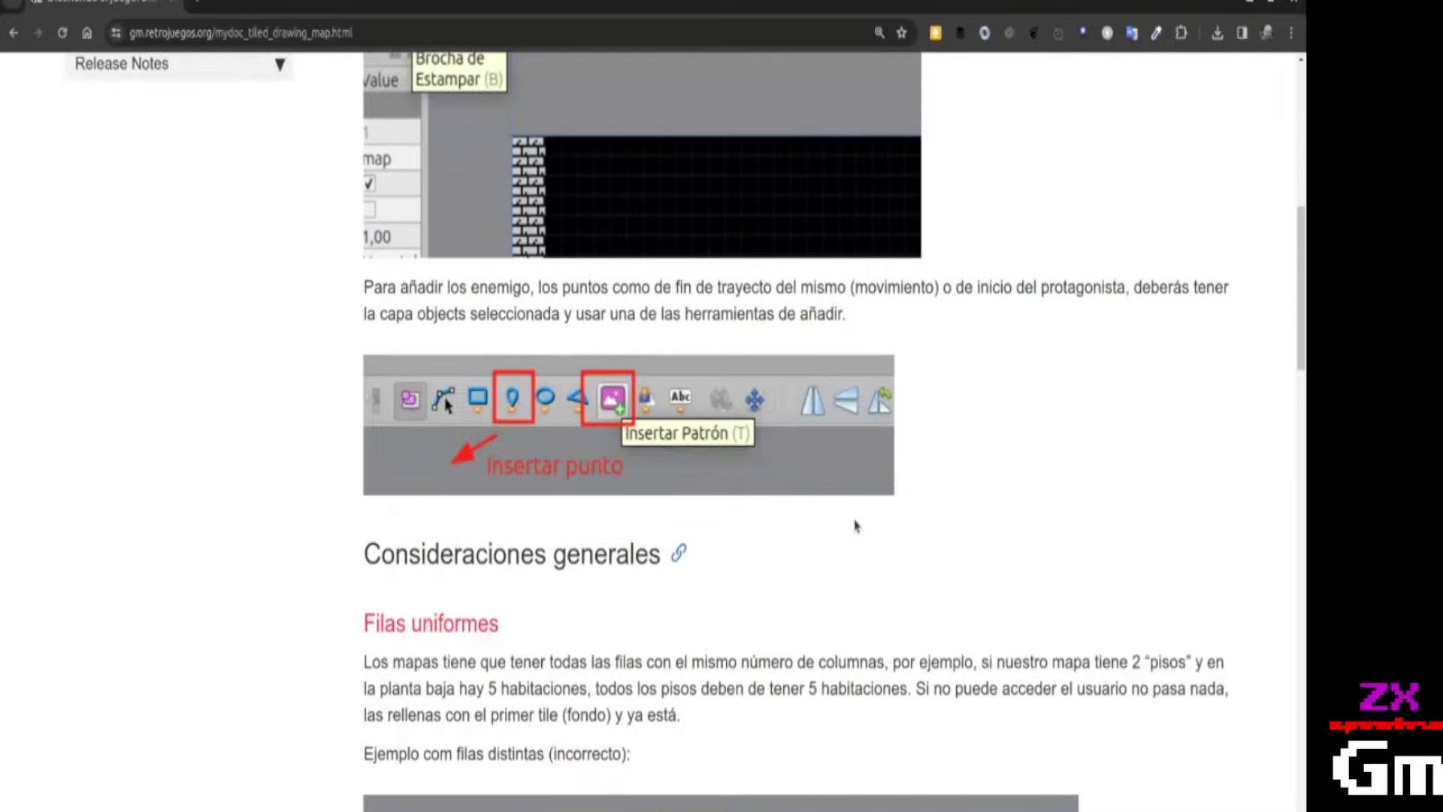
{"action": "scroll", "coordinate": [857, 526], "scroll_direction": "up", "scroll_amount": 3}
{"action": "scroll", "coordinate": [839, 517], "scroll_direction": "down", "scroll_amount": 20}
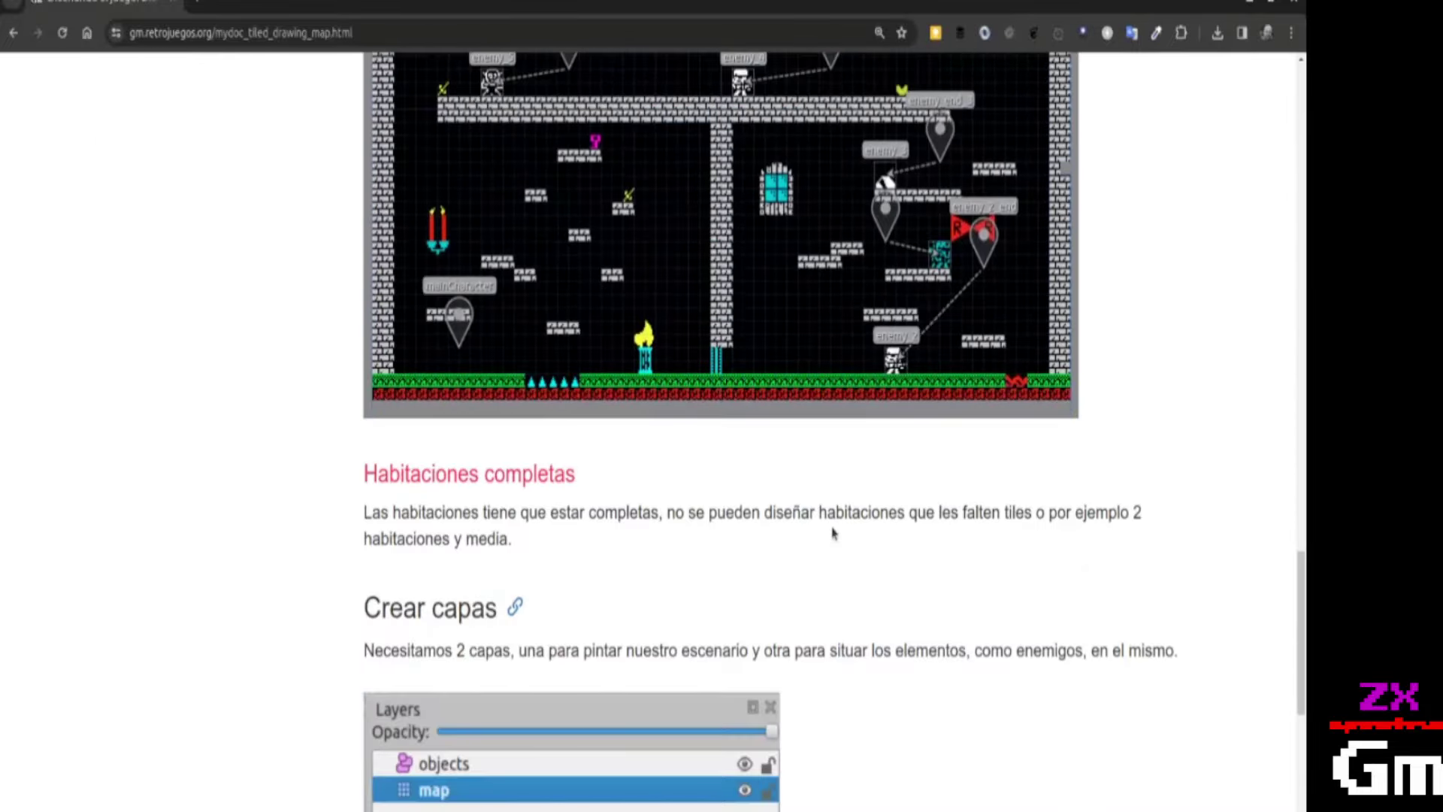
{"action": "scroll", "coordinate": [832, 529], "scroll_direction": "down", "scroll_amount": 6}
{"action": "scroll", "coordinate": [831, 523], "scroll_direction": "down", "scroll_amount": 3}
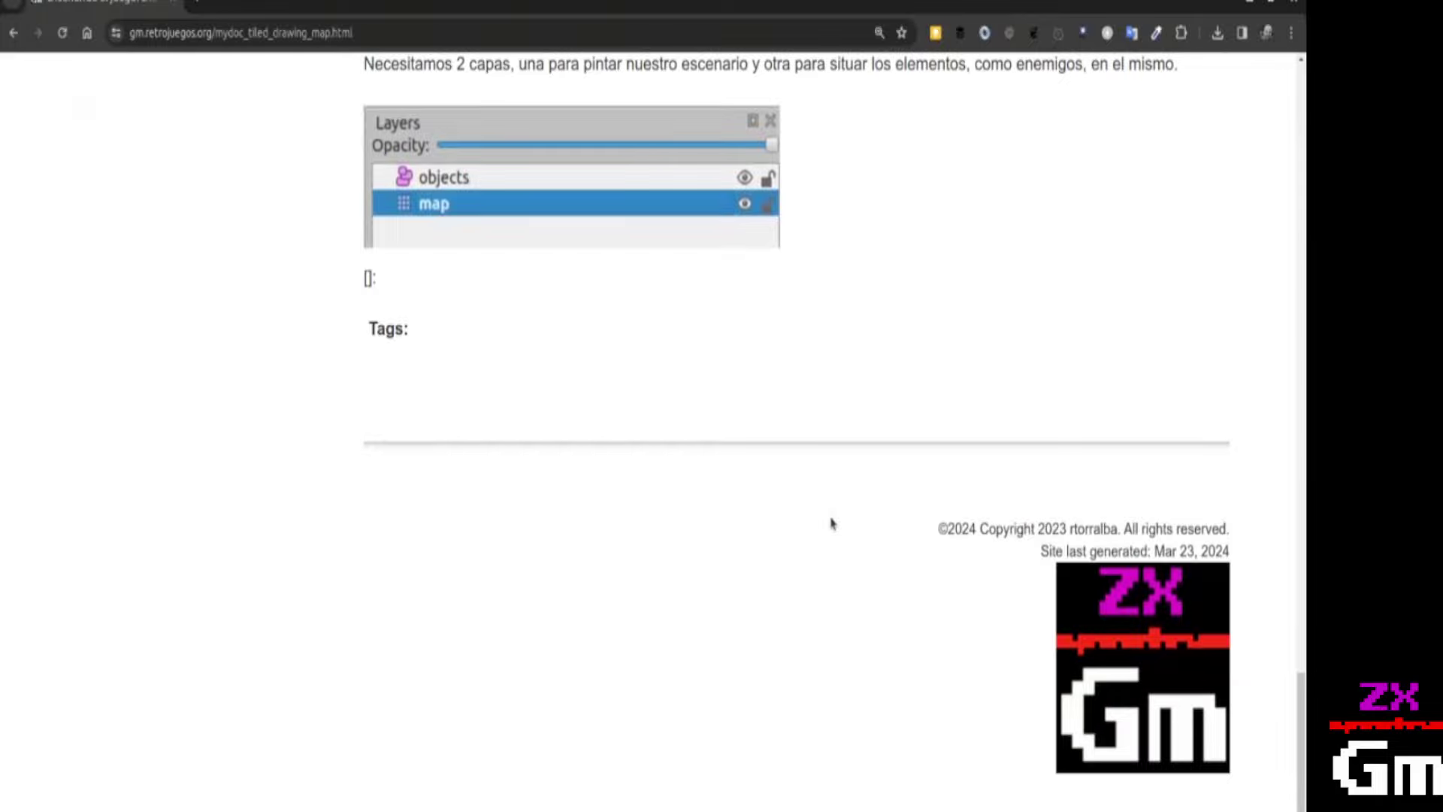
{"action": "scroll", "coordinate": [832, 524], "scroll_direction": "up", "scroll_amount": 20}
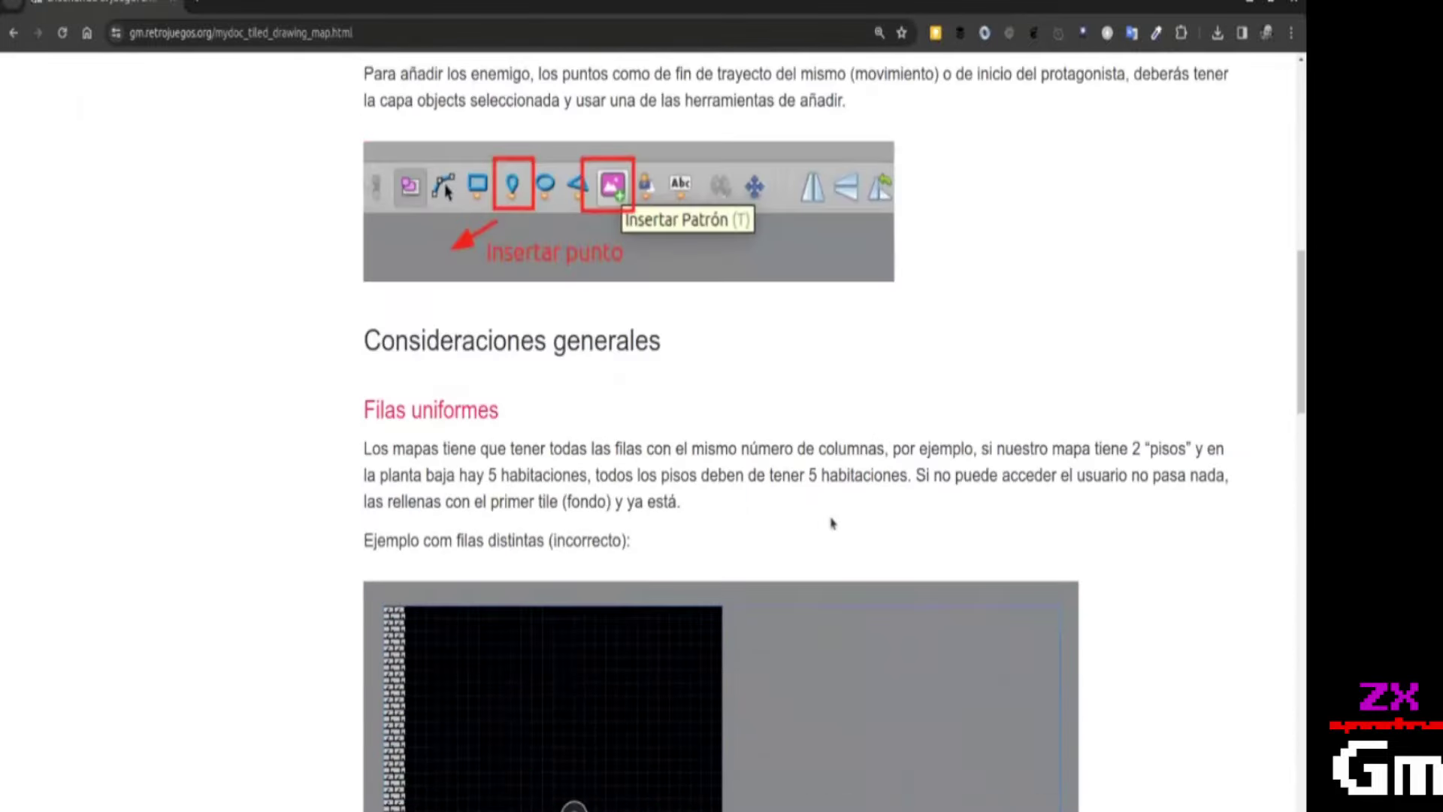
{"action": "scroll", "coordinate": [834, 521], "scroll_direction": "up", "scroll_amount": 4}
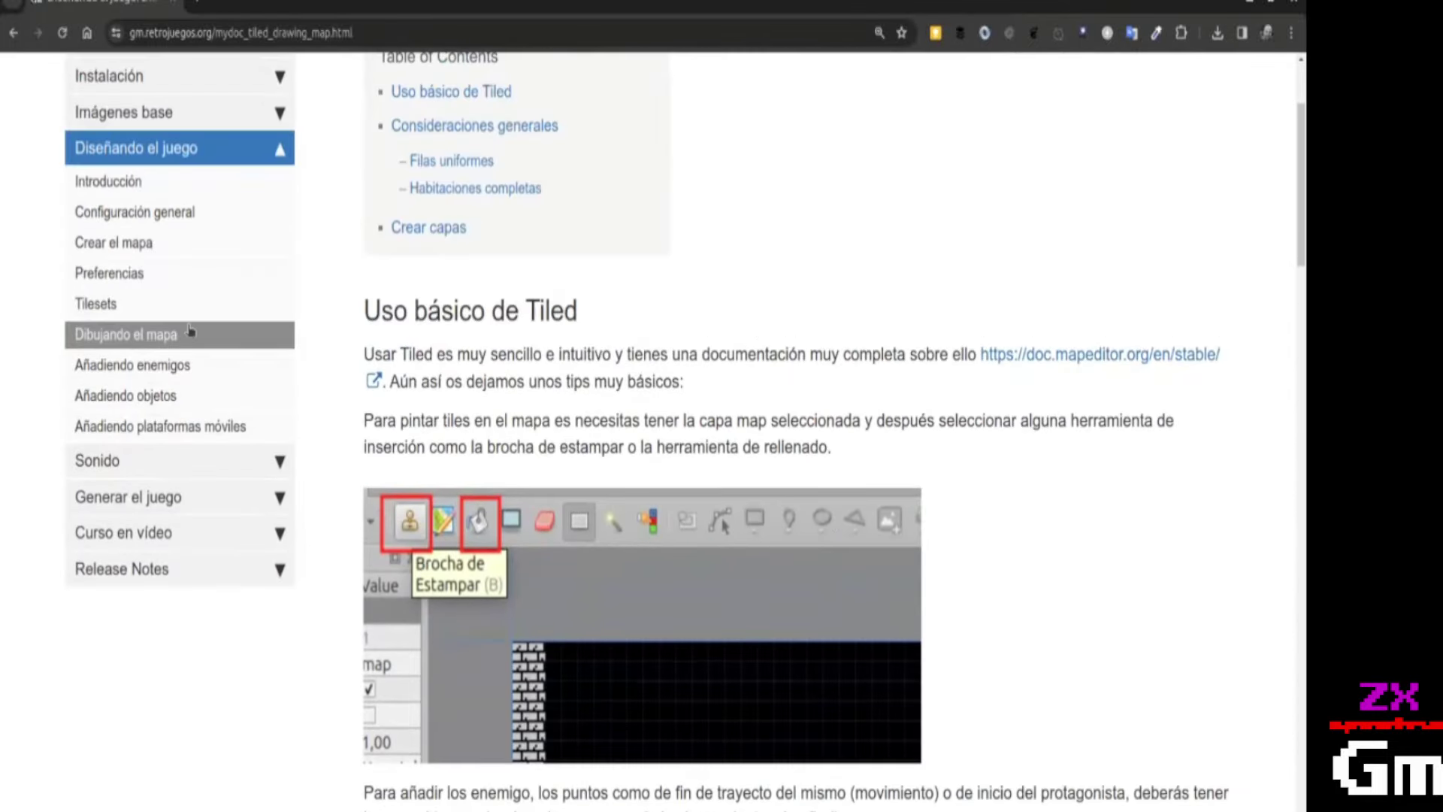
{"action": "scroll", "coordinate": [677, 580], "scroll_direction": "down", "scroll_amount": 20}
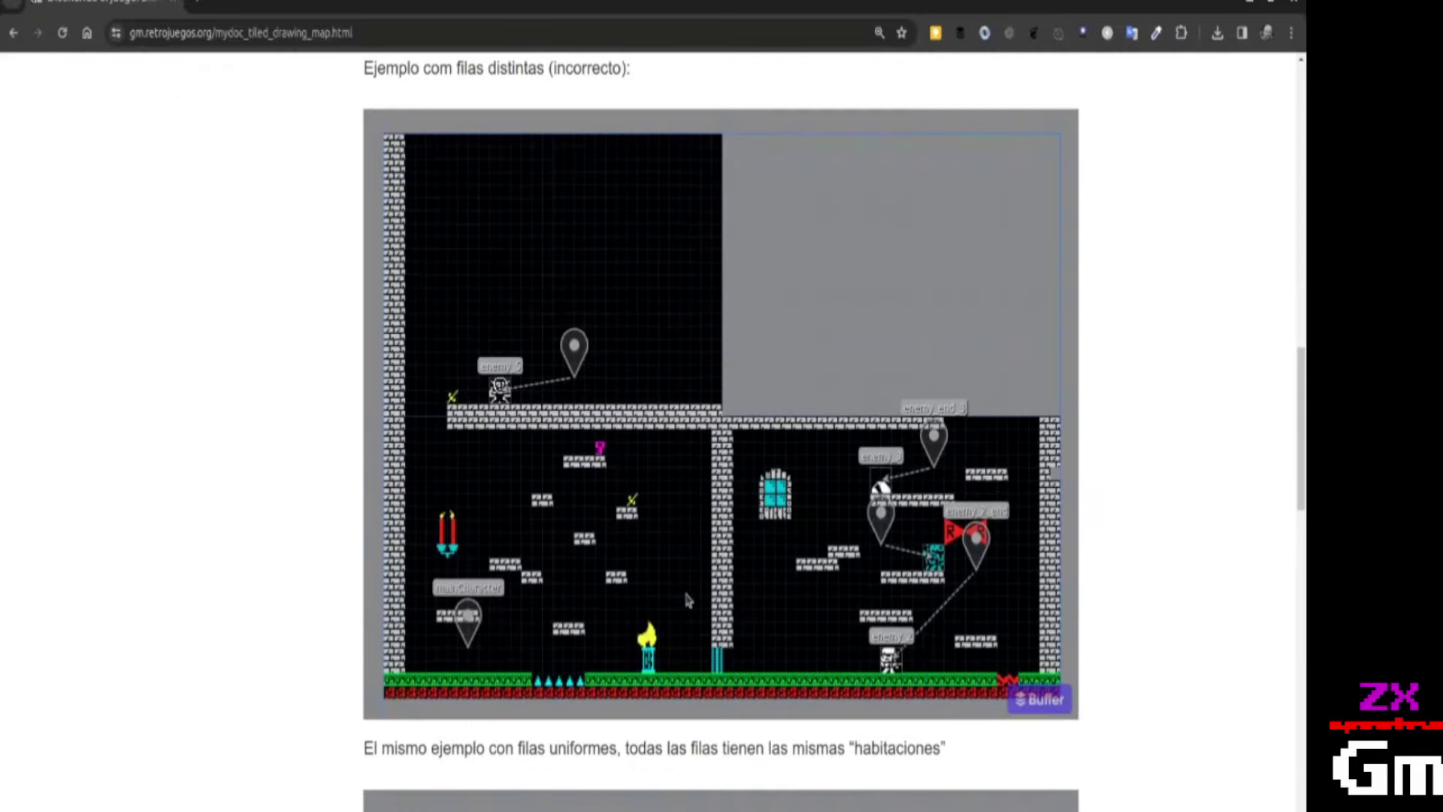
{"action": "scroll", "coordinate": [521, 764], "scroll_direction": "down", "scroll_amount": 5}
{"action": "scroll", "coordinate": [994, 644], "scroll_direction": "up", "scroll_amount": 20}
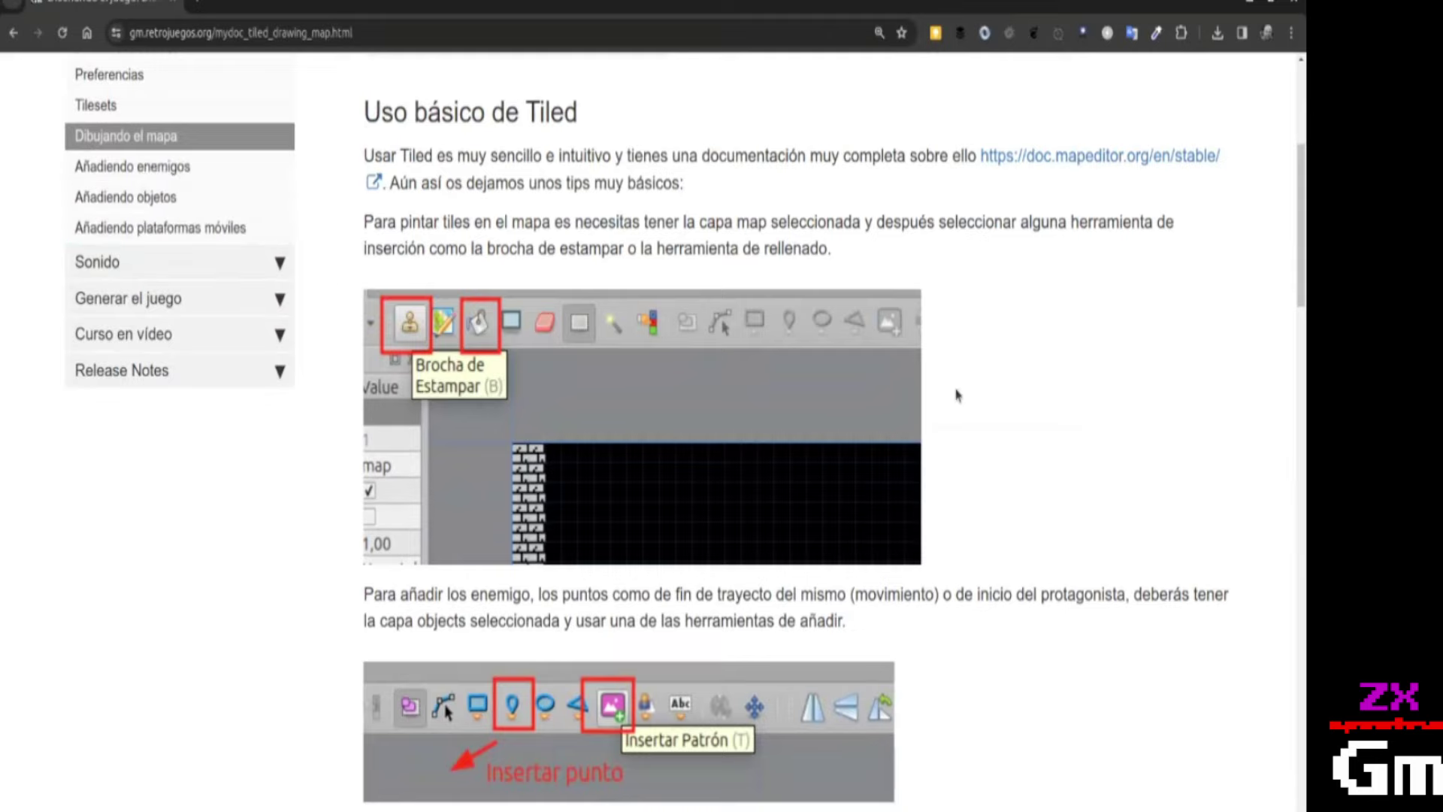
Switch to the mi-juego terminal and launch the built game dist/Game Name.tap in Fuse.
{"action": "key", "text": "alt+Tab"}
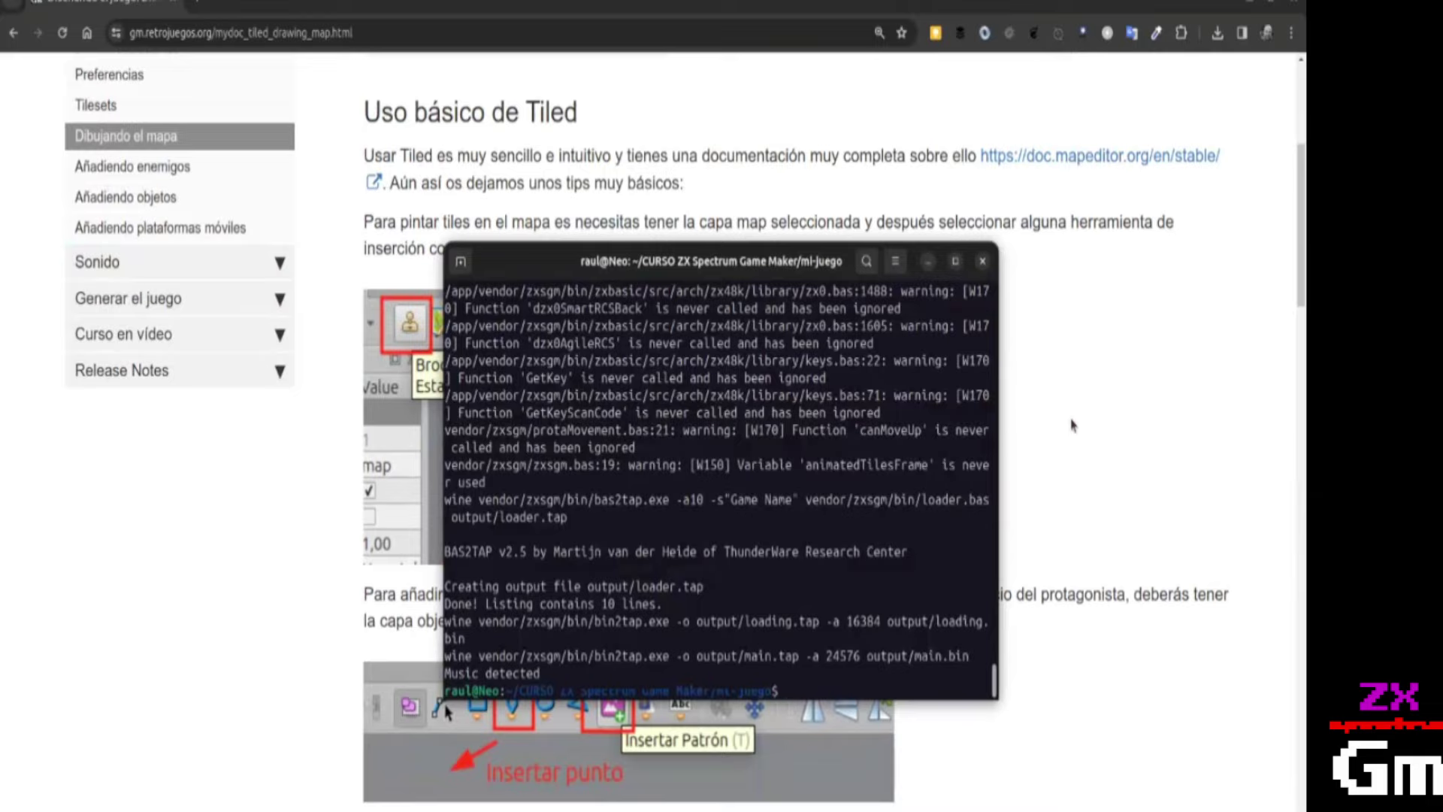
{"action": "type", "text": "fuse dist/Game\\ Name.tap"}
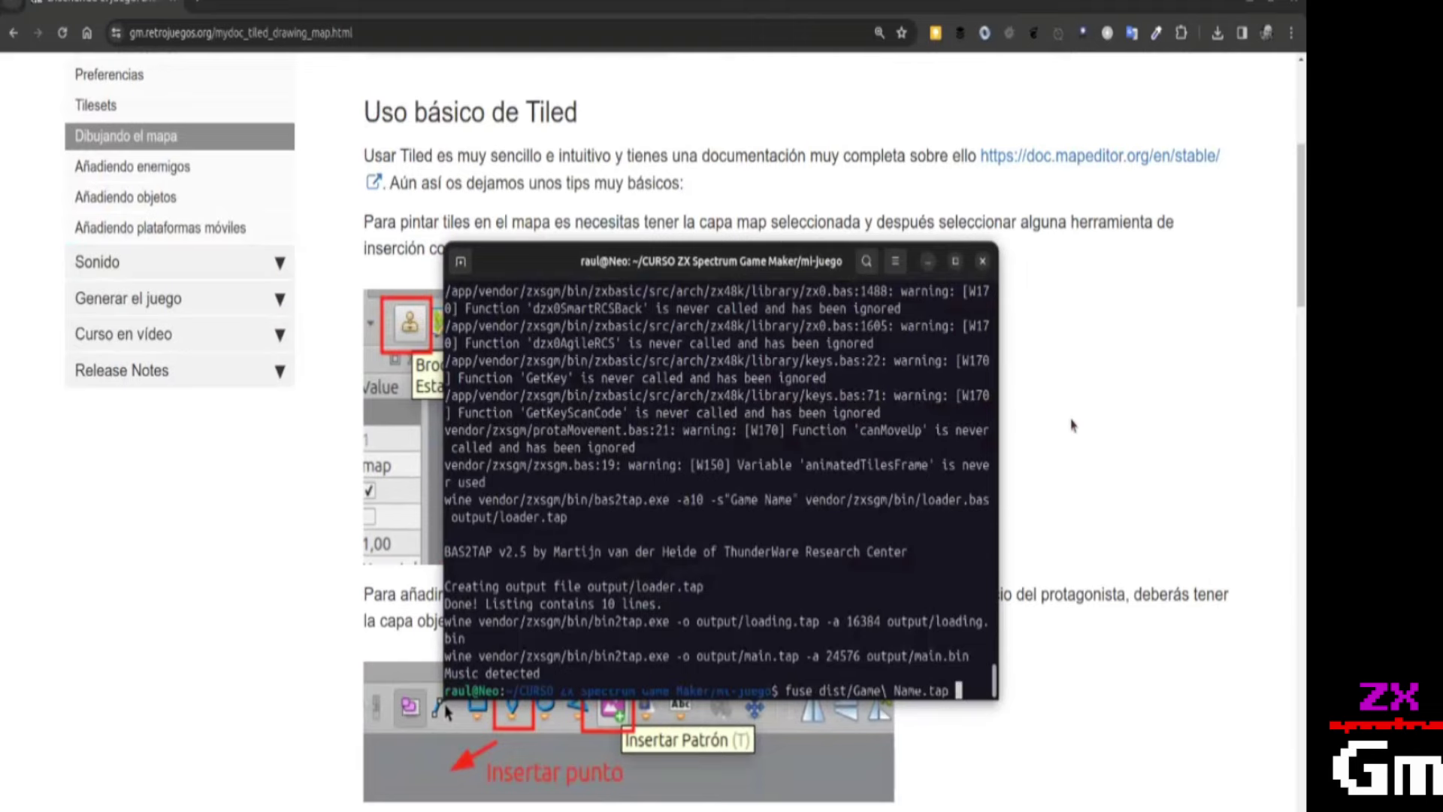
{"action": "key", "text": "Return"}
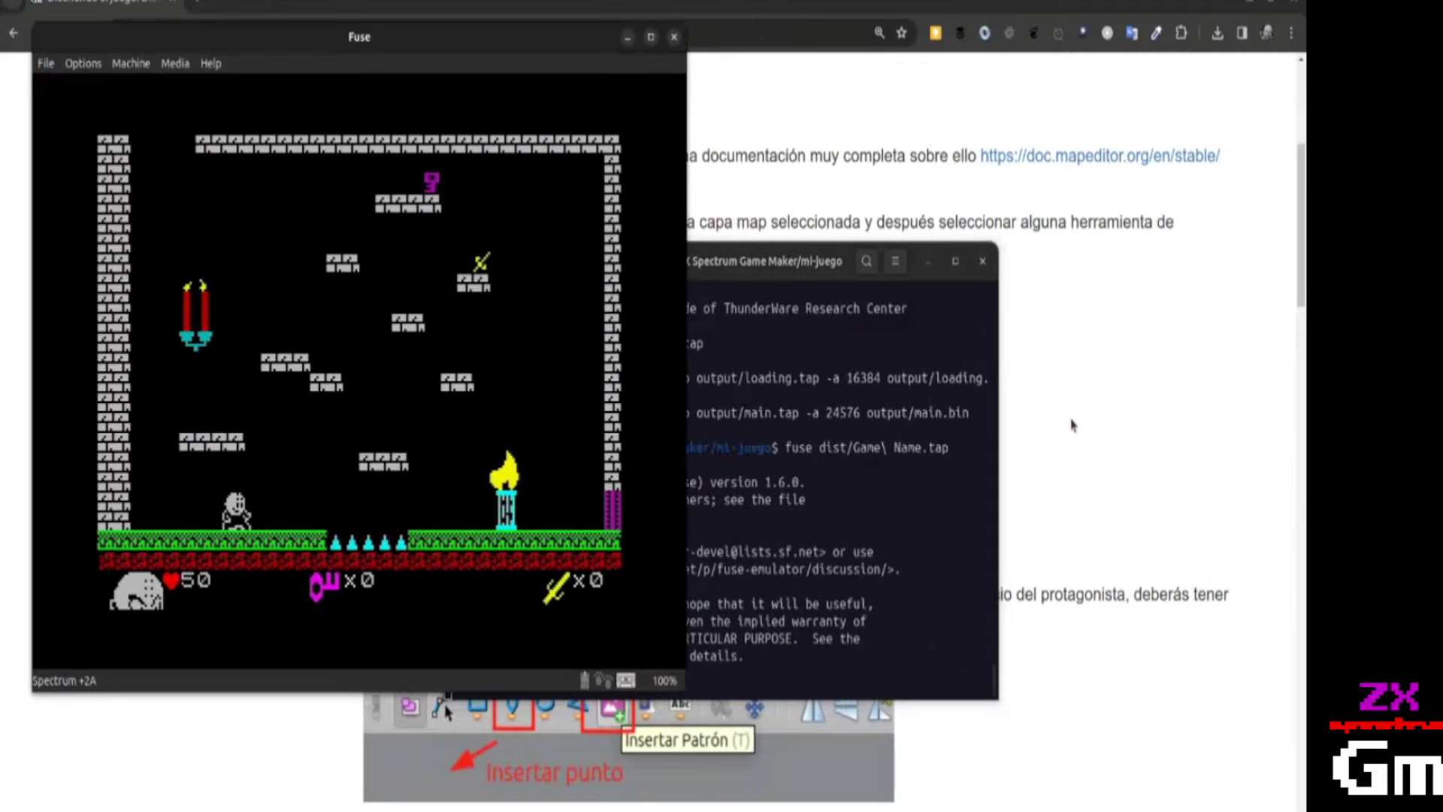
Play from the starting room through the enemy room into the new area, collecting the key and the sword on the way.
{"action": "key", "text": "p"}
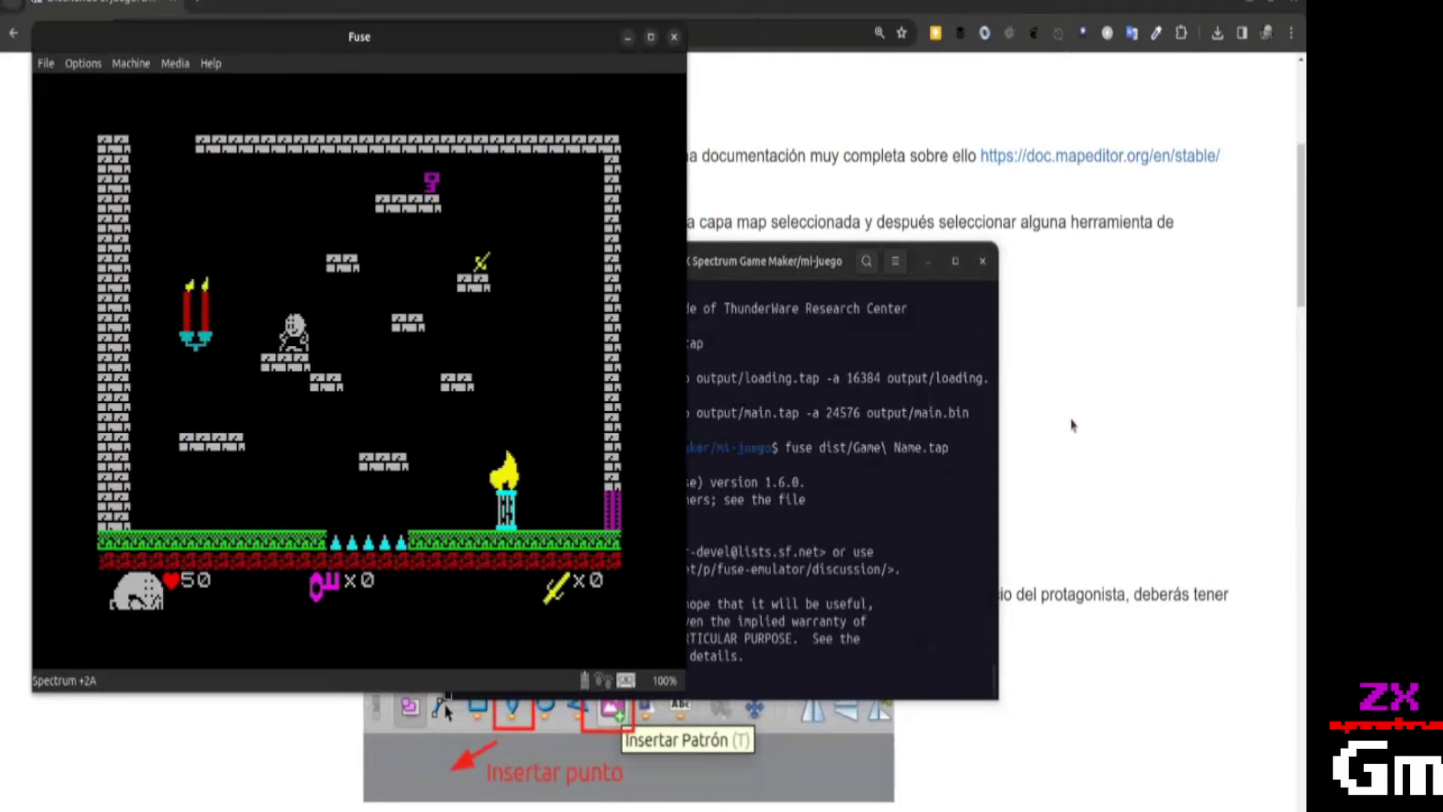
{"action": "key", "text": "p"}
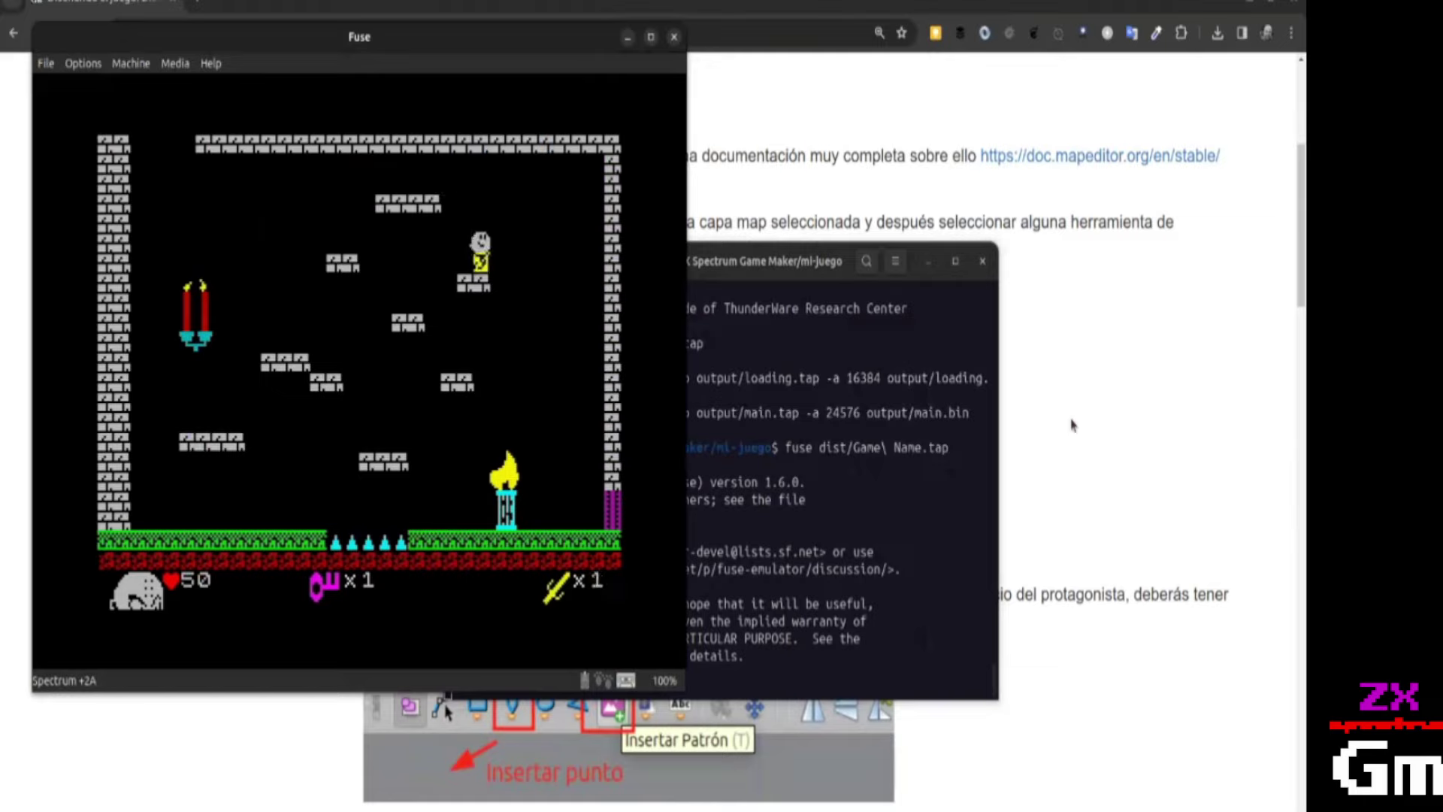
{"action": "key", "text": "p"}
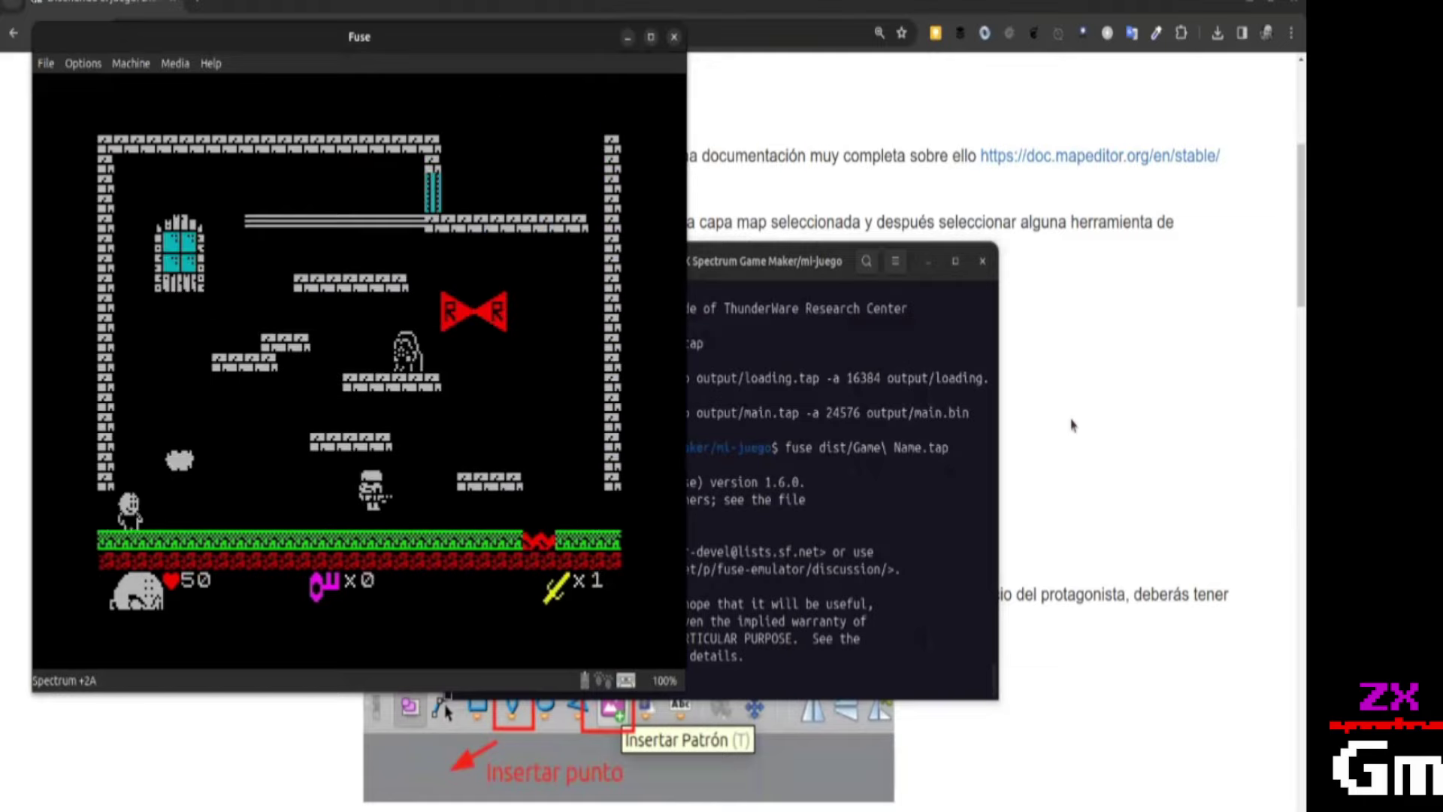
{"action": "key", "text": "p"}
{"action": "key", "text": "space"}
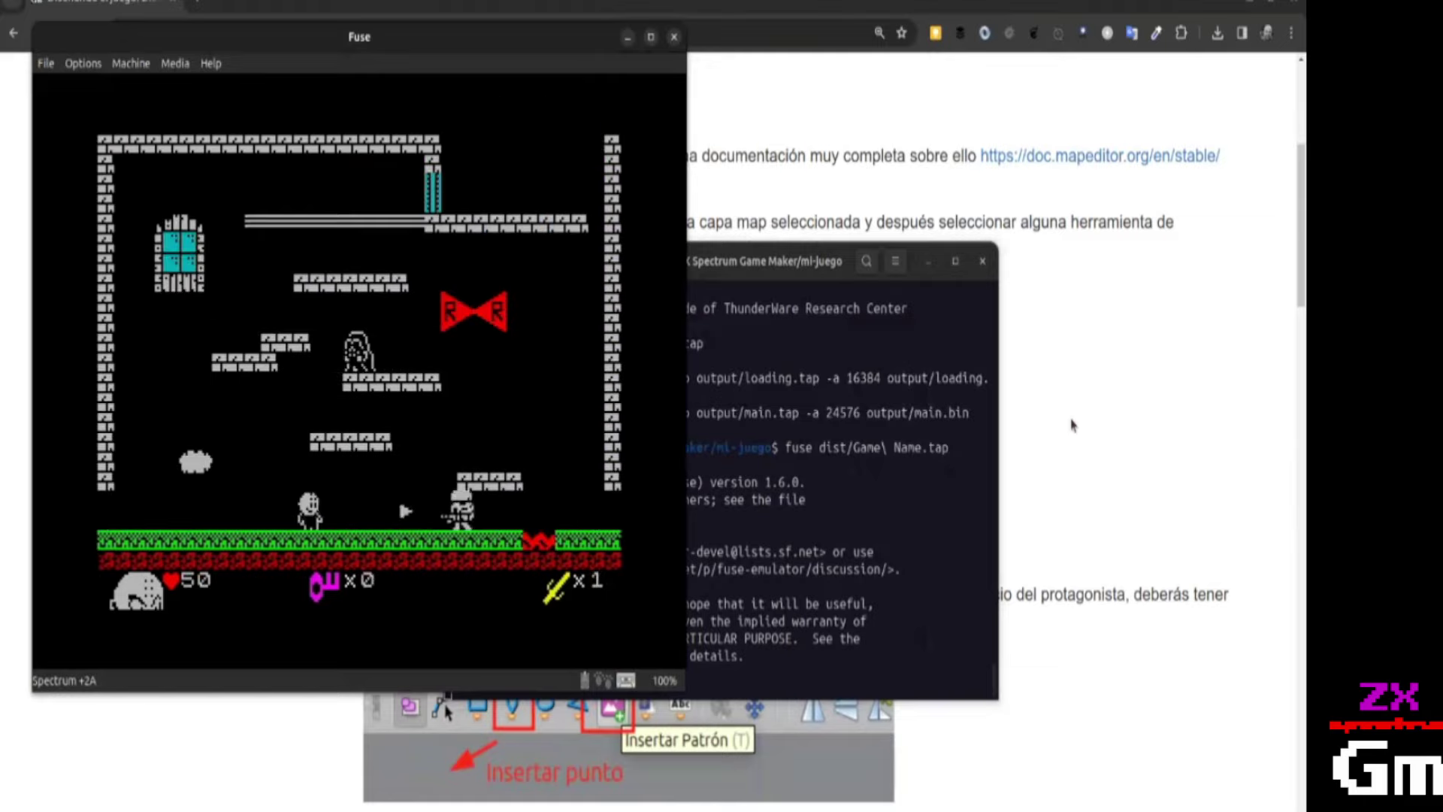
{"action": "key", "text": "p"}
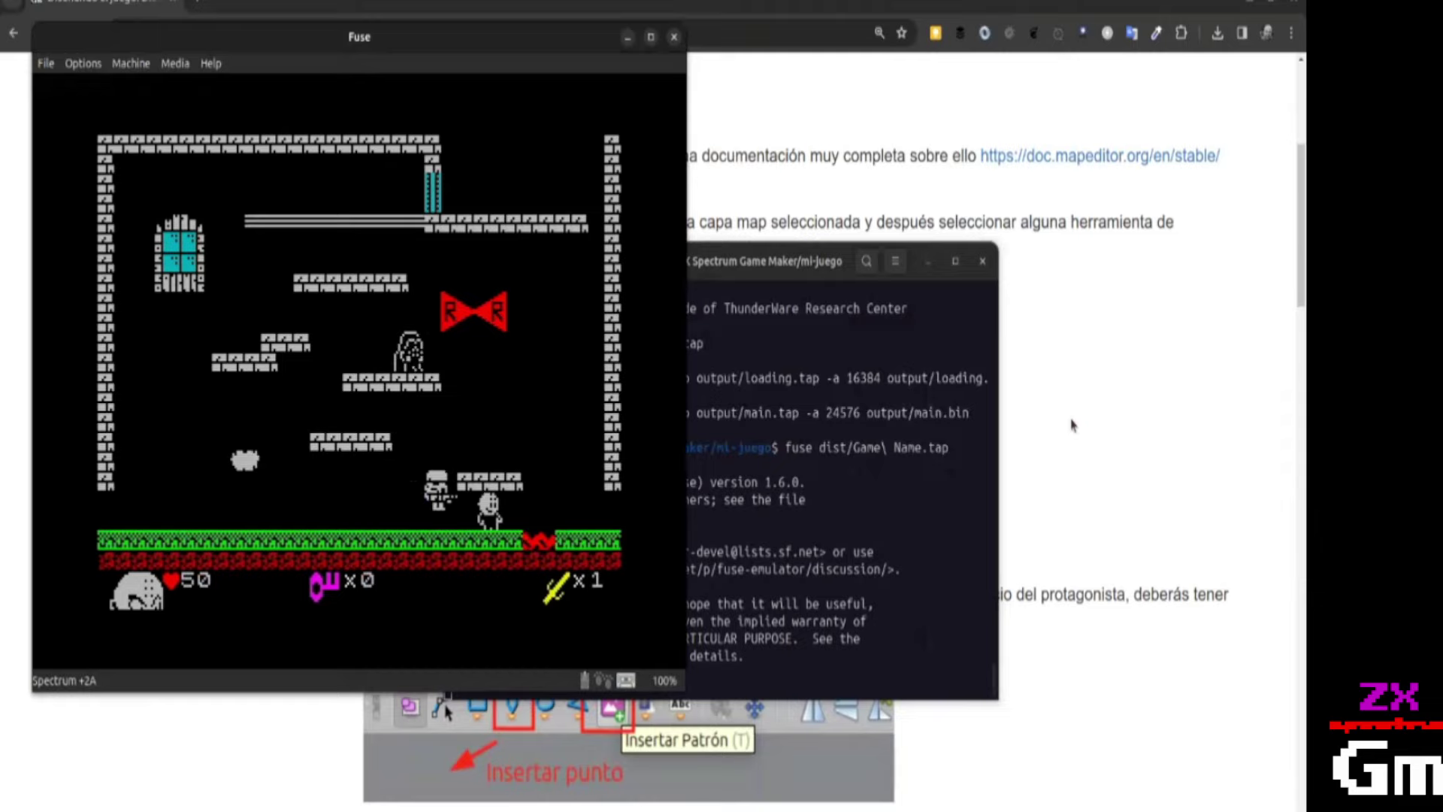
{"action": "key", "text": "p"}
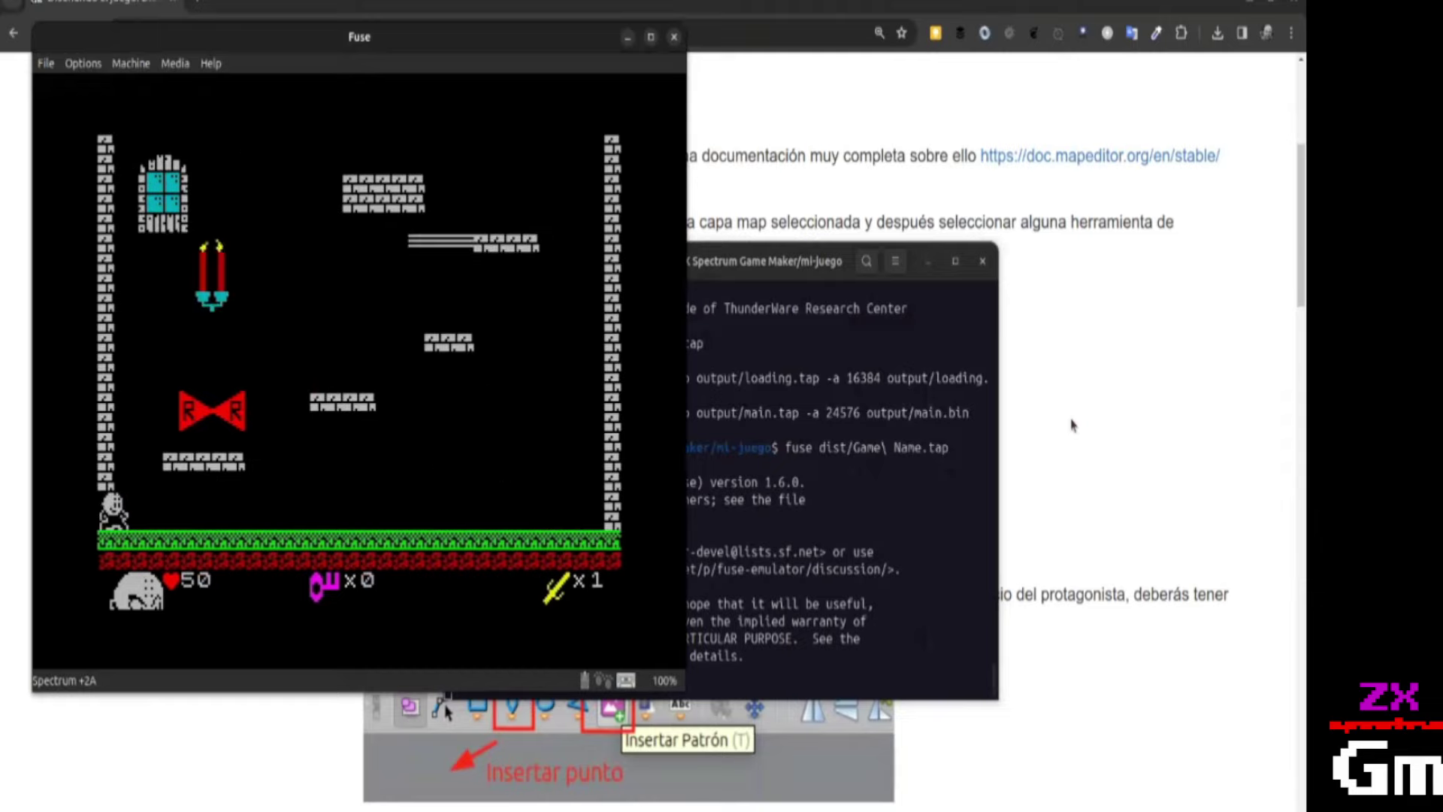
Move the character onto the lowest platform of the new area and jump around in front of the red bow-shaped decoration.
{"action": "key", "text": "p"}
{"action": "key", "text": "q"}
{"action": "key", "text": "o"}
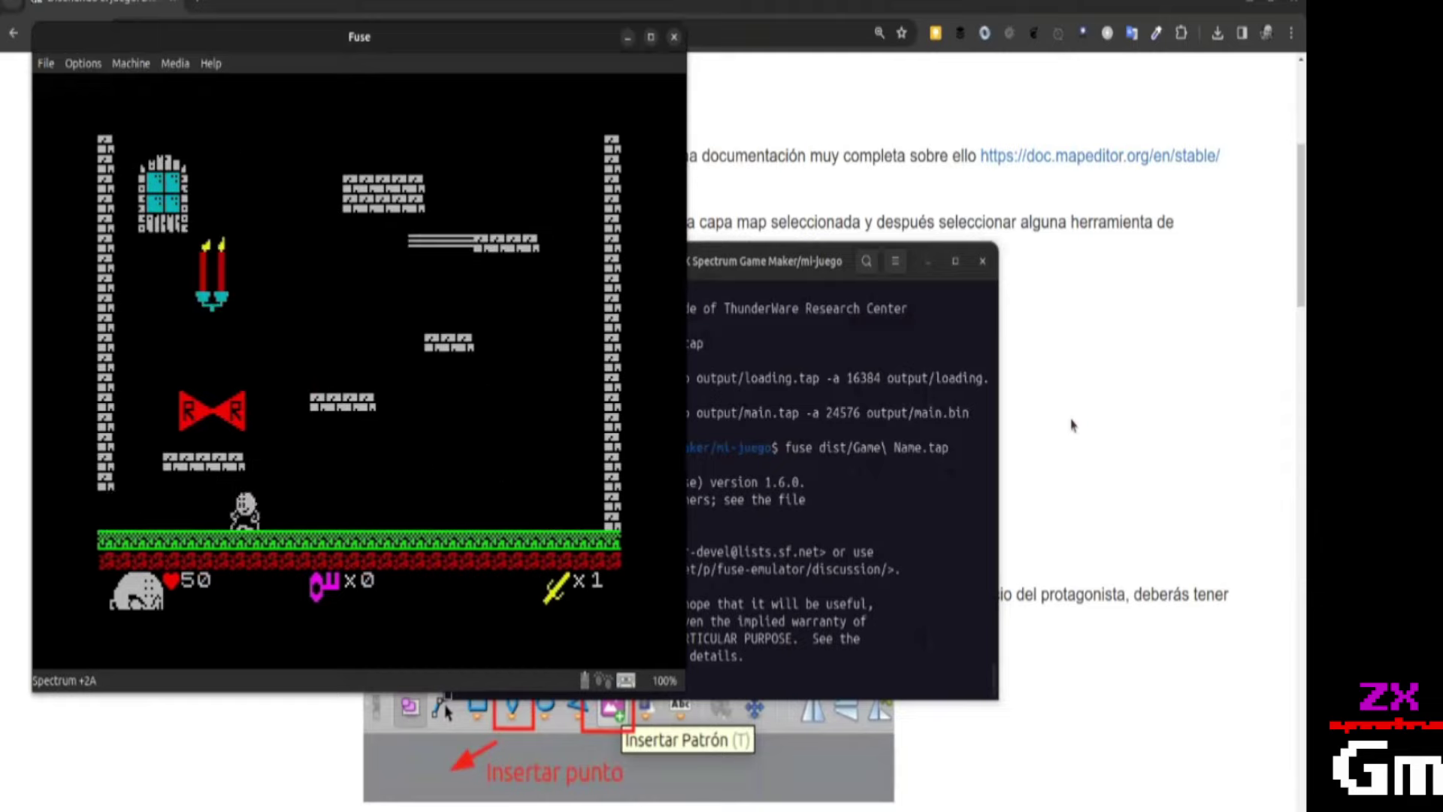
{"action": "key", "text": "o"}
{"action": "key", "text": "q"}
{"action": "key", "text": "p"}
{"action": "key", "text": "q"}
{"action": "key", "text": "o"}
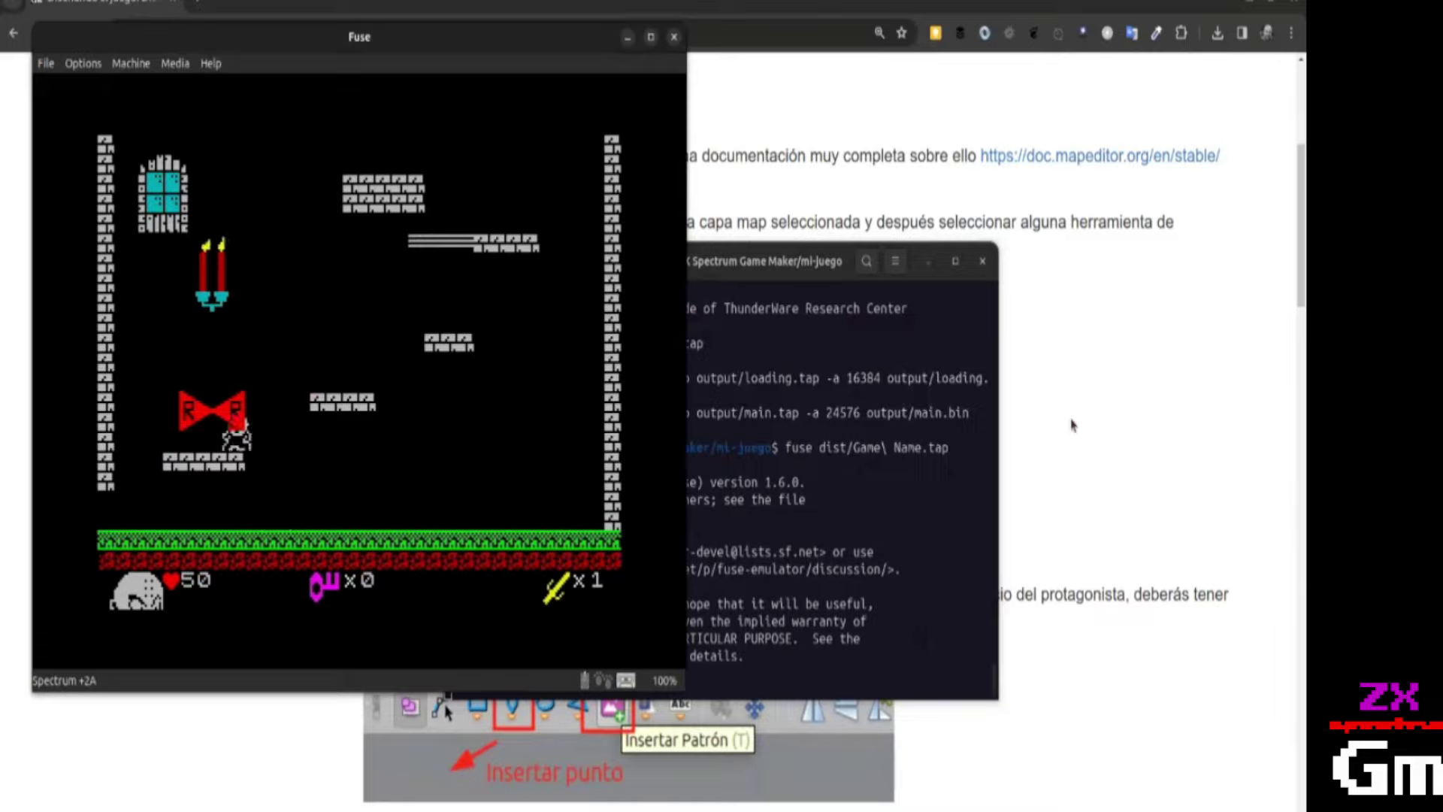
{"action": "key", "text": "o"}
{"action": "key", "text": "q"}
{"action": "key", "text": "q"}
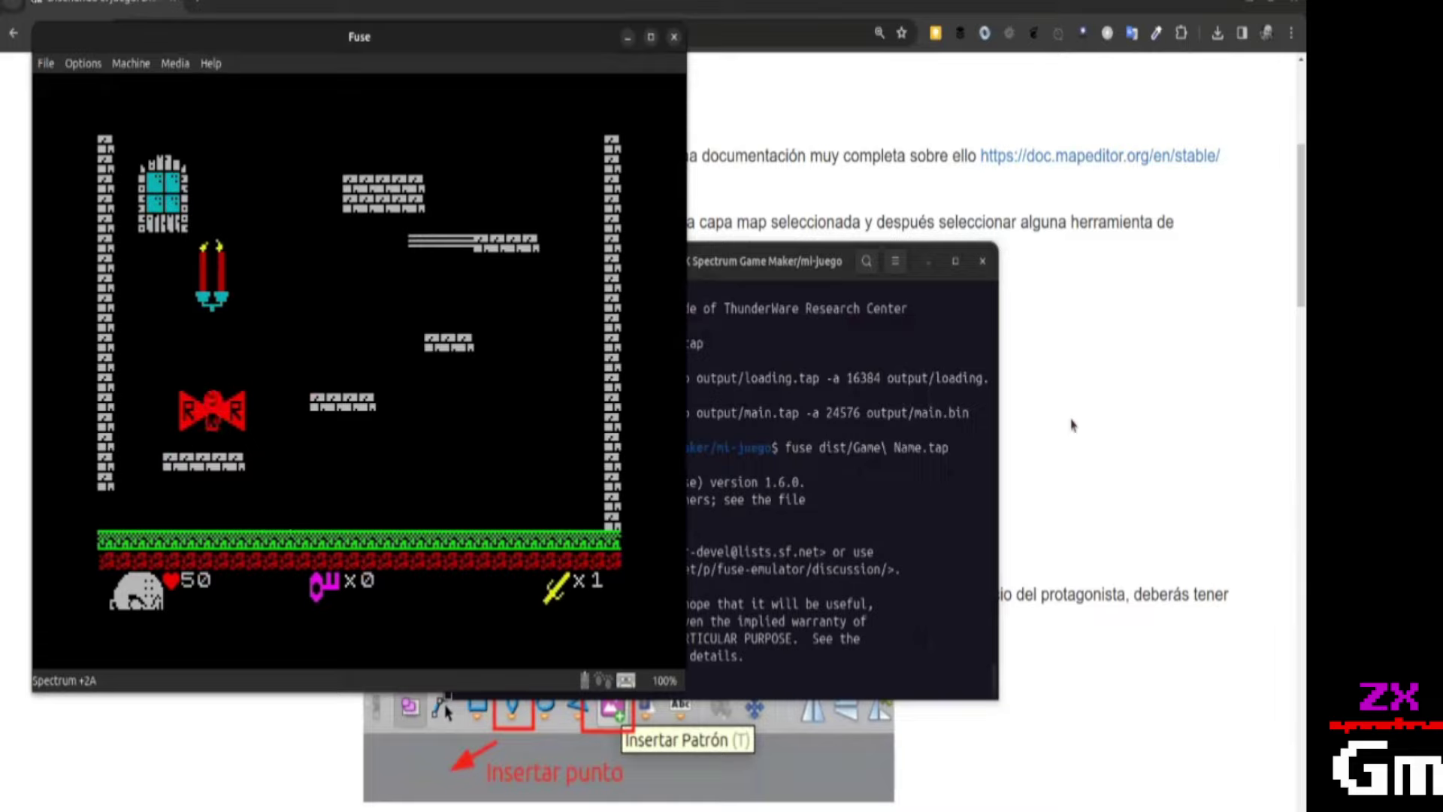
{"action": "key", "text": "q"}
{"action": "key", "text": "q"}
{"action": "key", "text": "o"}
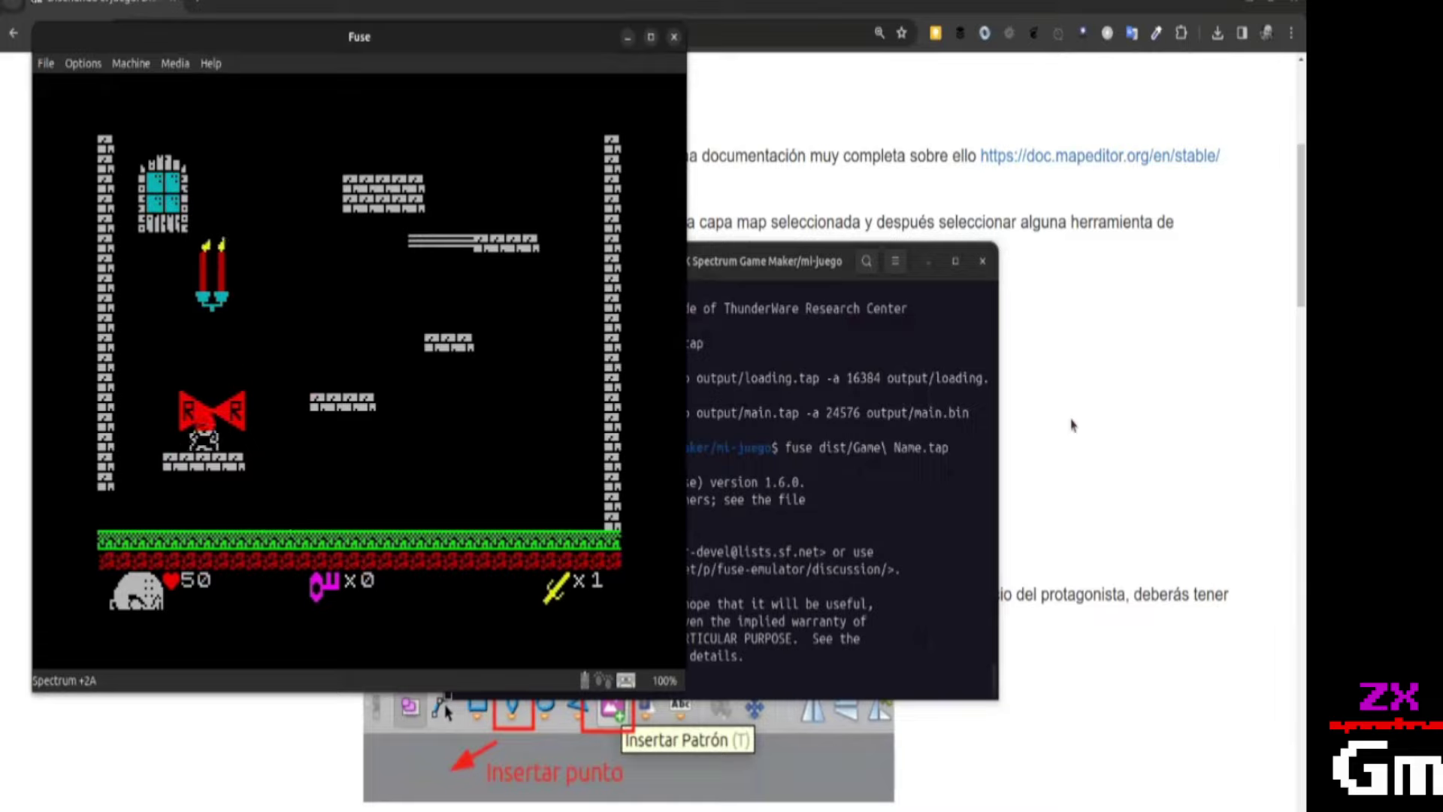
Switch to Tiled and open the tiles tileset for editing to examine its decoration tiles.
{"action": "key", "text": "alt+Tab"}
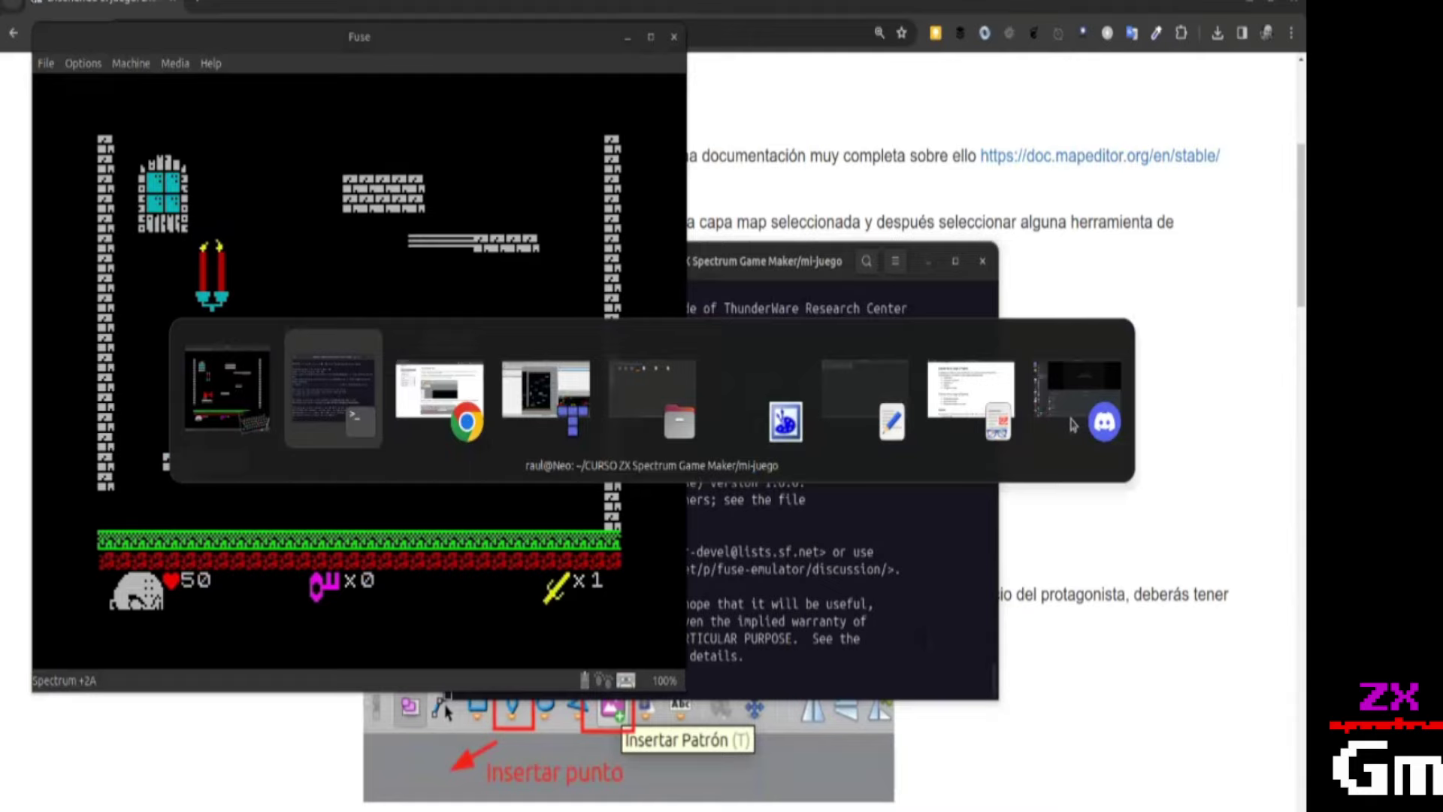
{"action": "key", "text": "alt+Tab"}
{"action": "key", "text": "alt+Tab"}
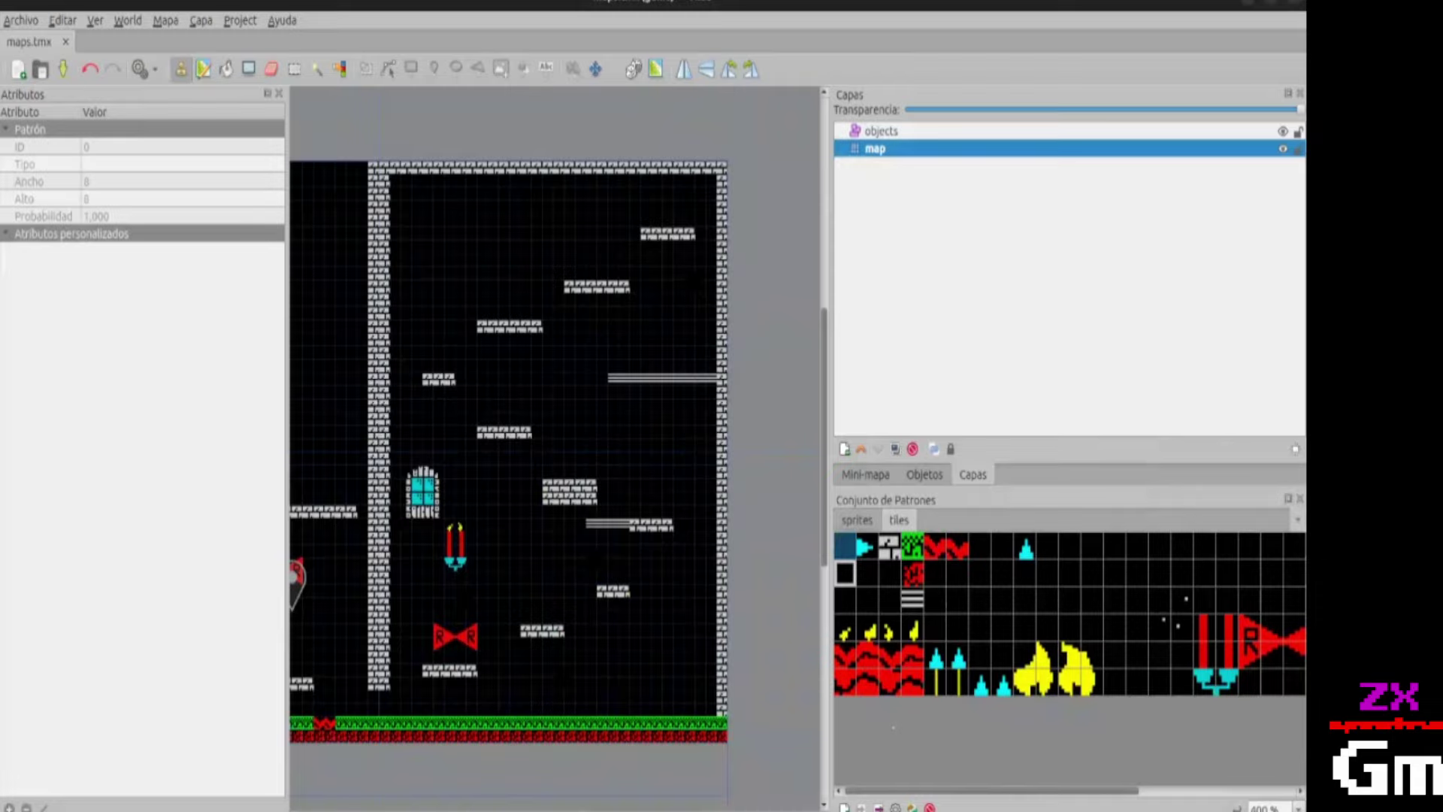
{"action": "left_click", "coordinate": [895, 806]}
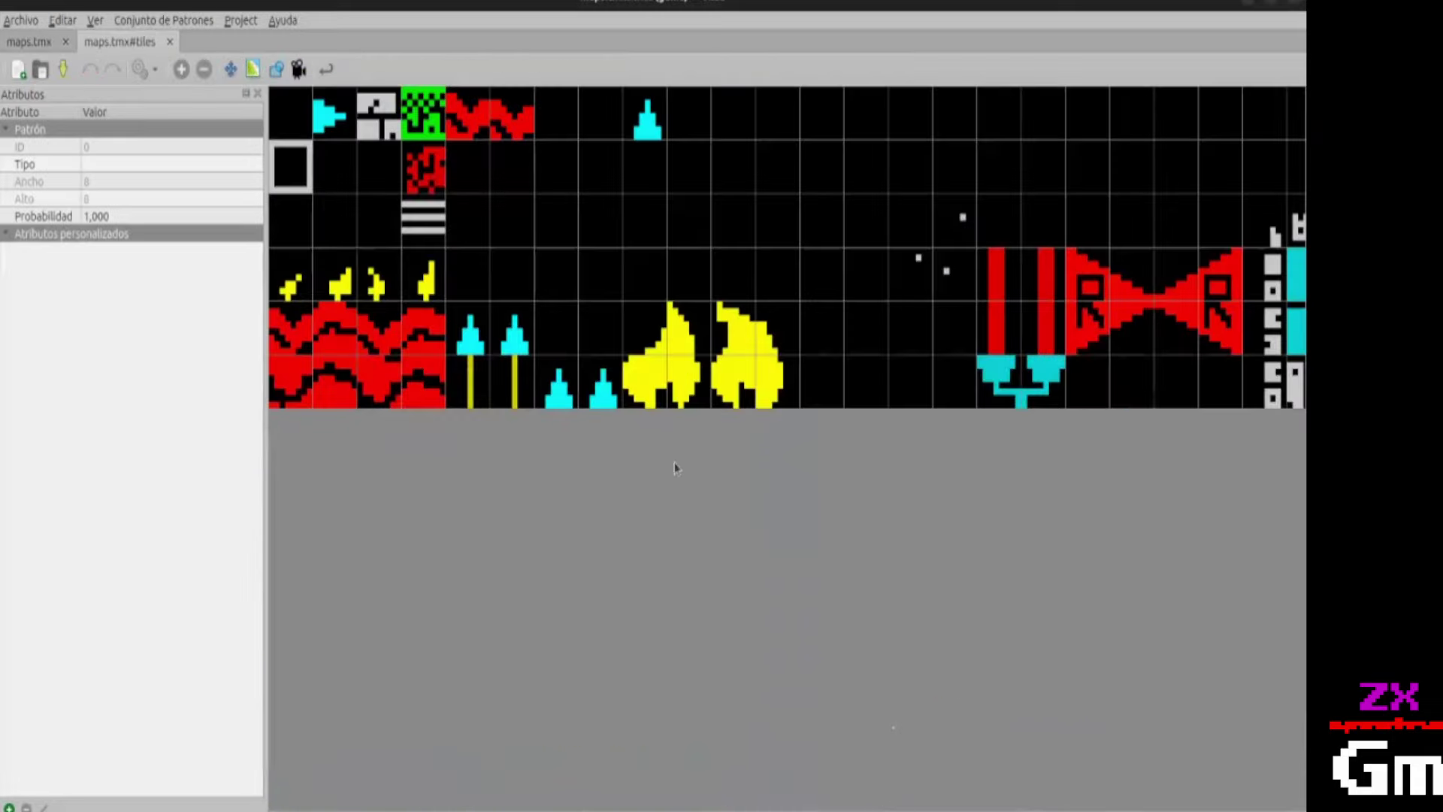
{"action": "scroll", "coordinate": [674, 467], "scroll_direction": "down", "scroll_amount": 2, "text": "ctrl"}
{"action": "scroll", "coordinate": [675, 440], "scroll_direction": "up", "scroll_amount": 1, "text": "ctrl"}
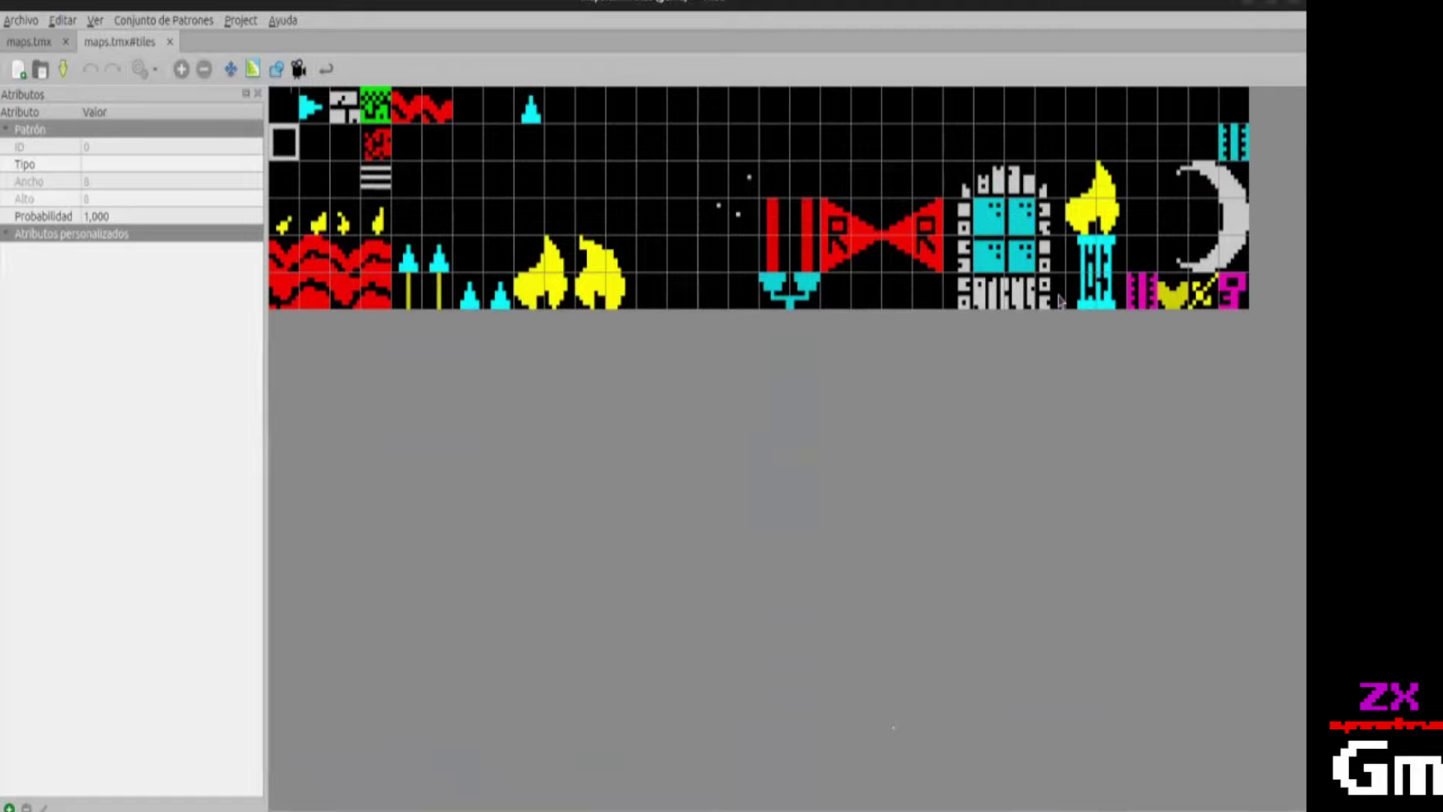
Return to Fuse and jump the character up from the lowest platform to the thin striped platform.
{"action": "key", "text": "alt+Tab"}
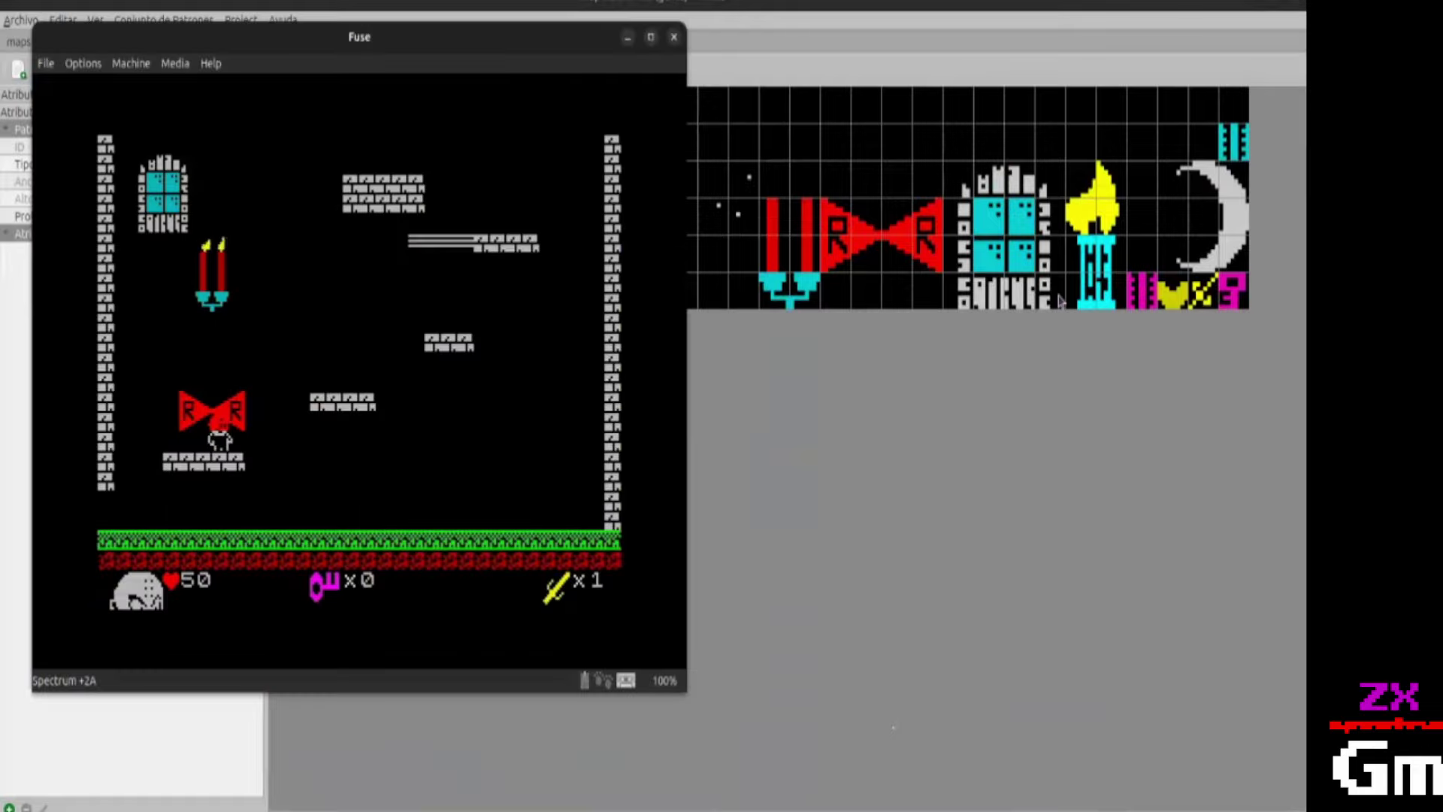
{"action": "key", "text": "q"}
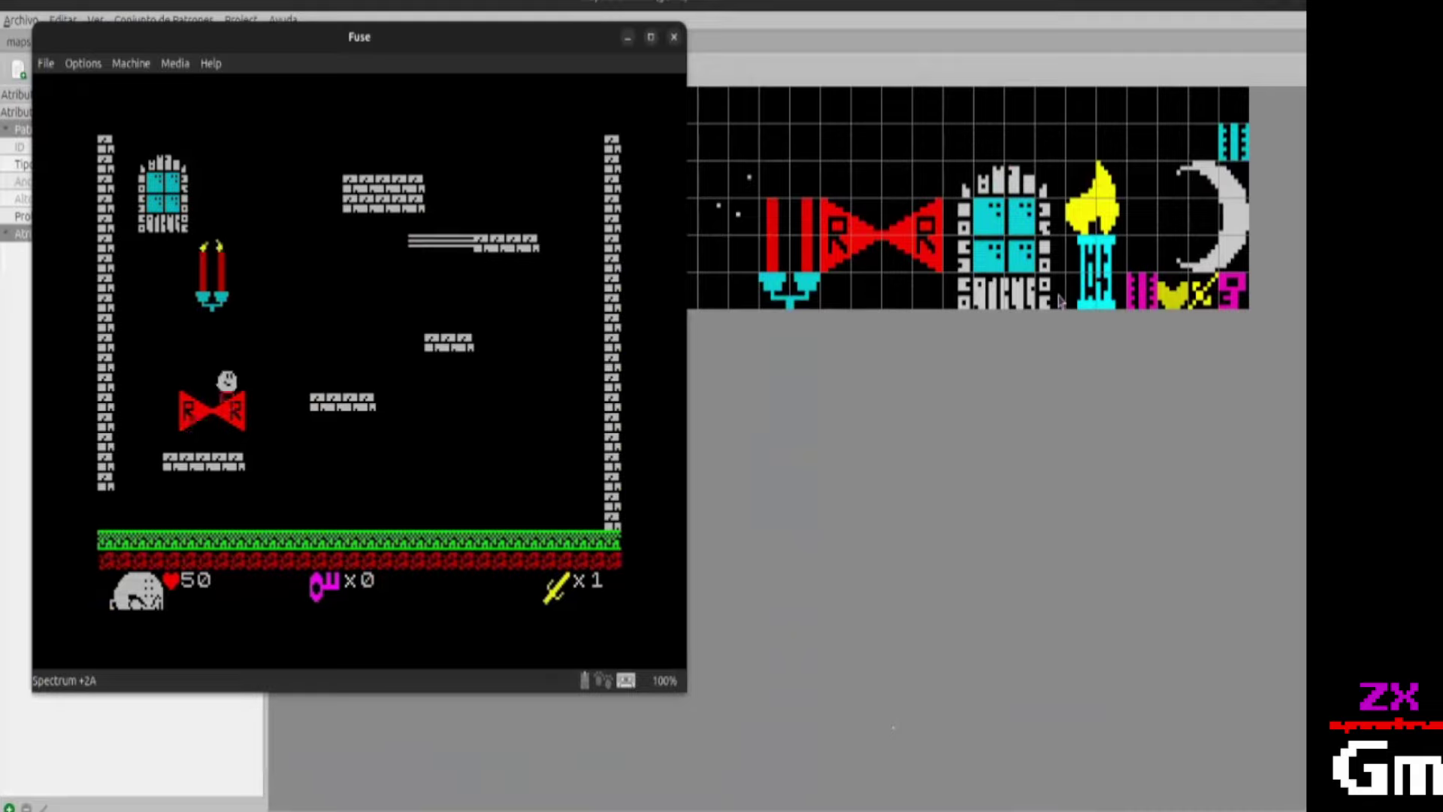
{"action": "key", "text": "p"}
{"action": "key", "text": "q"}
{"action": "key", "text": "q"}
{"action": "key", "text": "p"}
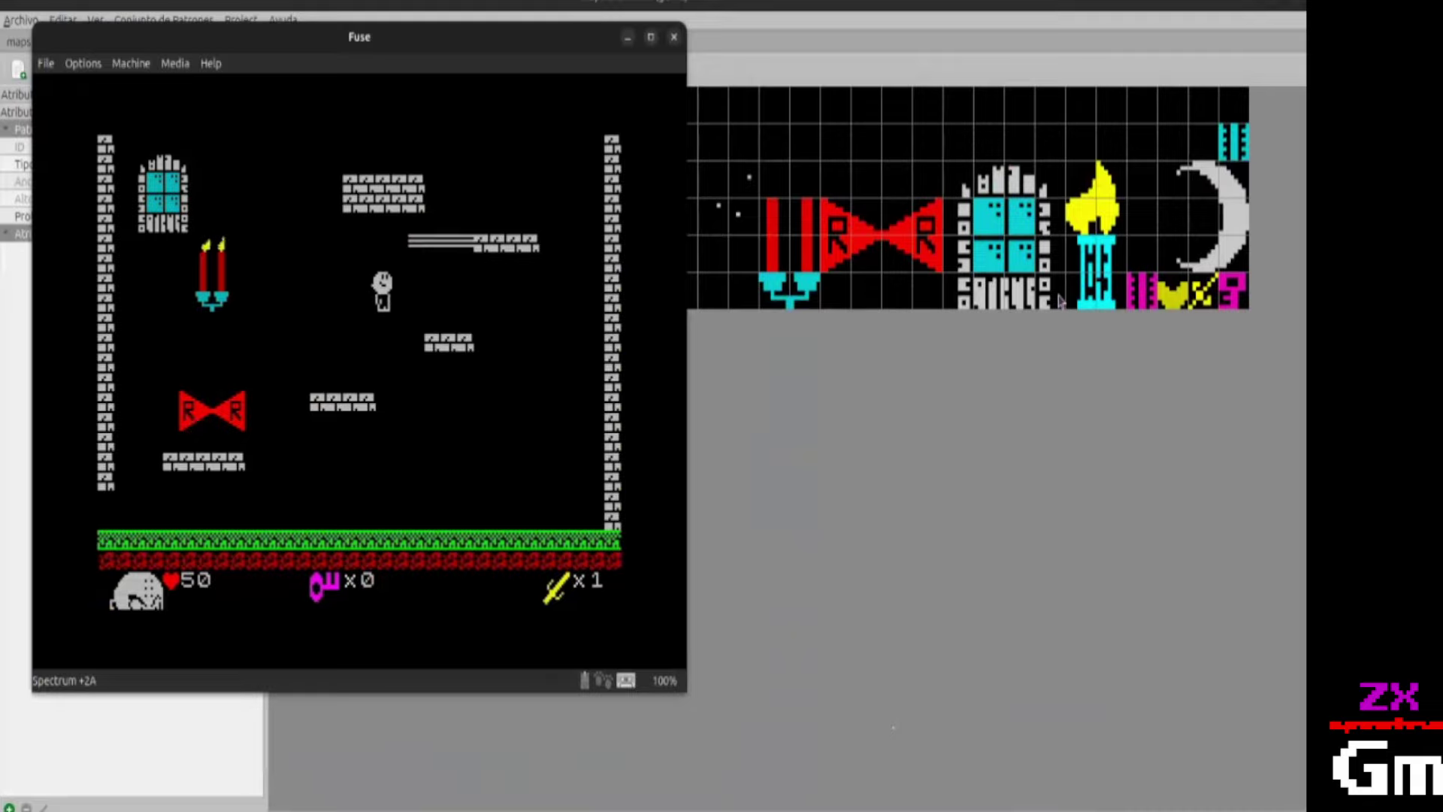
{"action": "key", "text": "q"}
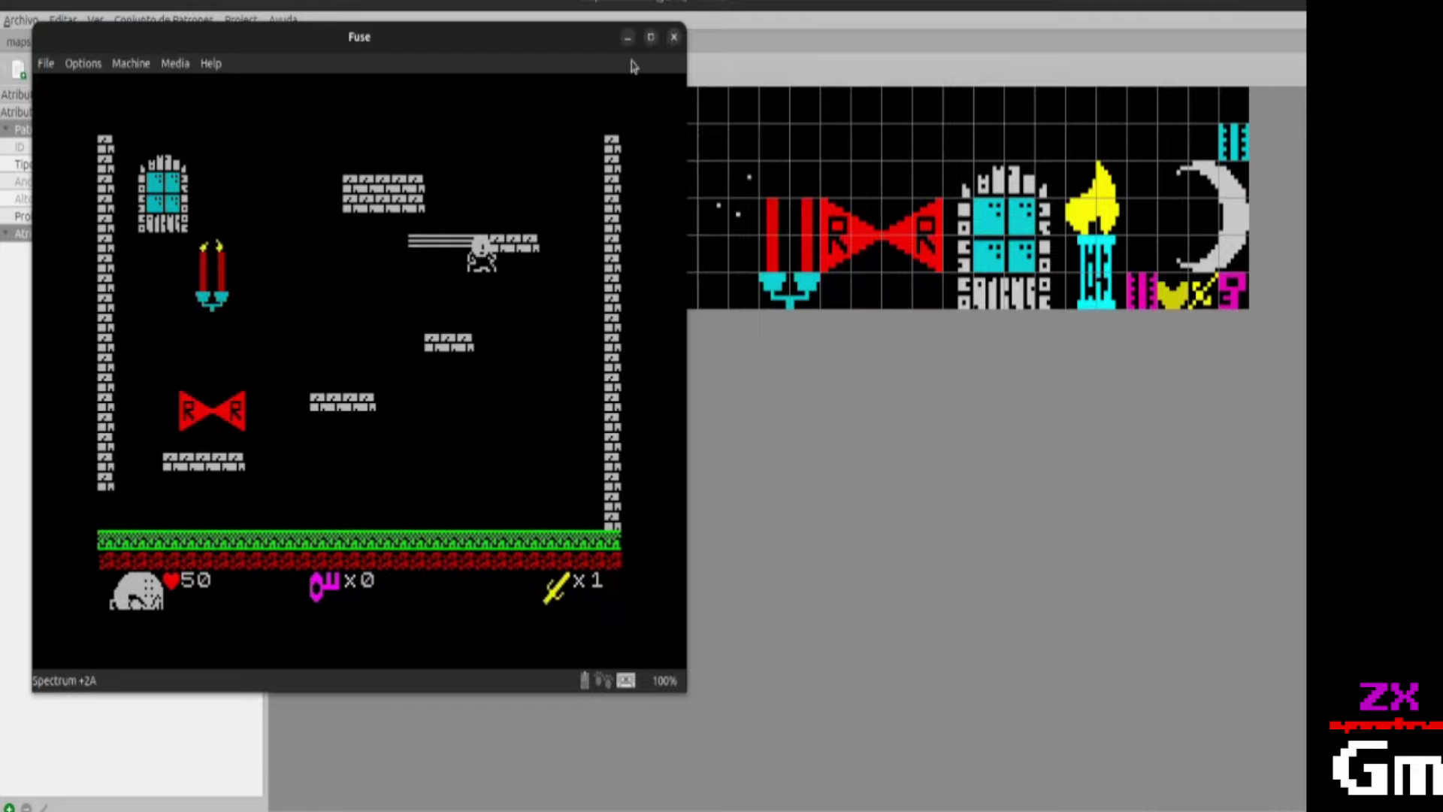
Exit Fuse and relaunch dist/Game Name.tap from the mi-juego terminal.
{"action": "left_click", "coordinate": [674, 38]}
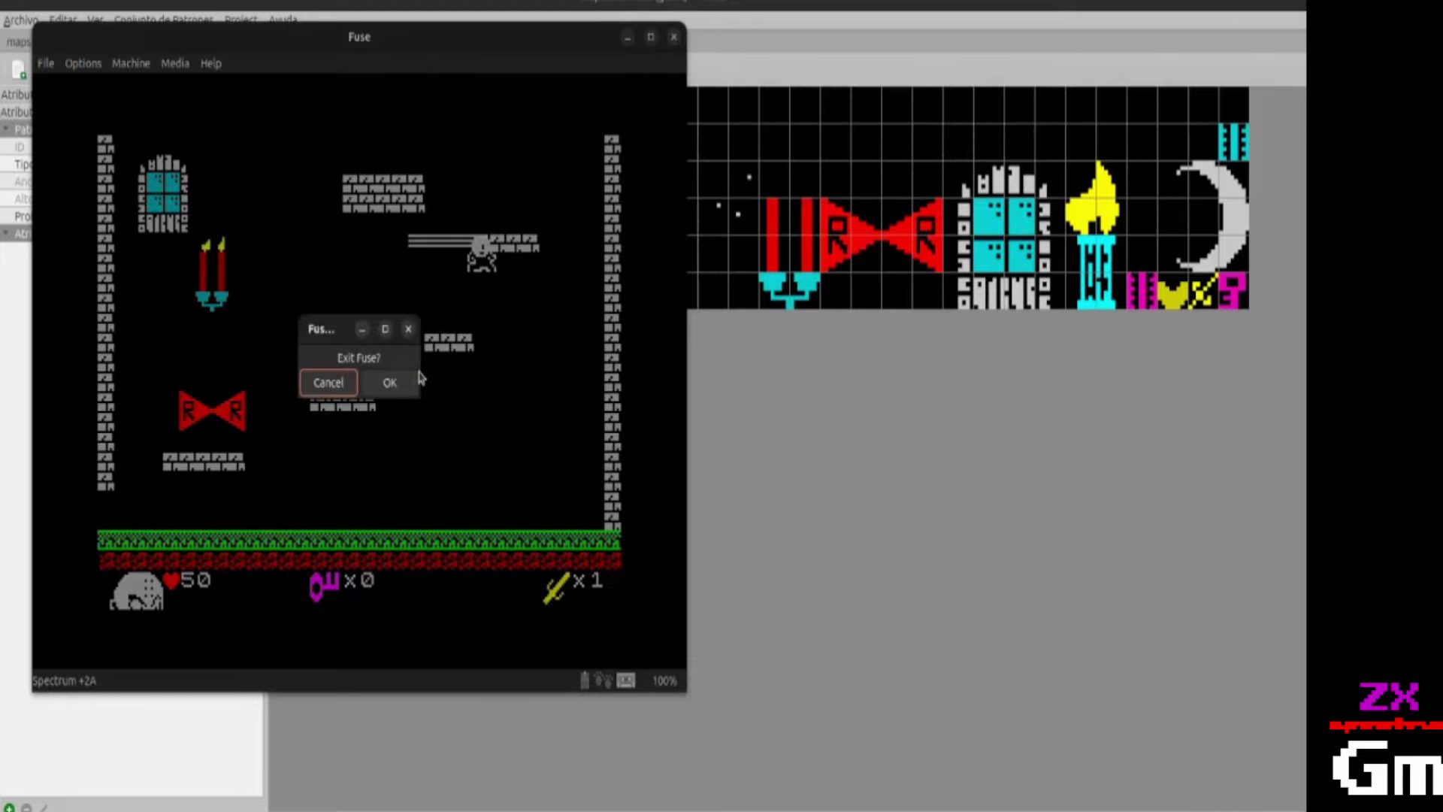
{"action": "left_click", "coordinate": [389, 382]}
{"action": "key", "text": "alt+Tab"}
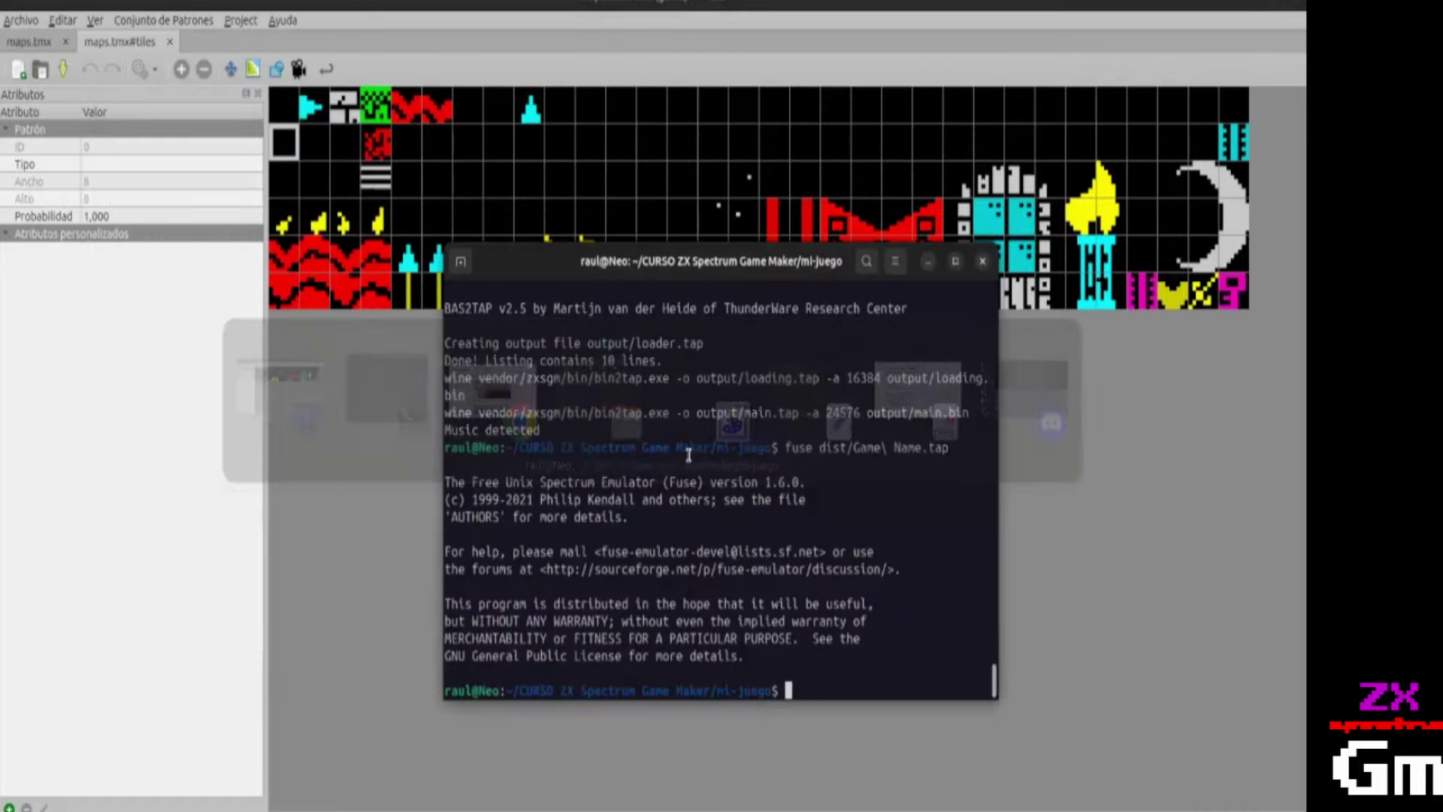
{"action": "key", "text": "Up"}
{"action": "key", "text": "Return"}
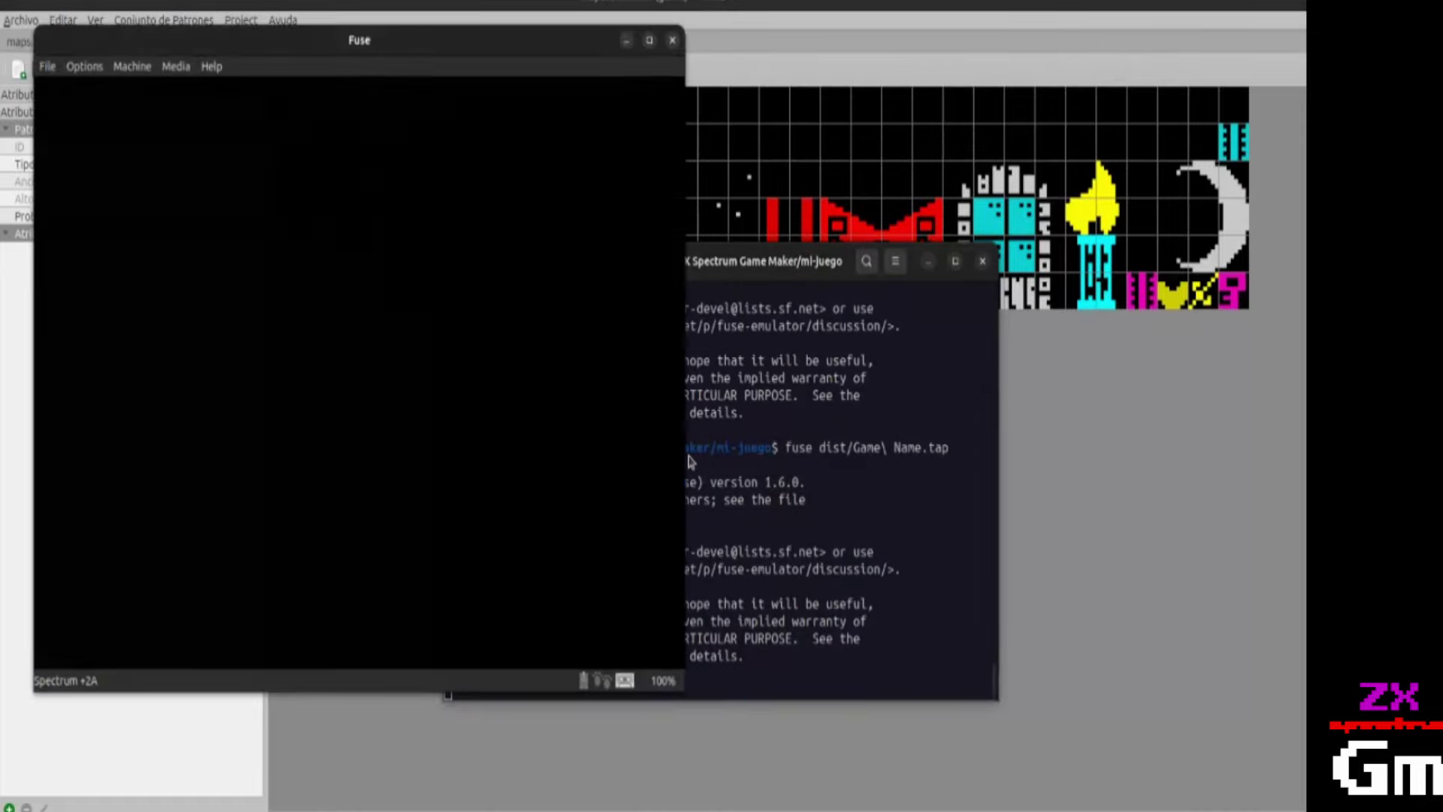
Start the game and climb the first room's platforms to collect the key and the dagger.
{"action": "key", "text": "1"}
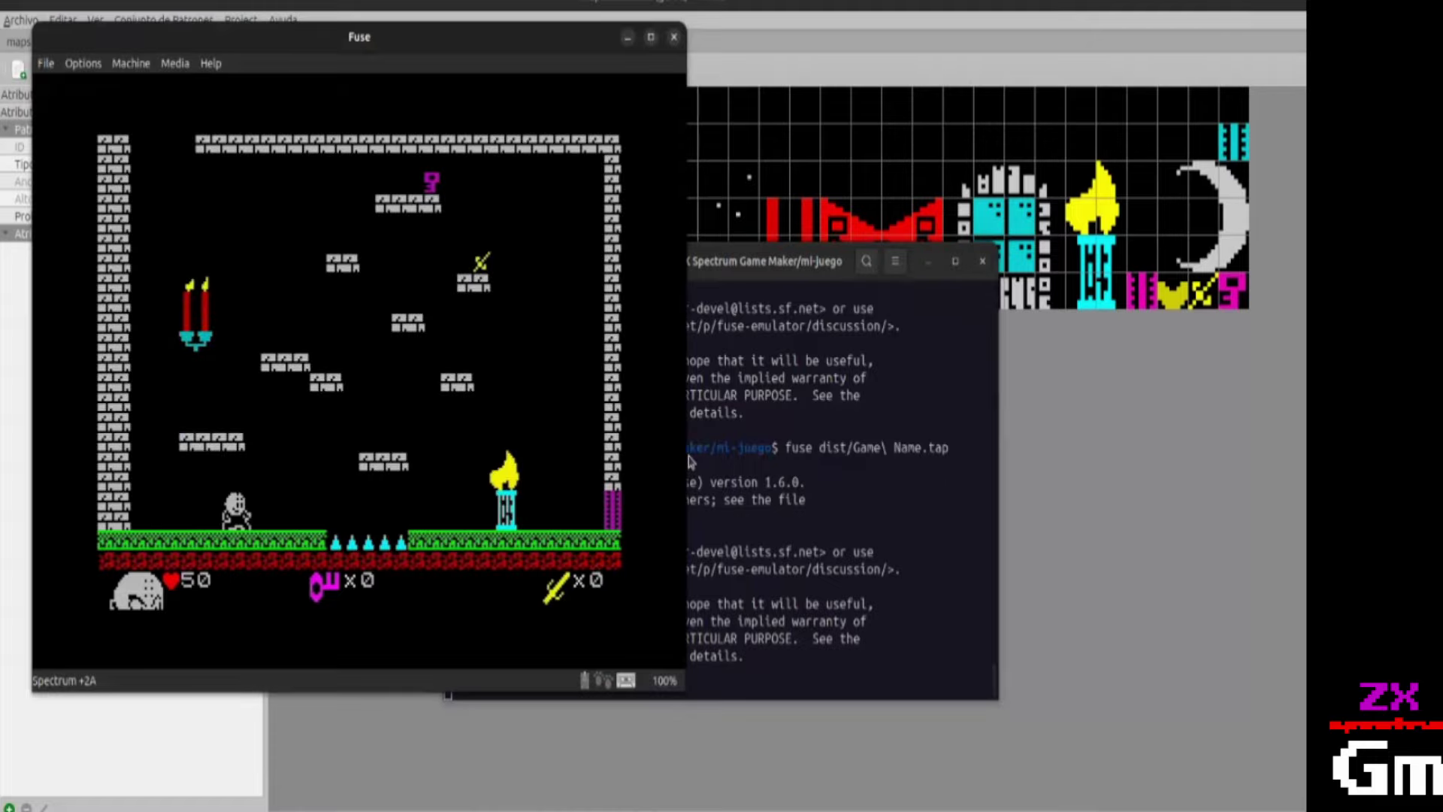
{"action": "key", "text": "p"}
{"action": "key", "text": "q"}
{"action": "key", "text": "q"}
{"action": "key", "text": "o"}
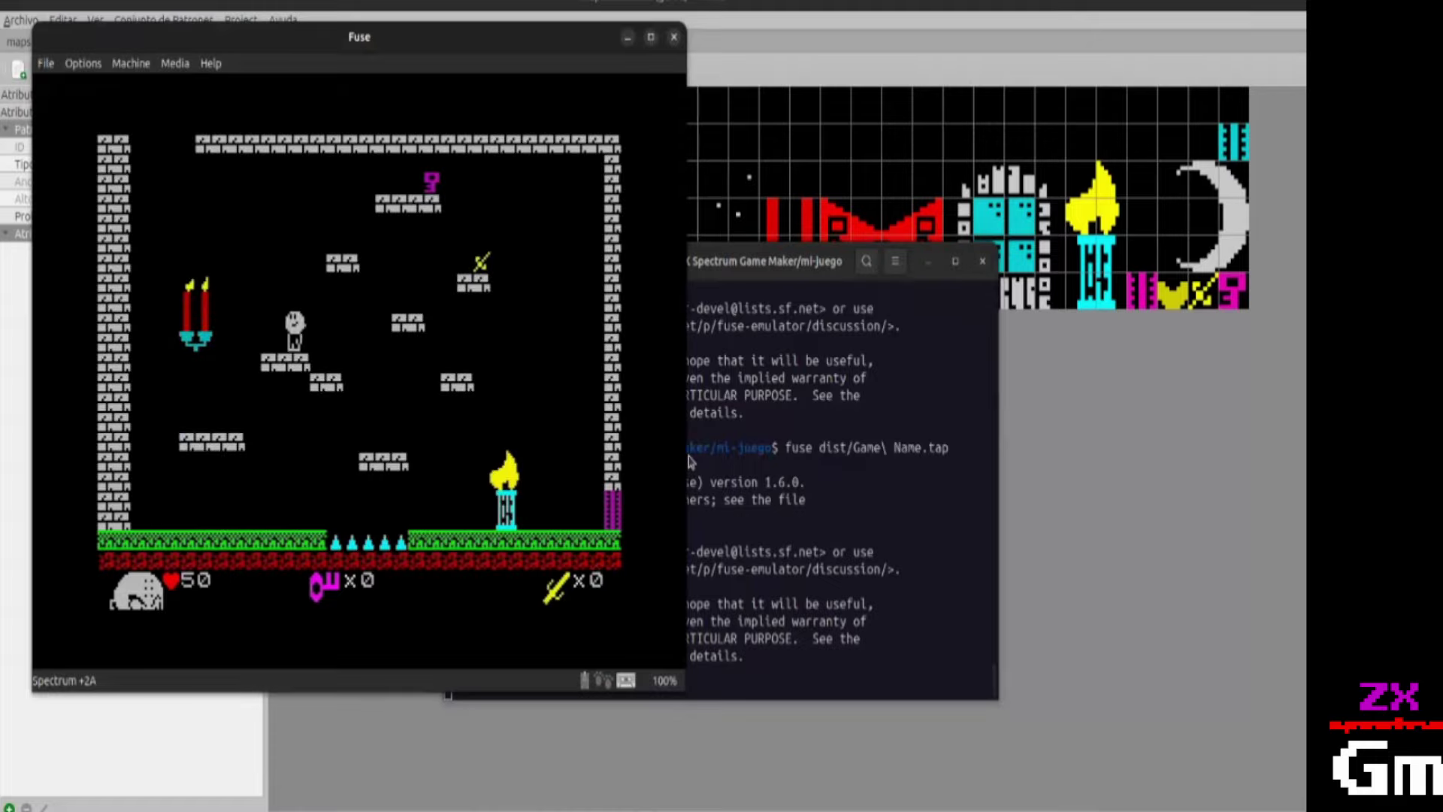
{"action": "key", "text": "q"}
{"action": "key", "text": "p"}
{"action": "key", "text": "p"}
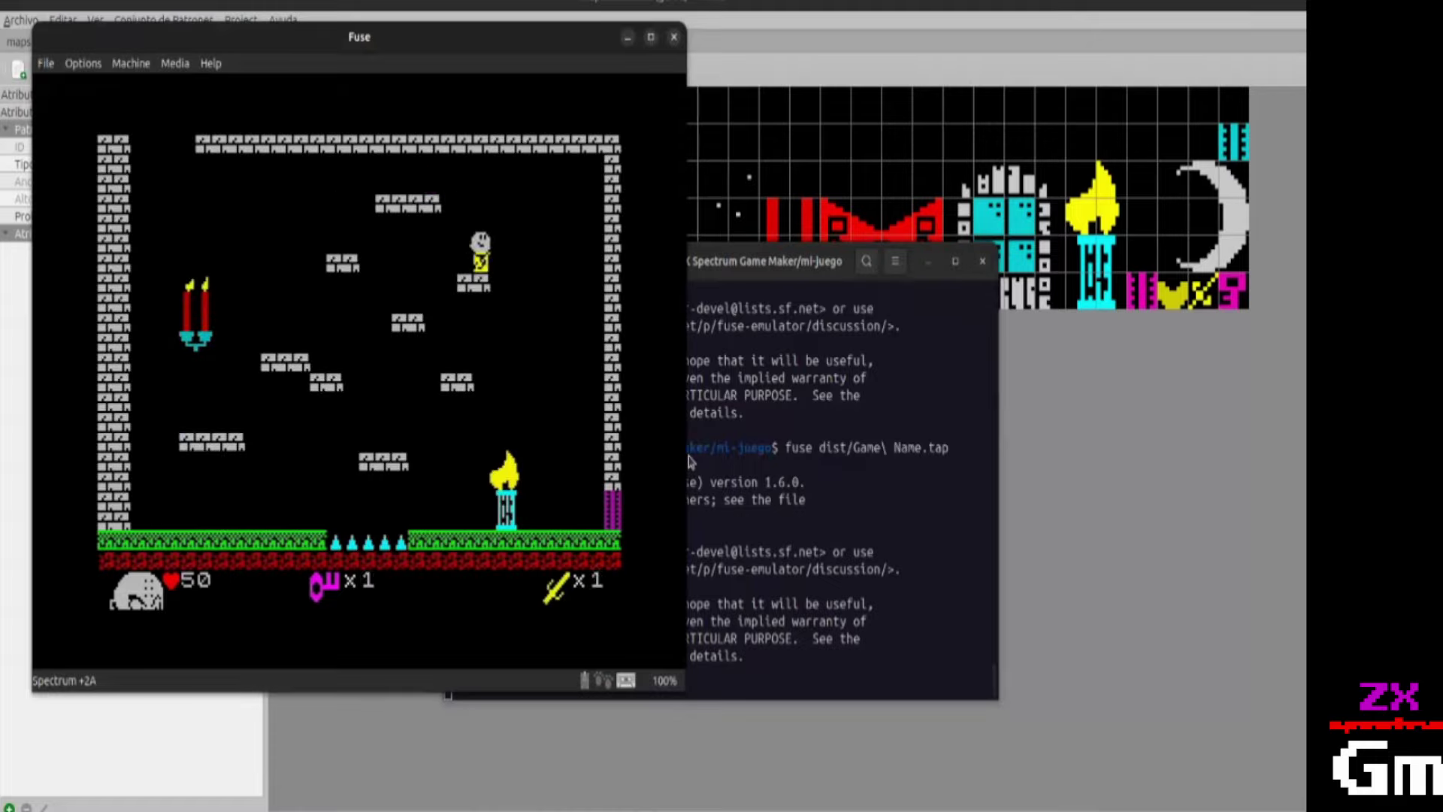
Take the character through the first room's magenta door and run across the second room into the new area.
{"action": "key", "text": "p"}
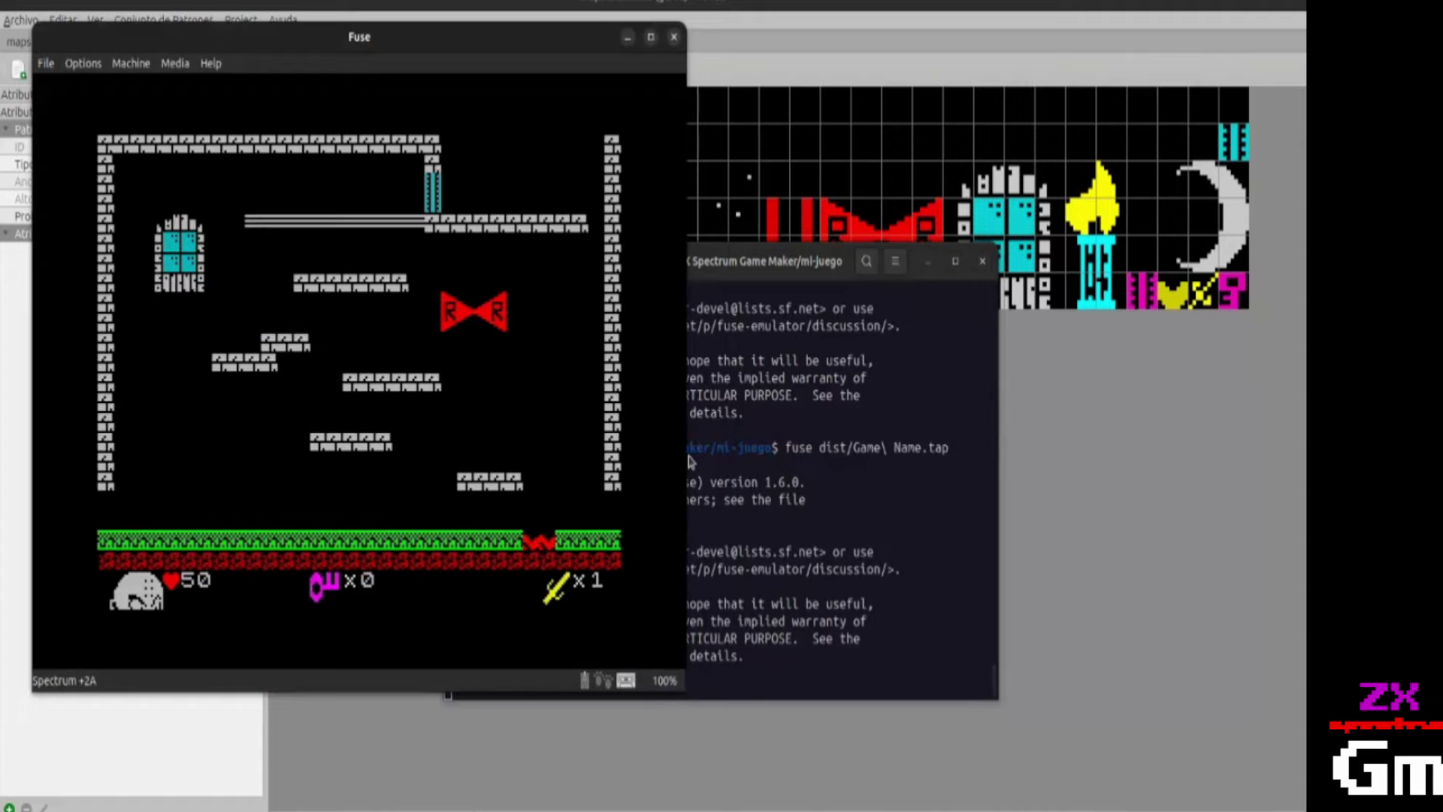
{"action": "key", "text": "p"}
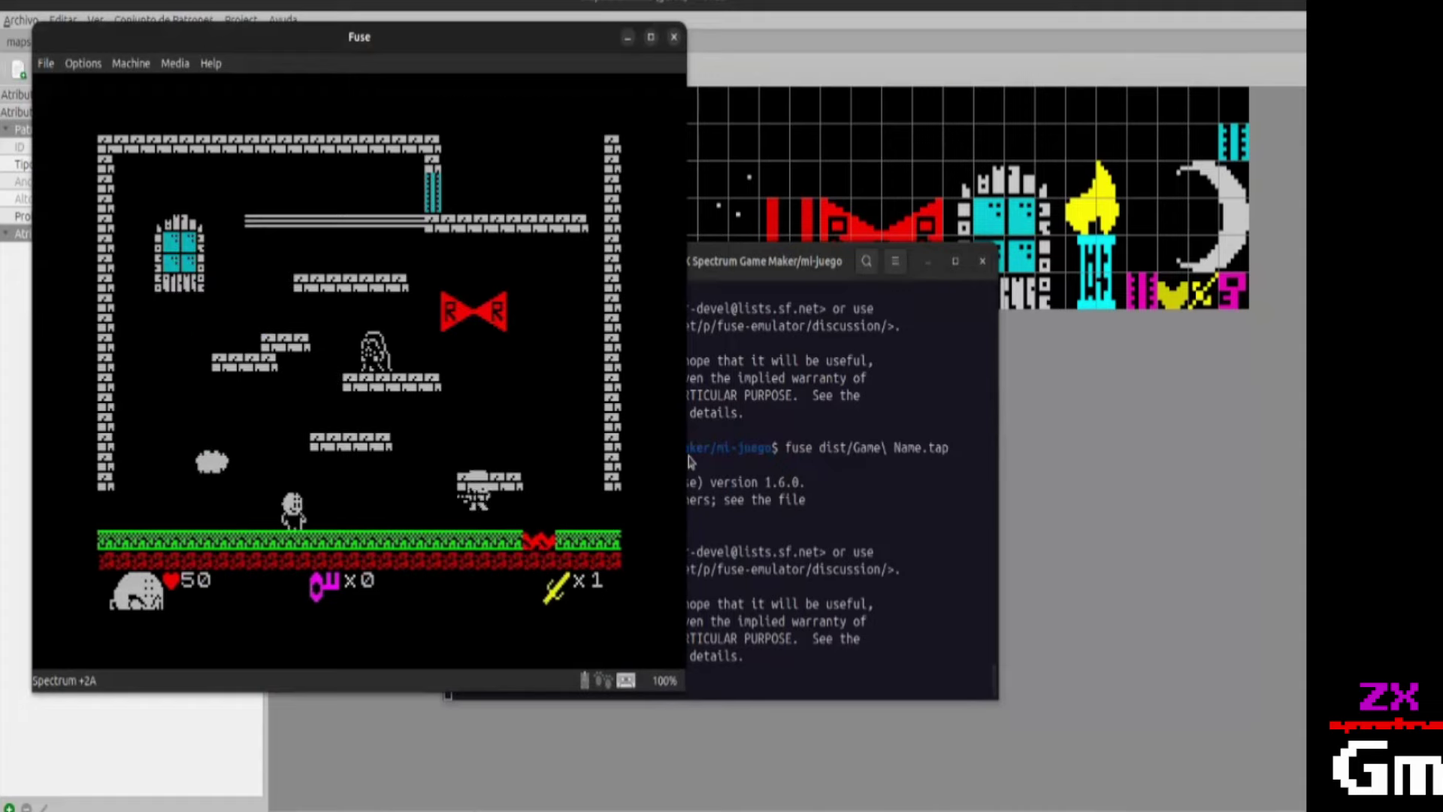
{"action": "key", "text": "p"}
{"action": "key", "text": "q"}
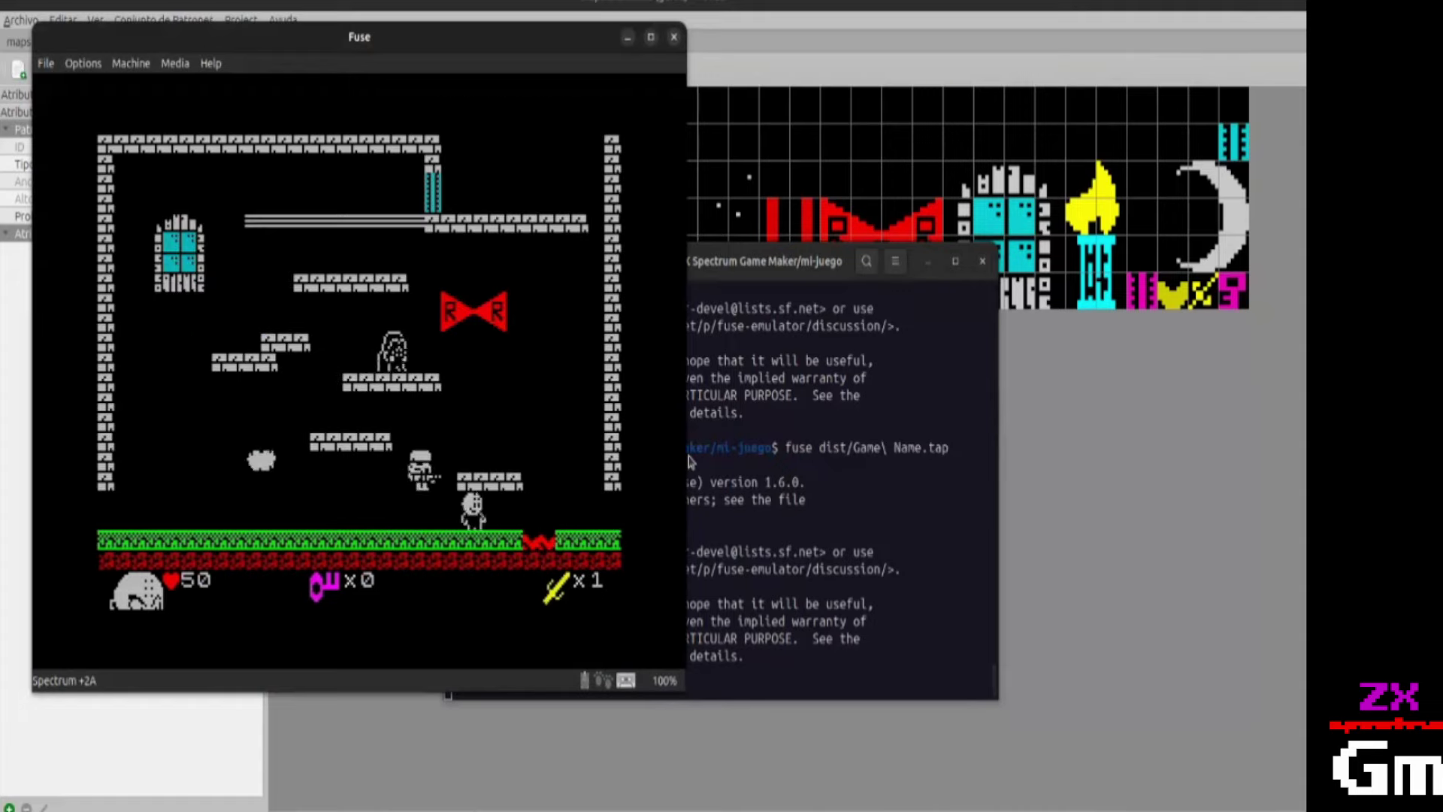
{"action": "key", "text": "p"}
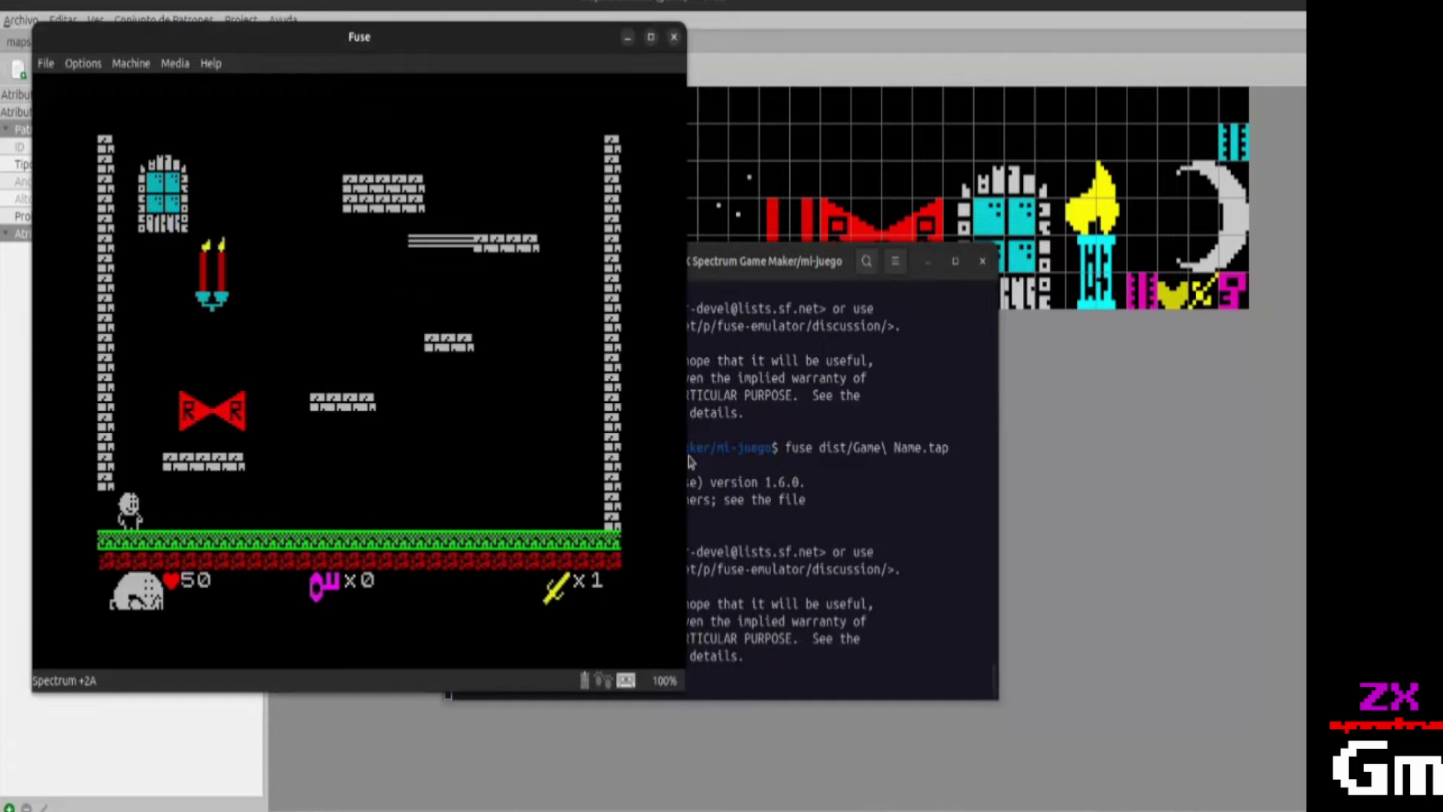
Jump the character from the ground past the red bow-shaped decoration onto the small brick platform below the striped one.
{"action": "key", "text": "q"}
{"action": "key", "text": "q"}
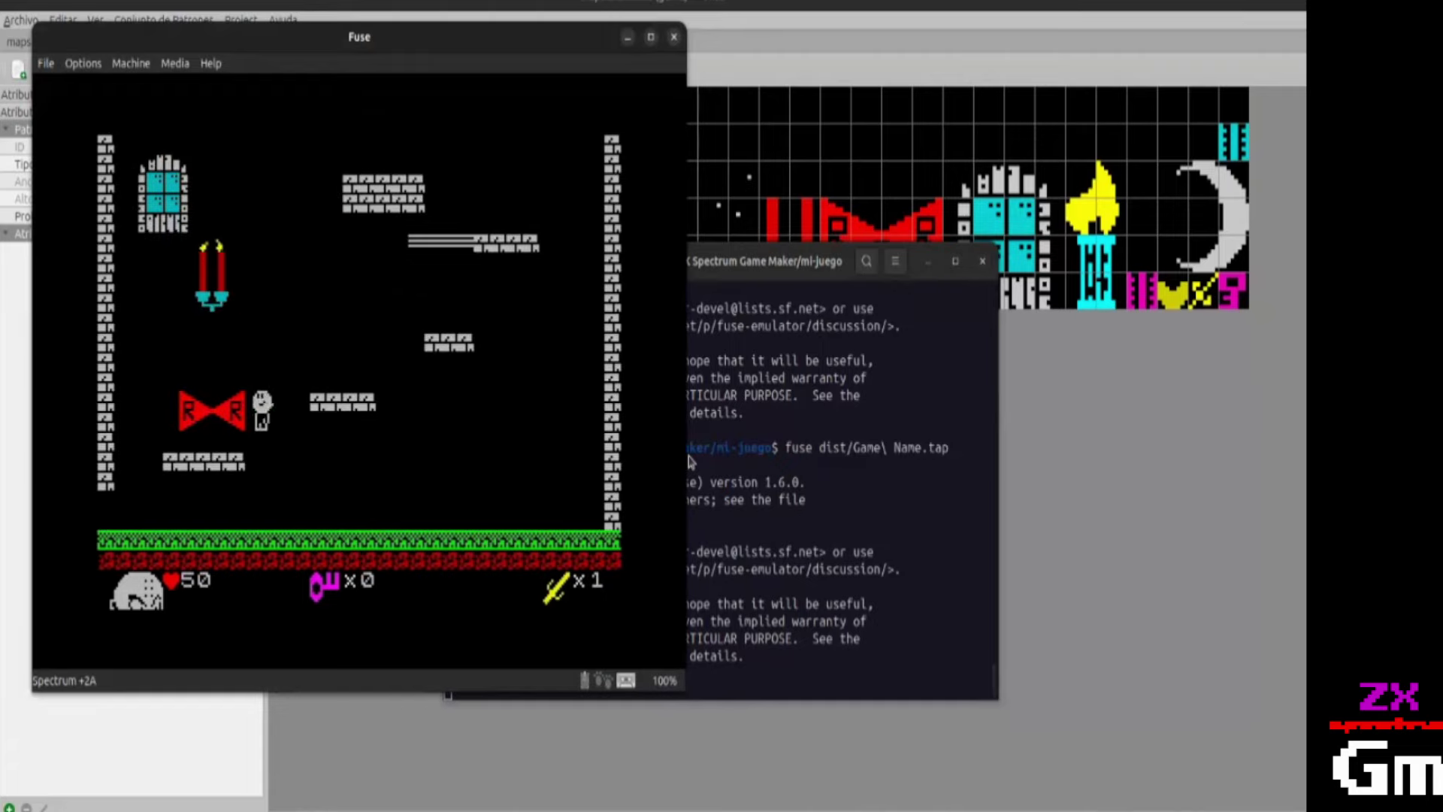
{"action": "key", "text": "q"}
{"action": "key", "text": "p"}
{"action": "key", "text": "p"}
{"action": "key", "text": "q"}
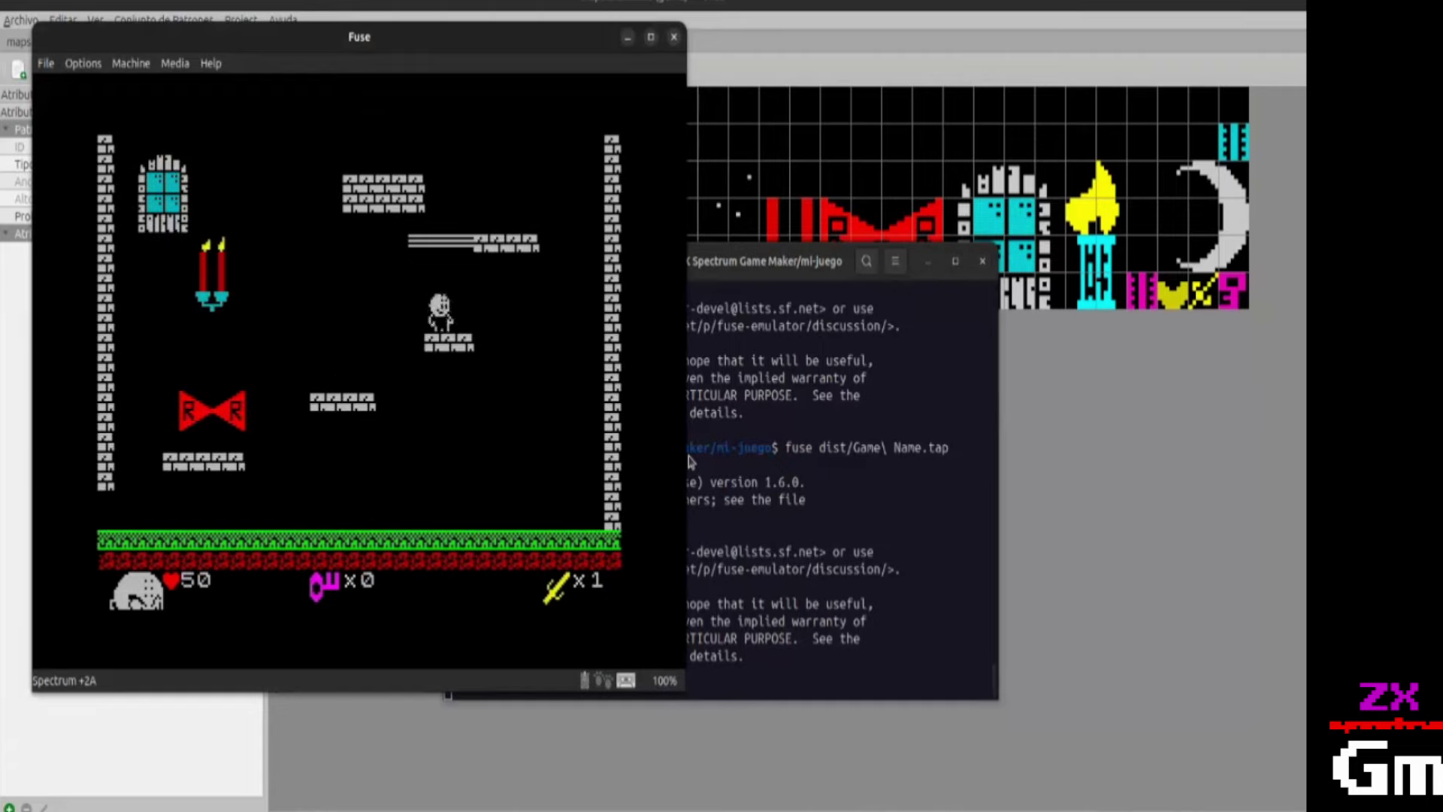
Drop the character back to the ground and climb again up to the thin striped platform.
{"action": "key", "text": "o"}
{"action": "key", "text": "o"}
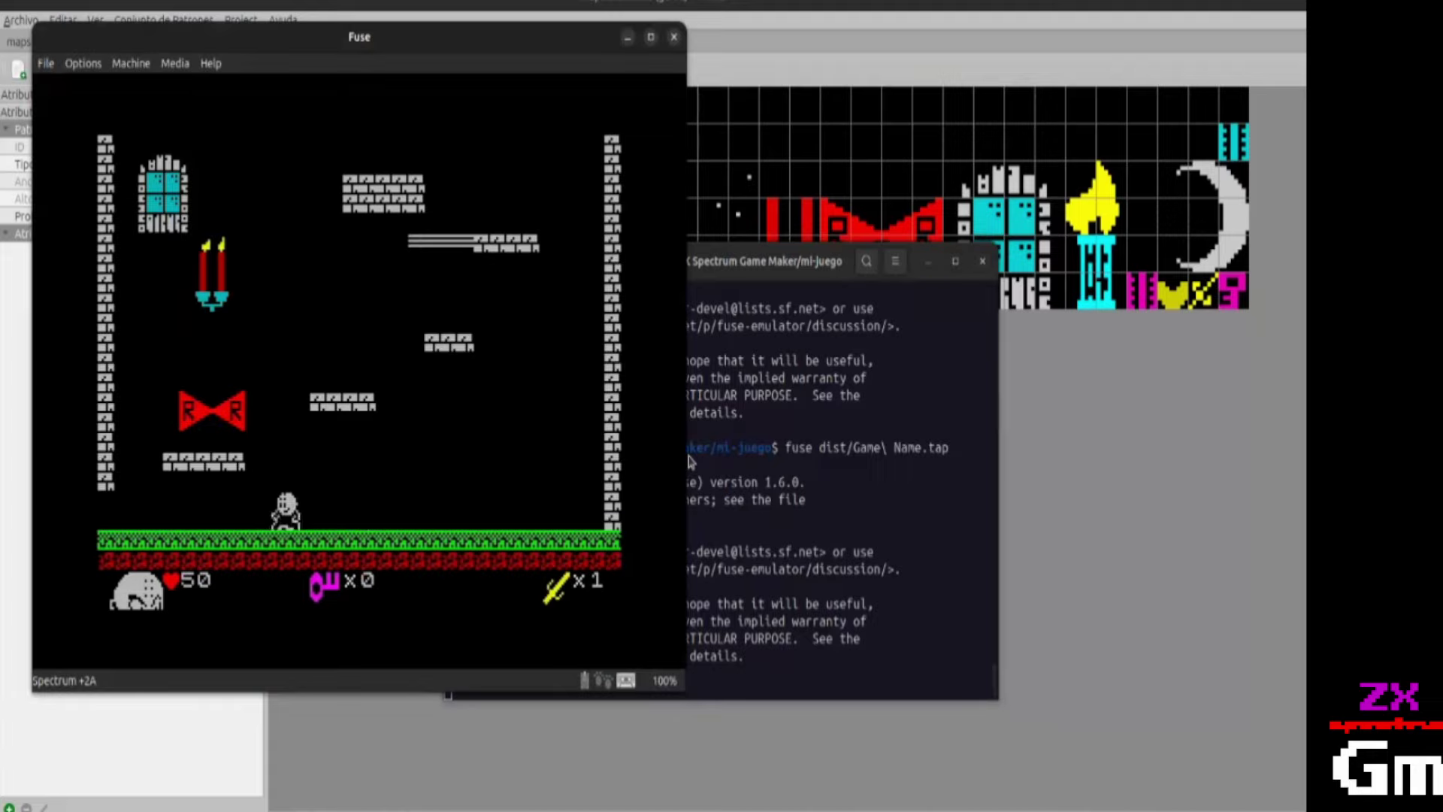
{"action": "key", "text": "q"}
{"action": "key", "text": "p"}
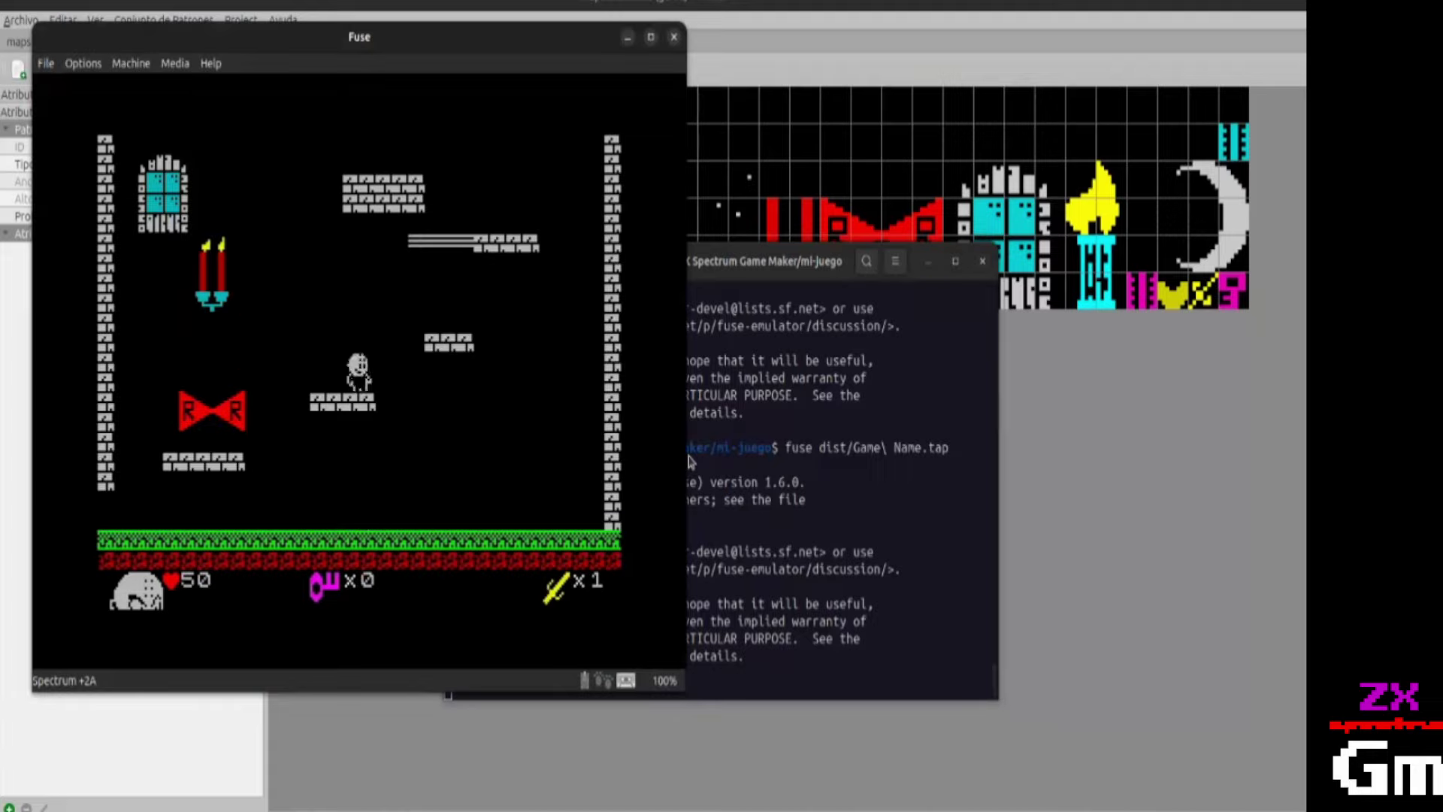
{"action": "key", "text": "q"}
{"action": "key", "text": "q"}
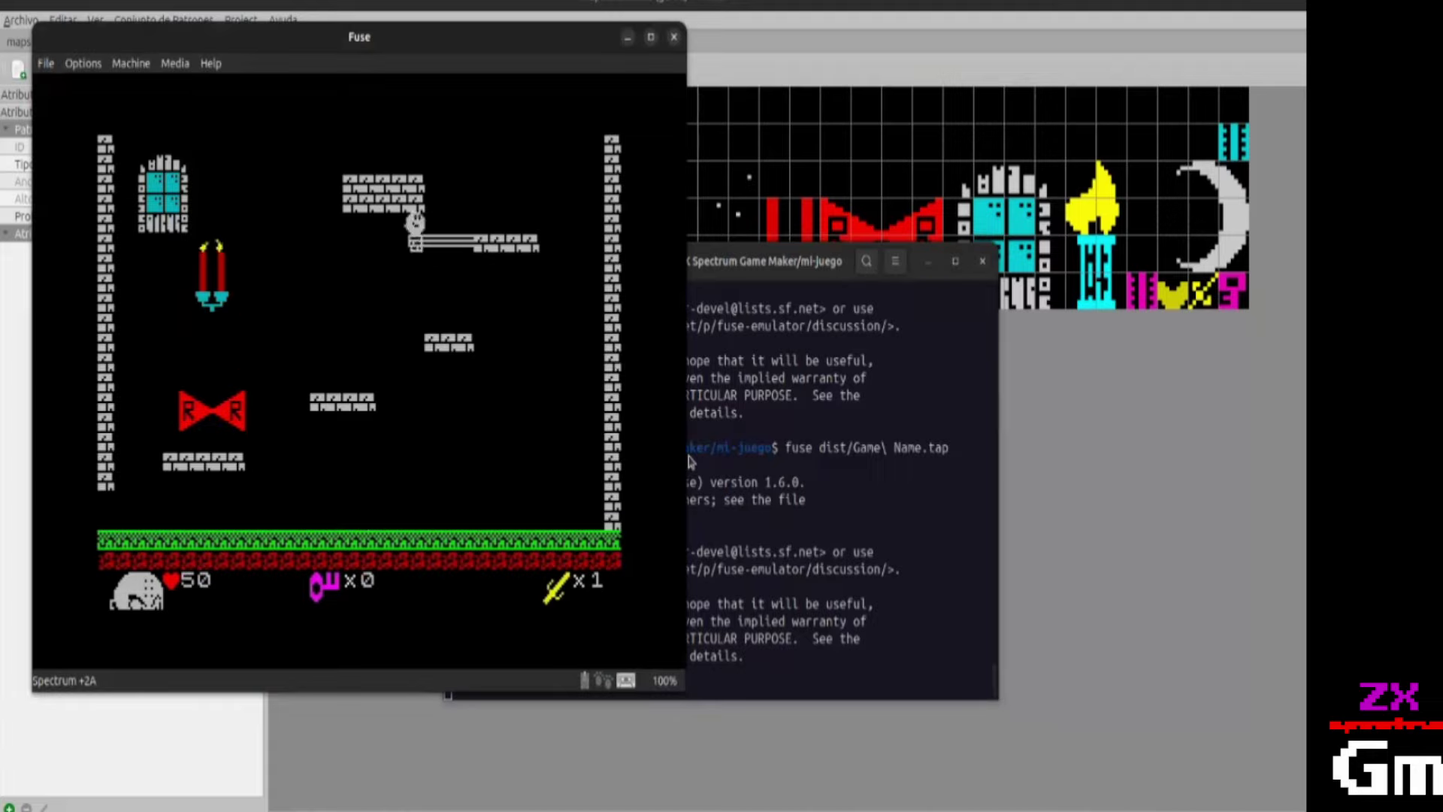
{"action": "key", "text": "q"}
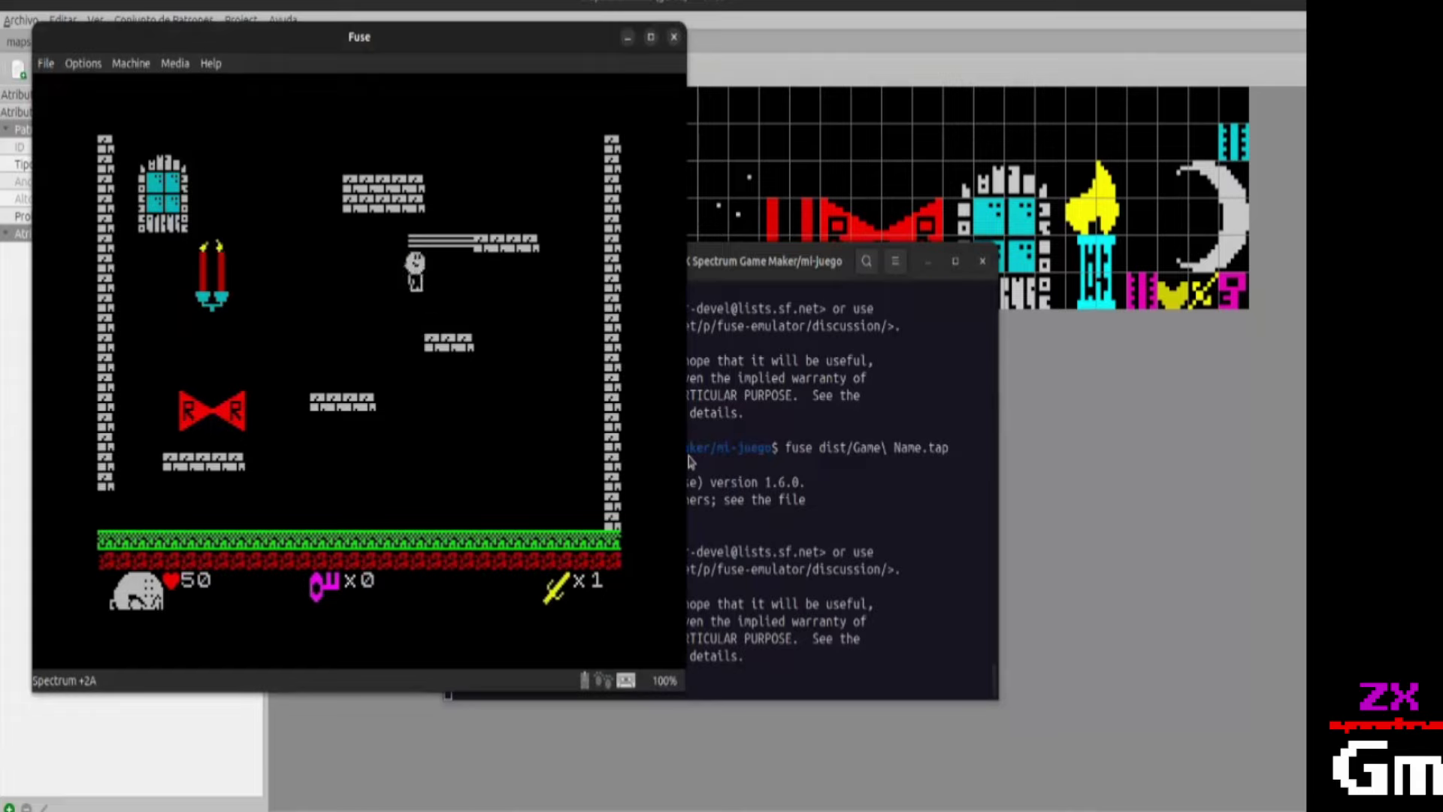
{"action": "key", "text": "p"}
{"action": "key", "text": "q"}
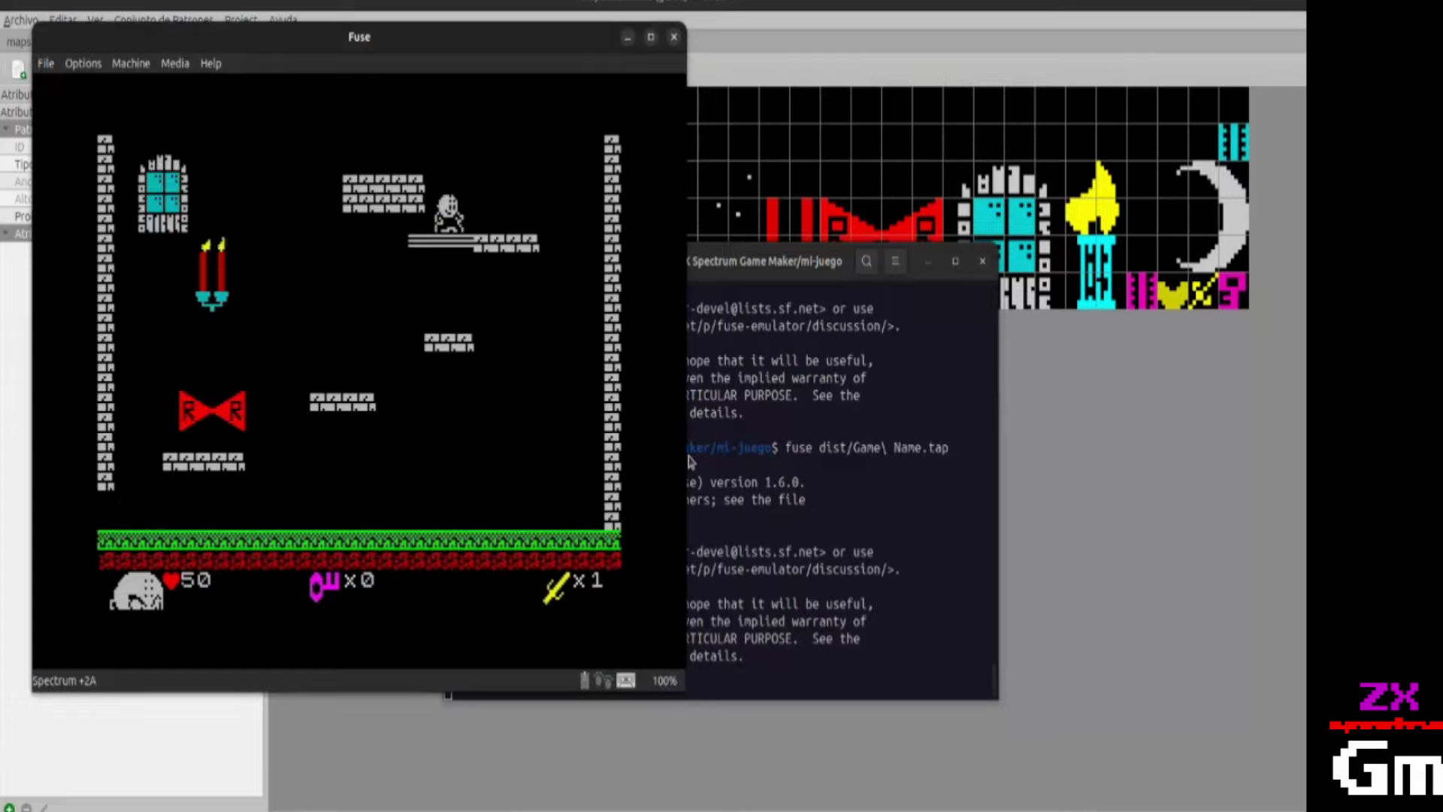
{"action": "key", "text": "p"}
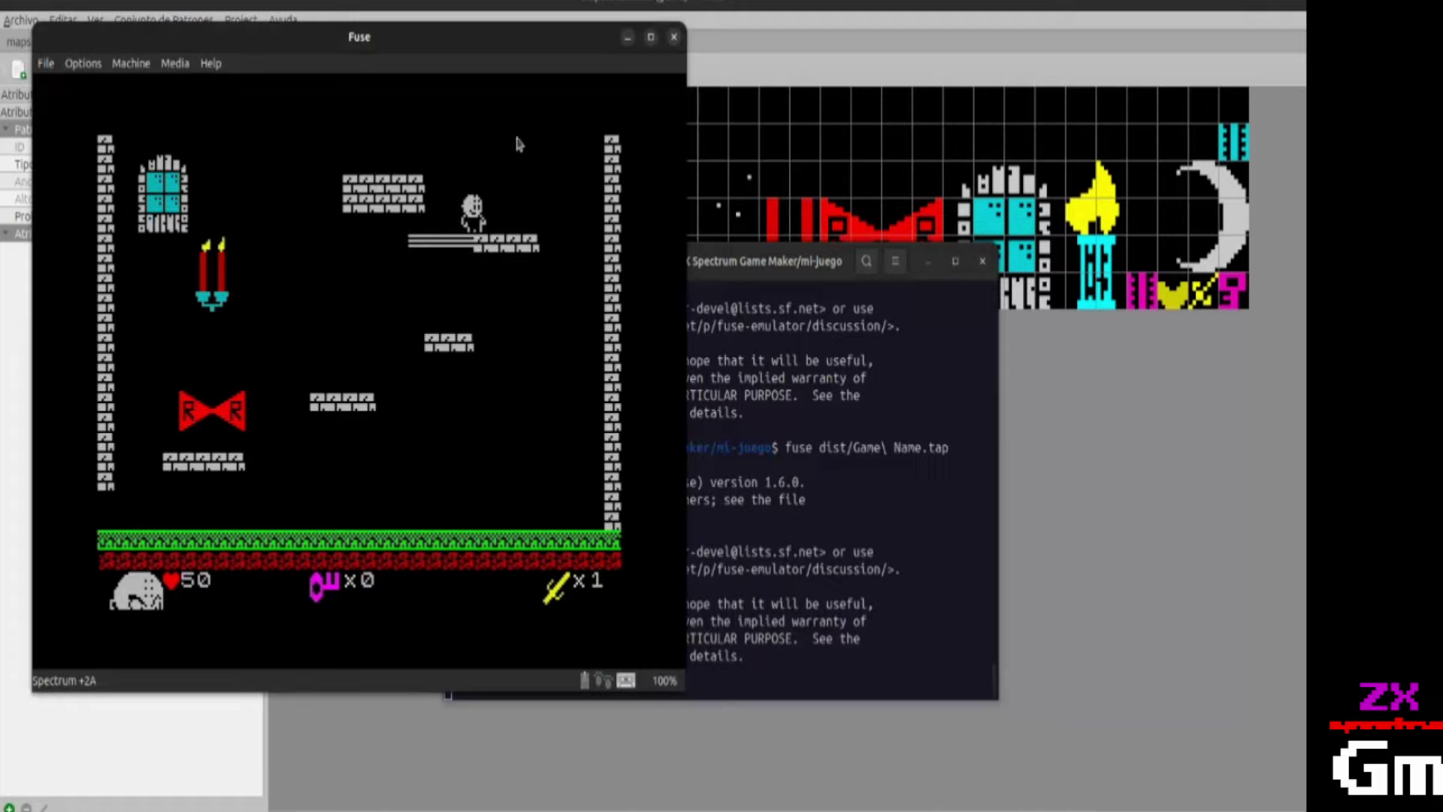
Jump the character from the striped platform into the upper room and move over its lowest brick platform.
{"action": "key", "text": "Left"}
{"action": "key", "text": "Up"}
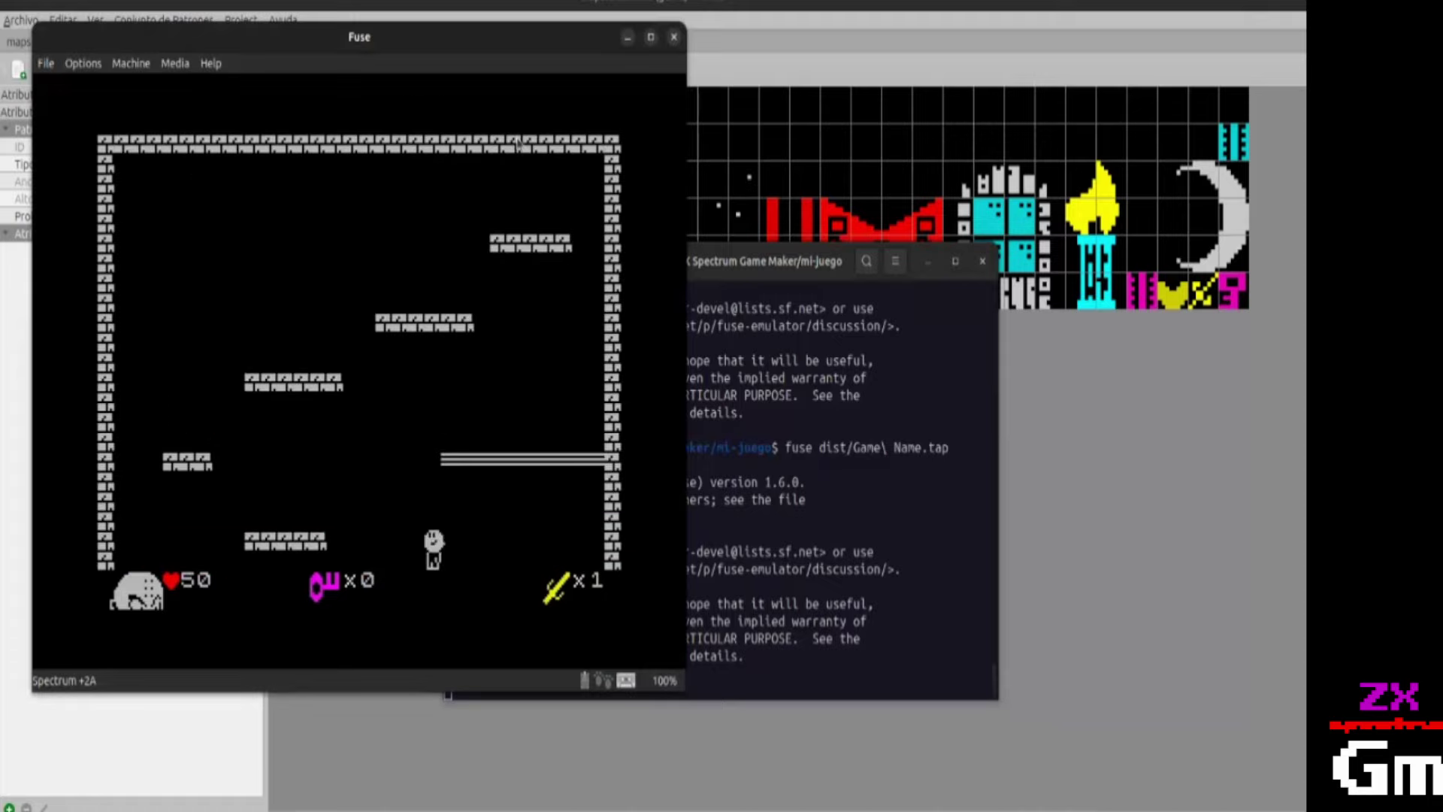
{"action": "key", "text": "Up"}
{"action": "key", "text": "Left"}
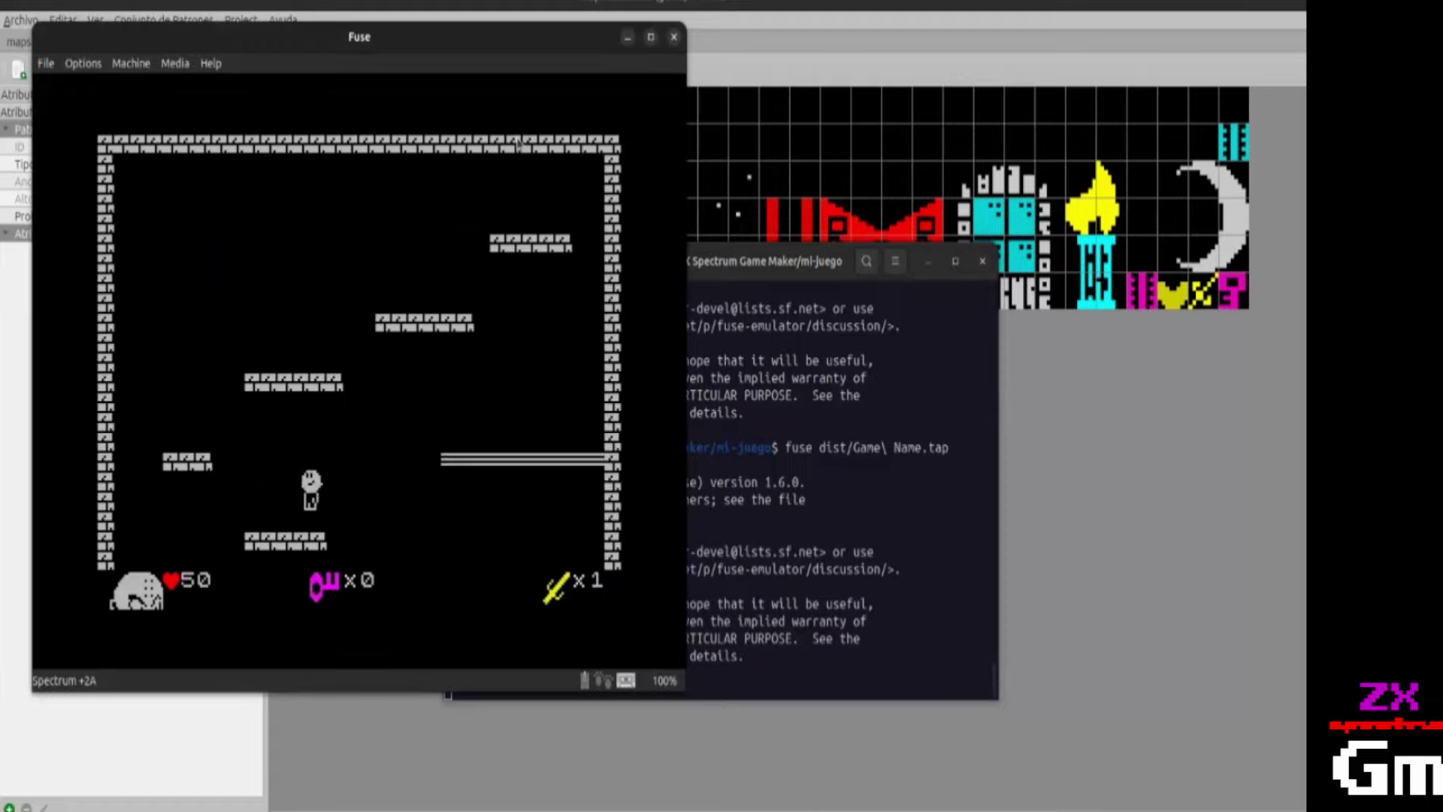
Climb the stepped brick platforms of the upper room towards the highest one.
{"action": "key", "text": "Left"}
{"action": "key", "text": "Up"}
{"action": "key", "text": "Right"}
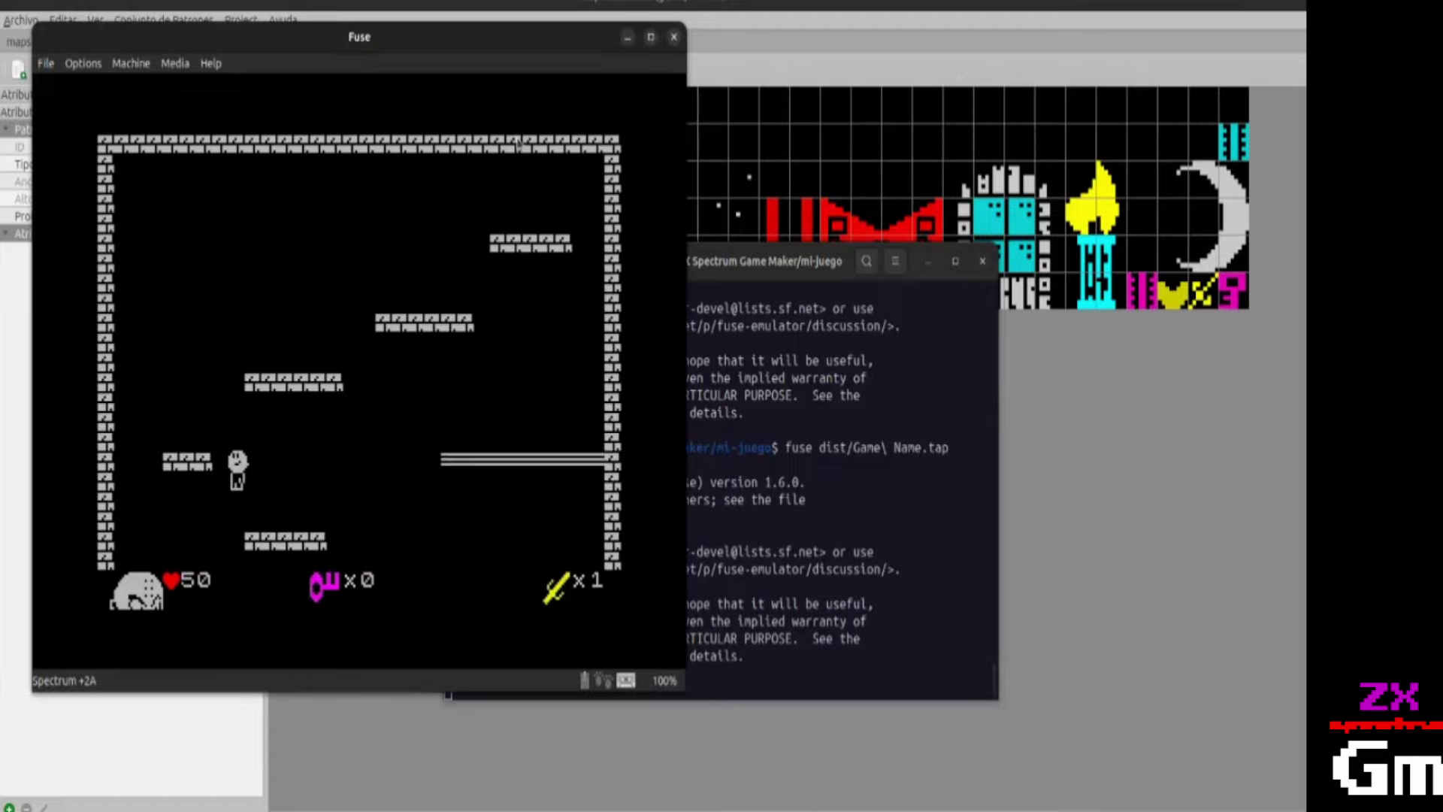
{"action": "key", "text": "Up"}
{"action": "key", "text": "Right"}
{"action": "key", "text": "Up"}
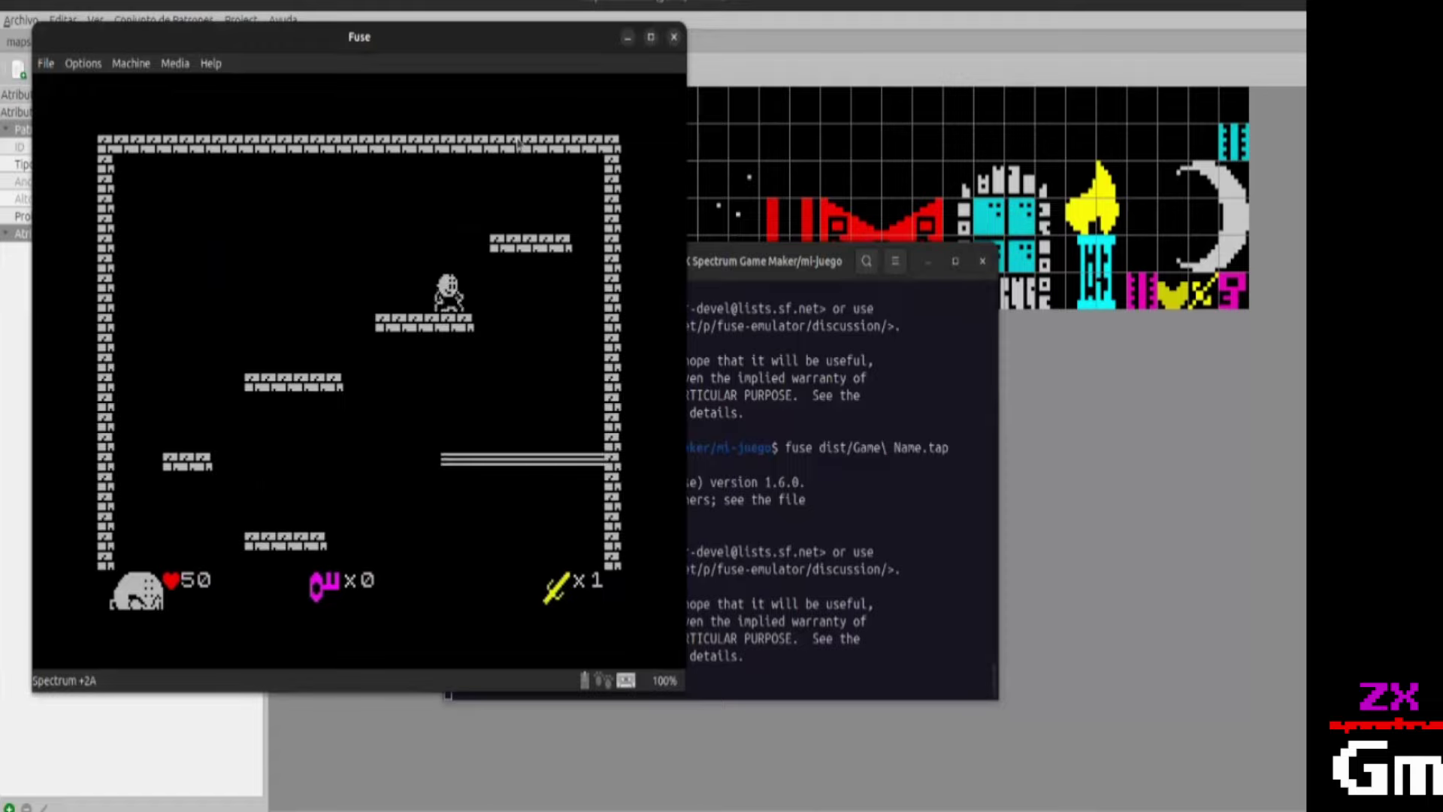
{"action": "key", "text": "Up"}
{"action": "key", "text": "Right"}
Drop to the upper room's striped platform and continue down onto the double brick platform of the room below.
{"action": "key", "text": "Left"}
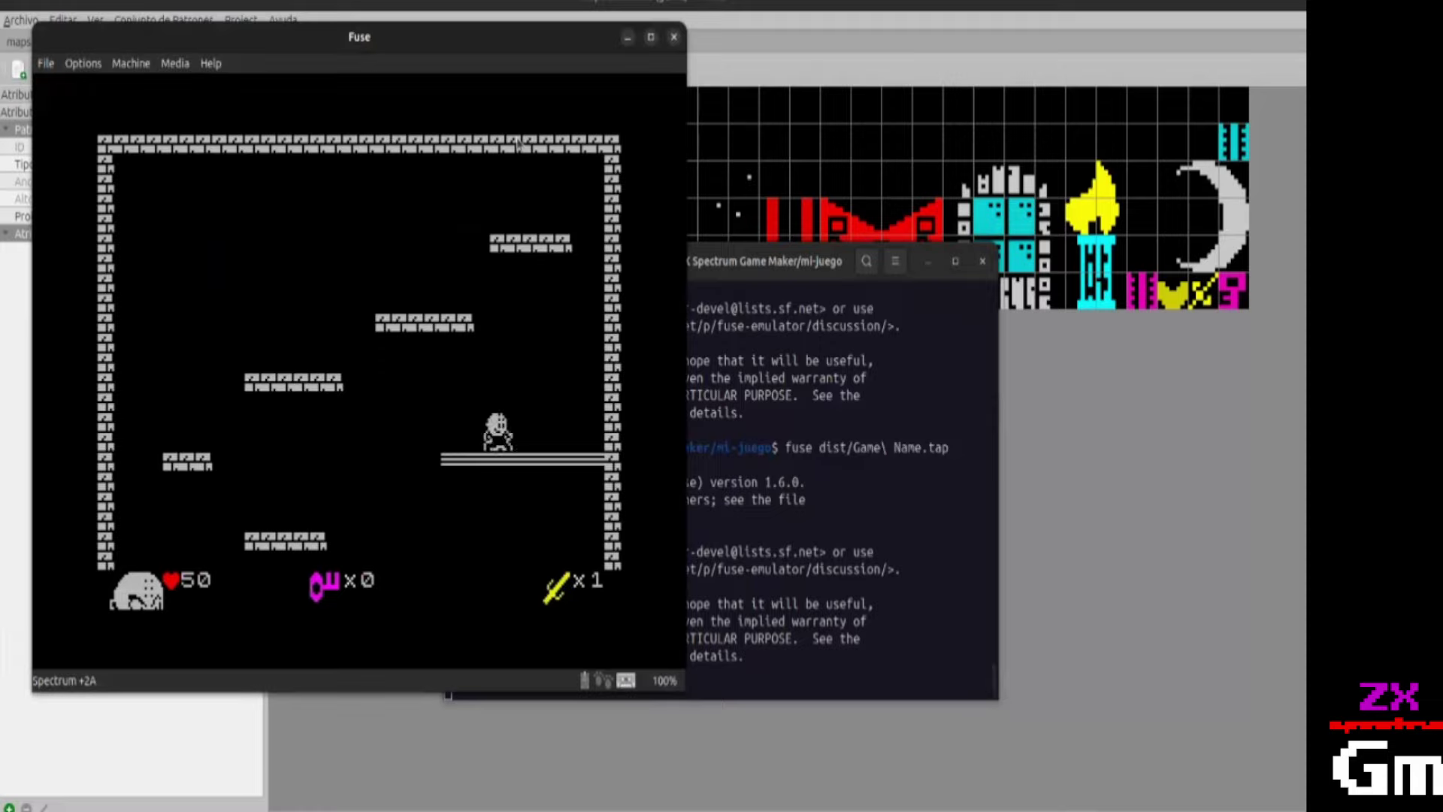
{"action": "key", "text": "Right"}
{"action": "key", "text": "Up"}
{"action": "key", "text": "Left"}
{"action": "key", "text": "Up"}
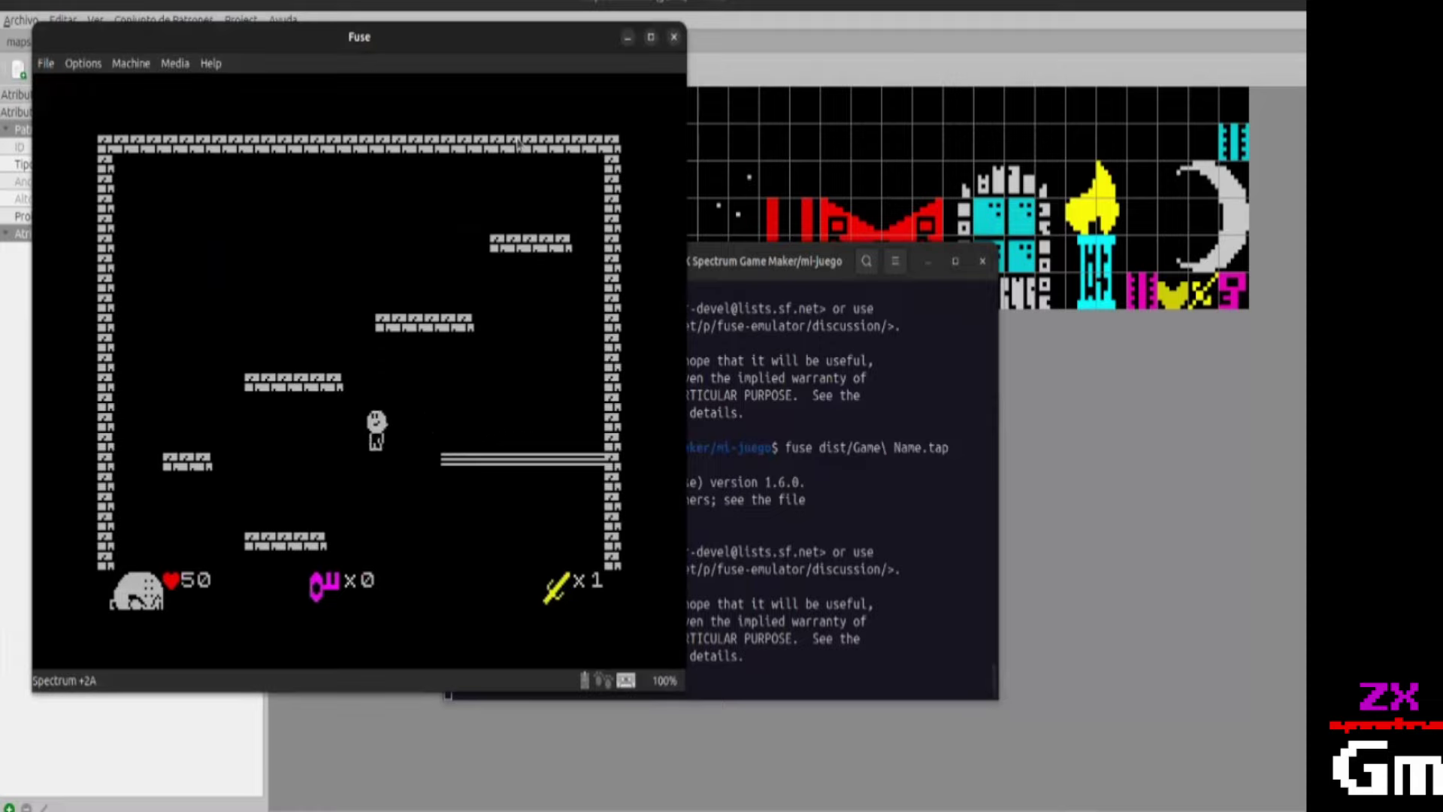
{"action": "key", "text": "Left"}
{"action": "key", "text": "Right"}
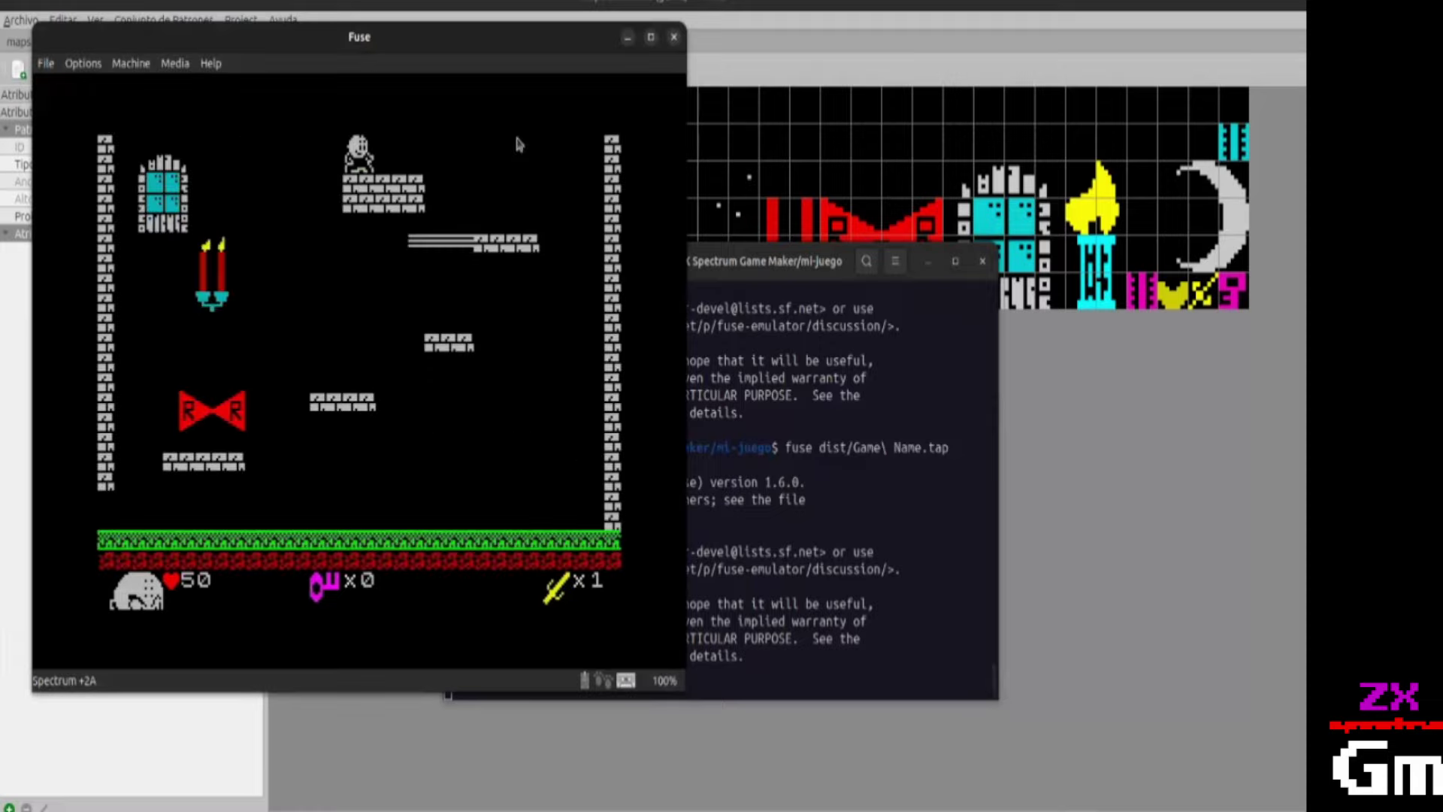
Bring the character down to the small brick platform and jump back up to the thin striped platform.
{"action": "key", "text": "Left"}
{"action": "key", "text": "Right"}
{"action": "key", "text": "Up"}
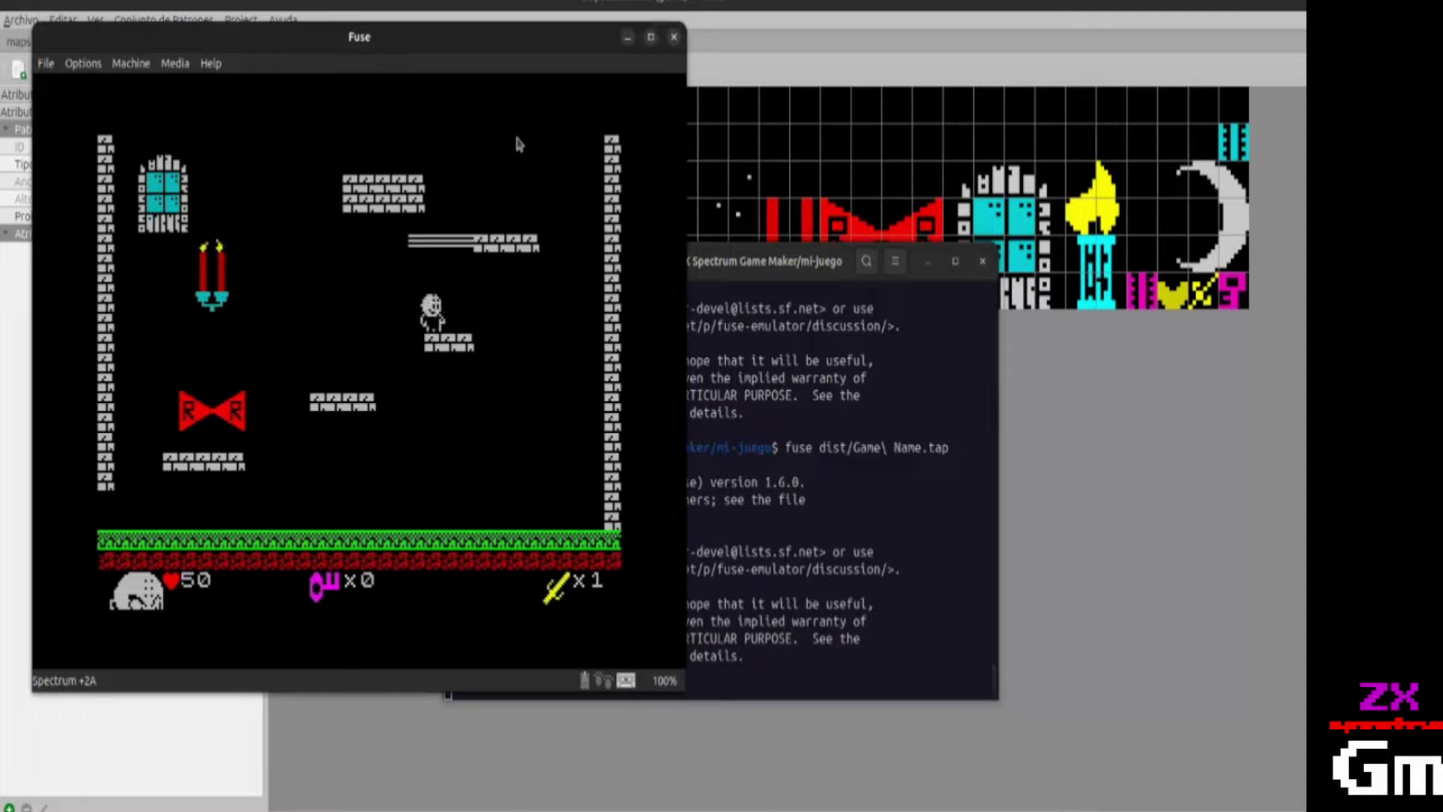
{"action": "key", "text": "Right"}
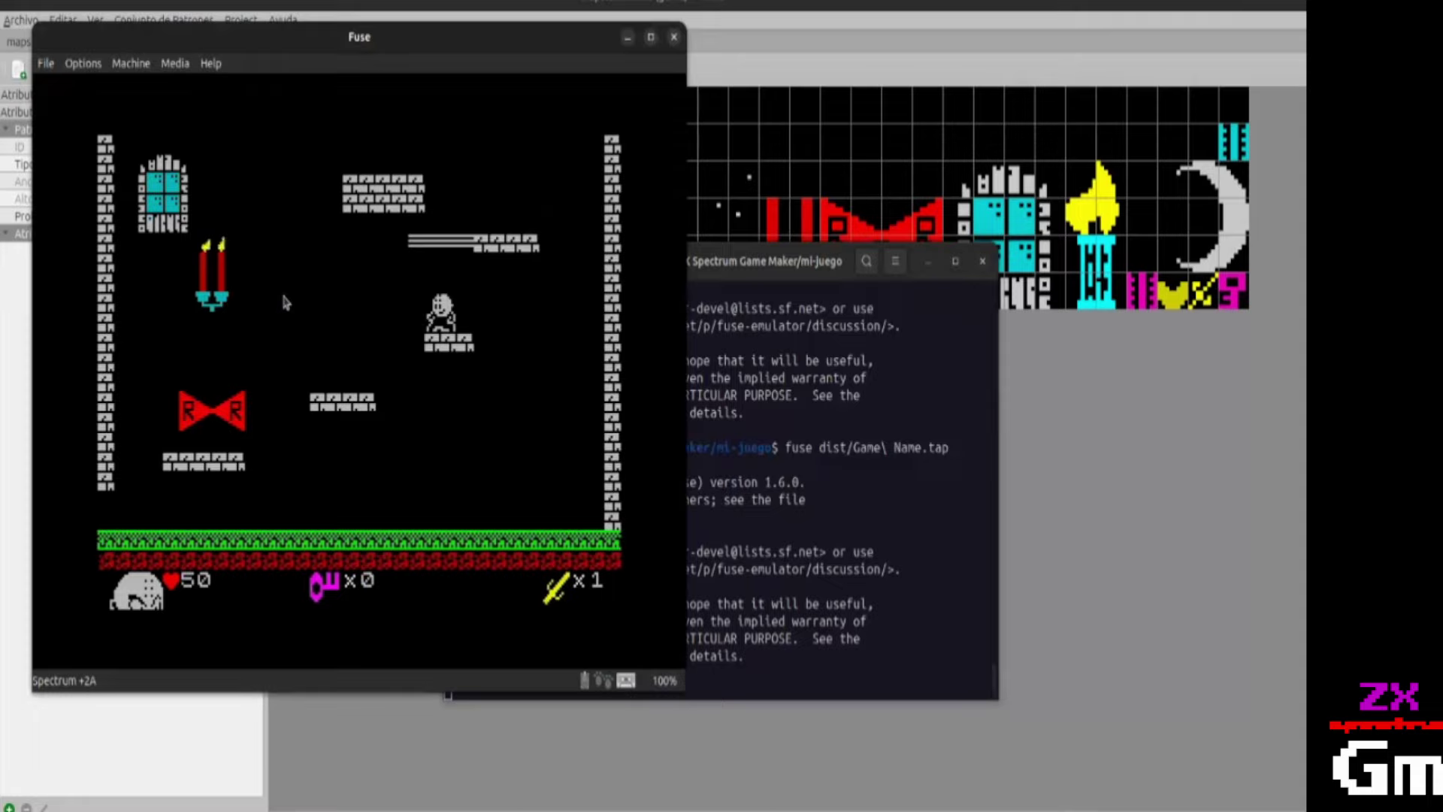
{"action": "key", "text": "Up"}
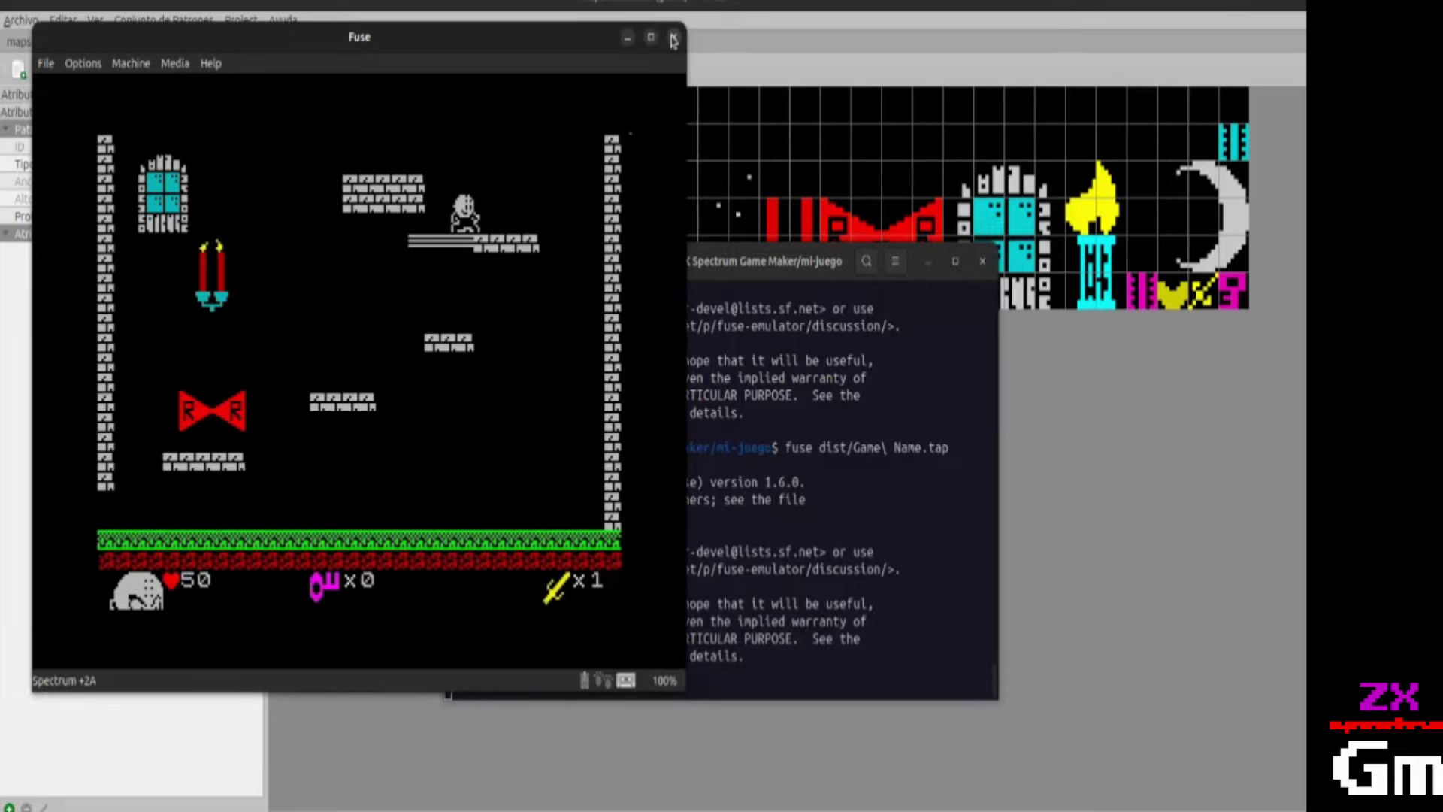
Switch to Chrome and review the general considerations about uniform rows on the "Dibujando el mapa" documentation page.
{"action": "key", "text": "alt+Tab"}
{"action": "key", "text": "alt+Tab"}
{"action": "key", "text": "alt+Tab"}
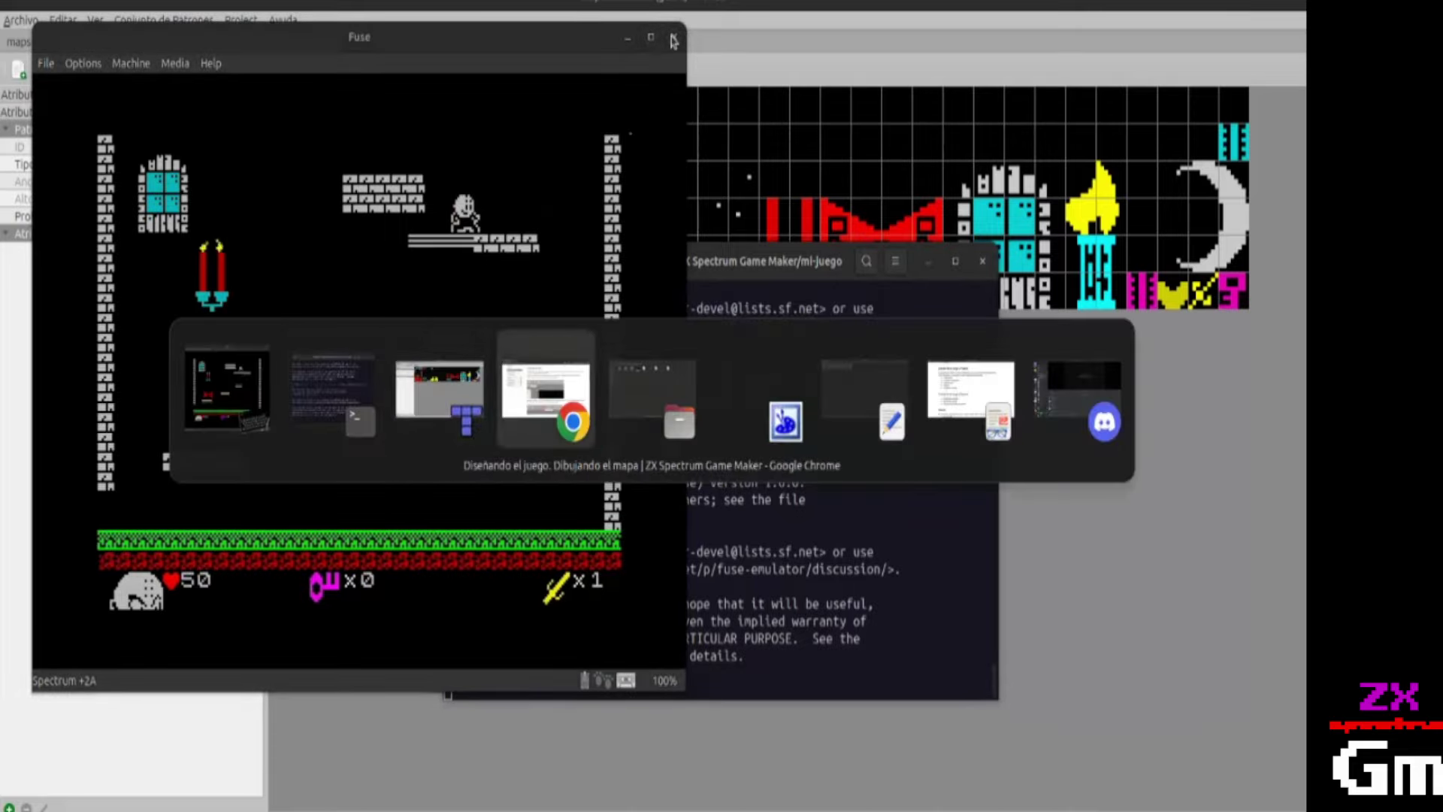
{"action": "left_click", "coordinate": [229, 208]}
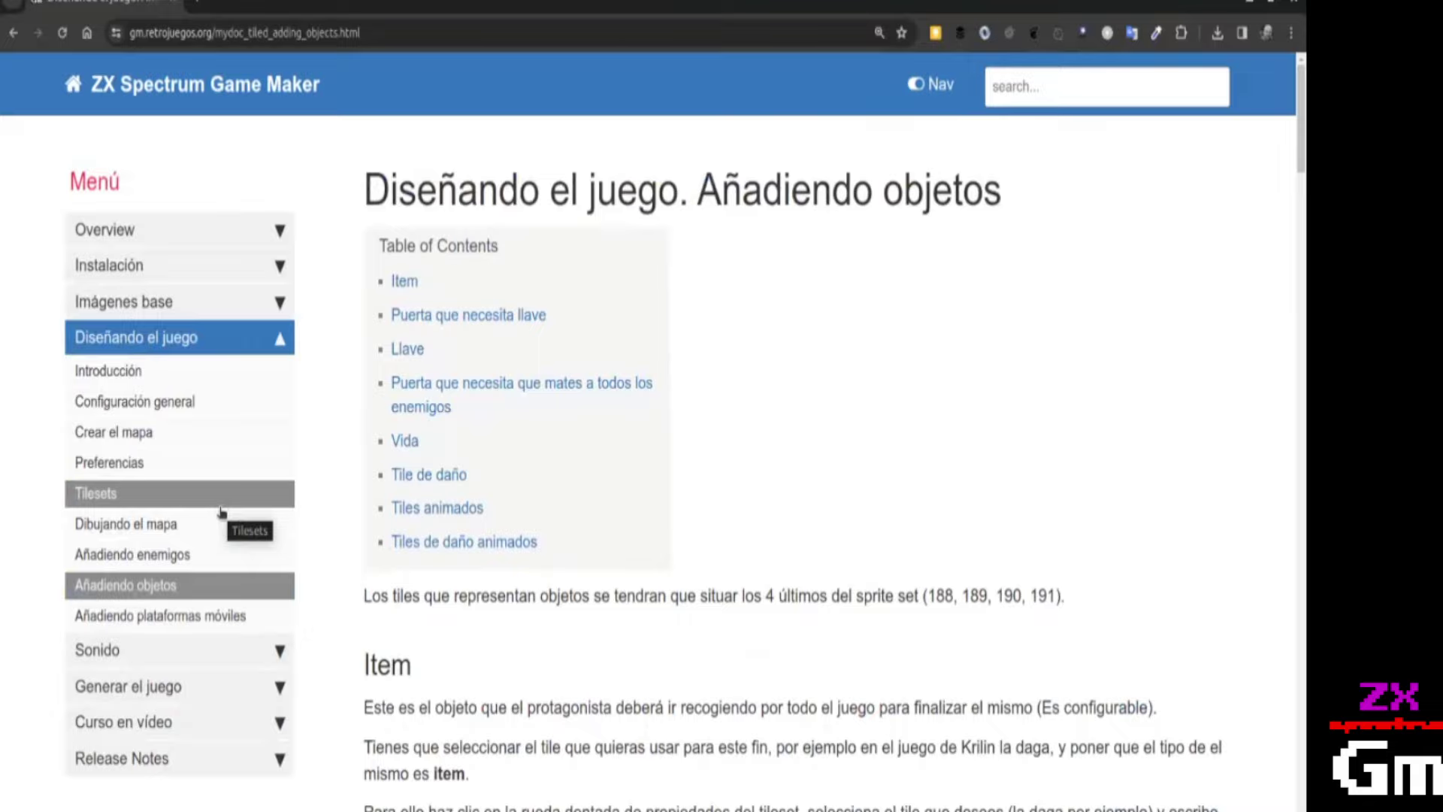
{"action": "left_click", "coordinate": [30, 33]}
{"action": "scroll", "coordinate": [914, 415], "scroll_direction": "down", "scroll_amount": 8}
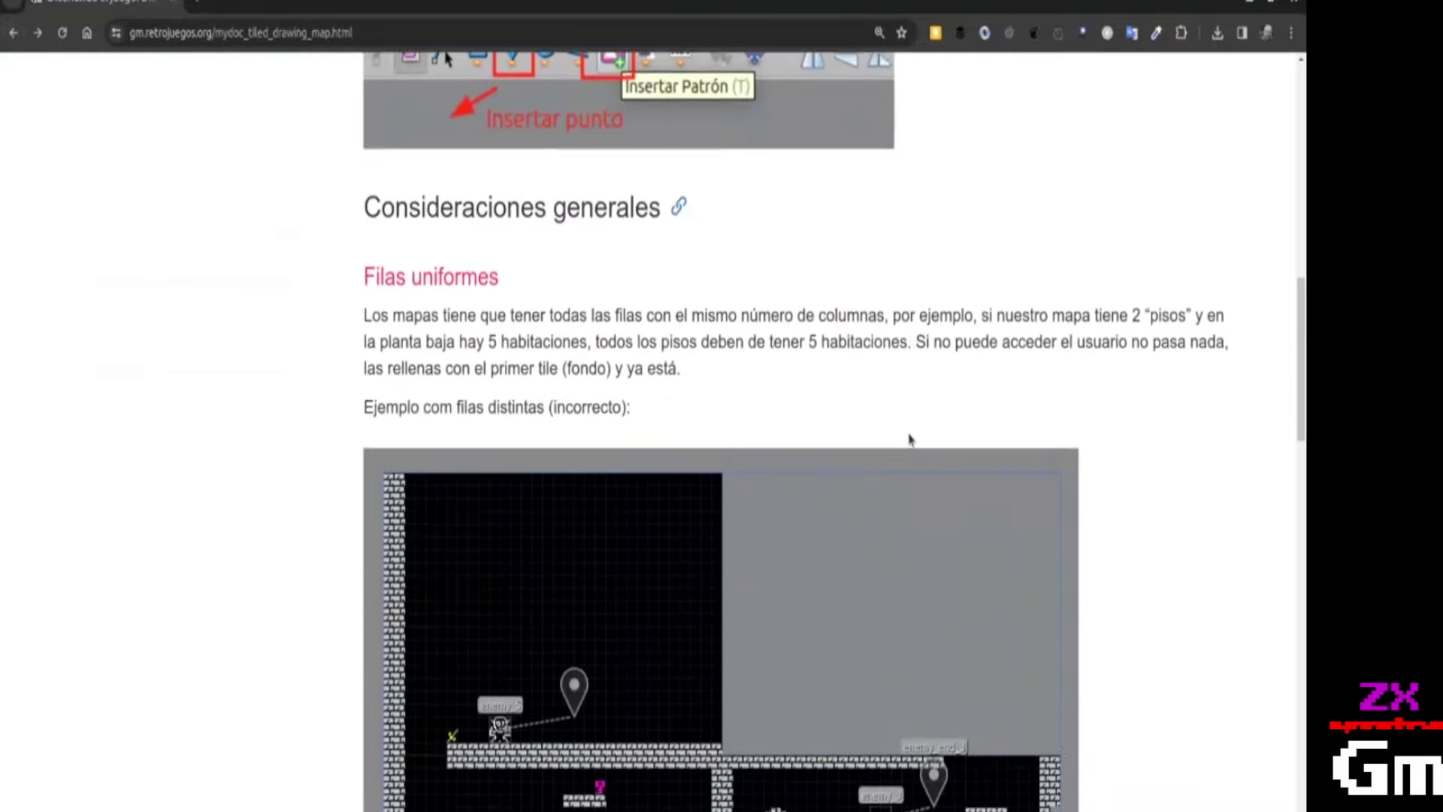
{"action": "scroll", "coordinate": [864, 350], "scroll_direction": "up", "scroll_amount": 2}
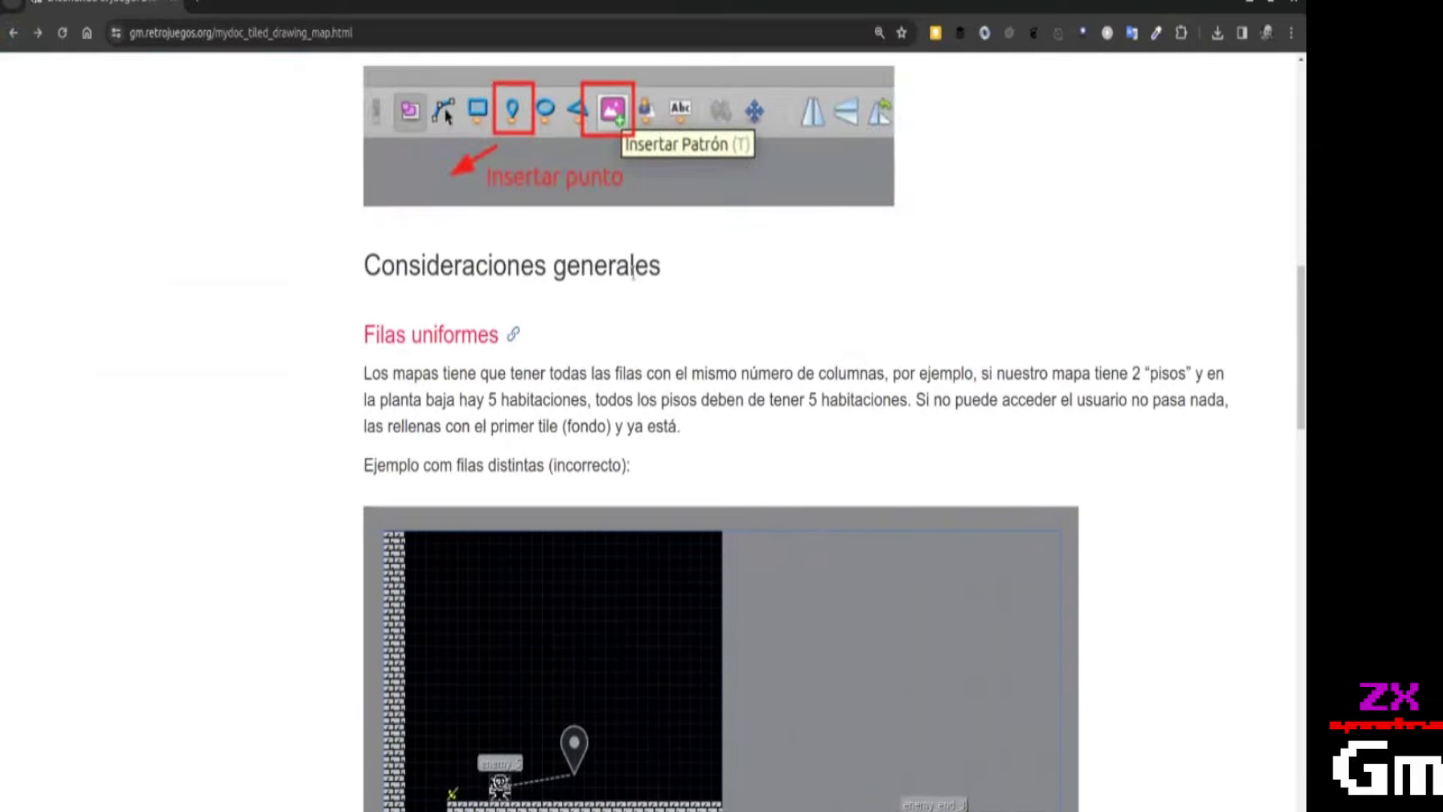
{"action": "scroll", "coordinate": [658, 304], "scroll_direction": "up", "scroll_amount": 1}
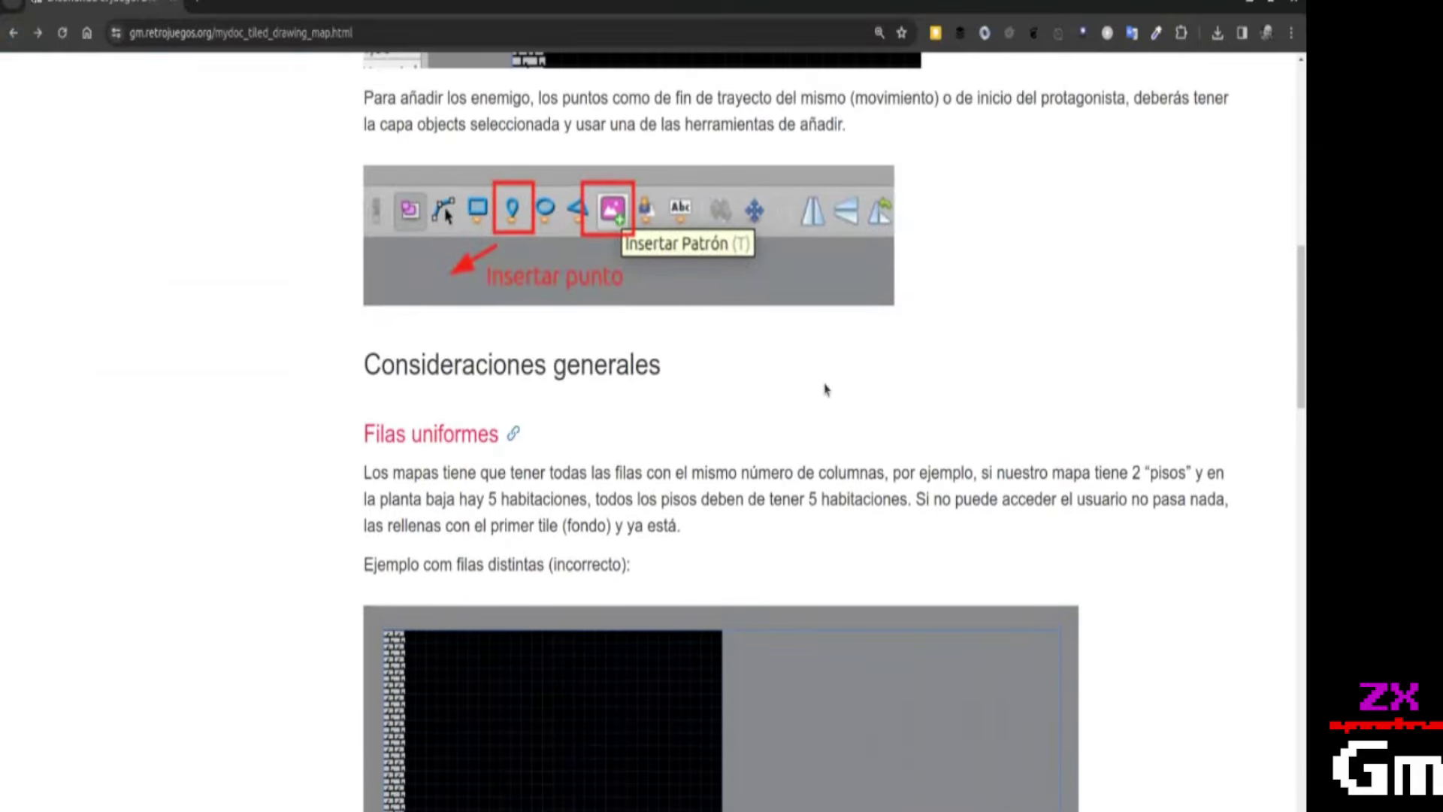
Exit Fuse and switch to Tiled to show the maps.tmx map.
{"action": "key", "text": "alt+Tab"}
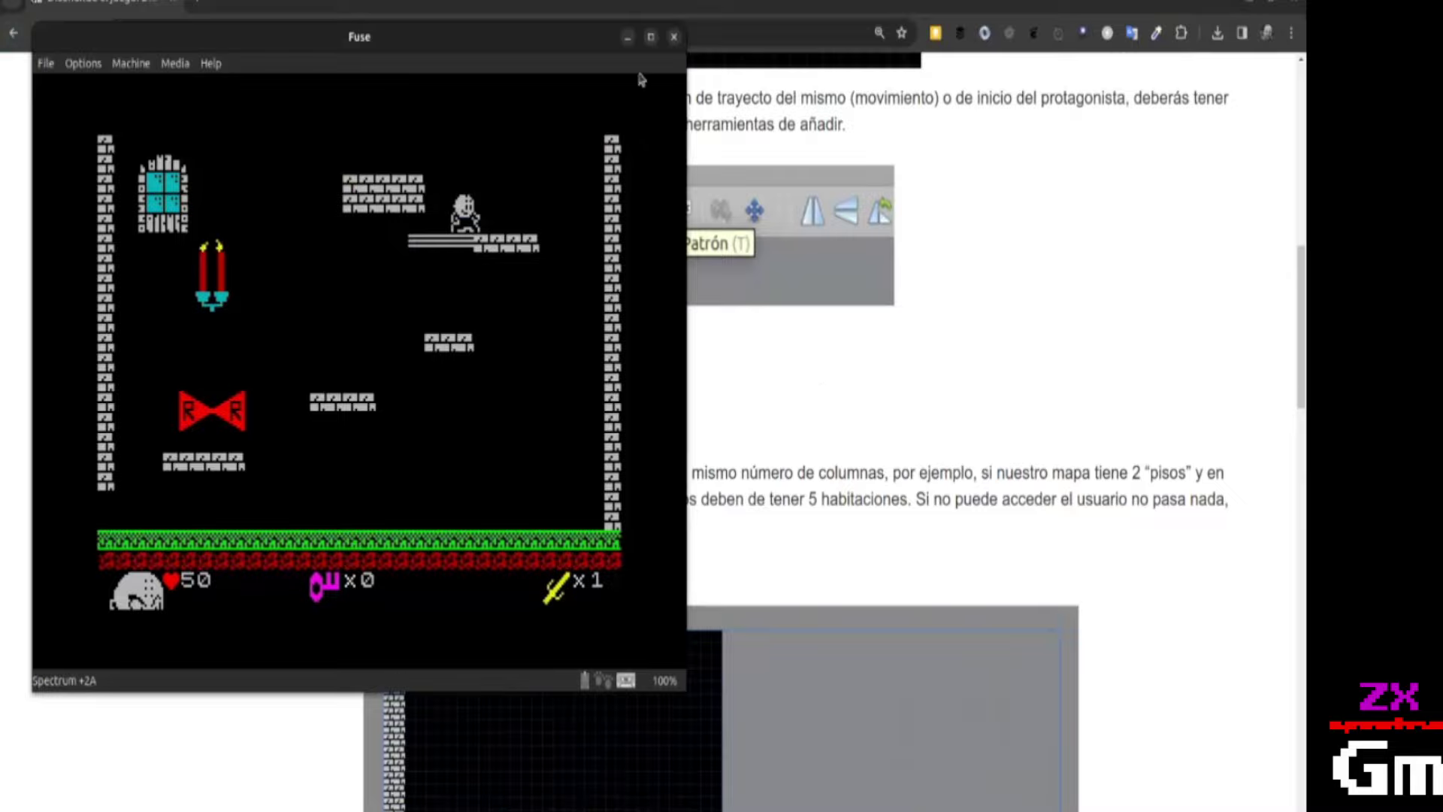
{"action": "left_click", "coordinate": [673, 36]}
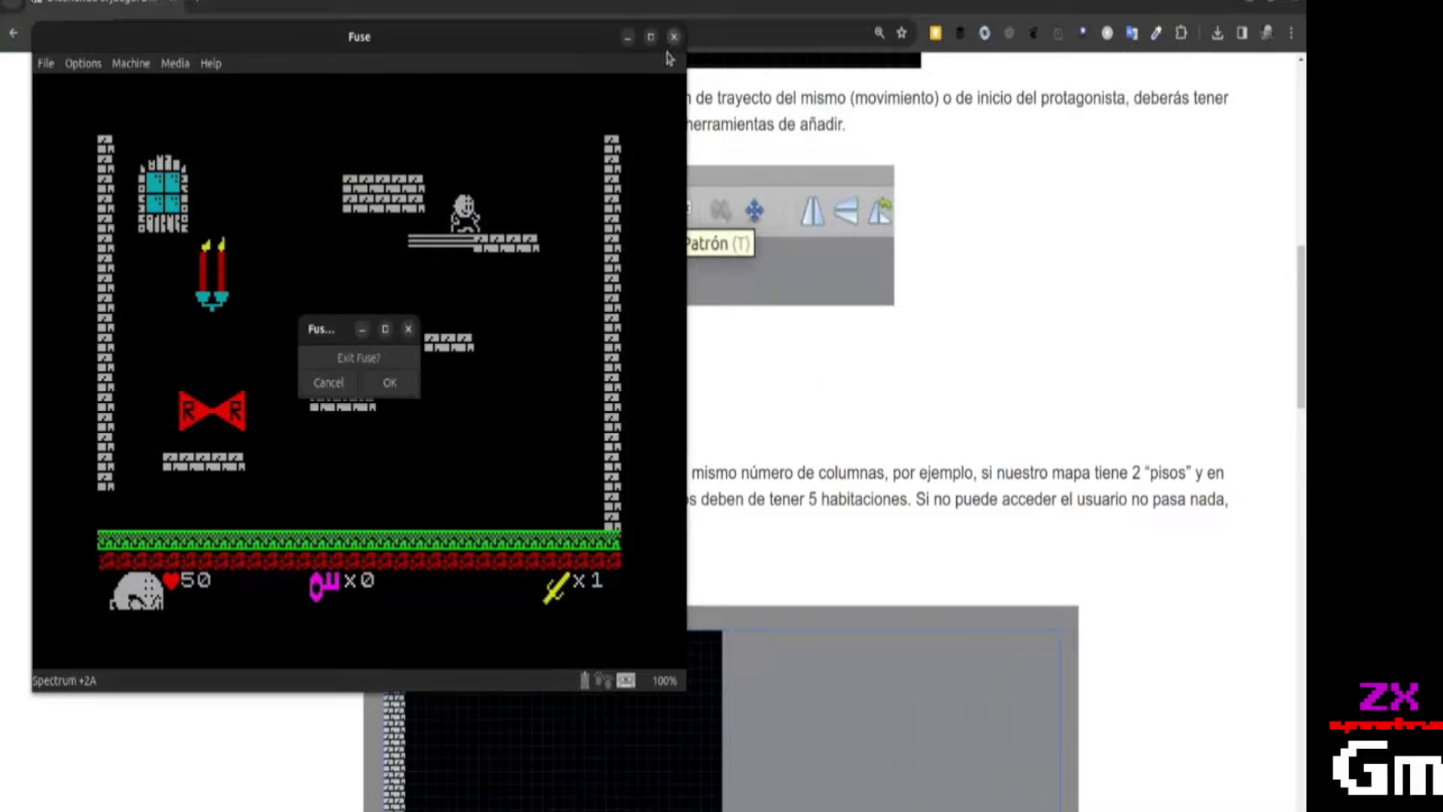
{"action": "left_click", "coordinate": [390, 383]}
{"action": "key", "text": "alt+Tab"}
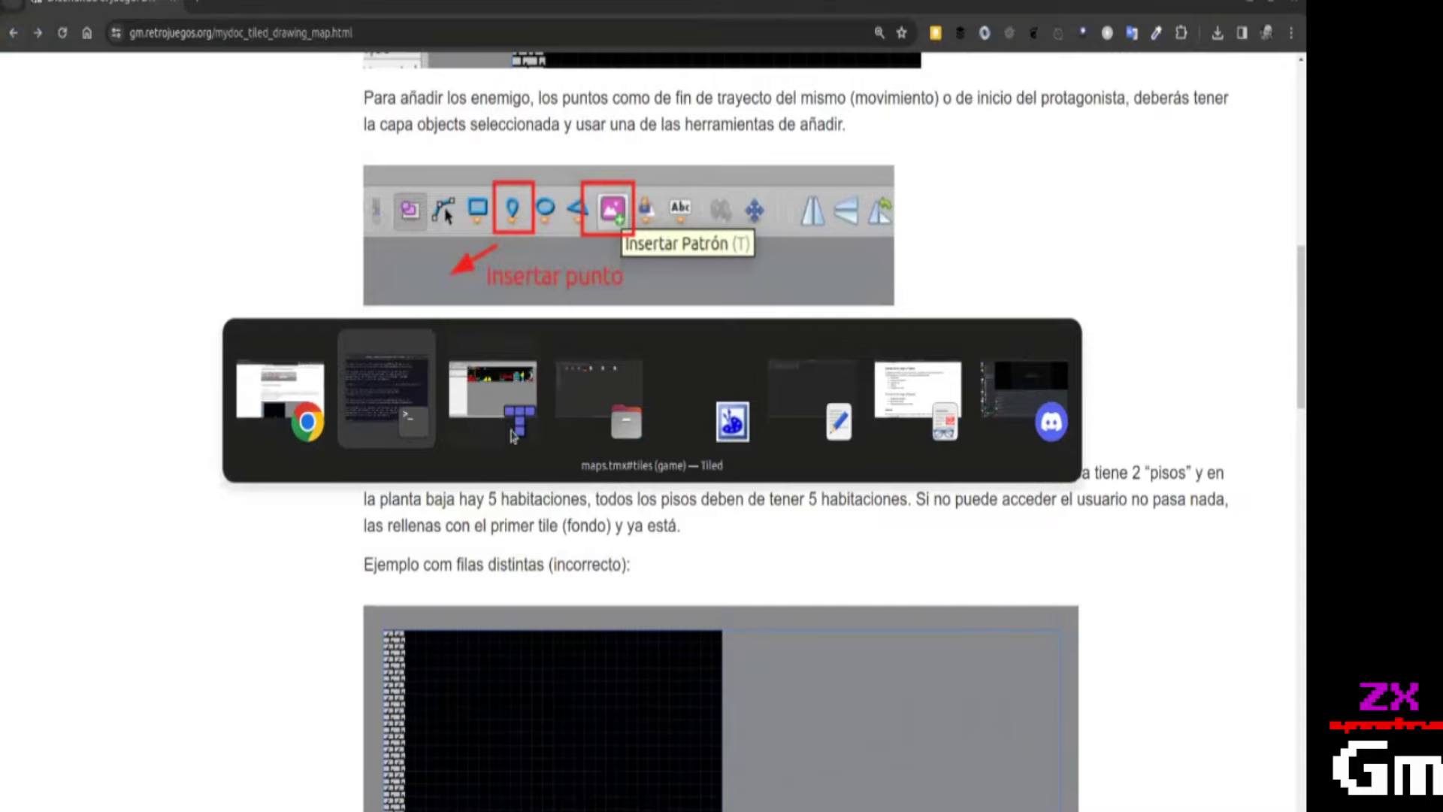
{"action": "key", "text": "alt+Tab"}
{"action": "left_click", "coordinate": [30, 41]}
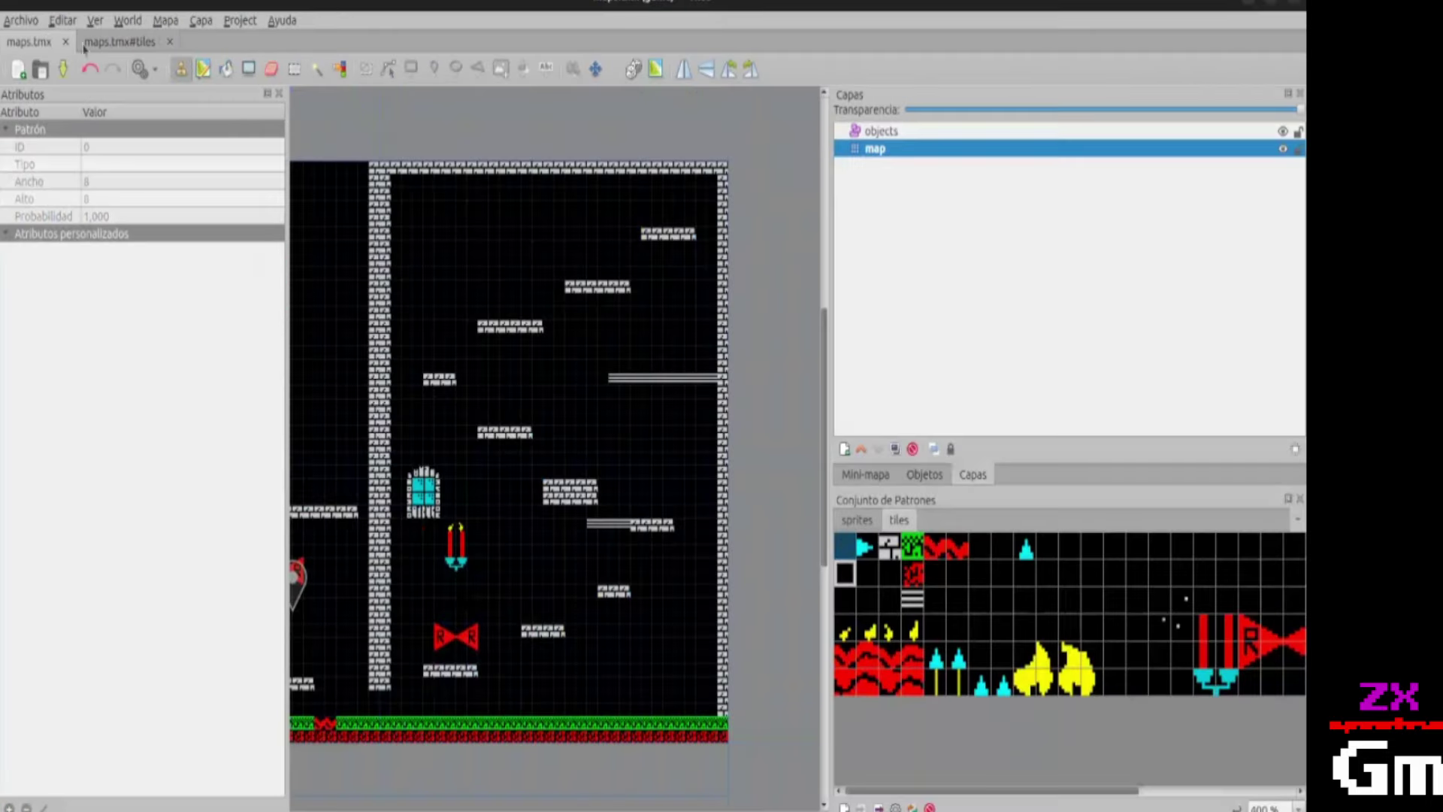
Try placing an enemy sprite on the objects layer, standing on the grass floor of the rightmost room, and undo the placement.
{"action": "key", "text": "alt+Tab"}
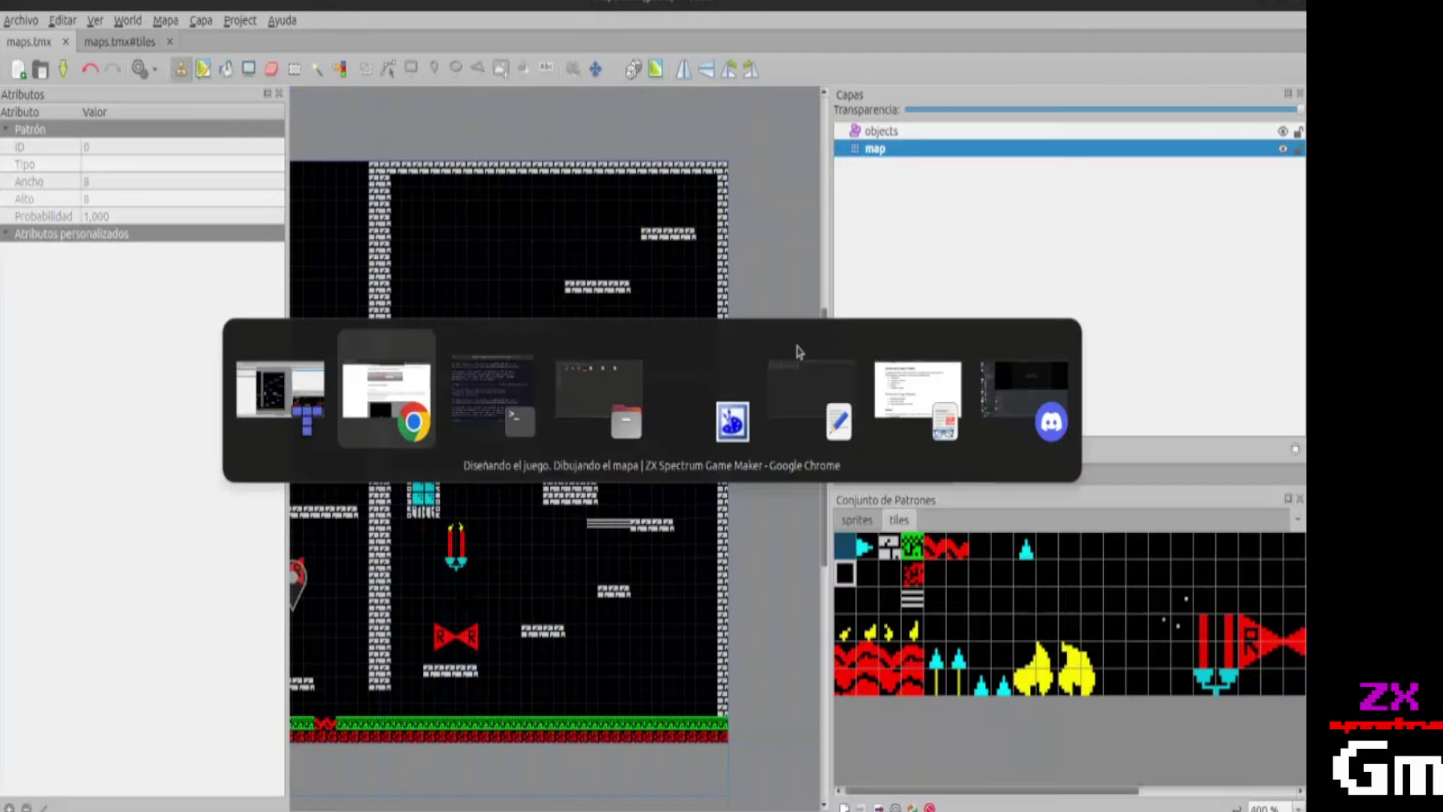
{"action": "key", "text": "Escape"}
{"action": "left_click", "coordinate": [891, 130]}
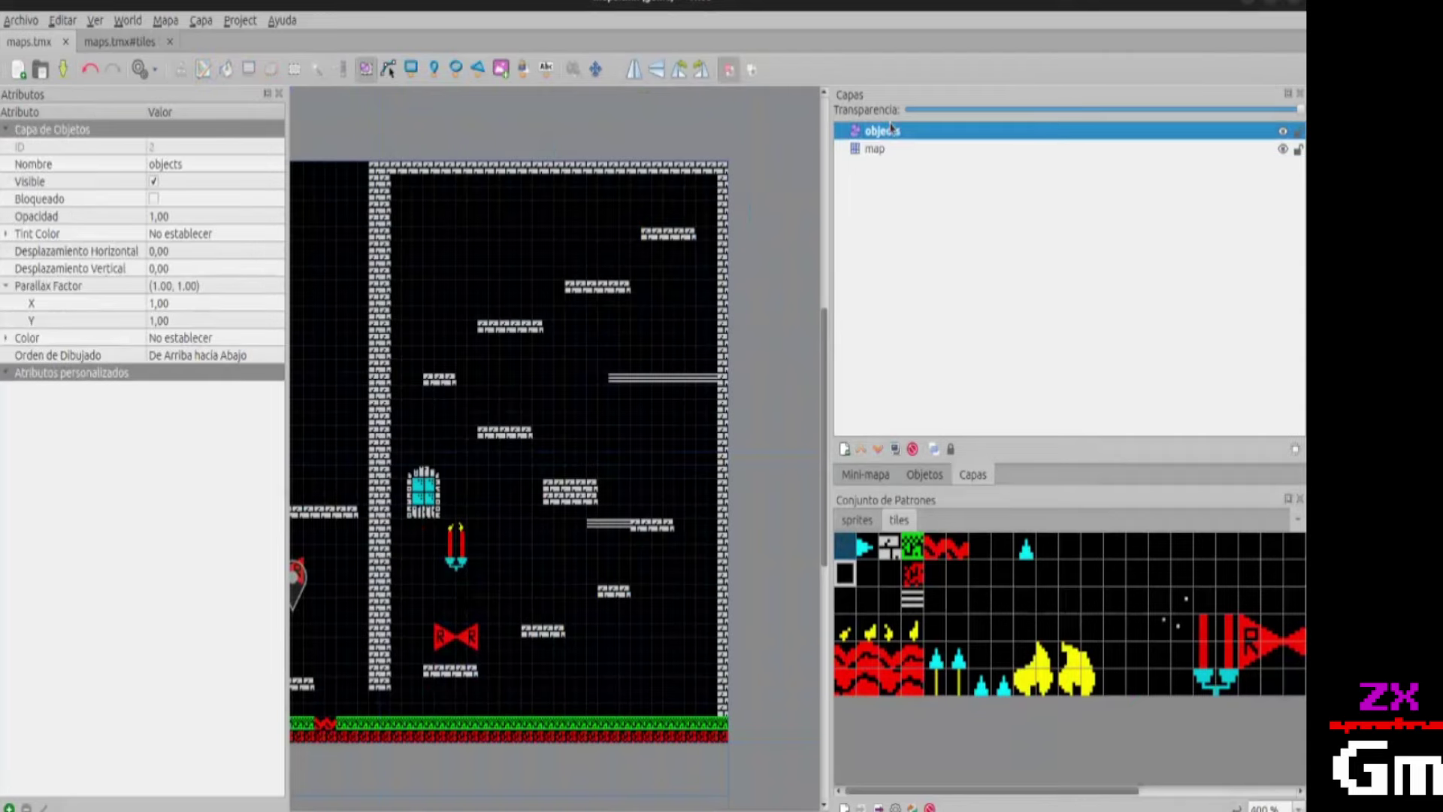
{"action": "left_click", "coordinate": [856, 519]}
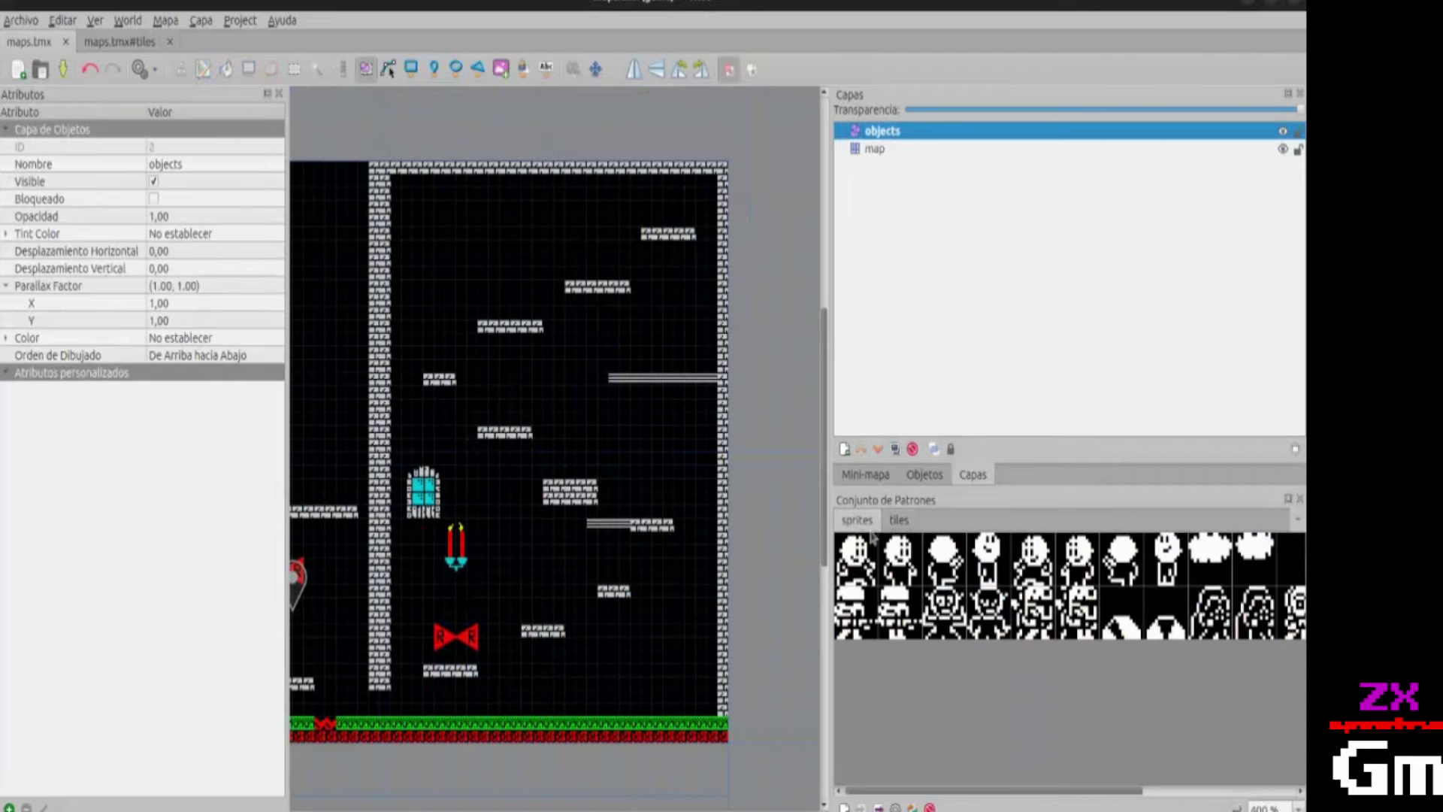
{"action": "left_click", "coordinate": [860, 610]}
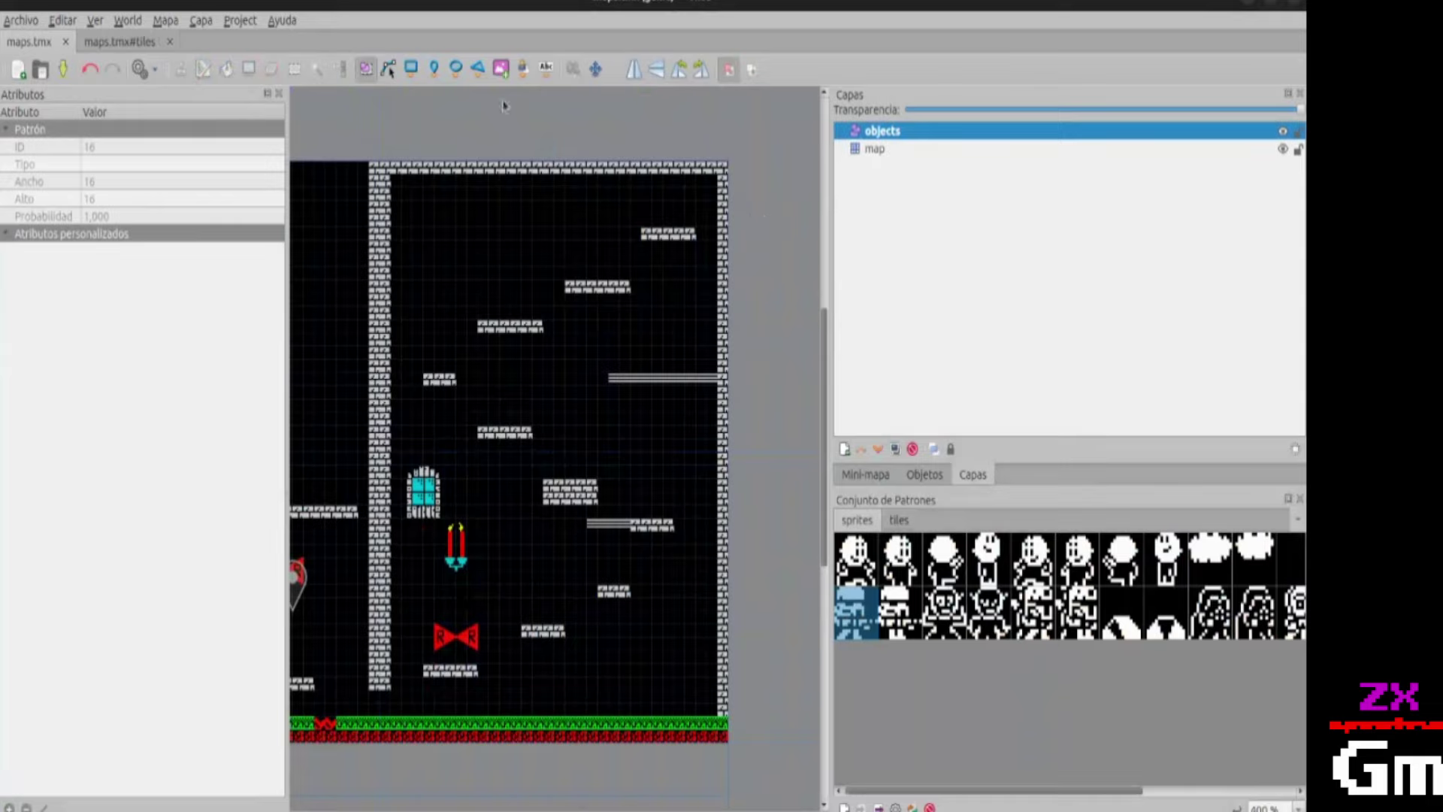
{"action": "left_click", "coordinate": [501, 68]}
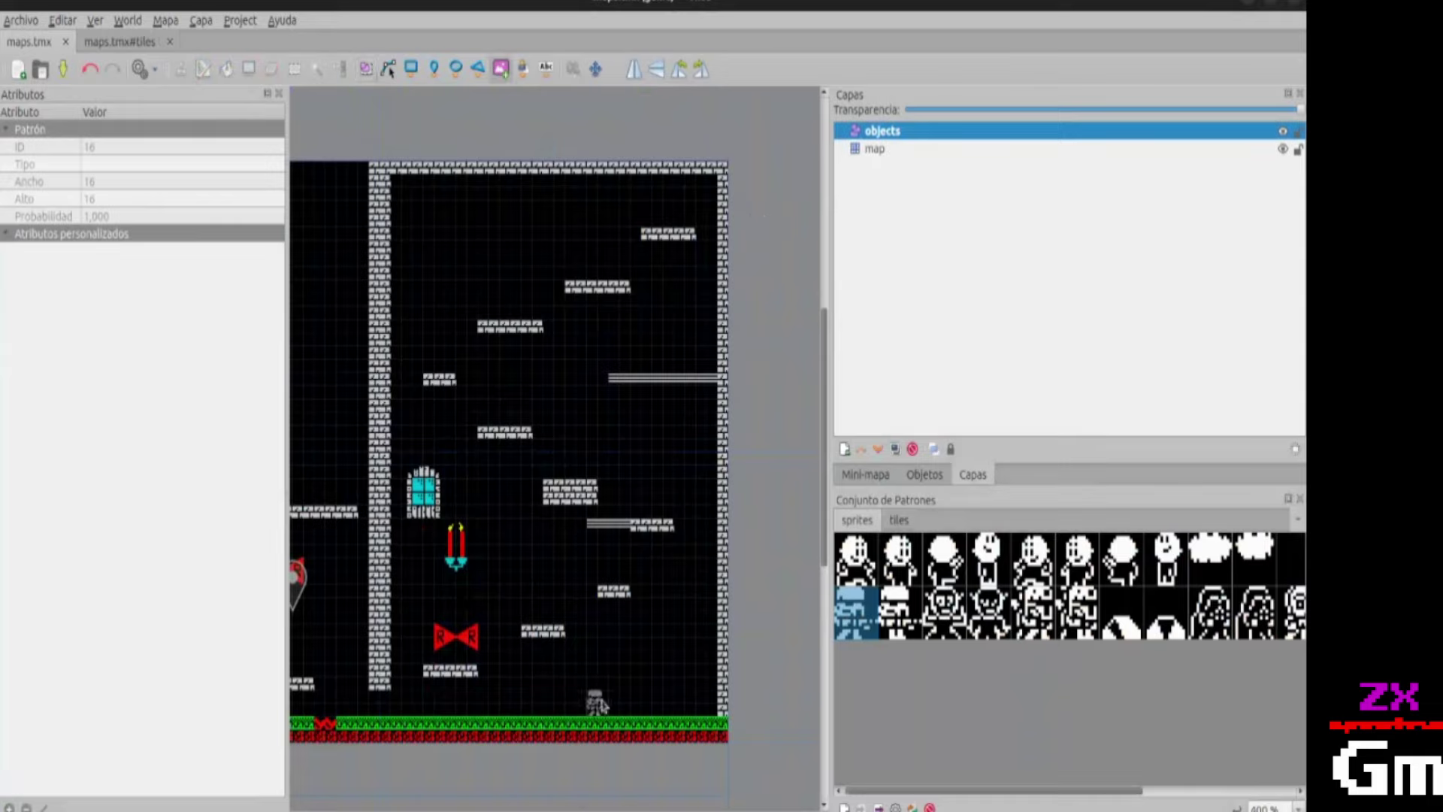
{"action": "left_click", "coordinate": [600, 705]}
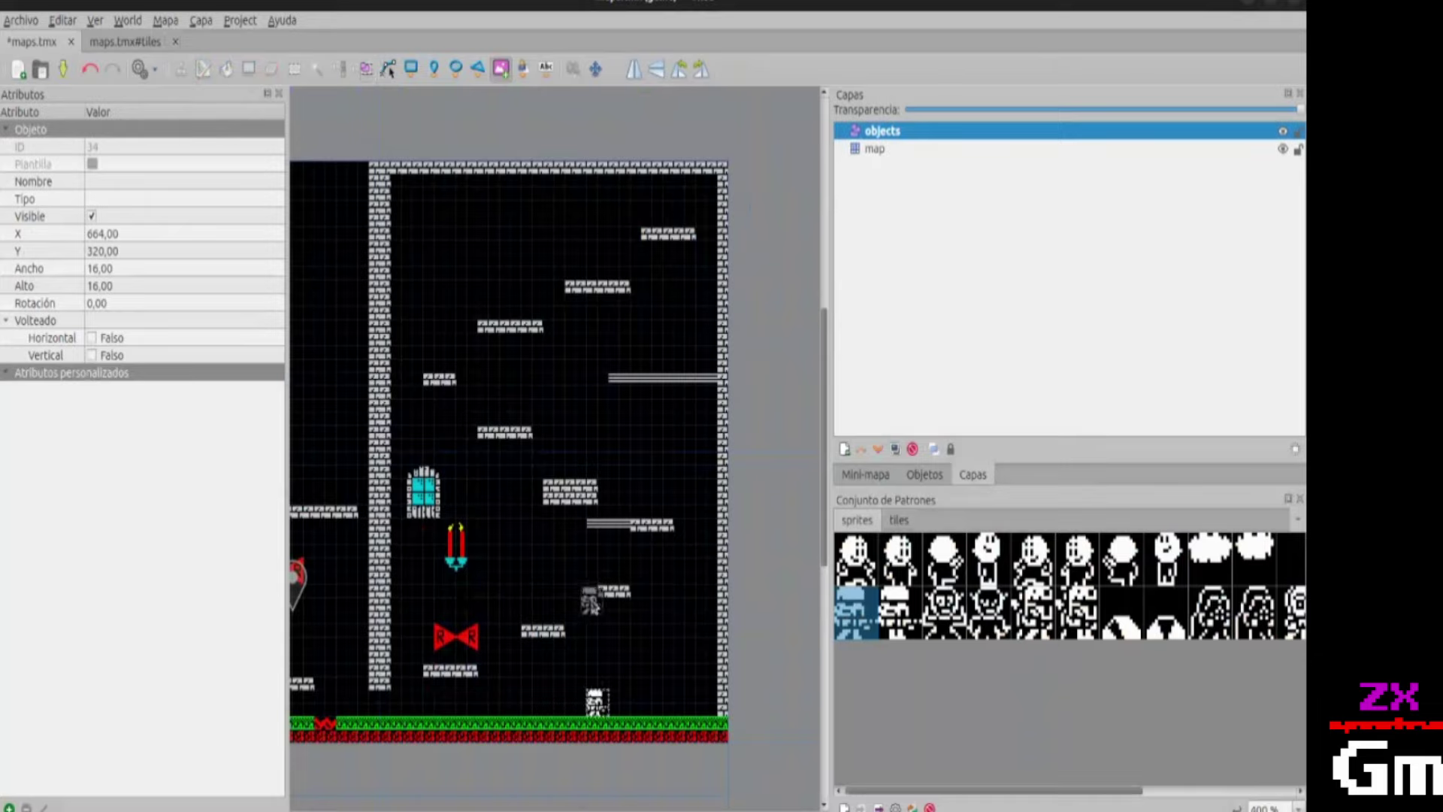
{"action": "key", "text": "Escape"}
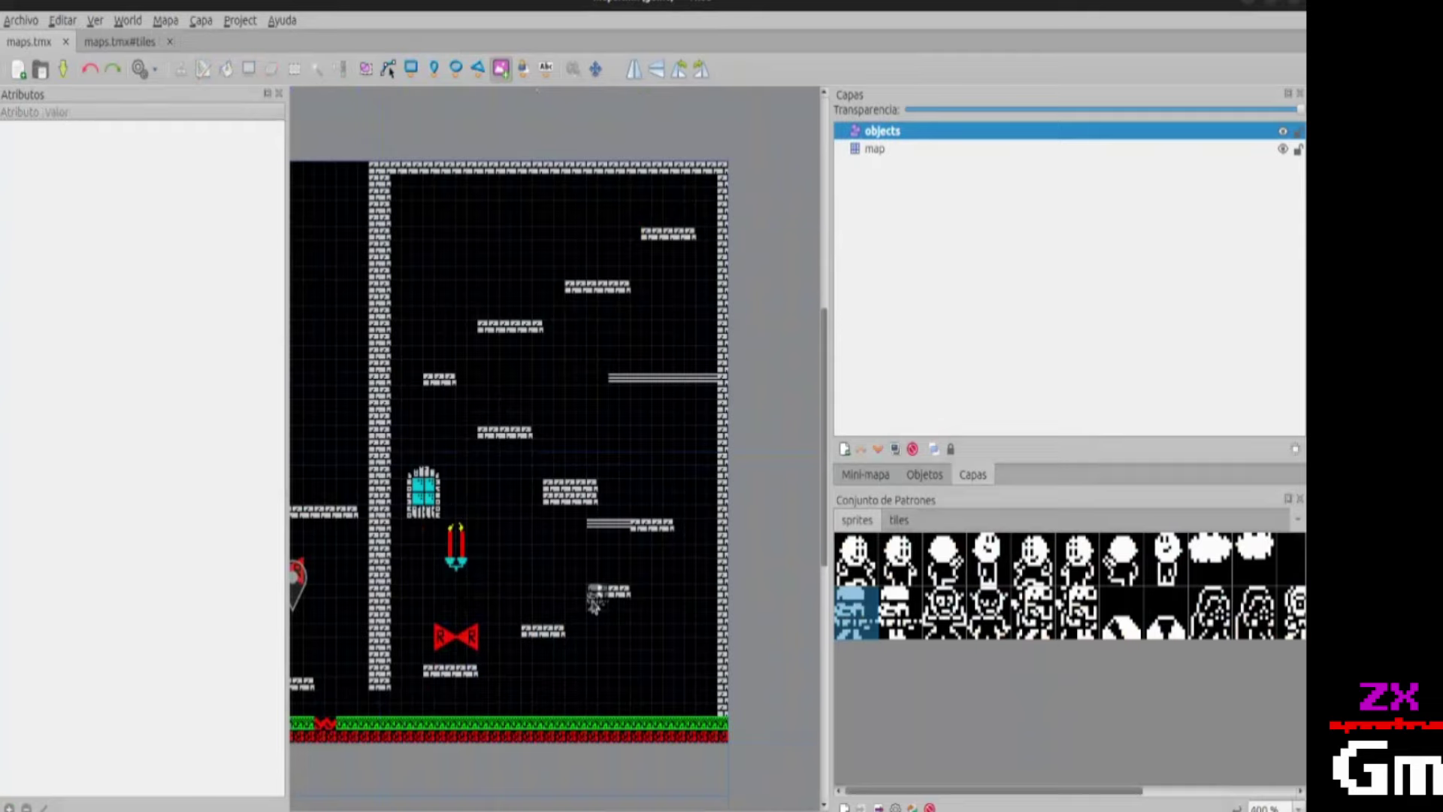
Switch to Chrome and examine the "Filas uniformes" section and its incorrect example map with unequal rows.
{"action": "key", "text": "alt+Tab"}
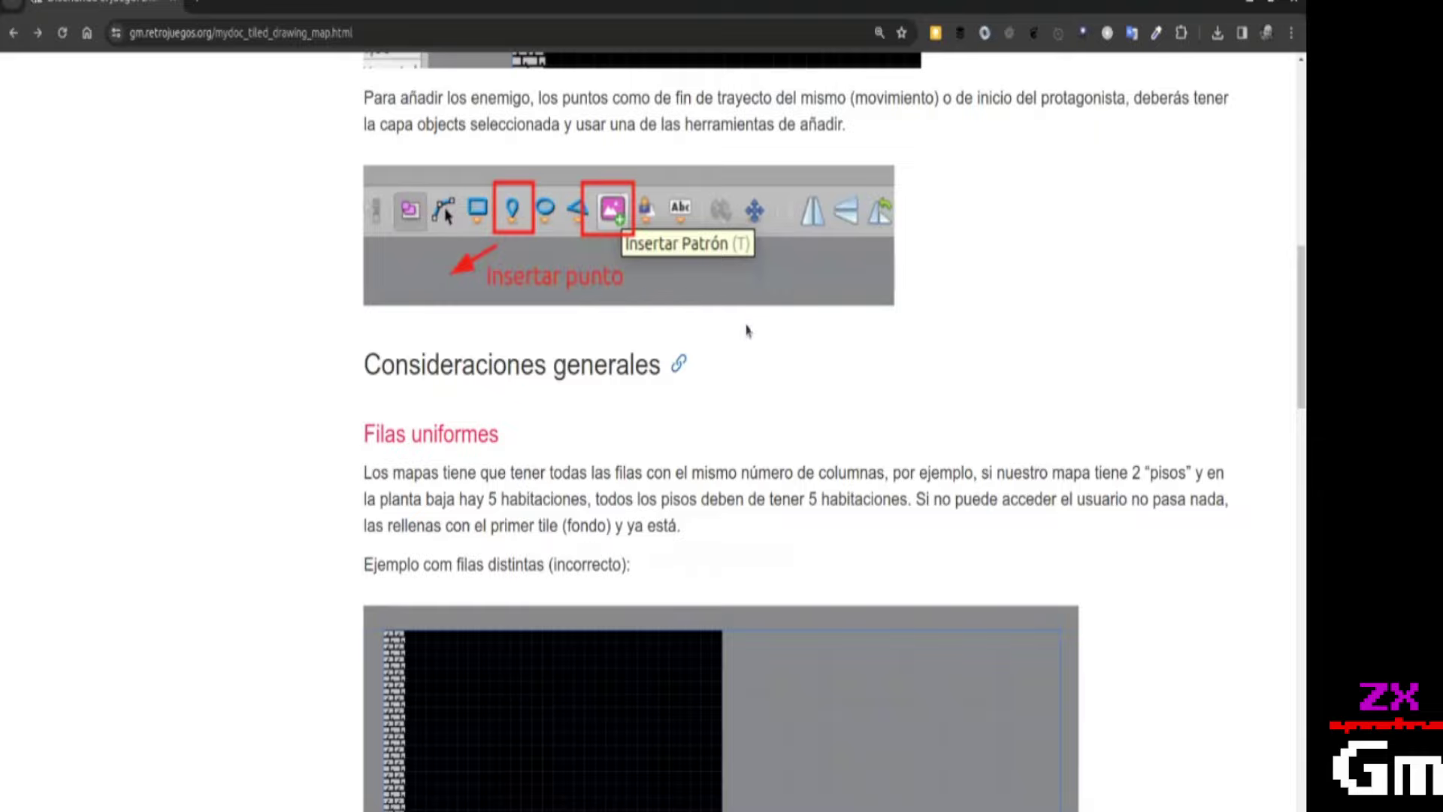
{"action": "scroll", "coordinate": [783, 341], "scroll_direction": "down", "scroll_amount": 3}
{"action": "scroll", "coordinate": [848, 419], "scroll_direction": "down", "scroll_amount": 3}
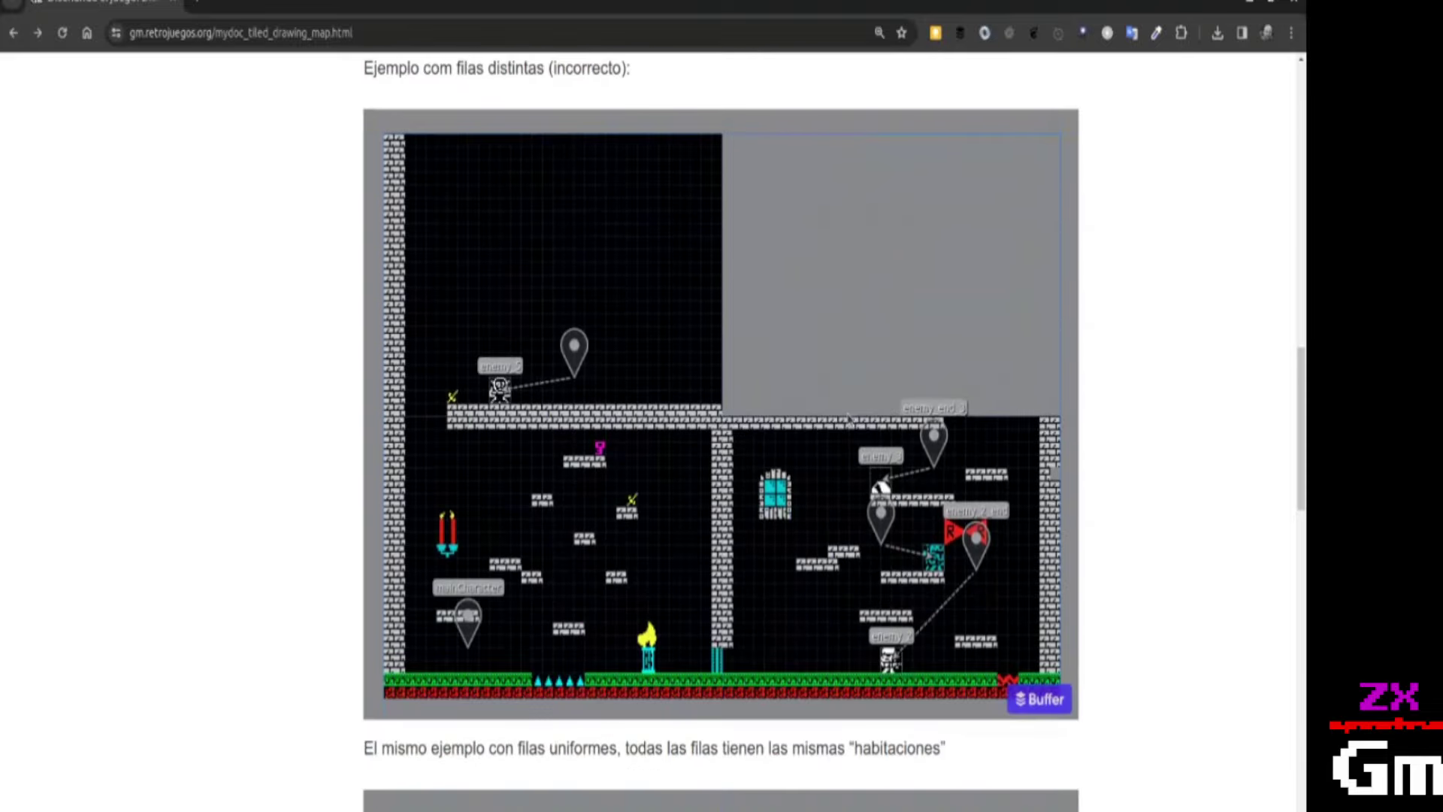
{"action": "scroll", "coordinate": [856, 403], "scroll_direction": "up", "scroll_amount": 3}
{"action": "key", "text": "ctrl+minus"}
{"action": "key", "text": "ctrl+minus"}
{"action": "key", "text": "ctrl+minus"}
{"action": "key", "text": "ctrl+minus"}
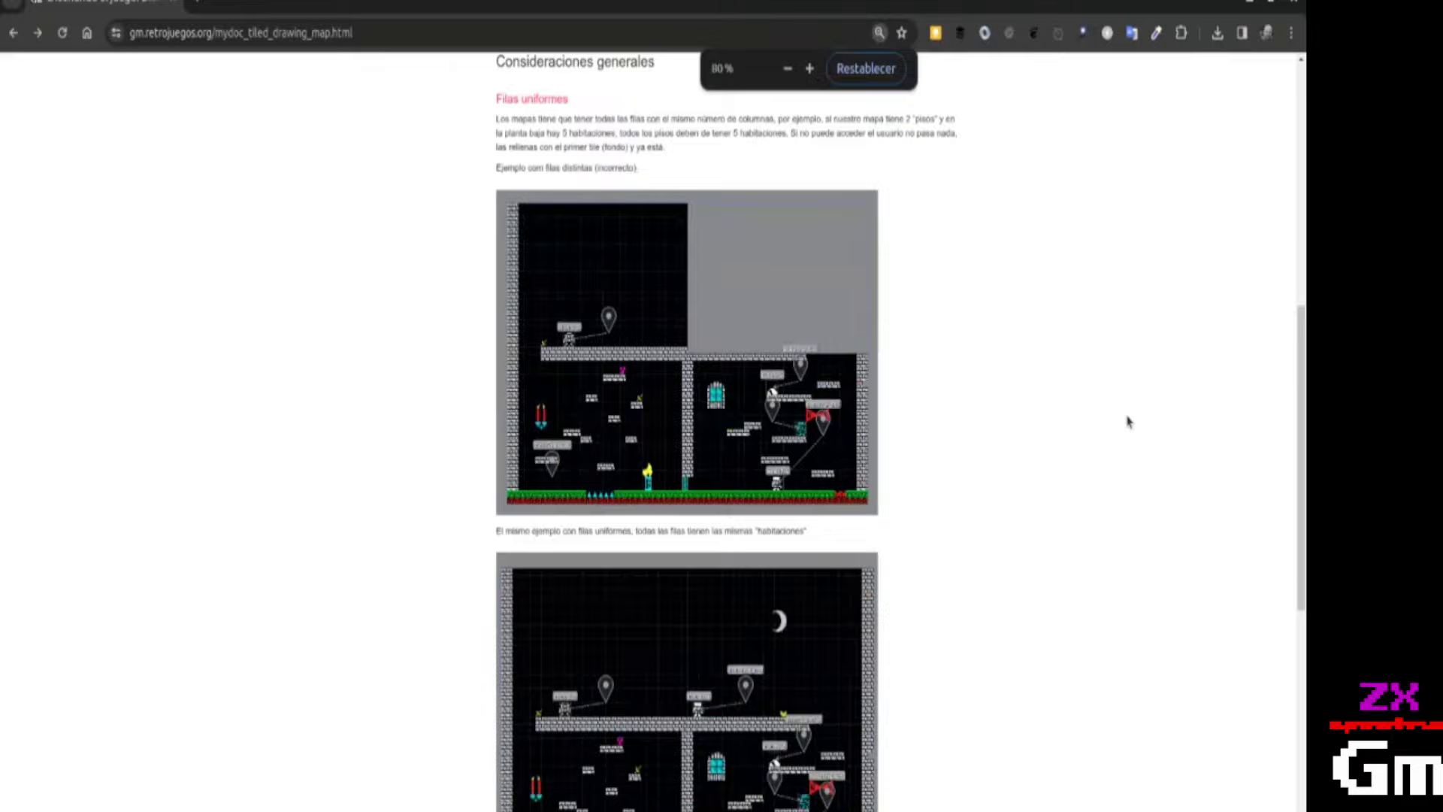
{"action": "scroll", "coordinate": [1097, 421], "scroll_direction": "up", "scroll_amount": 3}
{"action": "key", "text": "ctrl+0"}
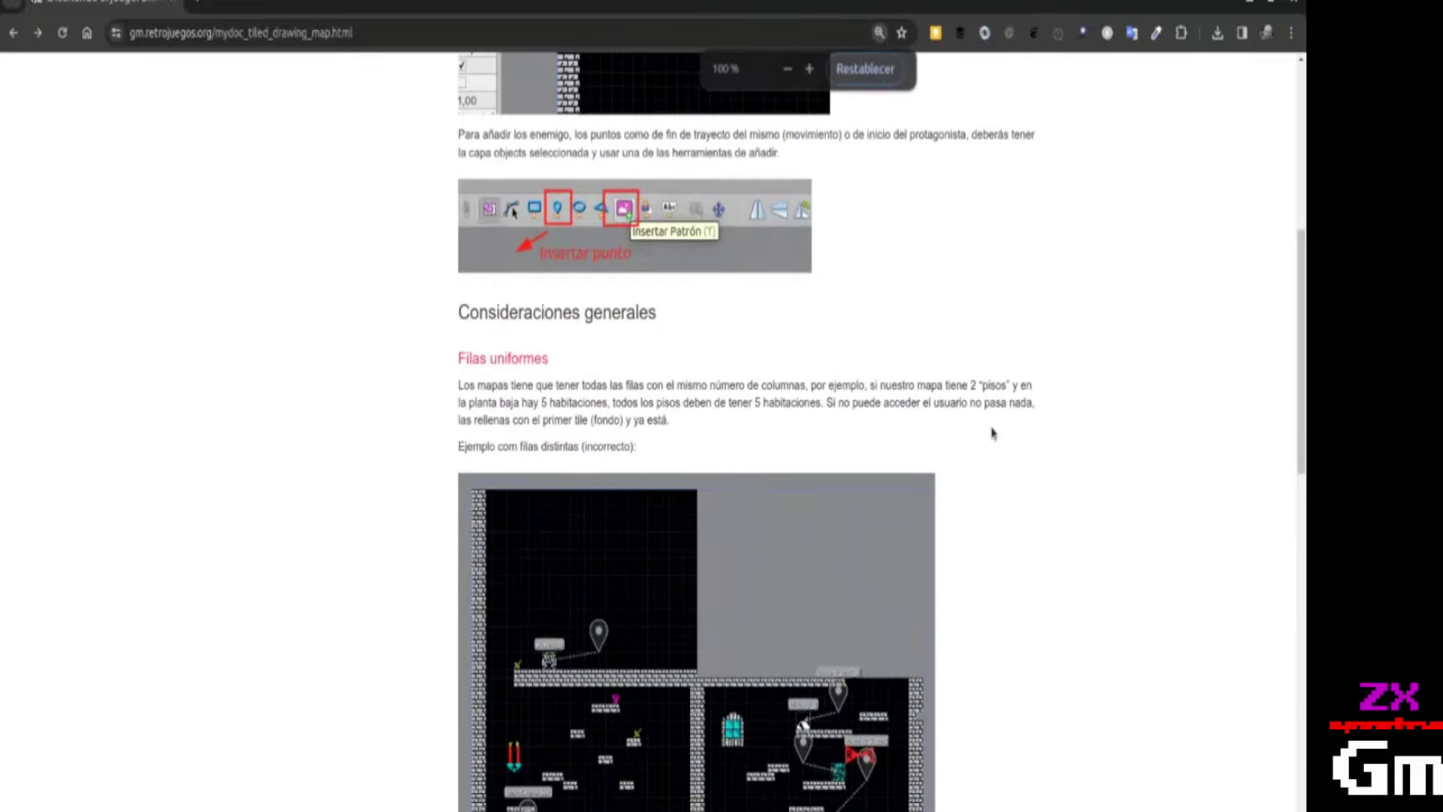
{"action": "key", "text": "ctrl+plus"}
{"action": "key", "text": "ctrl+plus"}
{"action": "key", "text": "ctrl+plus"}
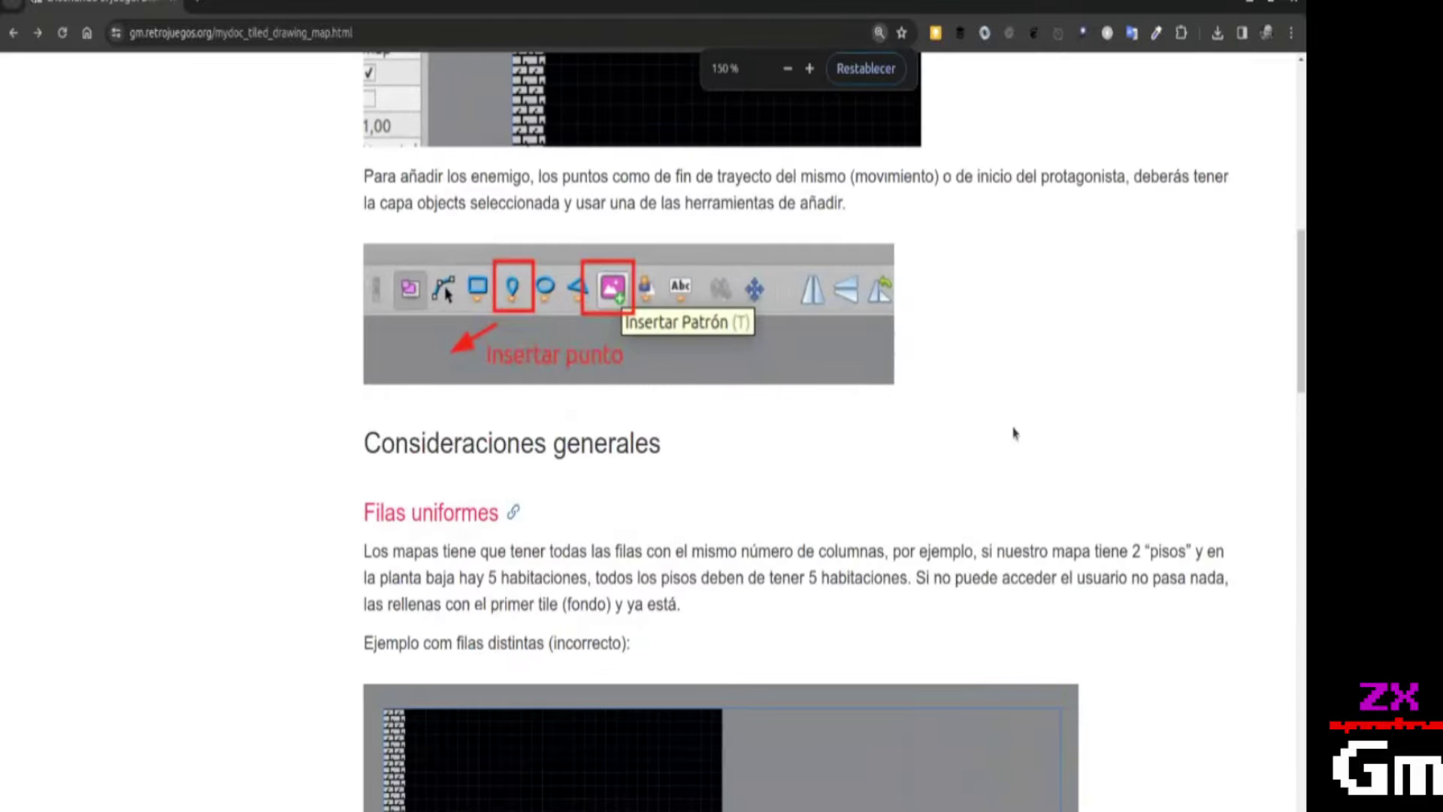
{"action": "scroll", "coordinate": [1014, 434], "scroll_direction": "down", "scroll_amount": 5}
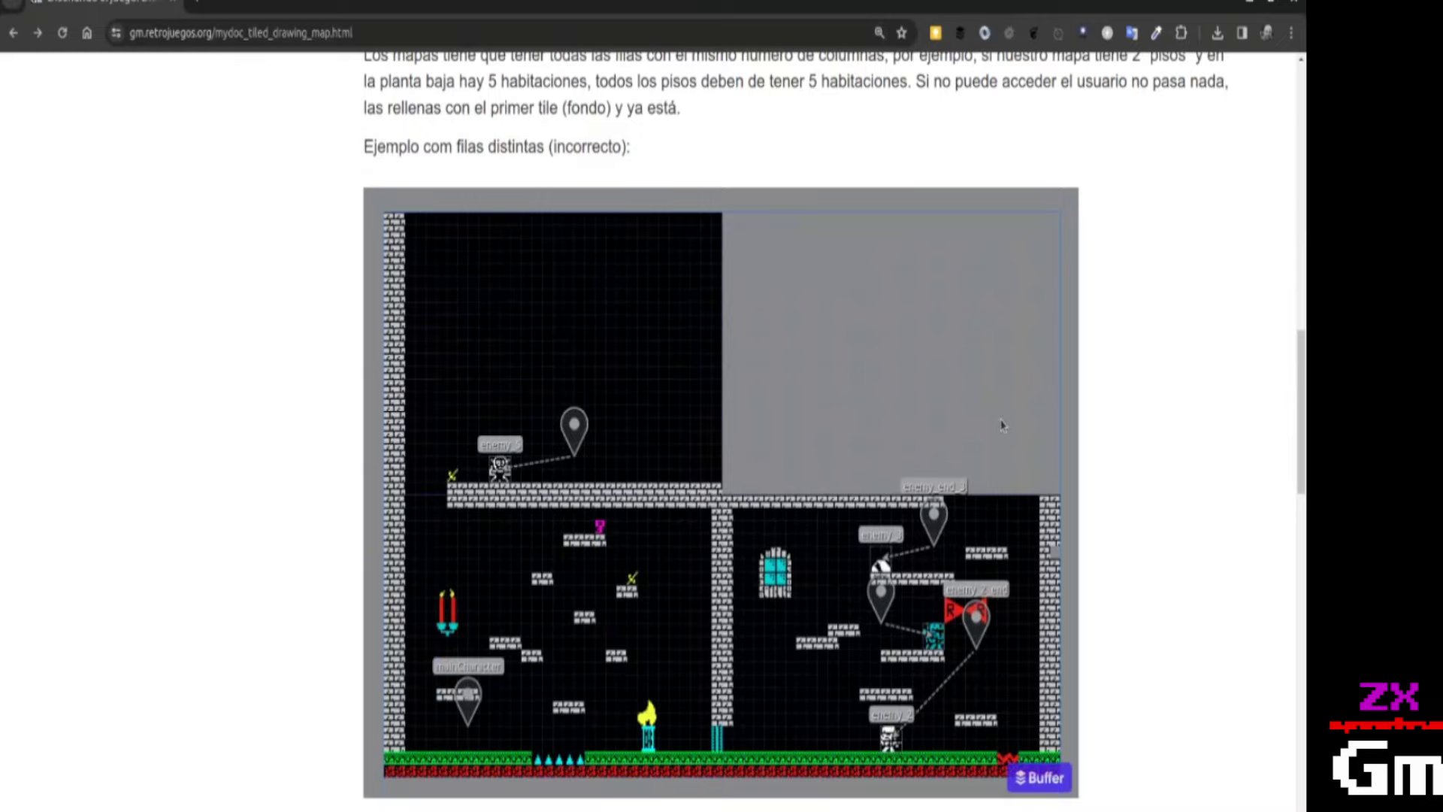
{"action": "scroll", "coordinate": [1003, 426], "scroll_direction": "up", "scroll_amount": 2}
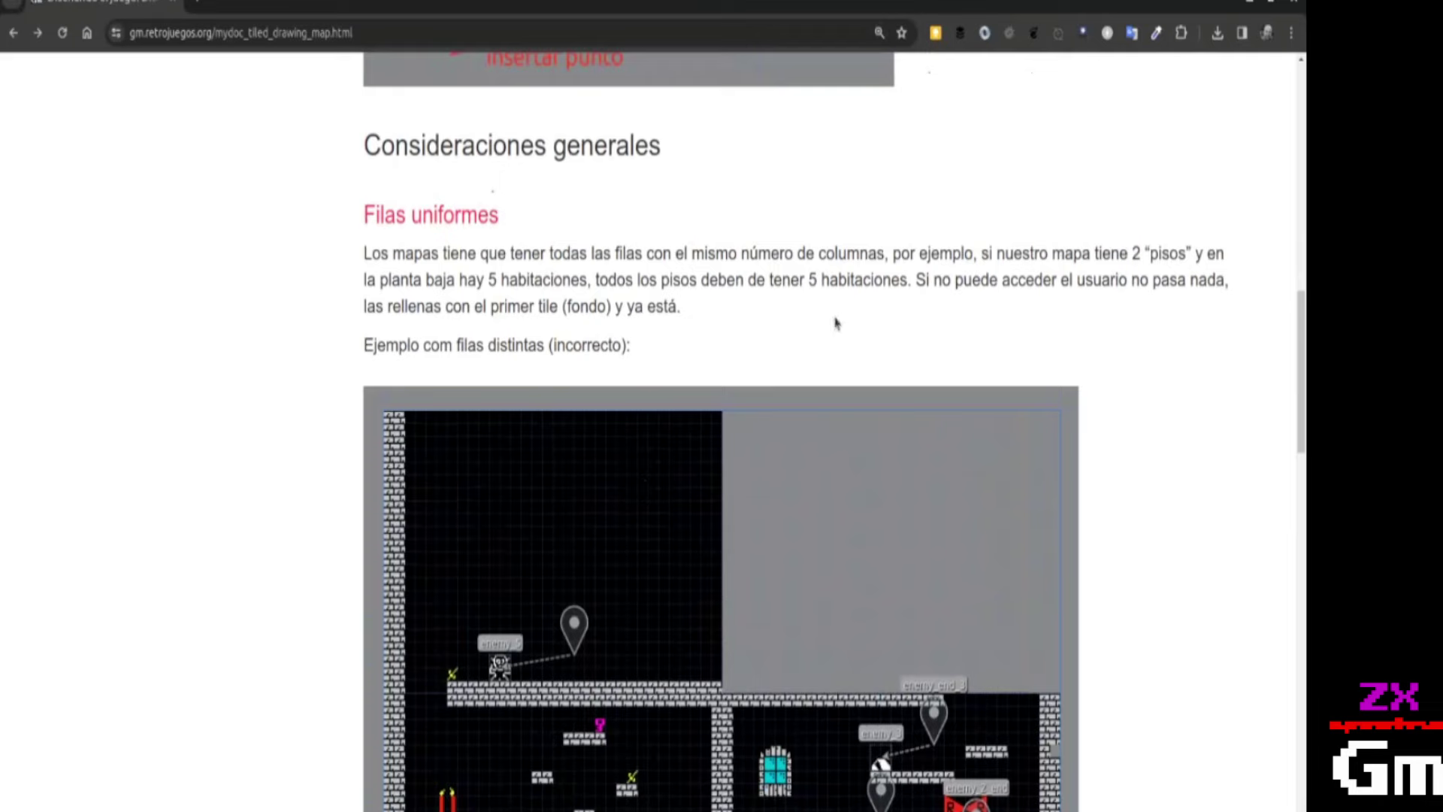
Switch to Tiled and hide the side panels to view the whole maps.tmx map.
{"action": "key", "text": "alt+Tab"}
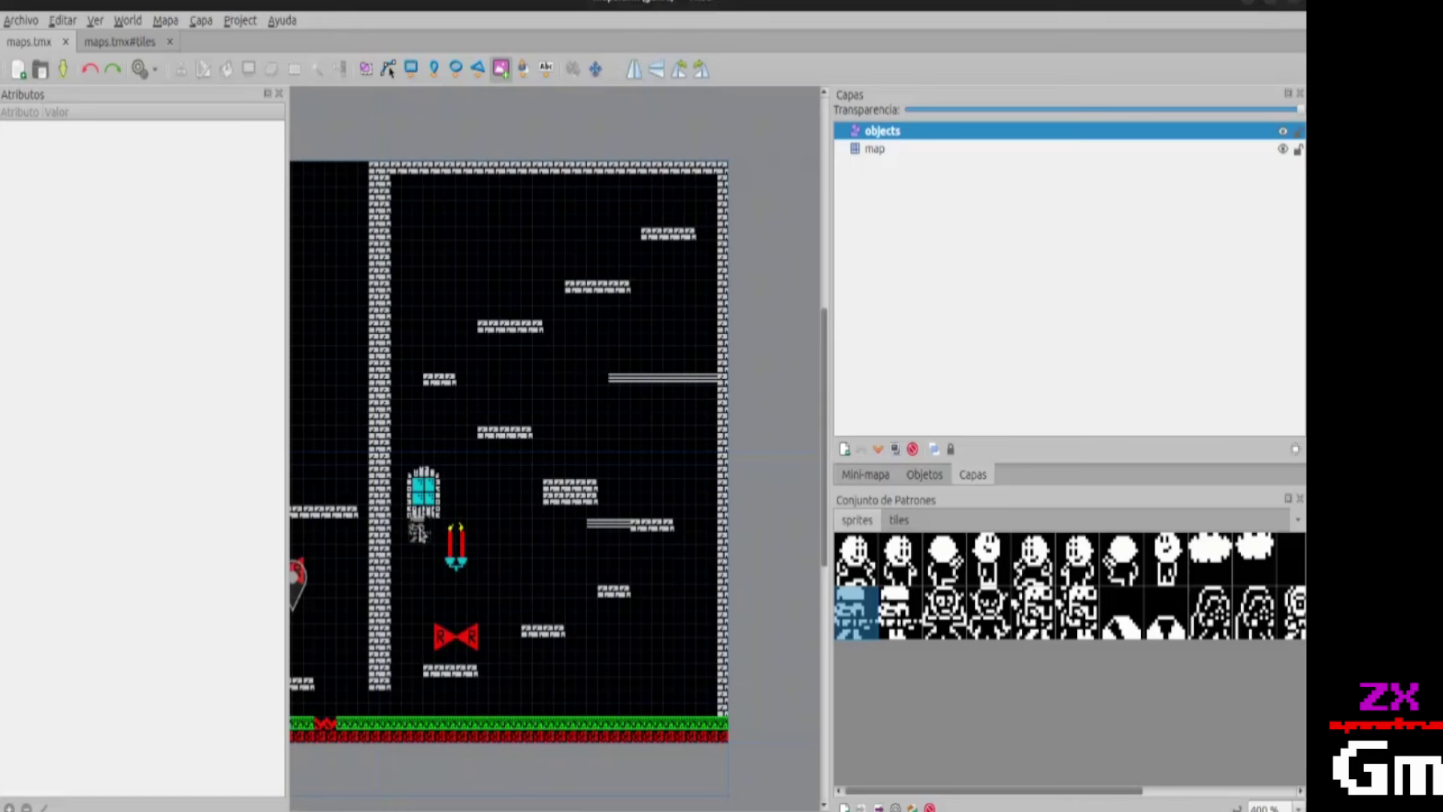
{"action": "key", "text": "ctrl+Tab"}
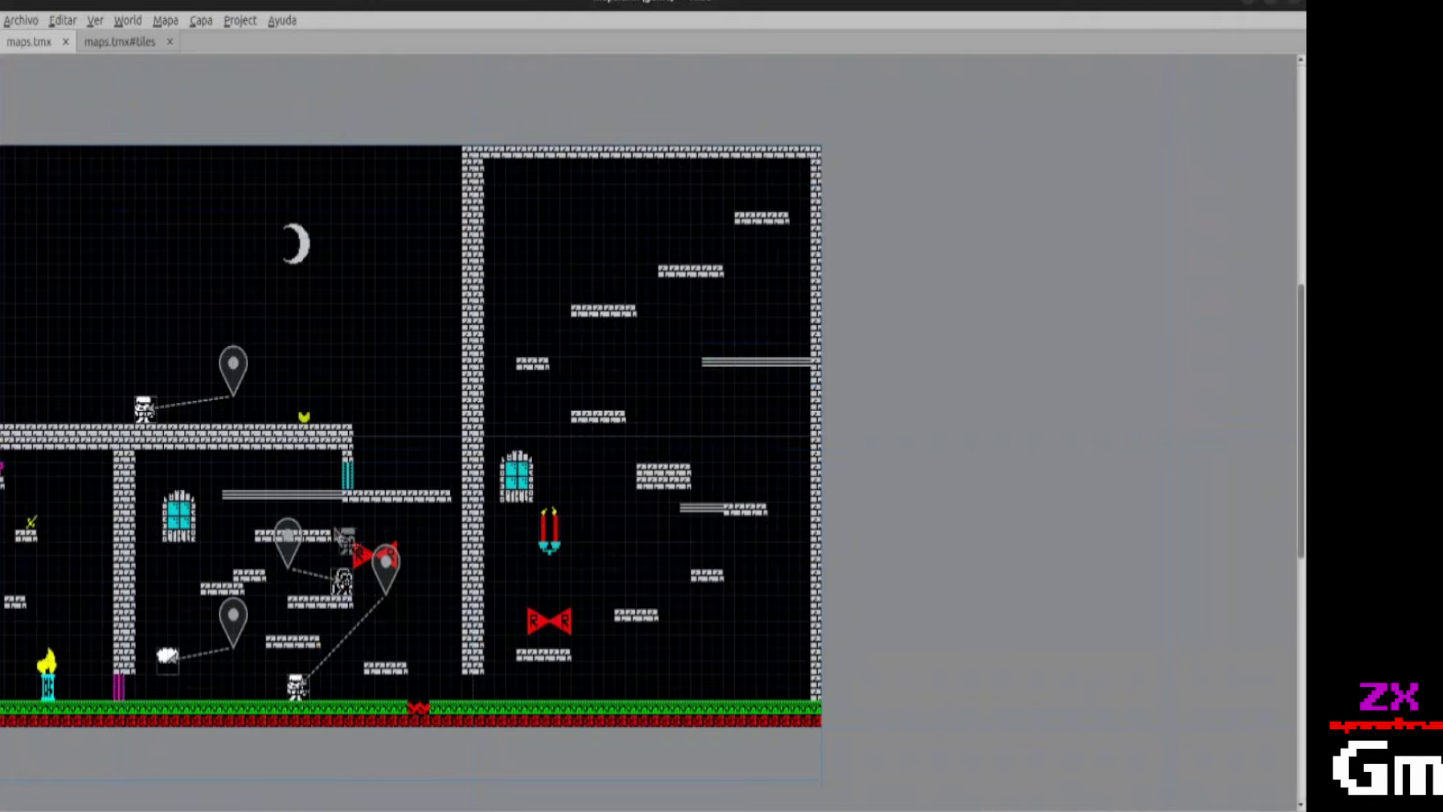
{"action": "scroll", "coordinate": [489, 549], "scroll_direction": "left", "scroll_amount": 4}
{"action": "scroll", "coordinate": [620, 541], "scroll_direction": "left", "scroll_amount": 1}
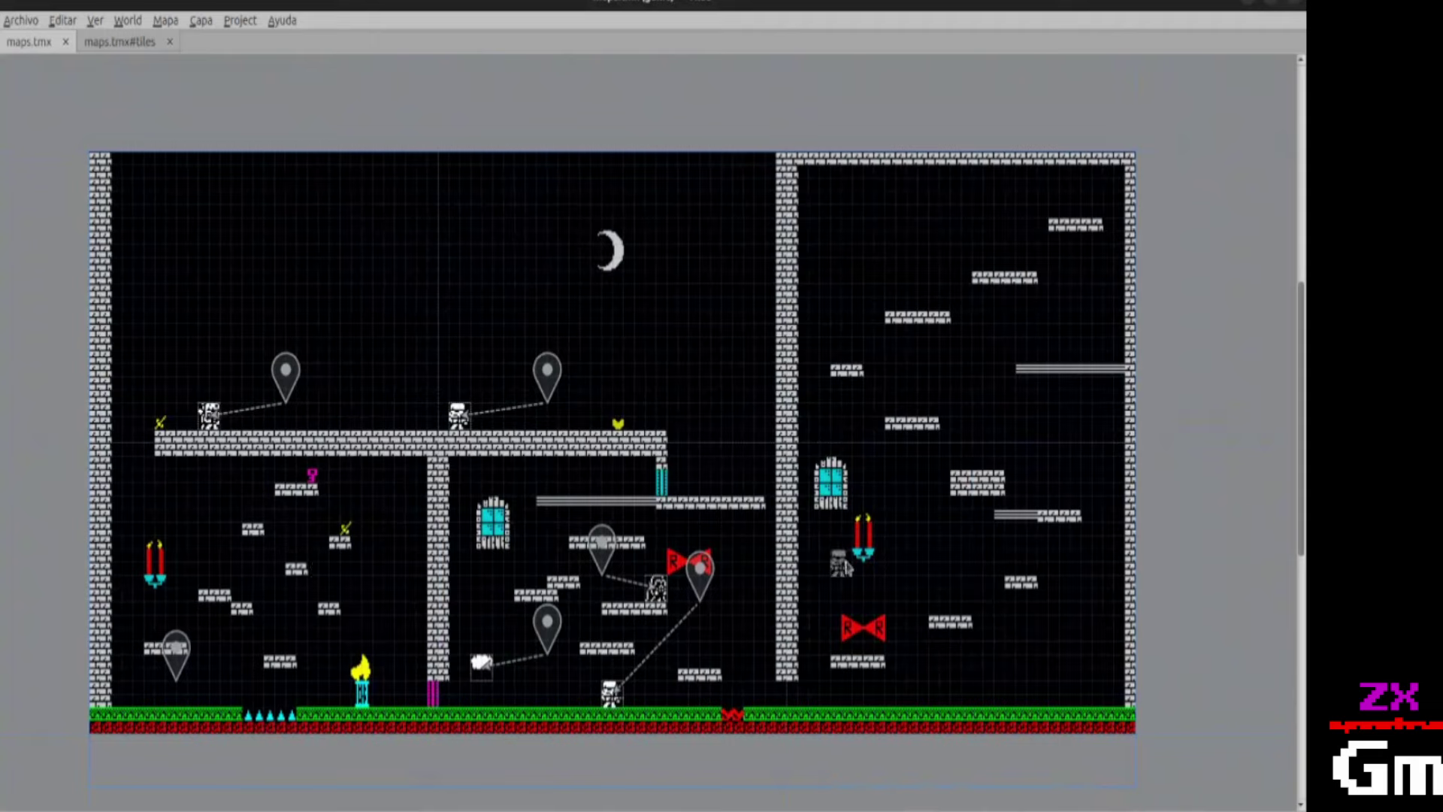
Switch to Chrome and review the "Habitaciones completas" and "Filas uniformes" rules with their example maps.
{"action": "key", "text": "alt+Tab"}
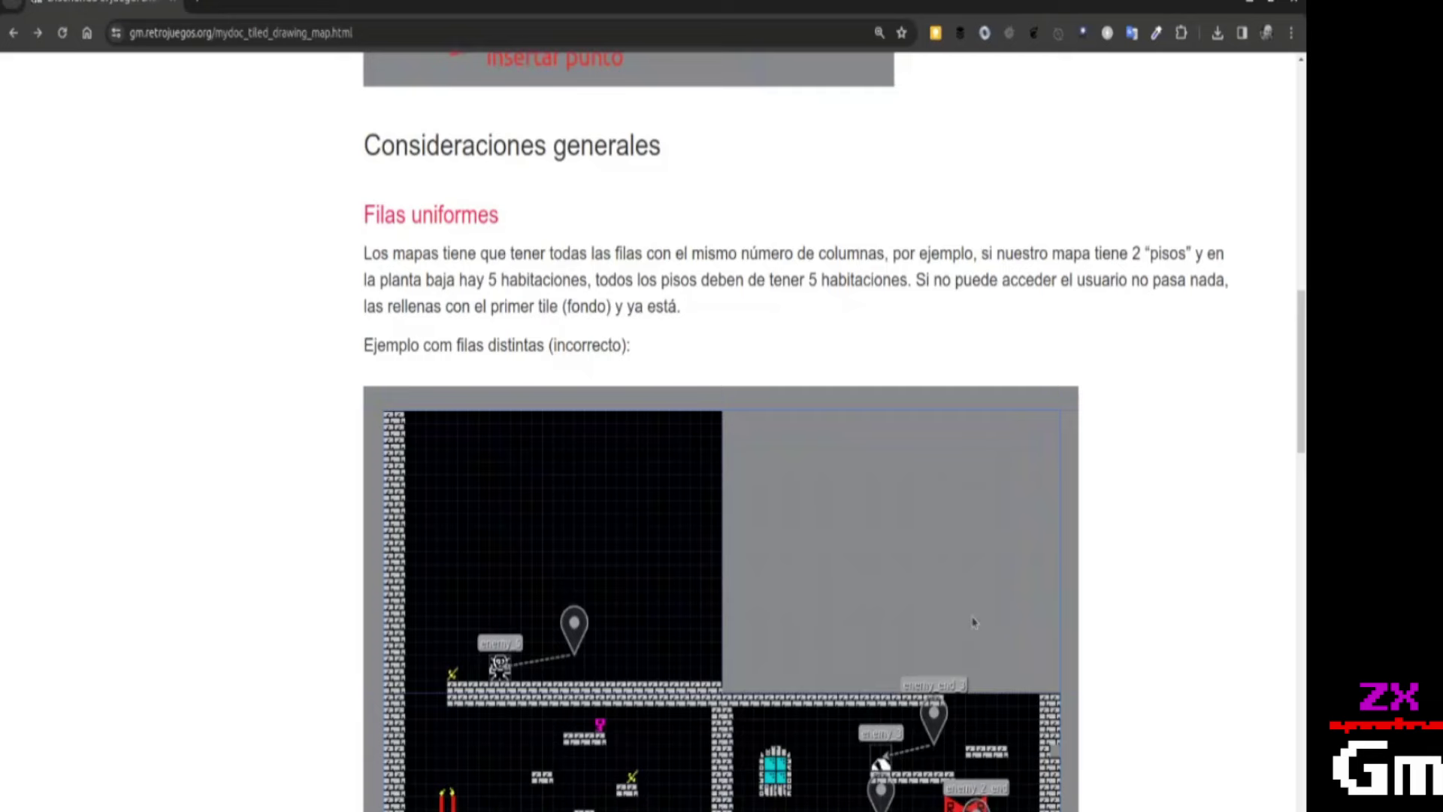
{"action": "scroll", "coordinate": [801, 485], "scroll_direction": "down", "scroll_amount": 15}
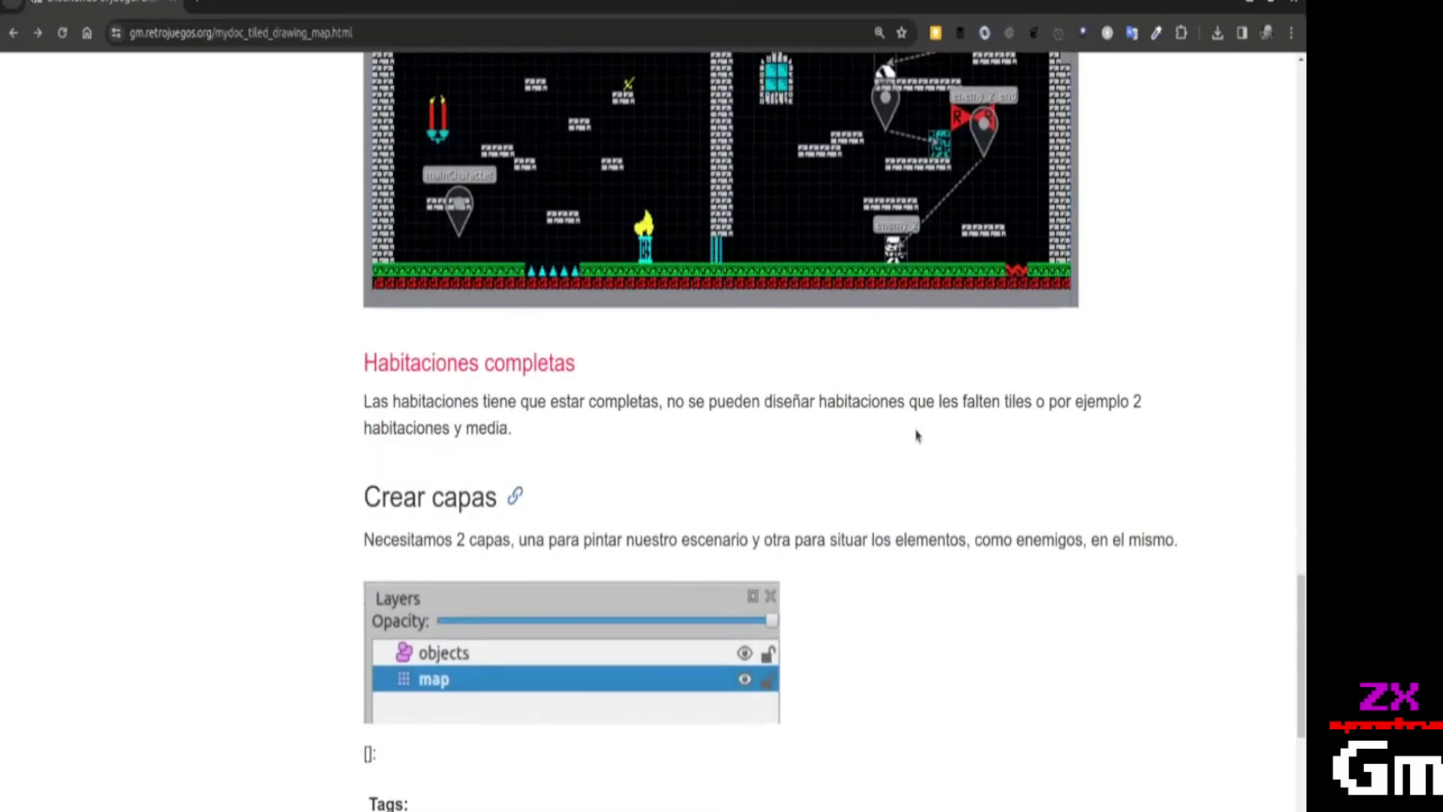
{"action": "scroll", "coordinate": [898, 452], "scroll_direction": "up", "scroll_amount": 5}
{"action": "scroll", "coordinate": [898, 451], "scroll_direction": "up", "scroll_amount": 9}
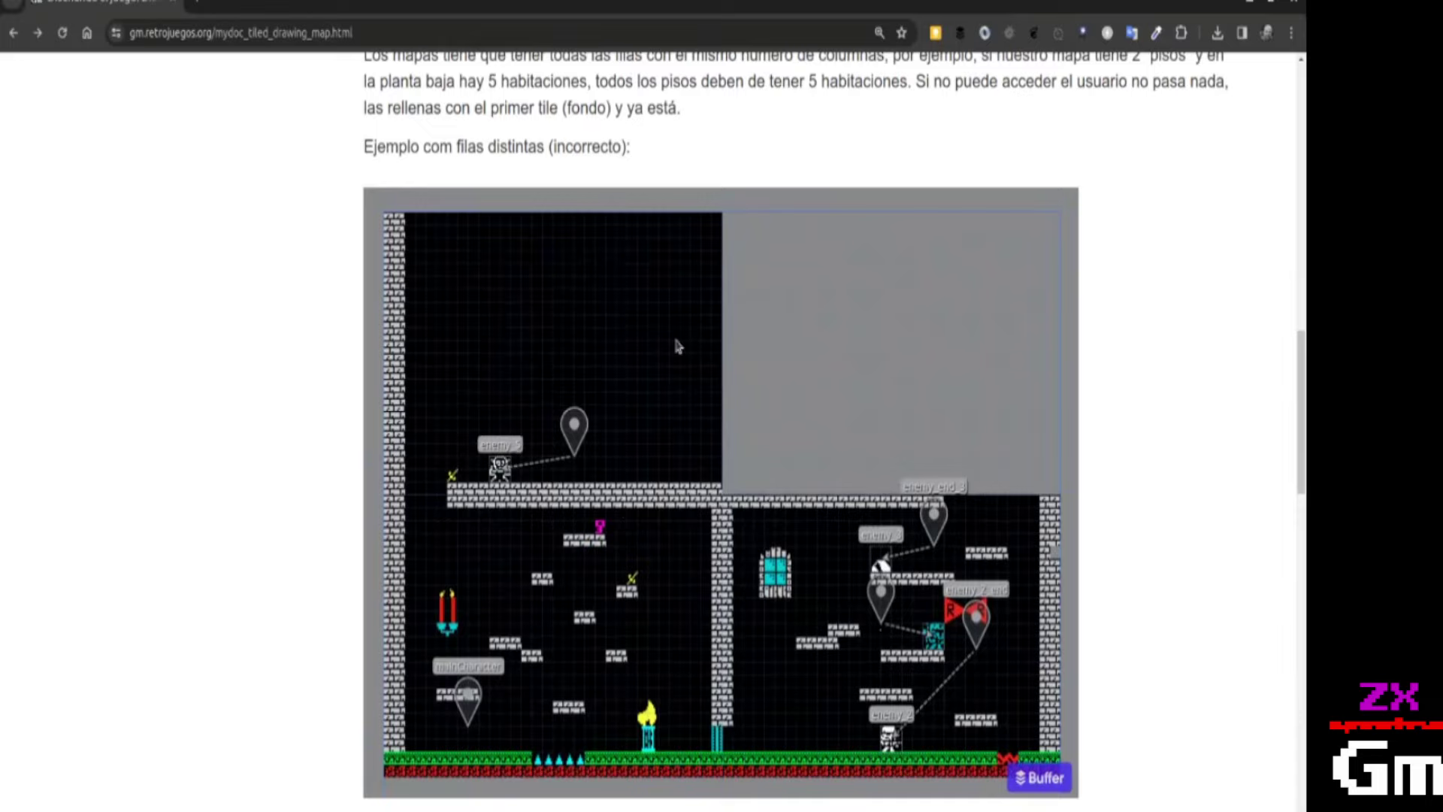
{"action": "scroll", "coordinate": [803, 372], "scroll_direction": "up", "scroll_amount": 1}
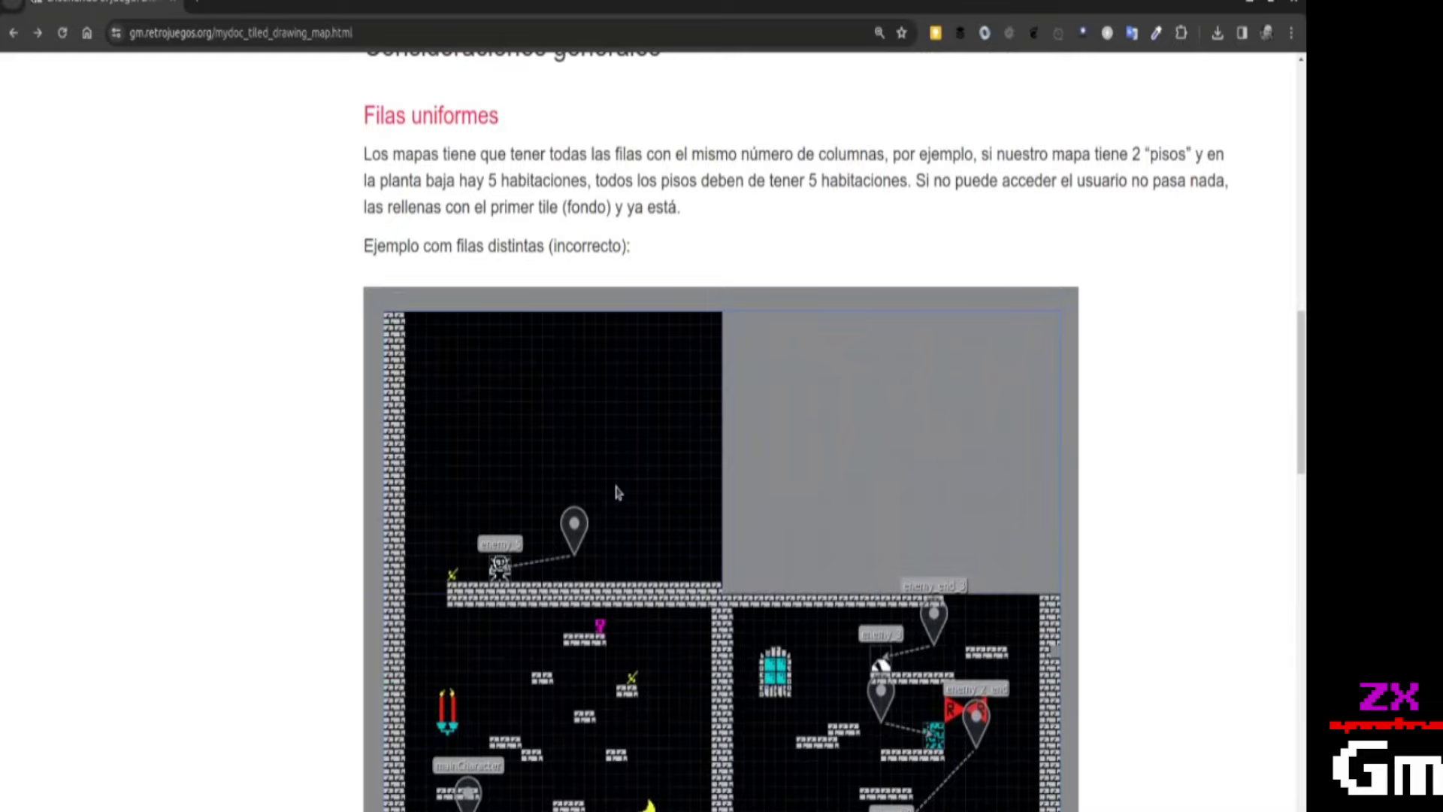
{"action": "scroll", "coordinate": [865, 723], "scroll_direction": "down", "scroll_amount": 3}
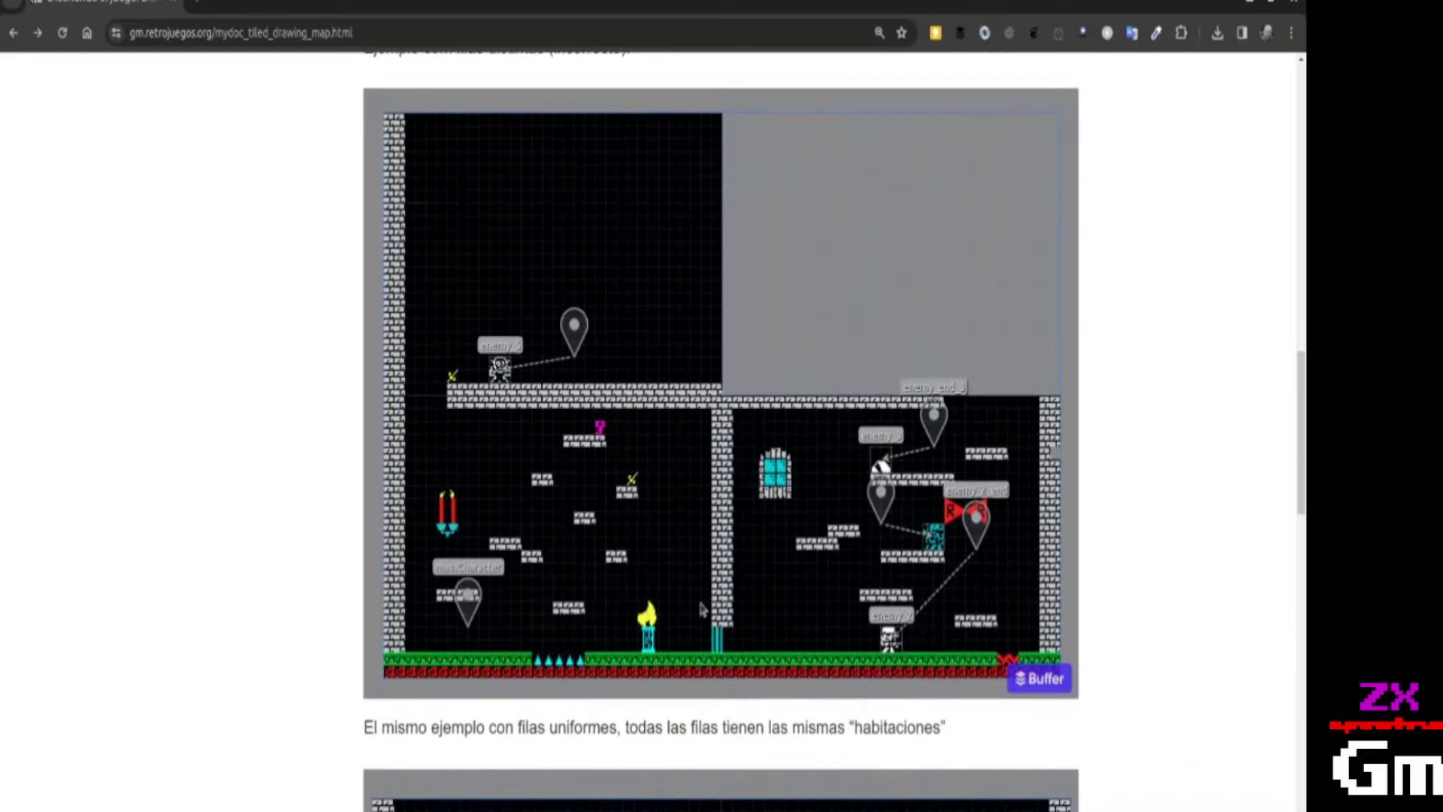
{"action": "scroll", "coordinate": [863, 596], "scroll_direction": "up", "scroll_amount": 3}
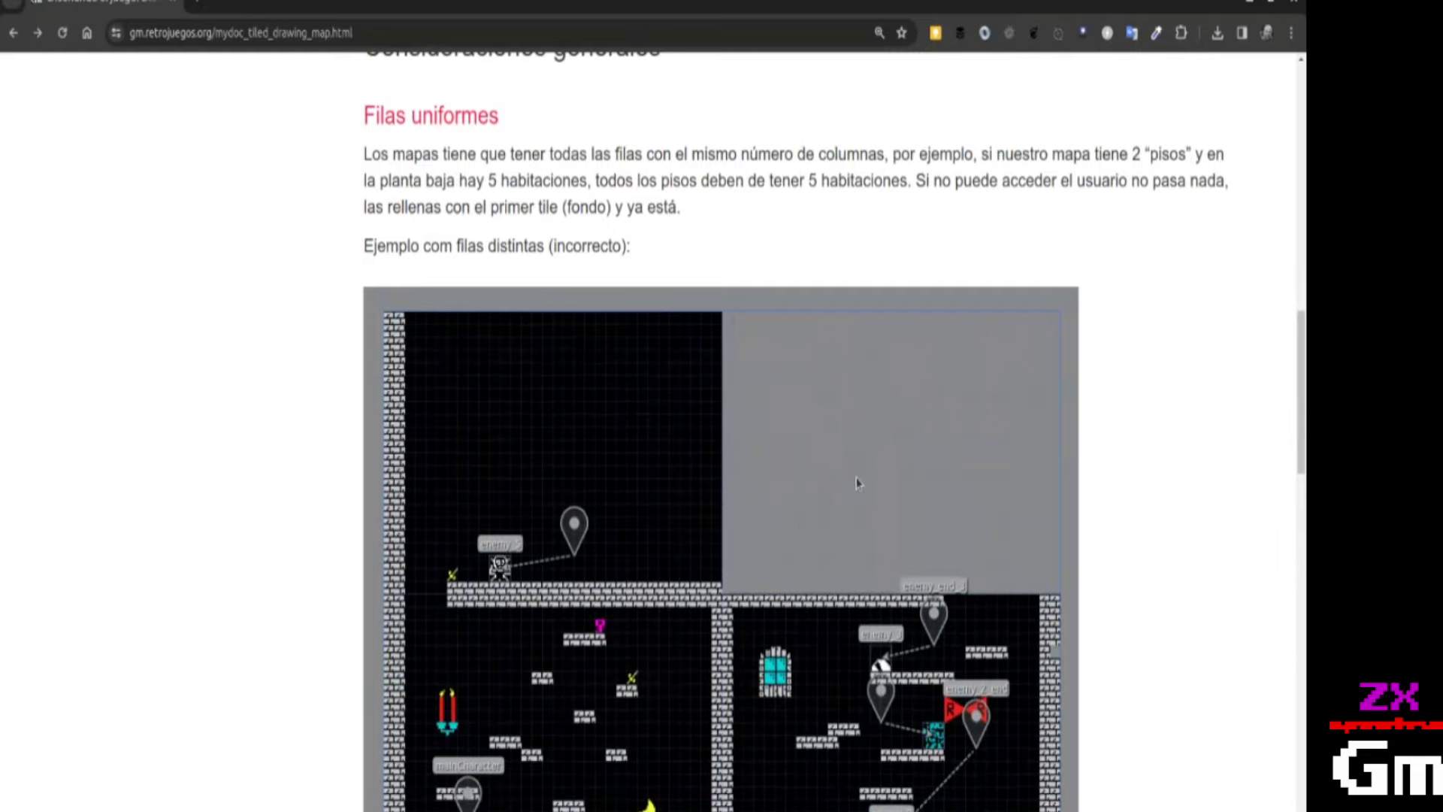
Compare the maps.tmx map in Tiled with the documentation's incorrect unequal-rows example in Chrome, ending back in Tiled.
{"action": "key", "text": "alt+Tab"}
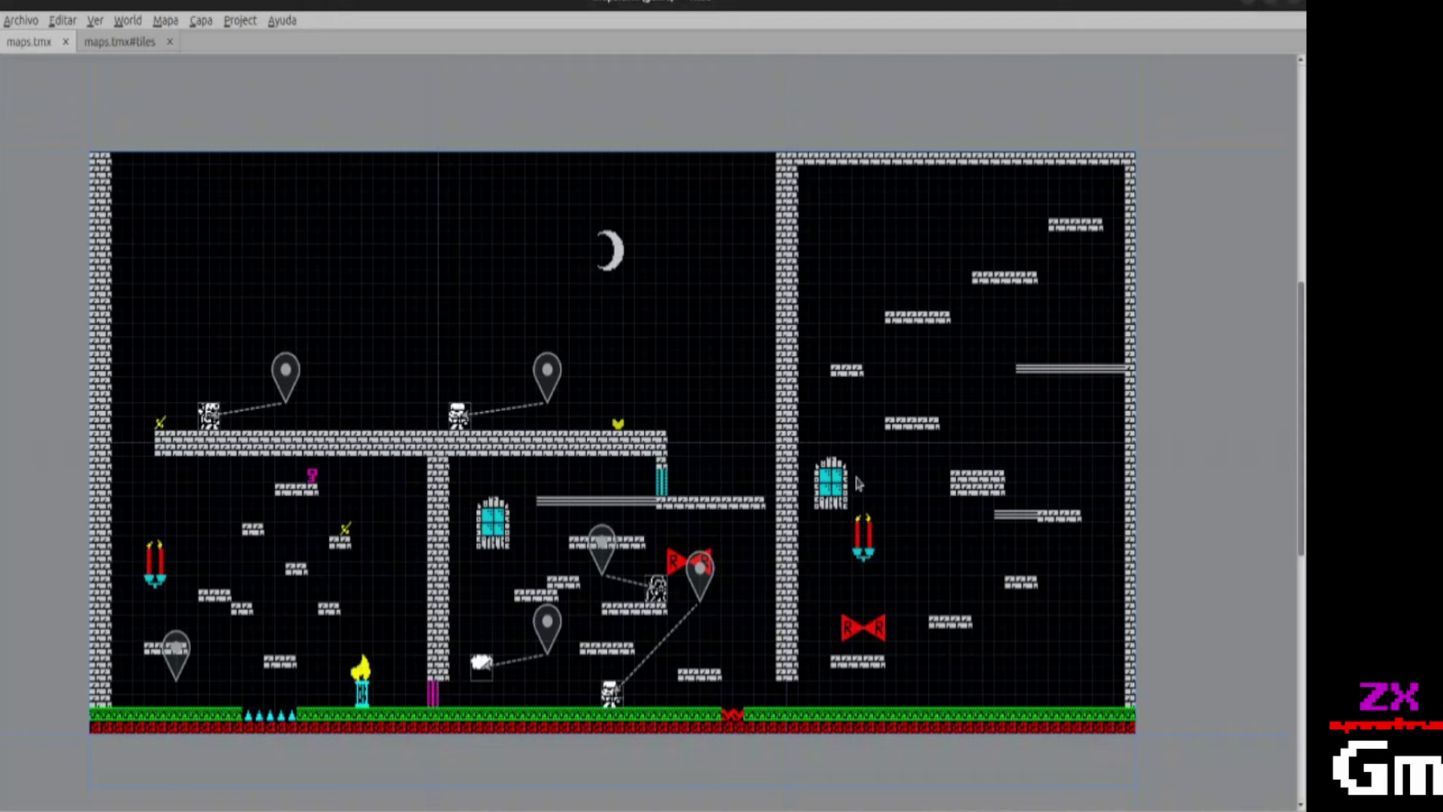
{"action": "key", "text": "alt+Tab"}
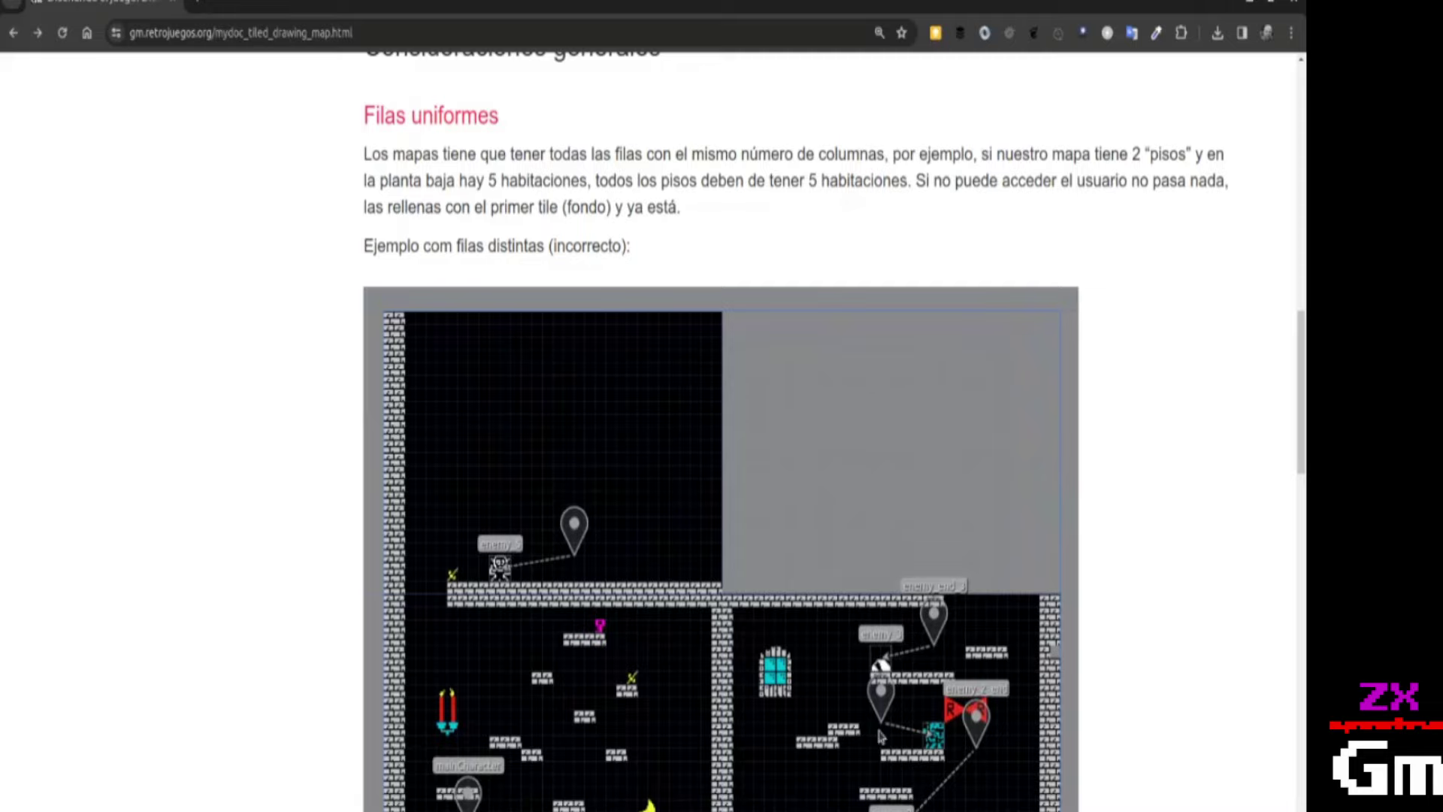
{"action": "scroll", "coordinate": [489, 714], "scroll_direction": "down", "scroll_amount": 2}
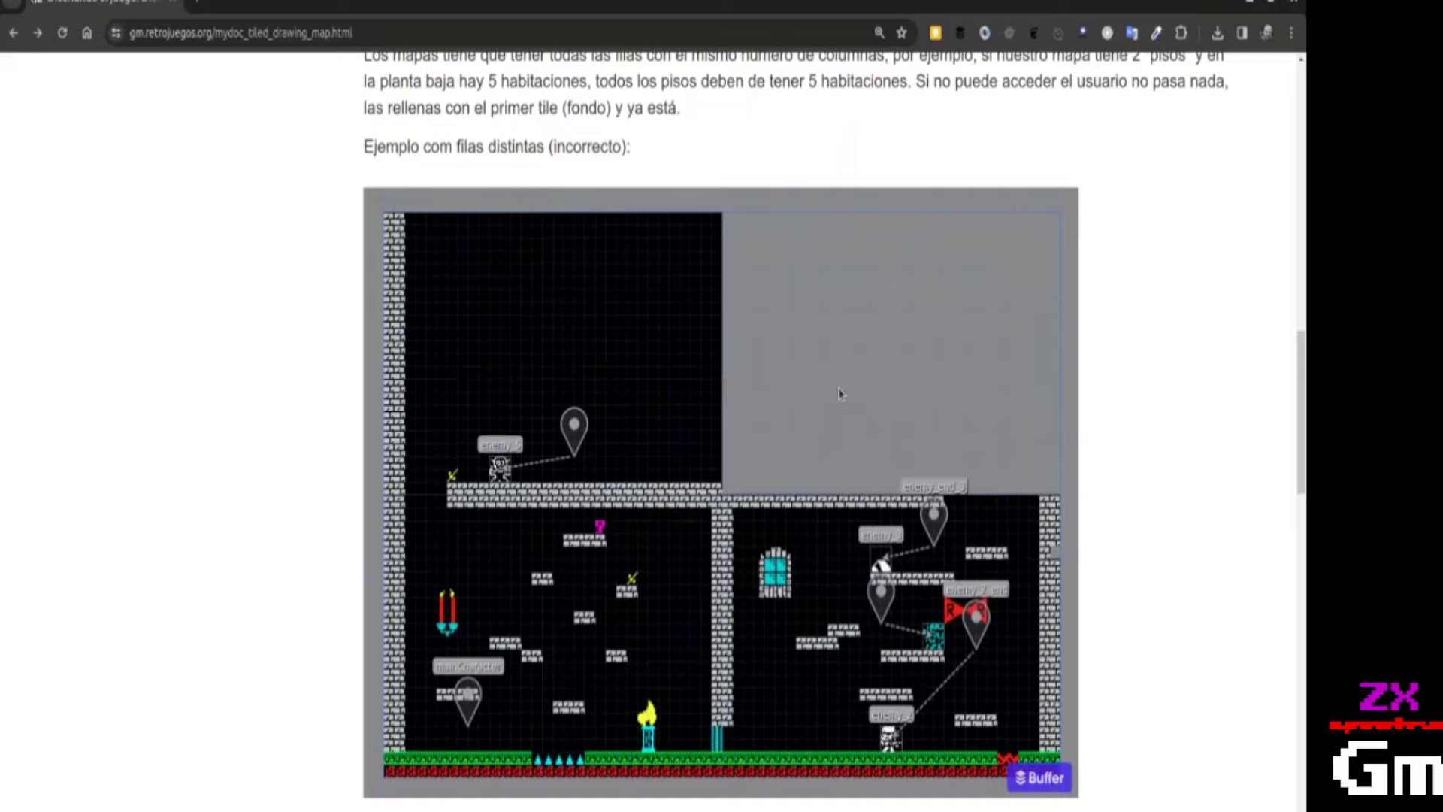
{"action": "key", "text": "alt+Tab"}
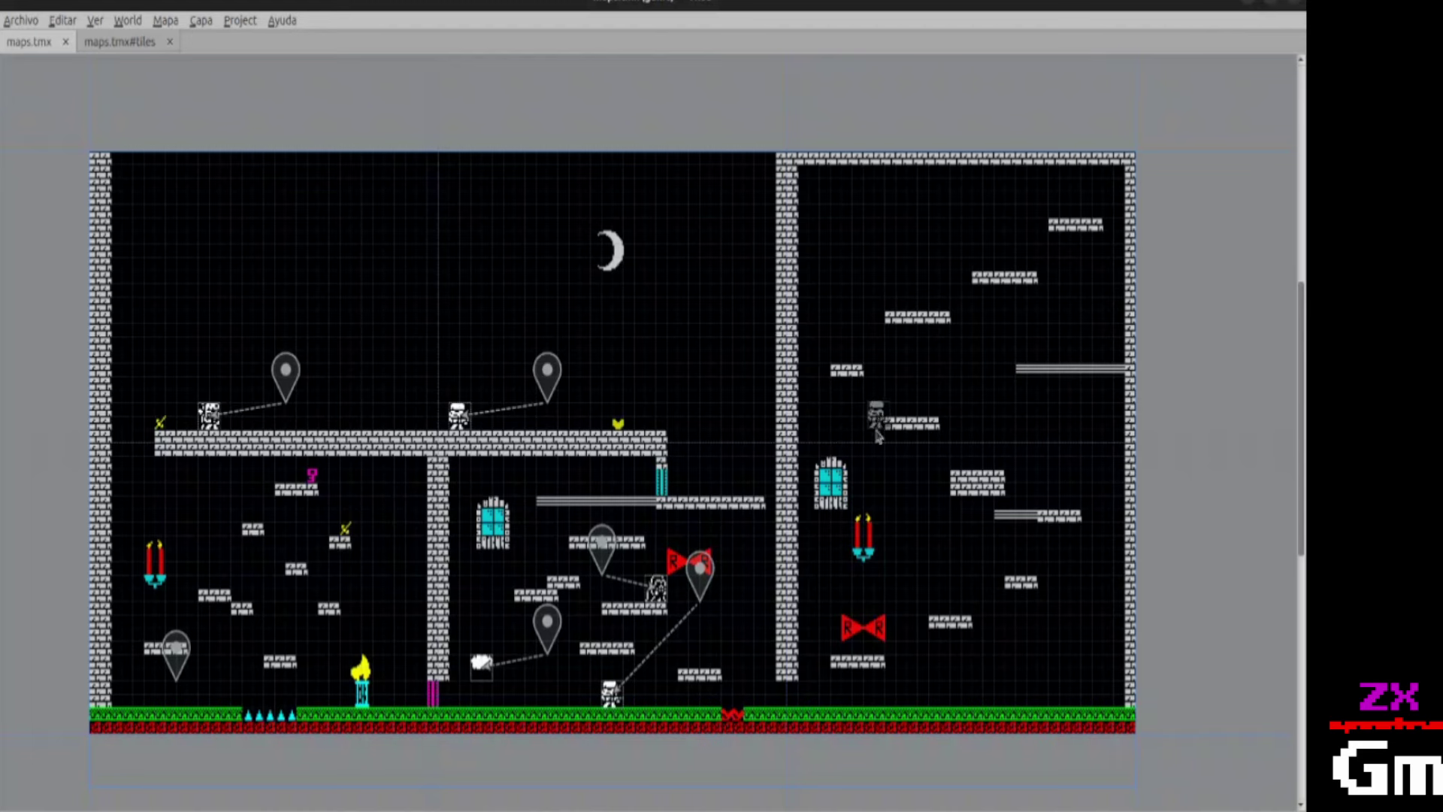
Restore the panels and draw a horizontal line of solid brick tiles on the map layer, separating the upper and lower rightmost rooms.
{"action": "key", "text": "Tab"}
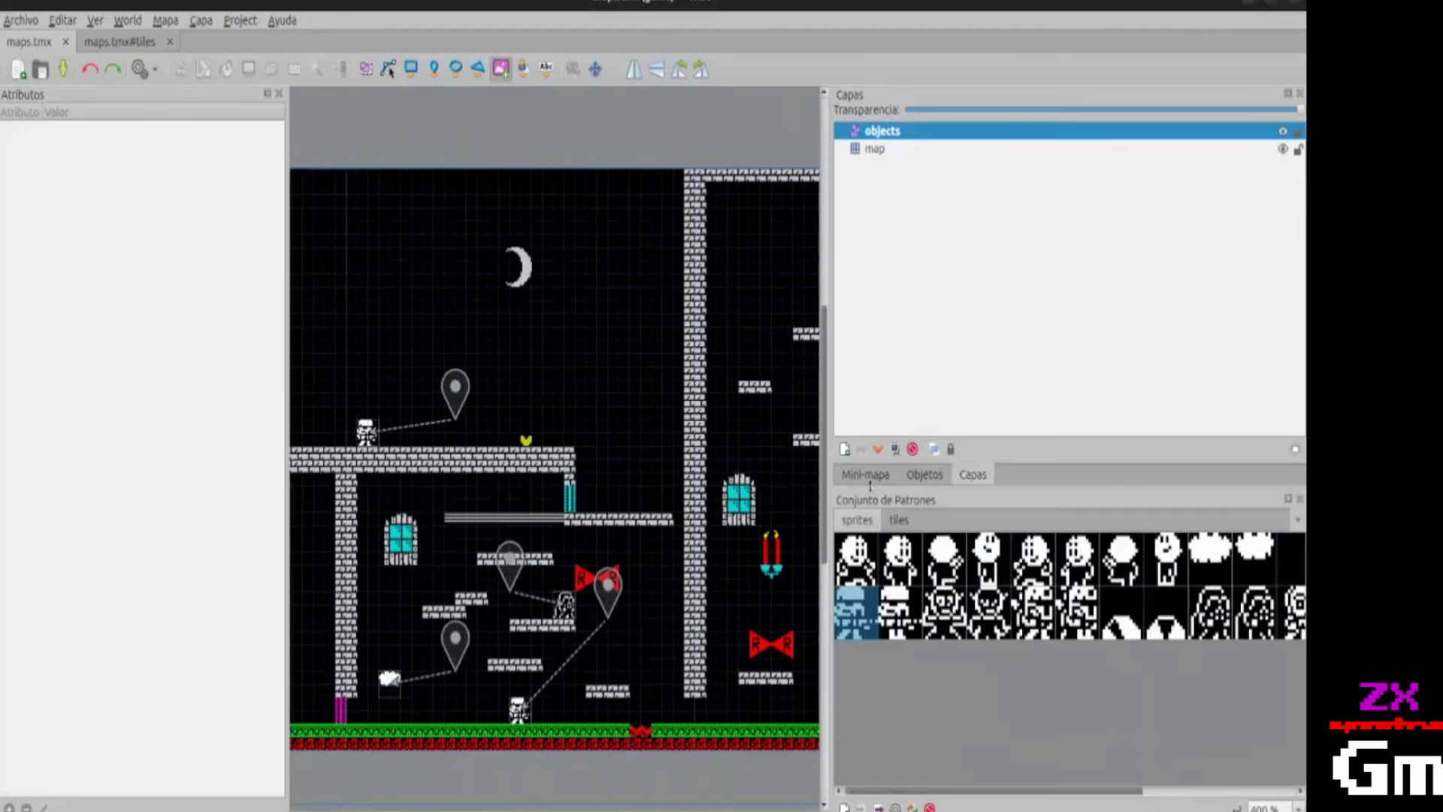
{"action": "left_click", "coordinate": [870, 154]}
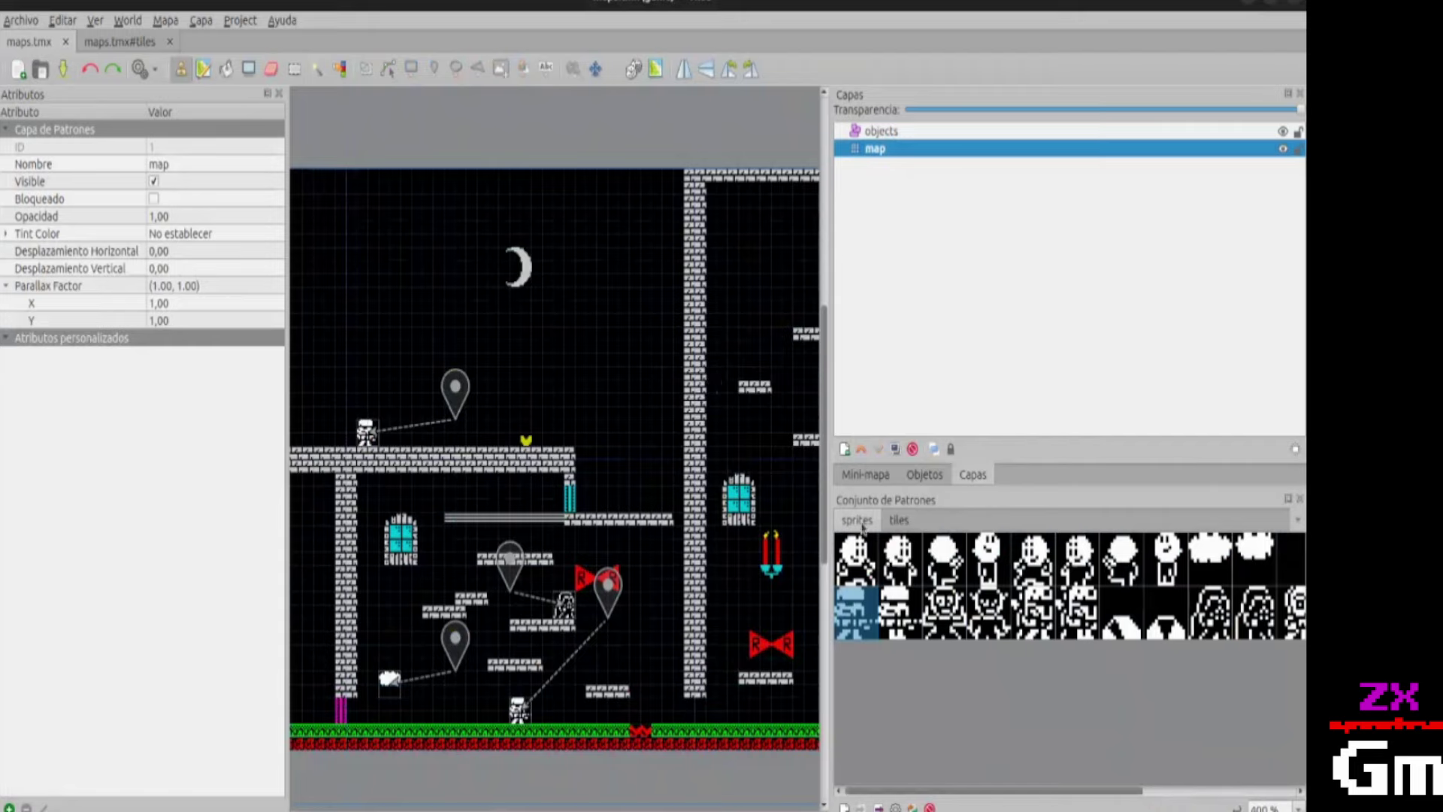
{"action": "left_click", "coordinate": [898, 519]}
{"action": "left_click", "coordinate": [887, 547]}
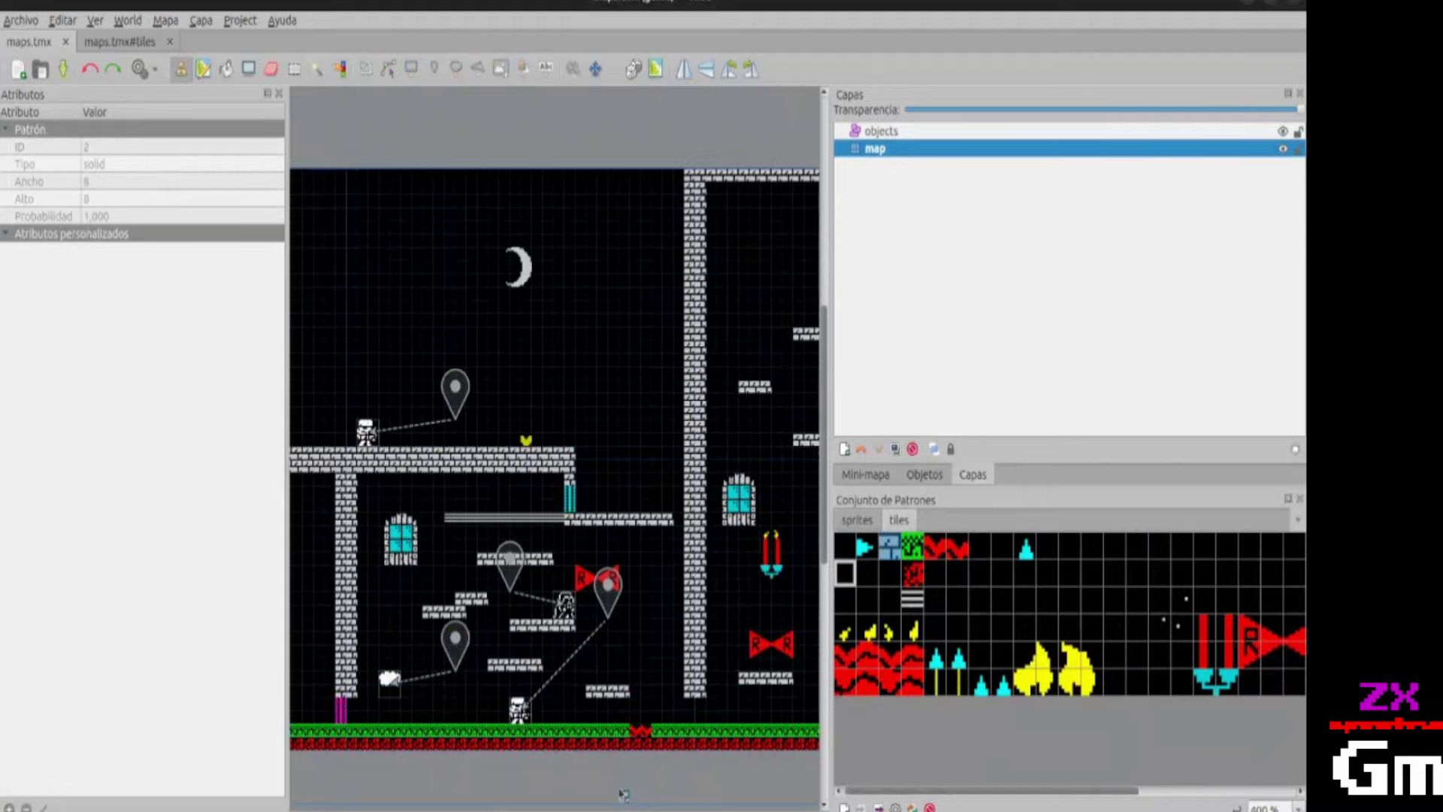
{"action": "scroll", "coordinate": [650, 760], "scroll_direction": "right", "scroll_amount": 5}
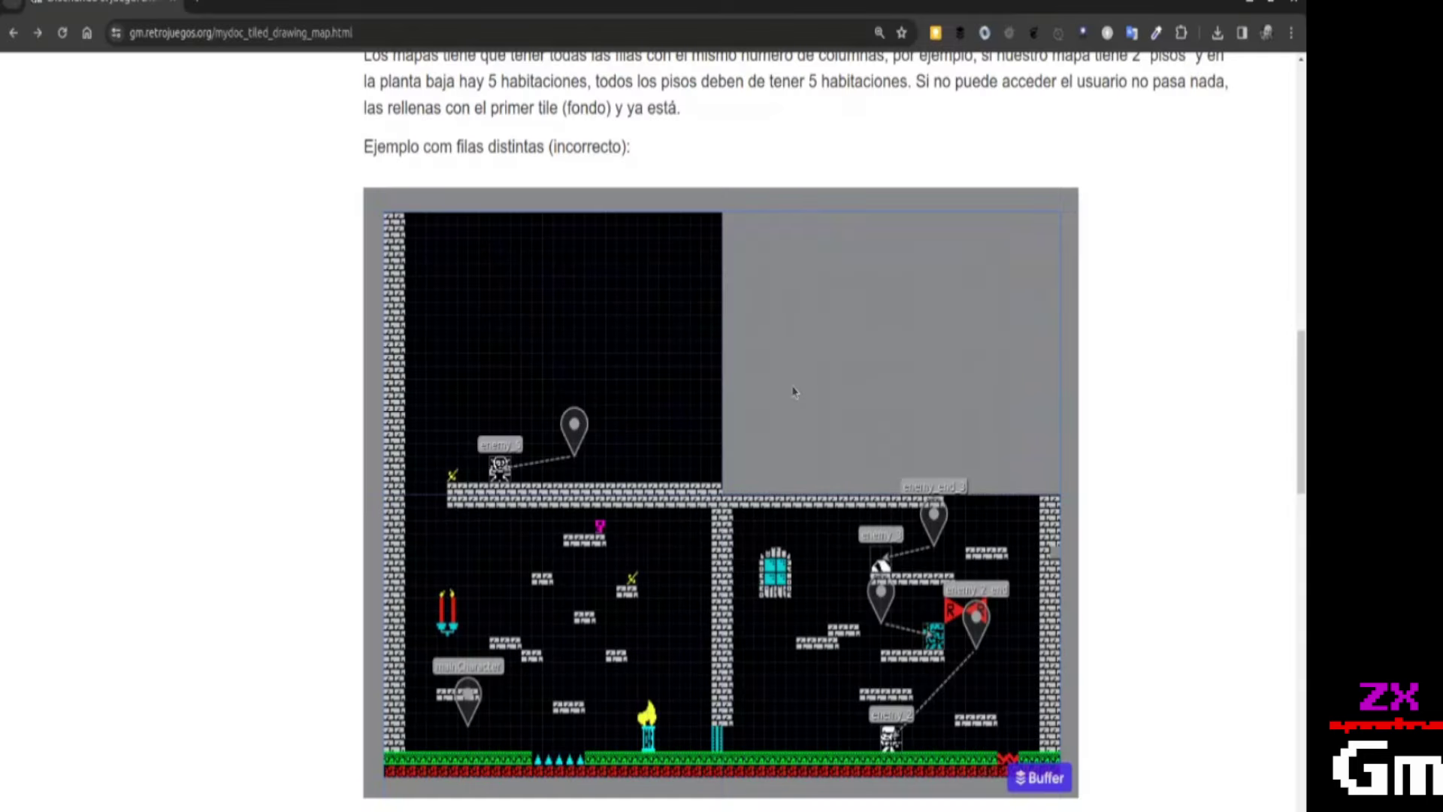
{"action": "key", "text": "alt+Tab"}
{"action": "key", "text": "alt+Tab"}
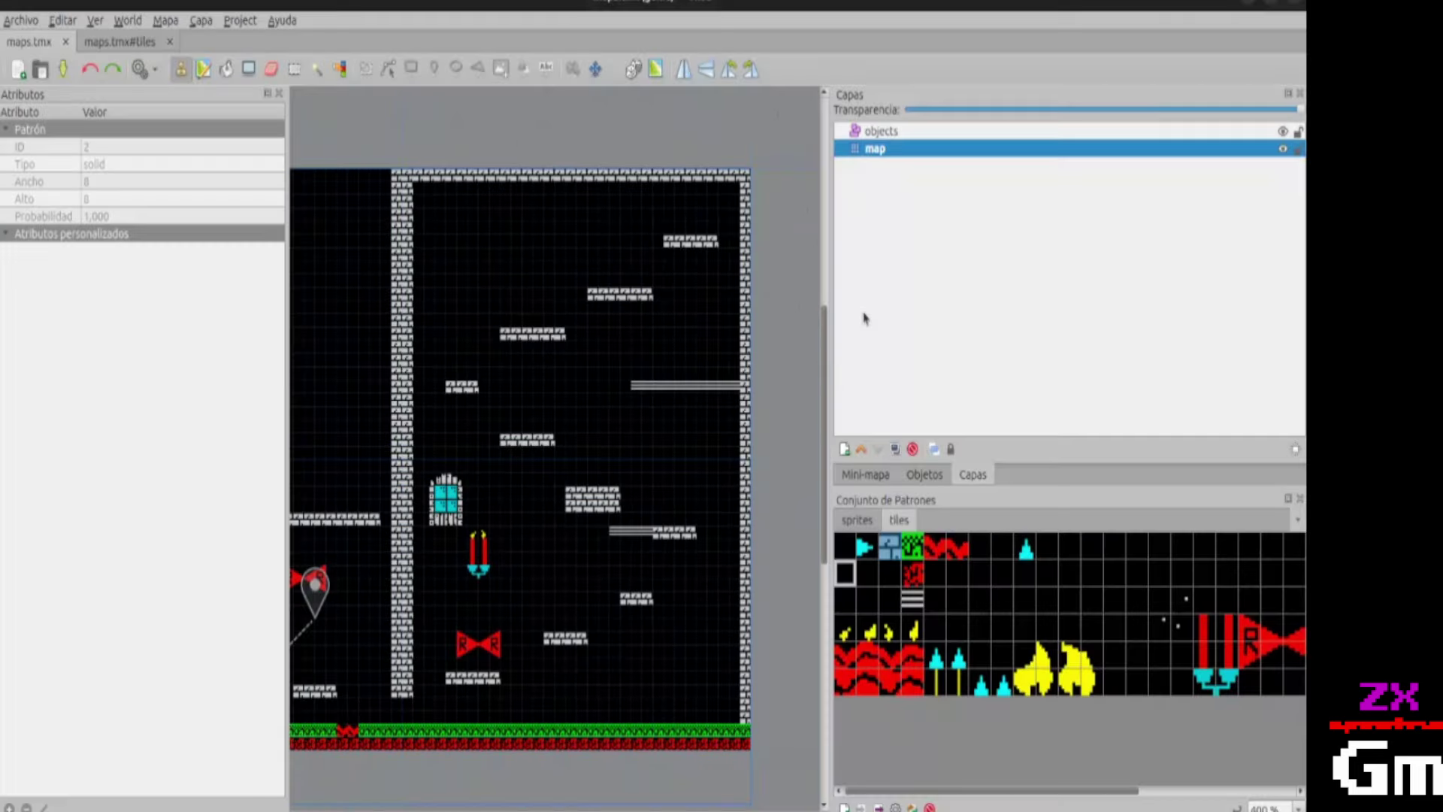
{"action": "left_click", "coordinate": [417, 466]}
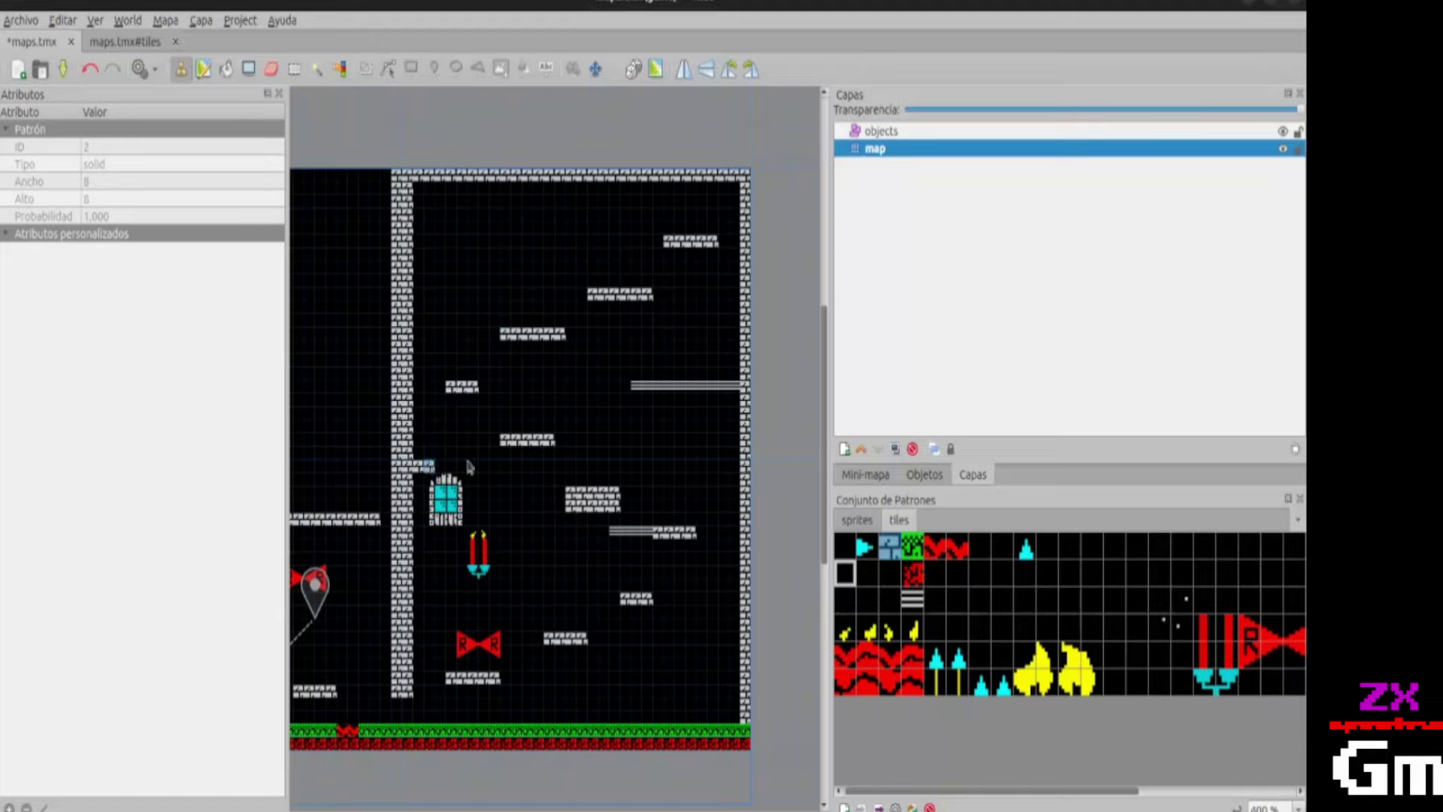
{"action": "key", "text": "ctrl+z"}
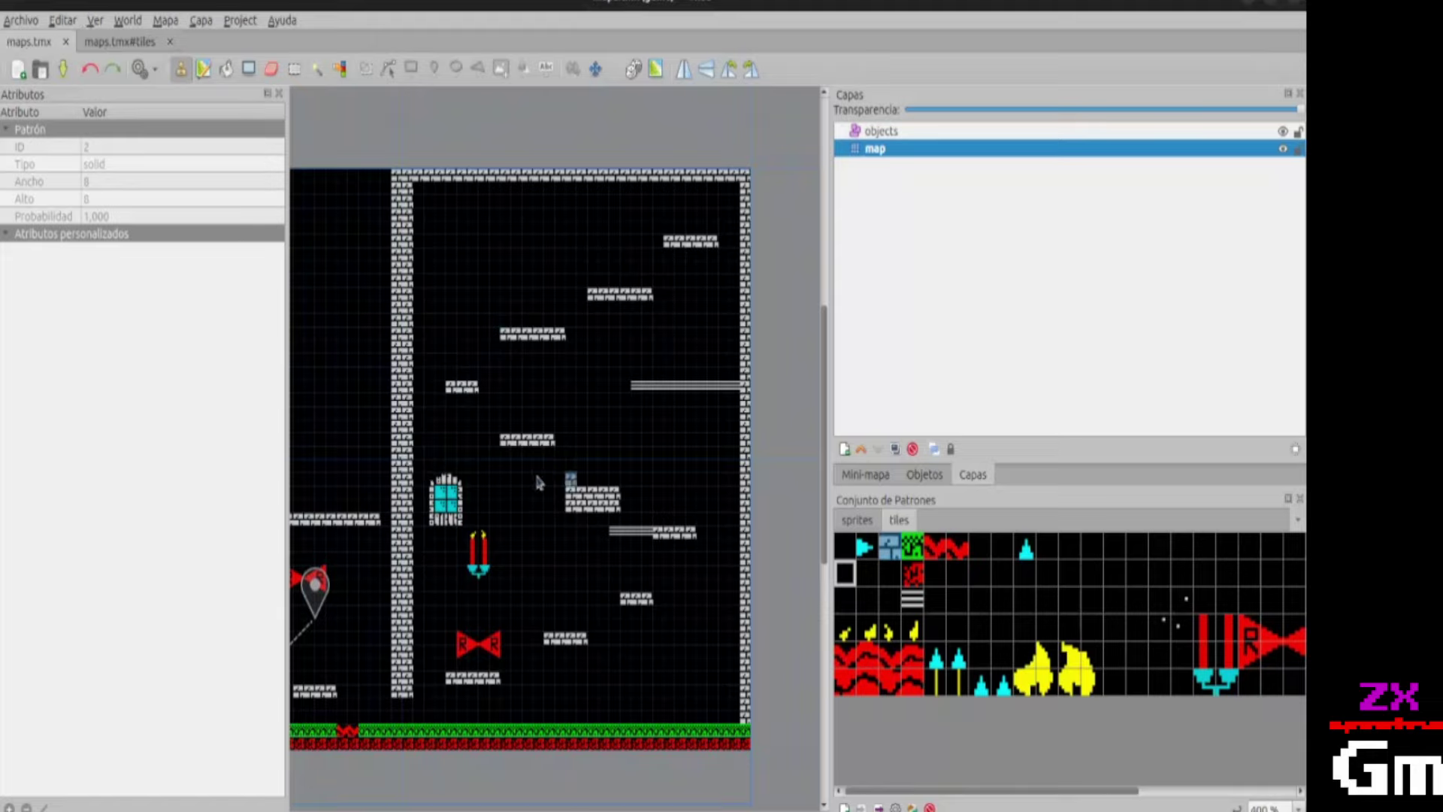
{"action": "left_click_drag", "start_coordinate": [412, 466], "coordinate": [728, 470], "text": "shift"}
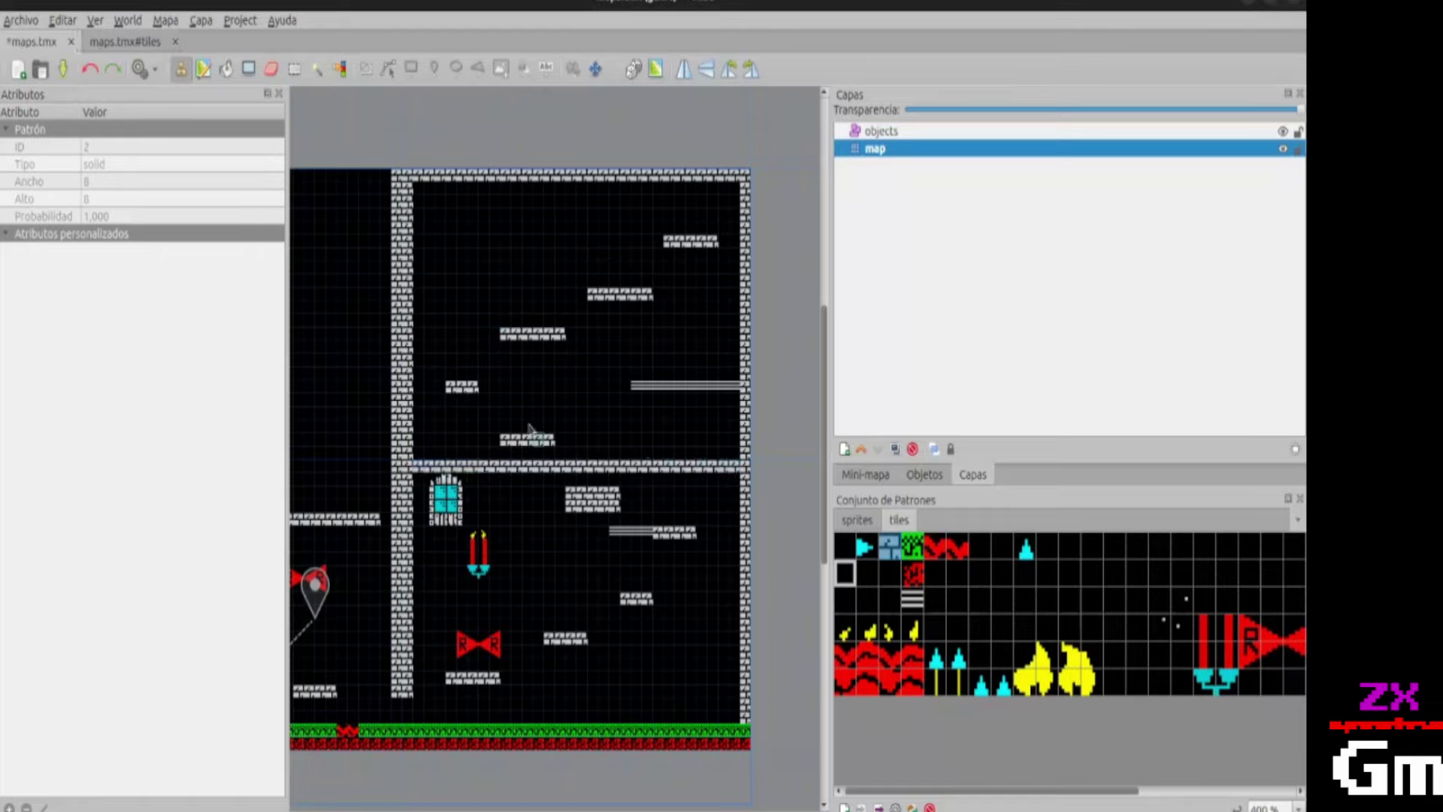
Erase parts of the two leftmost upper platforms in the upper rightmost room using the empty background tile, and save the map.
{"action": "left_click", "coordinate": [845, 544]}
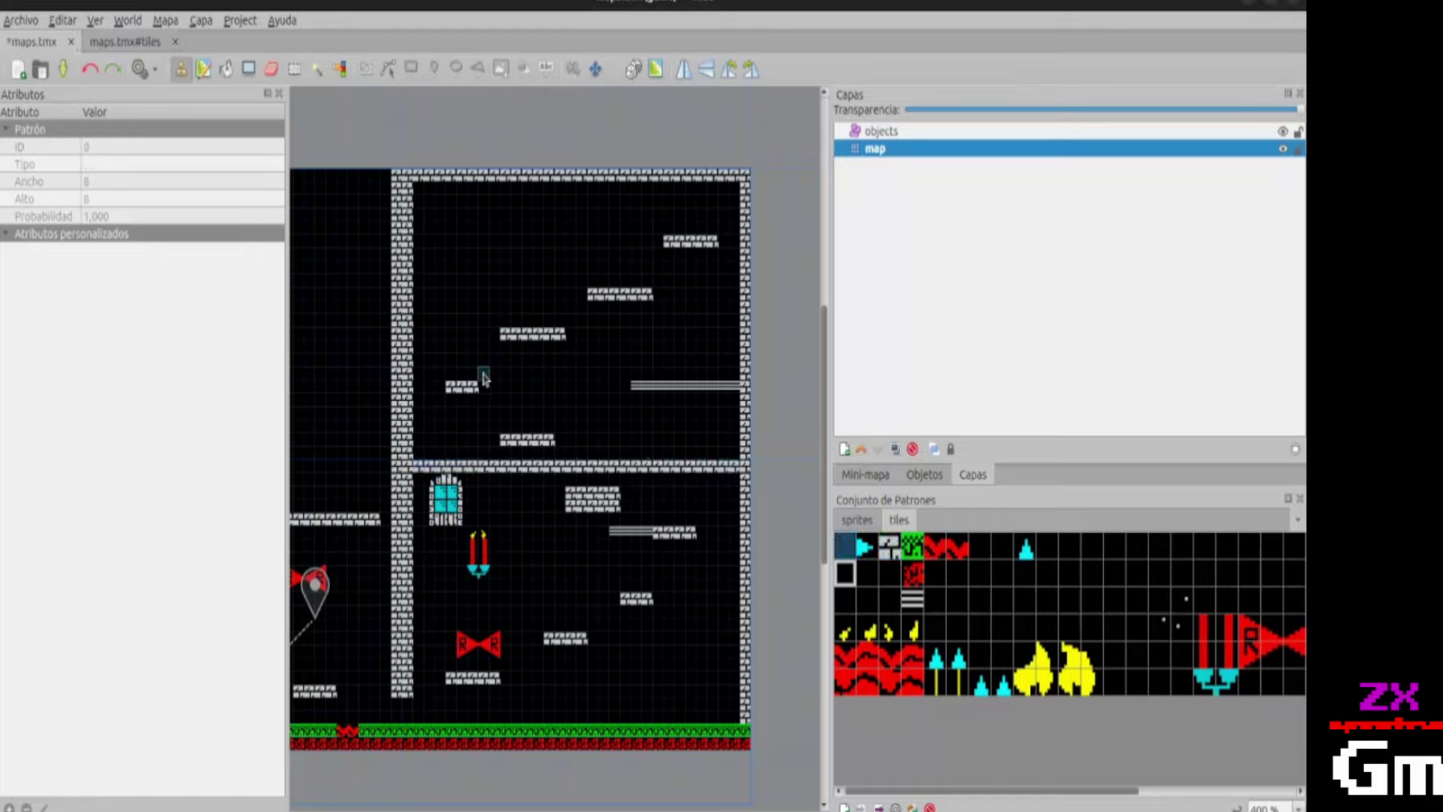
{"action": "mouse_move", "coordinate": [478, 372]}
{"action": "left_mouse_down"}
{"action": "mouse_move", "coordinate": [455, 383]}
{"action": "mouse_move", "coordinate": [519, 339]}
{"action": "mouse_move", "coordinate": [464, 391]}
{"action": "left_mouse_up"}
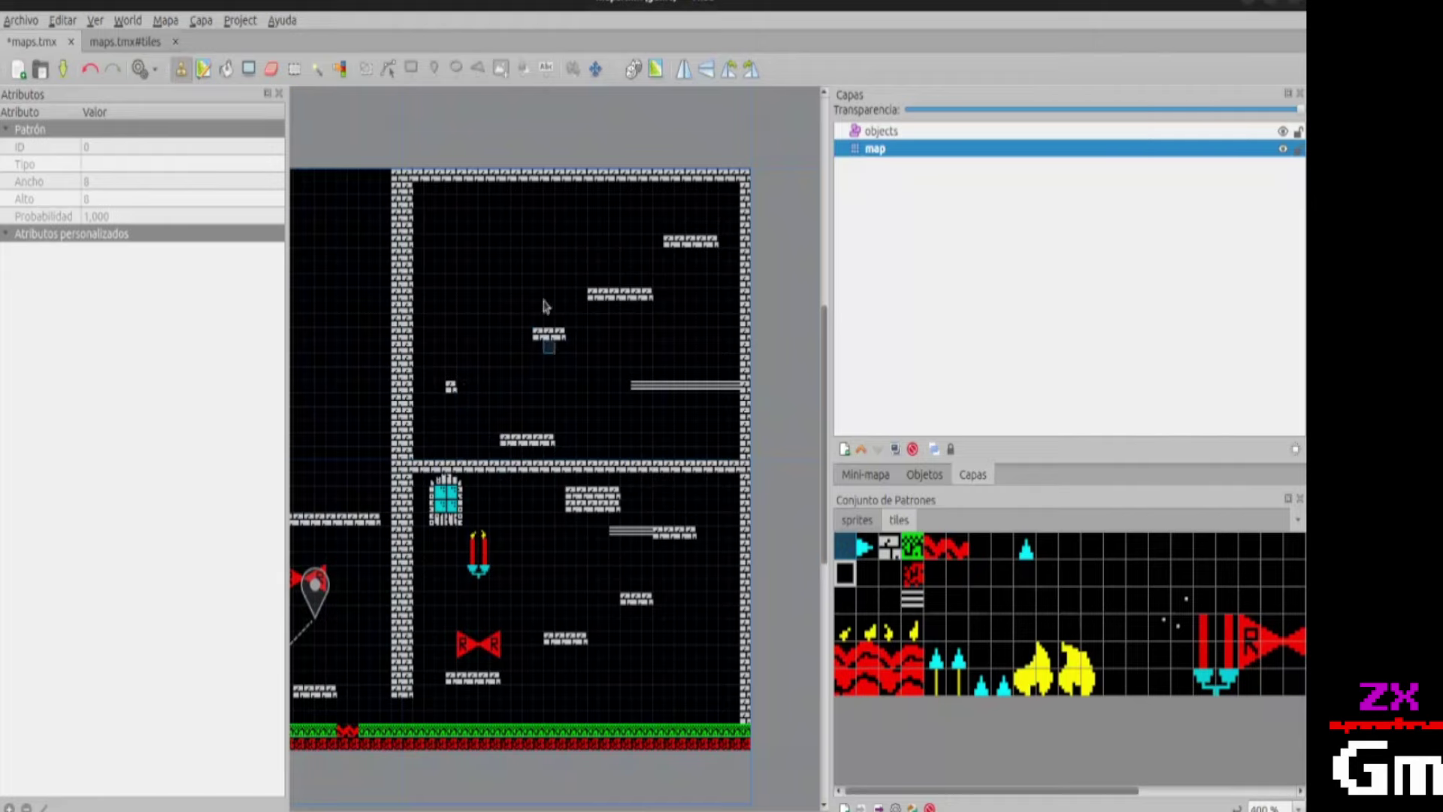
{"action": "key", "text": "ctrl+s"}
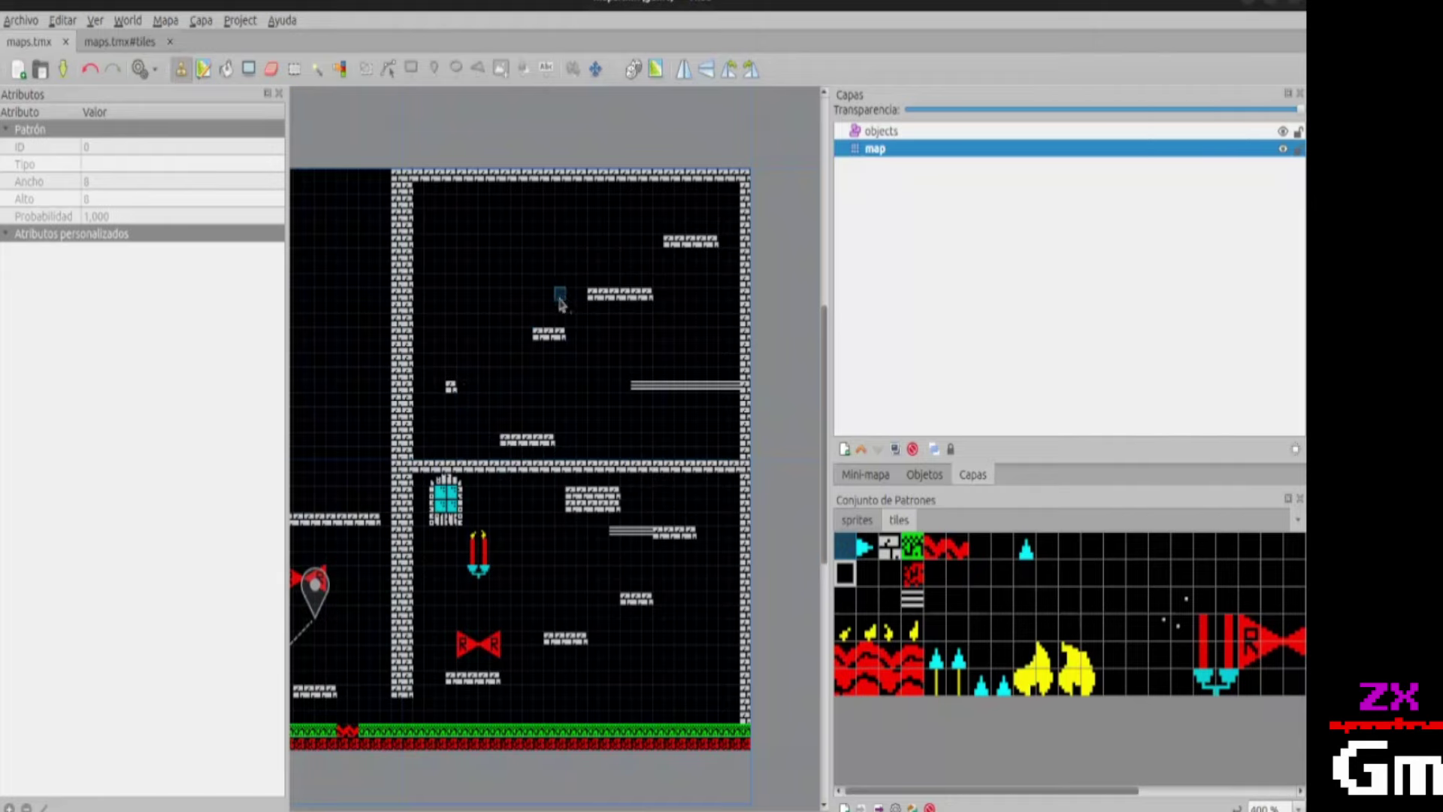
{"action": "scroll", "coordinate": [557, 316], "scroll_direction": "down", "scroll_amount": 2, "text": "ctrl"}
{"action": "scroll", "coordinate": [547, 334], "scroll_direction": "up", "scroll_amount": 2, "text": "ctrl"}
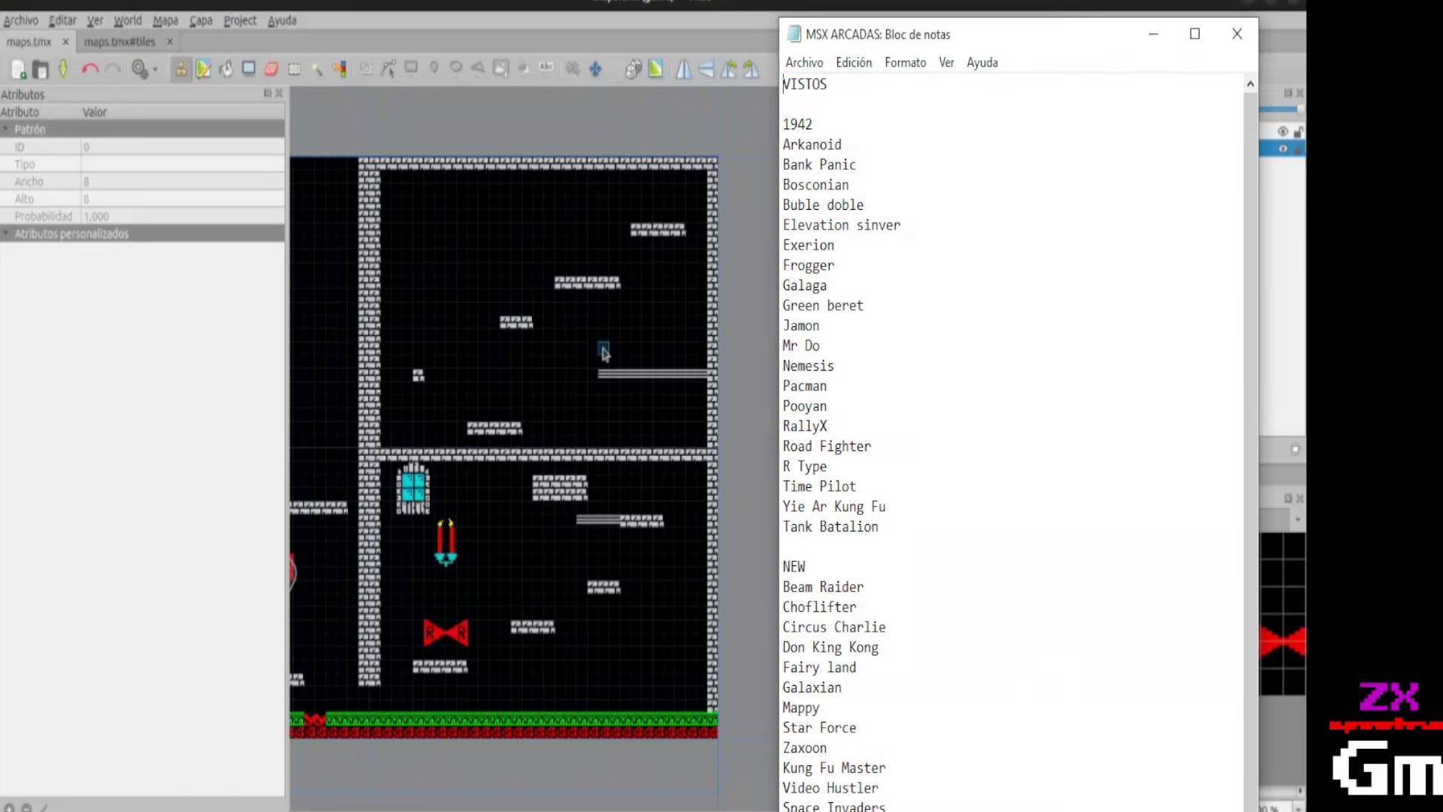
Switch to Chrome and compare the documentation's uniform-rows example map with the incorrect unequal-rows example.
{"action": "key", "text": "alt+Tab"}
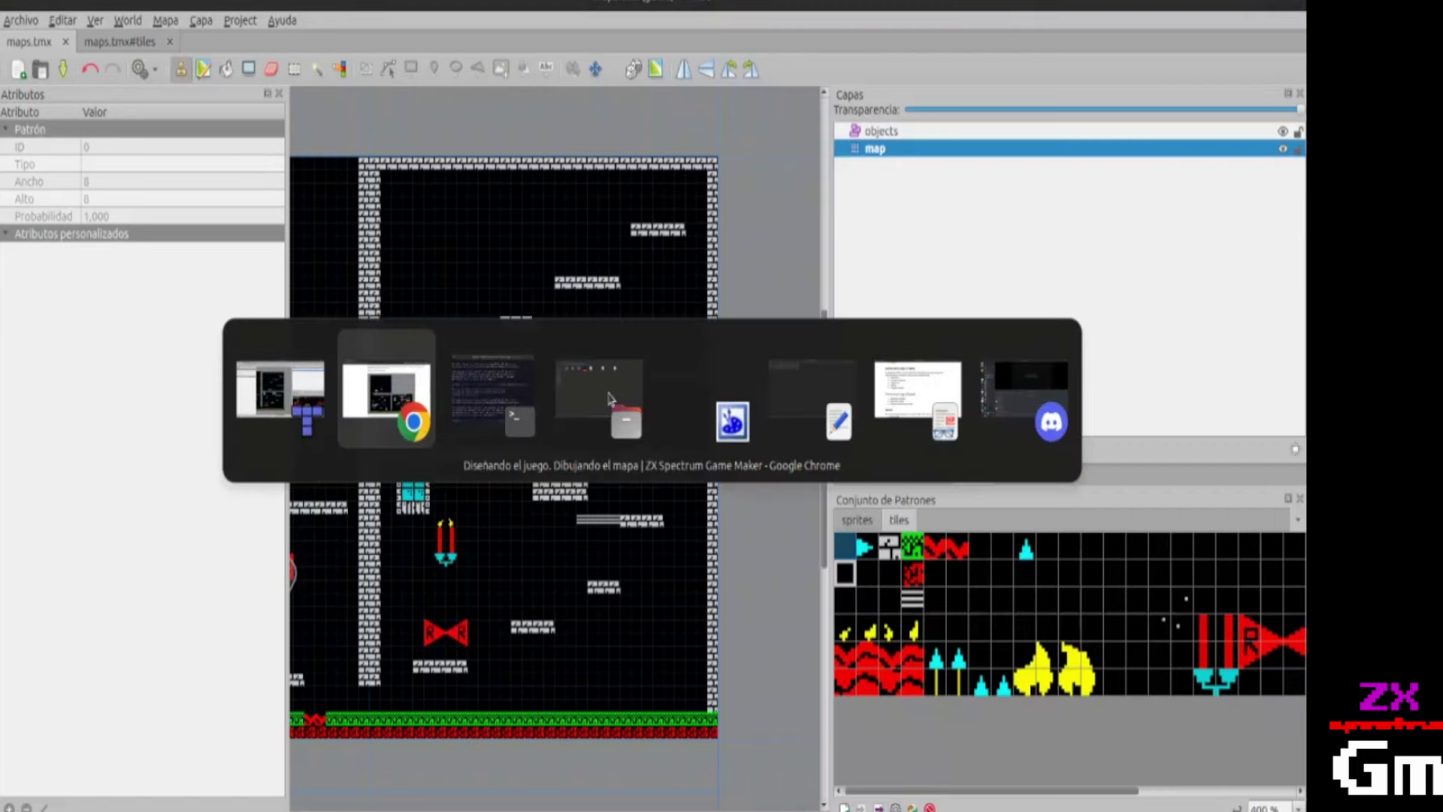
{"action": "key", "text": "Tab"}
{"action": "key", "text": "Tab"}
{"action": "key", "text": "Tab"}
{"action": "key", "text": "alt+Tab"}
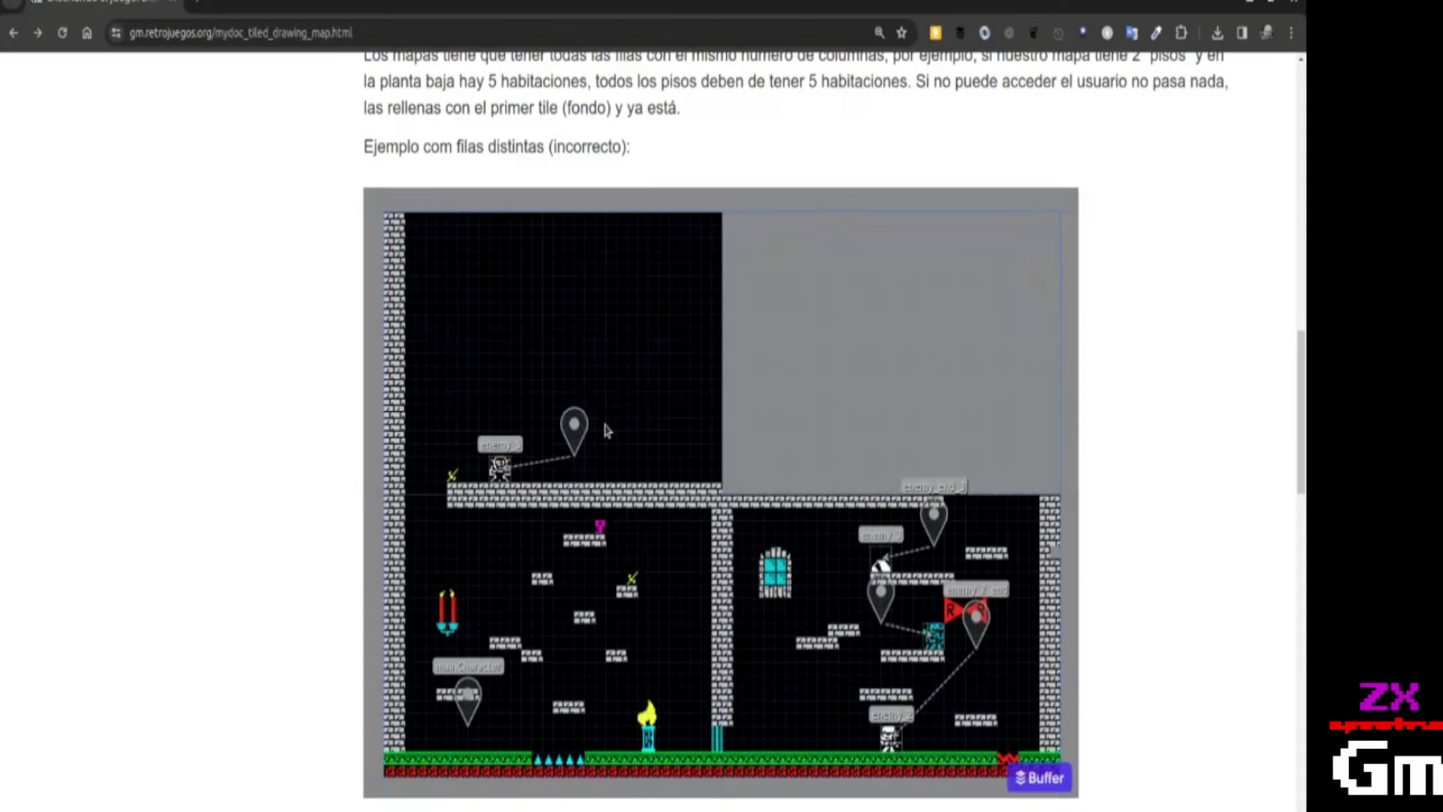
{"action": "scroll", "coordinate": [826, 496], "scroll_direction": "down", "scroll_amount": 10}
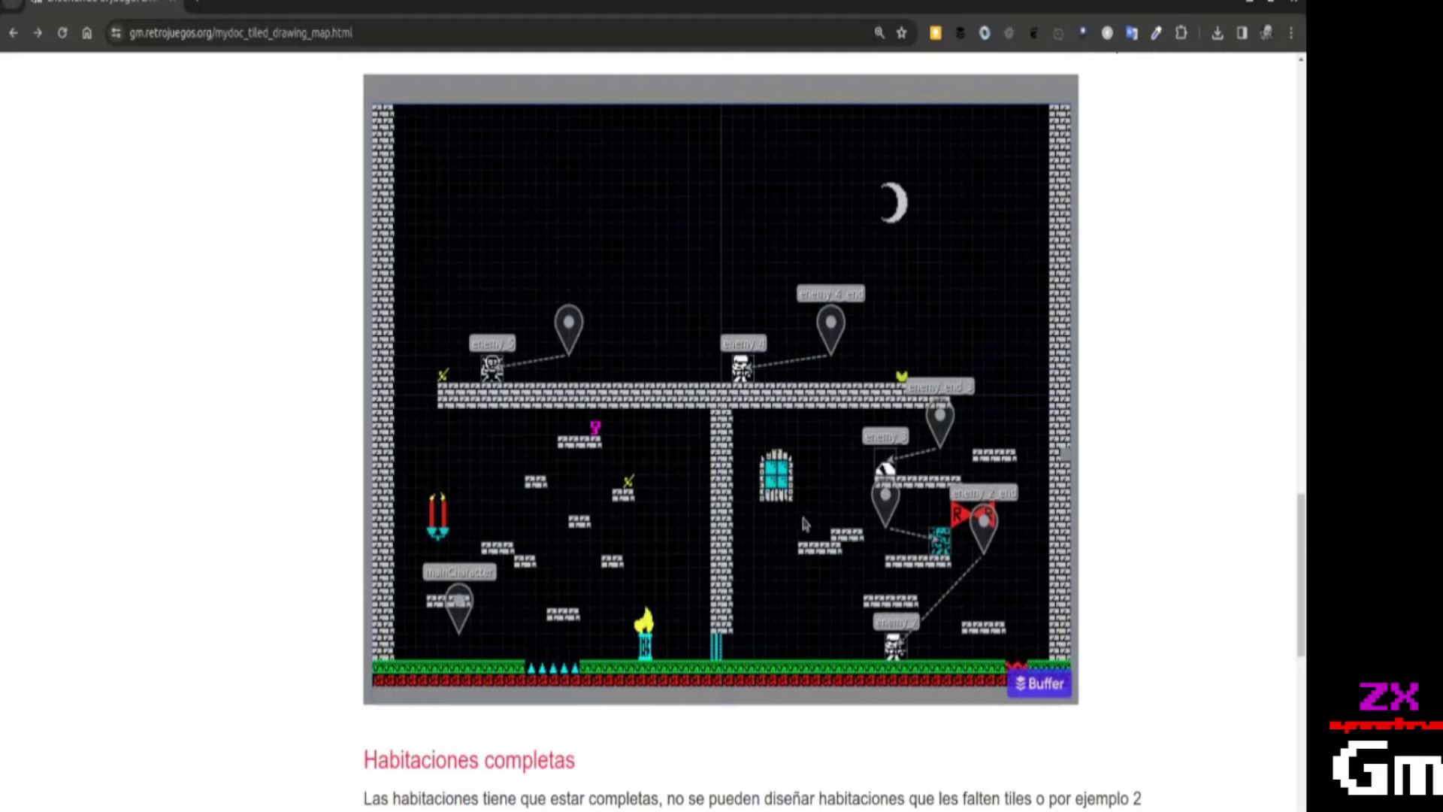
{"action": "scroll", "coordinate": [827, 380], "scroll_direction": "up", "scroll_amount": 10}
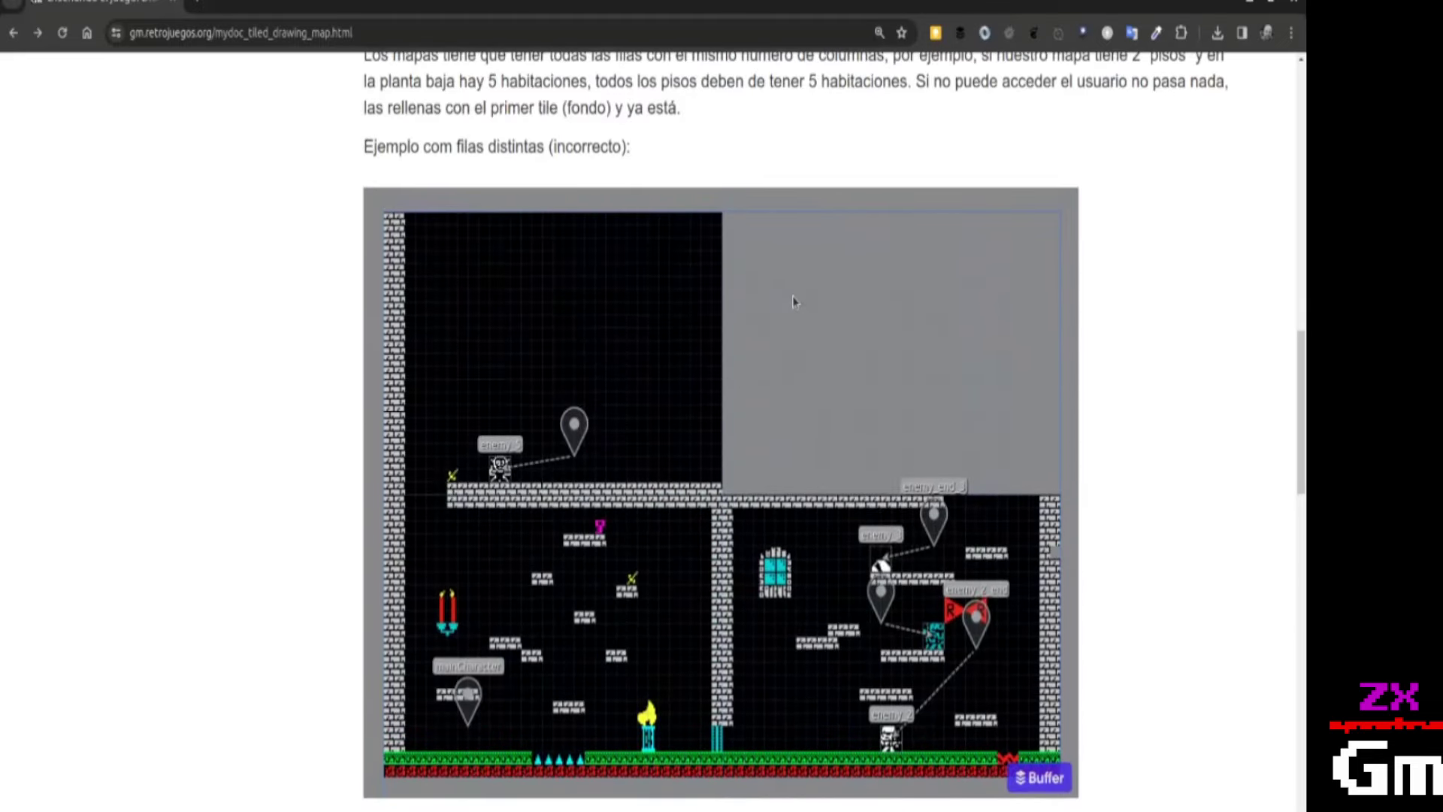
Switch to the mi-juego terminal, compile the game with ./make-game.sh, and check on the build until it finishes.
{"action": "key", "text": "alt+Tab"}
{"action": "key", "text": "alt+Tab"}
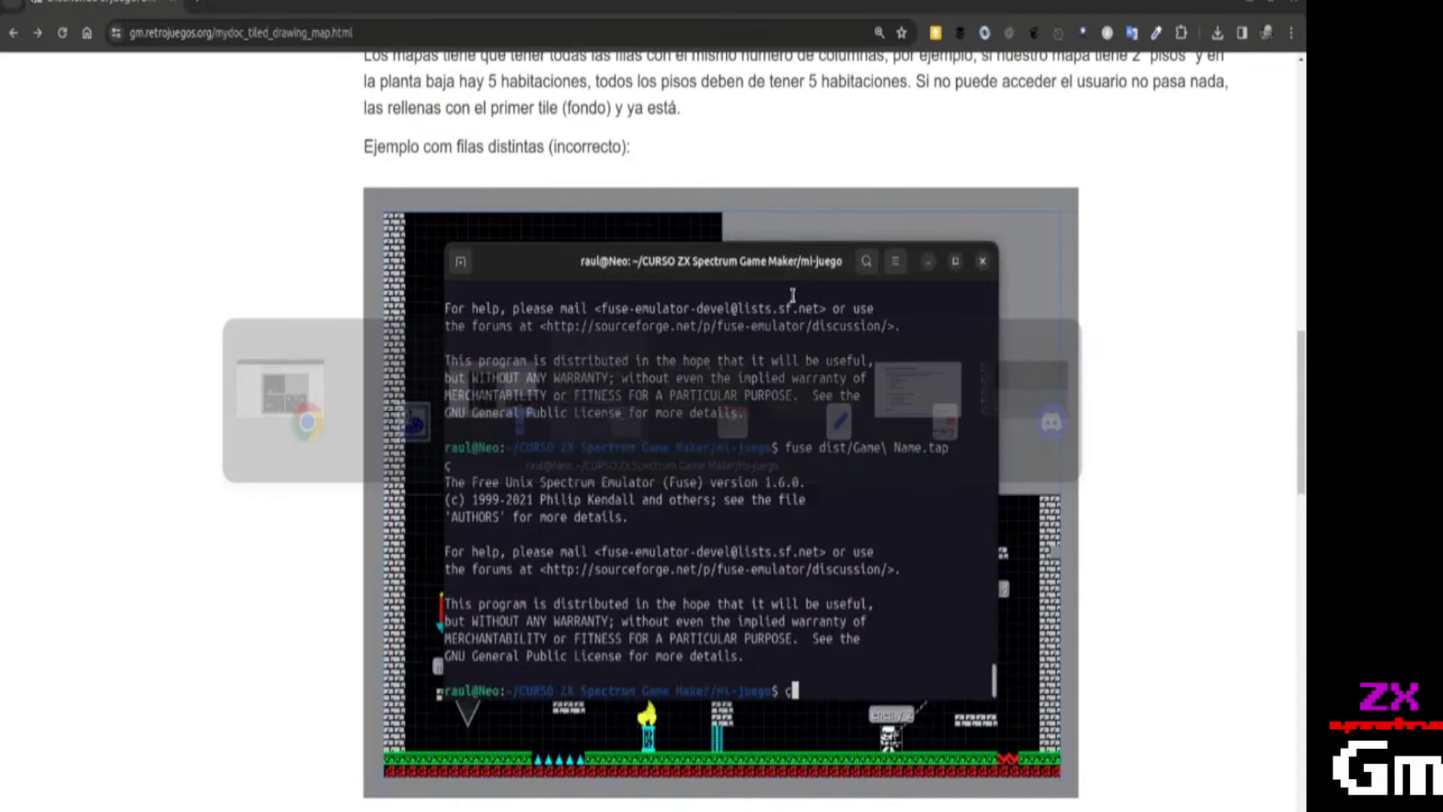
{"action": "key", "text": "BackSpace"}
{"action": "type", "text": "./make-game.sh"}
{"action": "key", "text": "Return"}
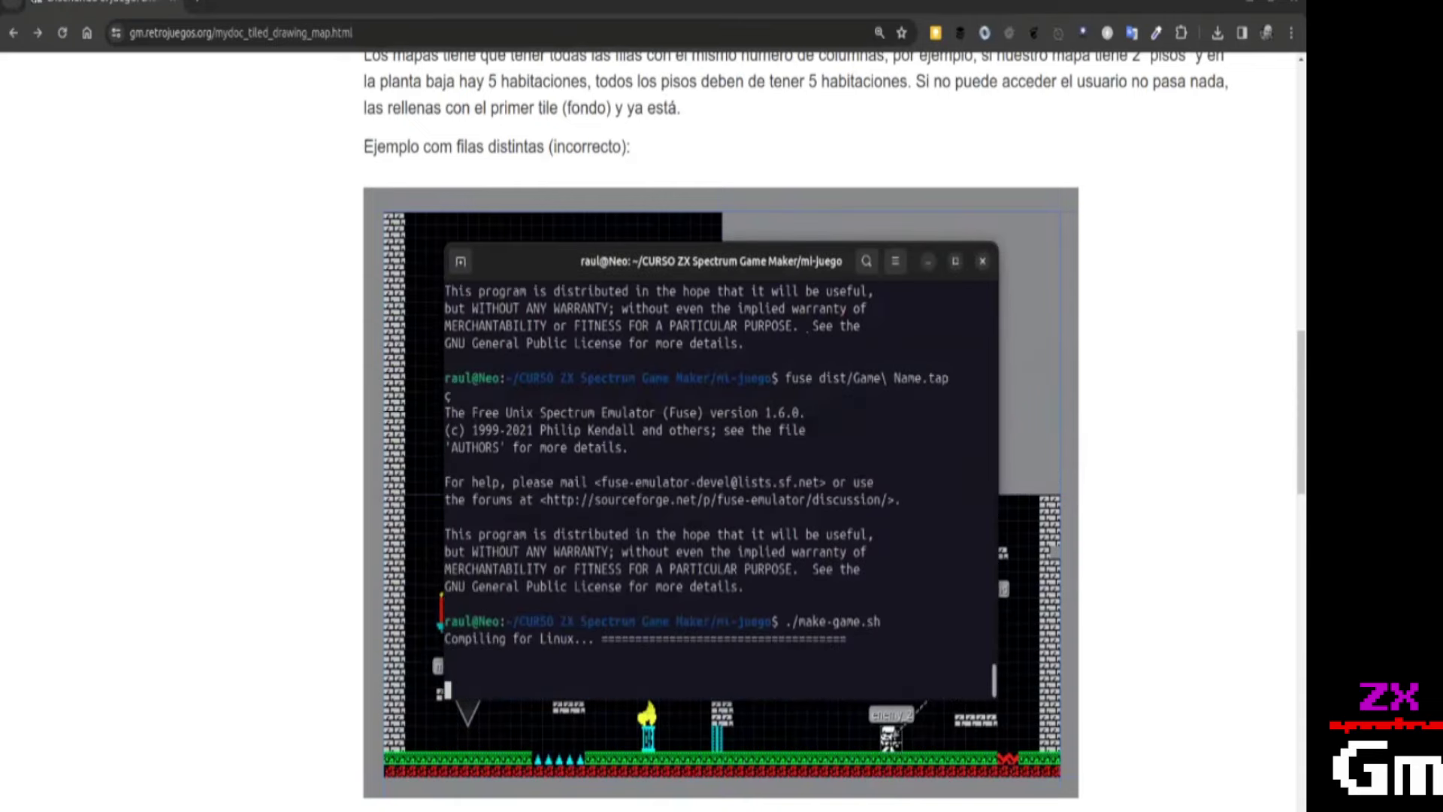
{"action": "key", "text": "alt+Tab"}
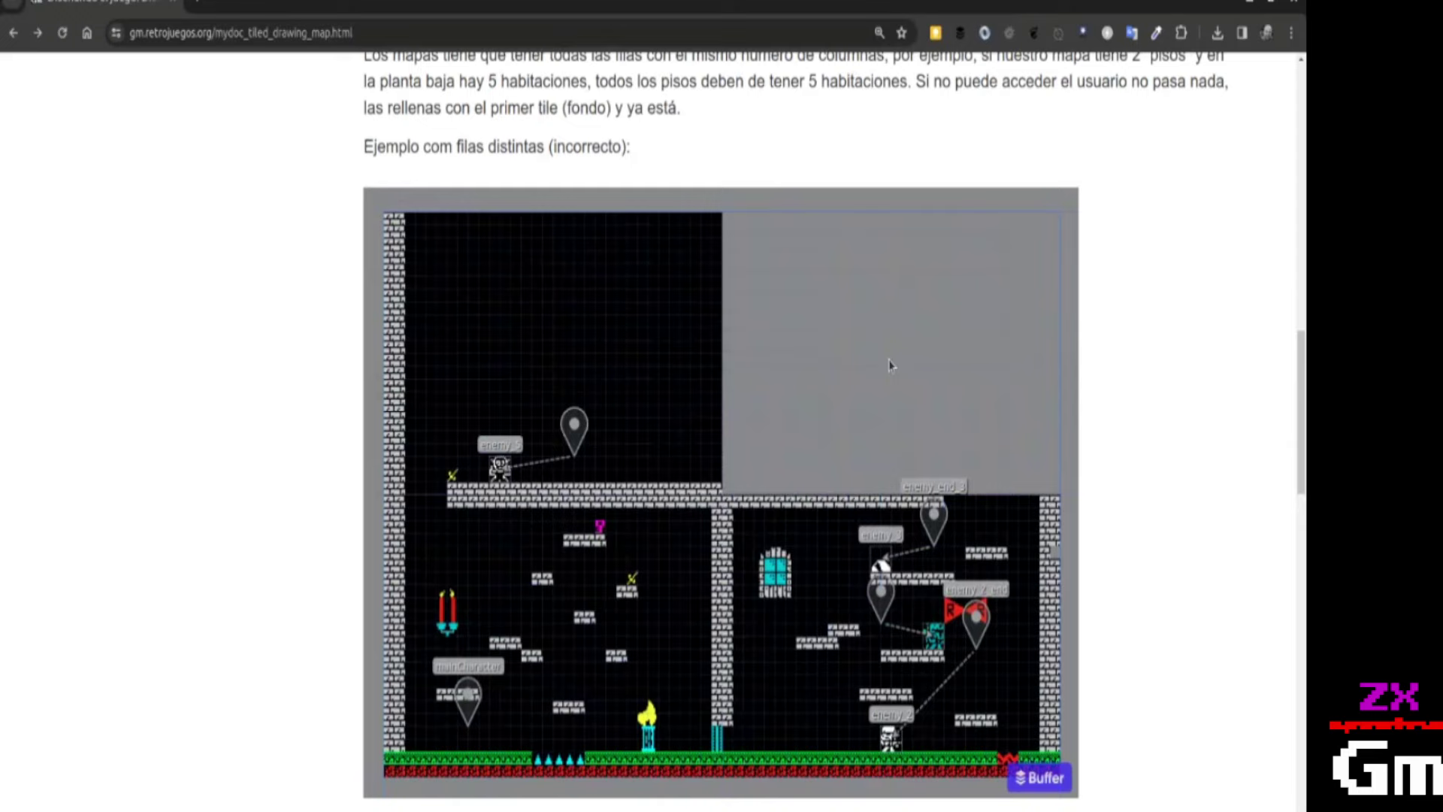
{"action": "key", "text": "alt+Tab"}
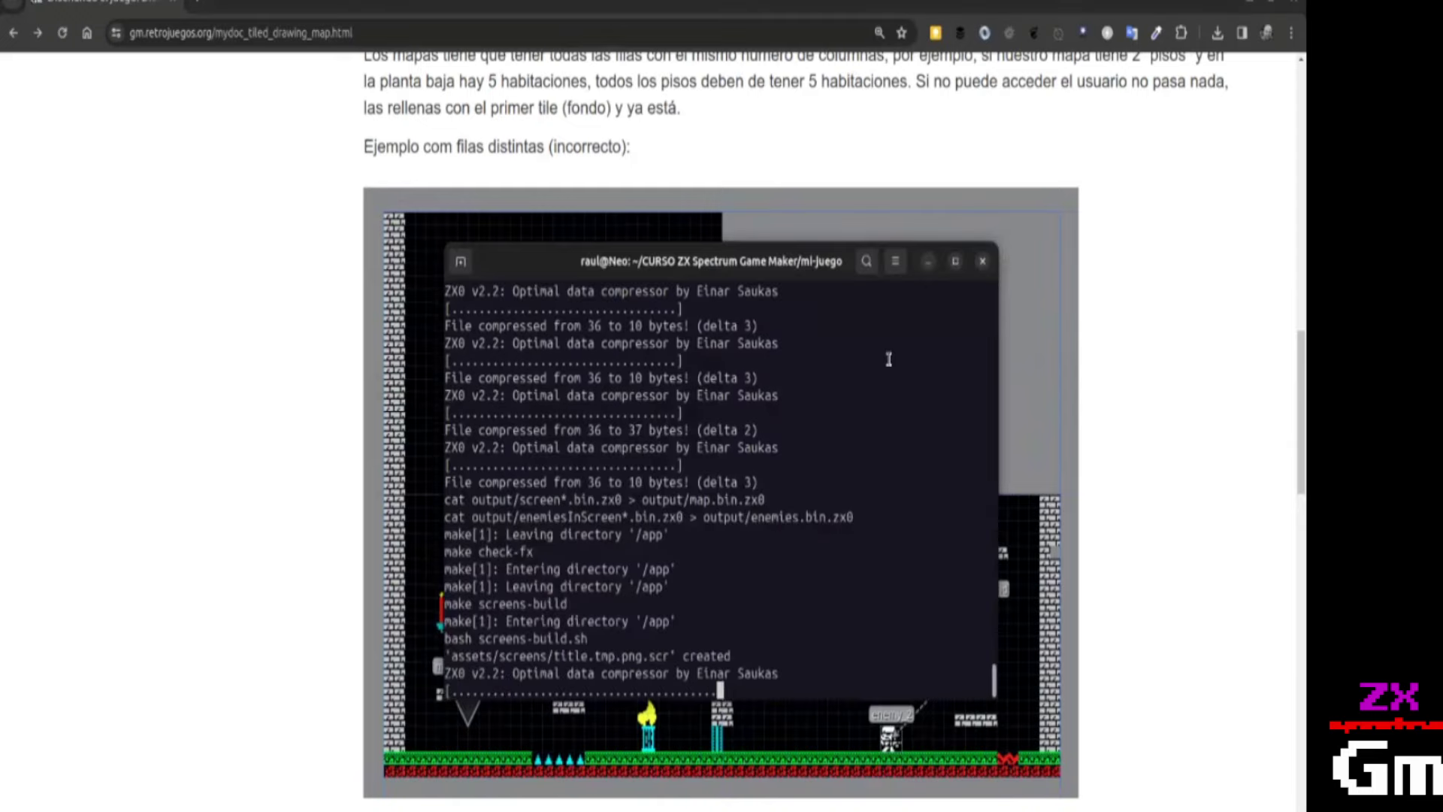
{"action": "key", "text": "alt+Tab"}
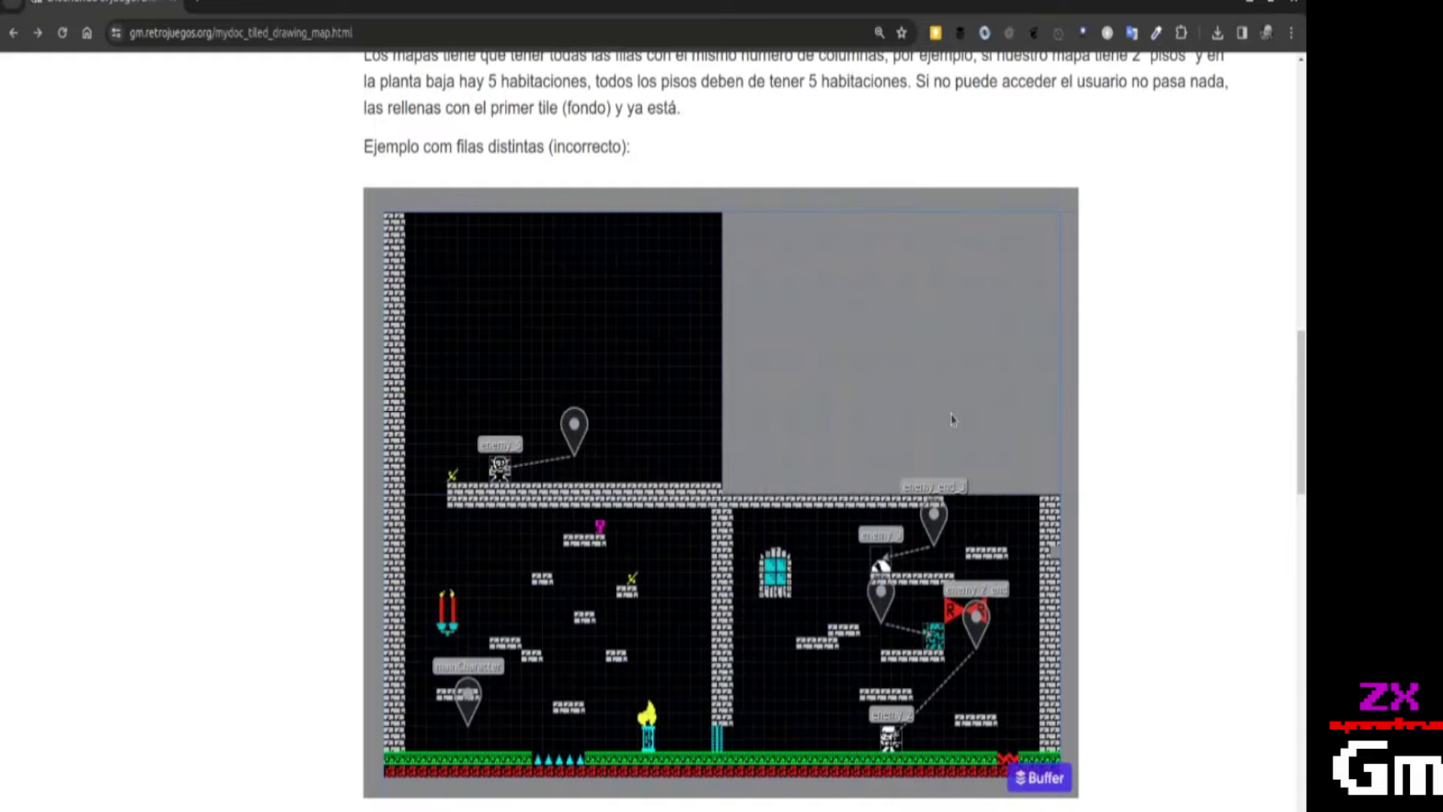
{"action": "key", "text": "alt+Tab"}
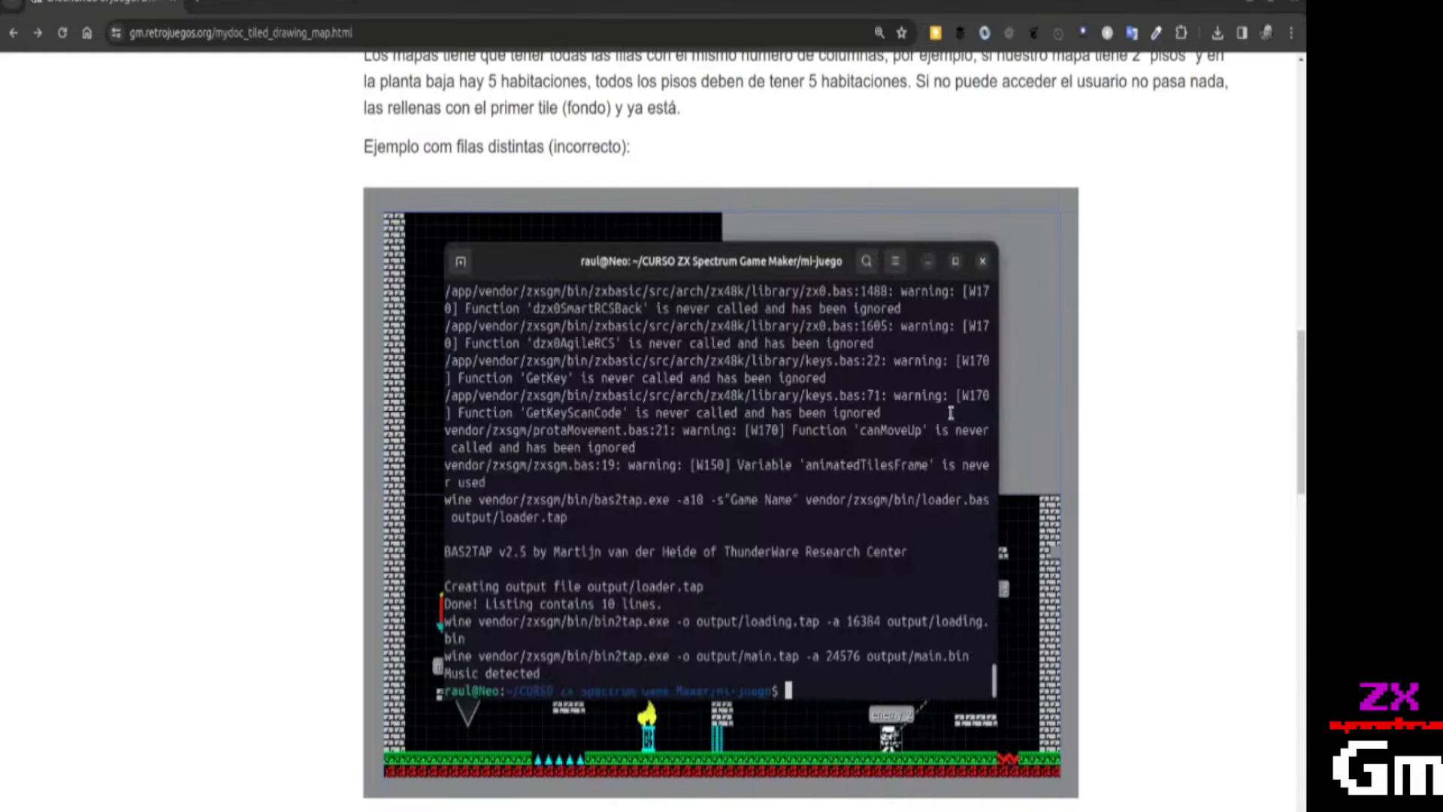
Launch dist/Game\ Name.tap in Fuse from the terminal and start the game with keyboard control.
{"action": "key", "text": "alt+Tab"}
{"action": "key", "text": "alt+Tab"}
{"action": "type", "text": "fuse dist/Game\\ Name.tap"}
{"action": "key", "text": "Return"}
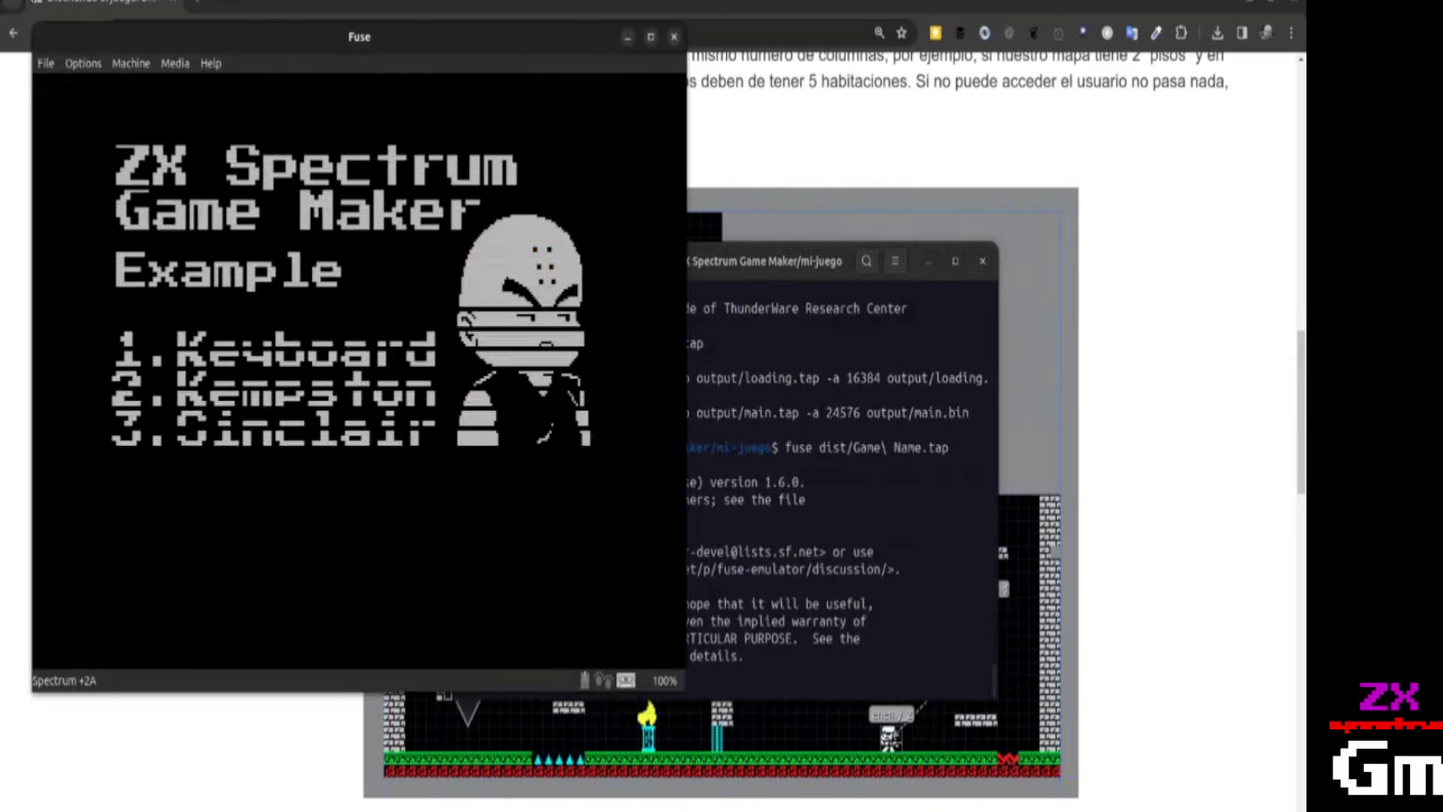
{"action": "key", "text": "1"}
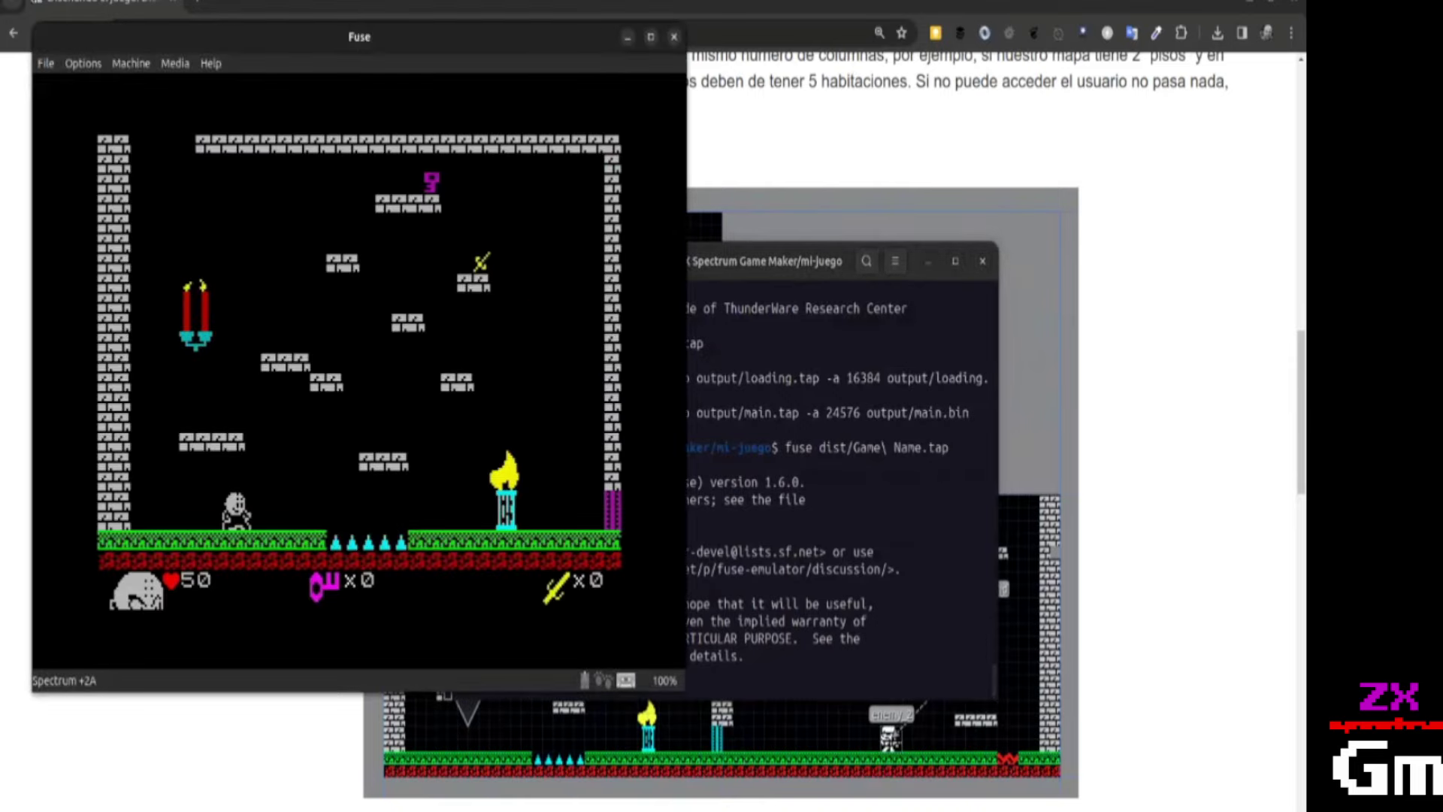
Play through the first room, collecting the key and the sword item, and go through the magenta door.
{"action": "key", "text": "p"}
{"action": "key", "text": "q"}
{"action": "key", "text": "q"}
{"action": "key", "text": "o"}
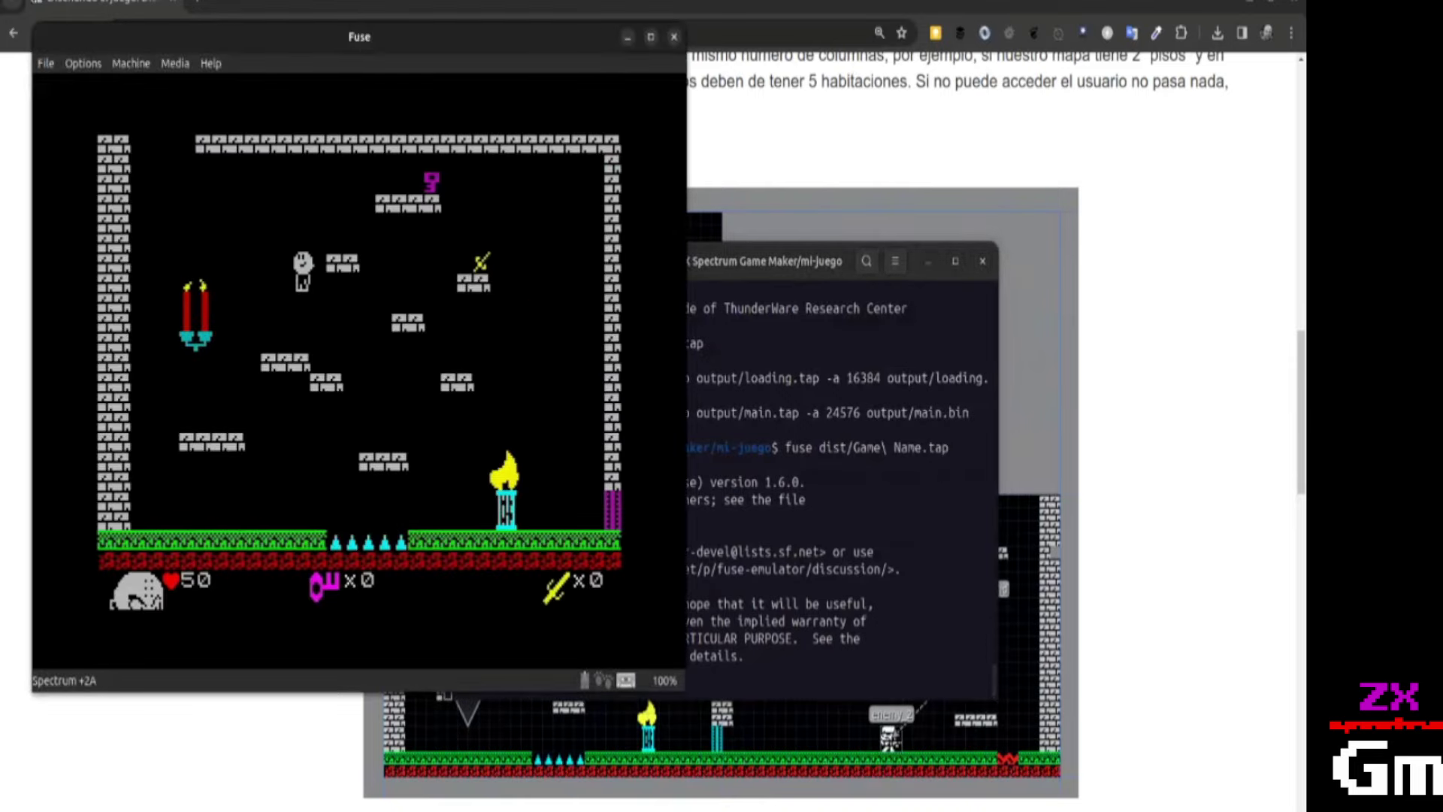
{"action": "key", "text": "p"}
{"action": "key", "text": "p"}
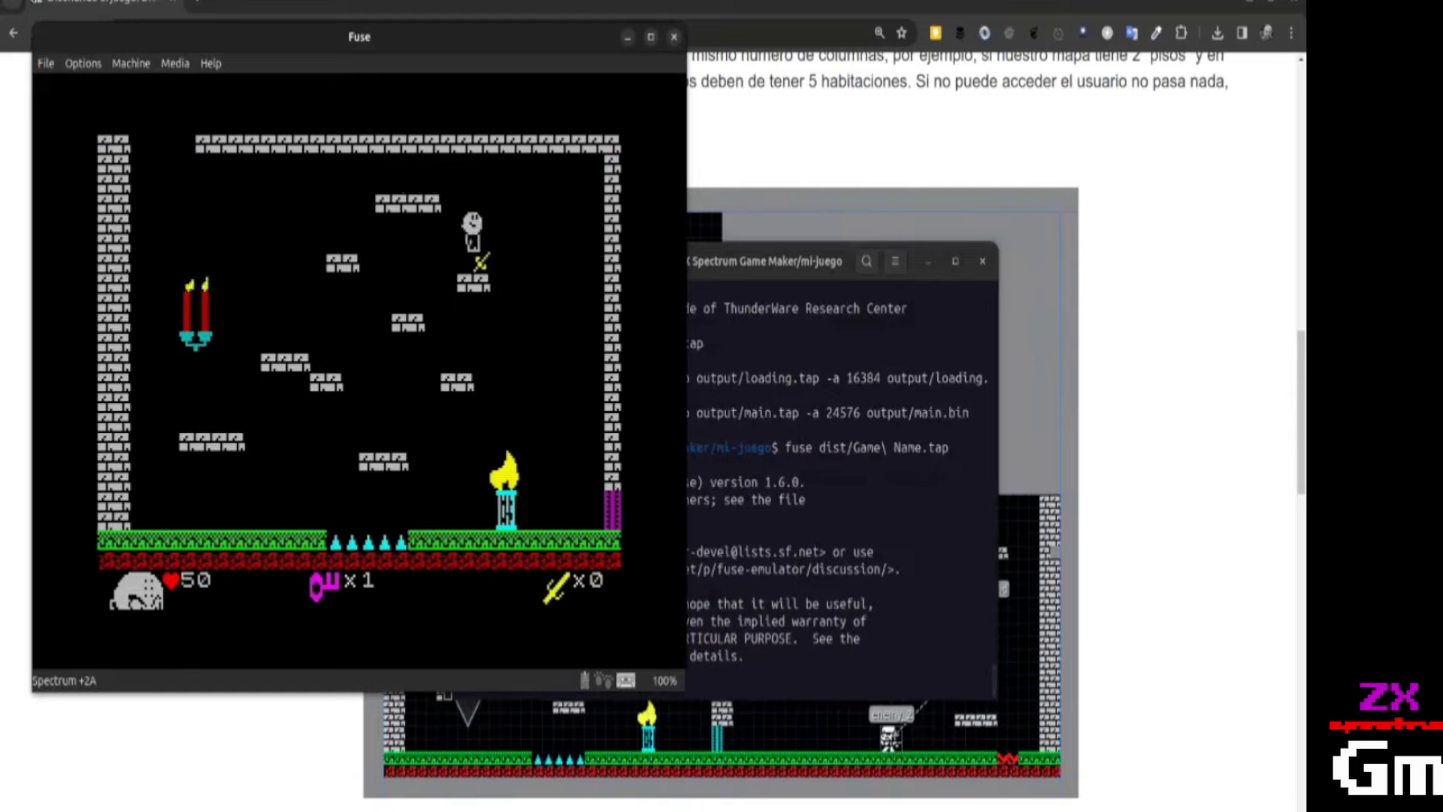
{"action": "key", "text": "p"}
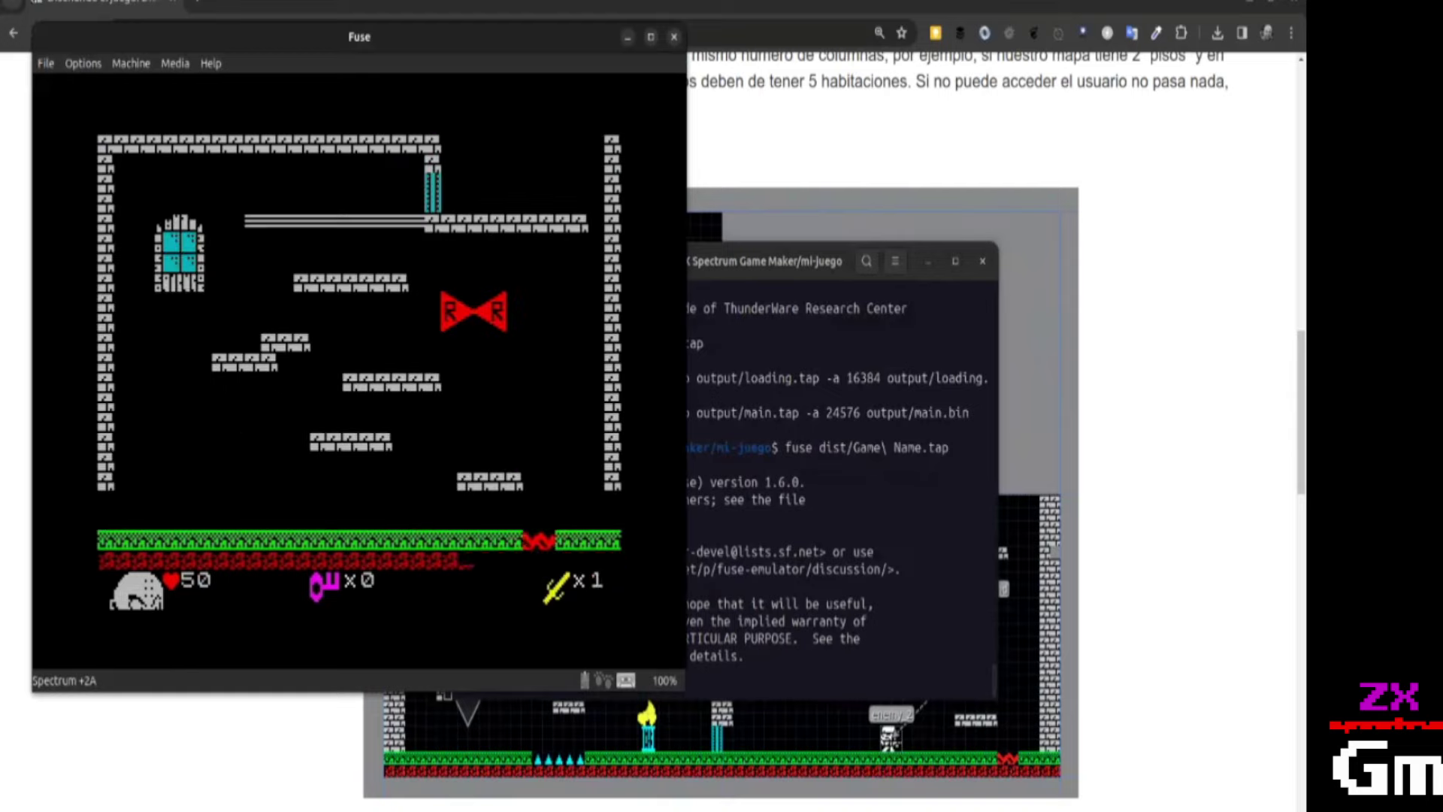
Cross the second room past the enemies and the red hazard to enter the lower rightmost room.
{"action": "key", "text": "p"}
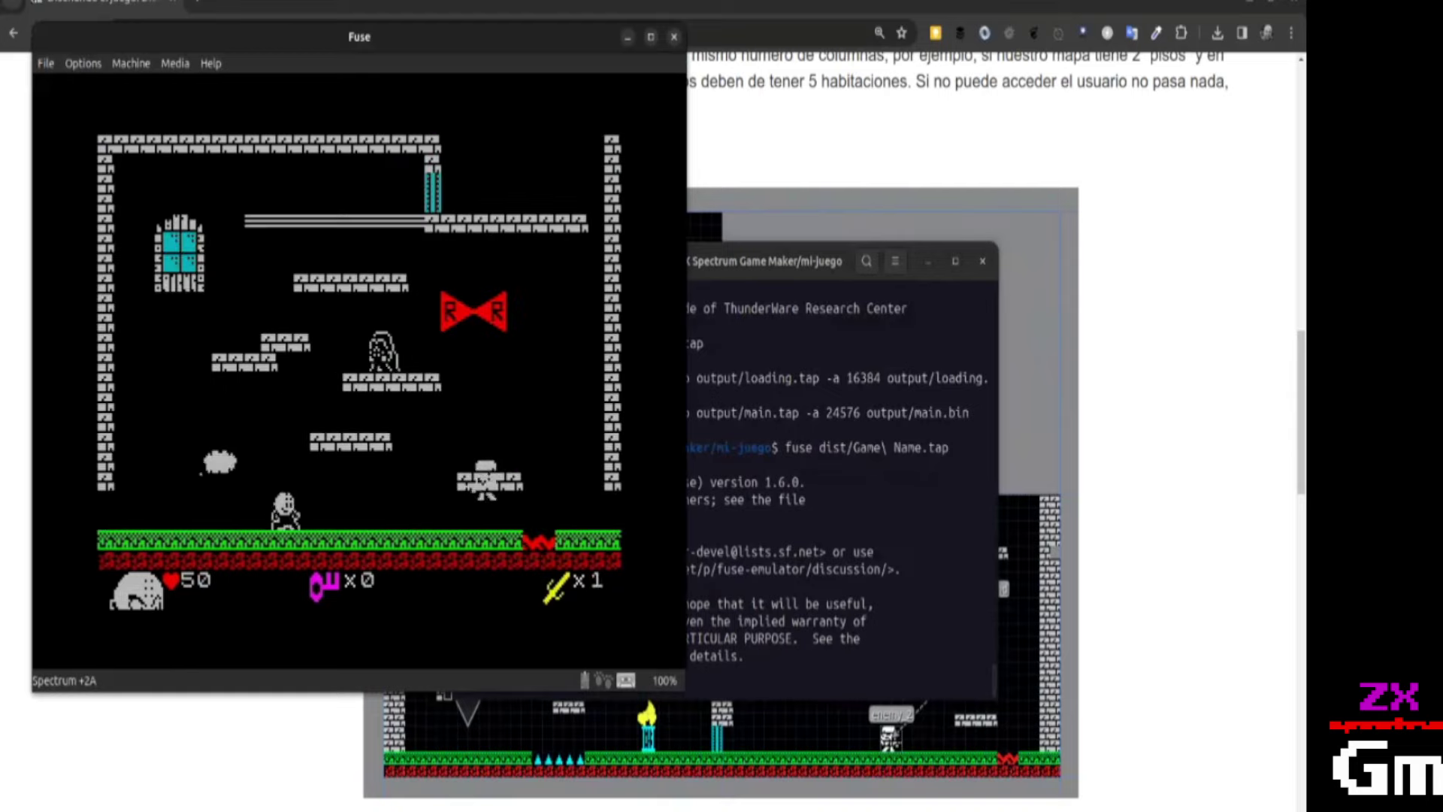
{"action": "key", "text": "p"}
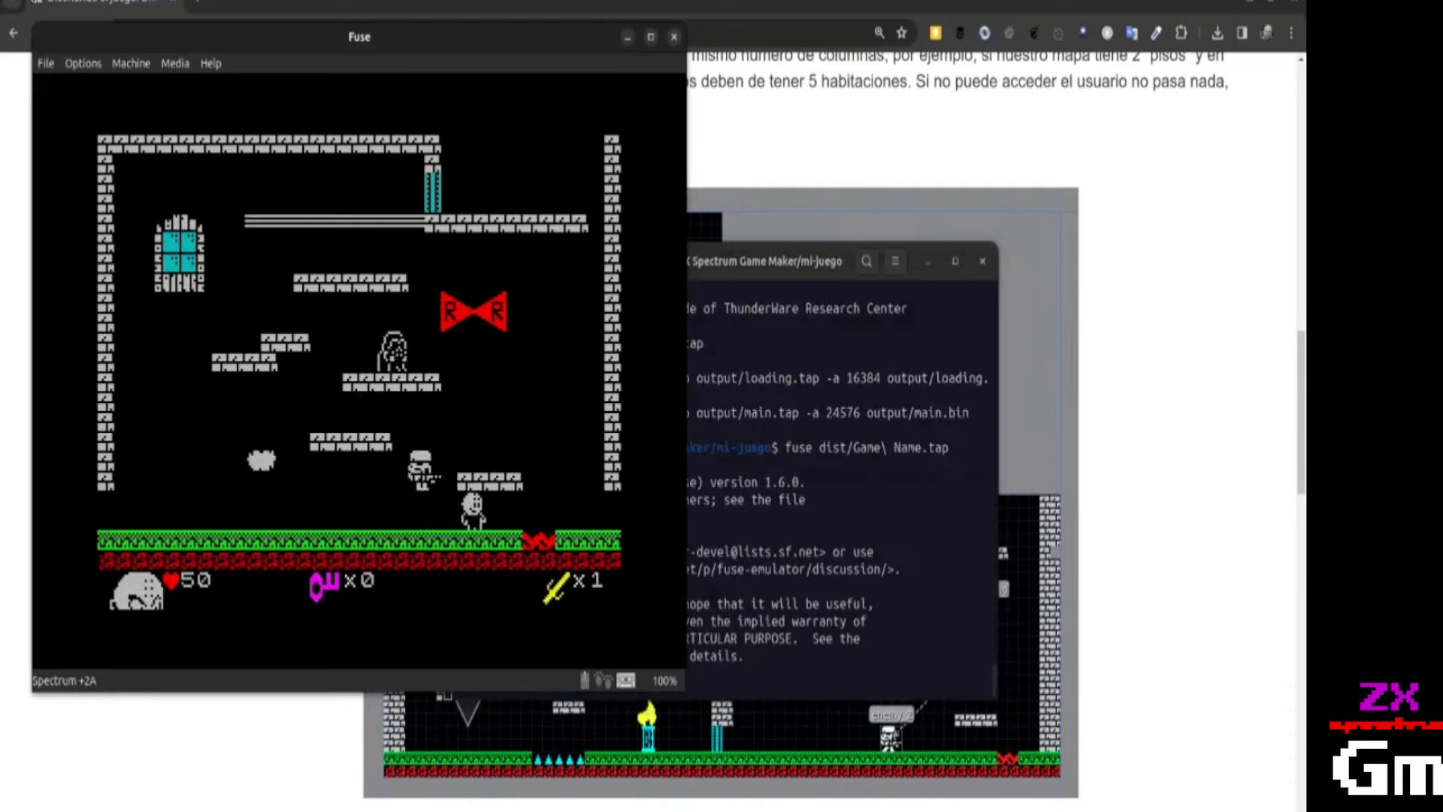
{"action": "key", "text": "q"}
{"action": "key", "text": "p"}
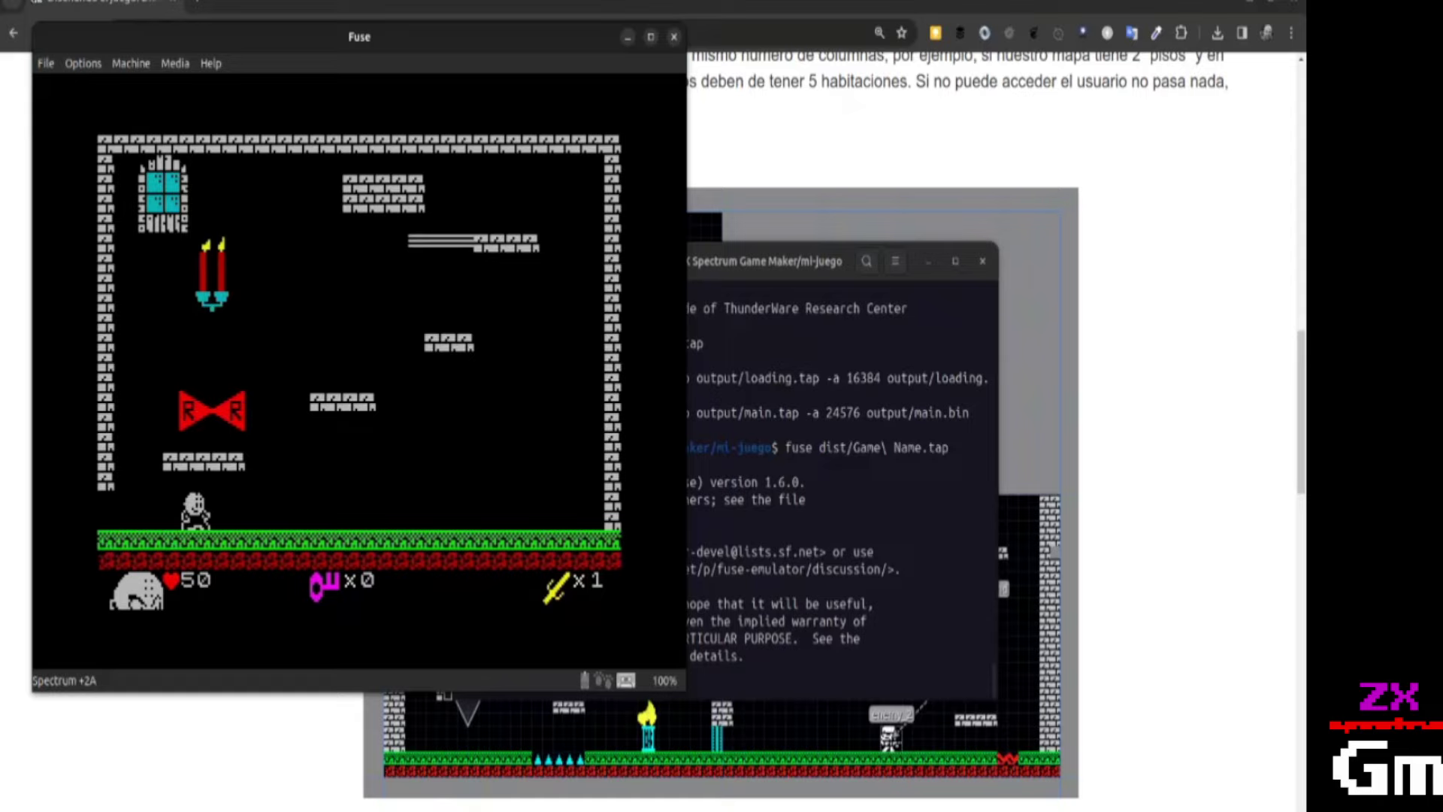
Review the equal-rows and unequal-rows example maps in Chrome again, and return to the game in Fuse.
{"action": "key", "text": "alt+Tab"}
{"action": "key", "text": "alt+Tab"}
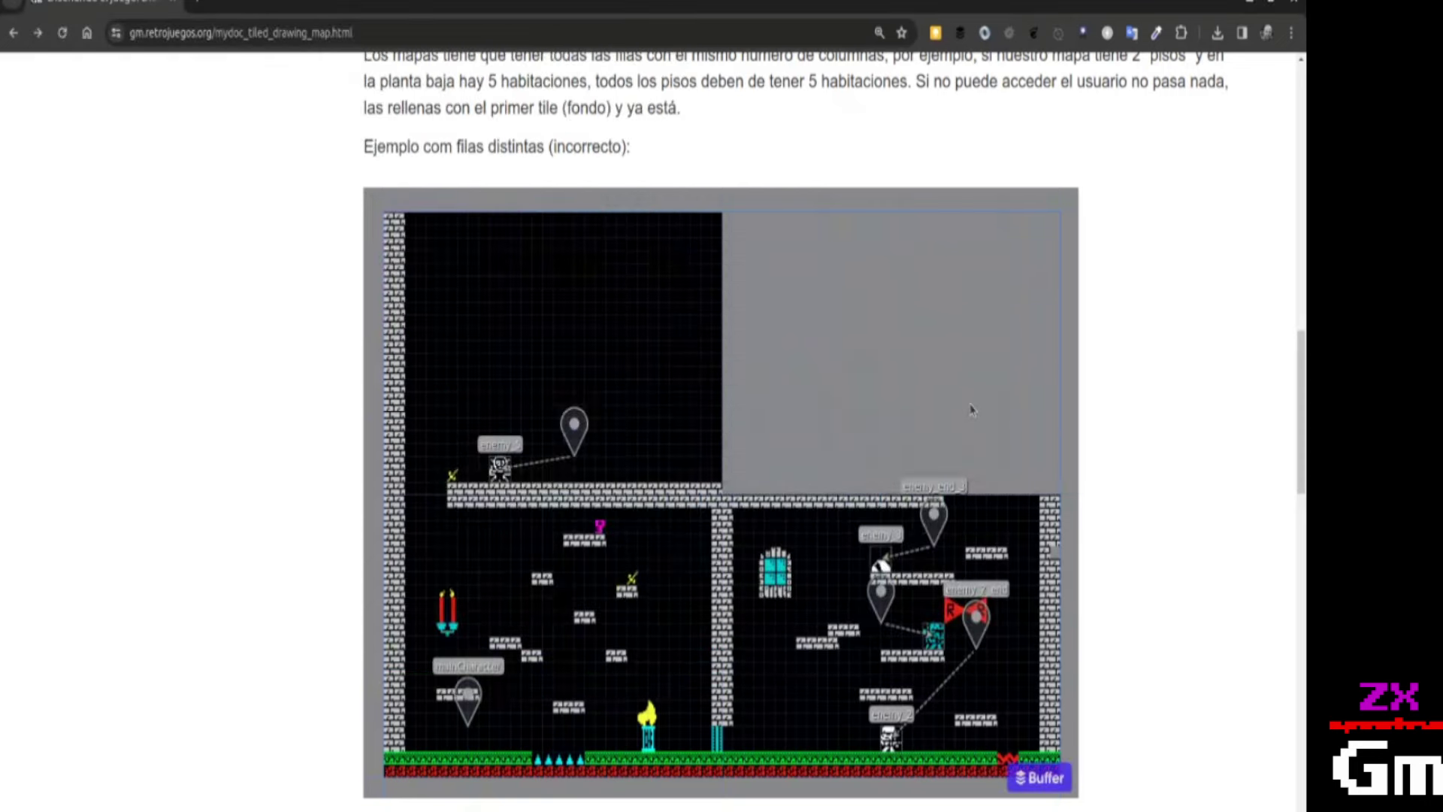
{"action": "scroll", "coordinate": [908, 360], "scroll_direction": "down", "scroll_amount": 10}
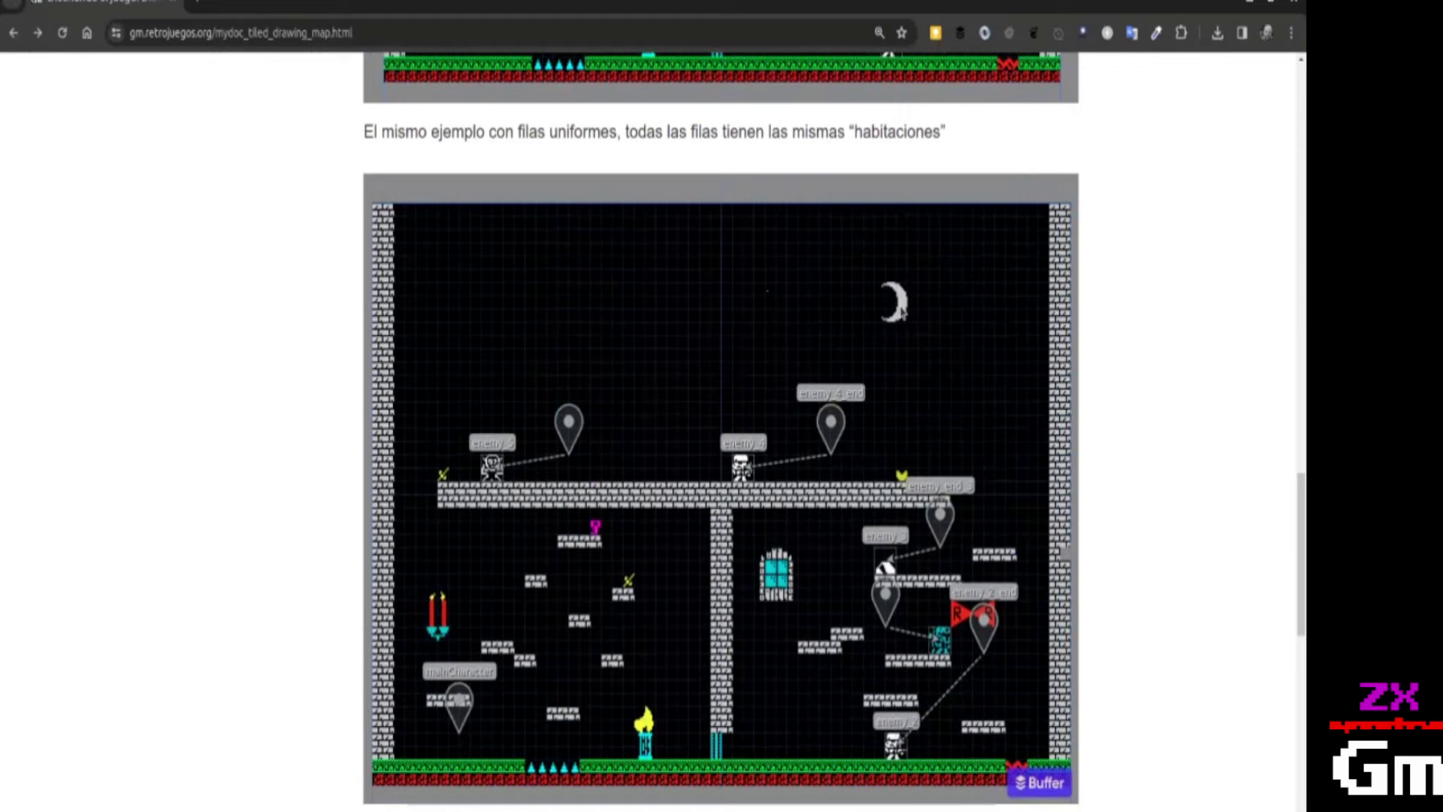
{"action": "scroll", "coordinate": [845, 301], "scroll_direction": "up", "scroll_amount": 1}
{"action": "scroll", "coordinate": [846, 308], "scroll_direction": "up", "scroll_amount": 9}
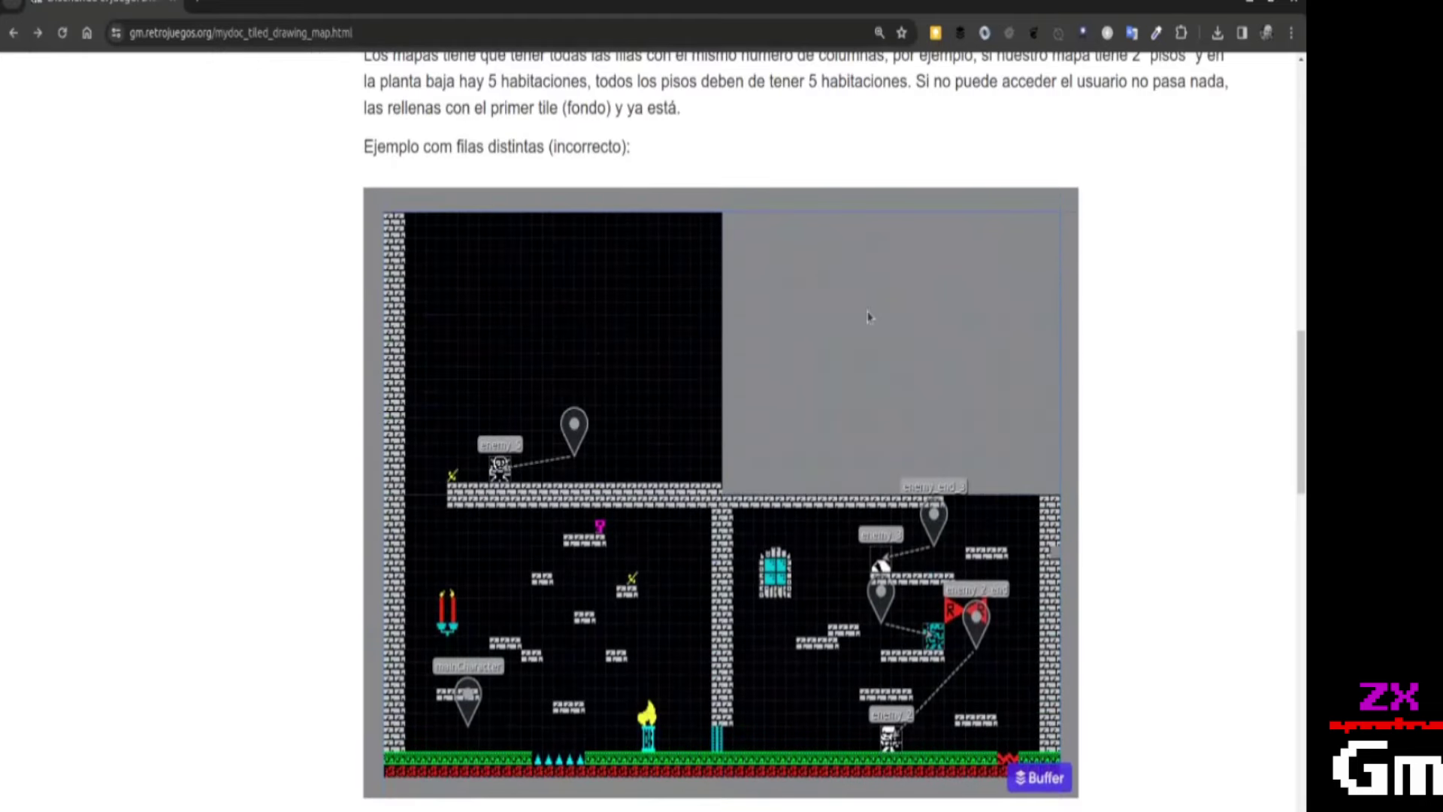
{"action": "key", "text": "alt+Tab"}
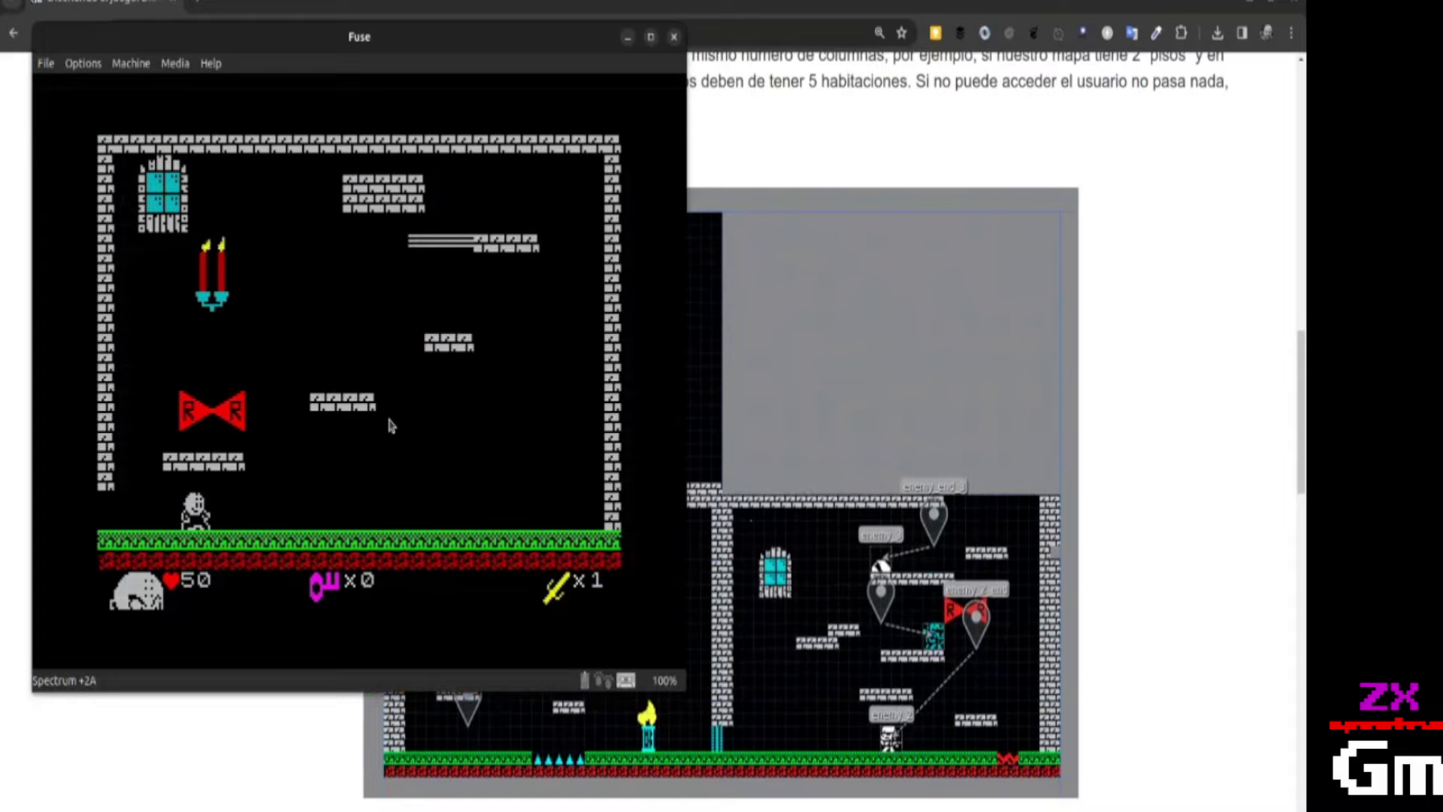
Switch to Tiled, fill the interior of the upper rightmost room with the background tile to remove all platforms, and save.
{"action": "key", "text": "alt+Tab"}
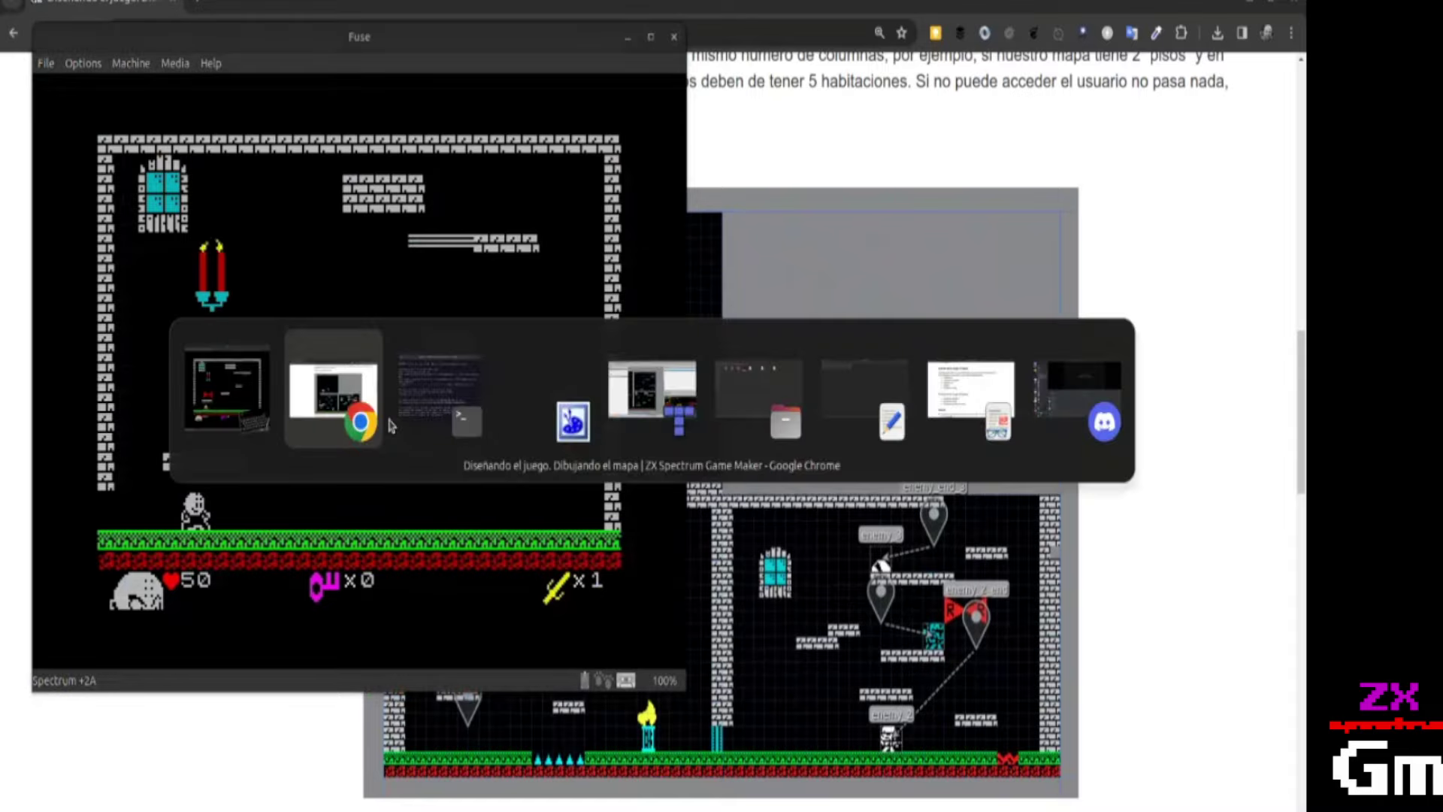
{"action": "key", "text": "alt+Tab"}
{"action": "key", "text": "alt+Tab"}
{"action": "key", "text": "alt+Tab"}
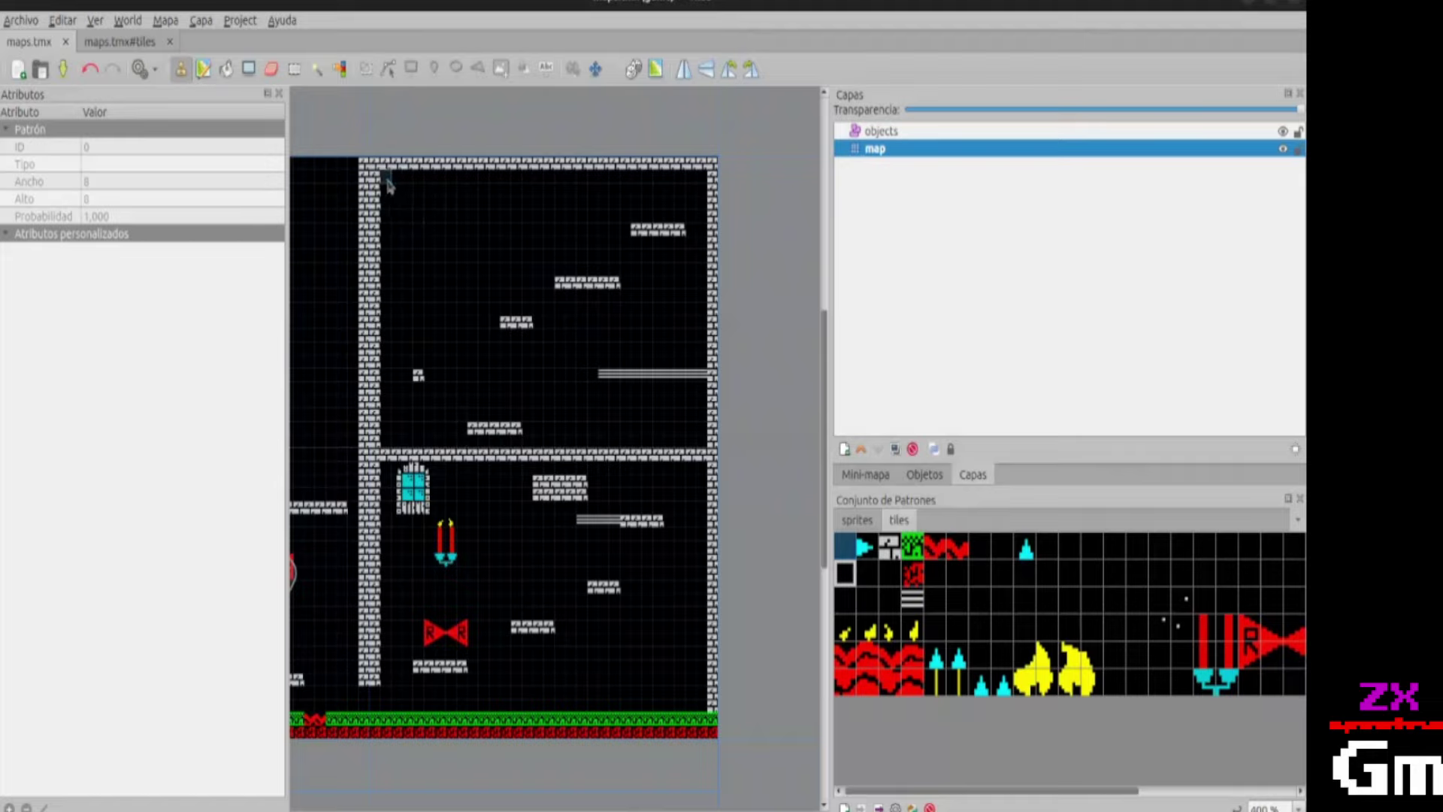
{"action": "mouse_move", "coordinate": [391, 184]}
{"action": "left_mouse_down"}
{"action": "mouse_move", "coordinate": [461, 267]}
{"action": "mouse_move", "coordinate": [539, 285]}
{"action": "mouse_move", "coordinate": [615, 284]}
{"action": "mouse_move", "coordinate": [633, 241]}
{"action": "mouse_move", "coordinate": [681, 233]}
{"action": "mouse_move", "coordinate": [681, 346]}
{"action": "mouse_move", "coordinate": [600, 378]}
{"action": "mouse_move", "coordinate": [699, 377]}
{"action": "mouse_move", "coordinate": [514, 319]}
{"action": "mouse_move", "coordinate": [441, 318]}
{"action": "mouse_move", "coordinate": [424, 393]}
{"action": "mouse_move", "coordinate": [486, 430]}
{"action": "mouse_move", "coordinate": [538, 430]}
{"action": "left_mouse_up"}
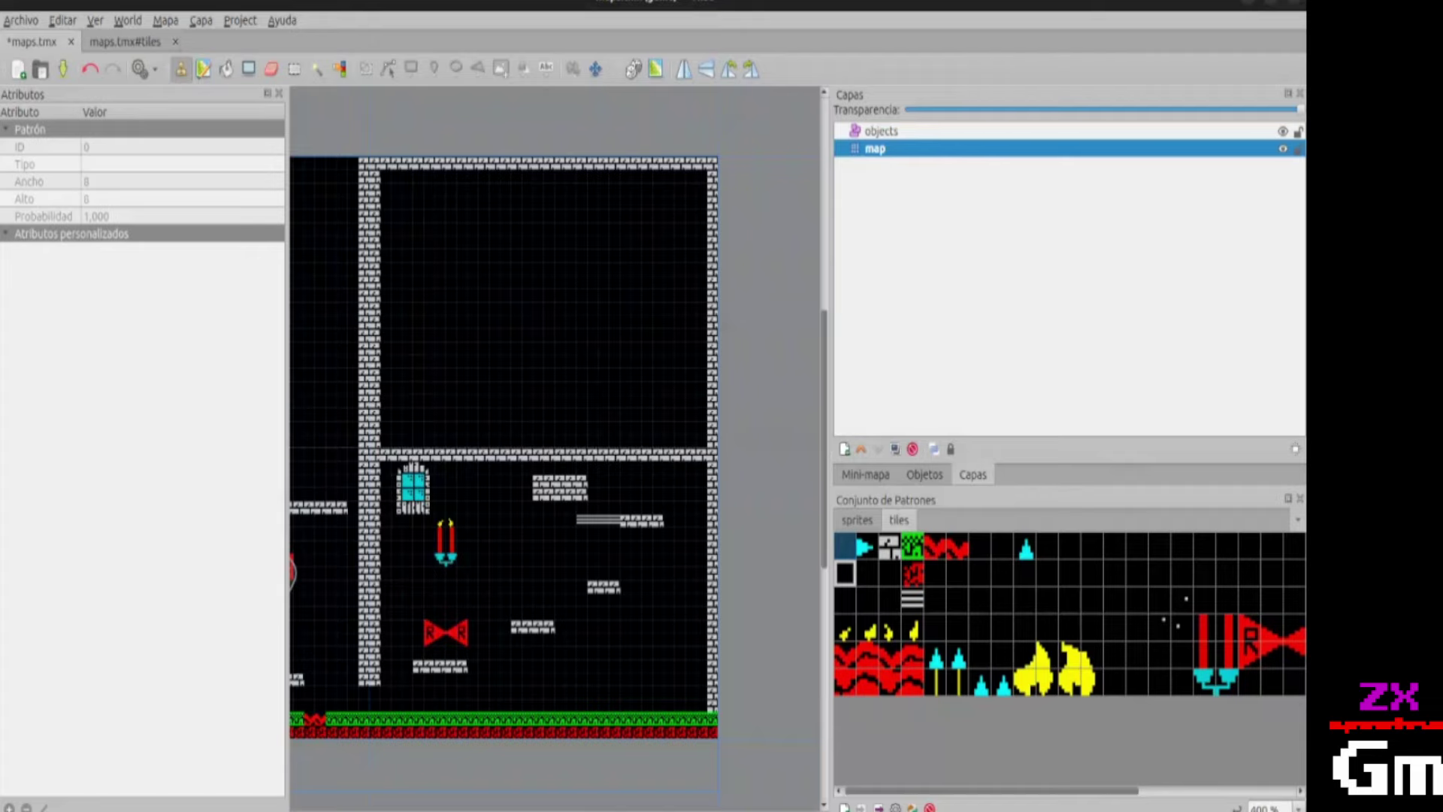
{"action": "scroll", "coordinate": [562, 535], "scroll_direction": "left", "scroll_amount": 5}
{"action": "key", "text": "ctrl+s"}
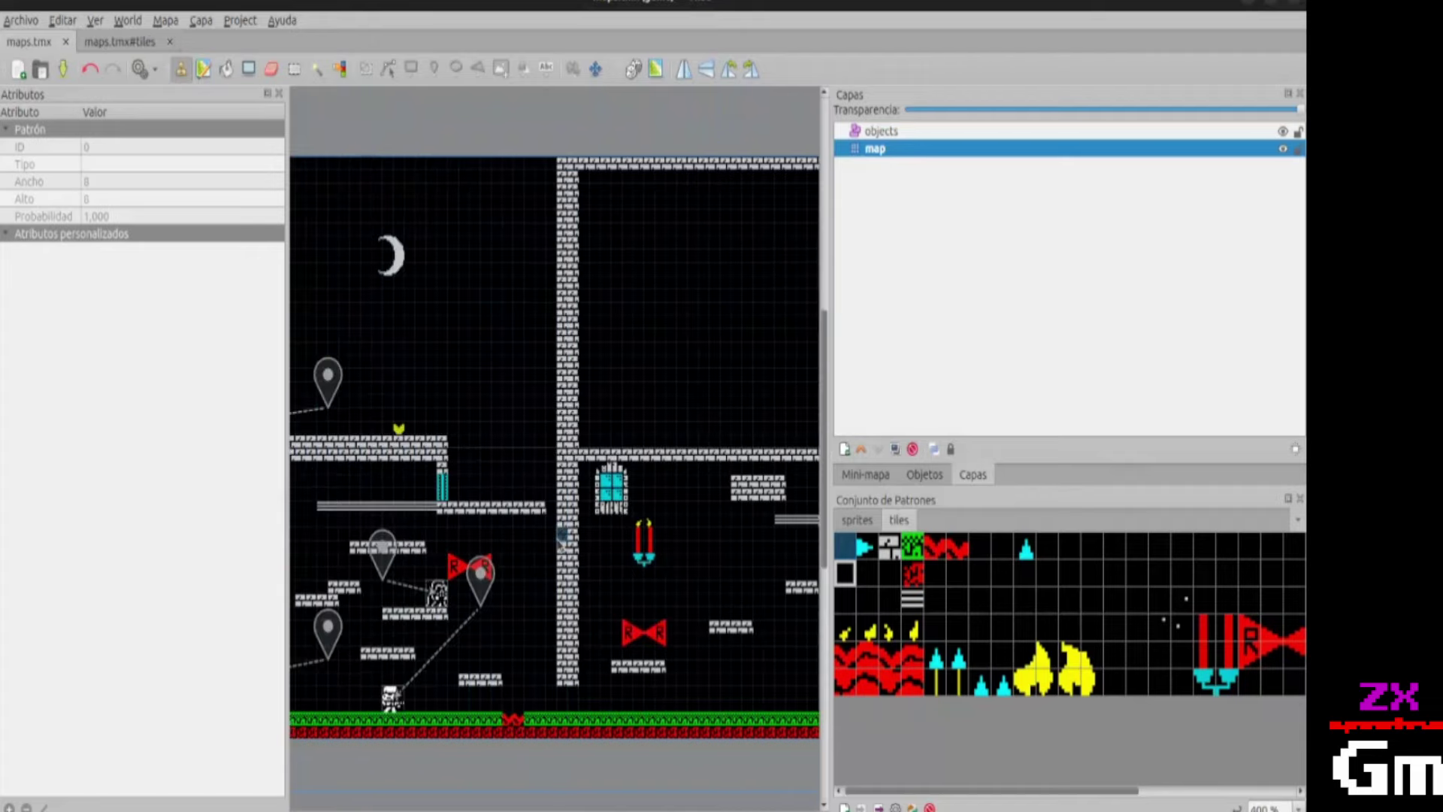
Examine the complete maps.tmx layout, from the ground row up to the emptied upper rightmost room.
{"action": "key", "text": "alt+Tab"}
{"action": "key", "text": "alt+Tab"}
{"action": "scroll", "coordinate": [661, 601], "scroll_direction": "down", "scroll_amount": 2}
{"action": "scroll", "coordinate": [660, 586], "scroll_direction": "down", "scroll_amount": 2}
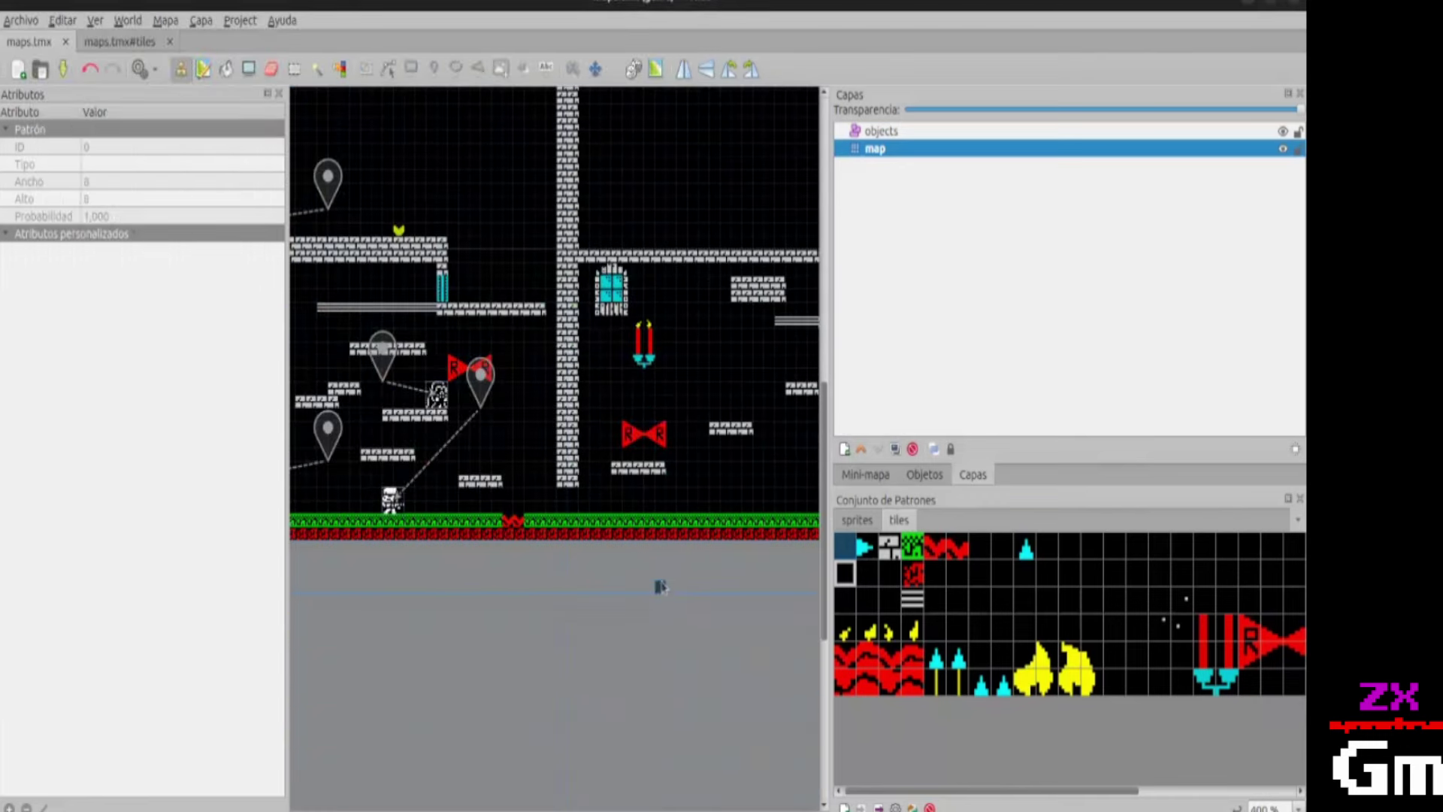
{"action": "scroll", "coordinate": [590, 481], "scroll_direction": "down", "scroll_amount": 1}
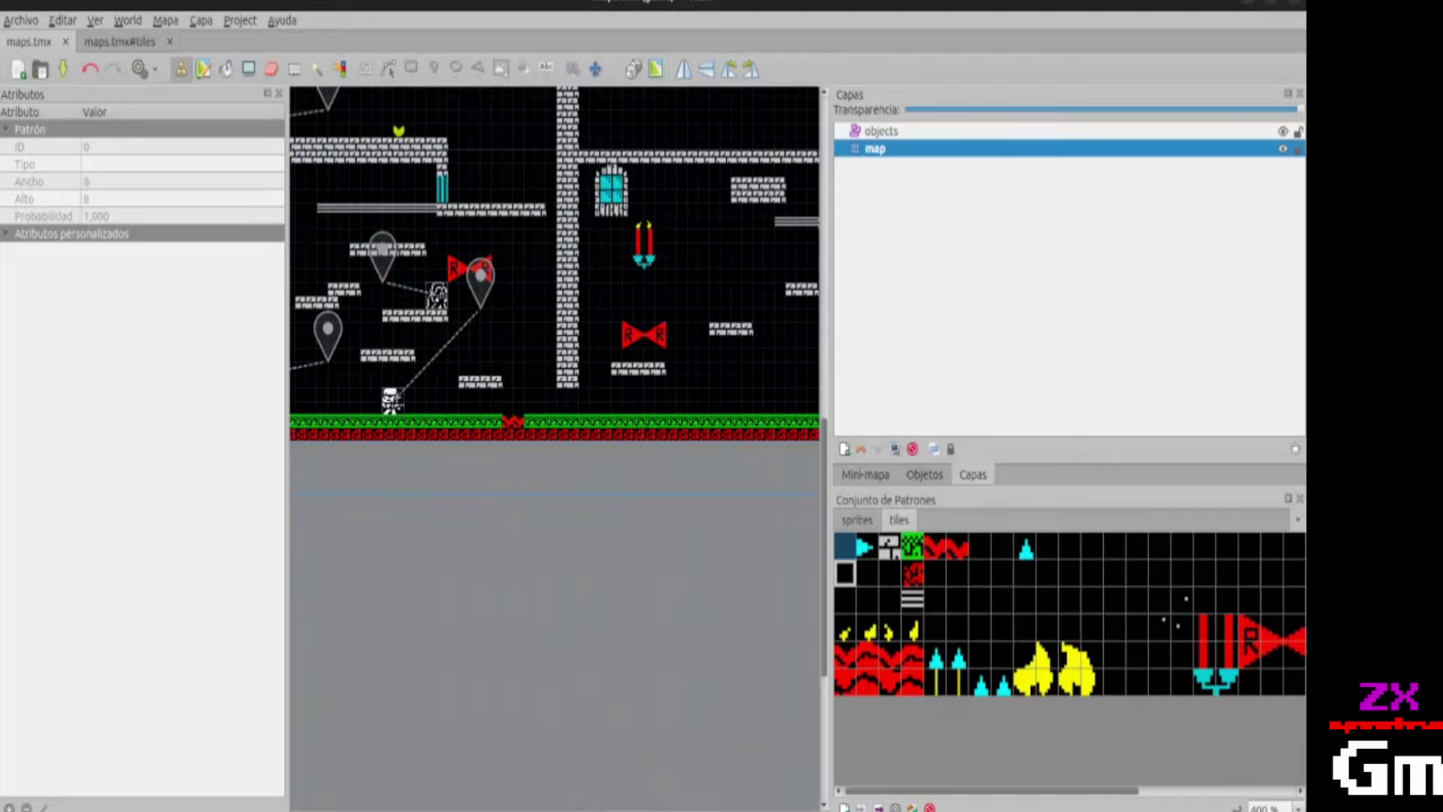
{"action": "scroll", "coordinate": [571, 427], "scroll_direction": "left", "scroll_amount": 2, "text": "shift"}
{"action": "scroll", "coordinate": [569, 427], "scroll_direction": "down", "scroll_amount": 4, "text": "ctrl"}
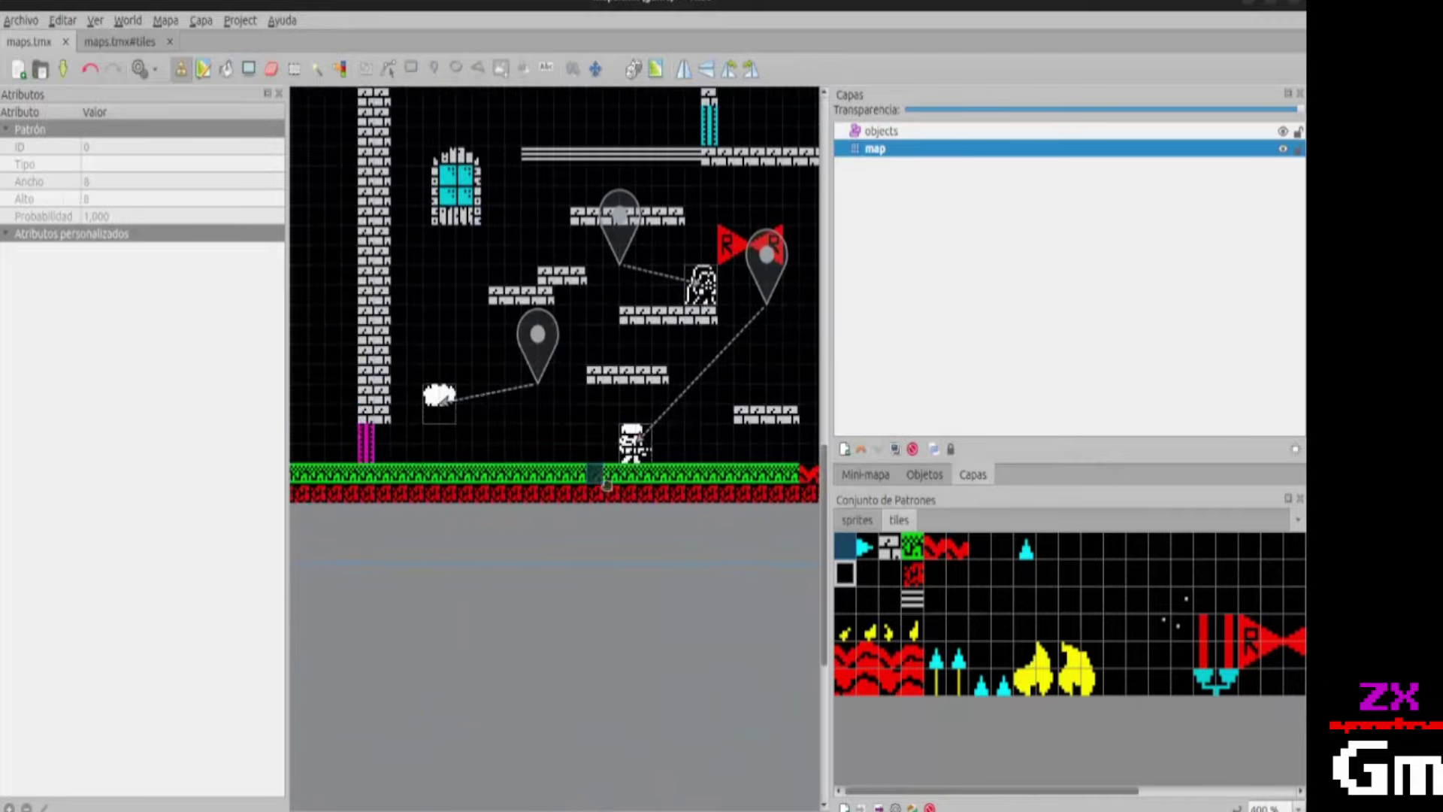
{"action": "scroll", "coordinate": [612, 529], "scroll_direction": "up", "scroll_amount": 1, "text": "ctrl"}
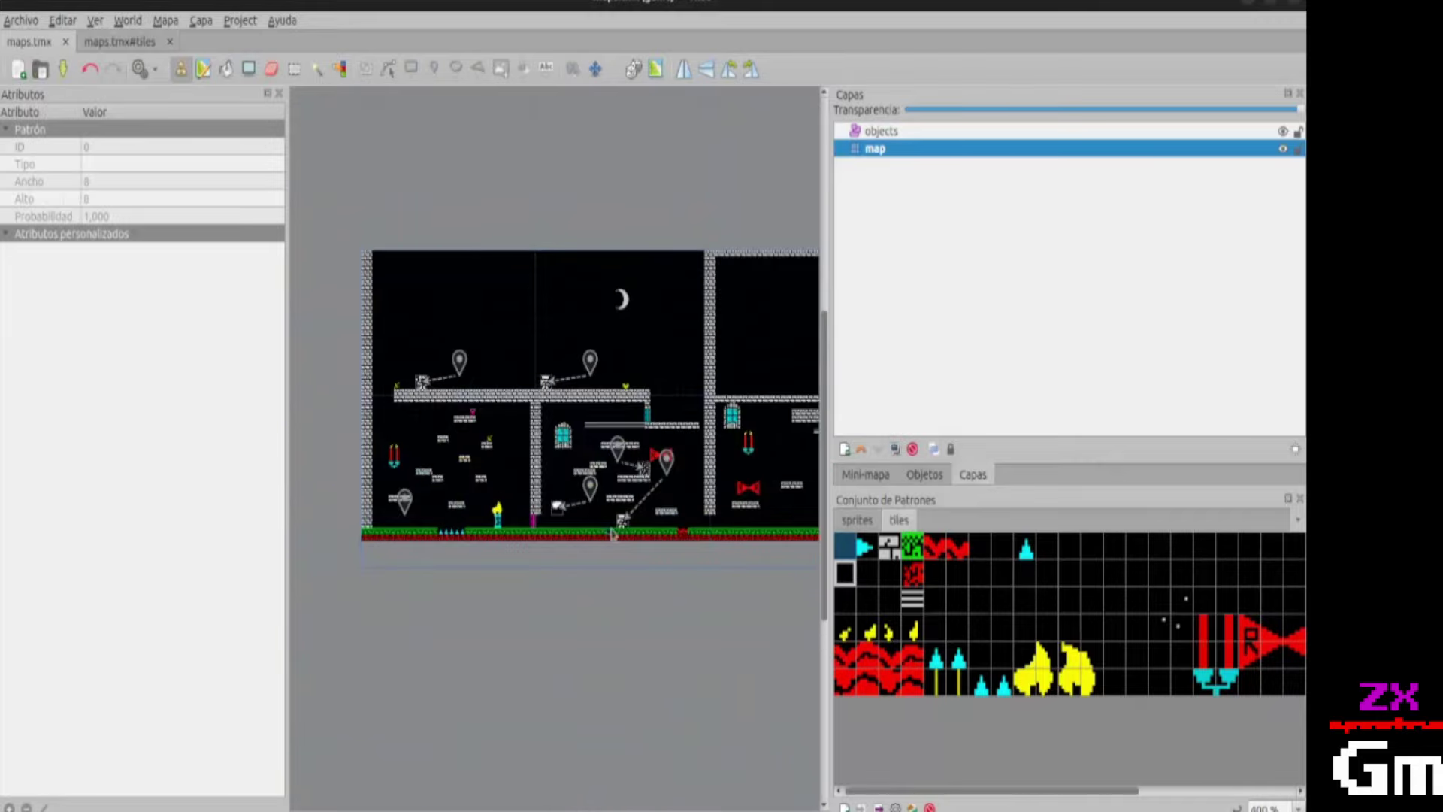
{"action": "scroll", "coordinate": [564, 353], "scroll_direction": "right", "scroll_amount": 1, "text": "shift"}
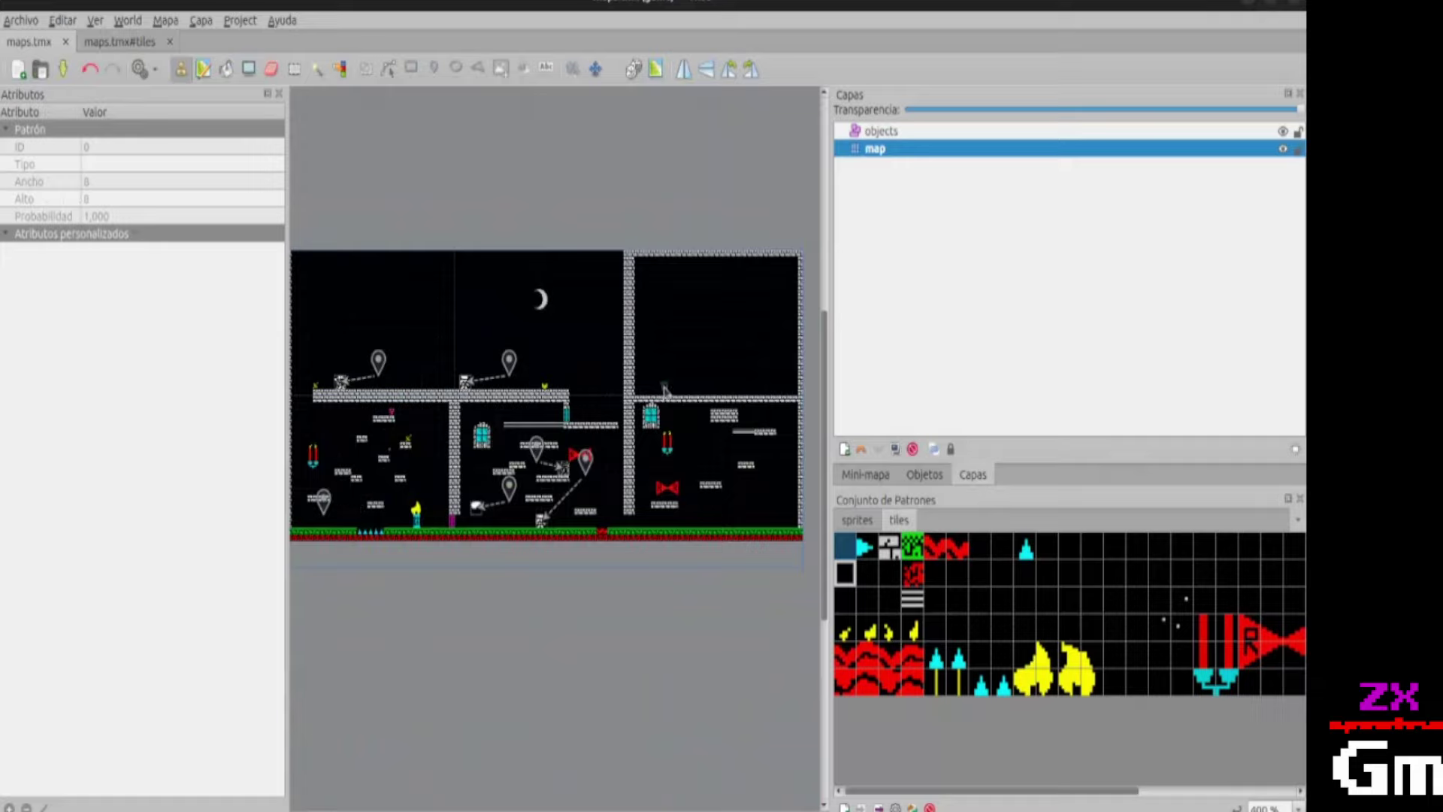
Switch to Chrome and reread the uniform-rows and non-uniform-rows examples and the "Habitaciones completas" rule.
{"action": "key", "text": "alt+Tab"}
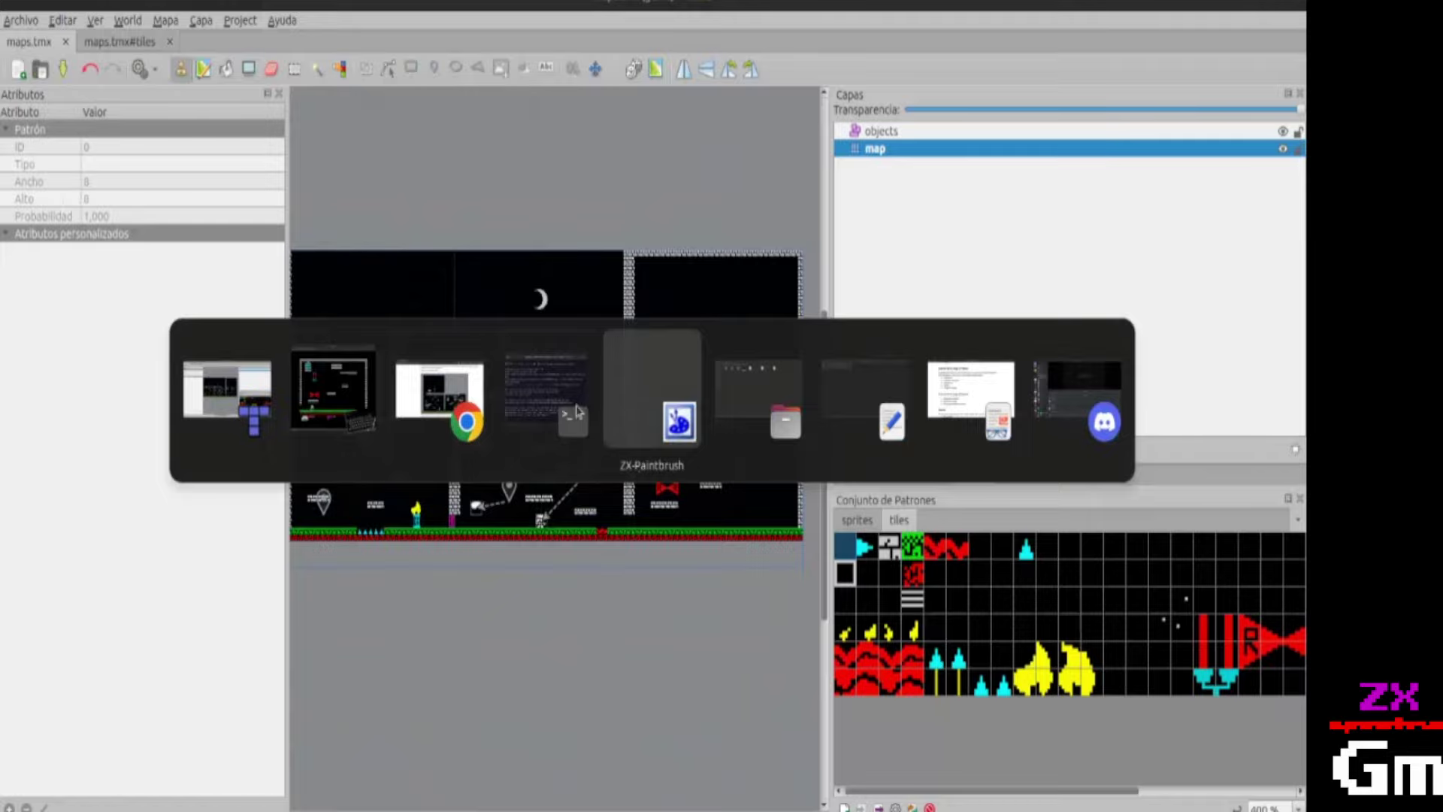
{"action": "left_click", "coordinate": [447, 416]}
{"action": "scroll", "coordinate": [585, 462], "scroll_direction": "down", "scroll_amount": 12}
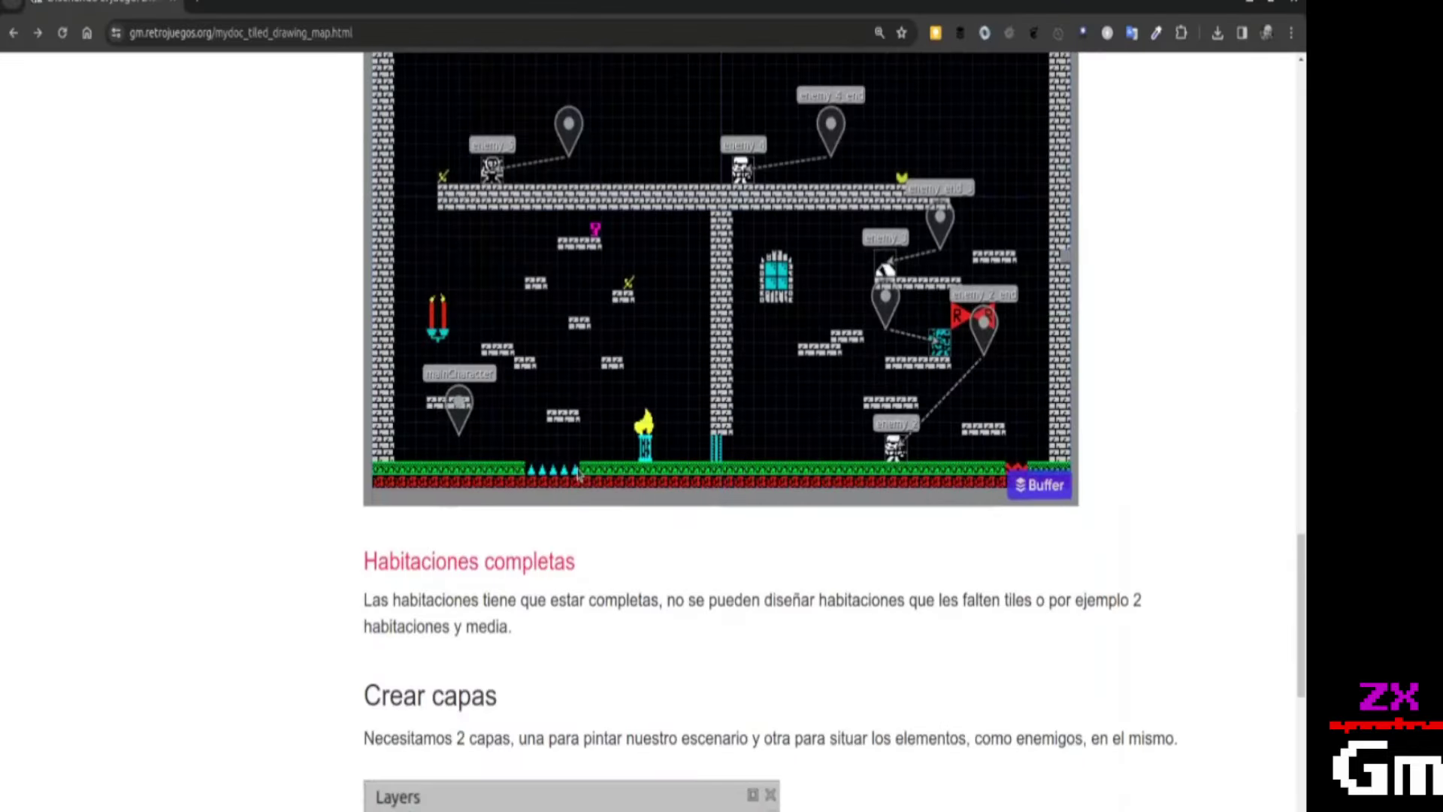
{"action": "scroll", "coordinate": [585, 463], "scroll_direction": "up", "scroll_amount": 5}
{"action": "scroll", "coordinate": [691, 334], "scroll_direction": "down", "scroll_amount": 7}
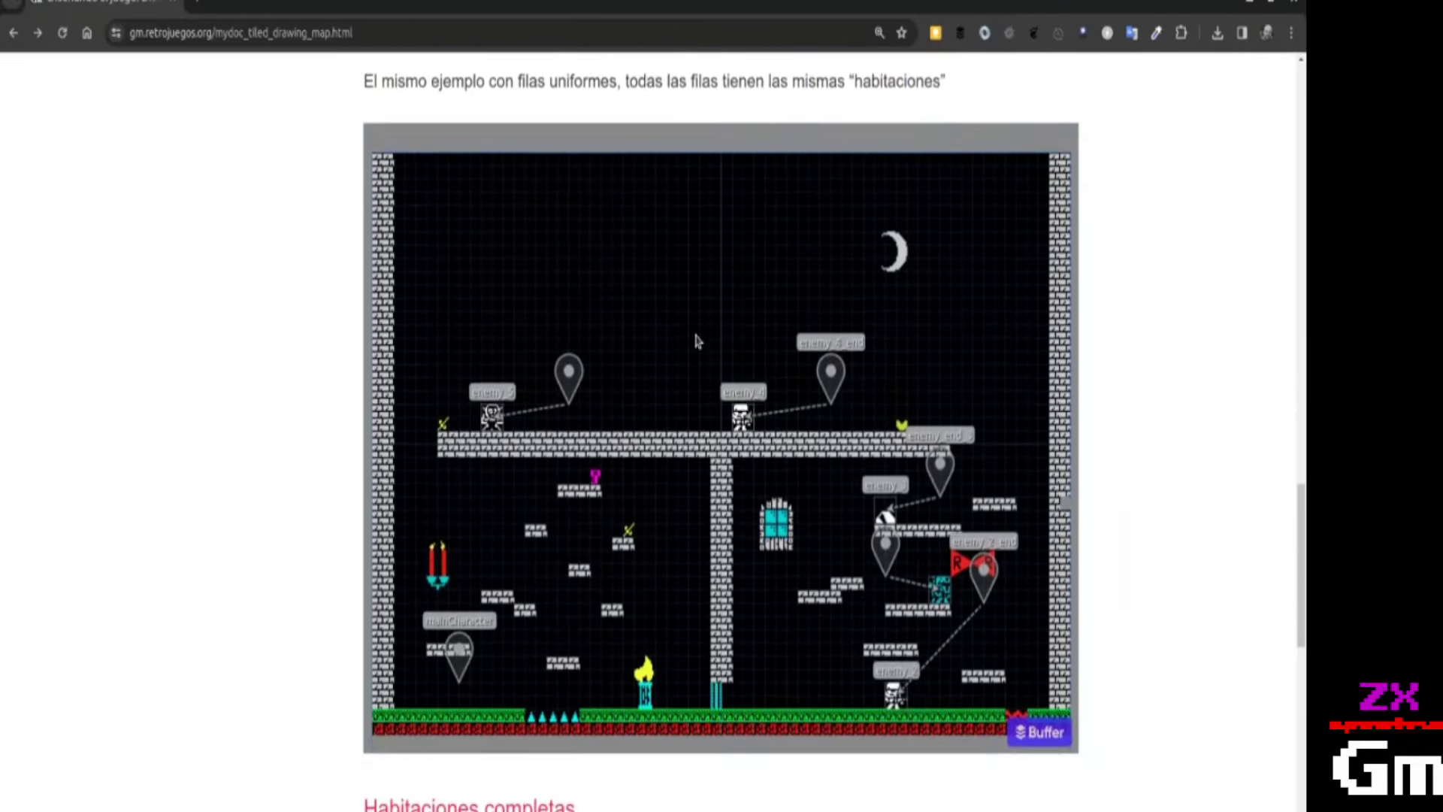
{"action": "scroll", "coordinate": [686, 359], "scroll_direction": "down", "scroll_amount": 1}
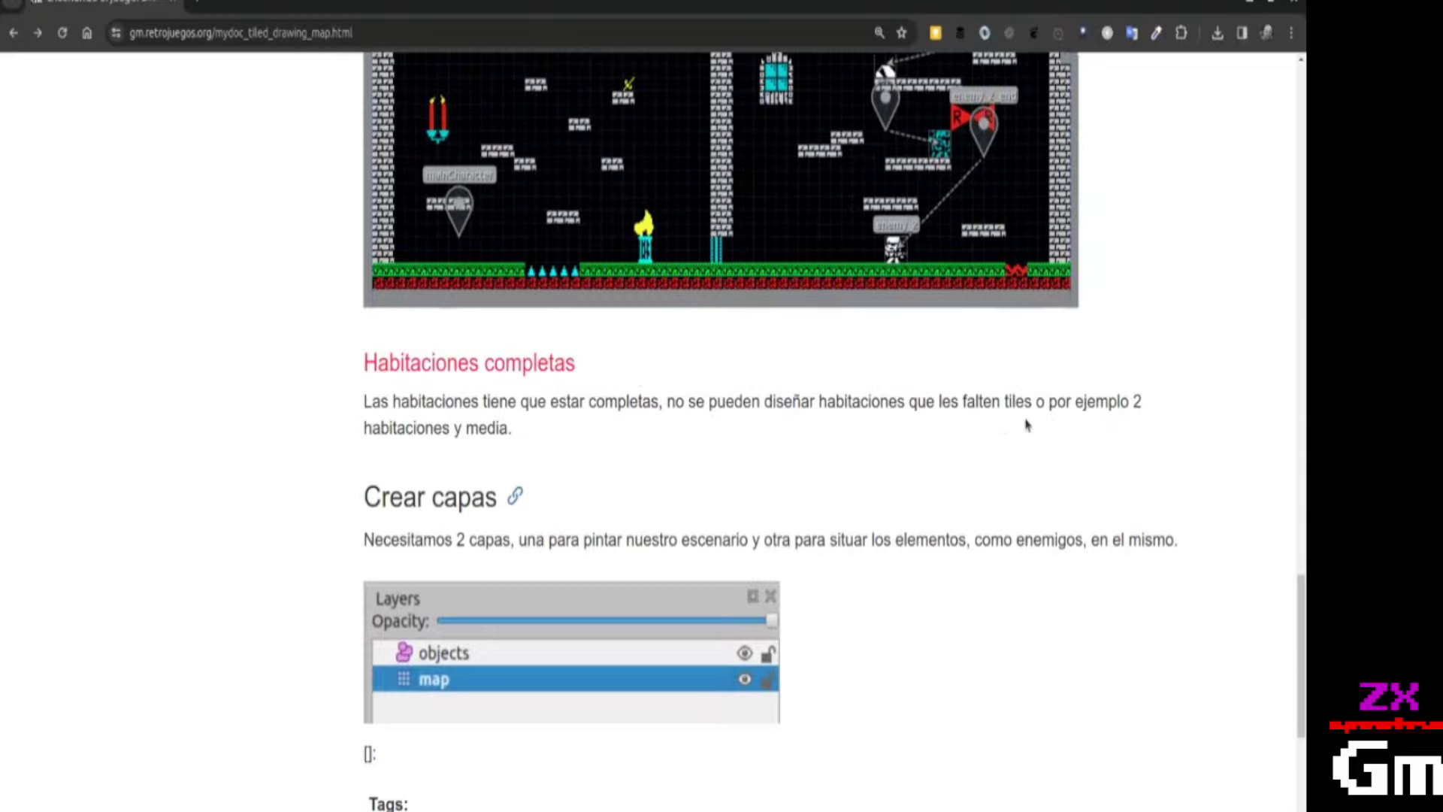
{"action": "scroll", "coordinate": [1133, 426], "scroll_direction": "up", "scroll_amount": 2}
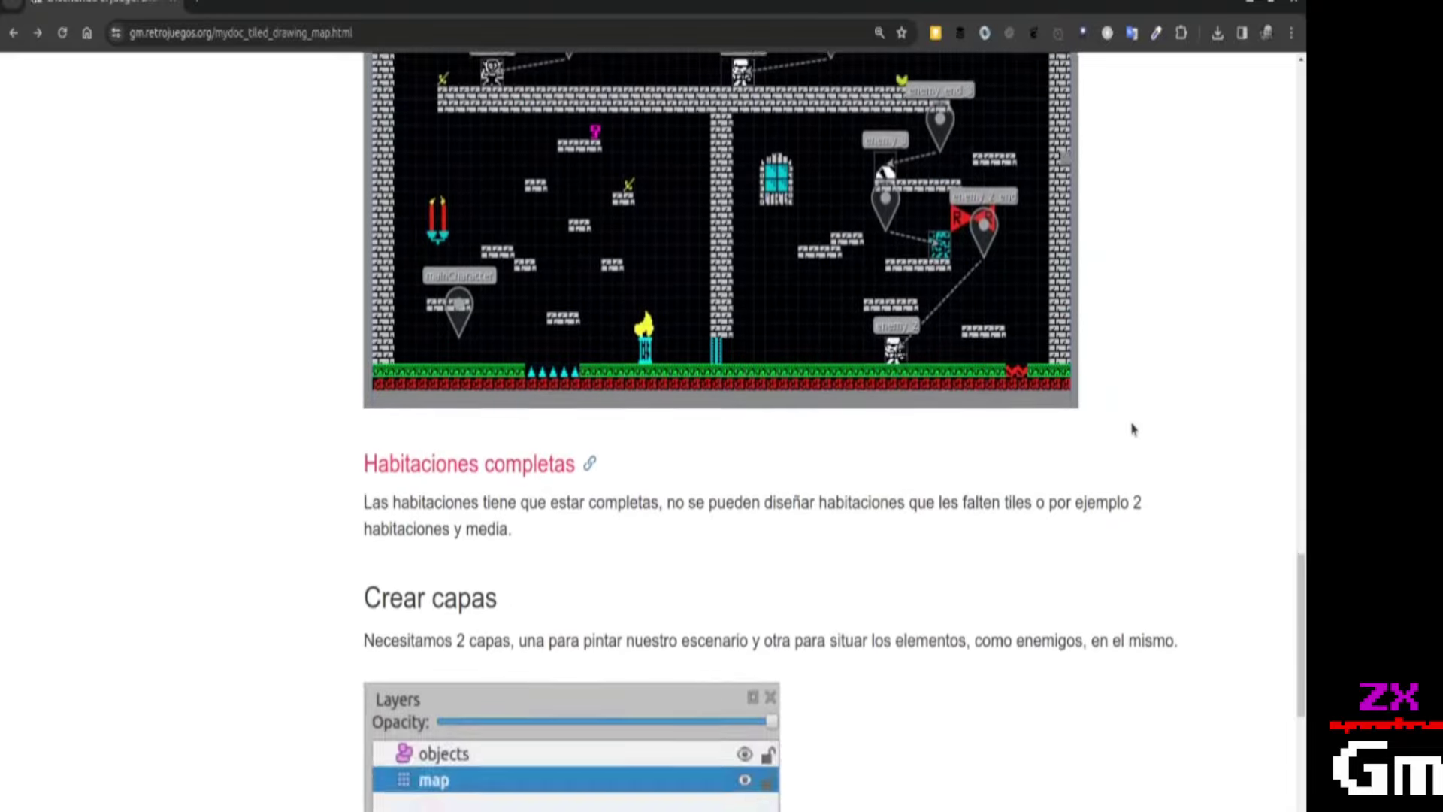
{"action": "scroll", "coordinate": [1133, 427], "scroll_direction": "up", "scroll_amount": 12}
{"action": "scroll", "coordinate": [1133, 430], "scroll_direction": "down", "scroll_amount": 14}
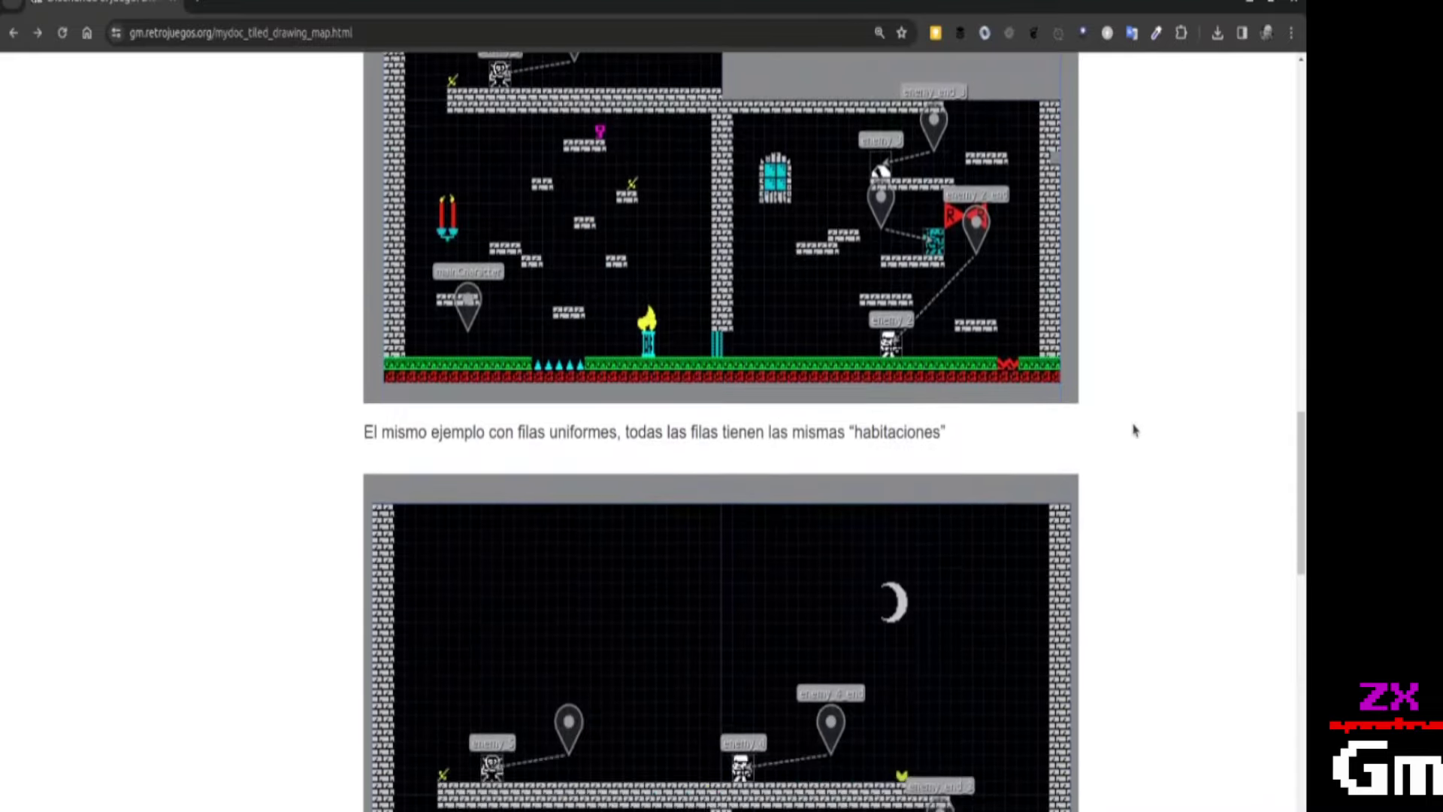
{"action": "scroll", "coordinate": [1133, 429], "scroll_direction": "up", "scroll_amount": 3}
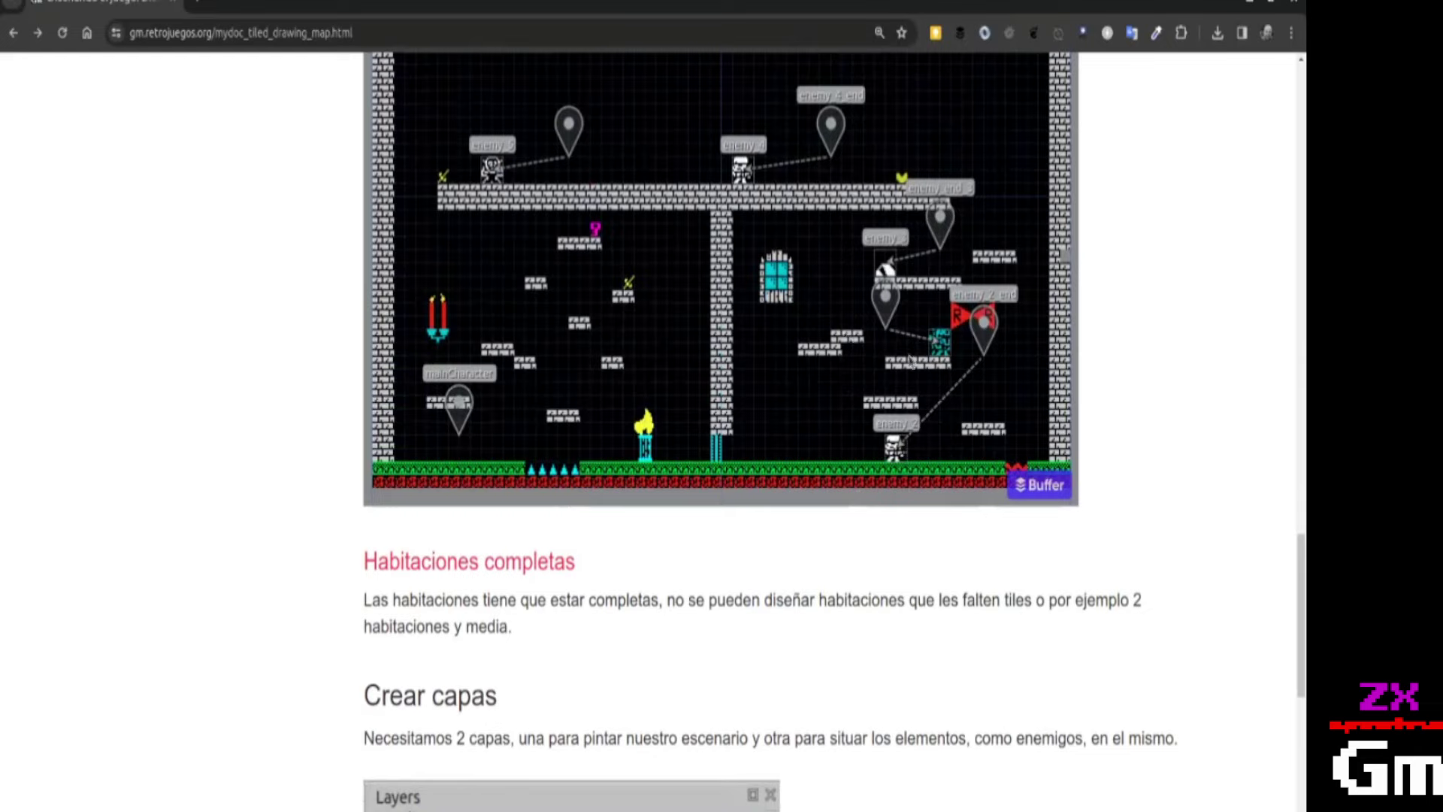
Read the "Crear capas" section and compare it with the map and objects layers of maps.tmx in Tiled.
{"action": "key", "text": "alt+Tab"}
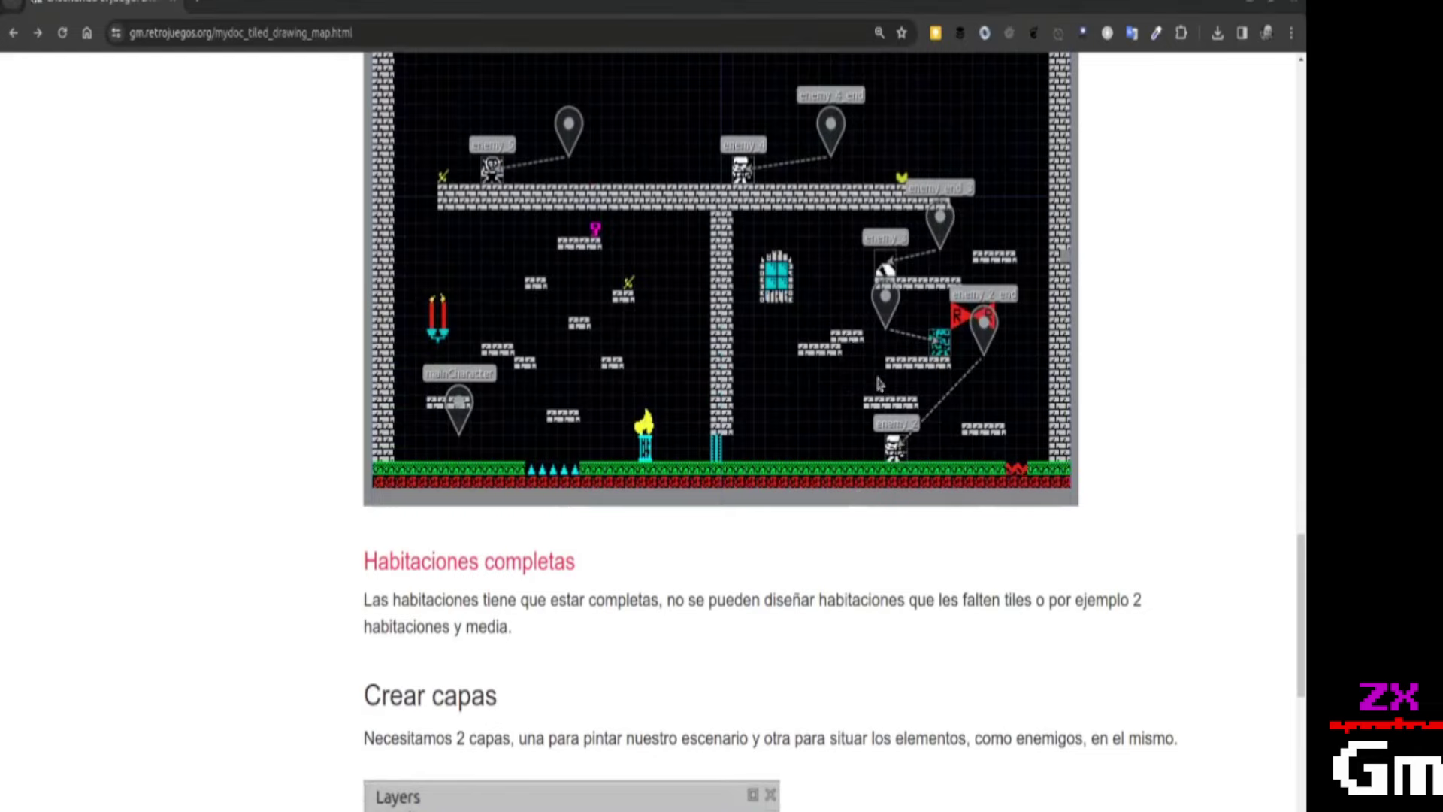
{"action": "key", "text": "alt+Tab"}
{"action": "scroll", "coordinate": [808, 506], "scroll_direction": "down", "scroll_amount": 6}
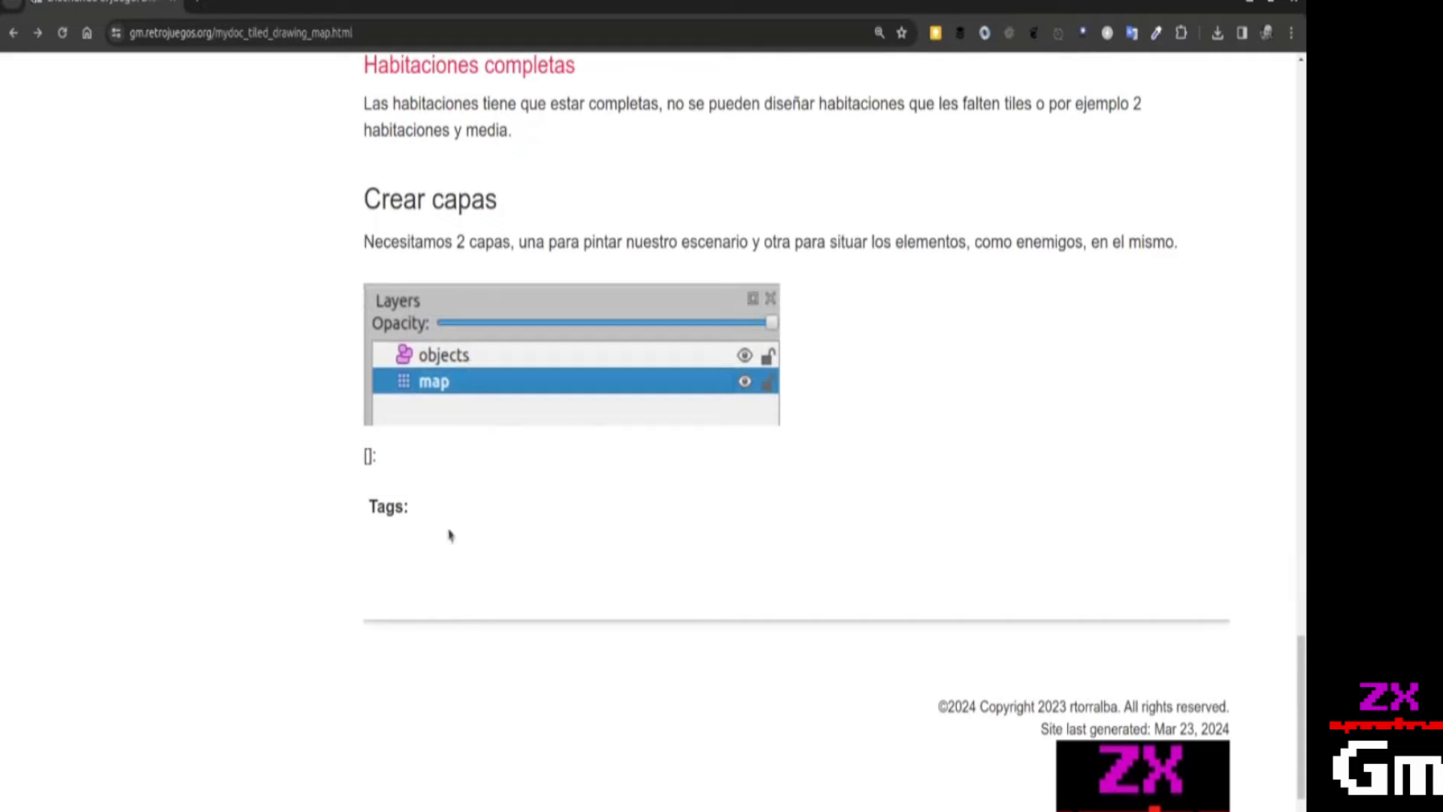
{"action": "key", "text": "alt+Tab"}
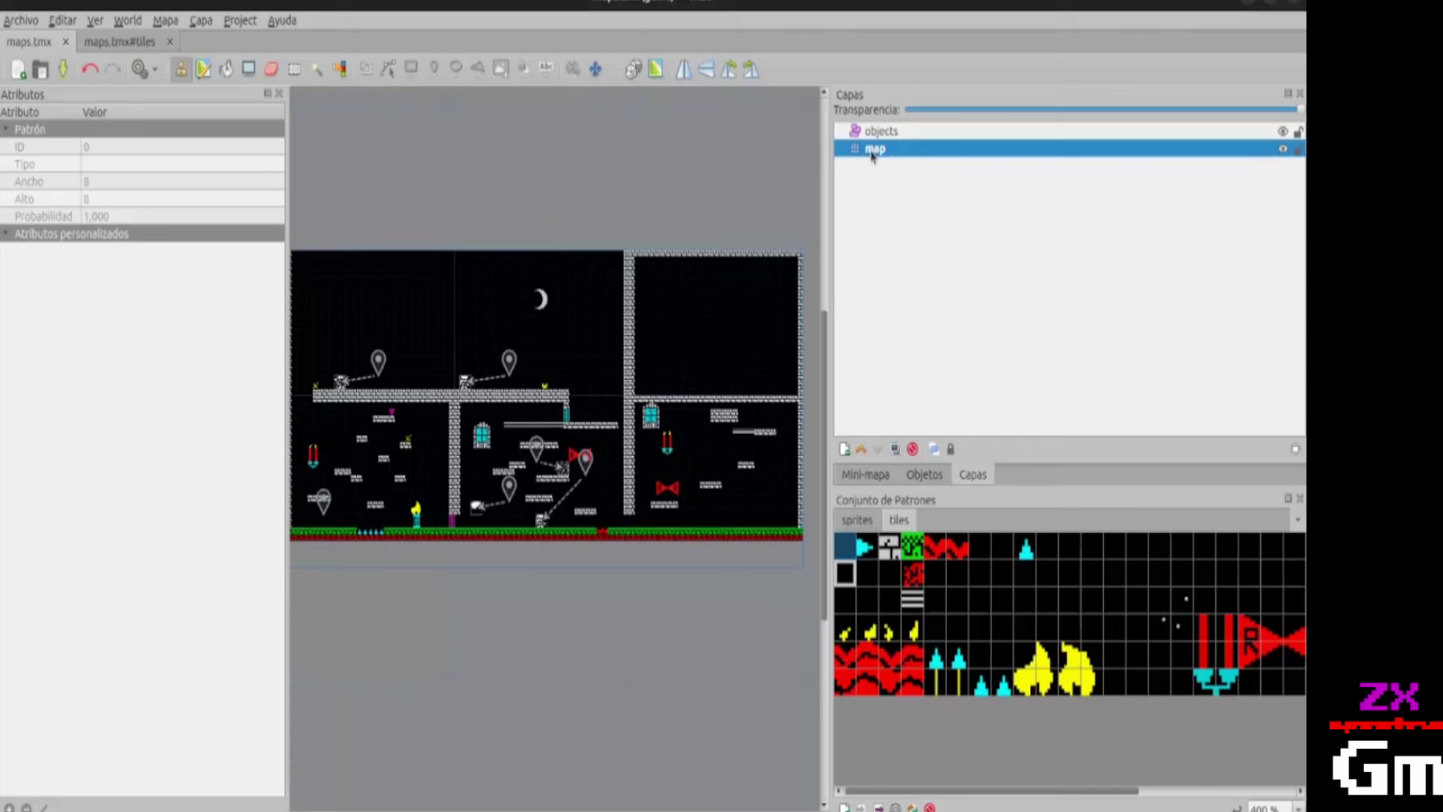
{"action": "key", "text": "alt+Tab"}
{"action": "key", "text": "alt+Tab"}
{"action": "left_click", "coordinate": [899, 150]}
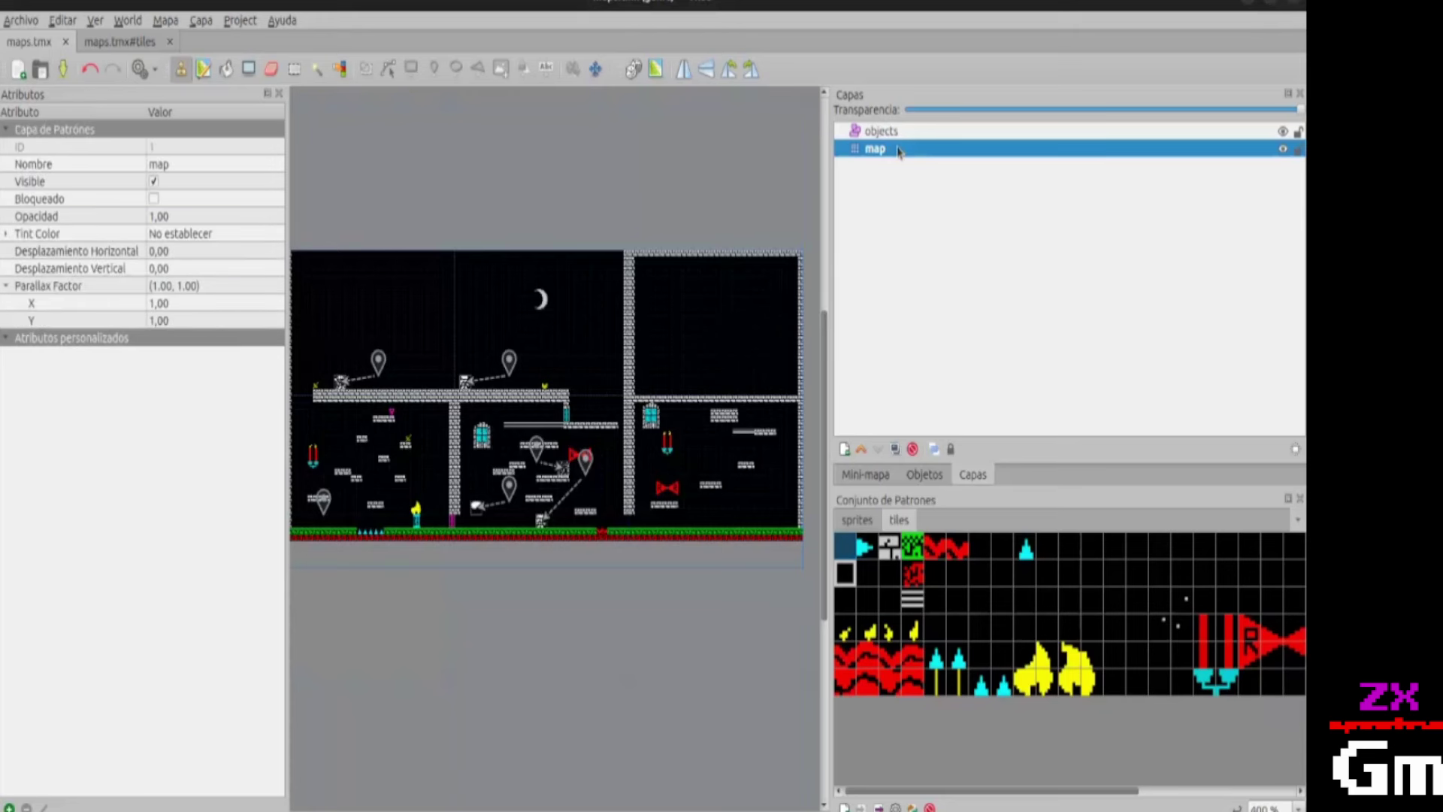
{"action": "key", "text": "Up"}
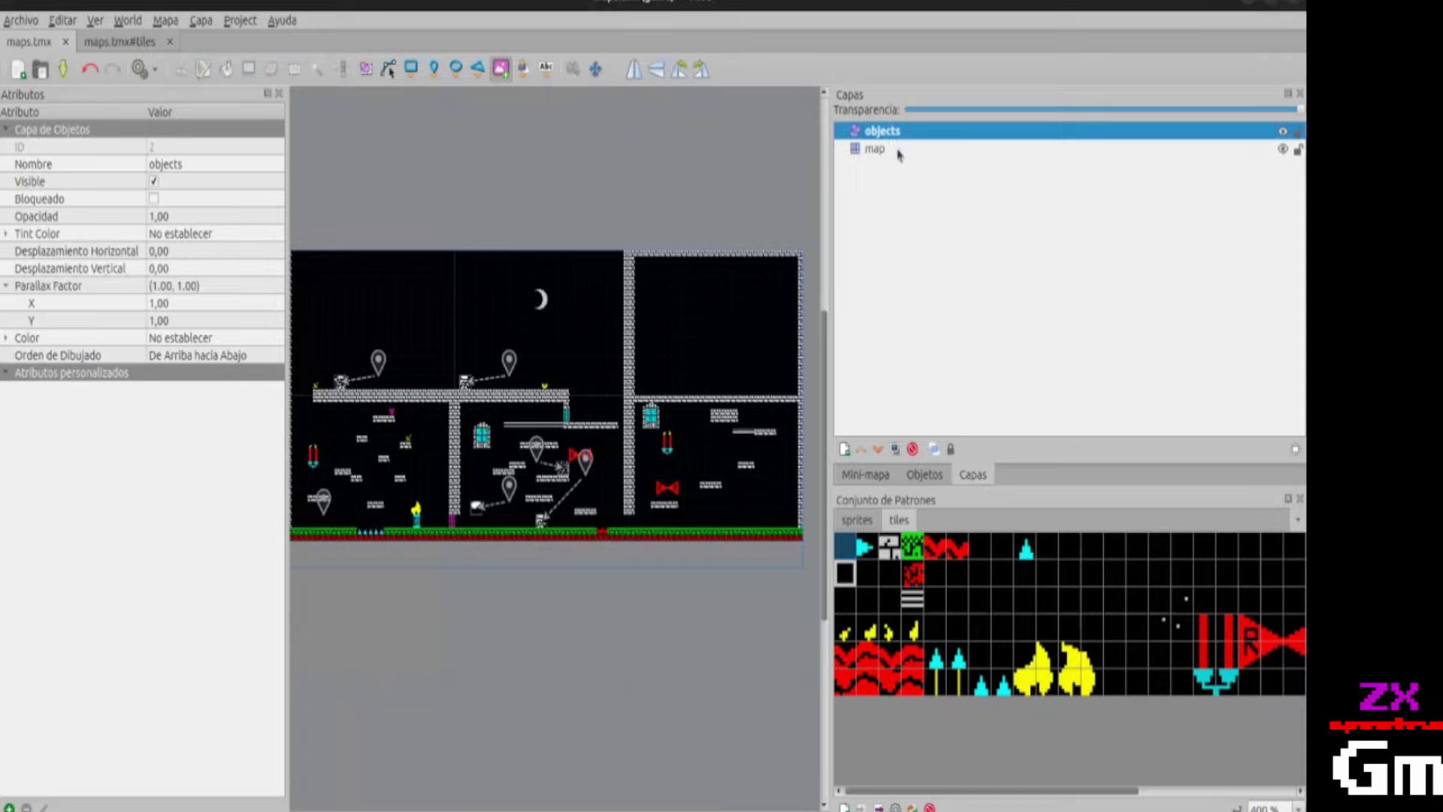
Paint a small stepped platform with the solid brick tile on the map layer, in the middle of the lower rightmost room.
{"action": "left_click", "coordinate": [898, 151]}
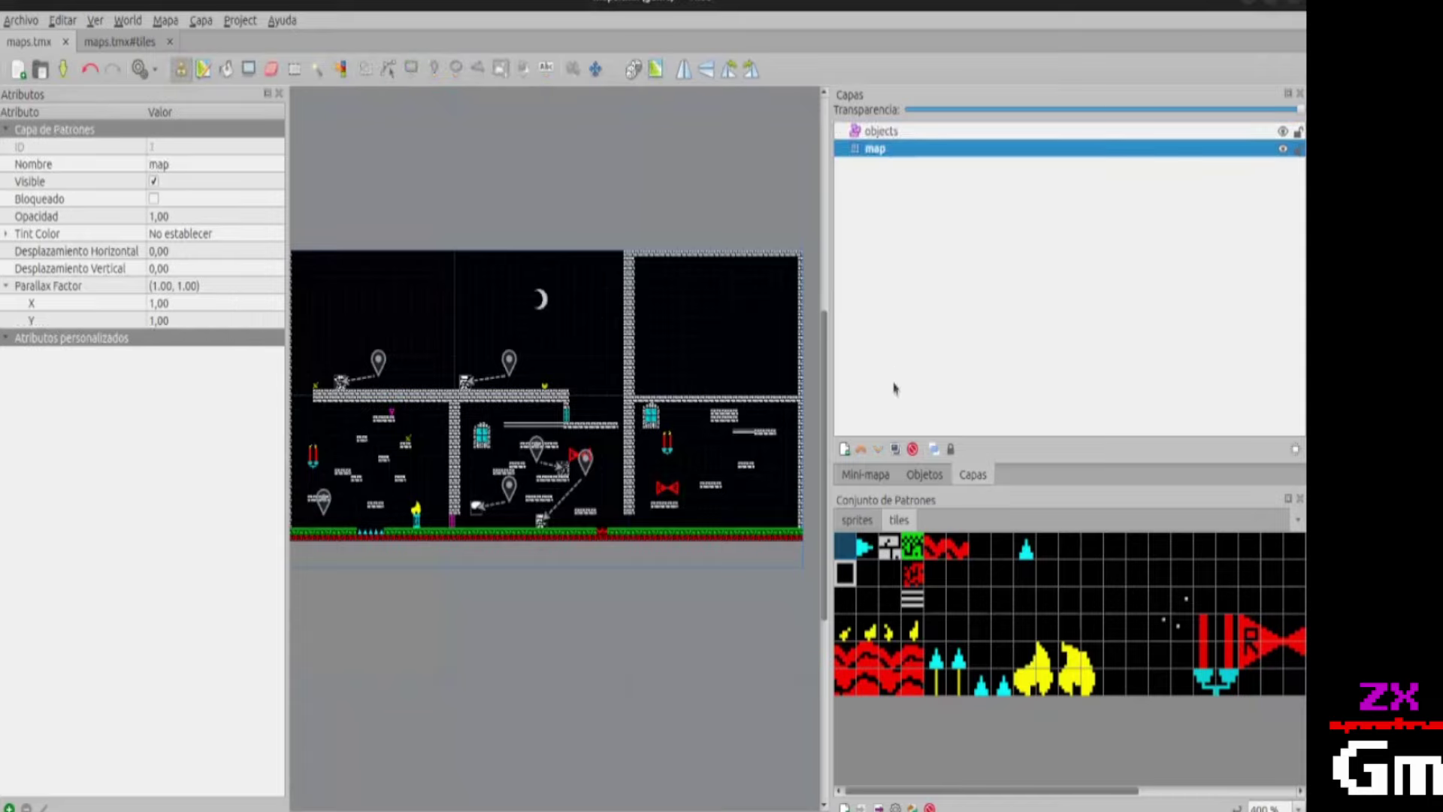
{"action": "left_click", "coordinate": [890, 555]}
{"action": "left_click", "coordinate": [740, 462]}
{"action": "left_click", "coordinate": [714, 454]}
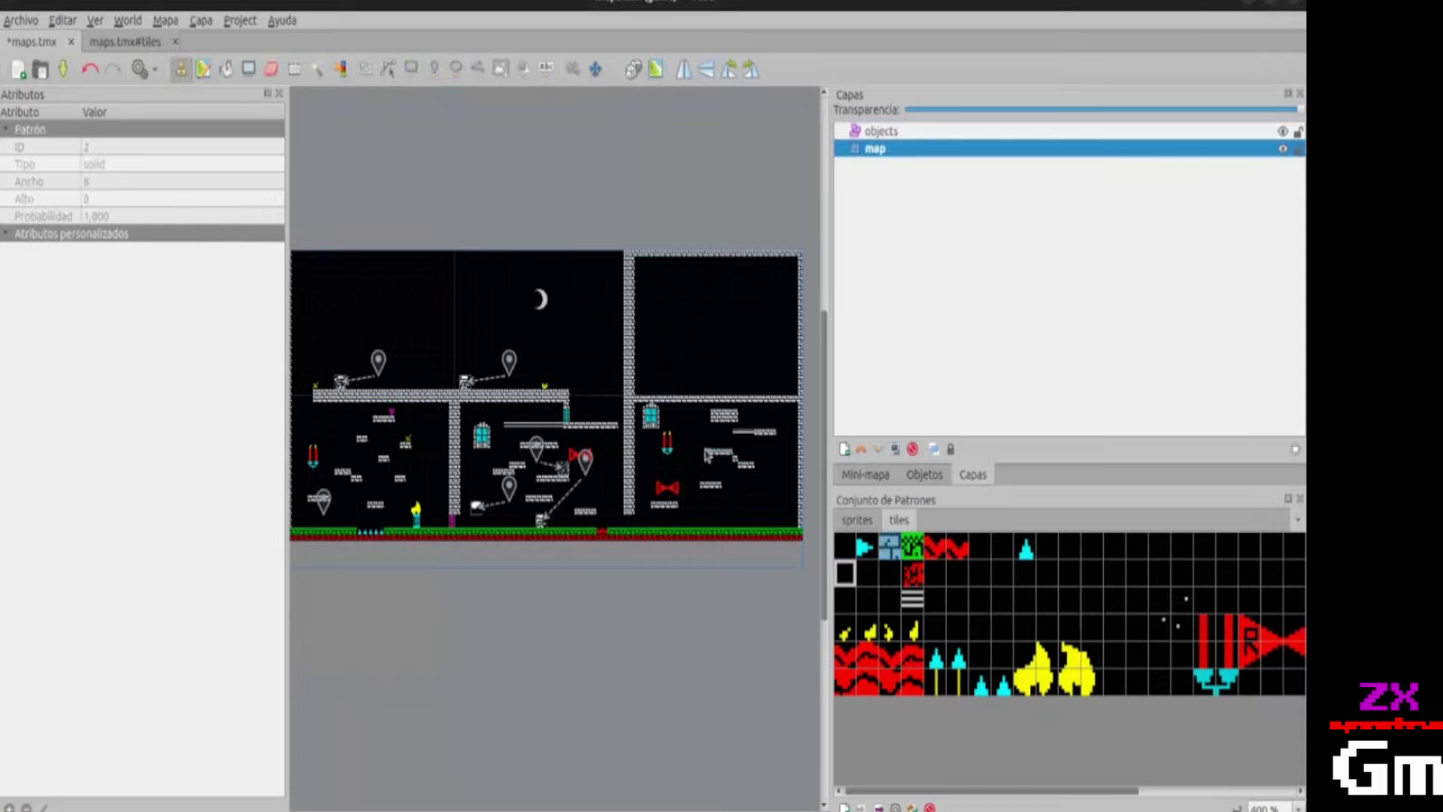
Place the first sprite of the sprites tileset's second row on the objects layer, above the new platform at about X 639, Y 224.
{"action": "left_click", "coordinate": [855, 520]}
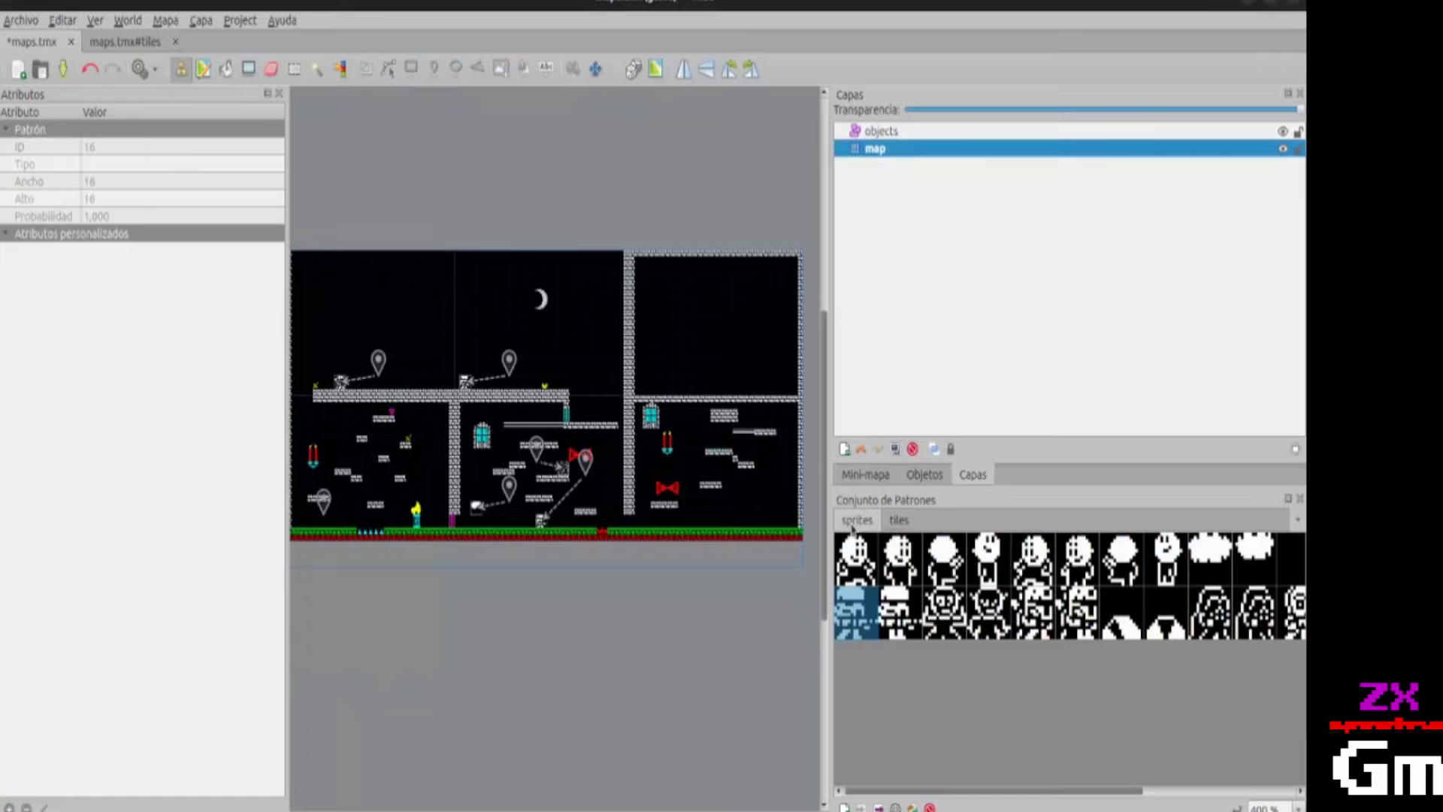
{"action": "left_click", "coordinate": [880, 134]}
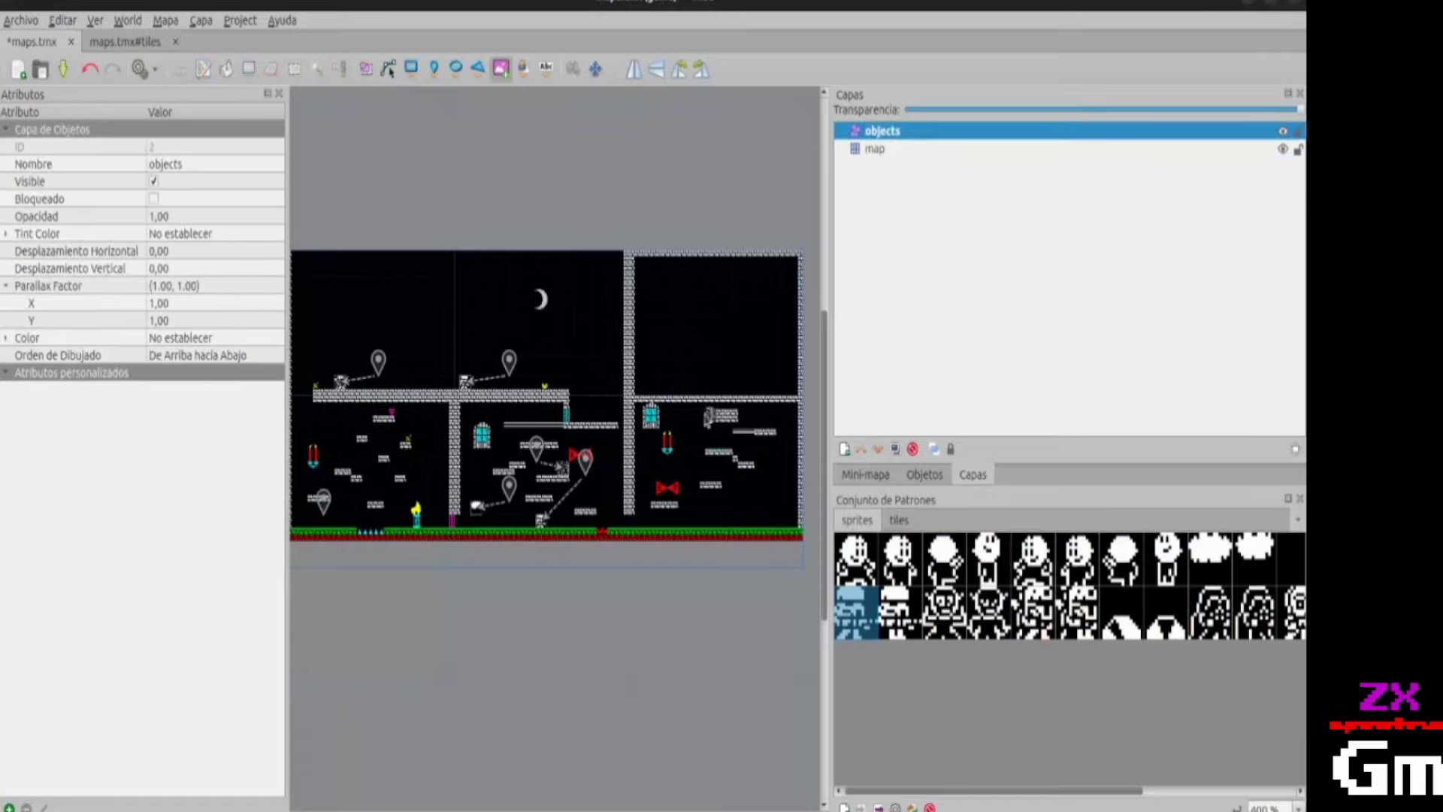
{"action": "left_click", "coordinate": [720, 444]}
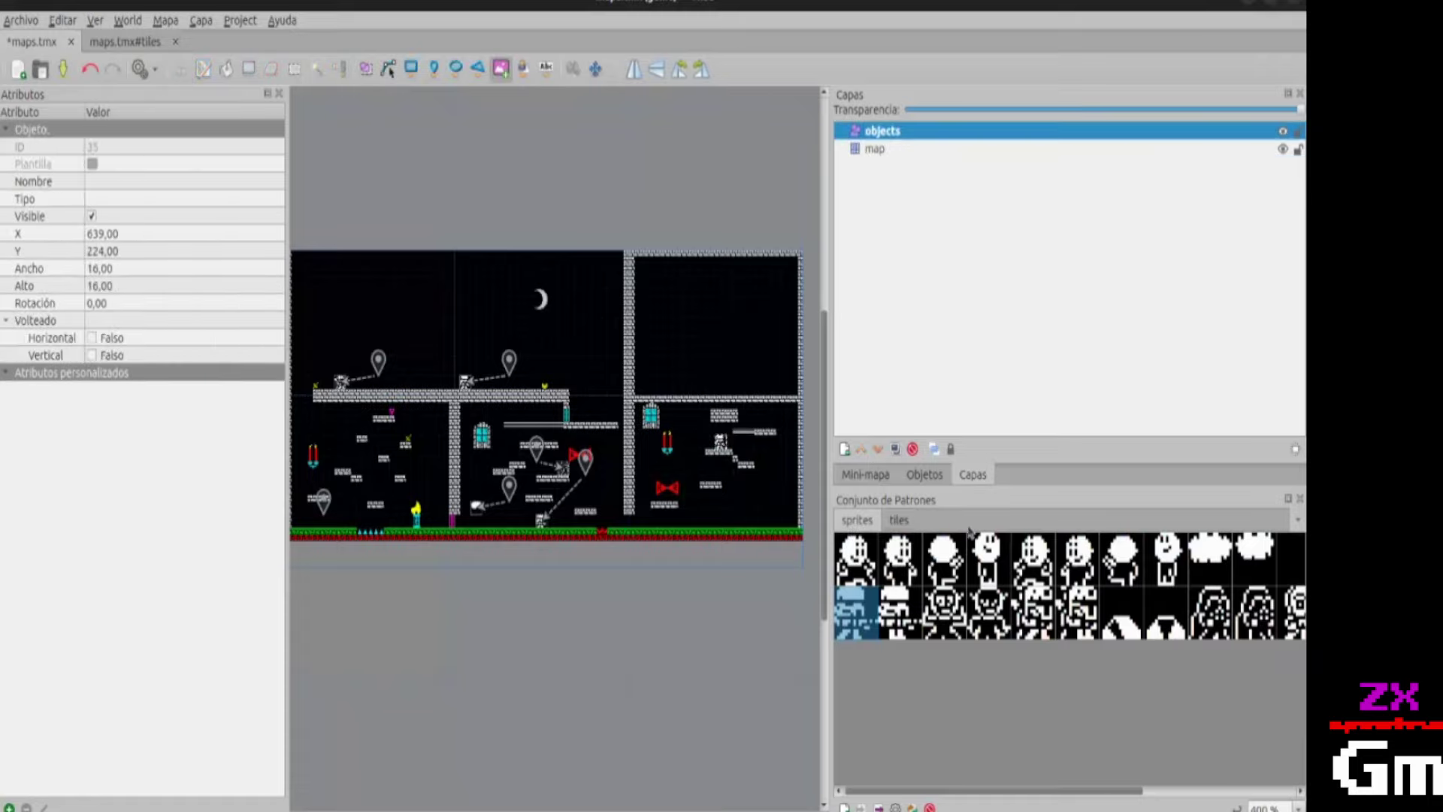